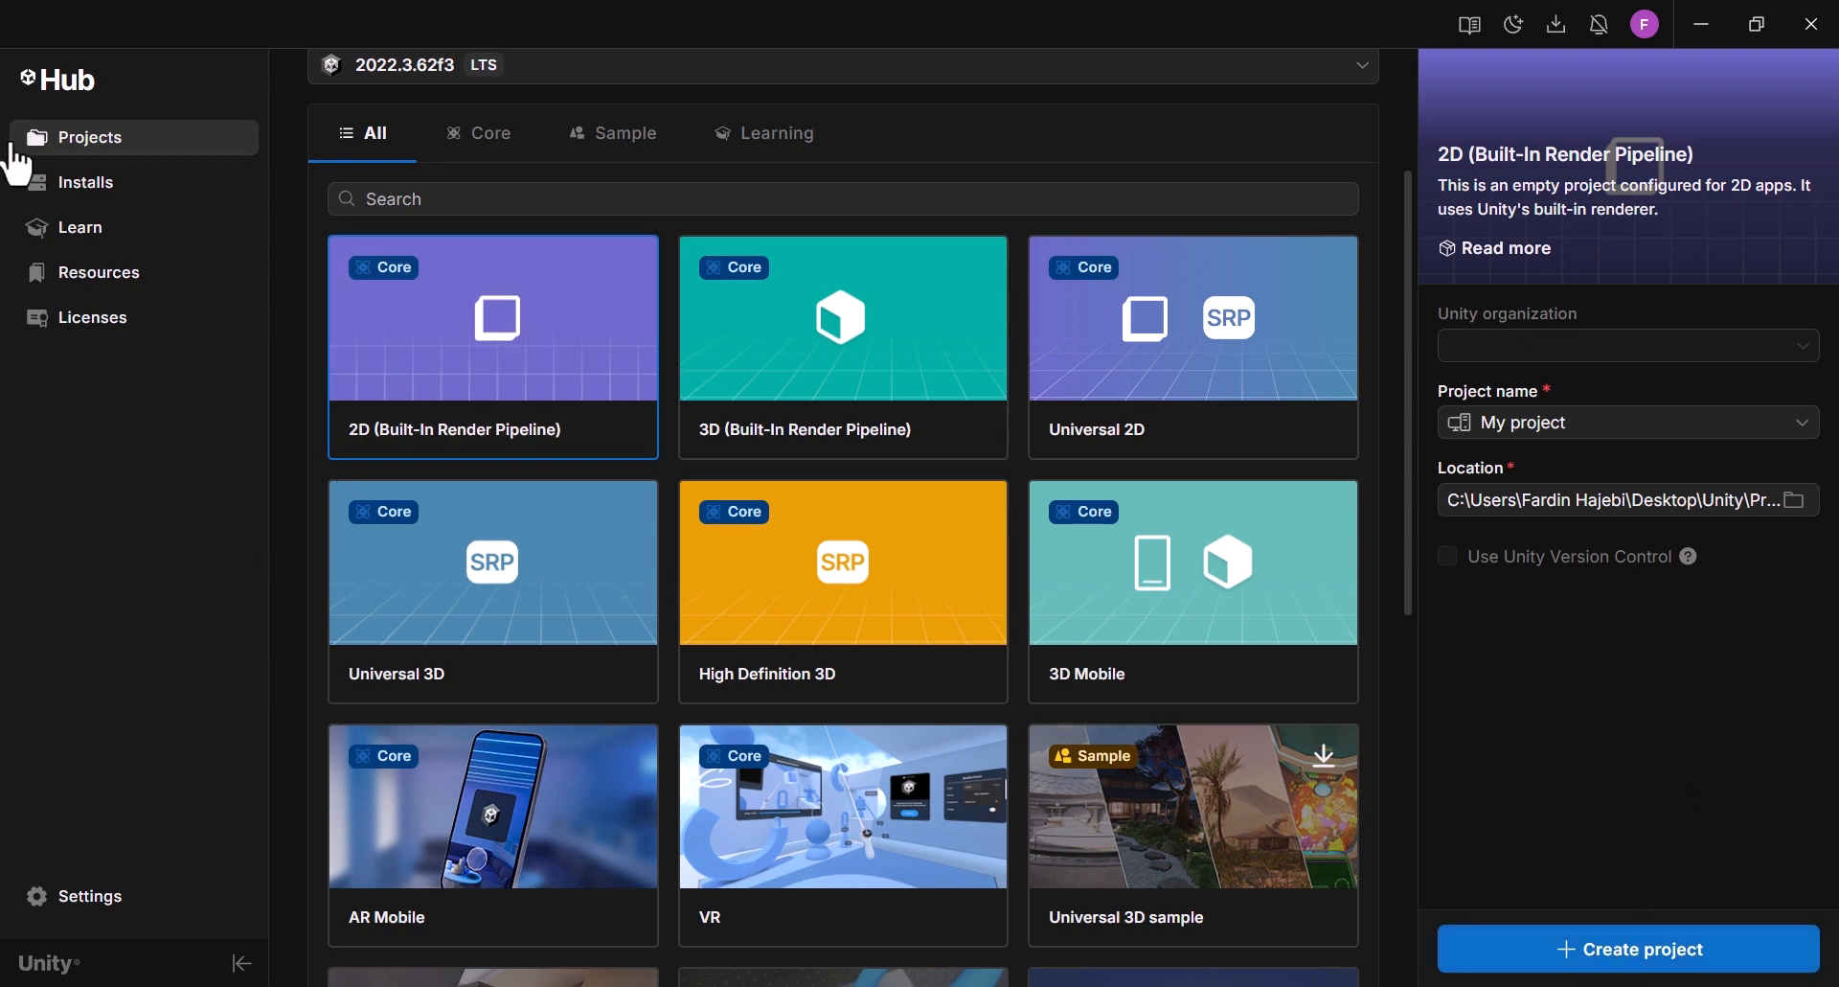
Step: Open the Quiz-Of-Kings project from the project list and switch its build platform to Android
click(73, 153)
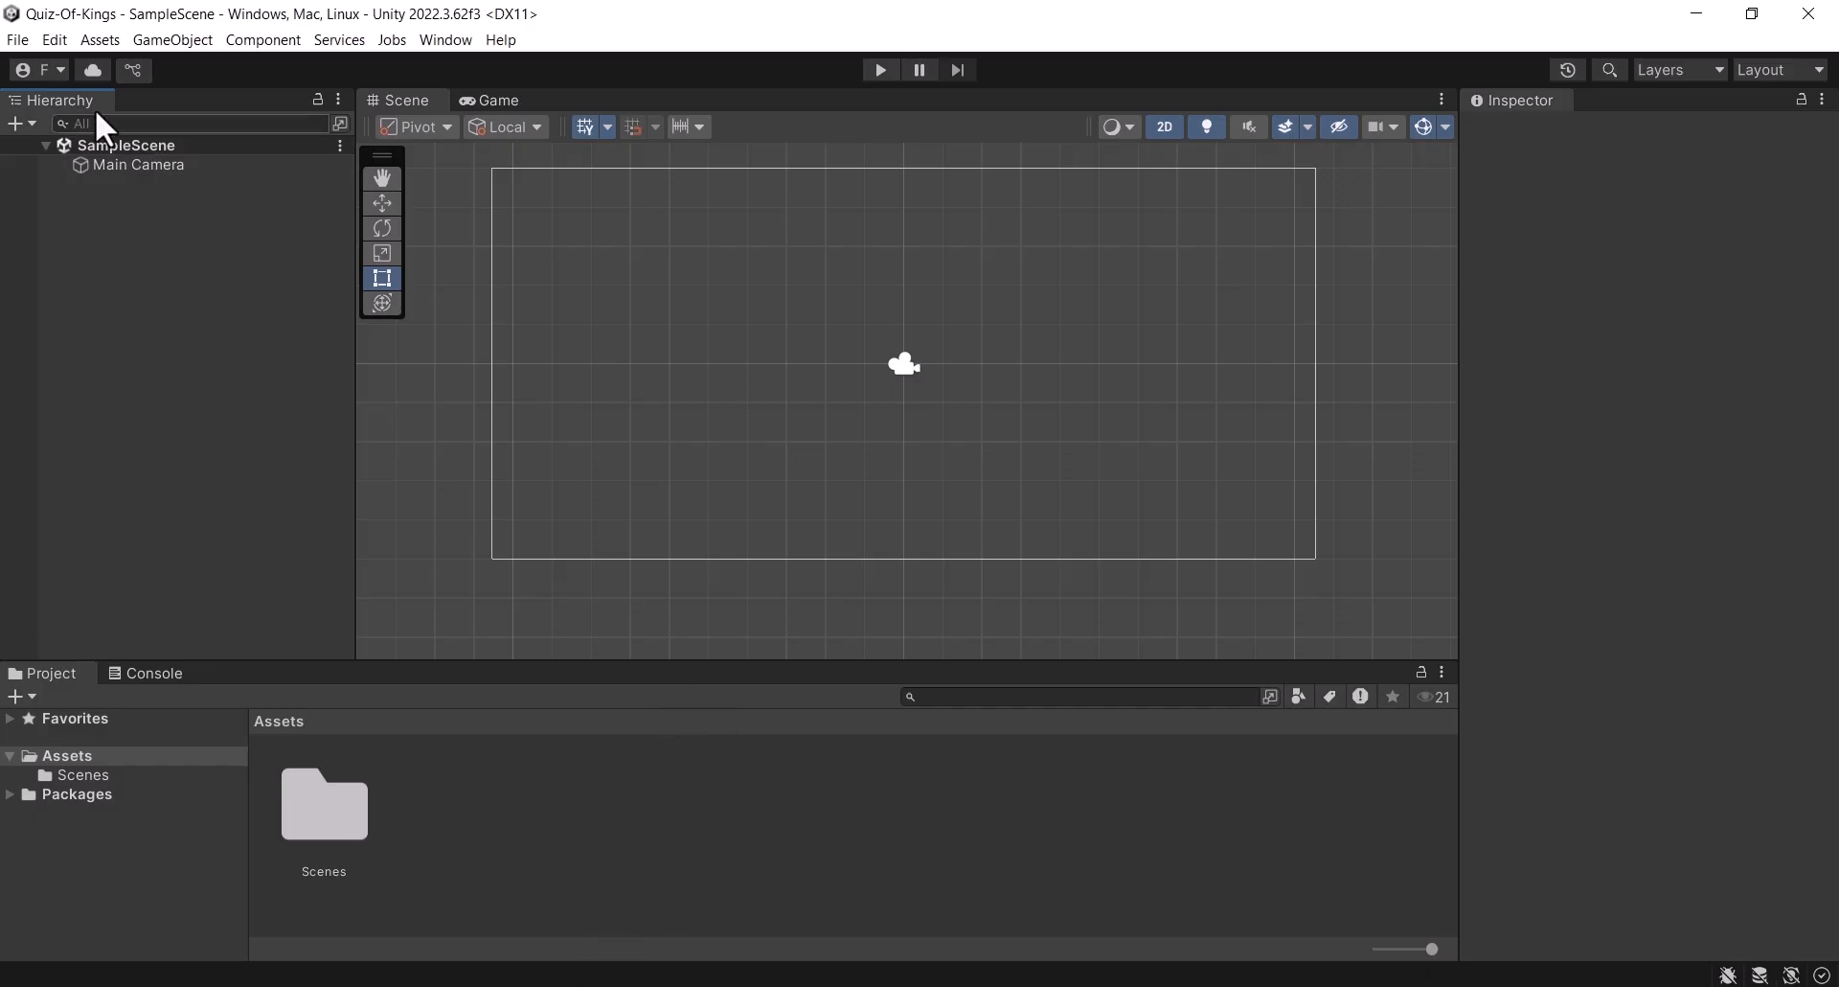
click(21, 41)
click(144, 292)
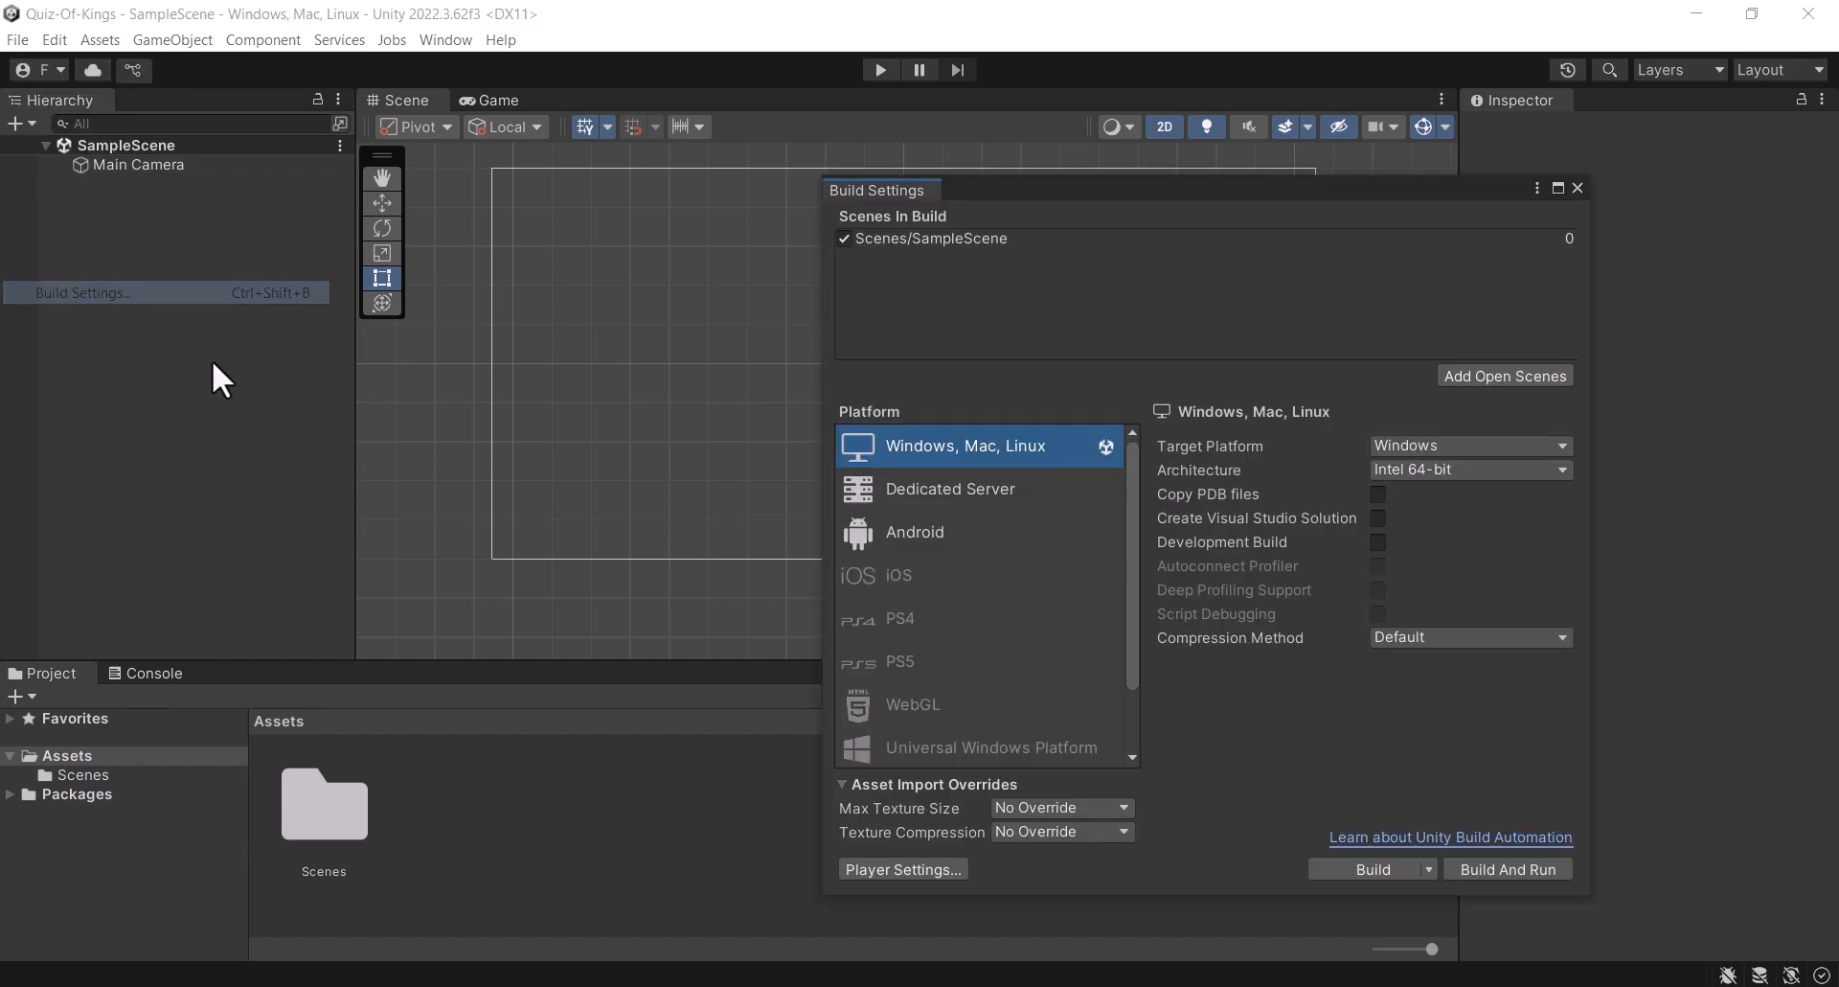
click(979, 535)
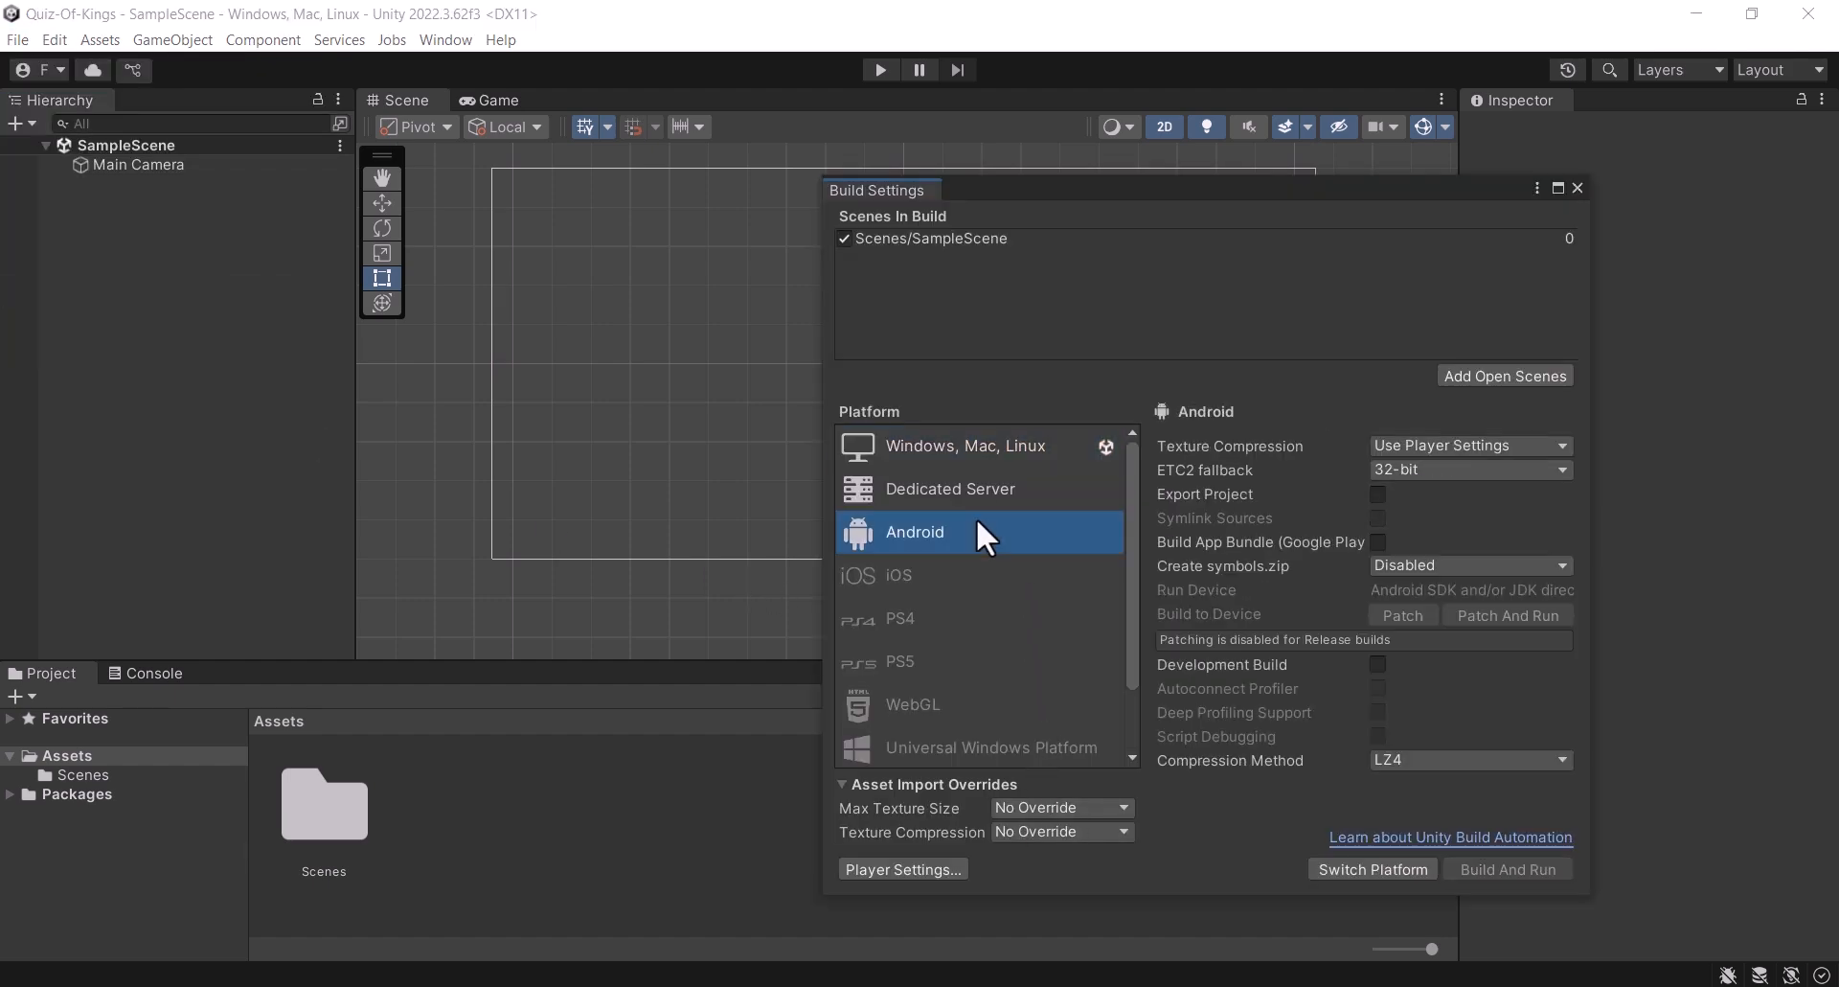
click(1382, 870)
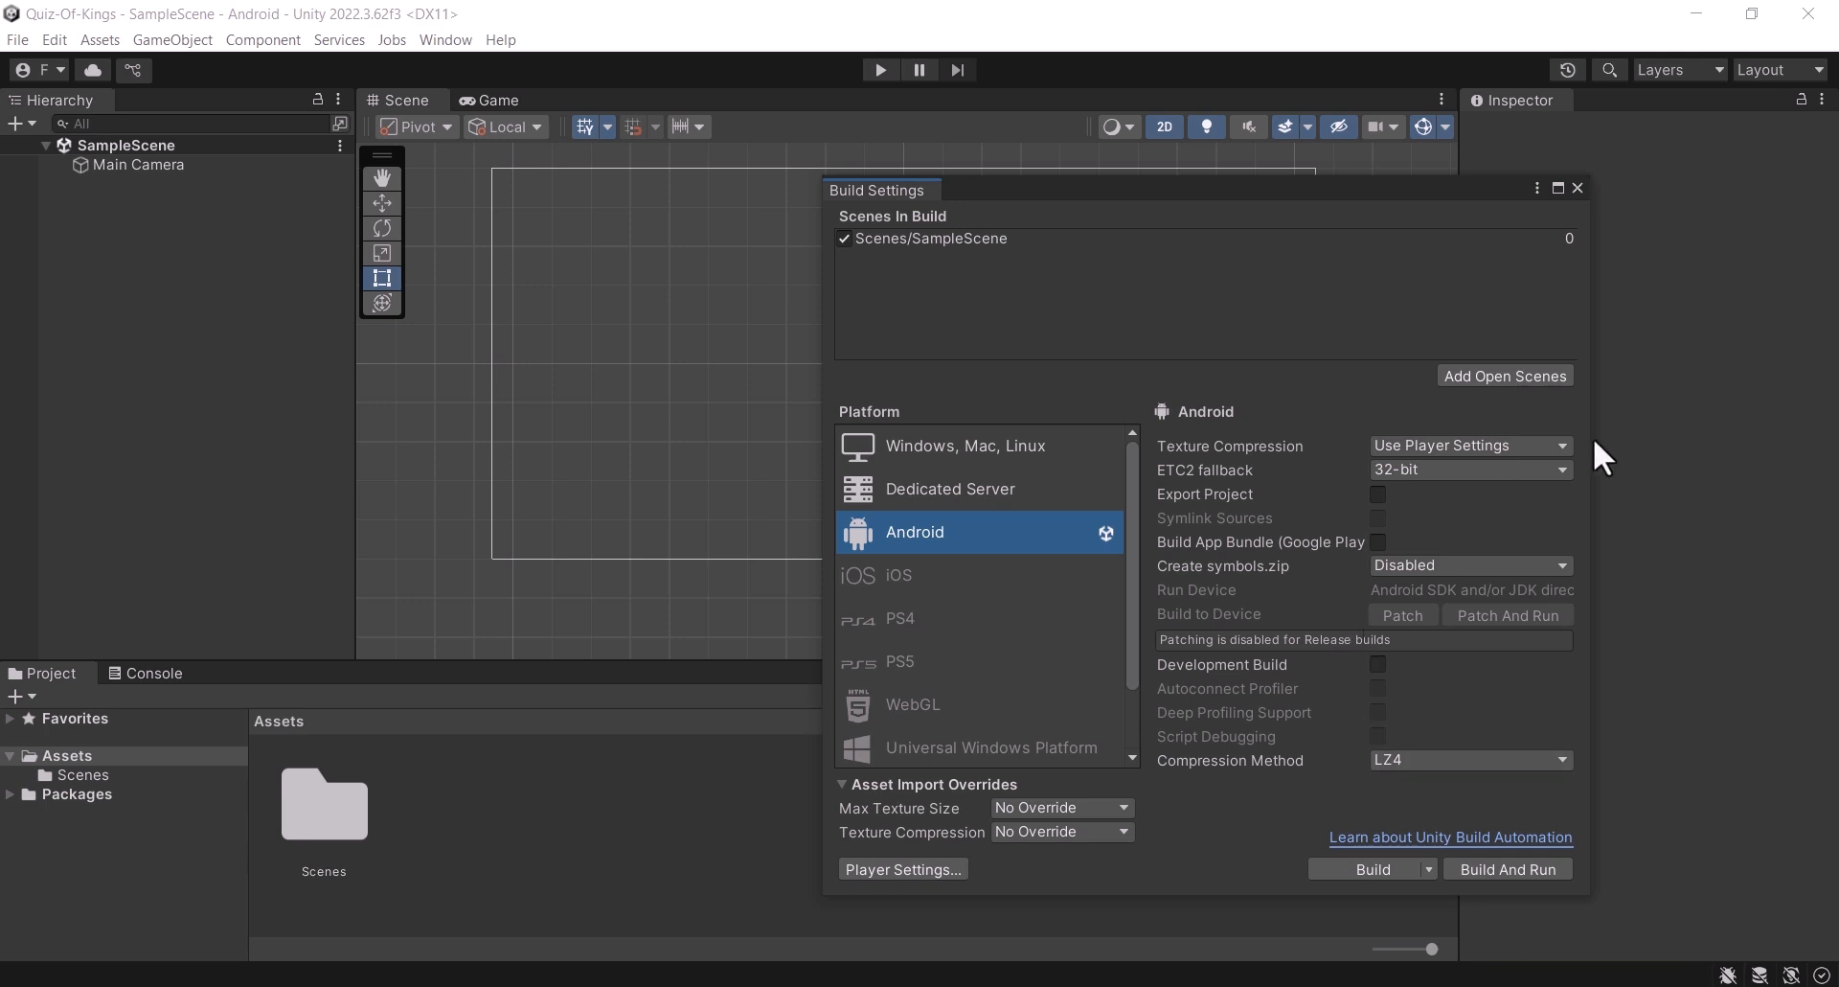
click(1577, 188)
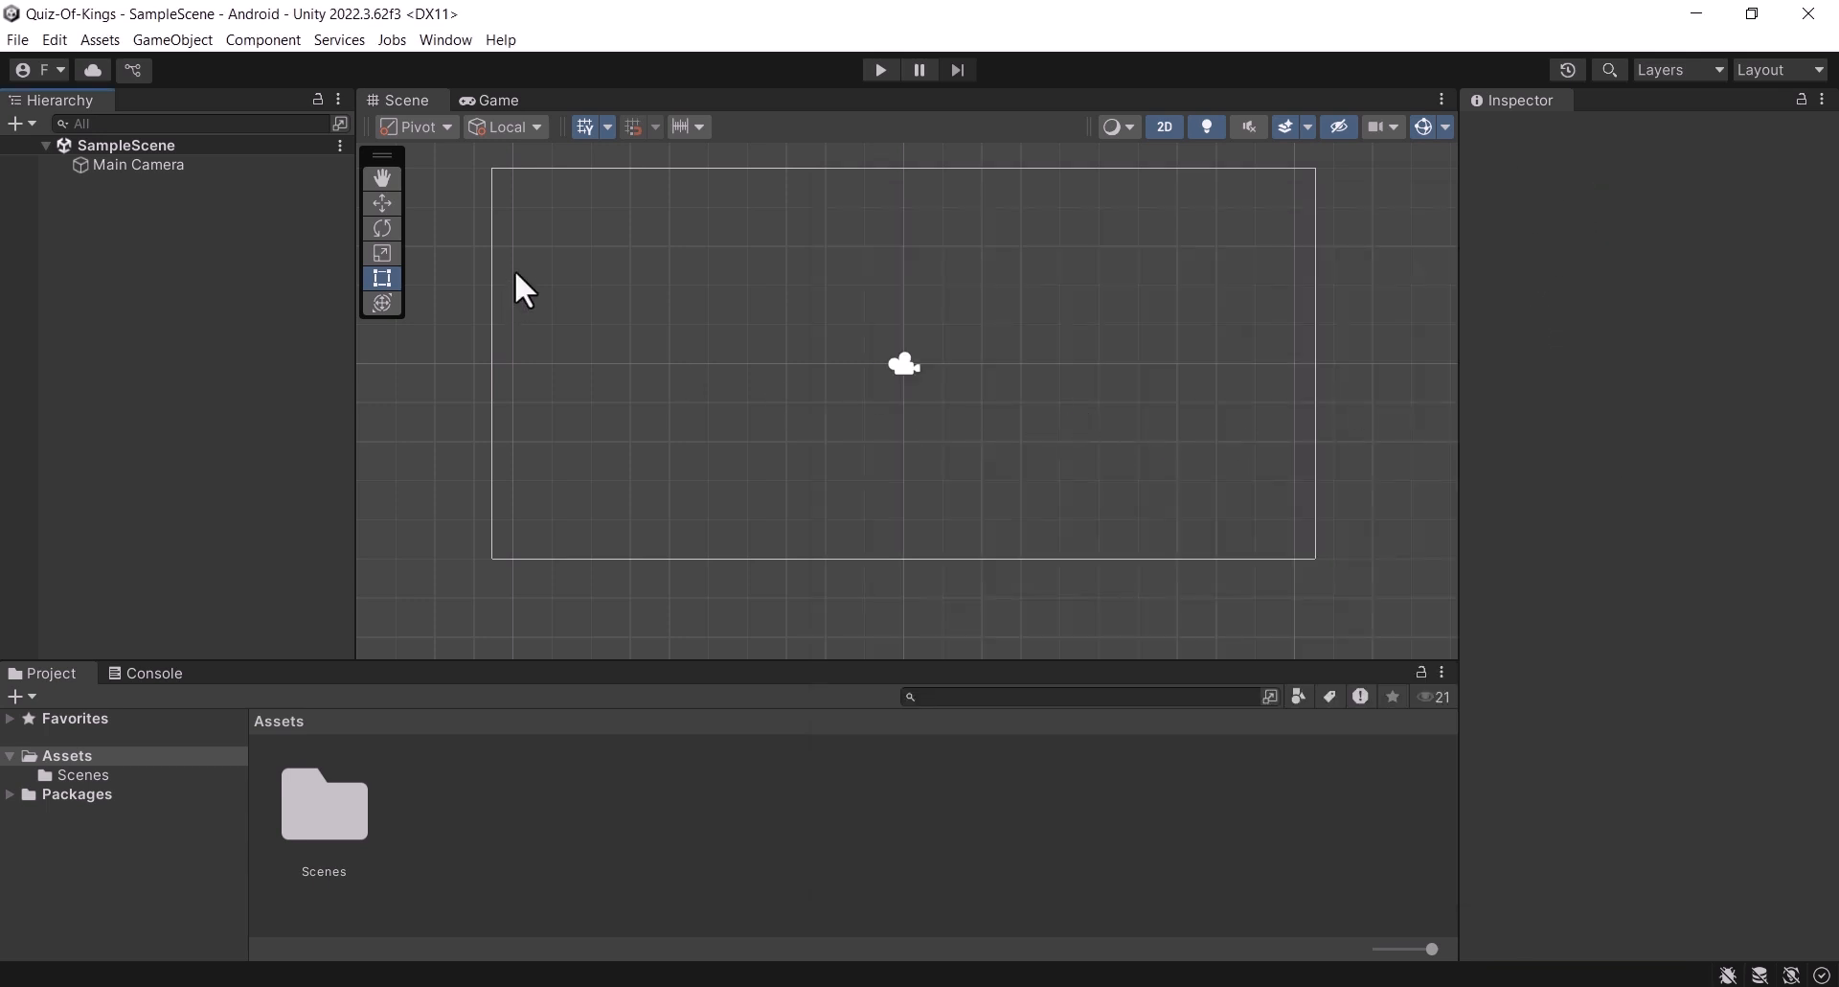
Step: Set the Game view resolution to 1920x1080 Portrait and dock the Game view beside the Scene view
click(496, 102)
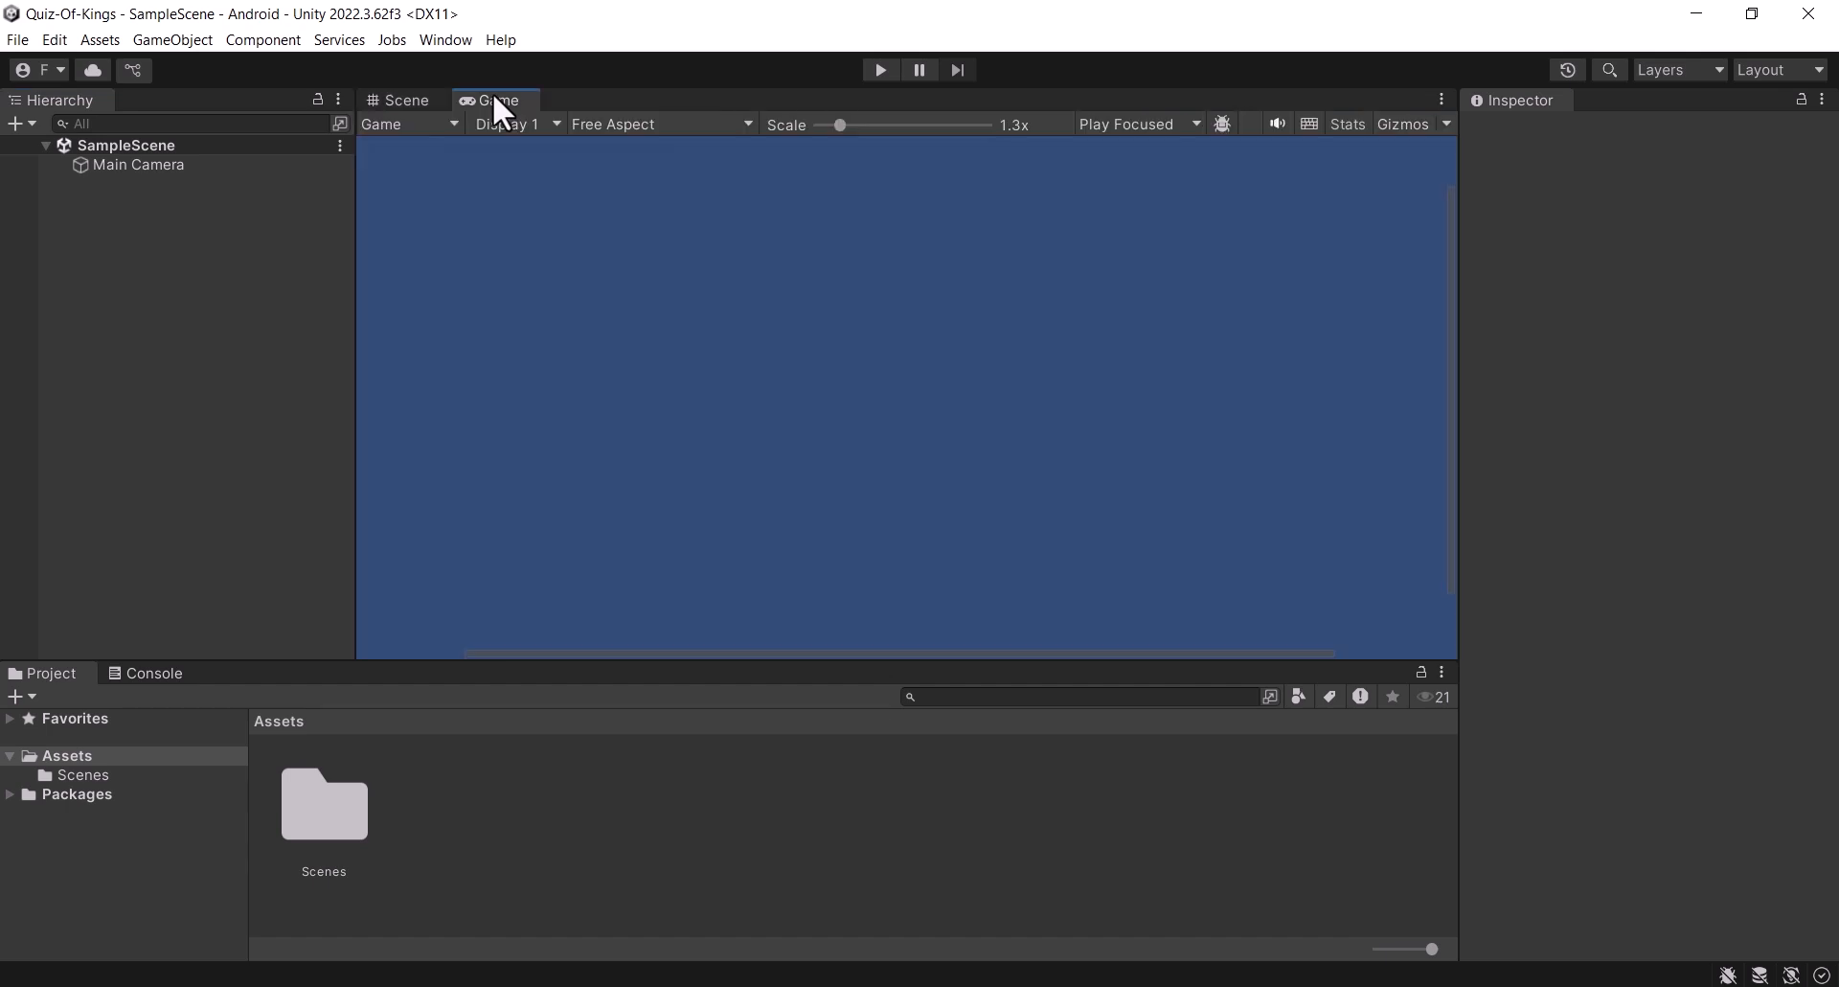
click(642, 124)
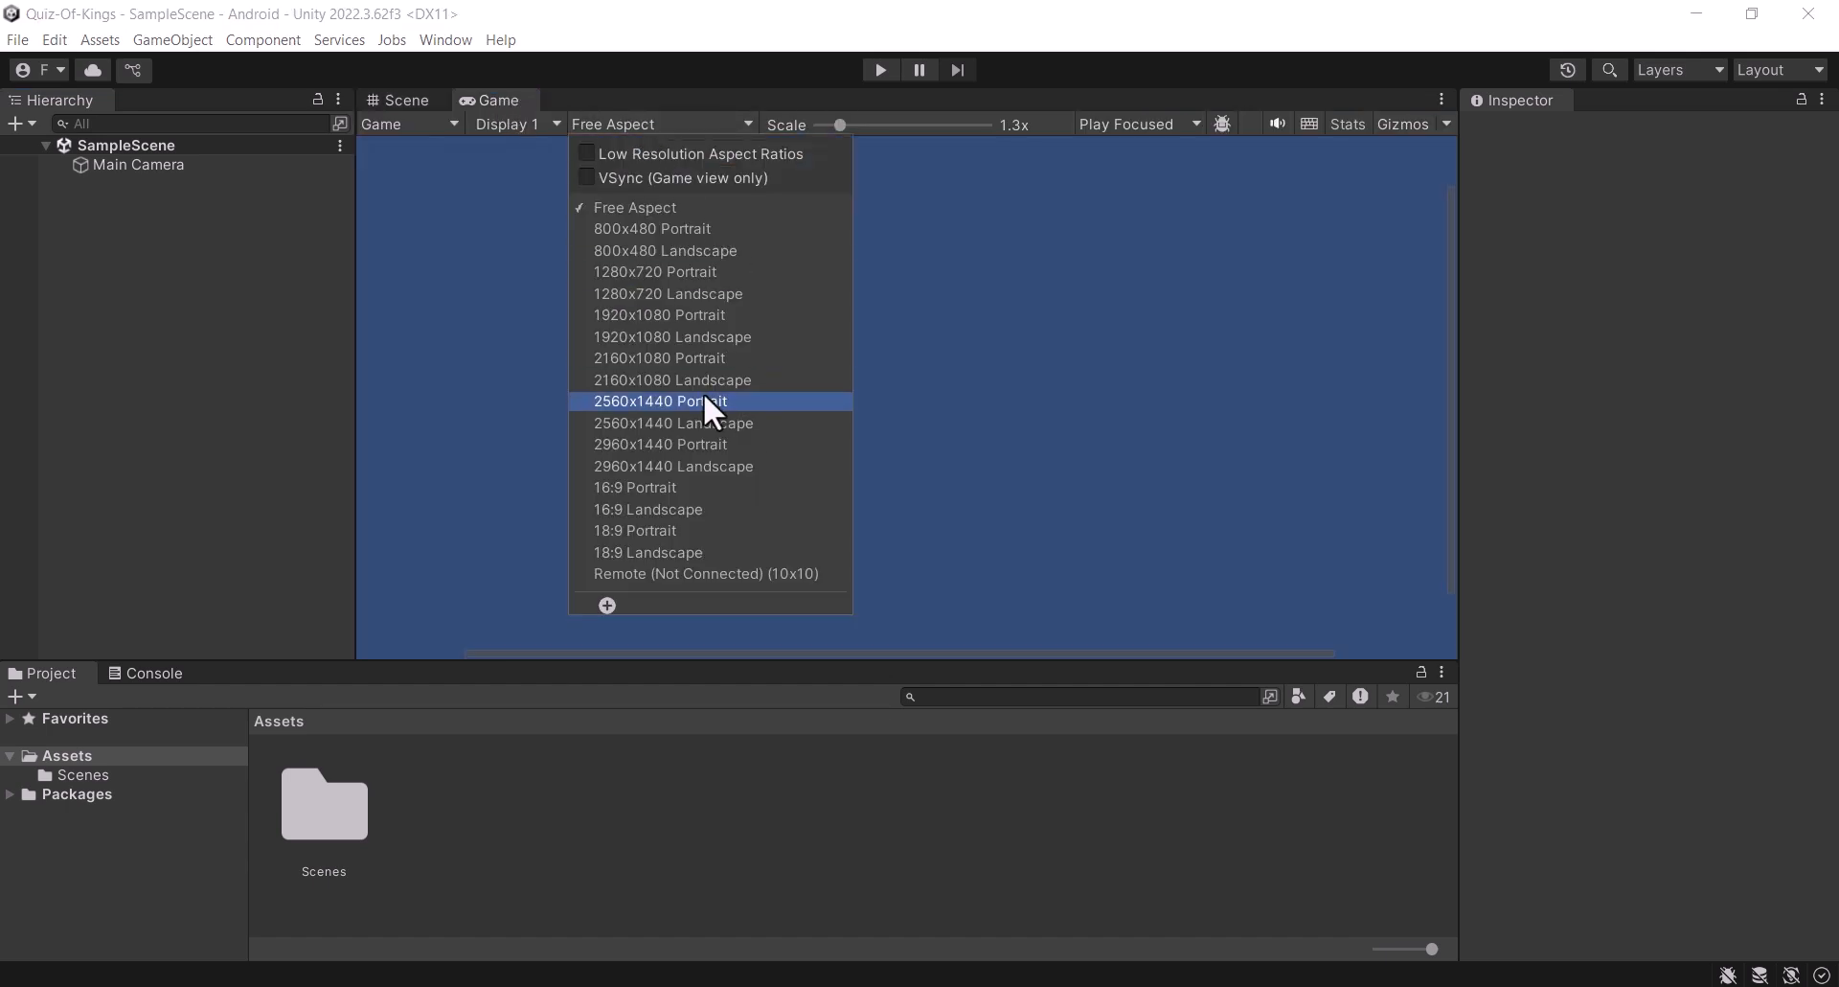
click(696, 315)
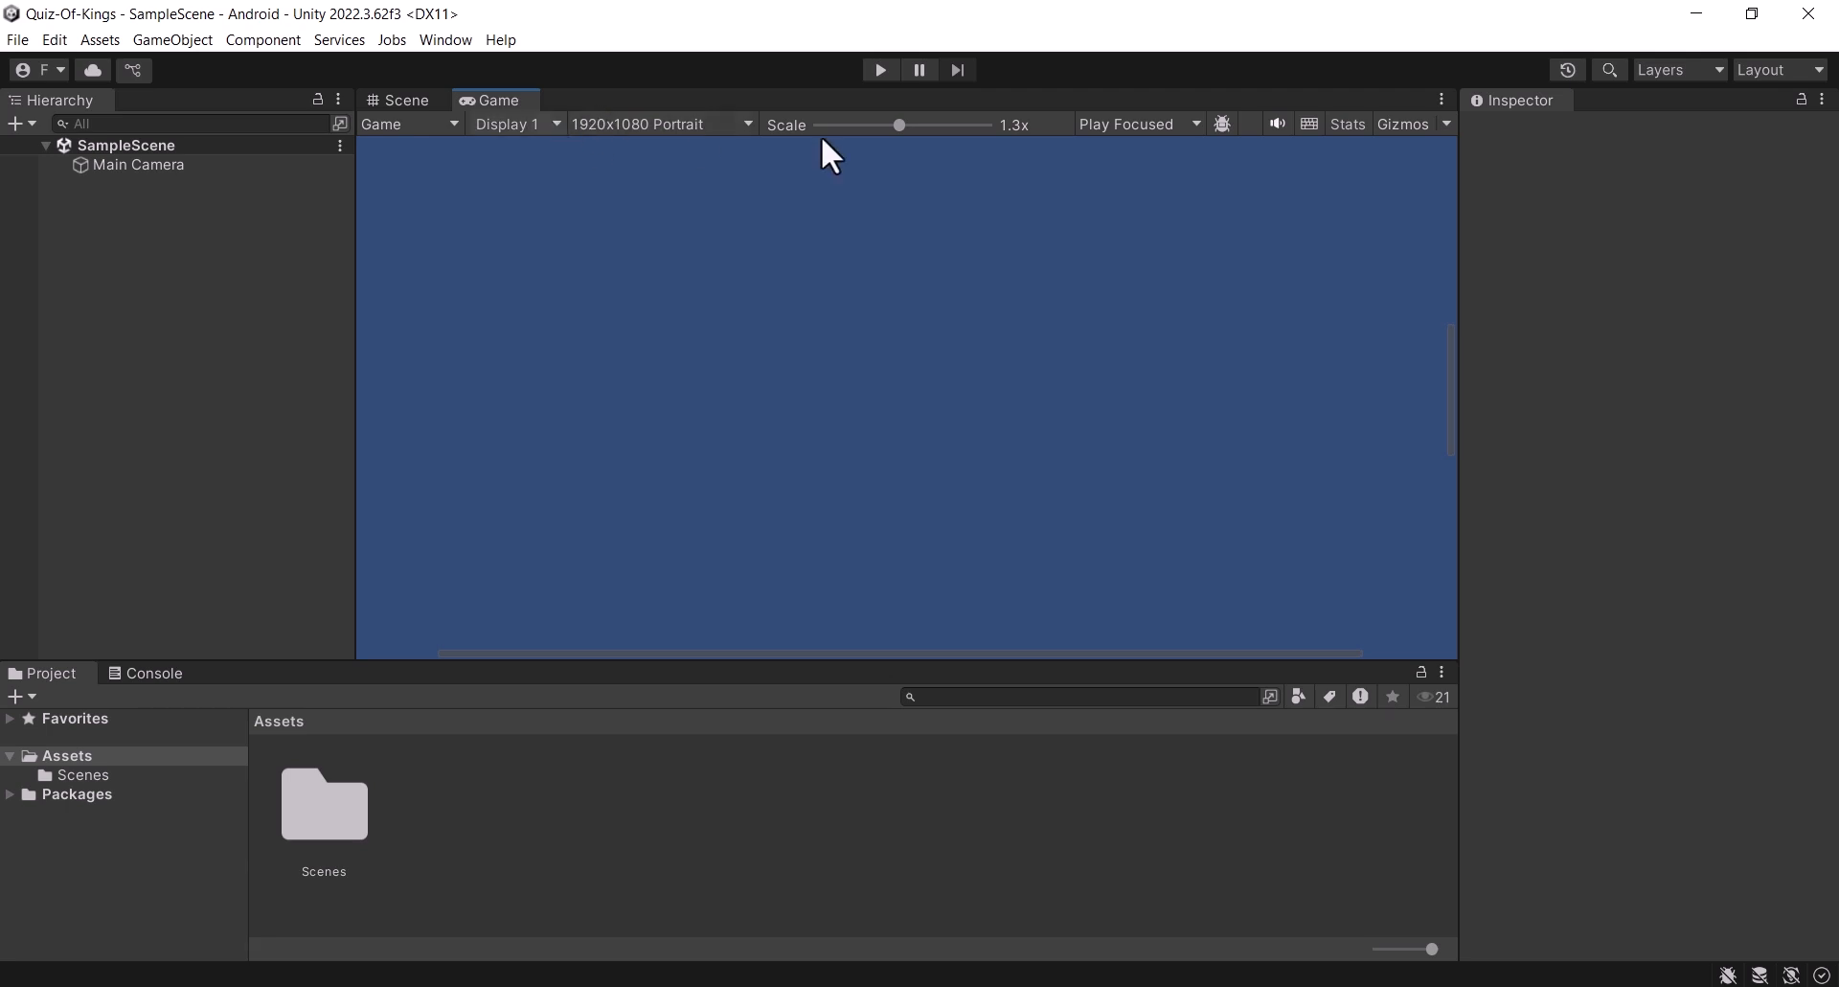
drag(901, 126, 1177, 498)
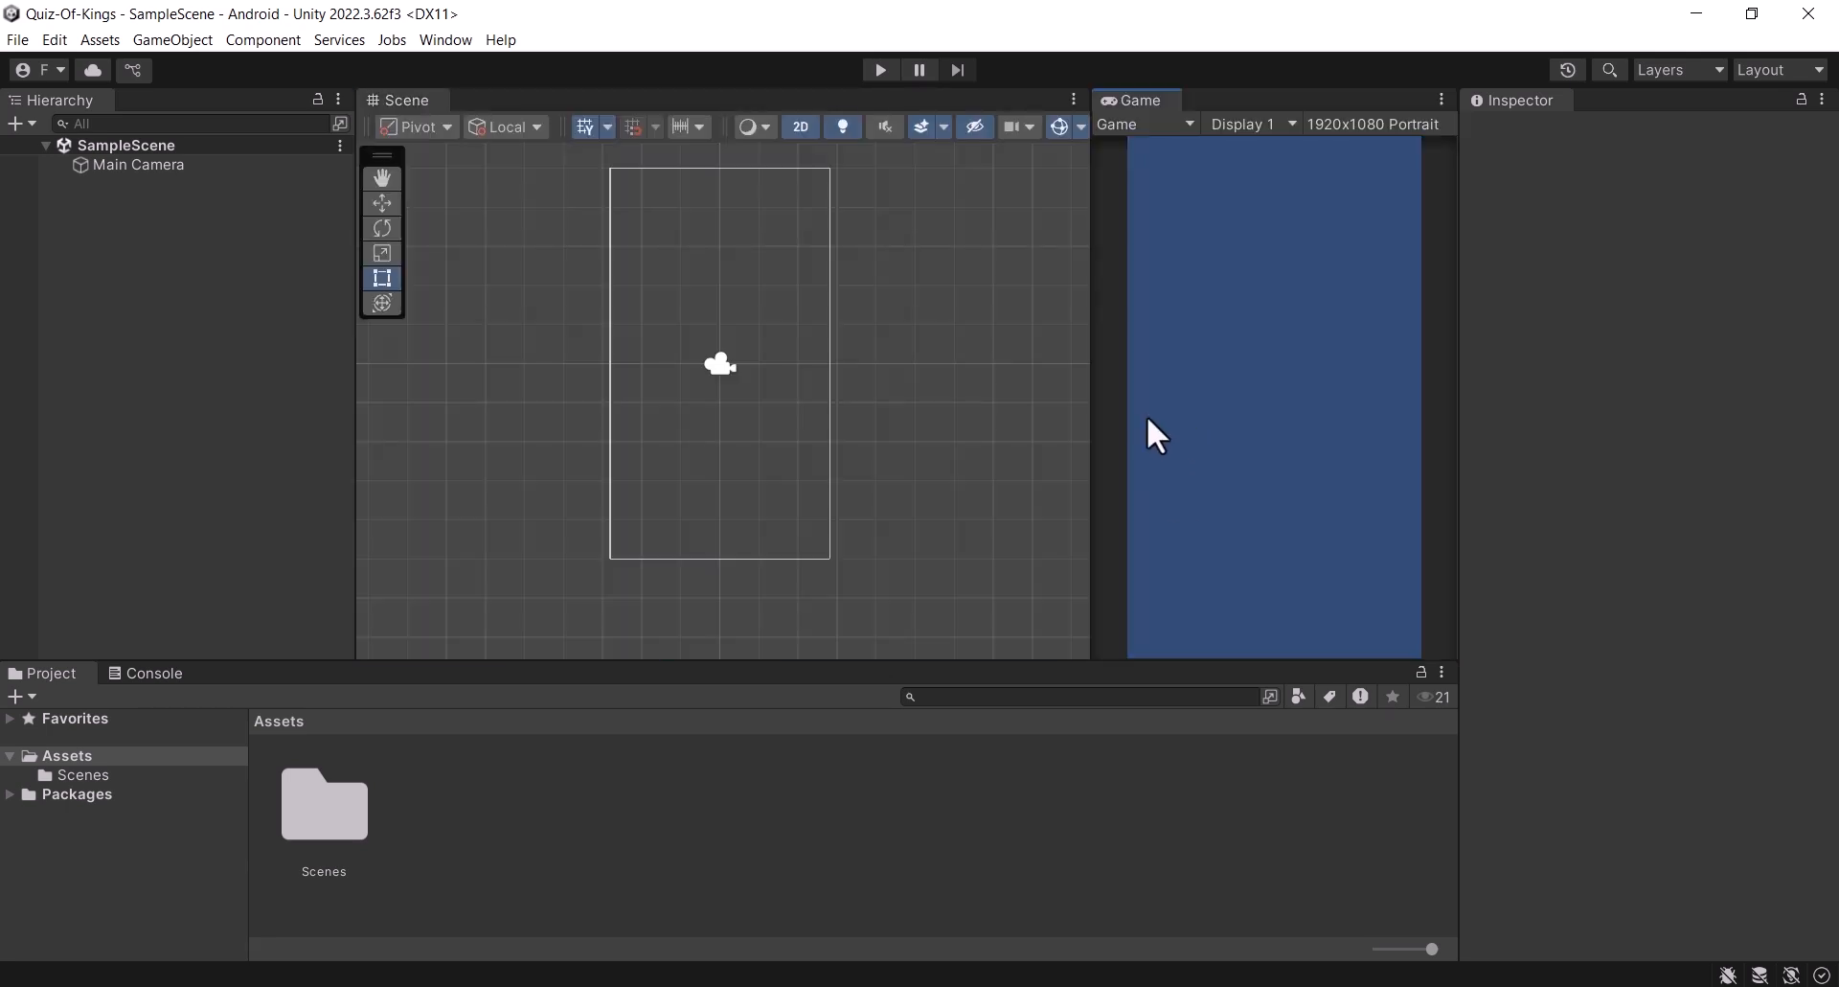
middle_drag(589, 421, 665, 431)
scroll(660, 440, up, 1)
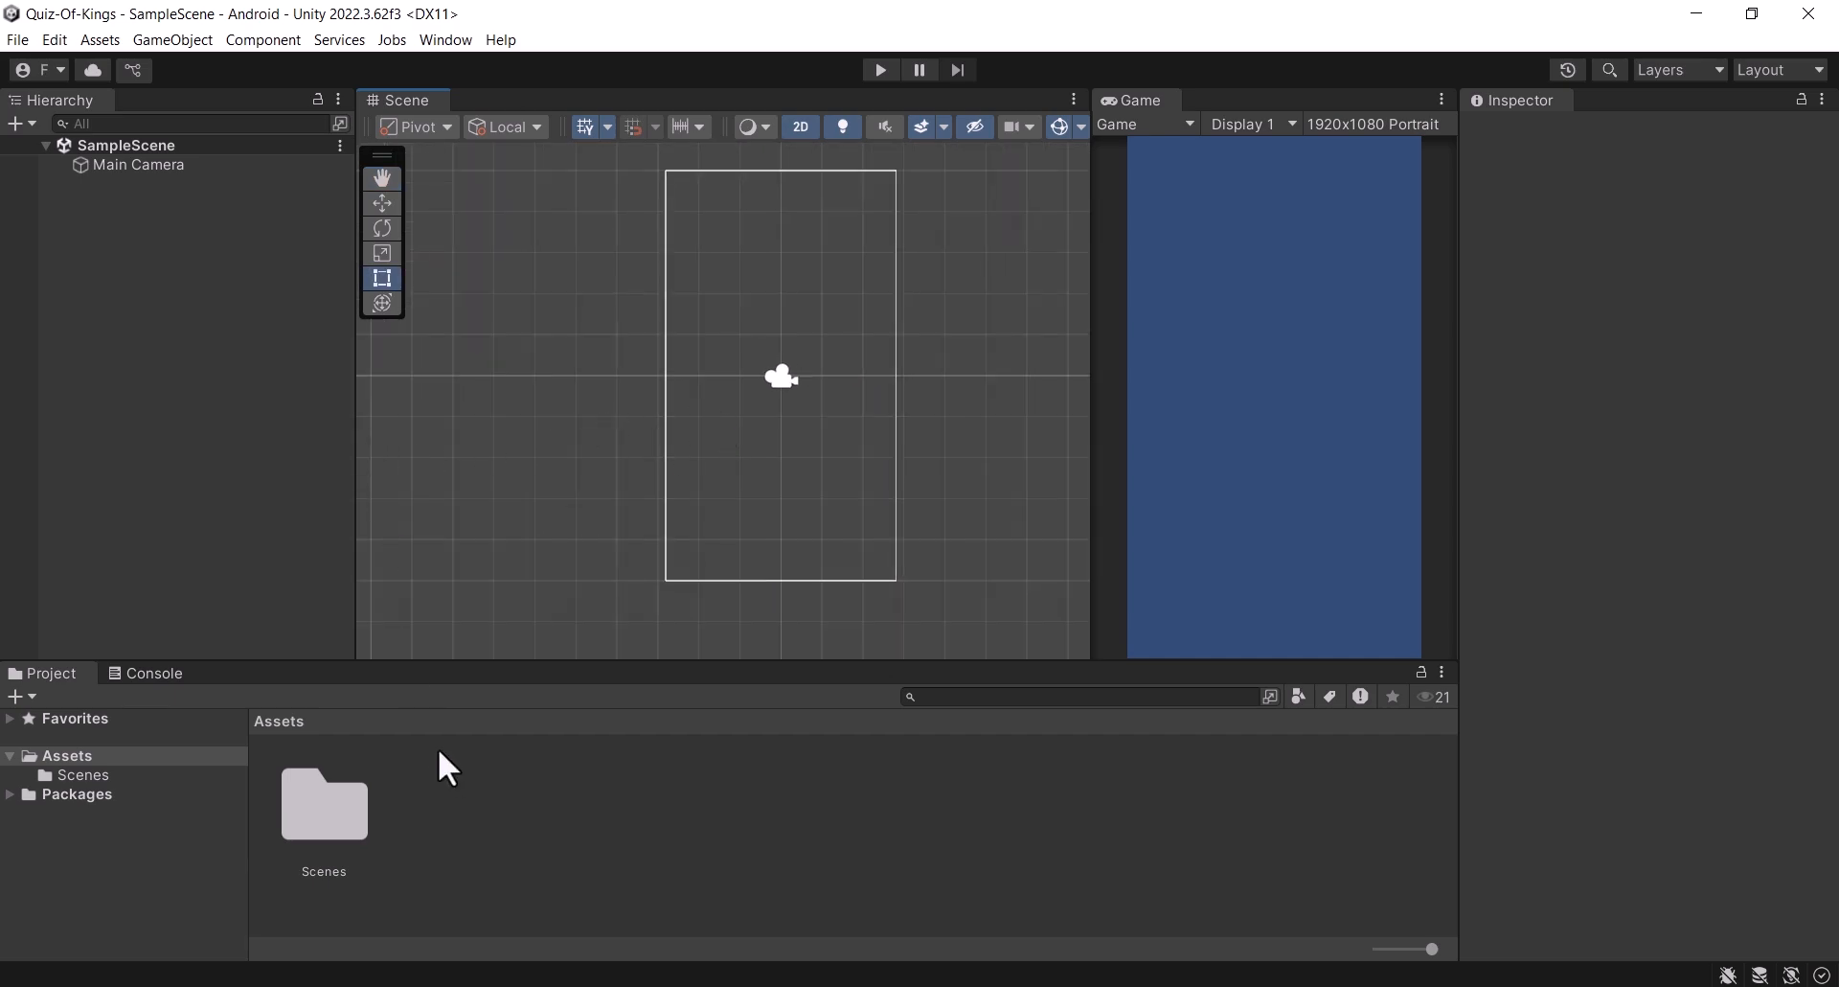
Step: Create a folder named Scripts in the project's Assets folder
right_click(560, 788)
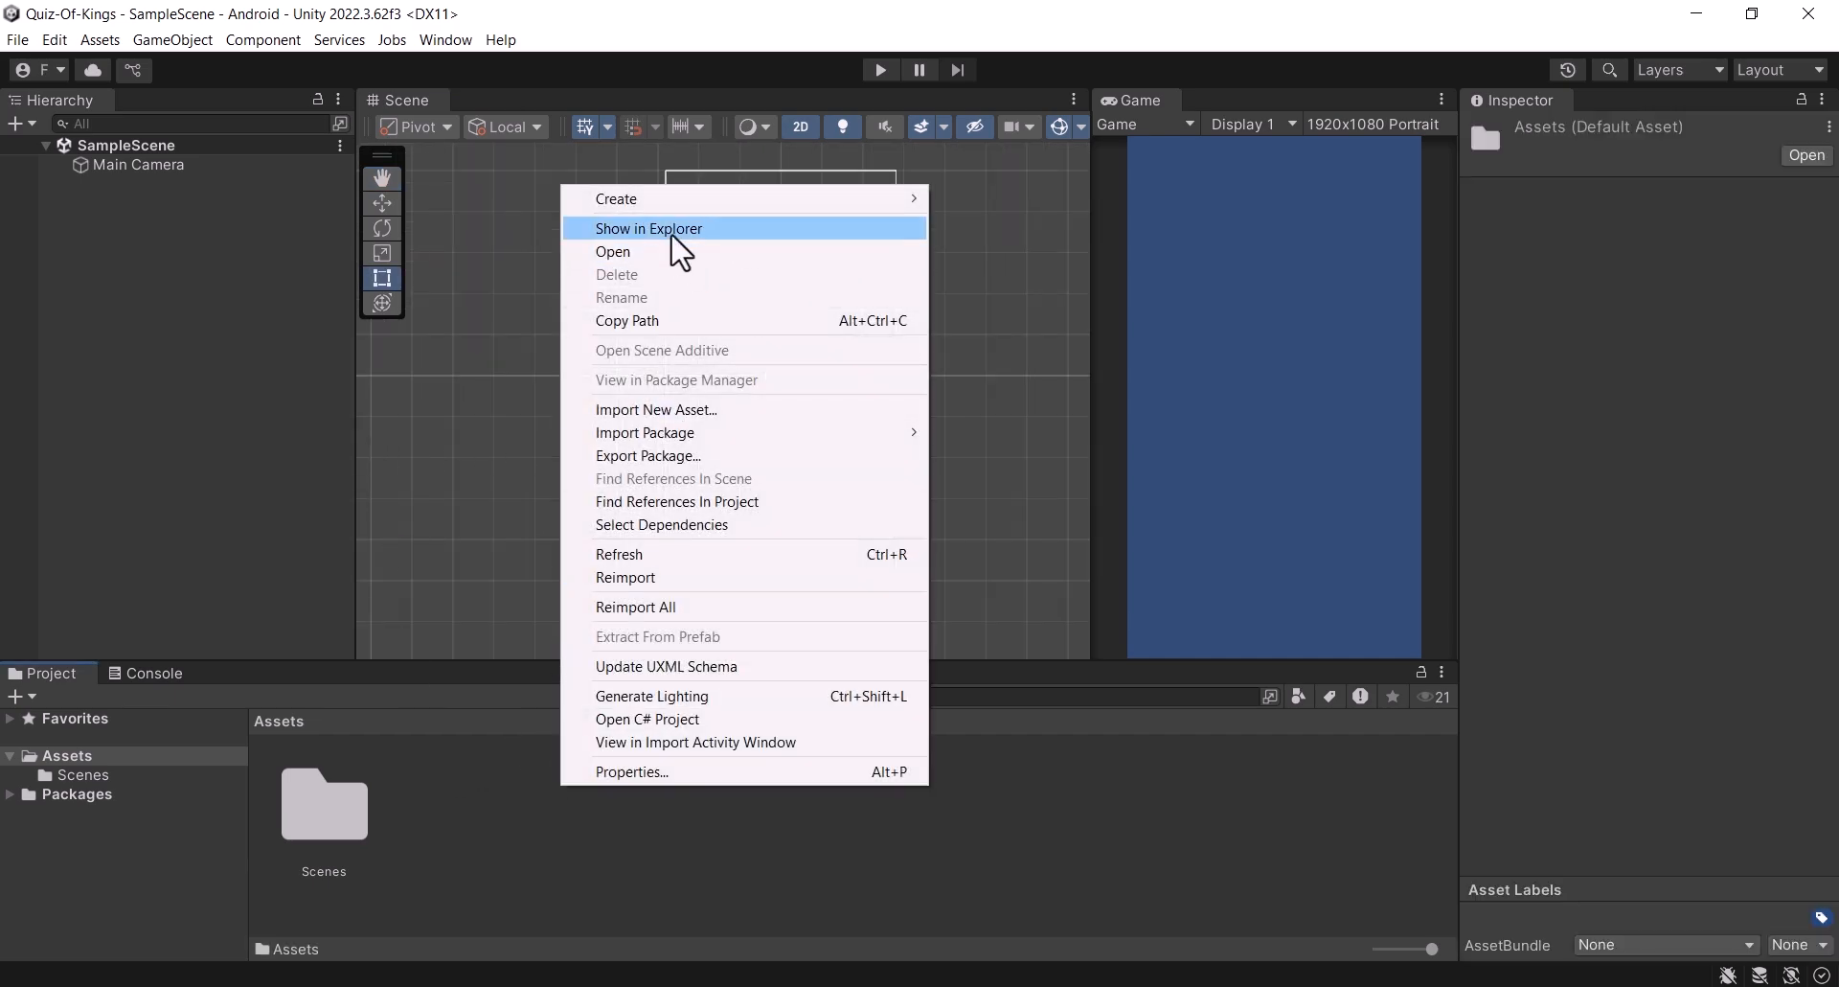
mouse_move(695, 199)
click(1161, 57)
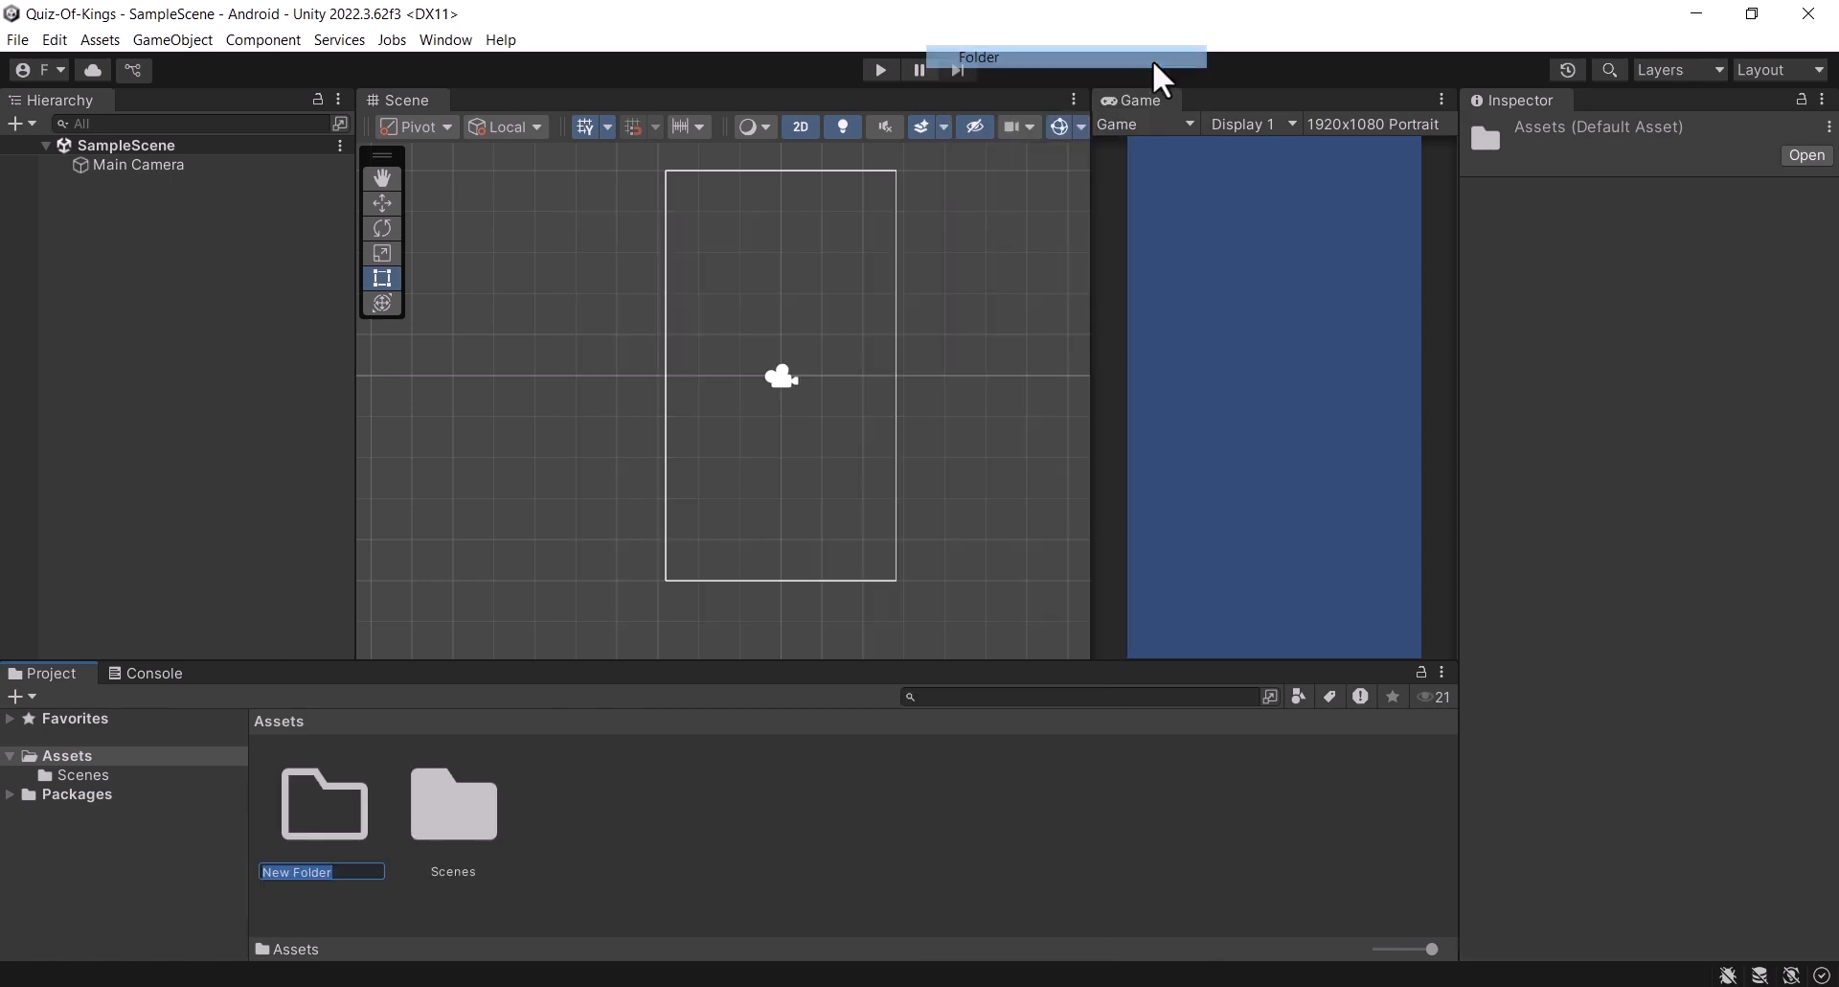
text(Scripts)
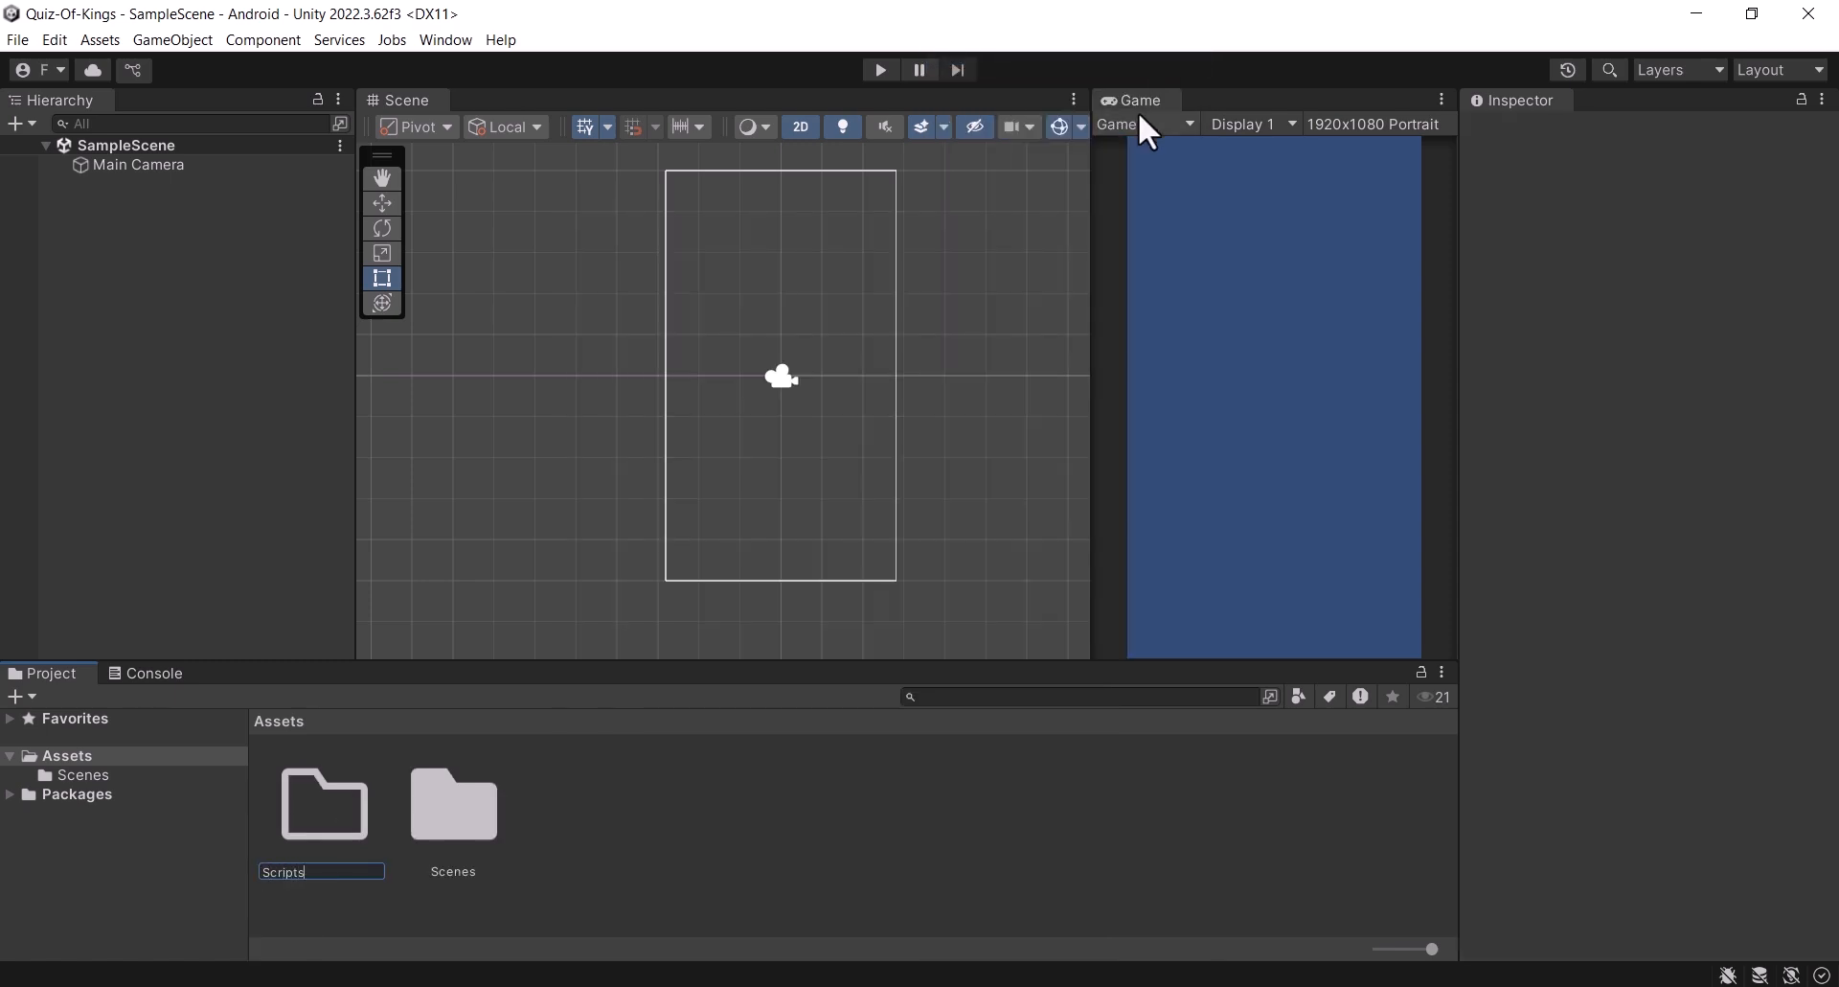
key(Return)
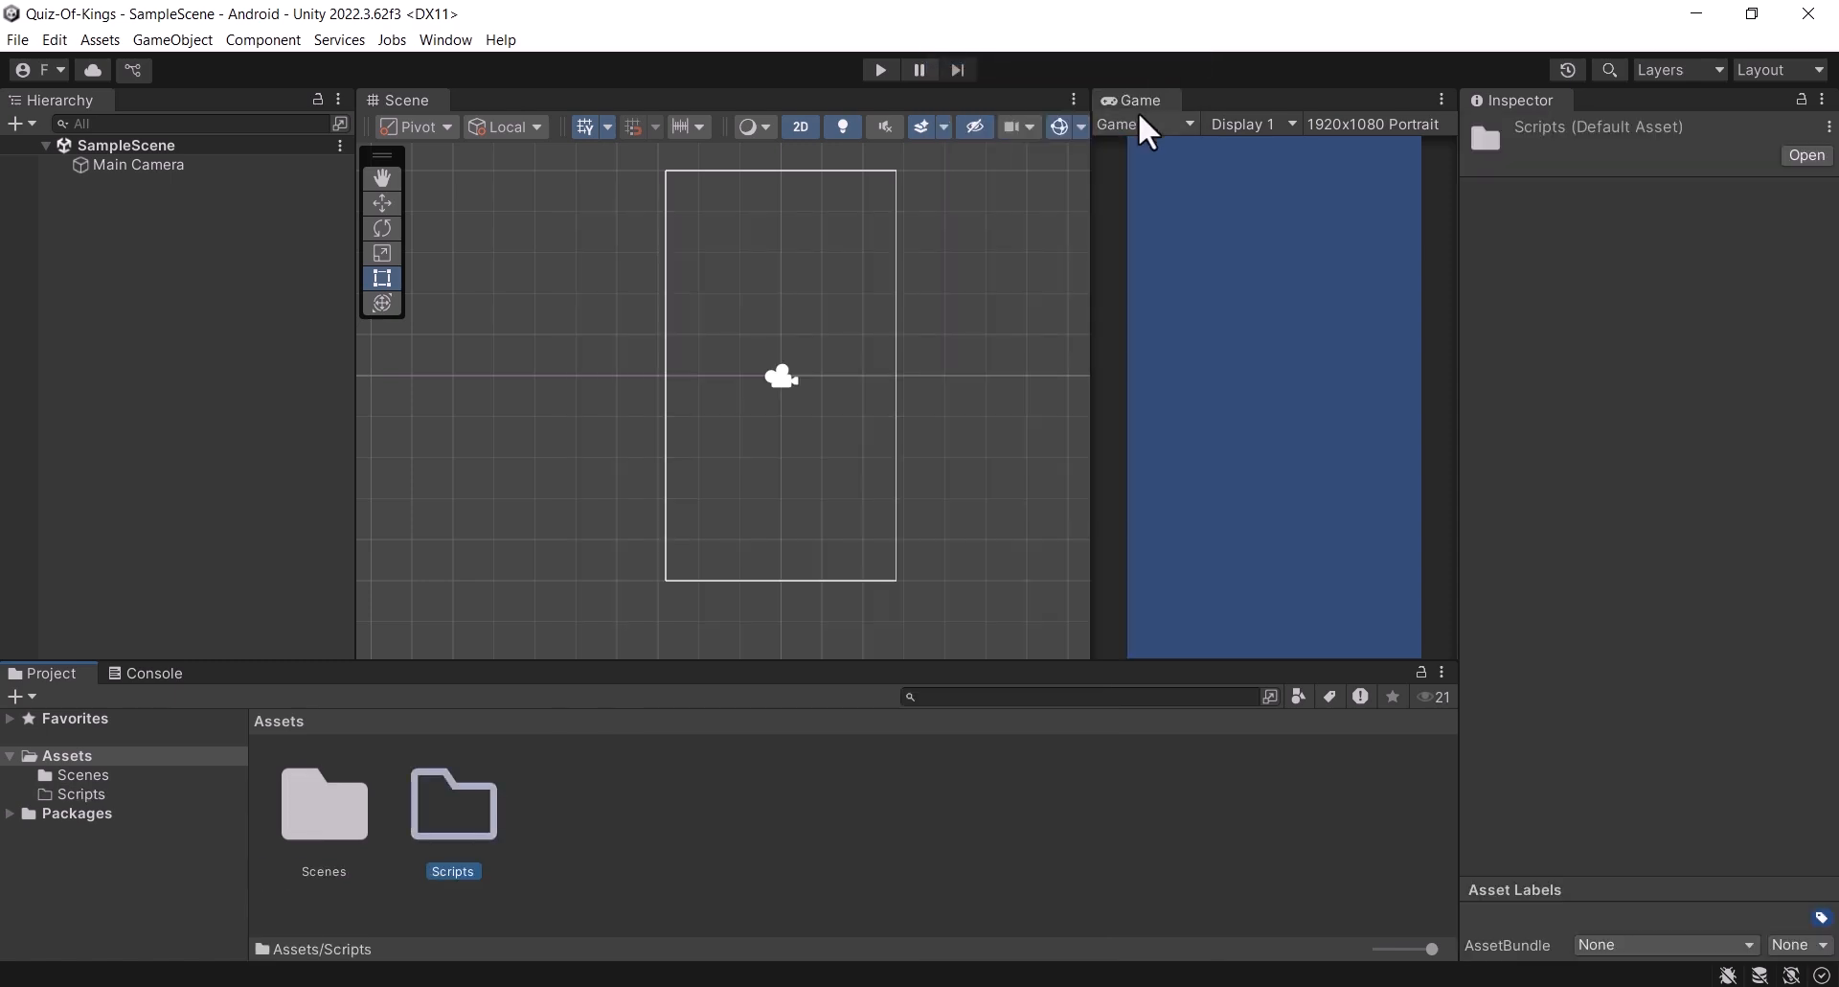
Step: Create a folder named Animations in the project's Assets folder
right_click(722, 850)
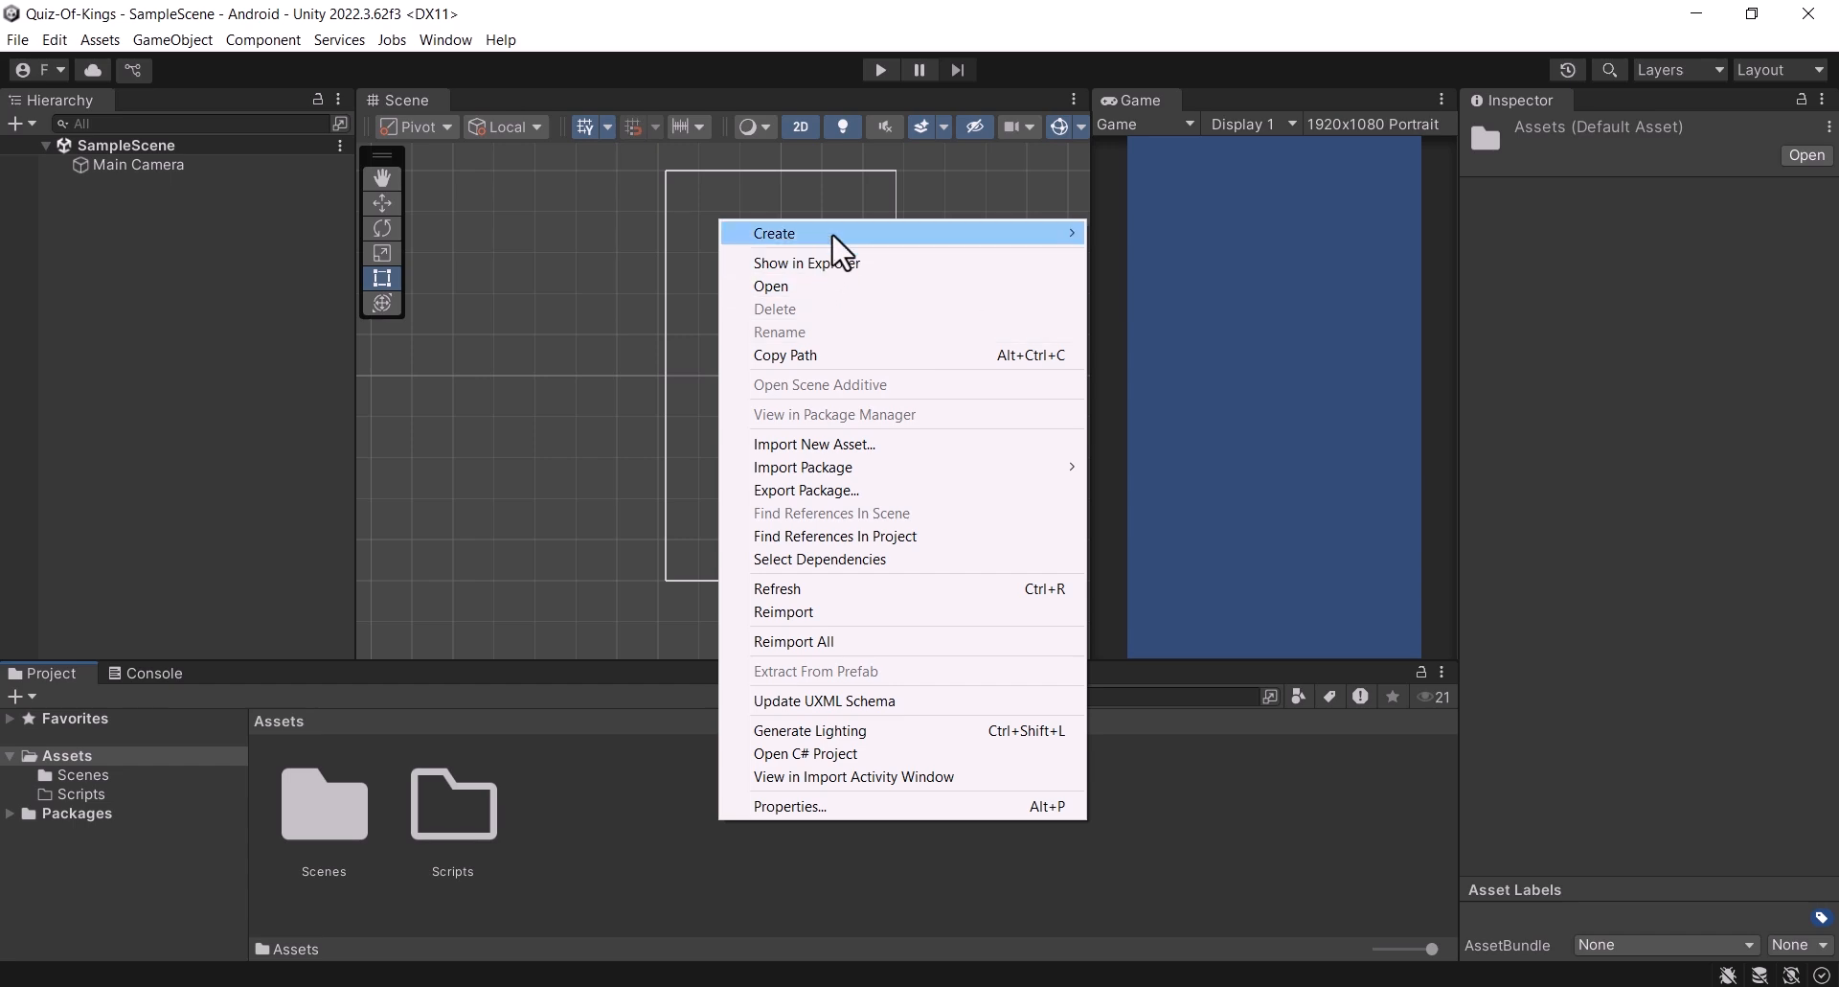
mouse_move(843, 235)
click(1257, 57)
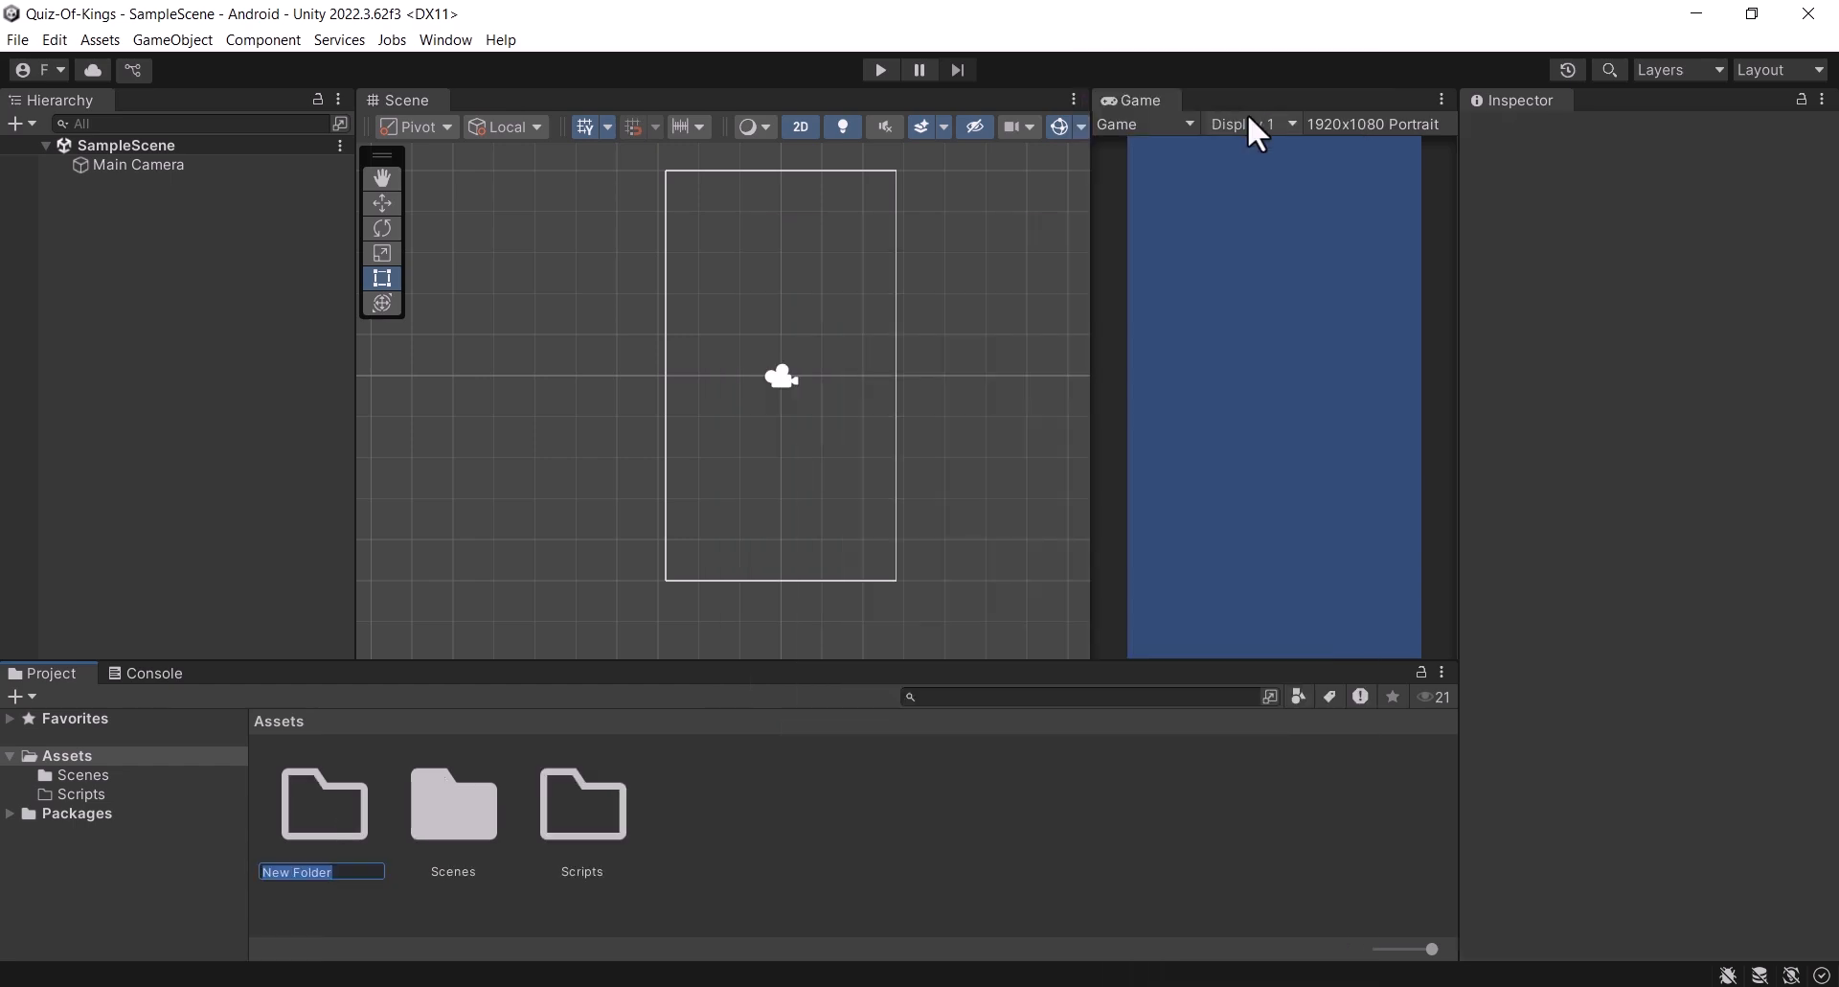
text(Animations)
key(Return)
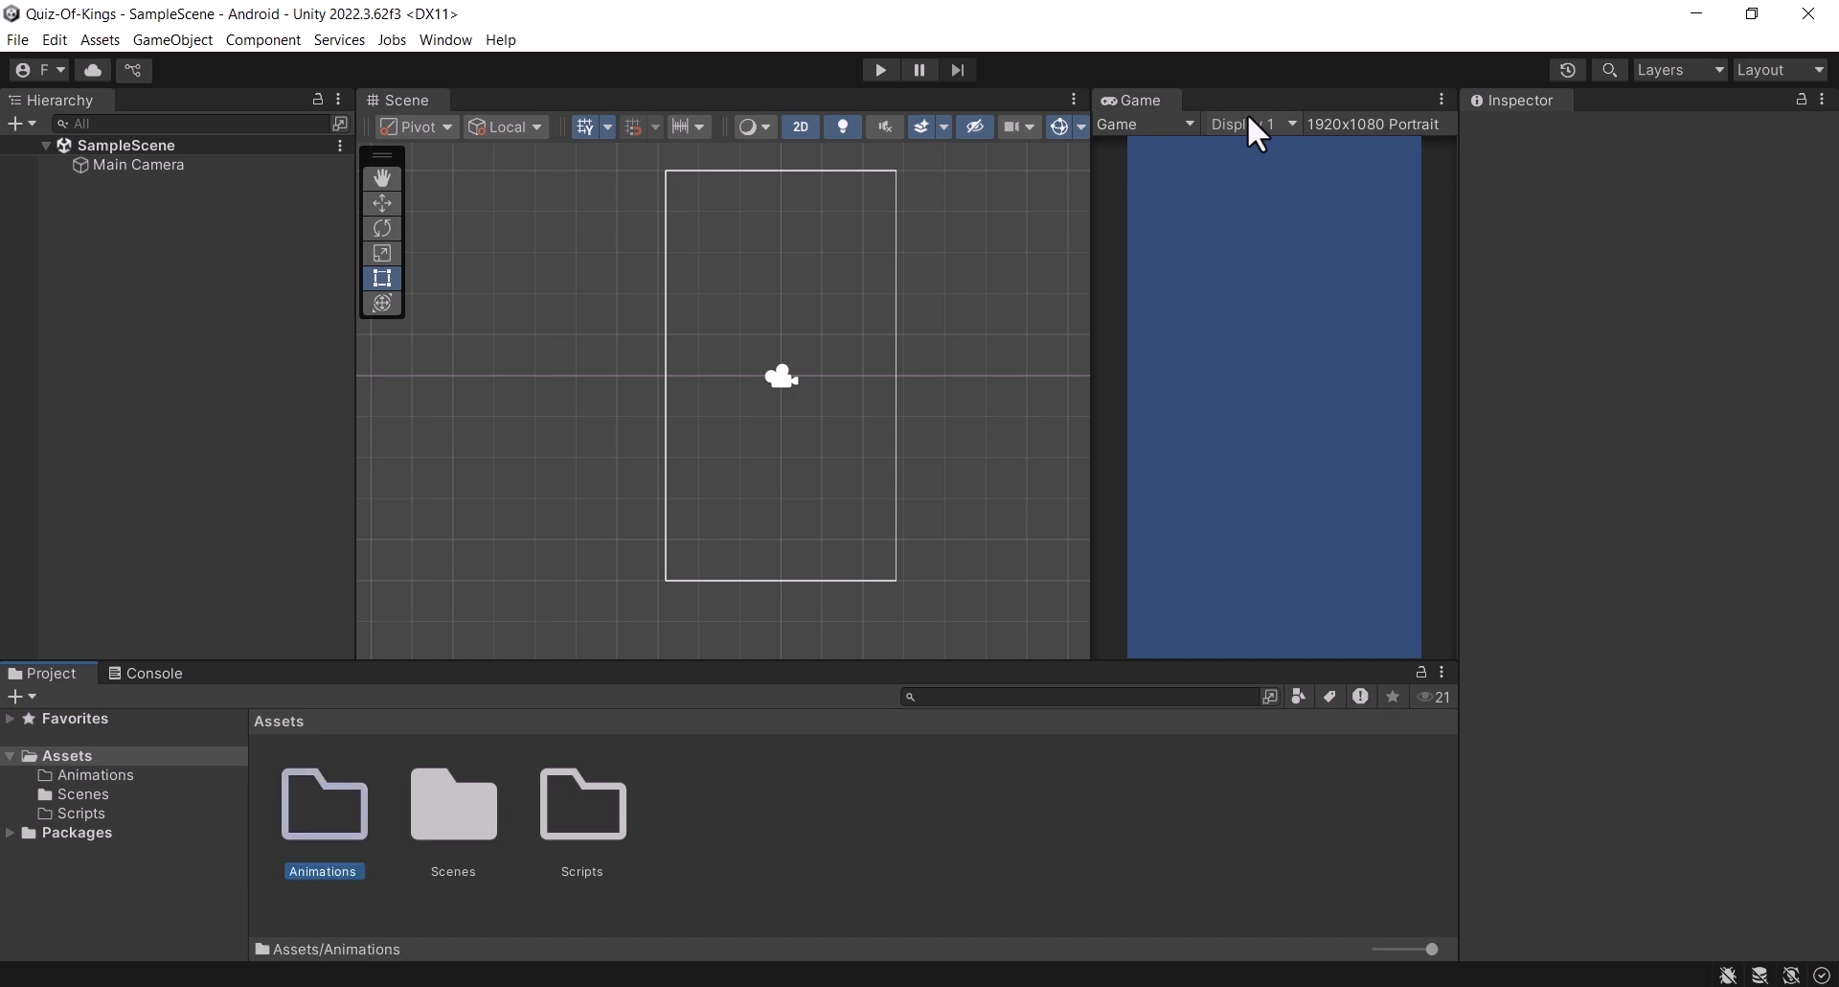
Step: Create a folder named Sprites in the project's Assets folder
right_click(901, 752)
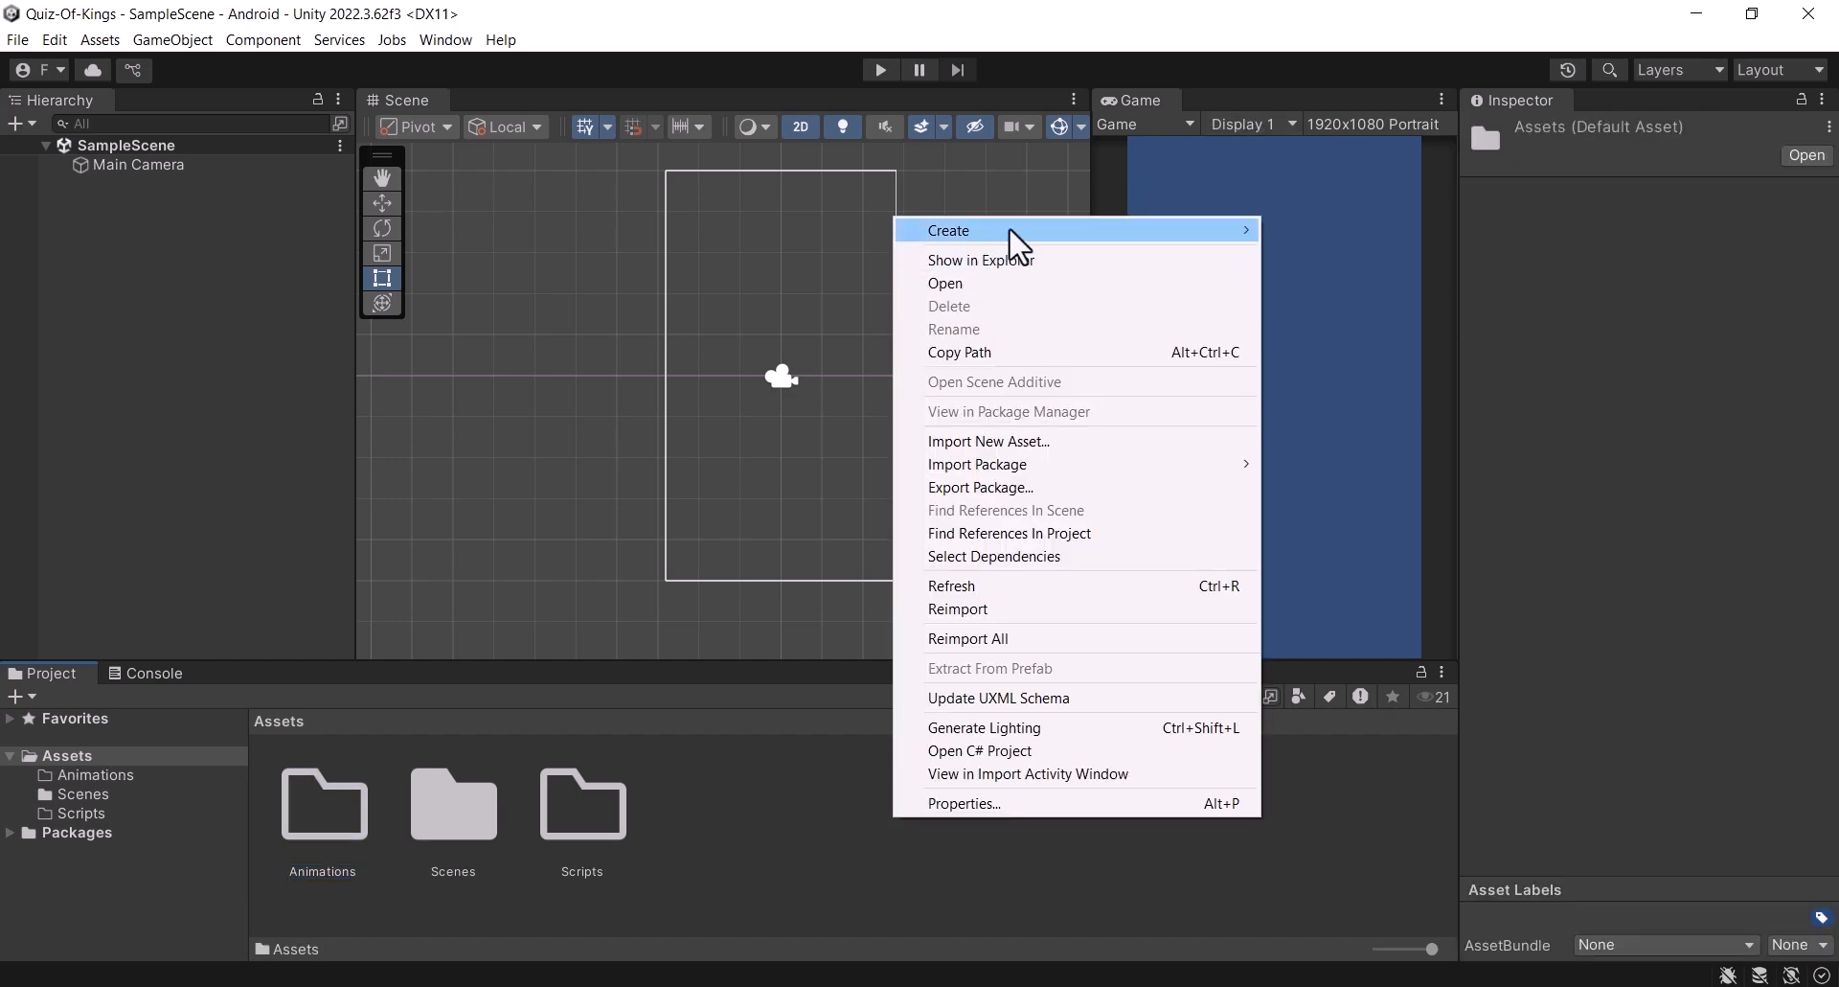
mouse_move(1065, 226)
click(1332, 59)
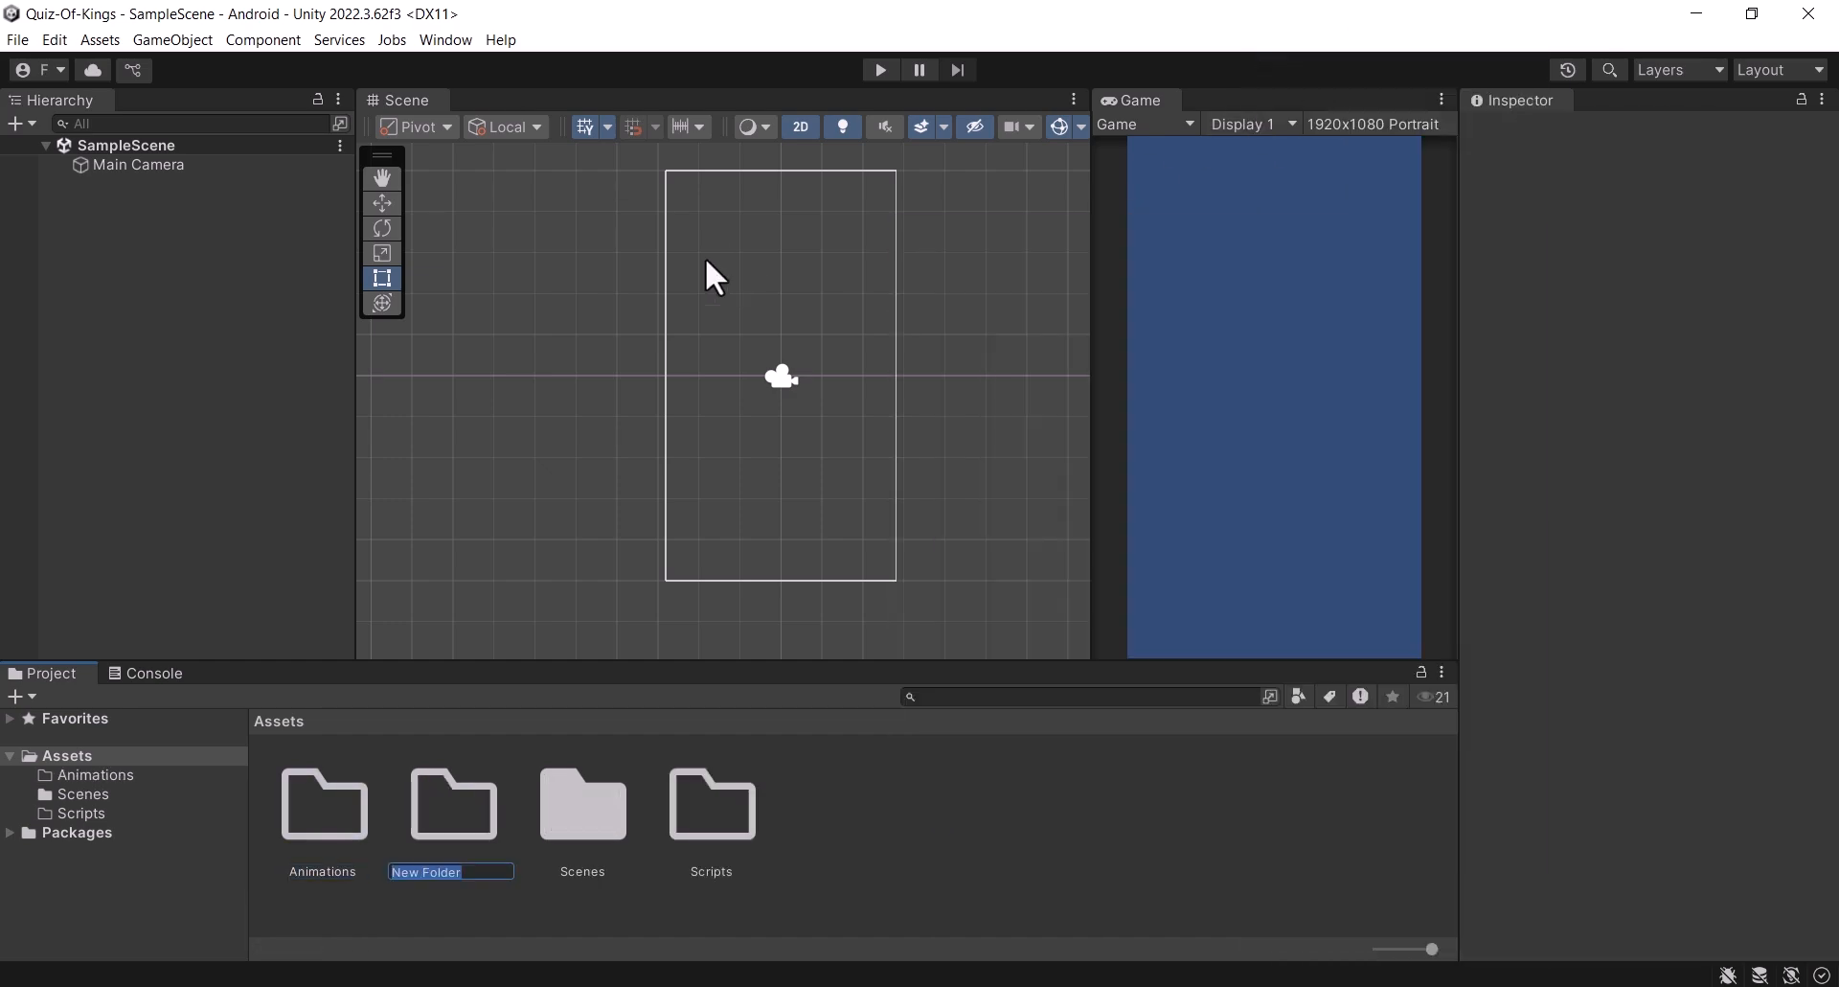
text(Sprites)
key(Return)
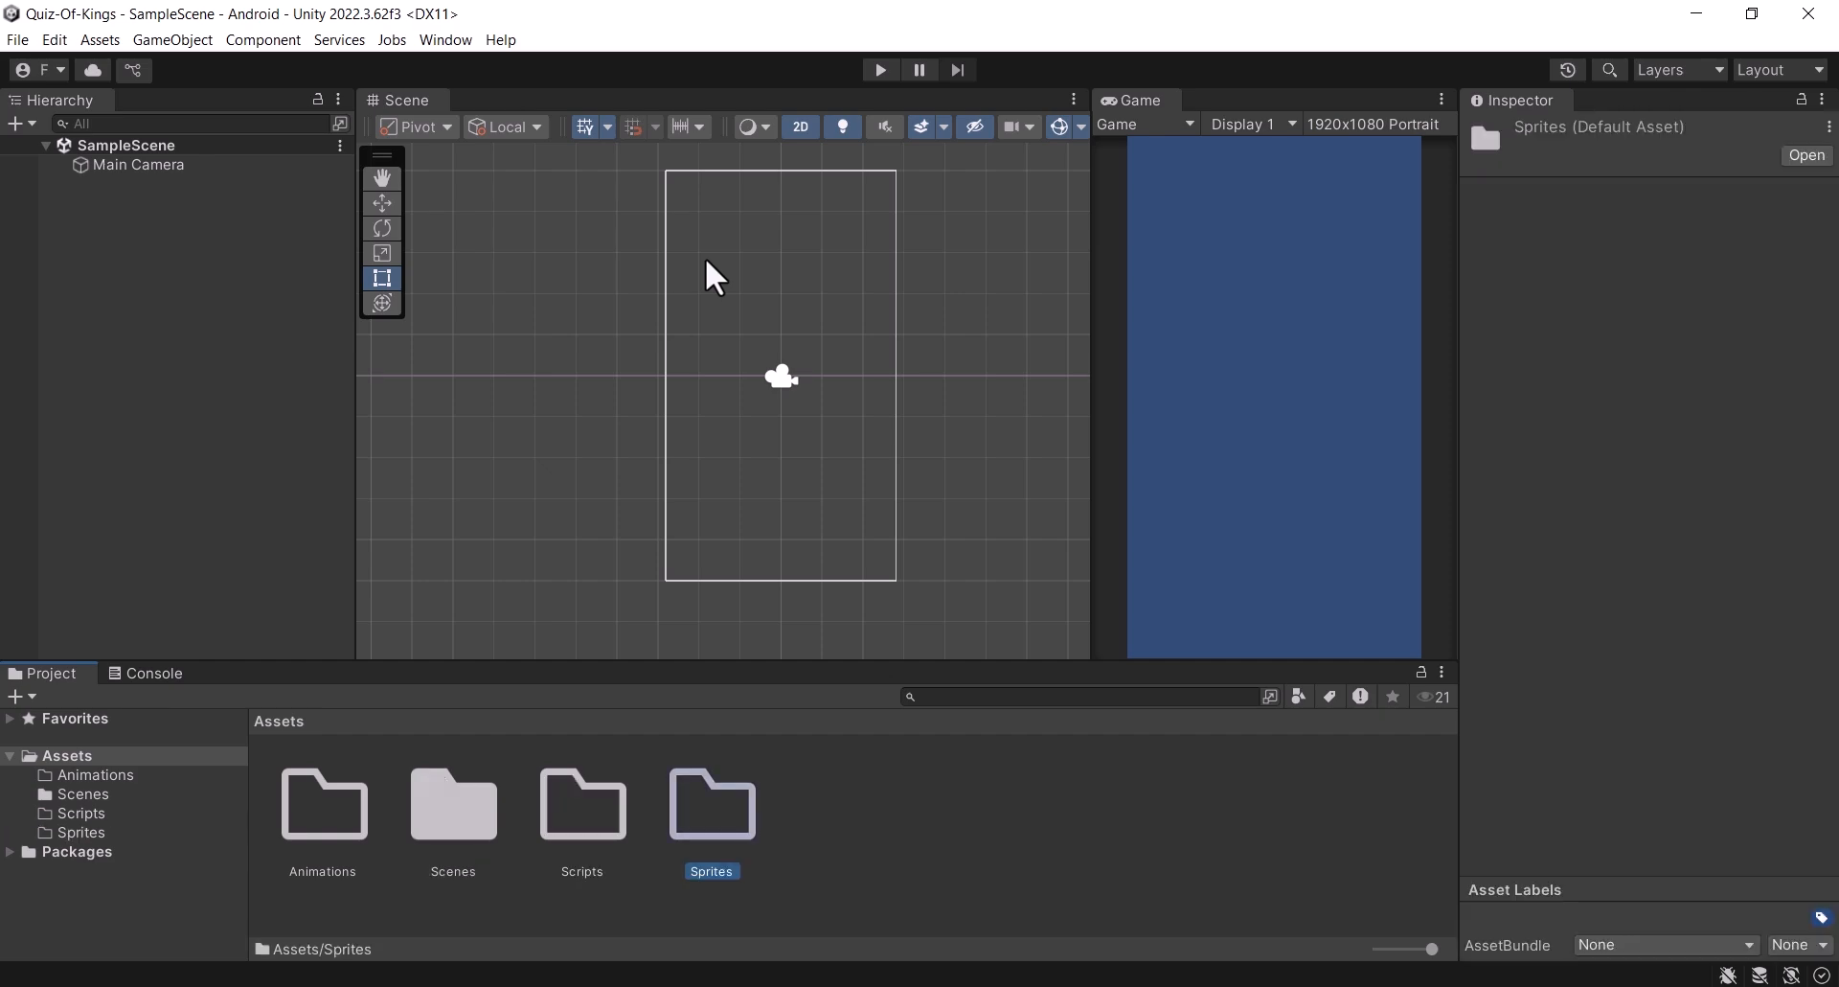
Step: Create a folder named Fonts in the project's Assets folder
right_click(888, 751)
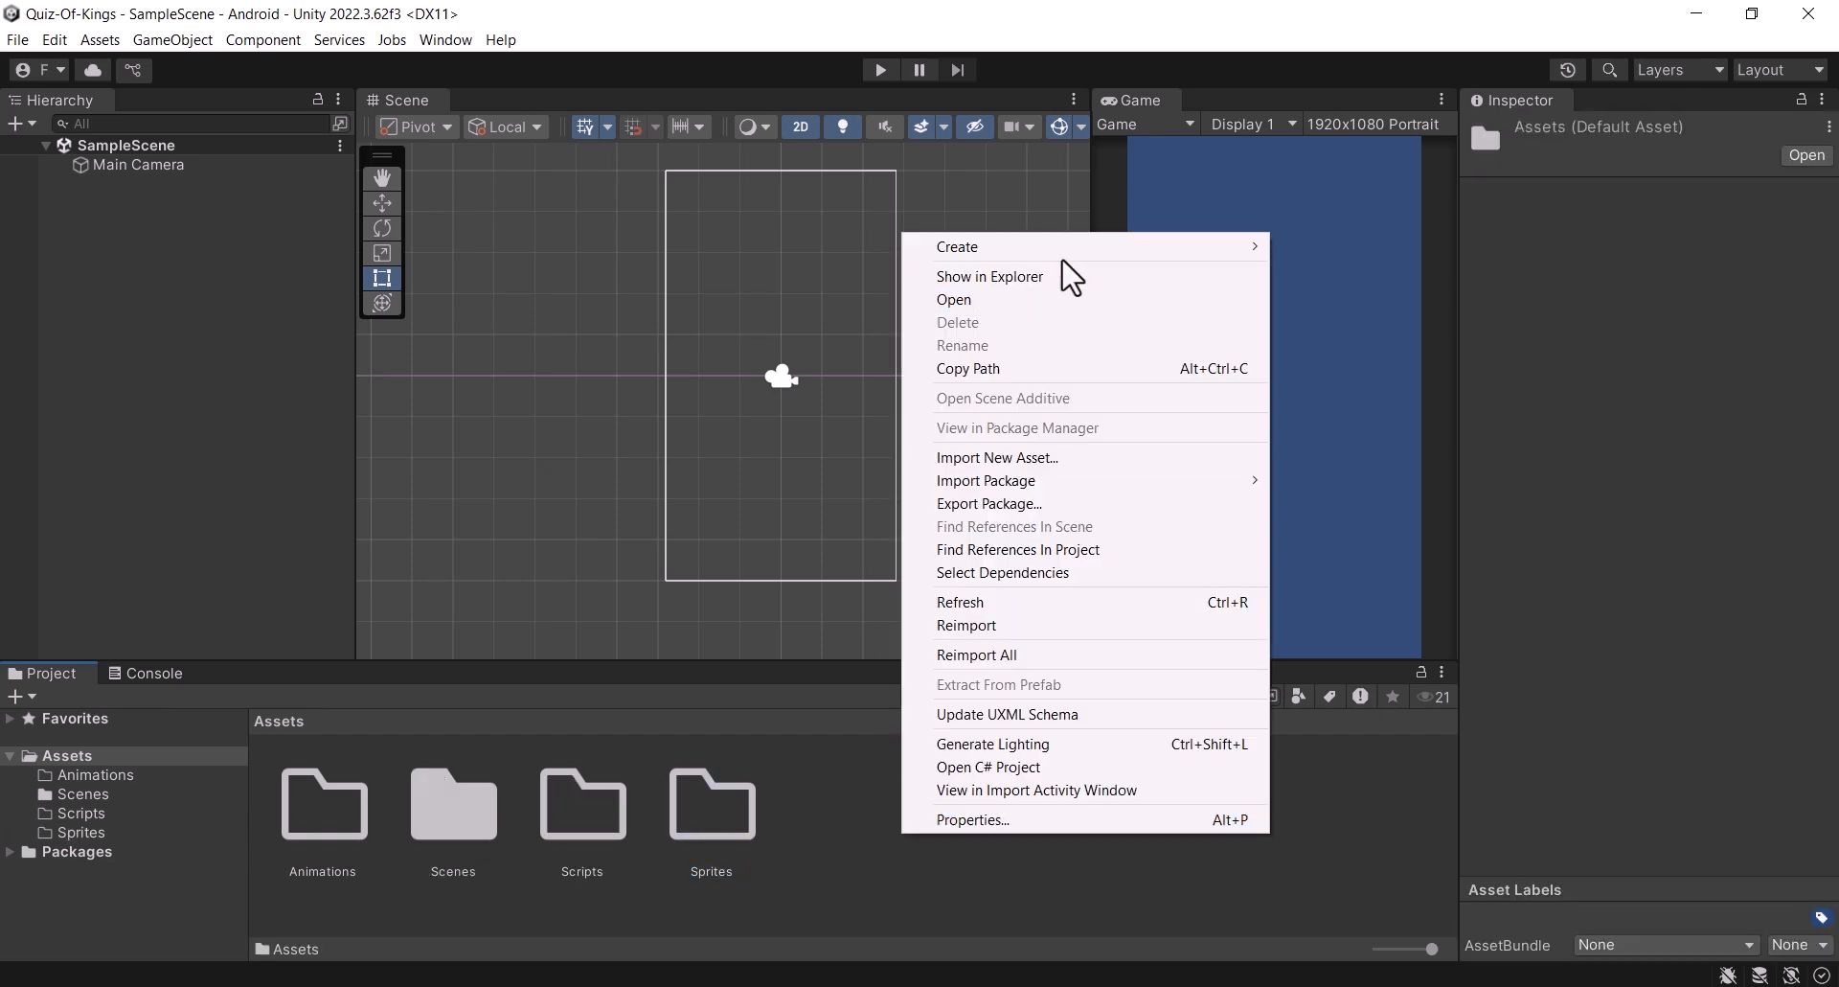
mouse_move(1102, 247)
click(1310, 59)
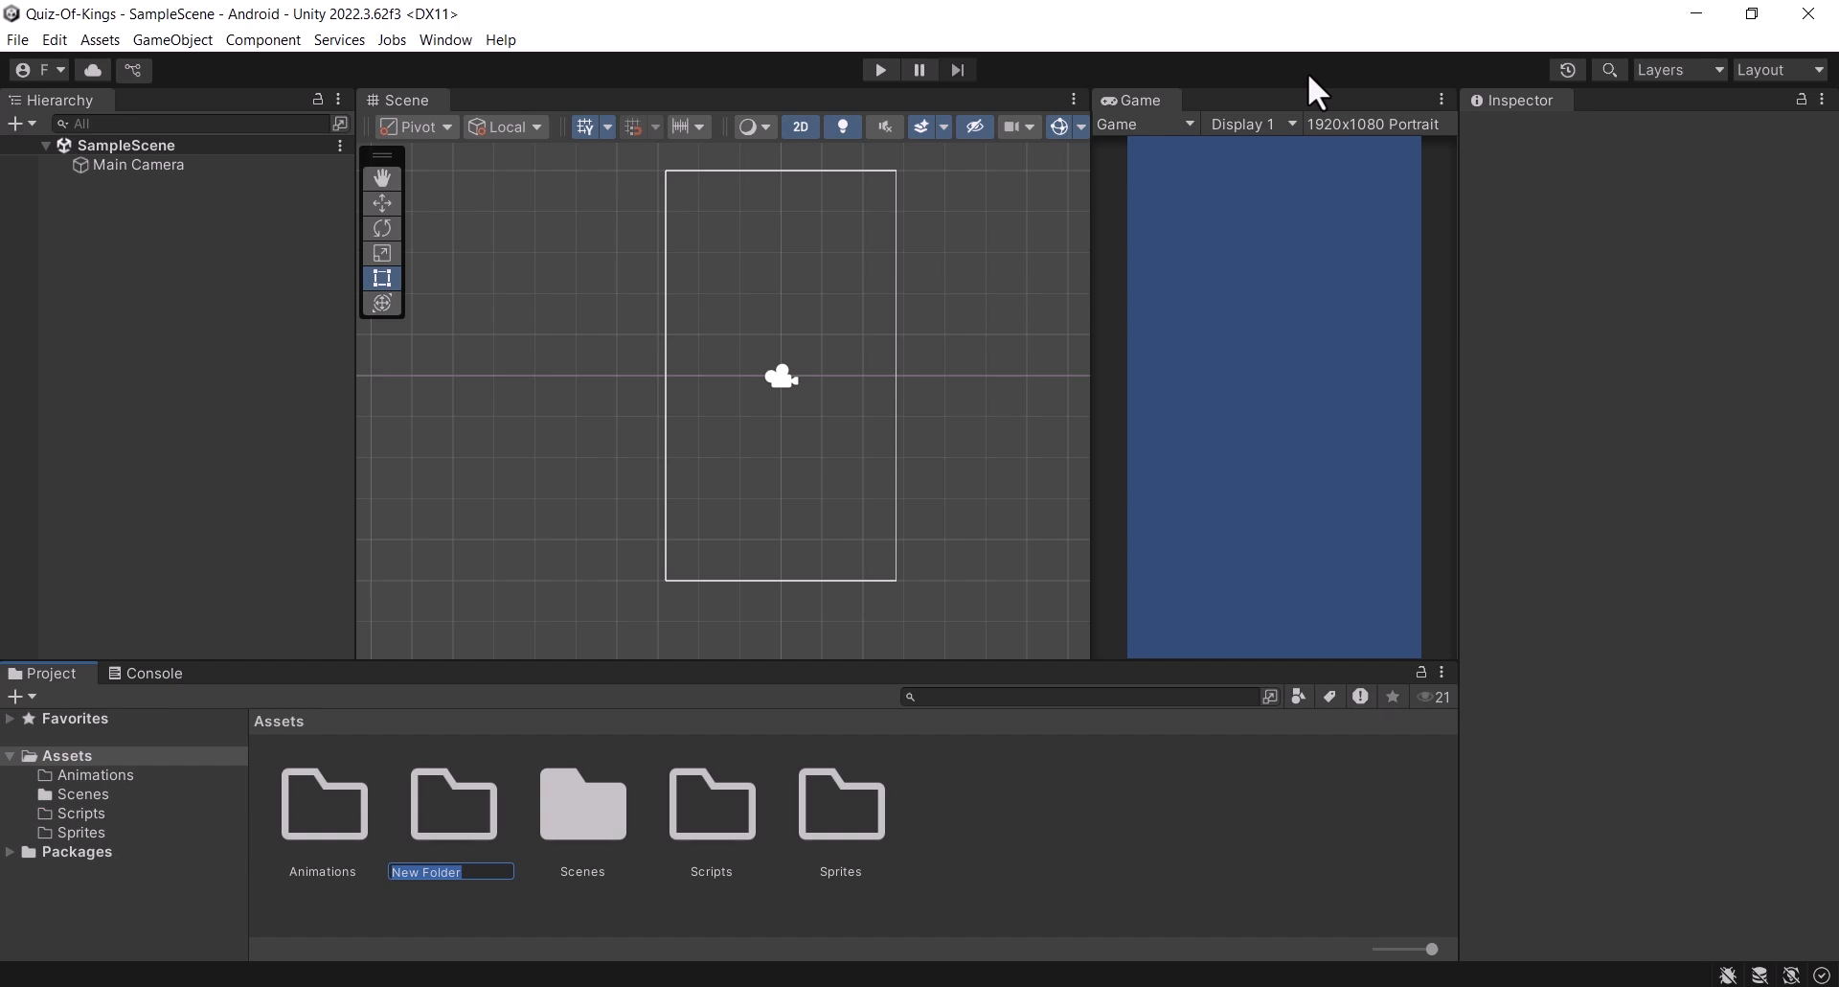
text(Fonts)
key(Return)
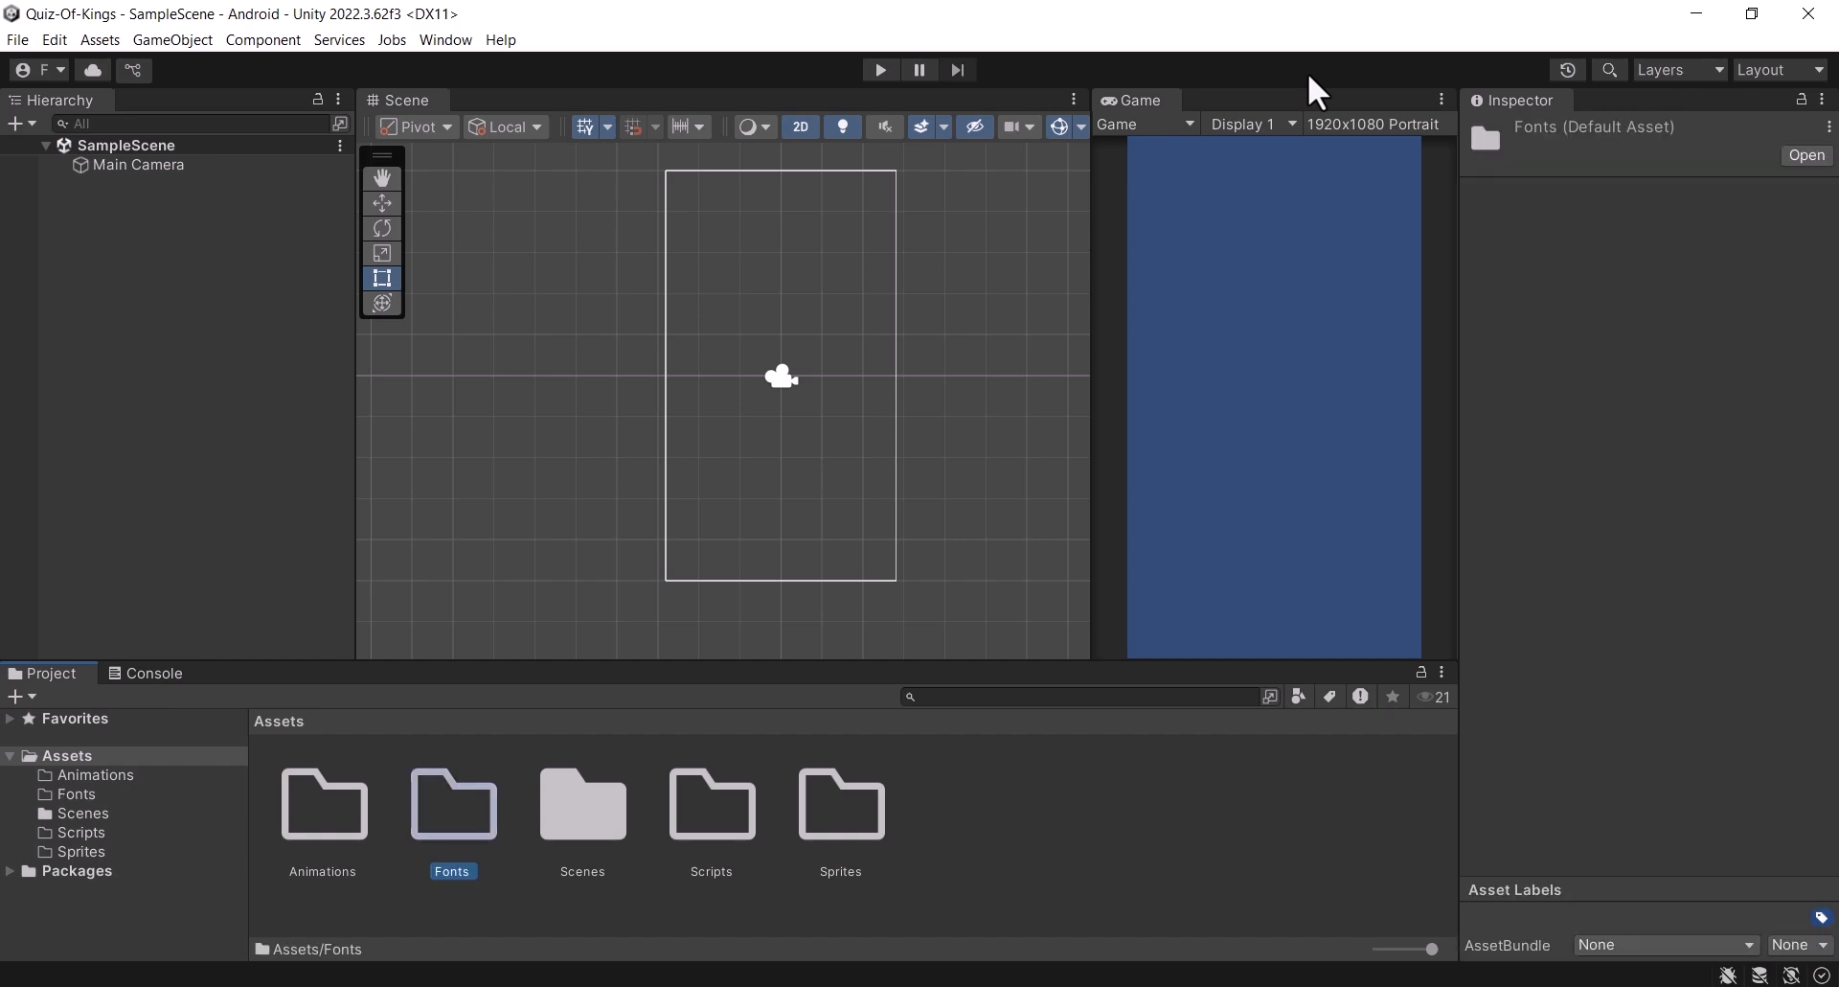
Step: Create a folder named Prefabs in the project's Assets folder
right_click(1094, 780)
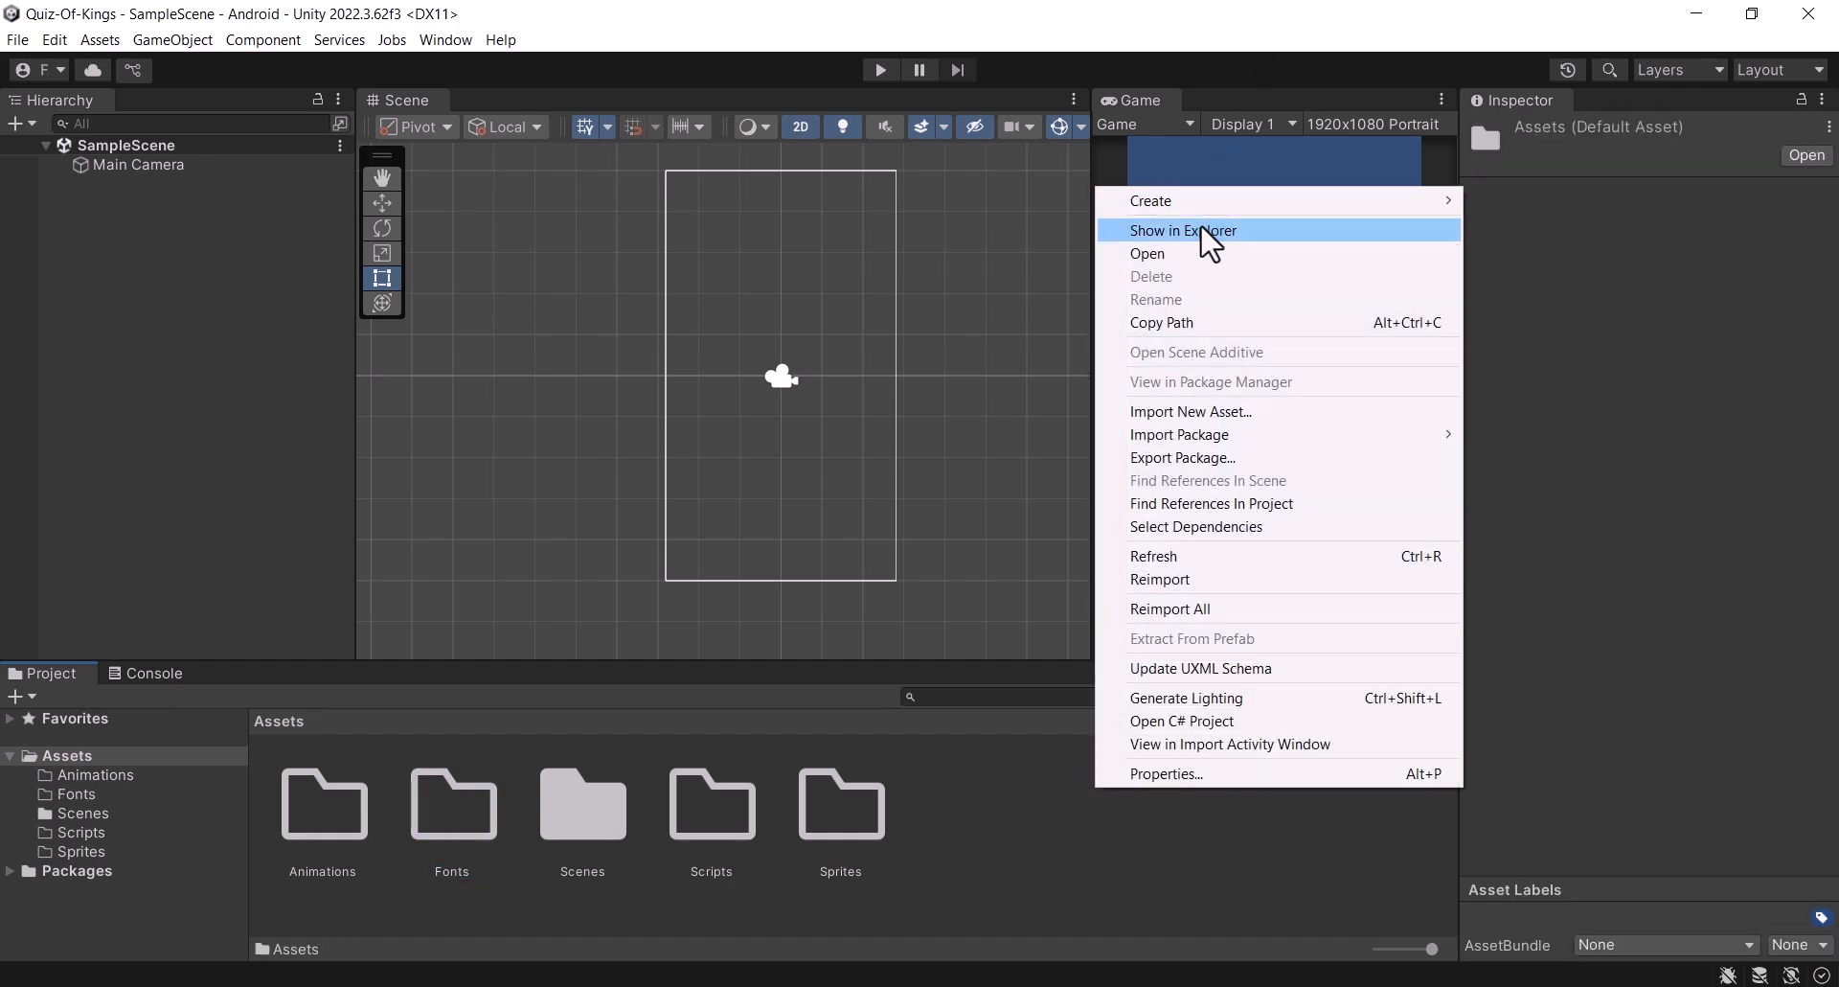
mouse_move(1205, 208)
click(1533, 57)
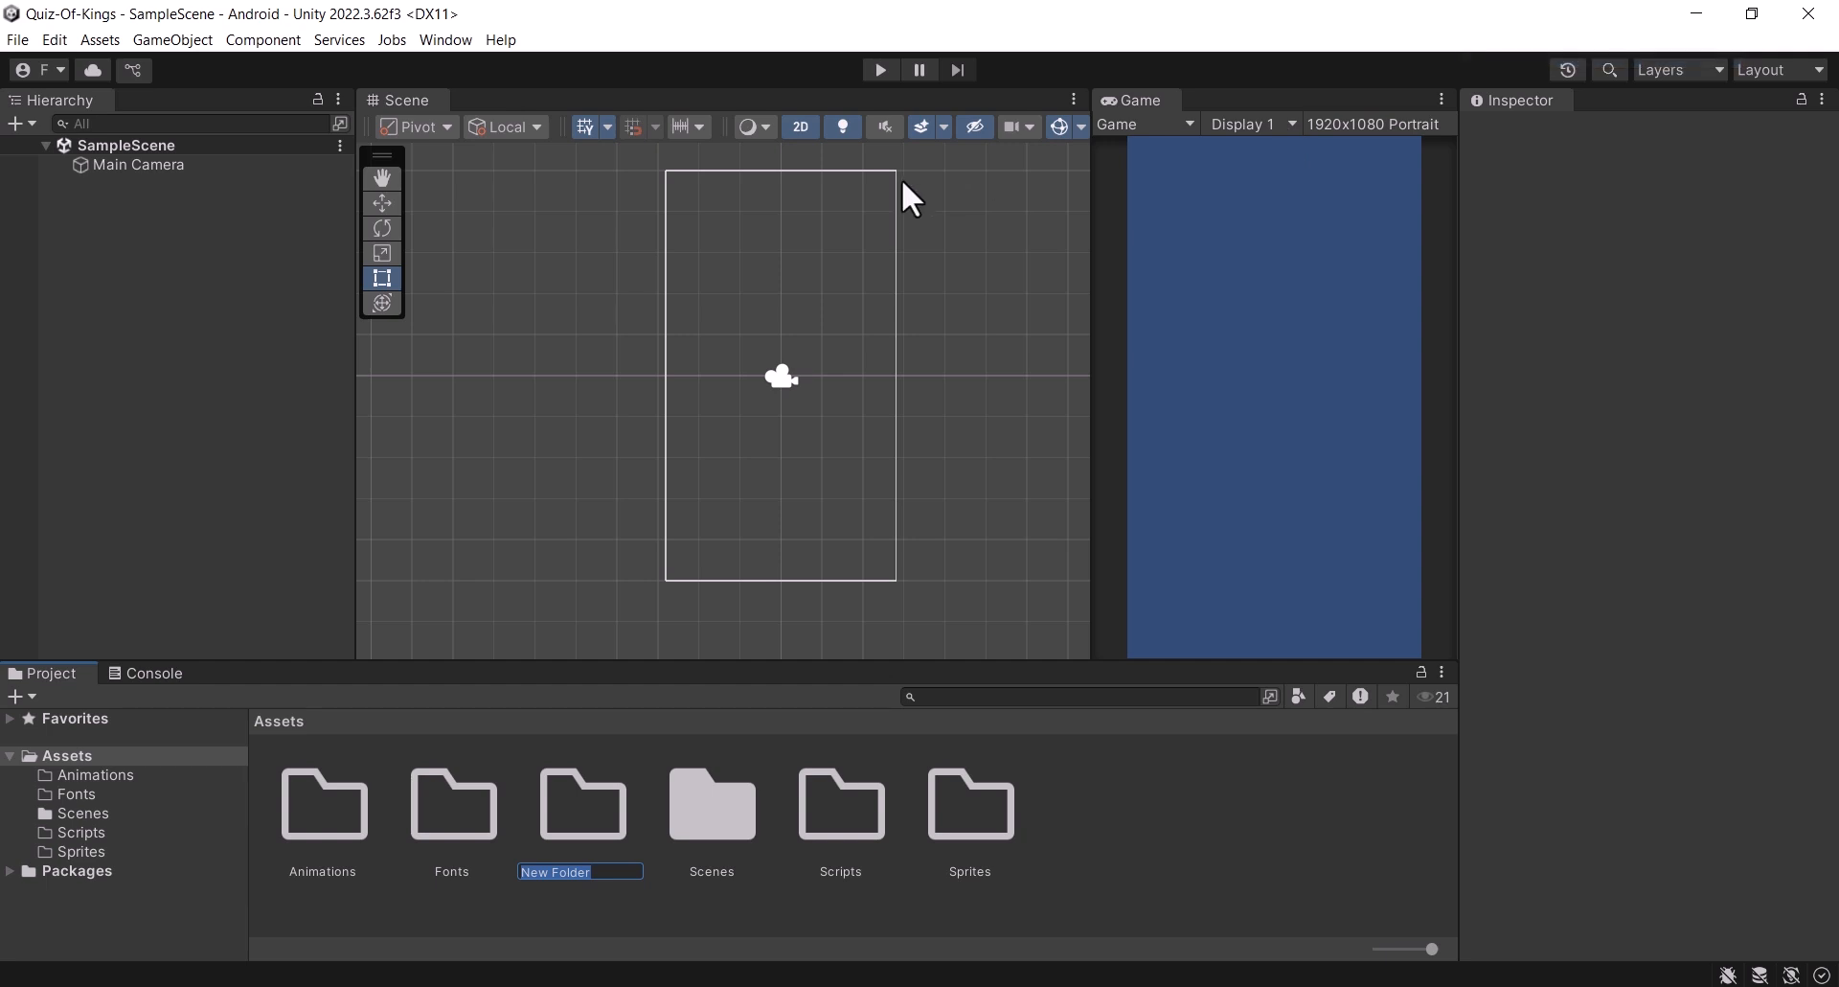
text(Prefabs)
key(Return)
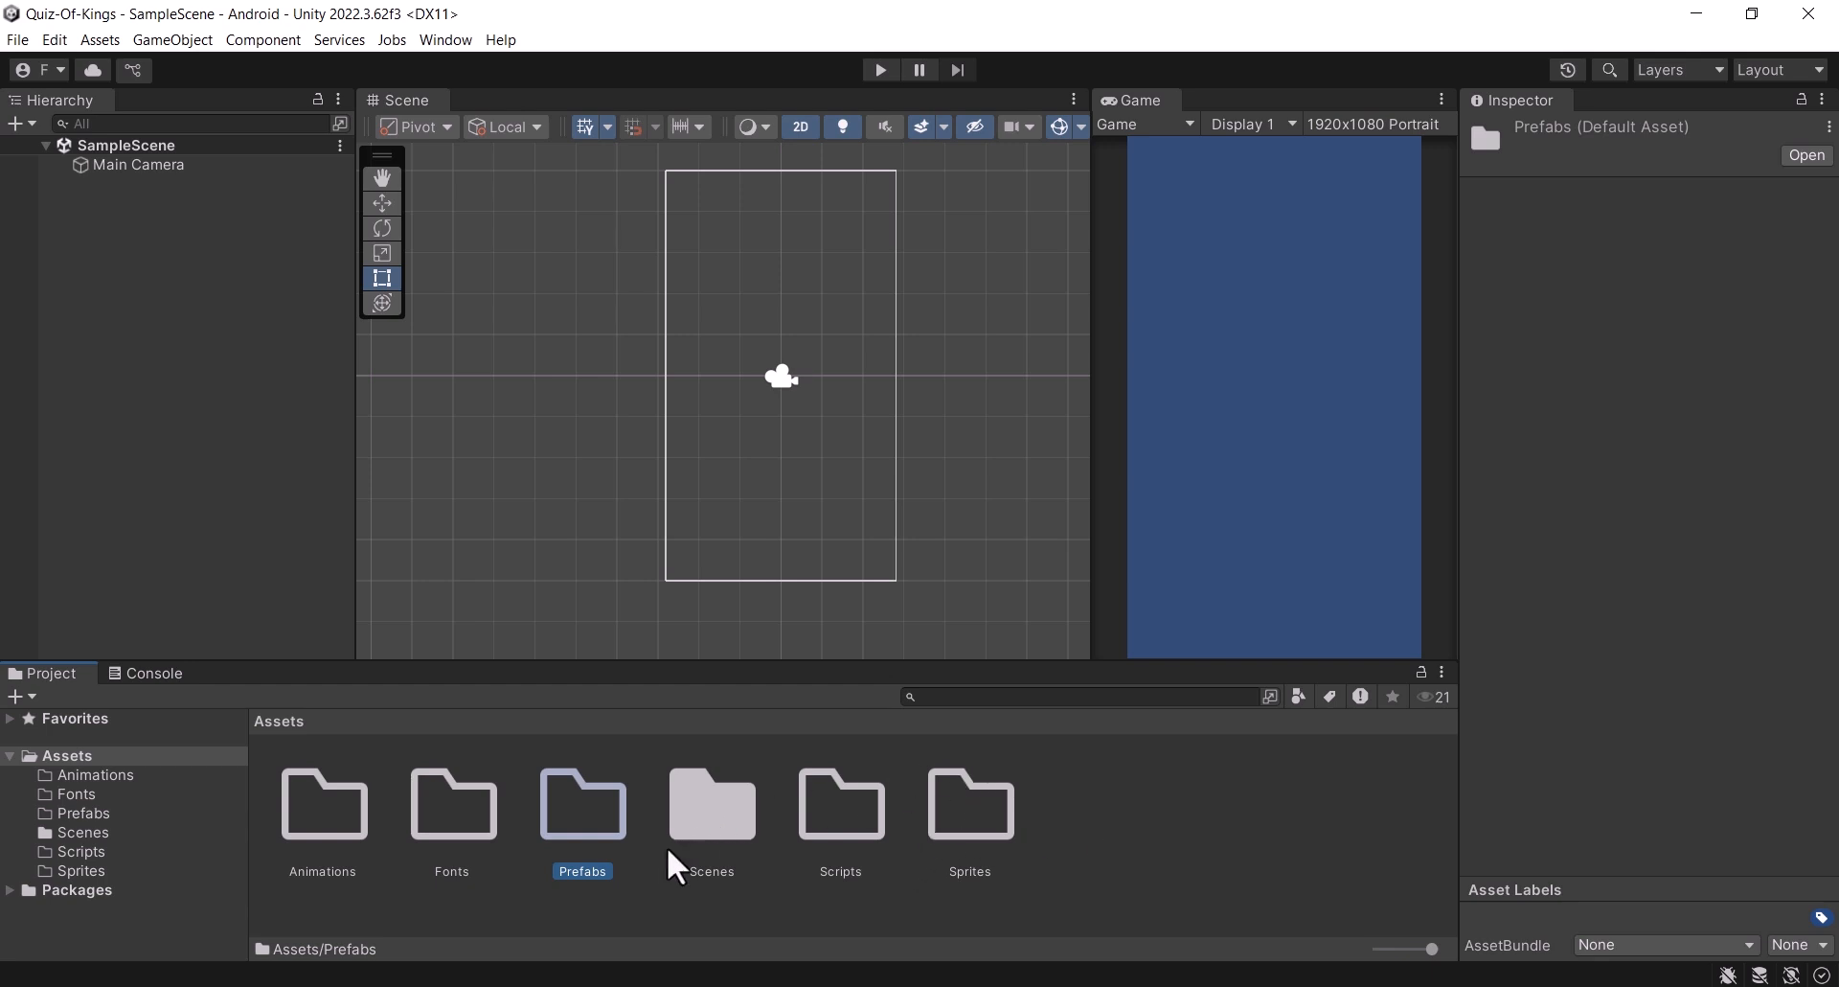
Step: Switch to File Explorer and import all images from the QuizOfKings Sprites folder into the Unity project's Sprites folder
click(607, 948)
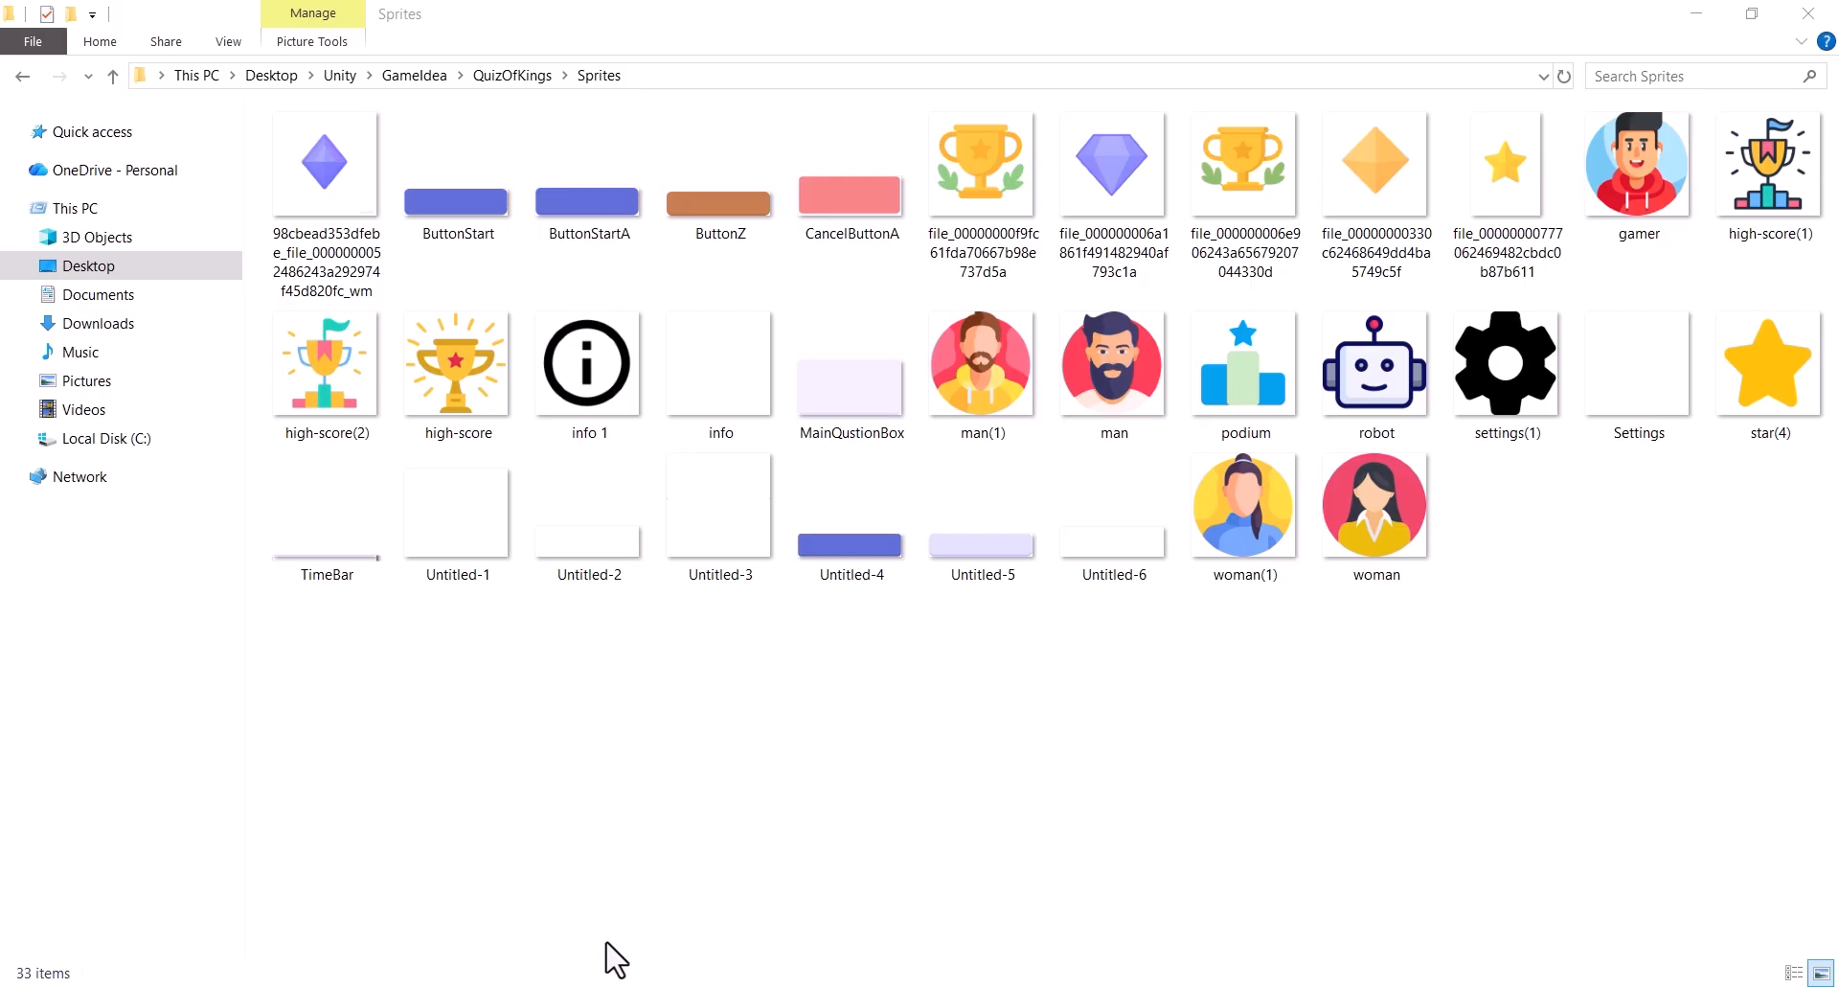
drag(369, 743, 1830, 95)
drag(1358, 554, 991, 843)
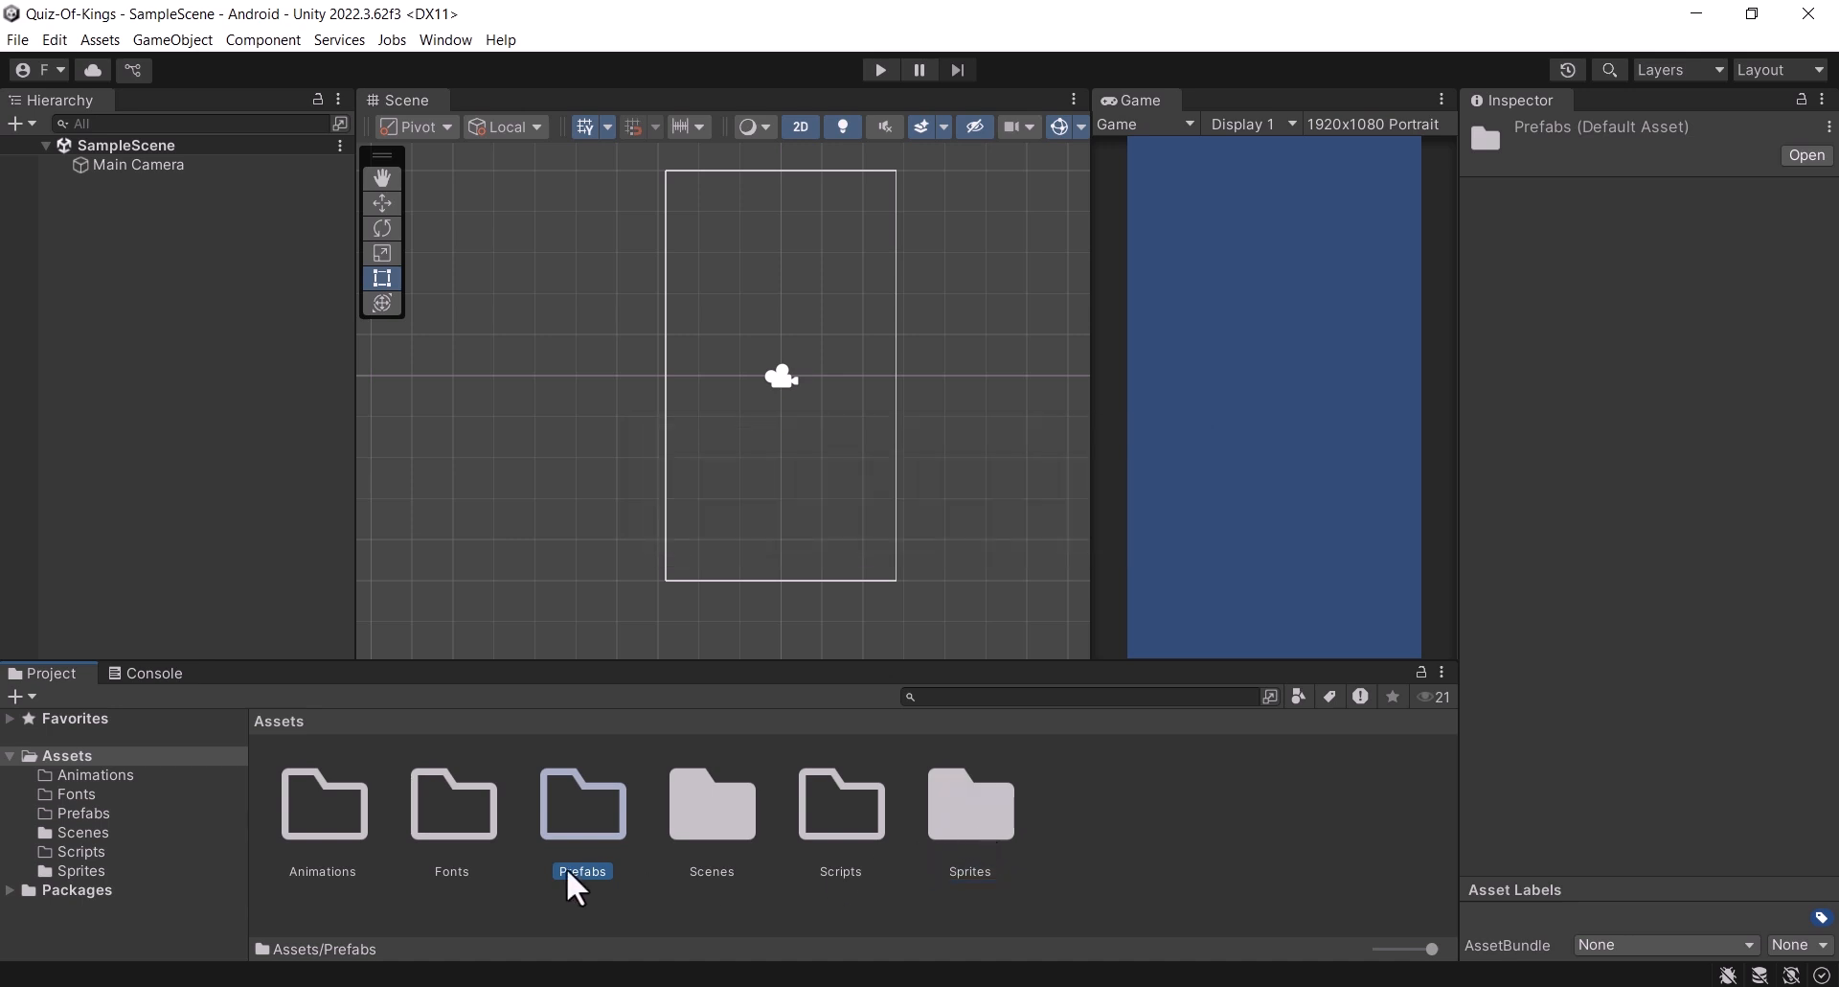
Step: Switch to File Explorer and import the OpenSans-Bold font from QuizOfKings' Fonts folder into the Unity project's Fonts folder
mouse_move(495, 984)
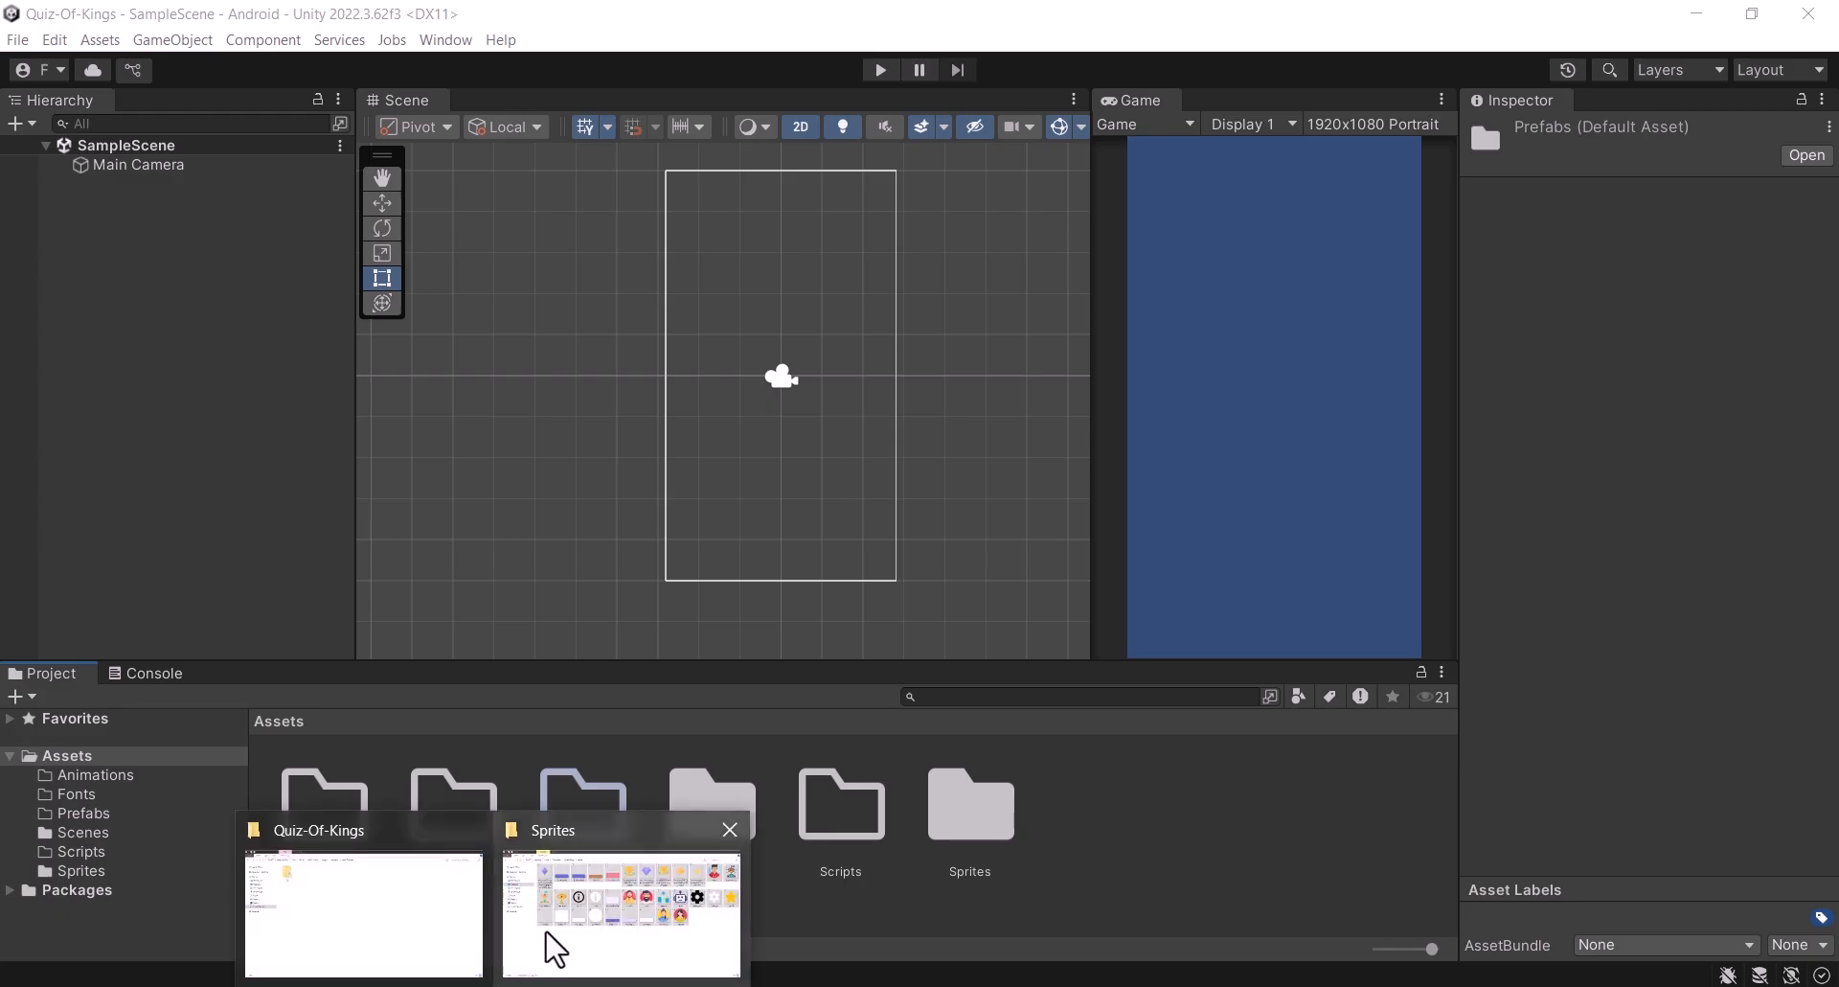
click(583, 820)
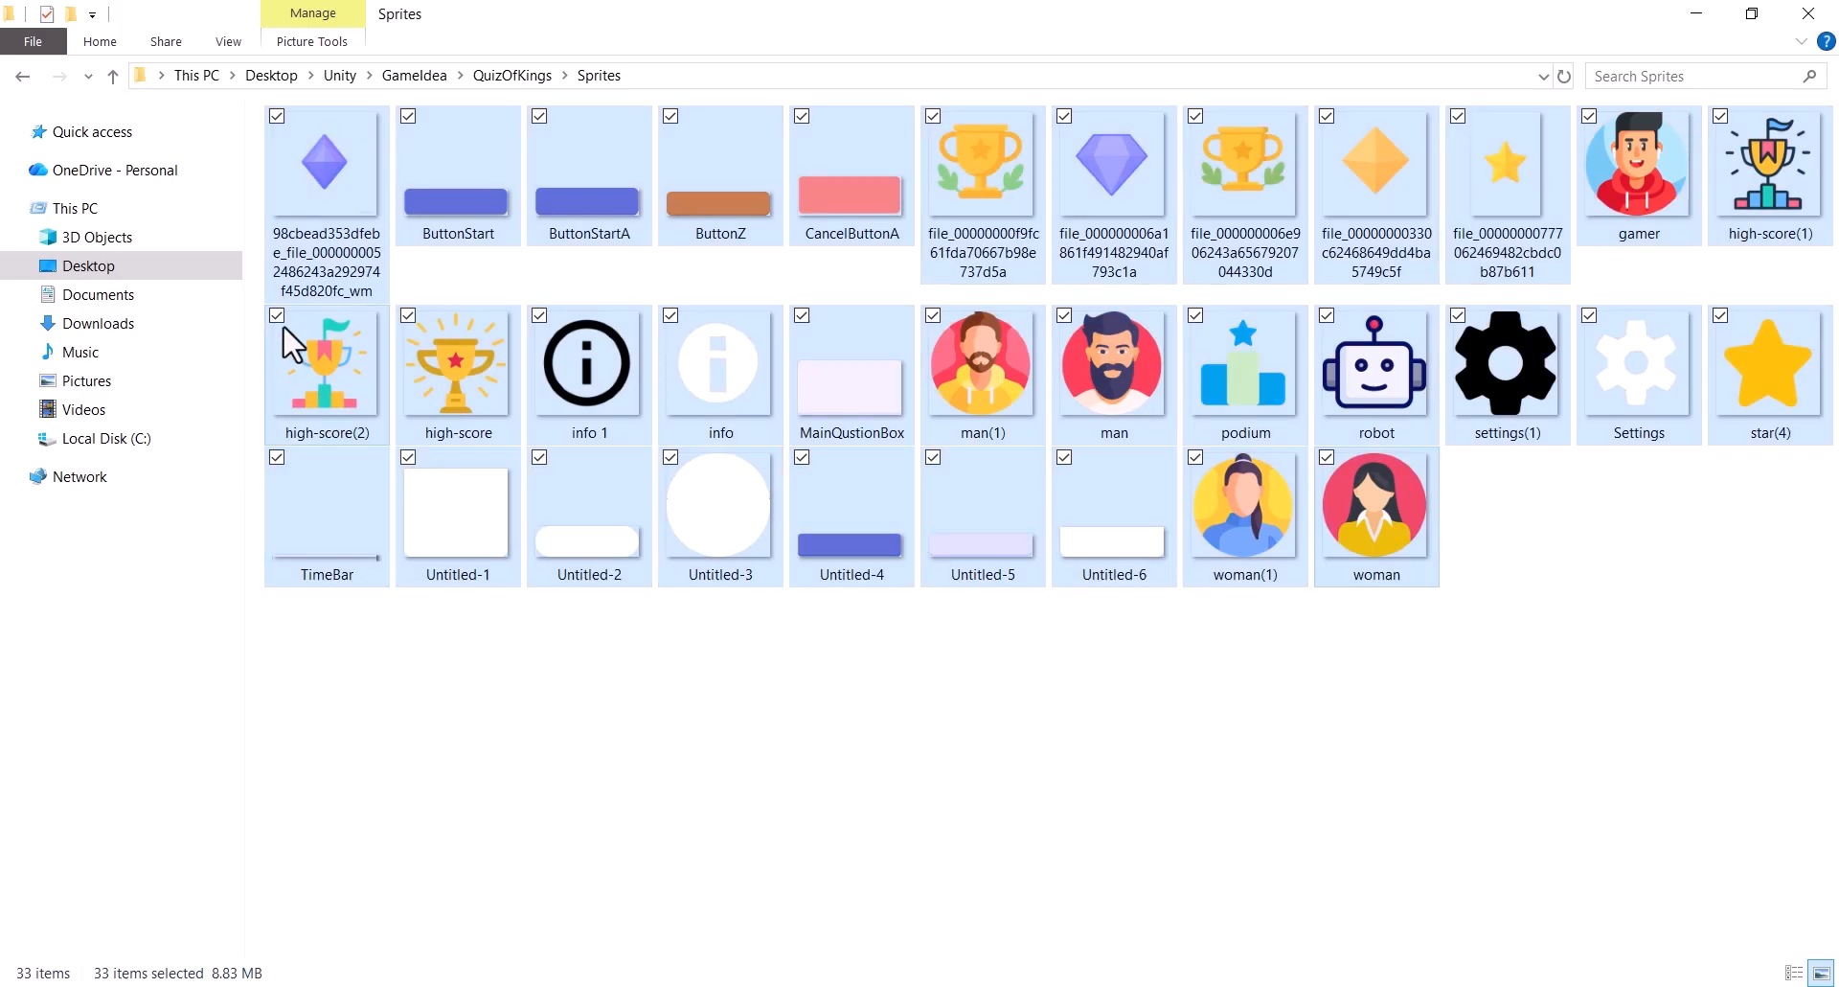
click(113, 75)
double_click(457, 158)
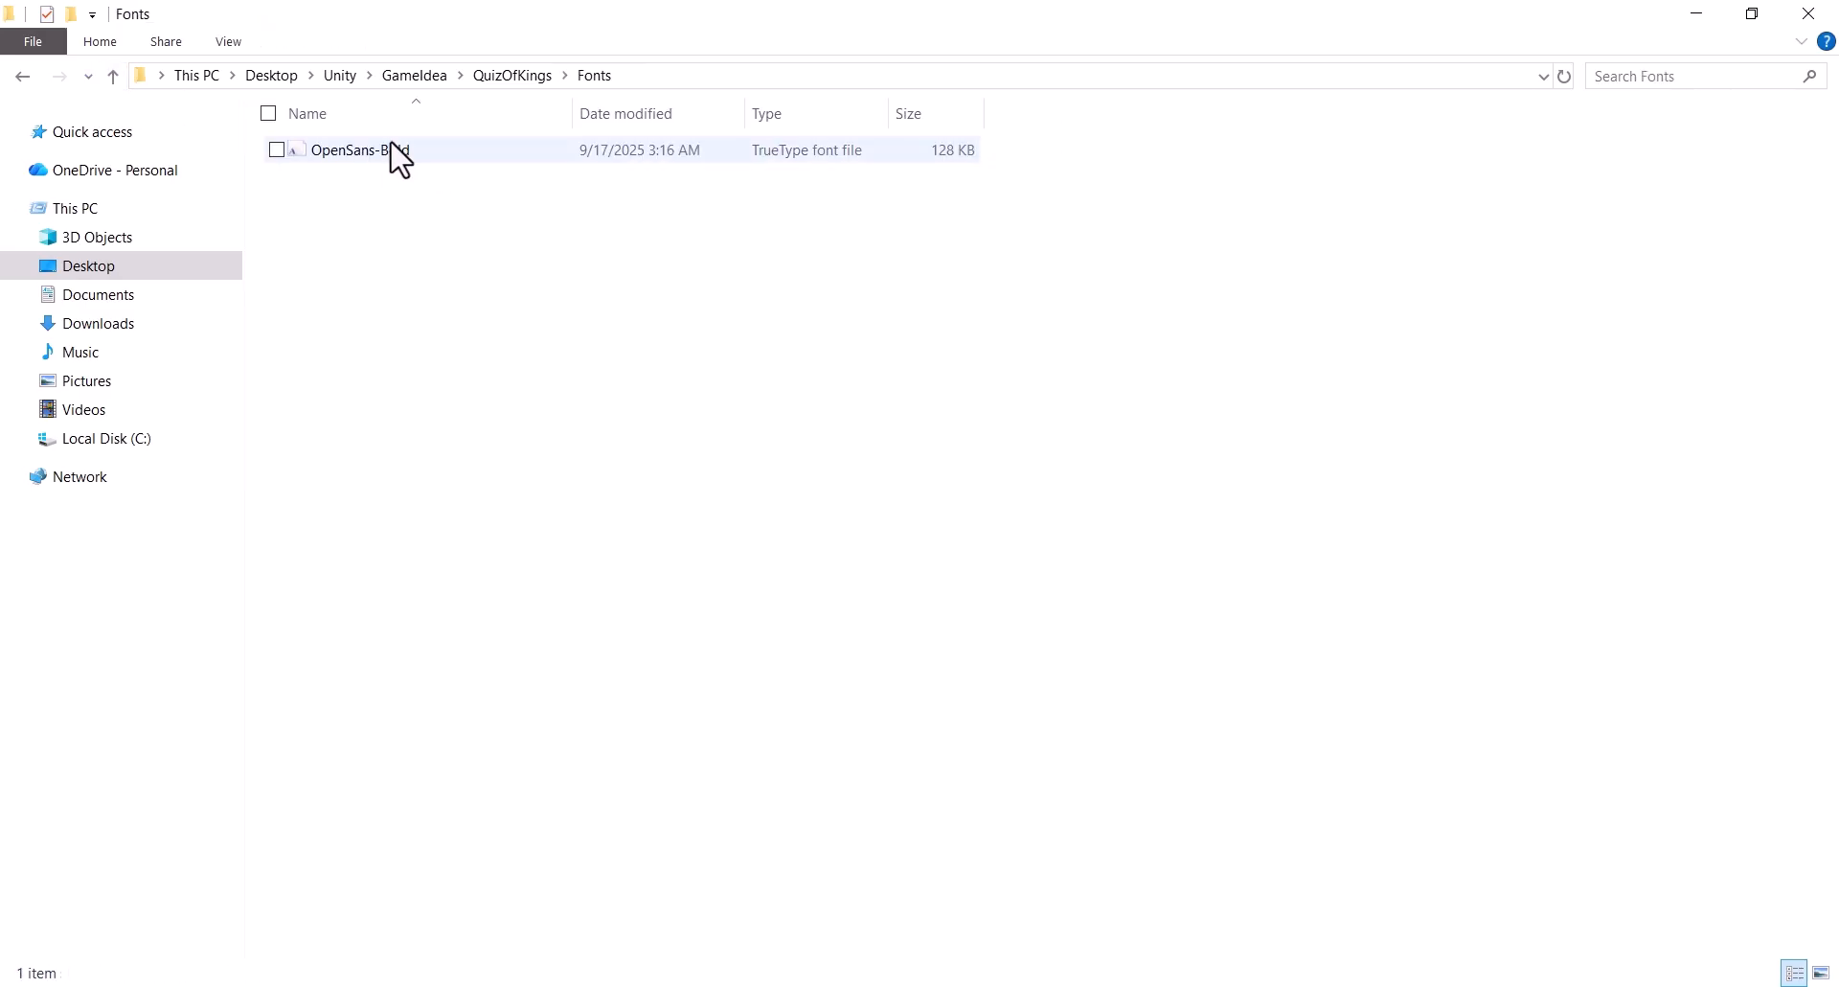
drag(394, 156, 440, 807)
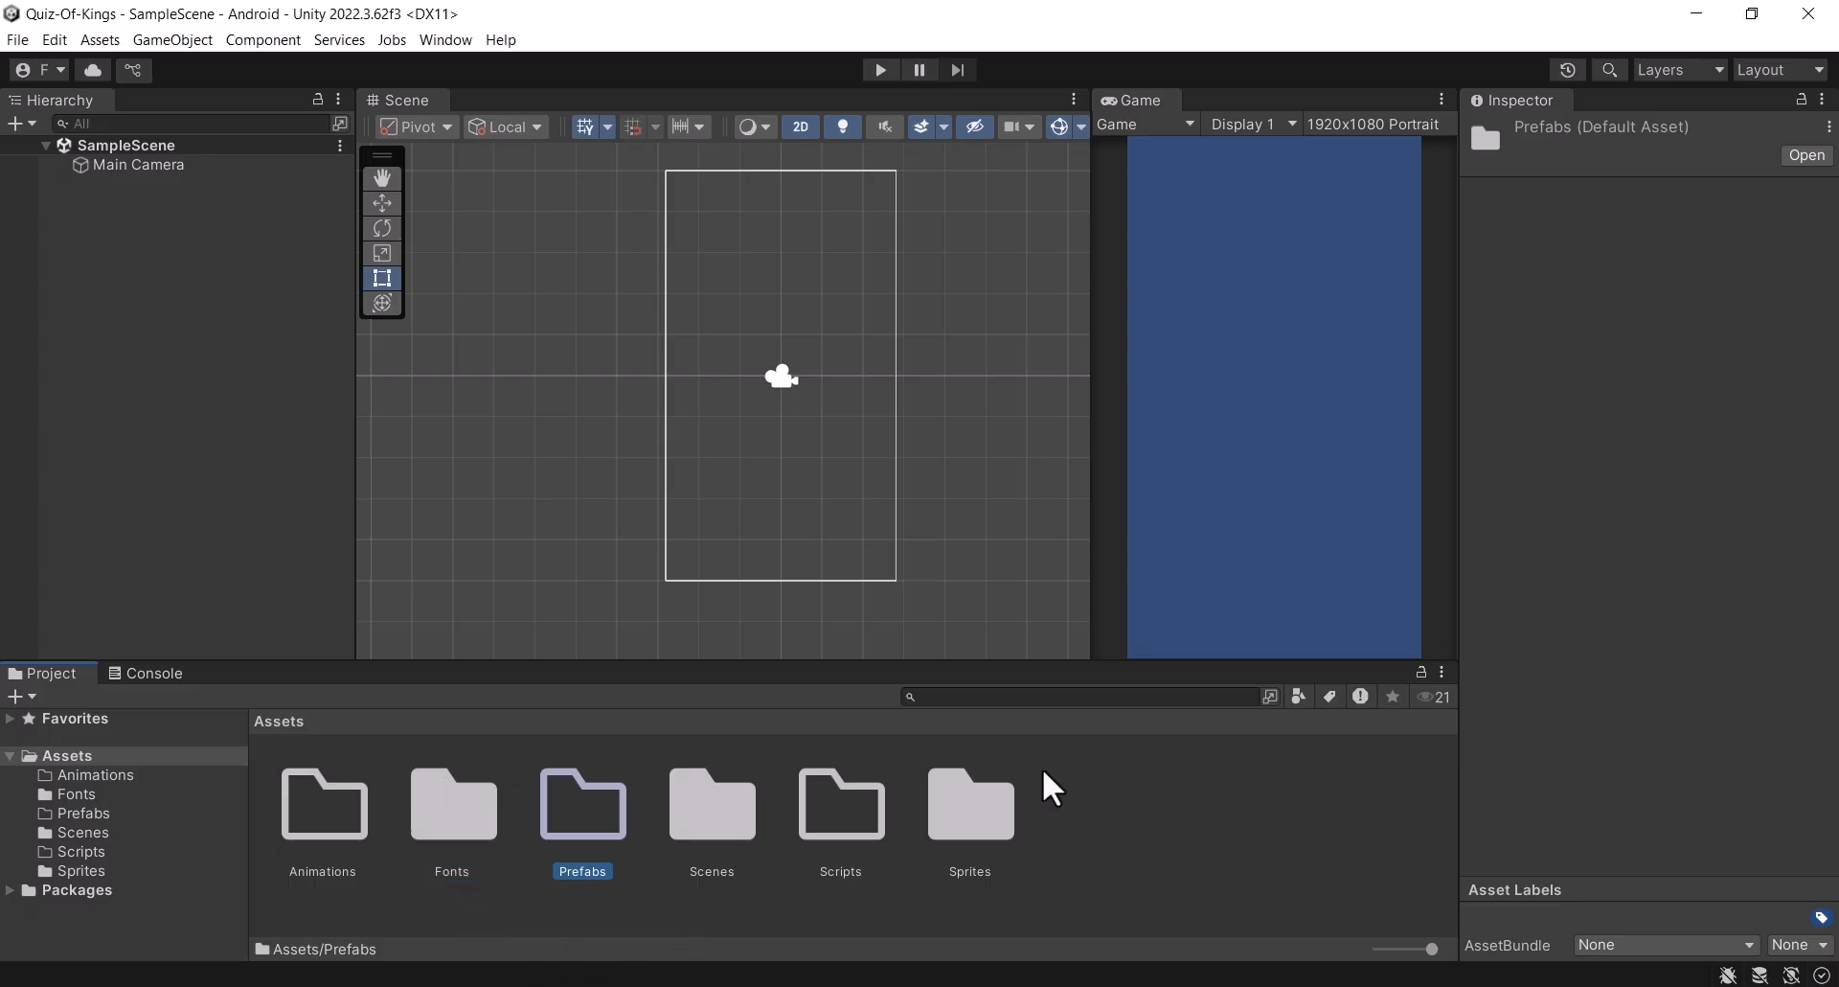
Step: Create a folder named Sounds in the project's Assets folder
right_click(1132, 802)
mouse_move(1245, 219)
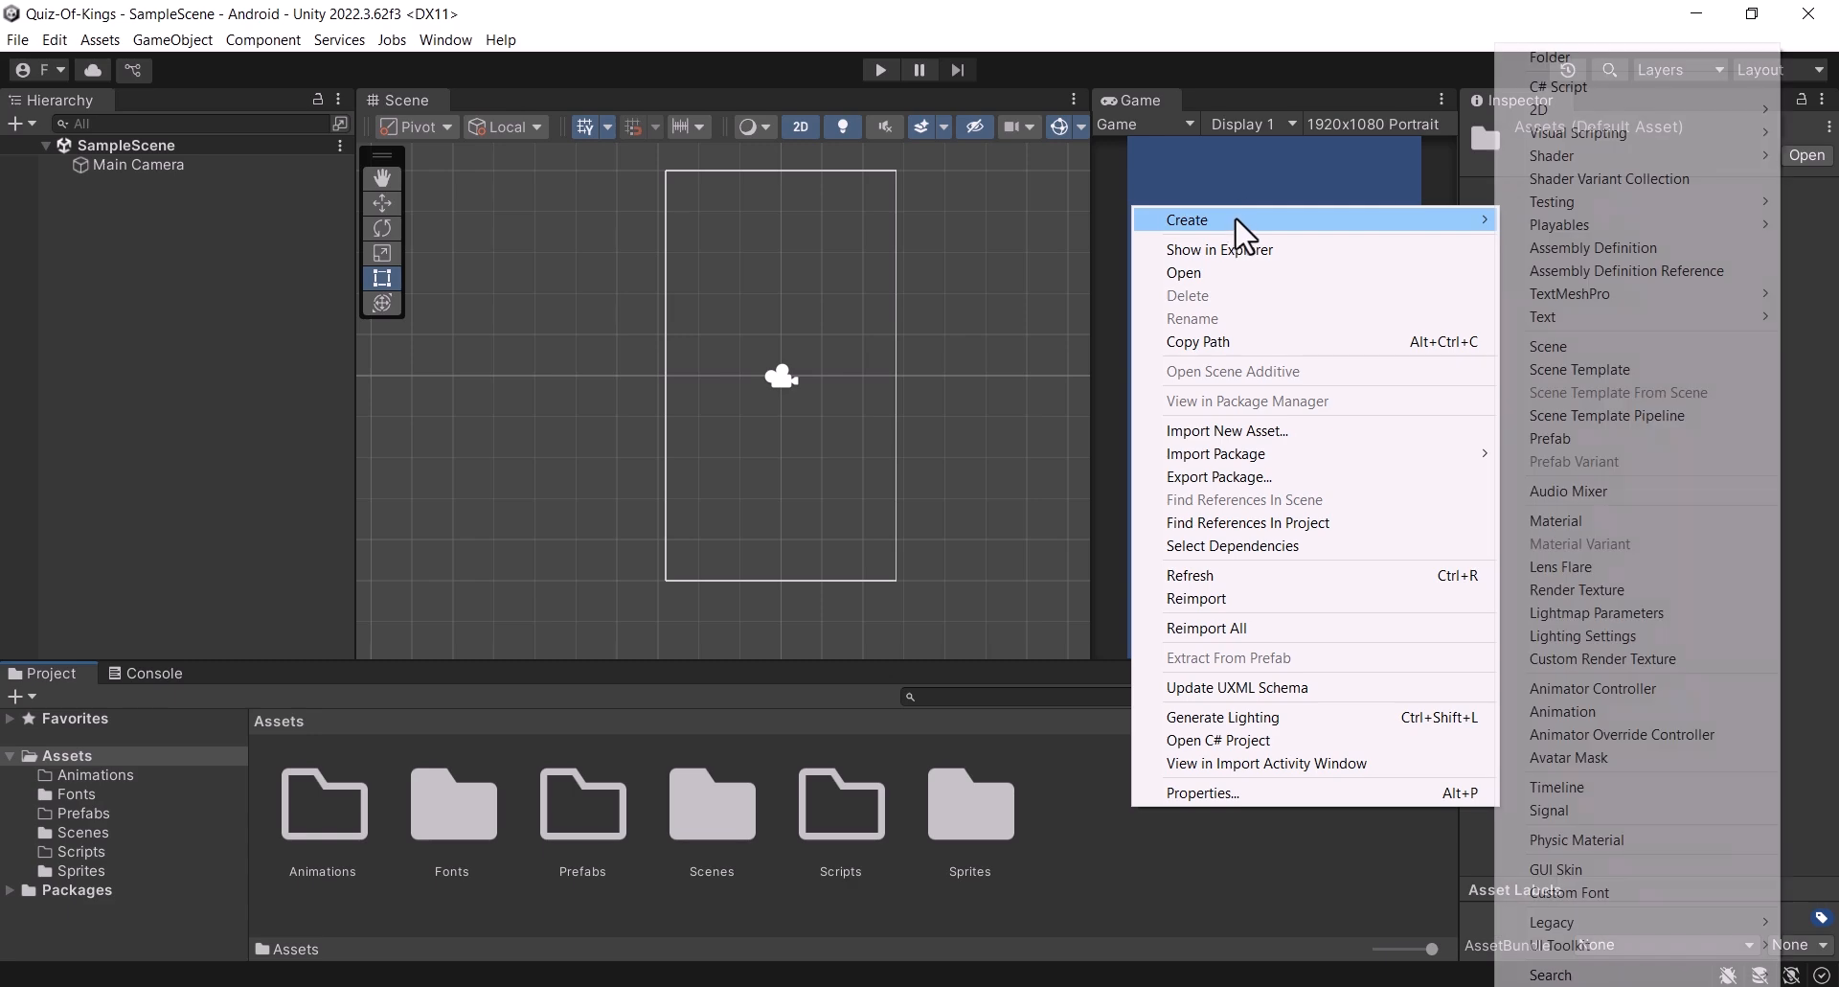
click(1613, 64)
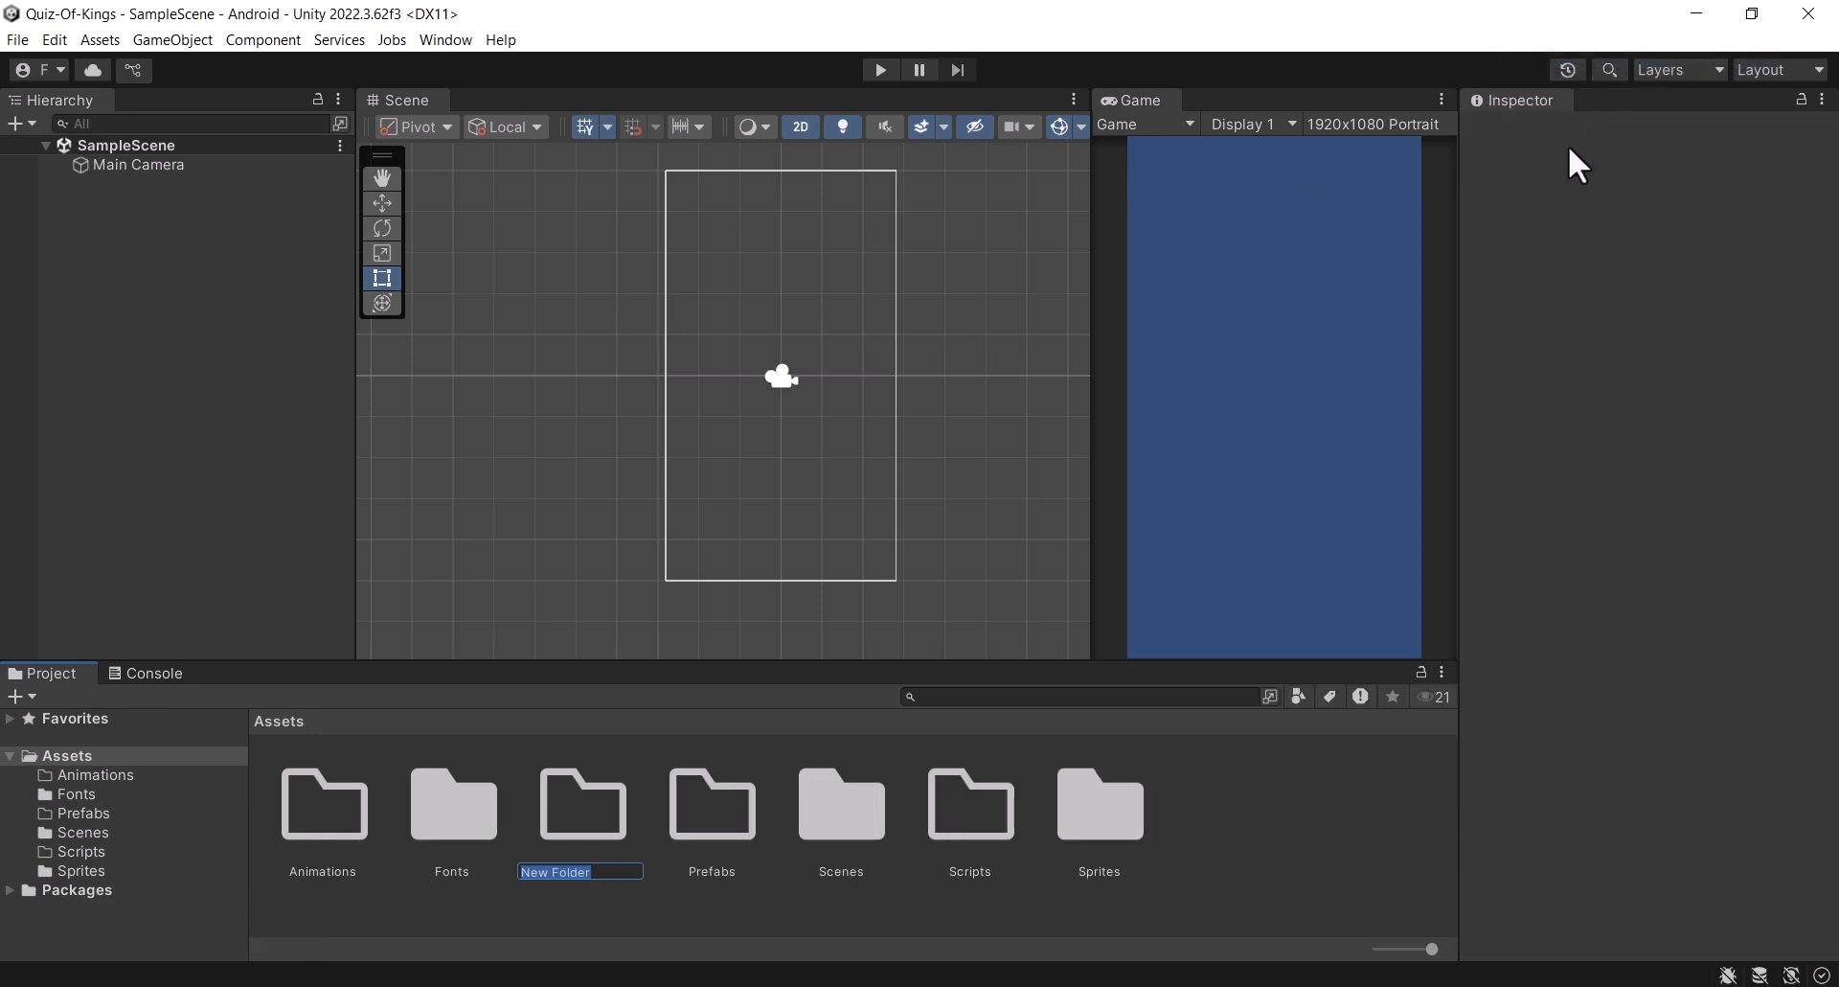
text(Sounds)
key(Return)
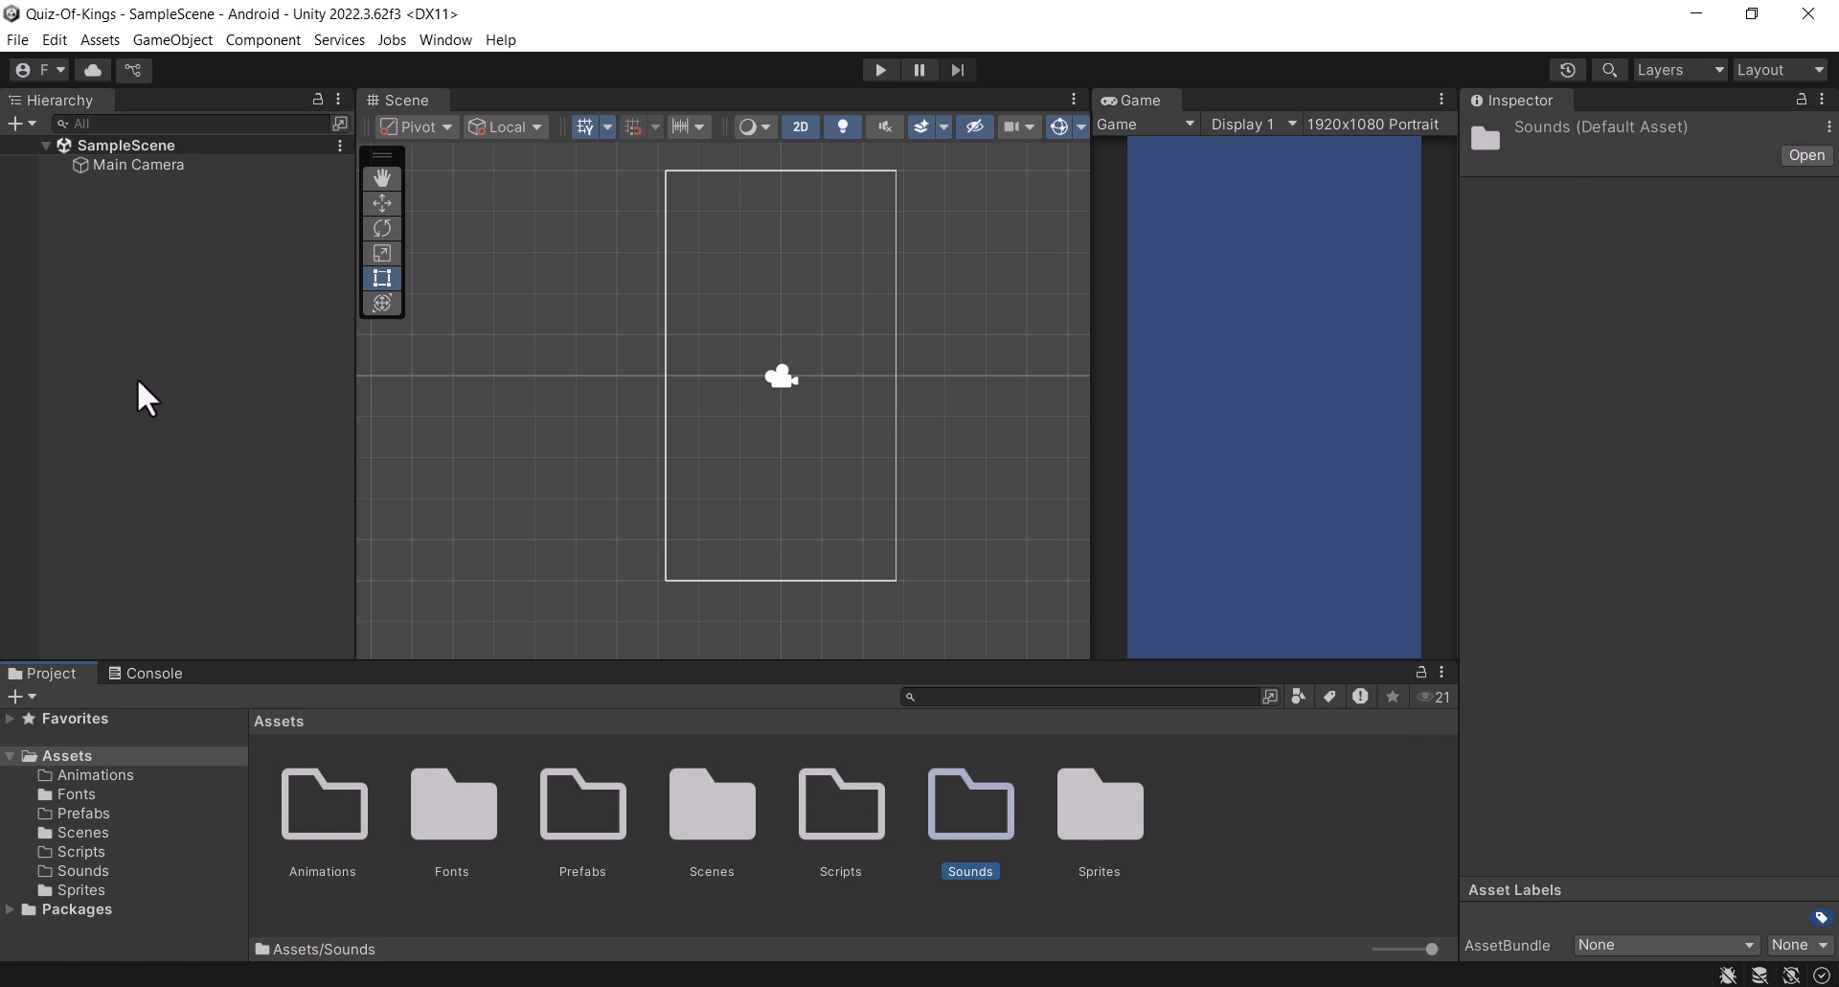
Step: Add a UI Image to SampleScene along with its Canvas
click(212, 215)
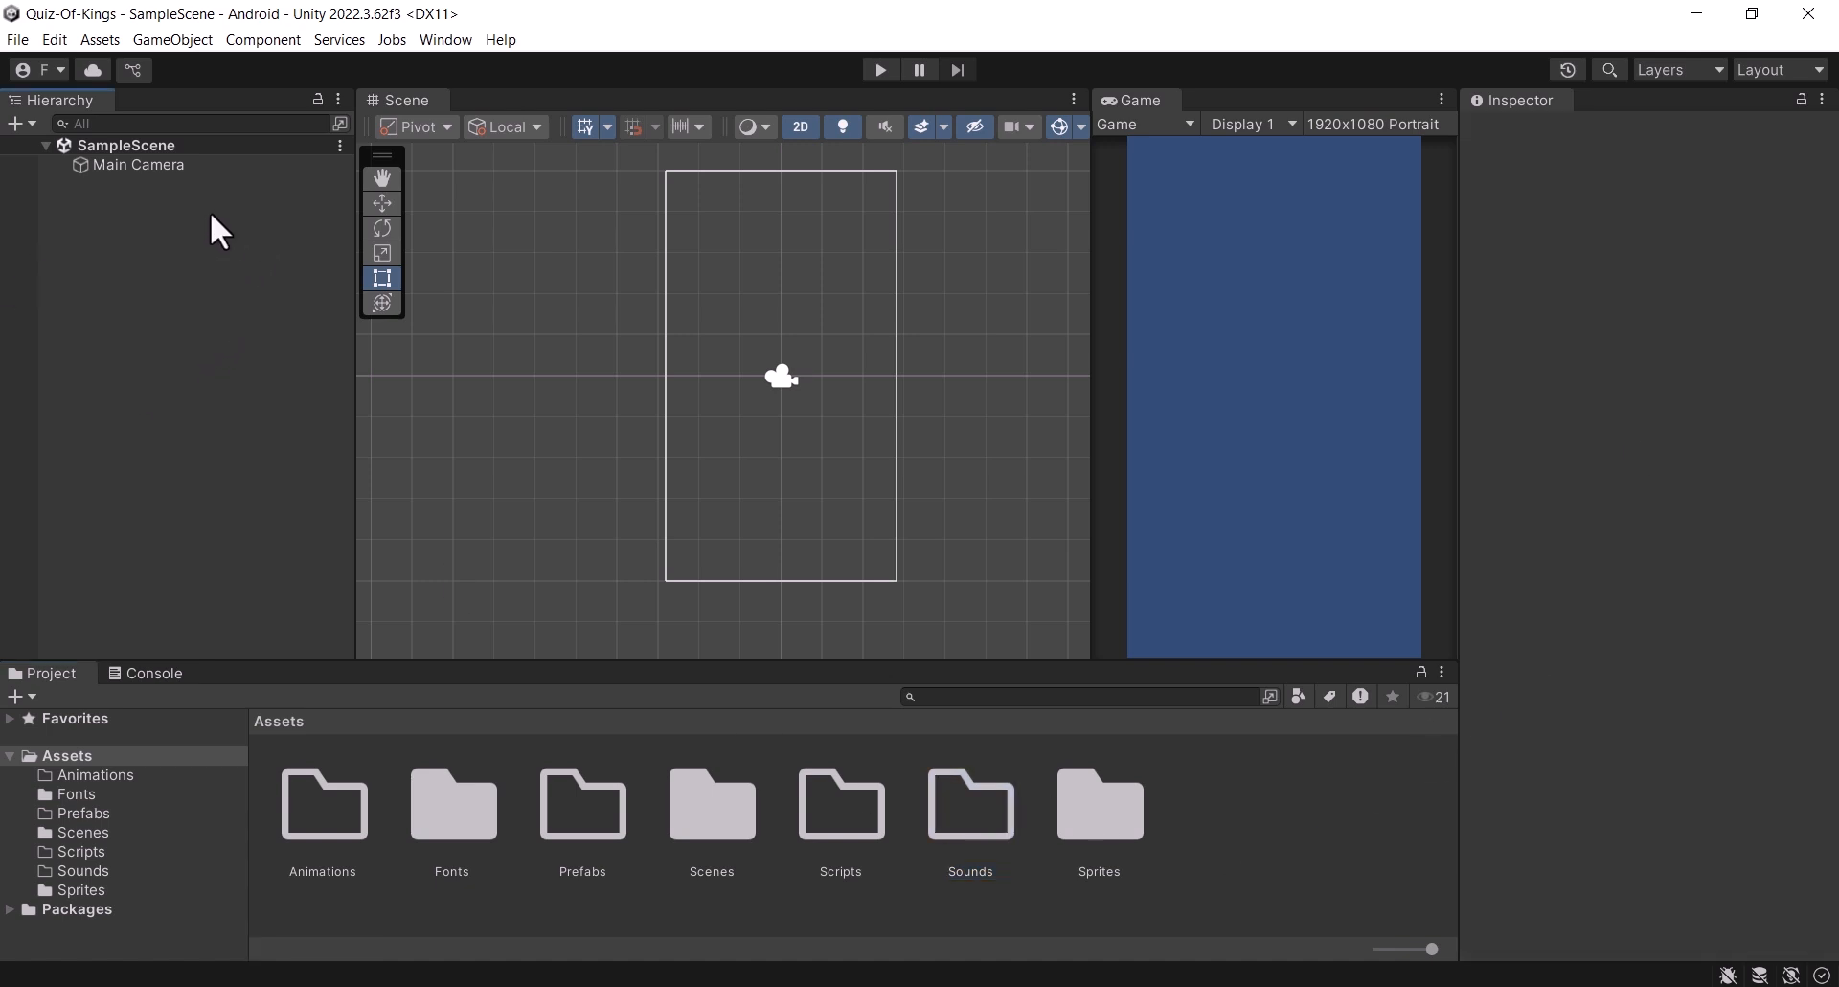
right_click(179, 216)
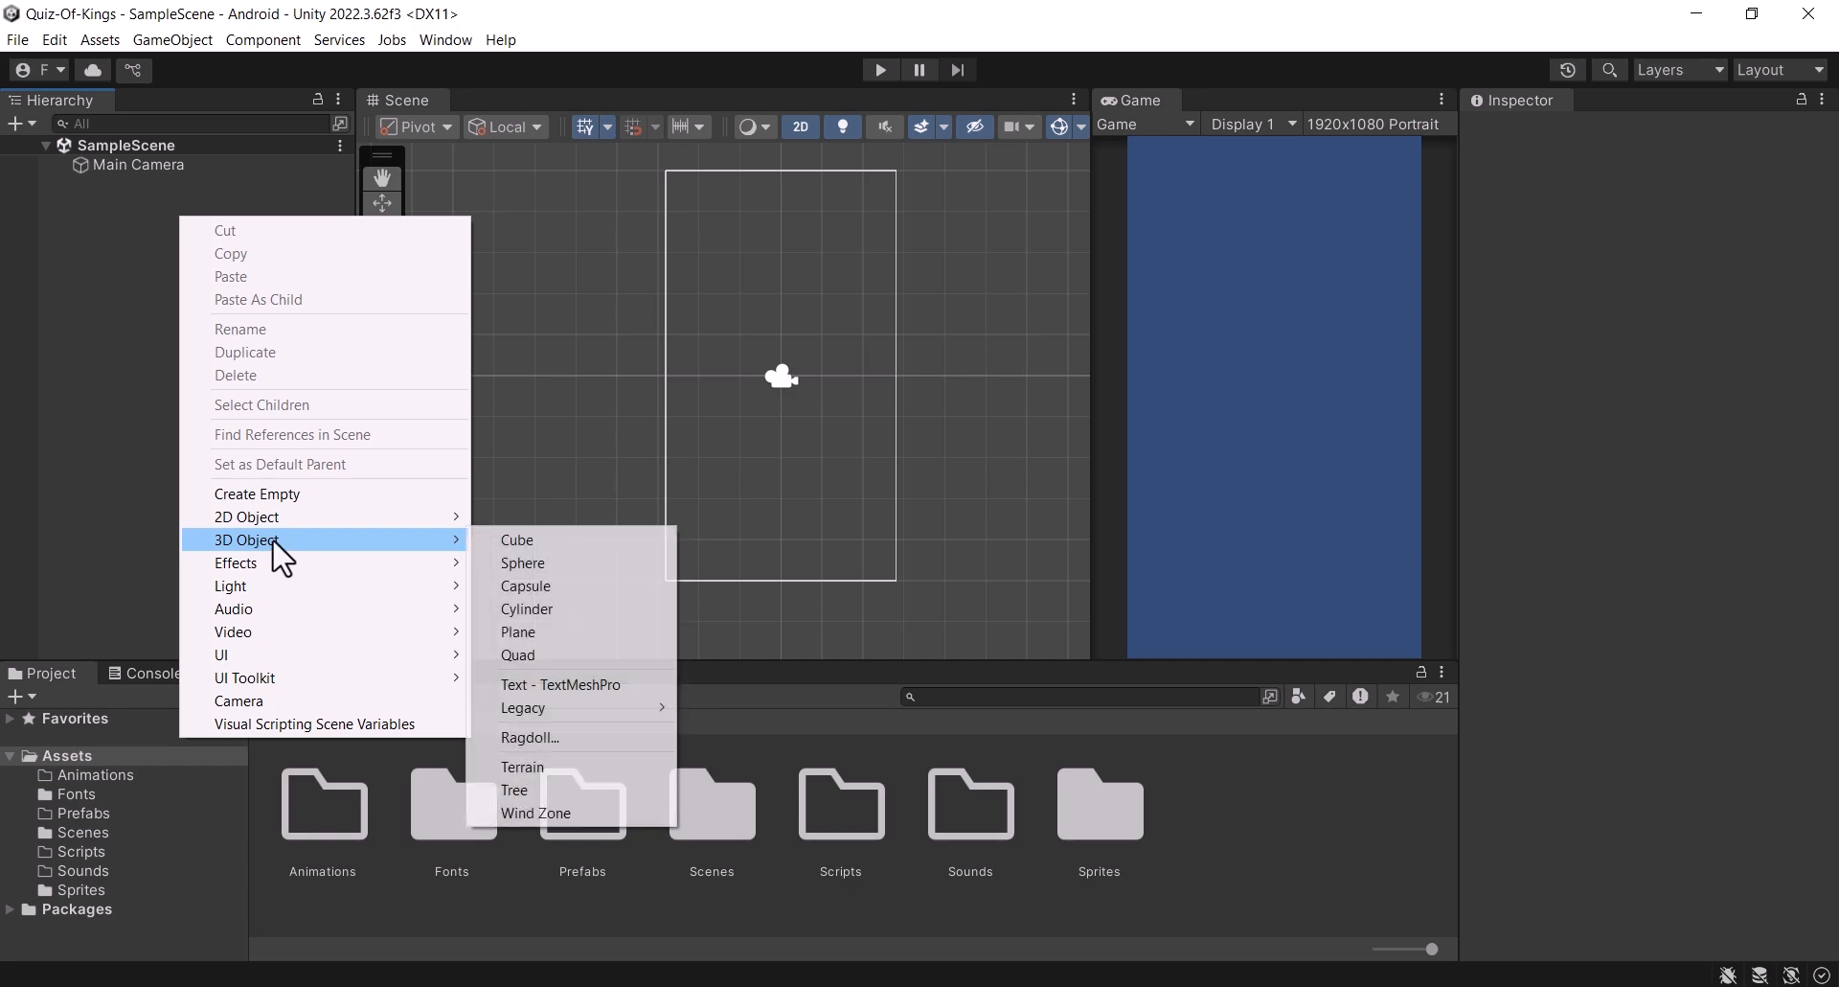
mouse_move(265, 658)
click(563, 652)
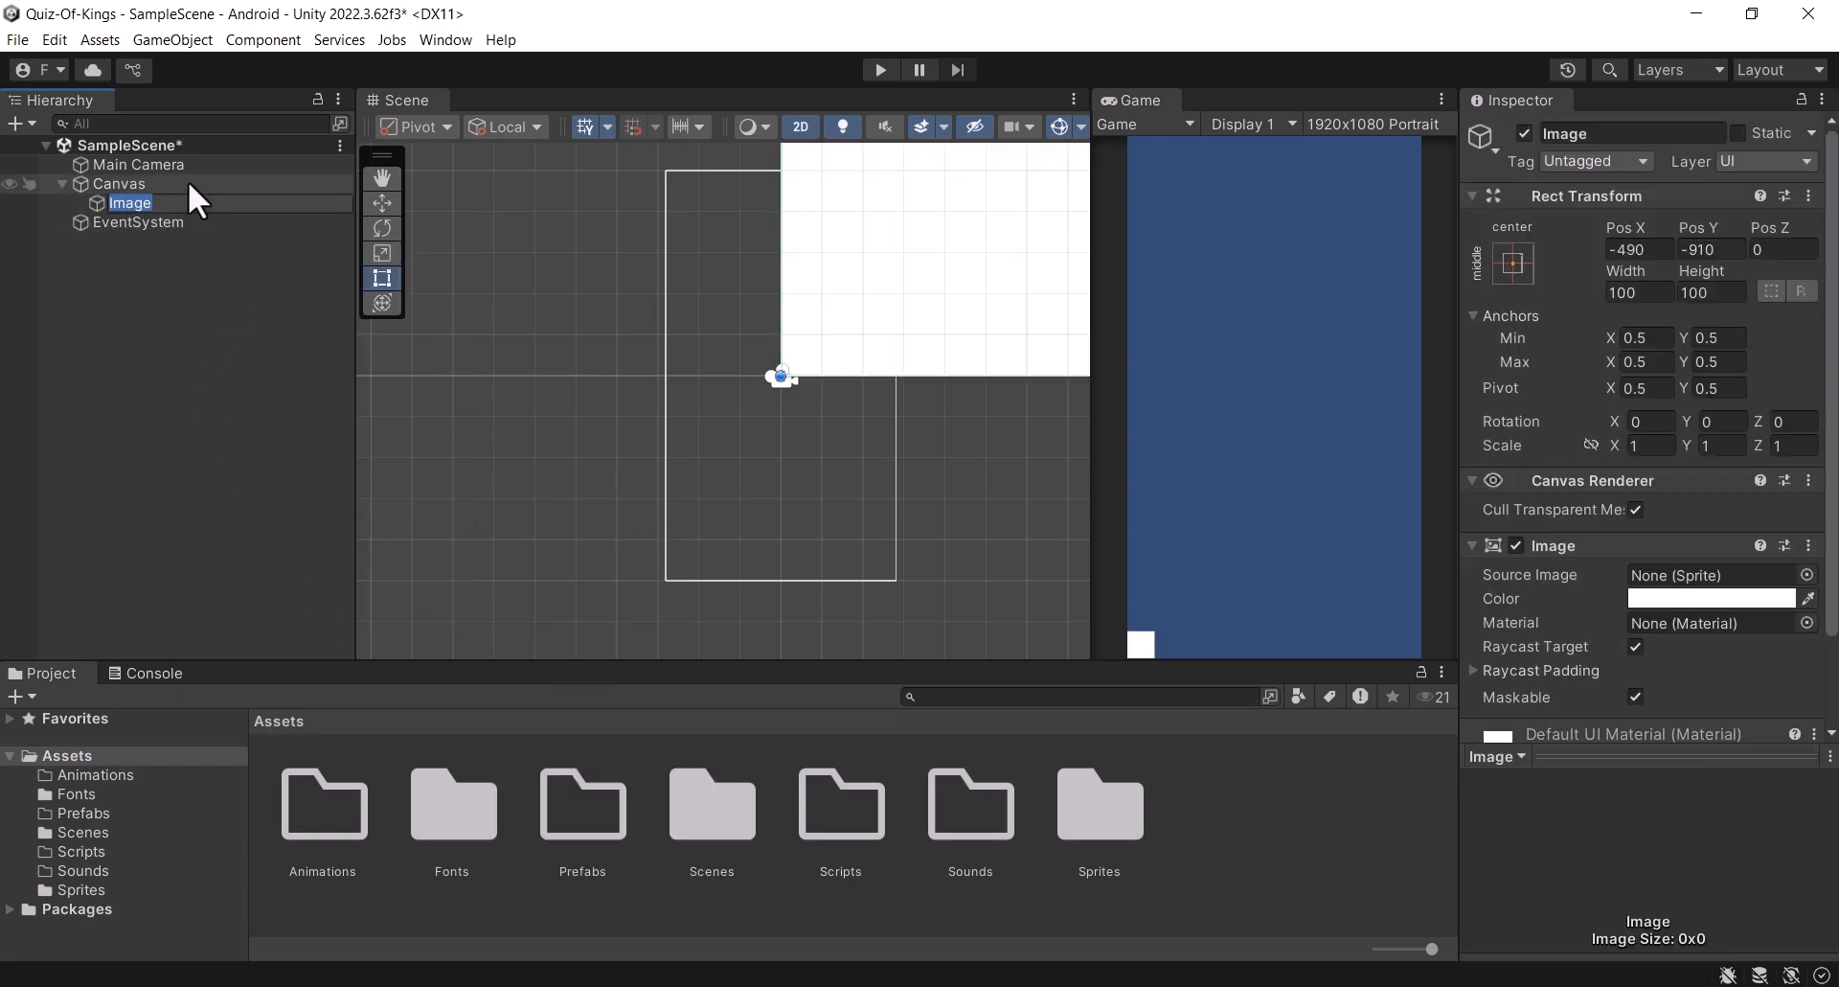
Step: Set the Canvas render mode to Screen Space - Camera and assign Main Camera as its render camera
click(187, 182)
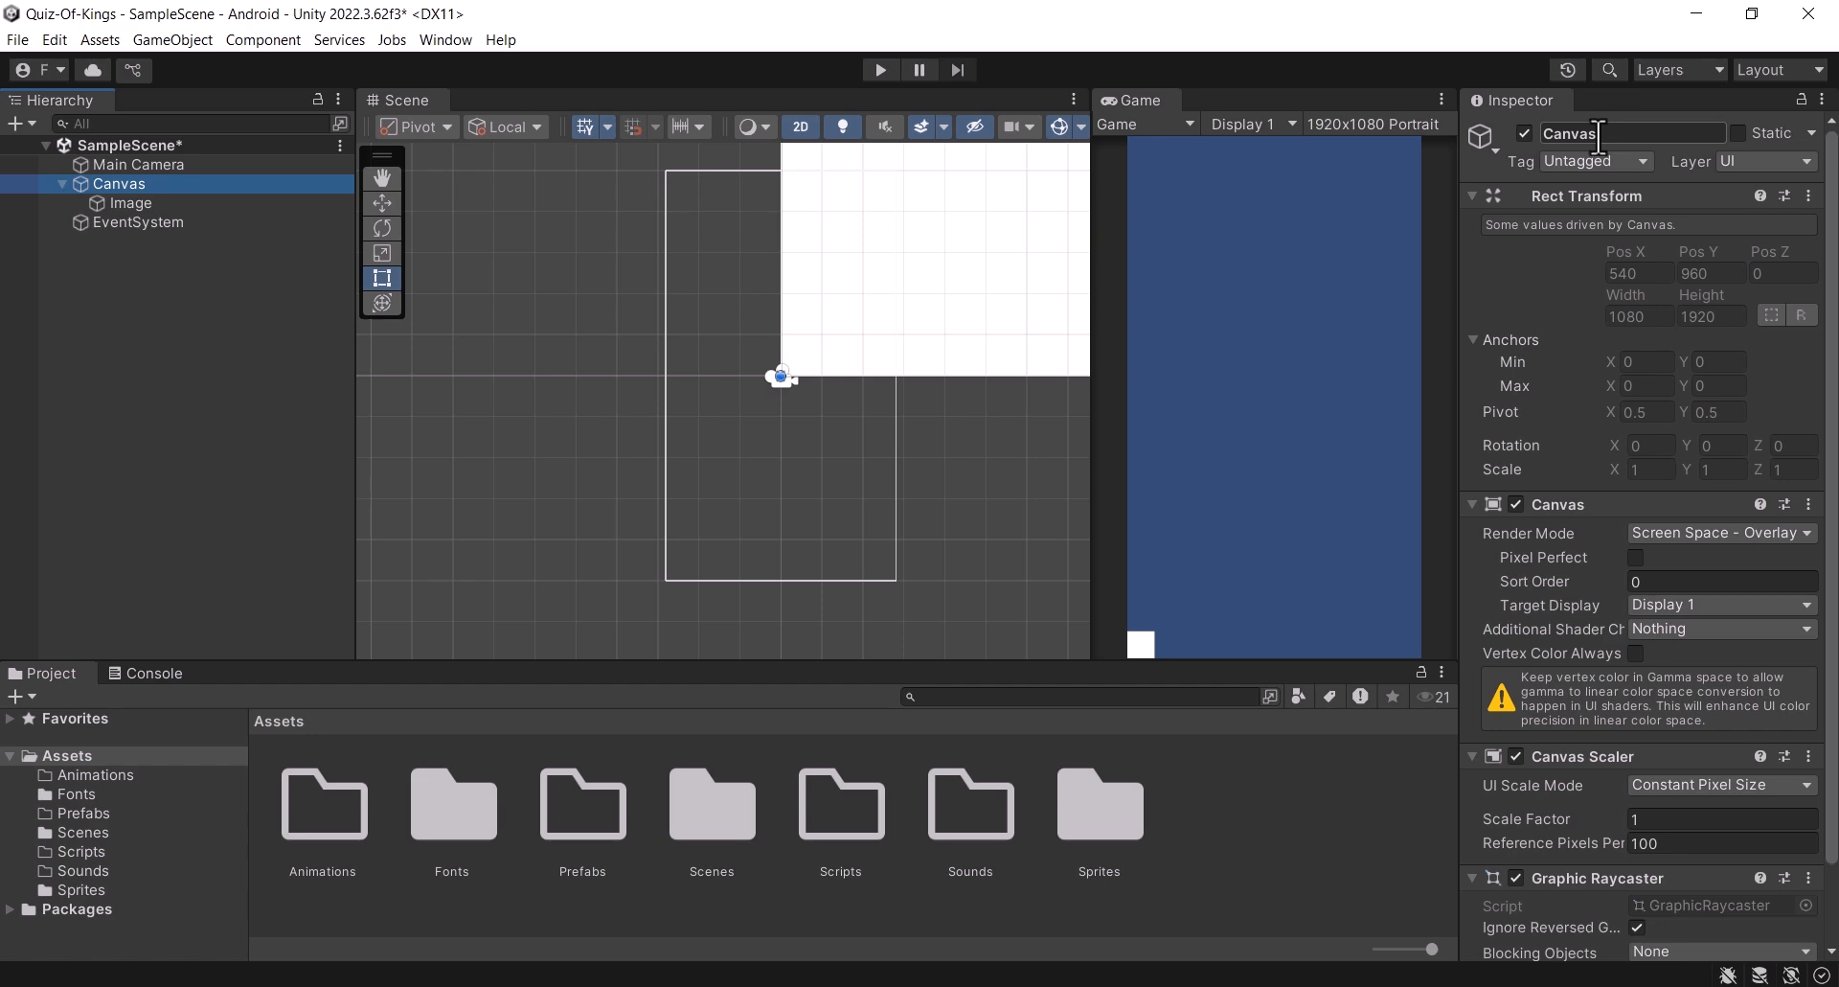
scroll(1655, 297, down, 3)
click(1711, 446)
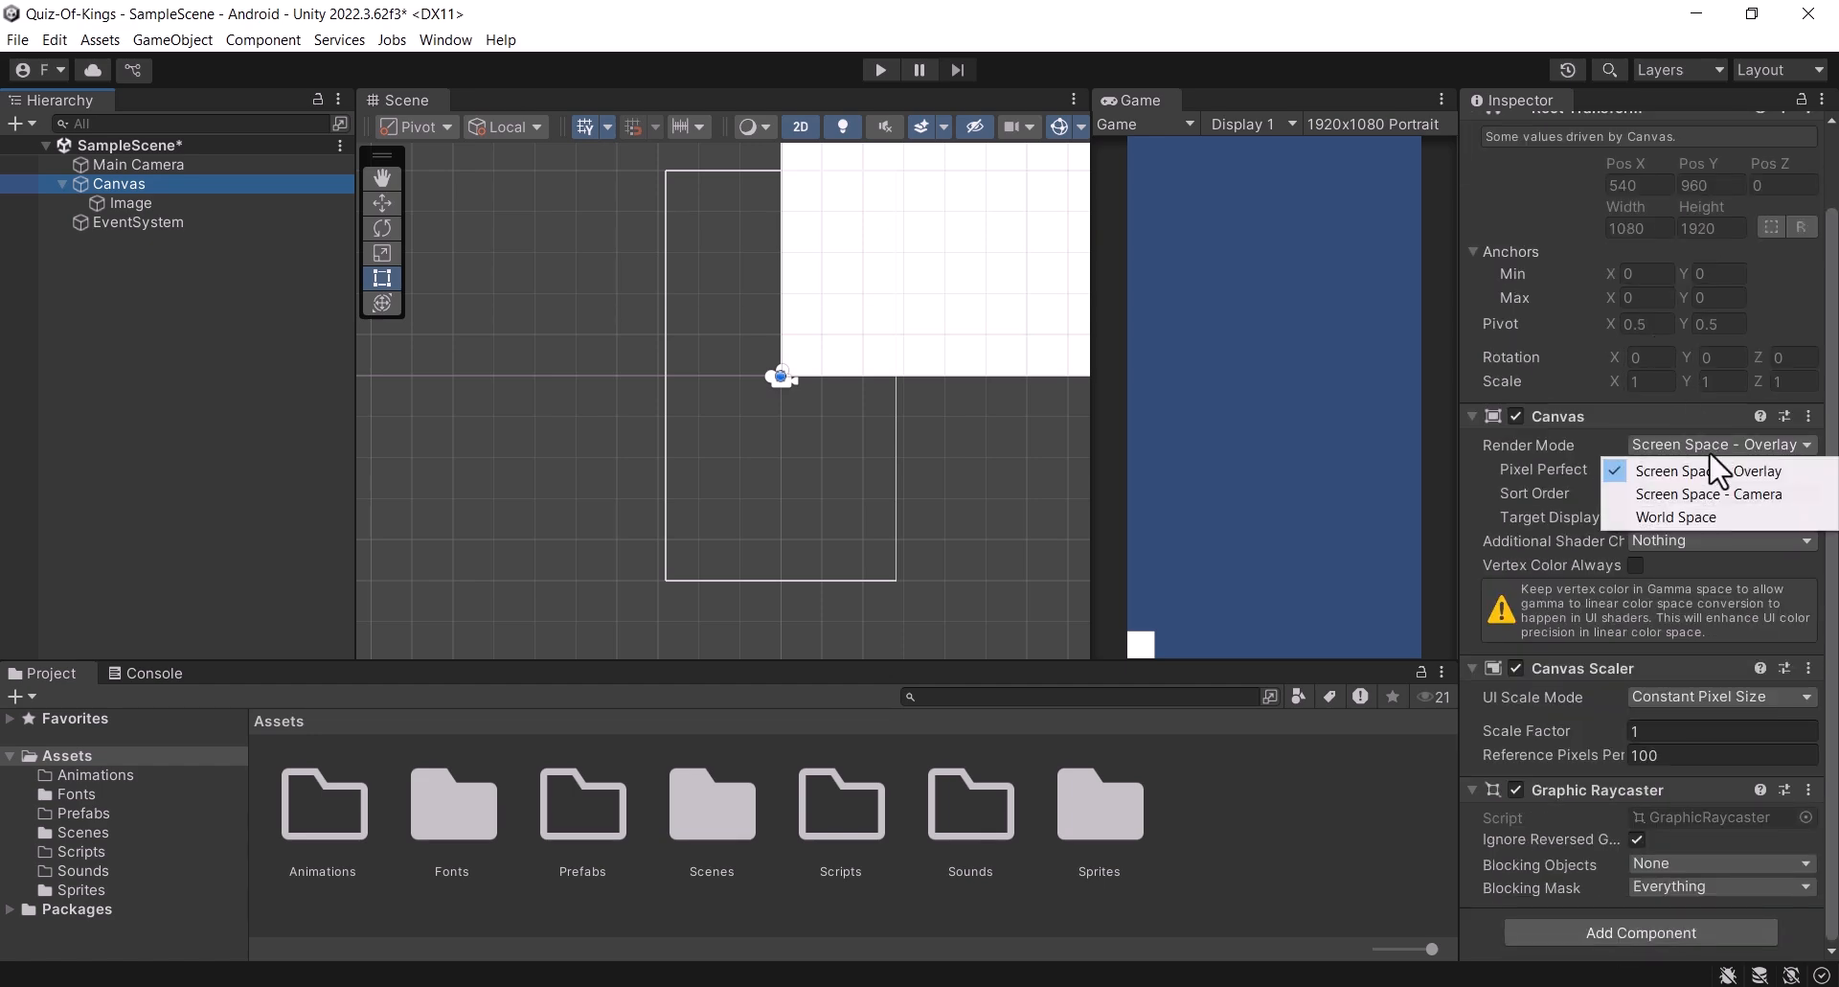
click(1710, 494)
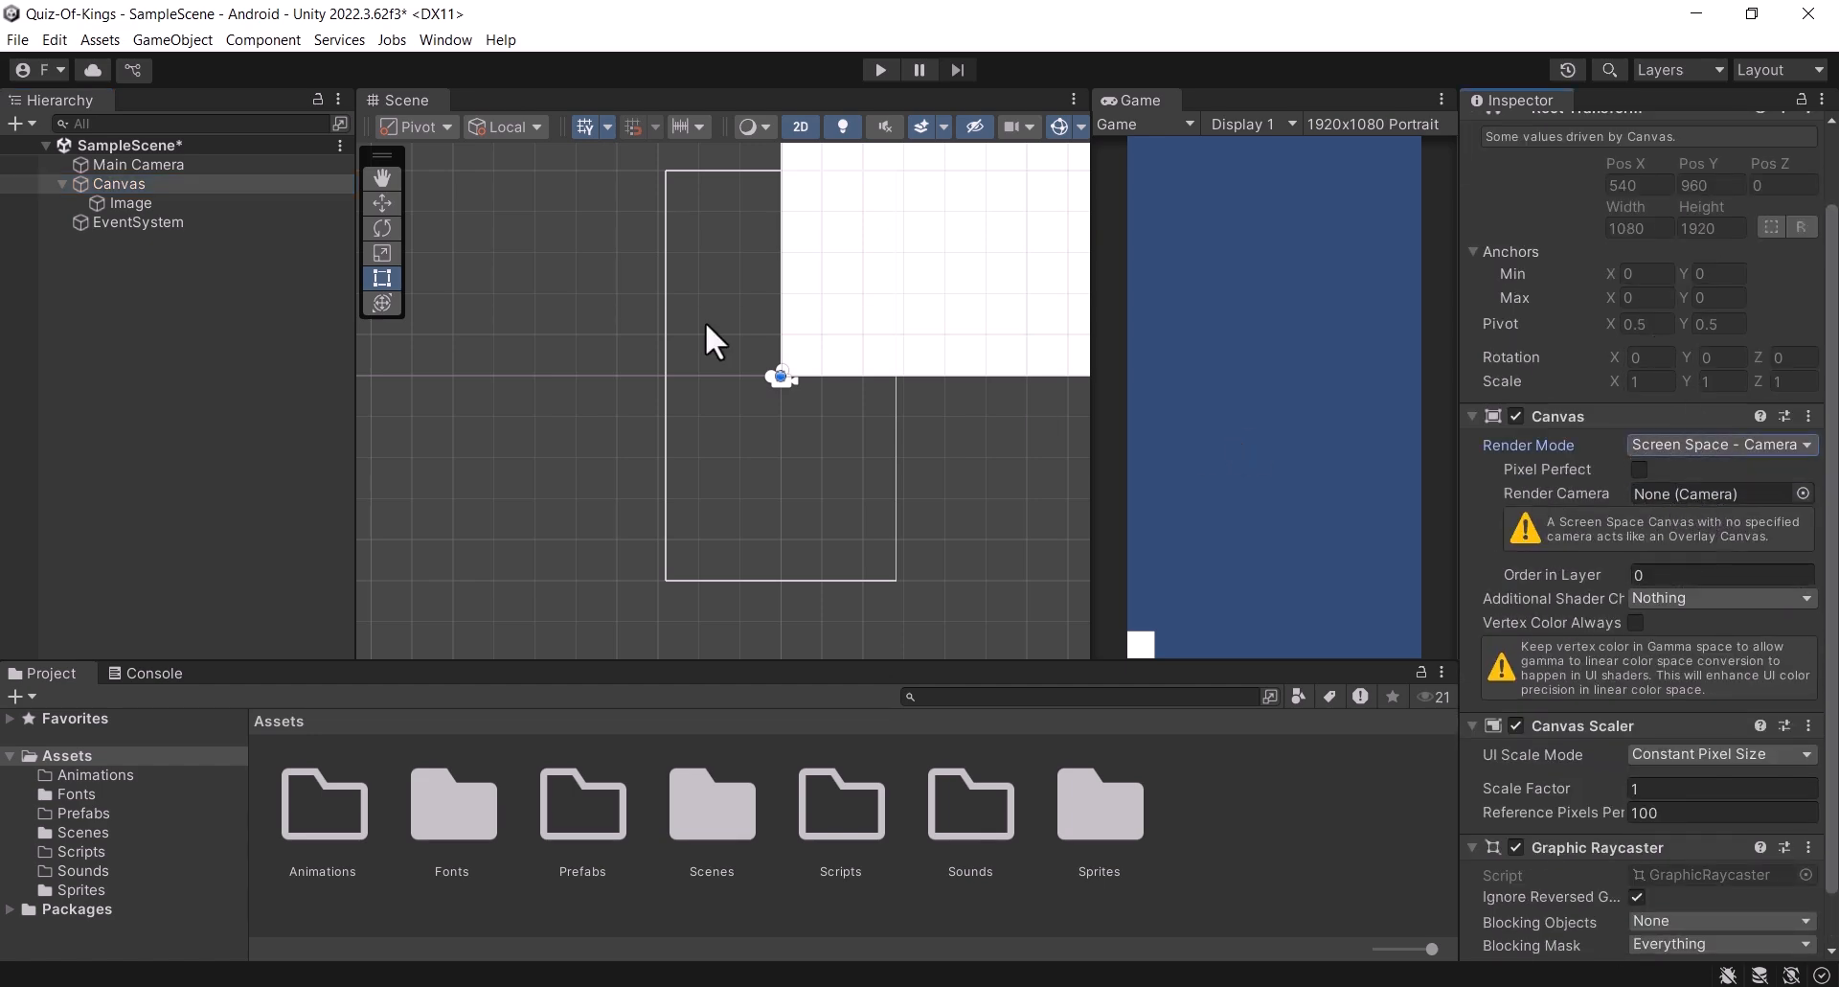
drag(121, 164, 1671, 497)
Step: Set the Canvas Scaler to Scale With Screen Size with a reference resolution of 1080 by 1920
scroll(1779, 589, down, 3)
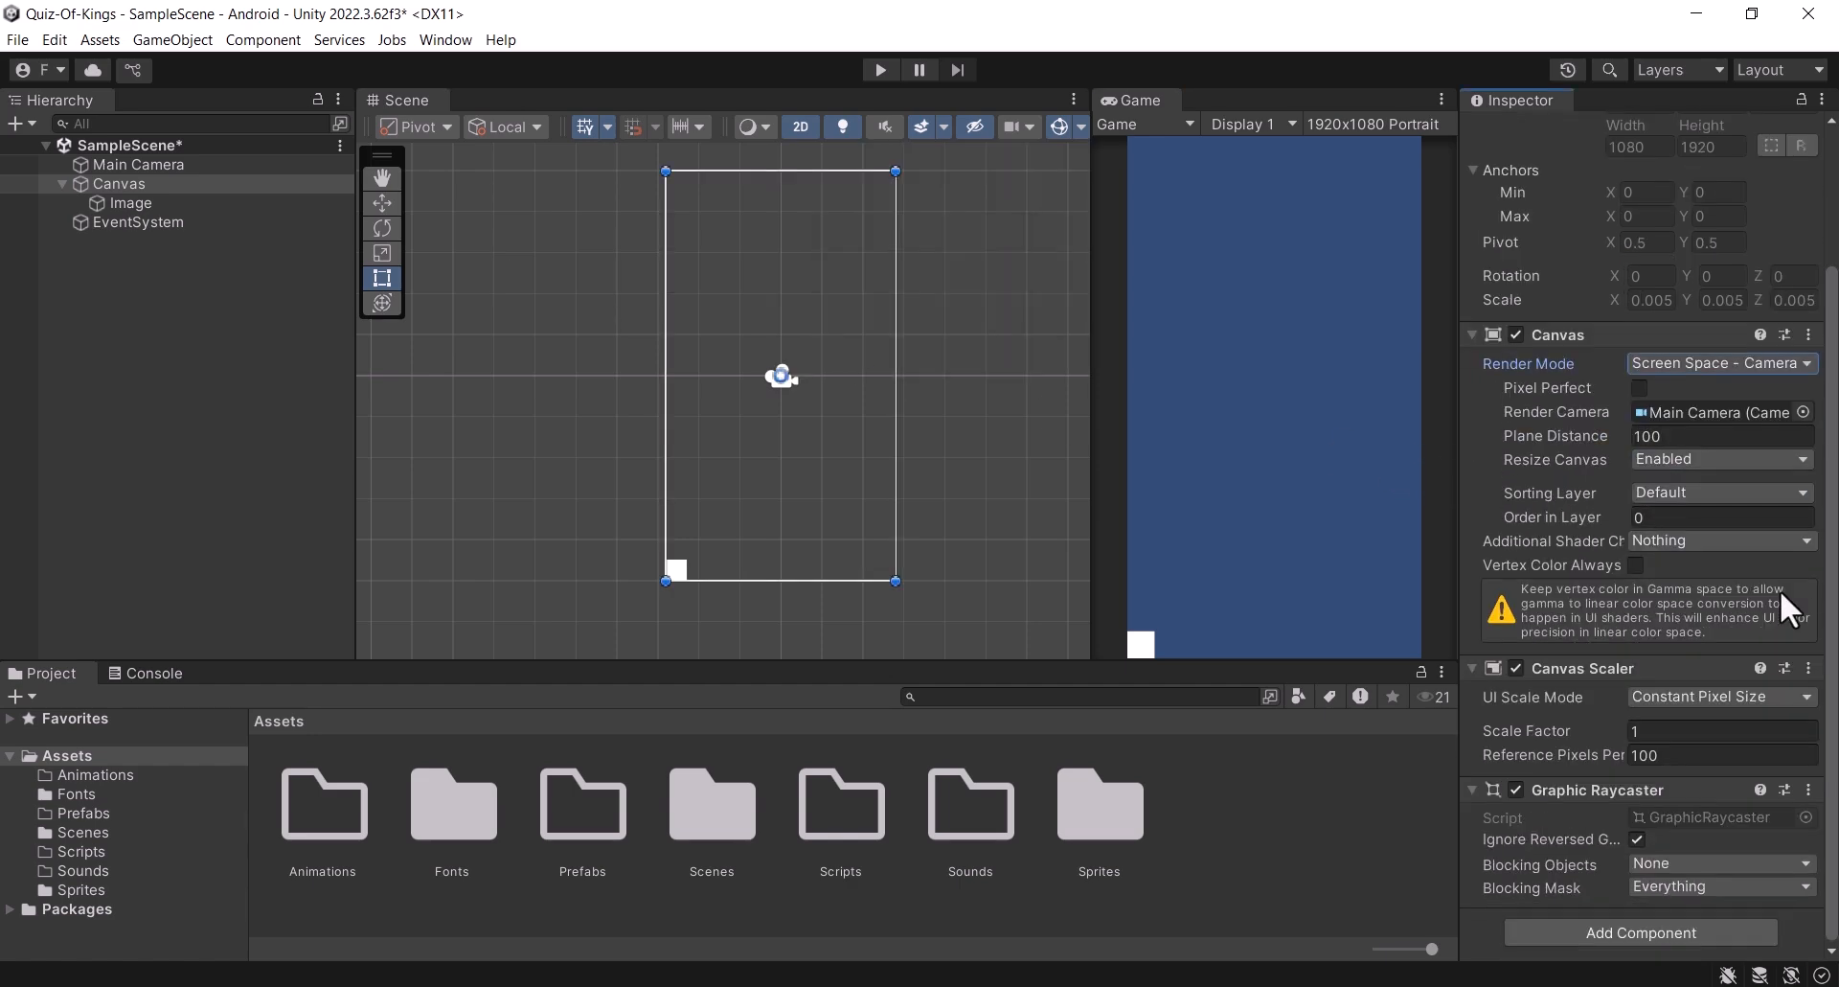
click(1721, 698)
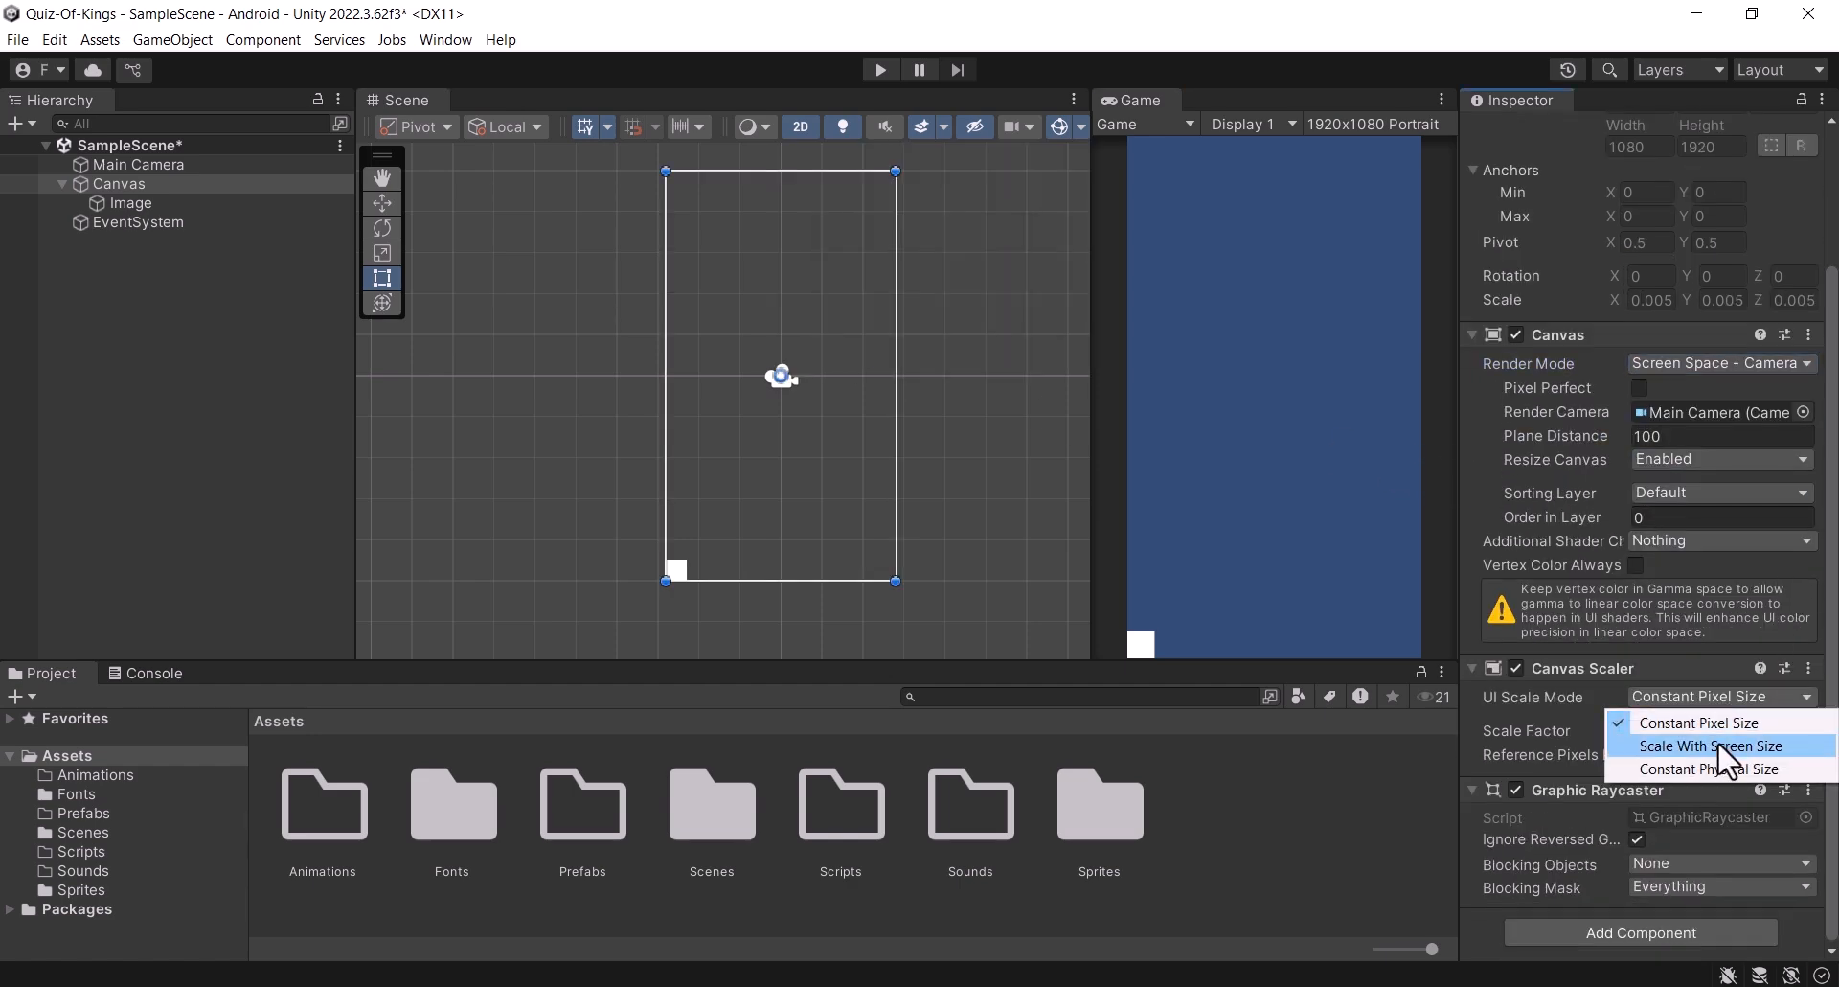
click(1734, 744)
click(1585, 755)
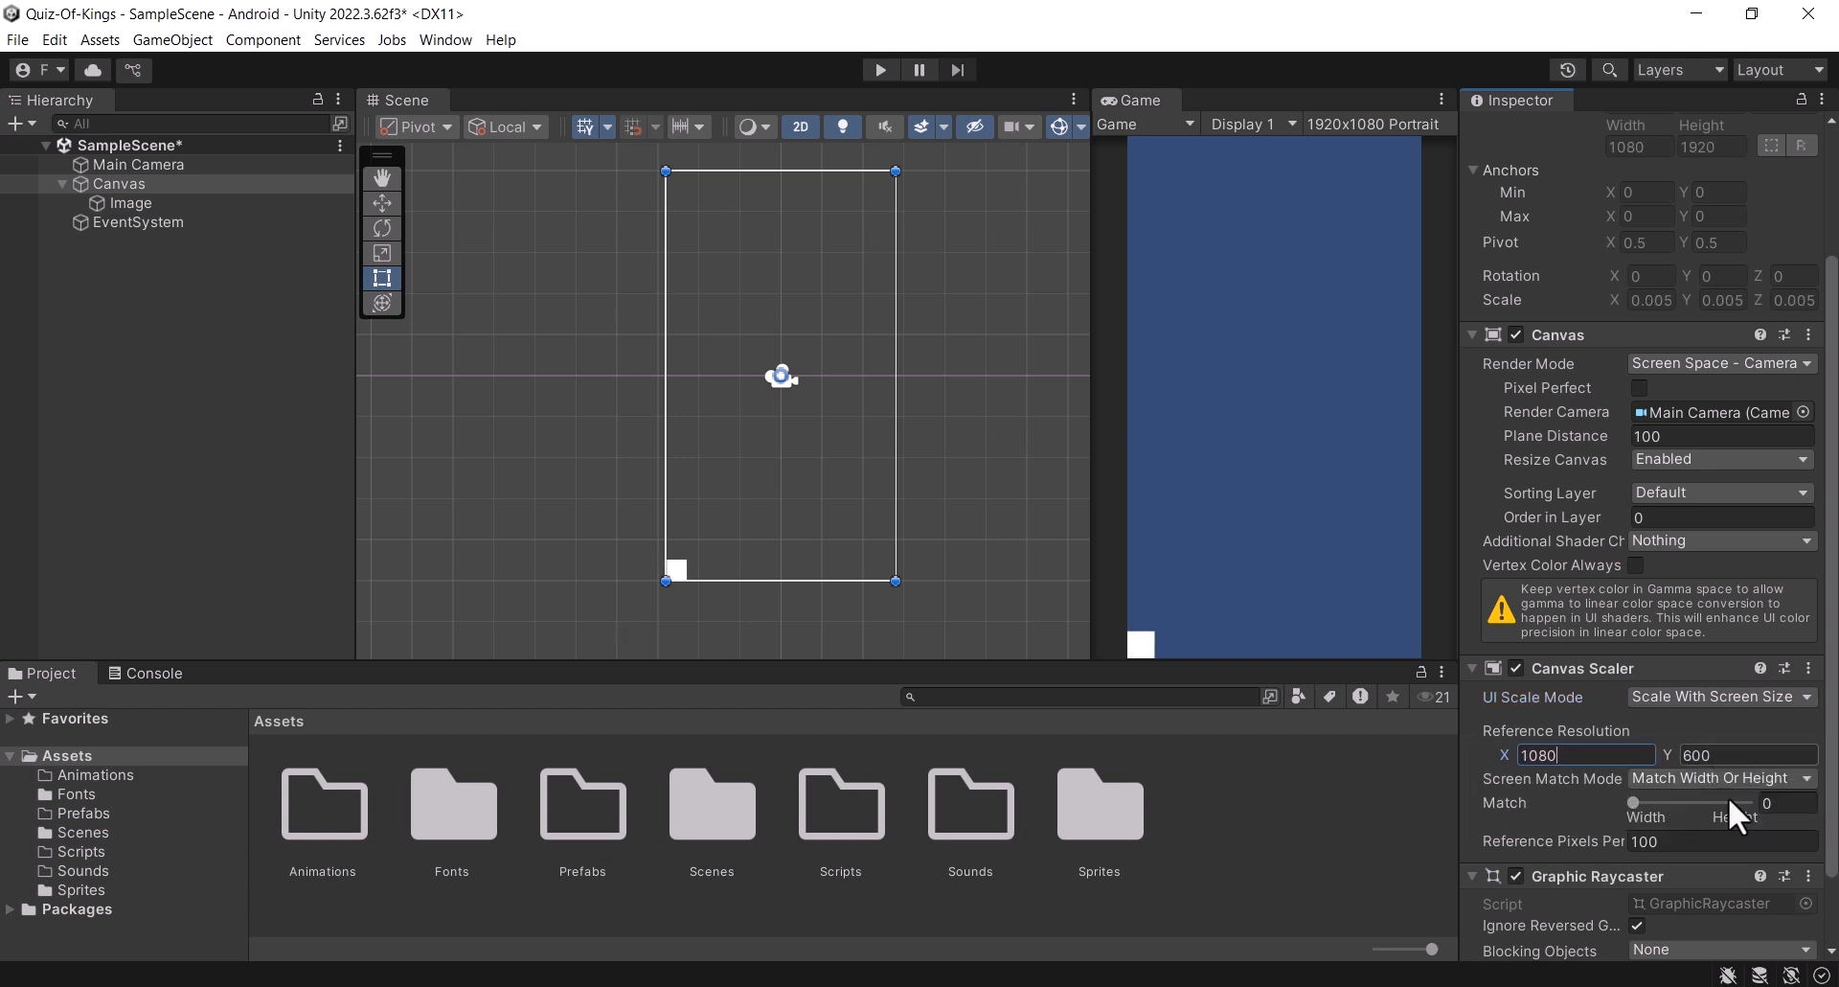
click(1716, 757)
Step: Keep the Canvas Scaler's screen match mode at Match Width Or Height and set Match to 1 for full height matching
click(1724, 778)
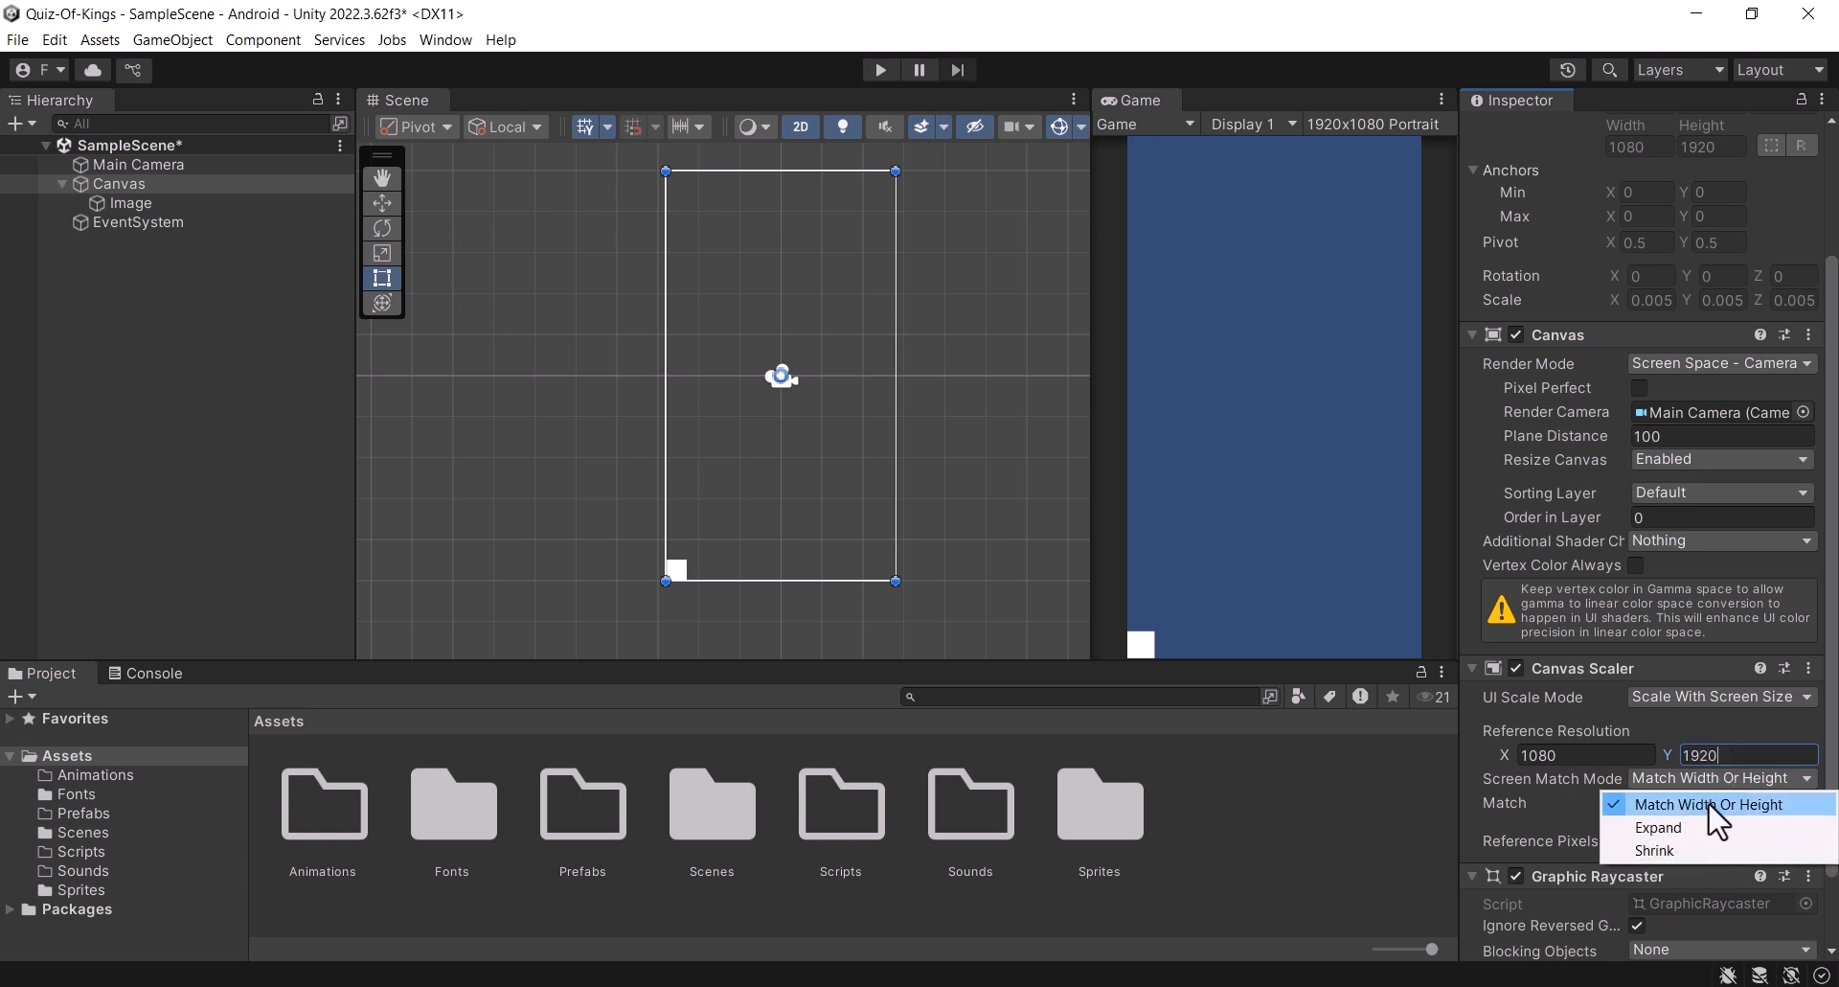
click(1714, 801)
click(1744, 776)
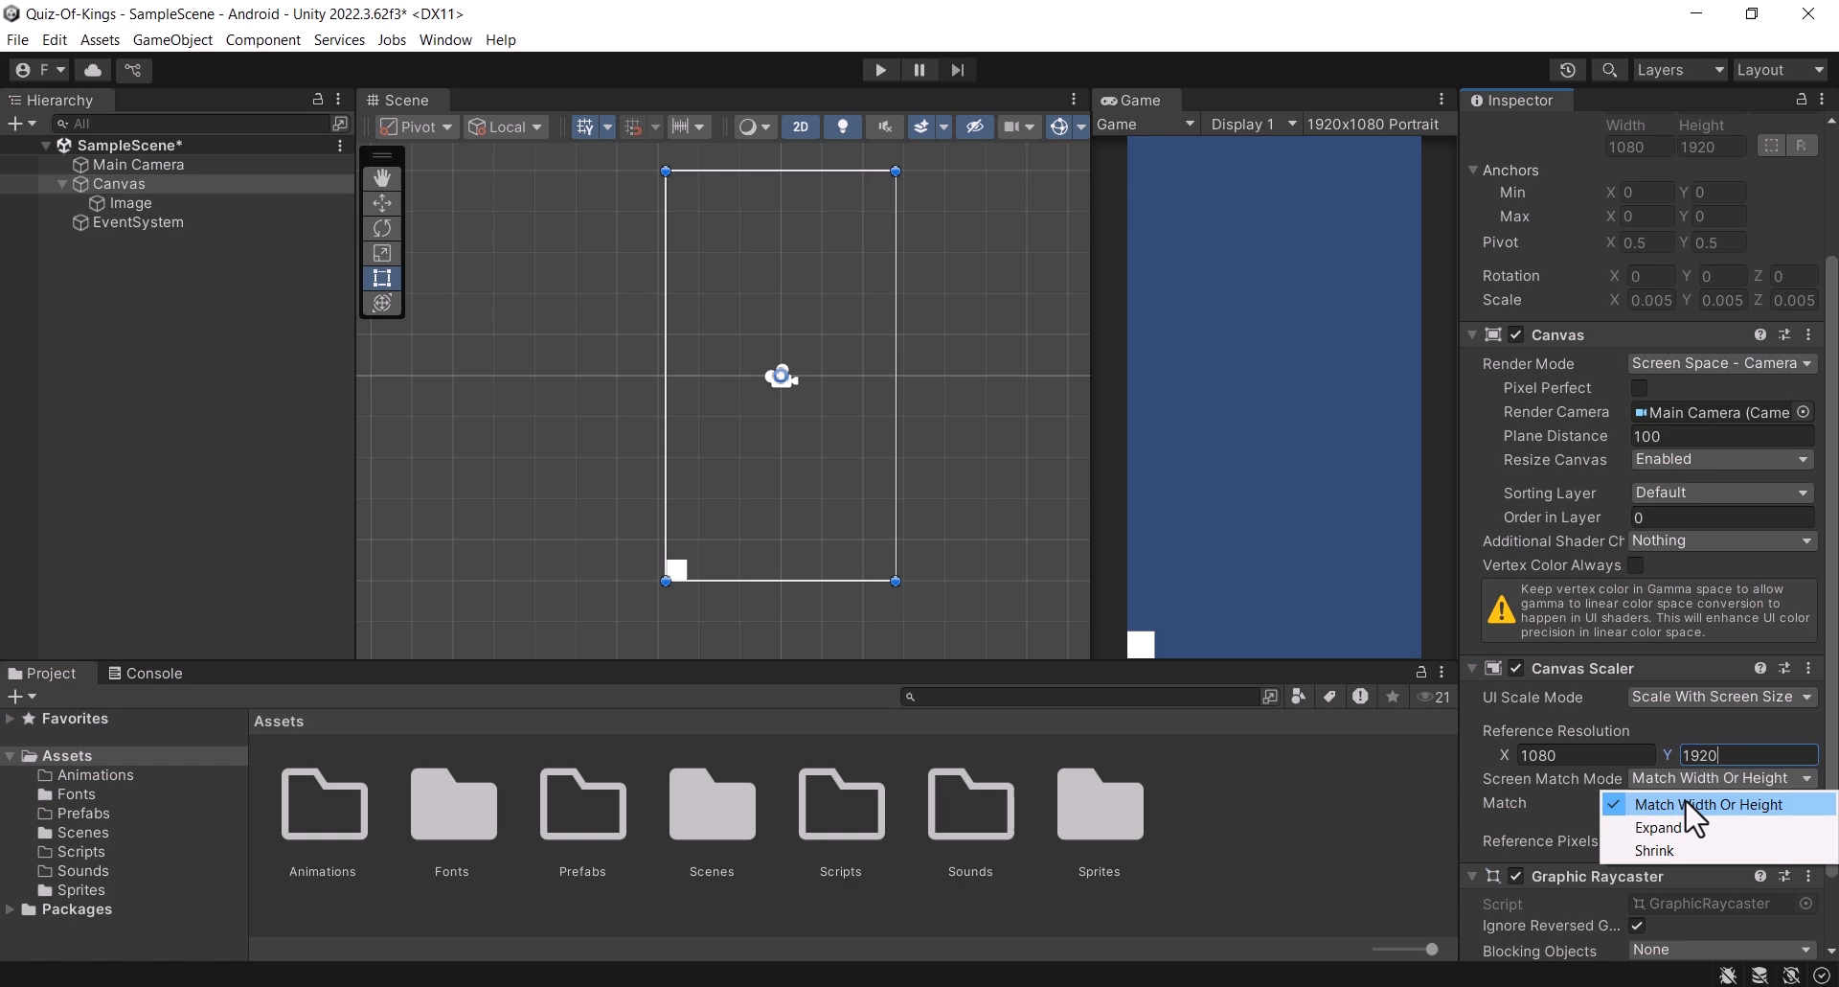
click(1548, 806)
drag(1646, 800, 1747, 803)
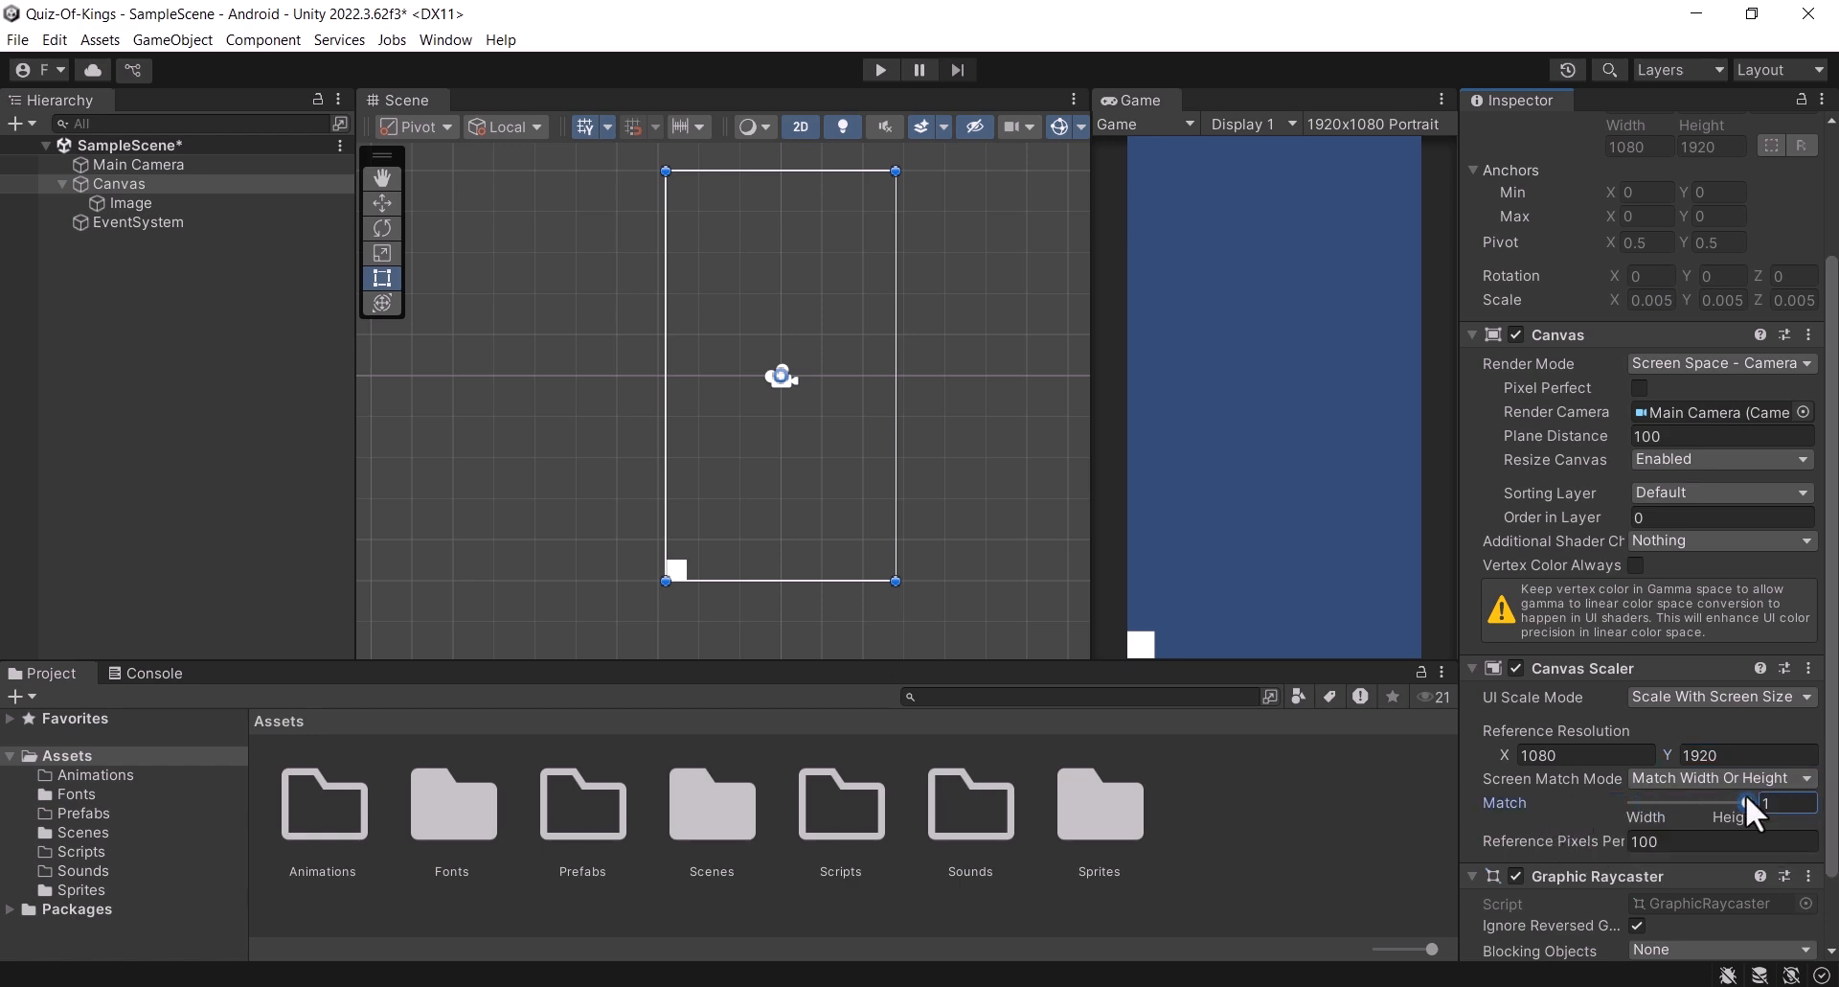
Step: Rename the Canvas's Image object as BackGround
click(182, 205)
scroll(1643, 197, up, 3)
click(1661, 136)
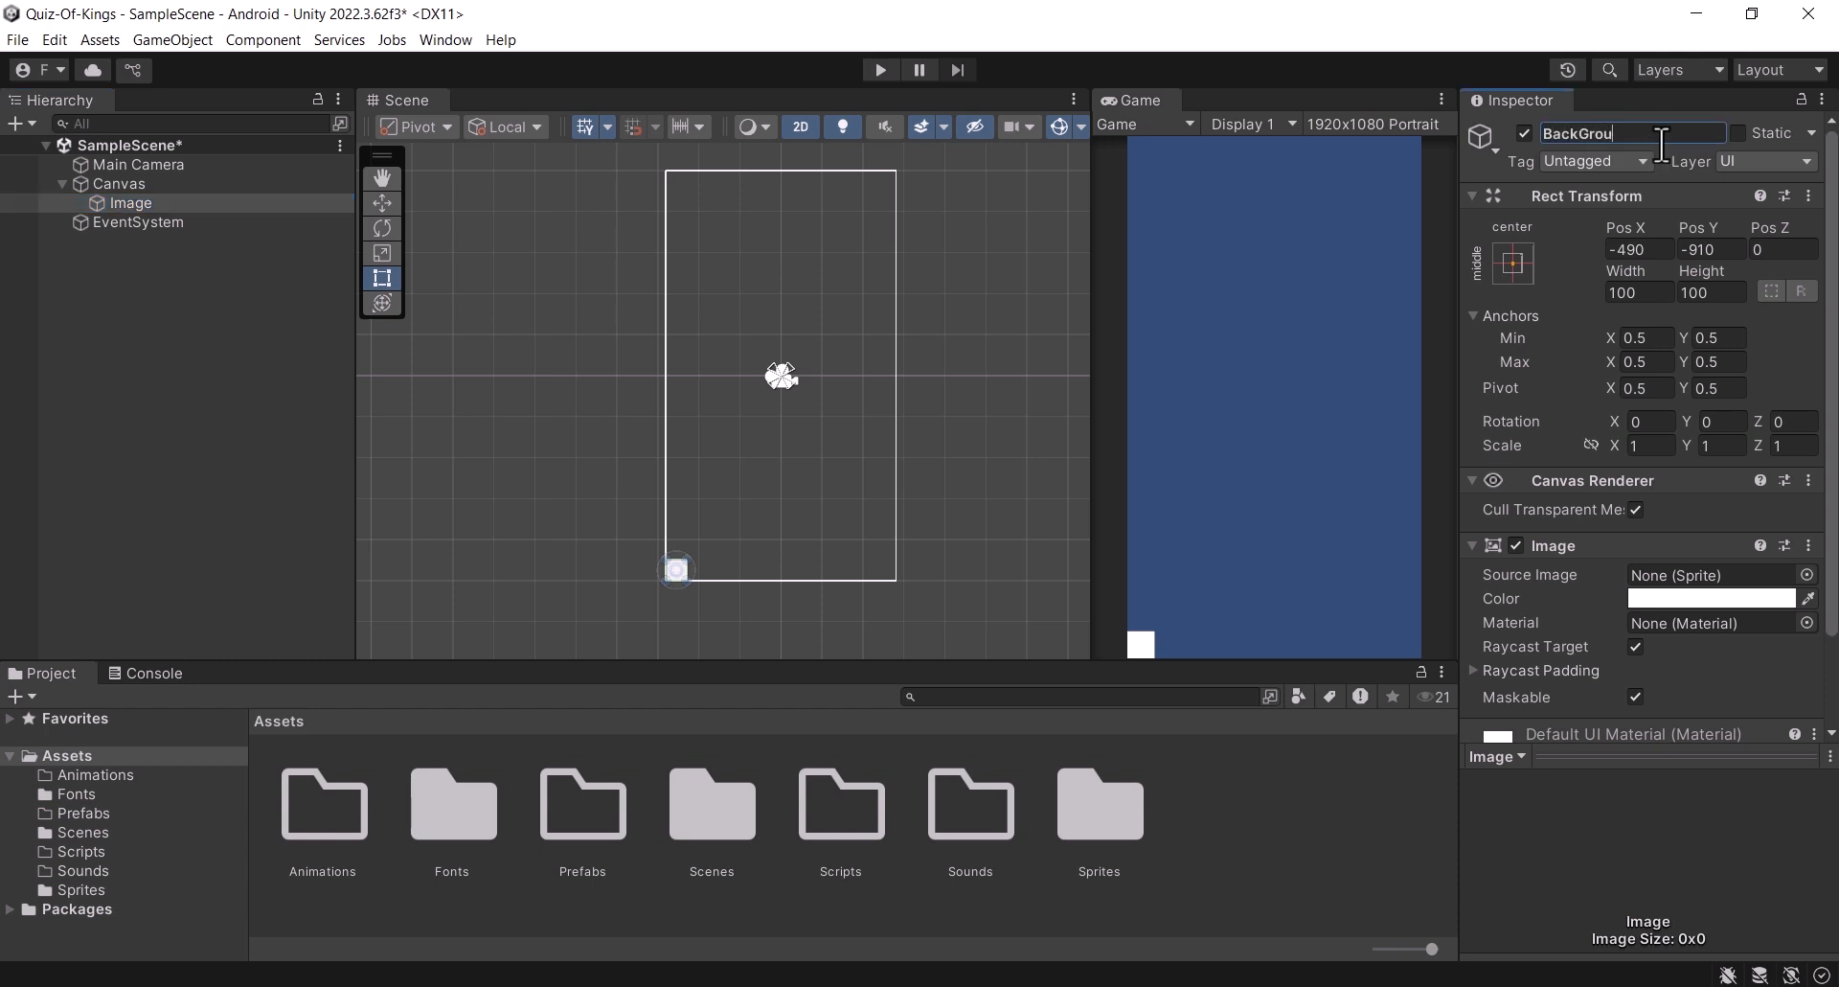
key(Return)
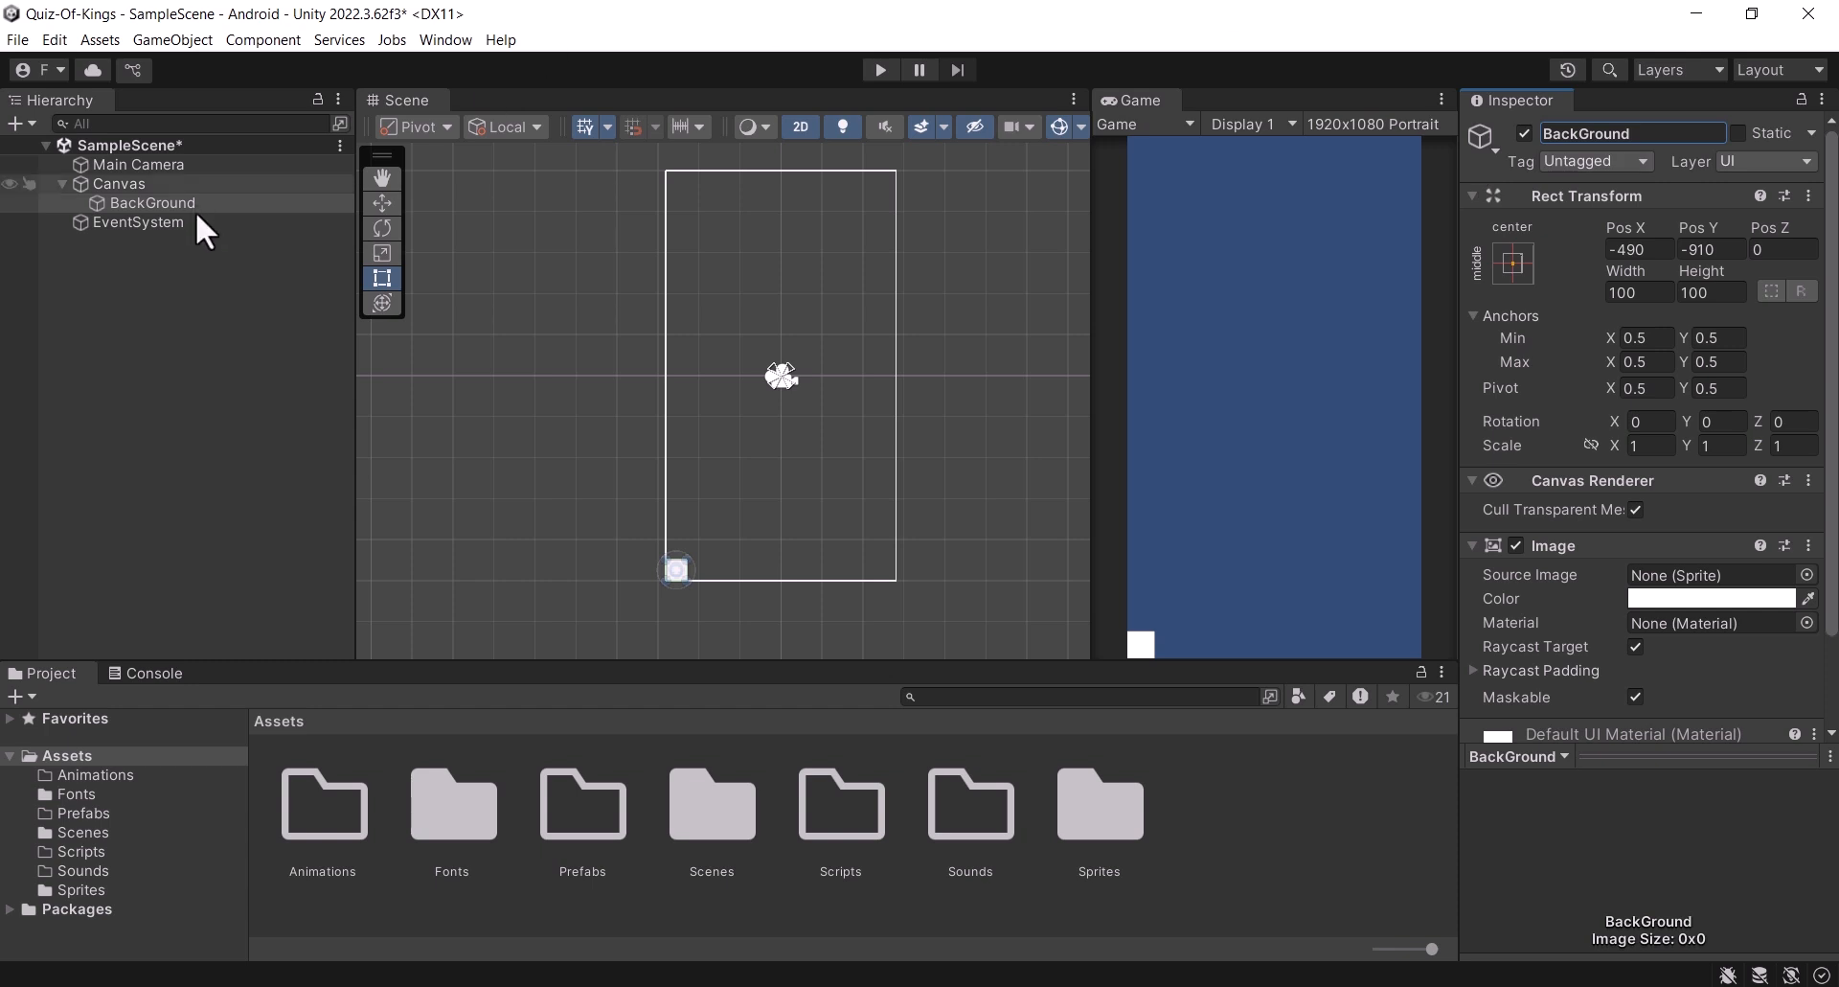
Step: Resize BackGround to fill the whole canvas at 1080 by 1920, and save the scene
scroll(614, 457, up, 2)
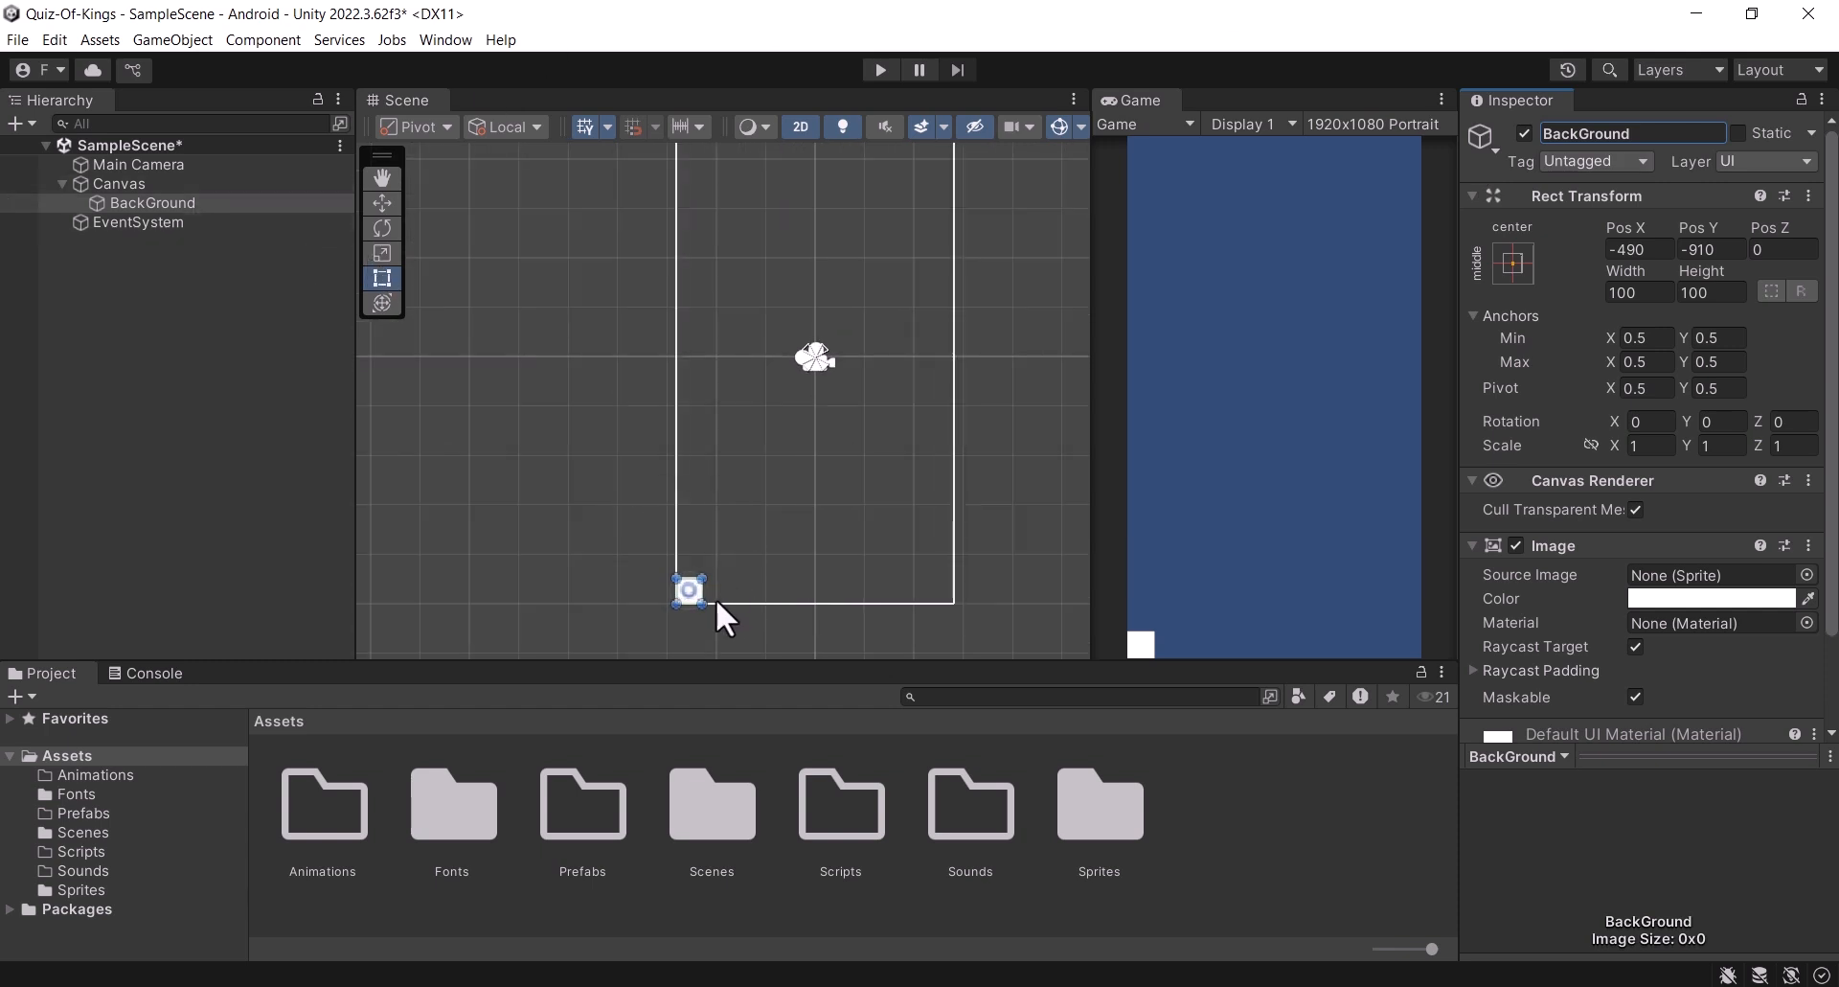
drag(697, 583, 961, 109)
middle_drag(914, 320, 896, 498)
mouse_move(946, 285)
mouse_down()
mouse_move(920, 332)
mouse_move(942, 322)
mouse_move(937, 288)
mouse_up()
middle_drag(951, 352, 917, 200)
scroll(916, 278, down, 3)
scroll(937, 338, down, 4)
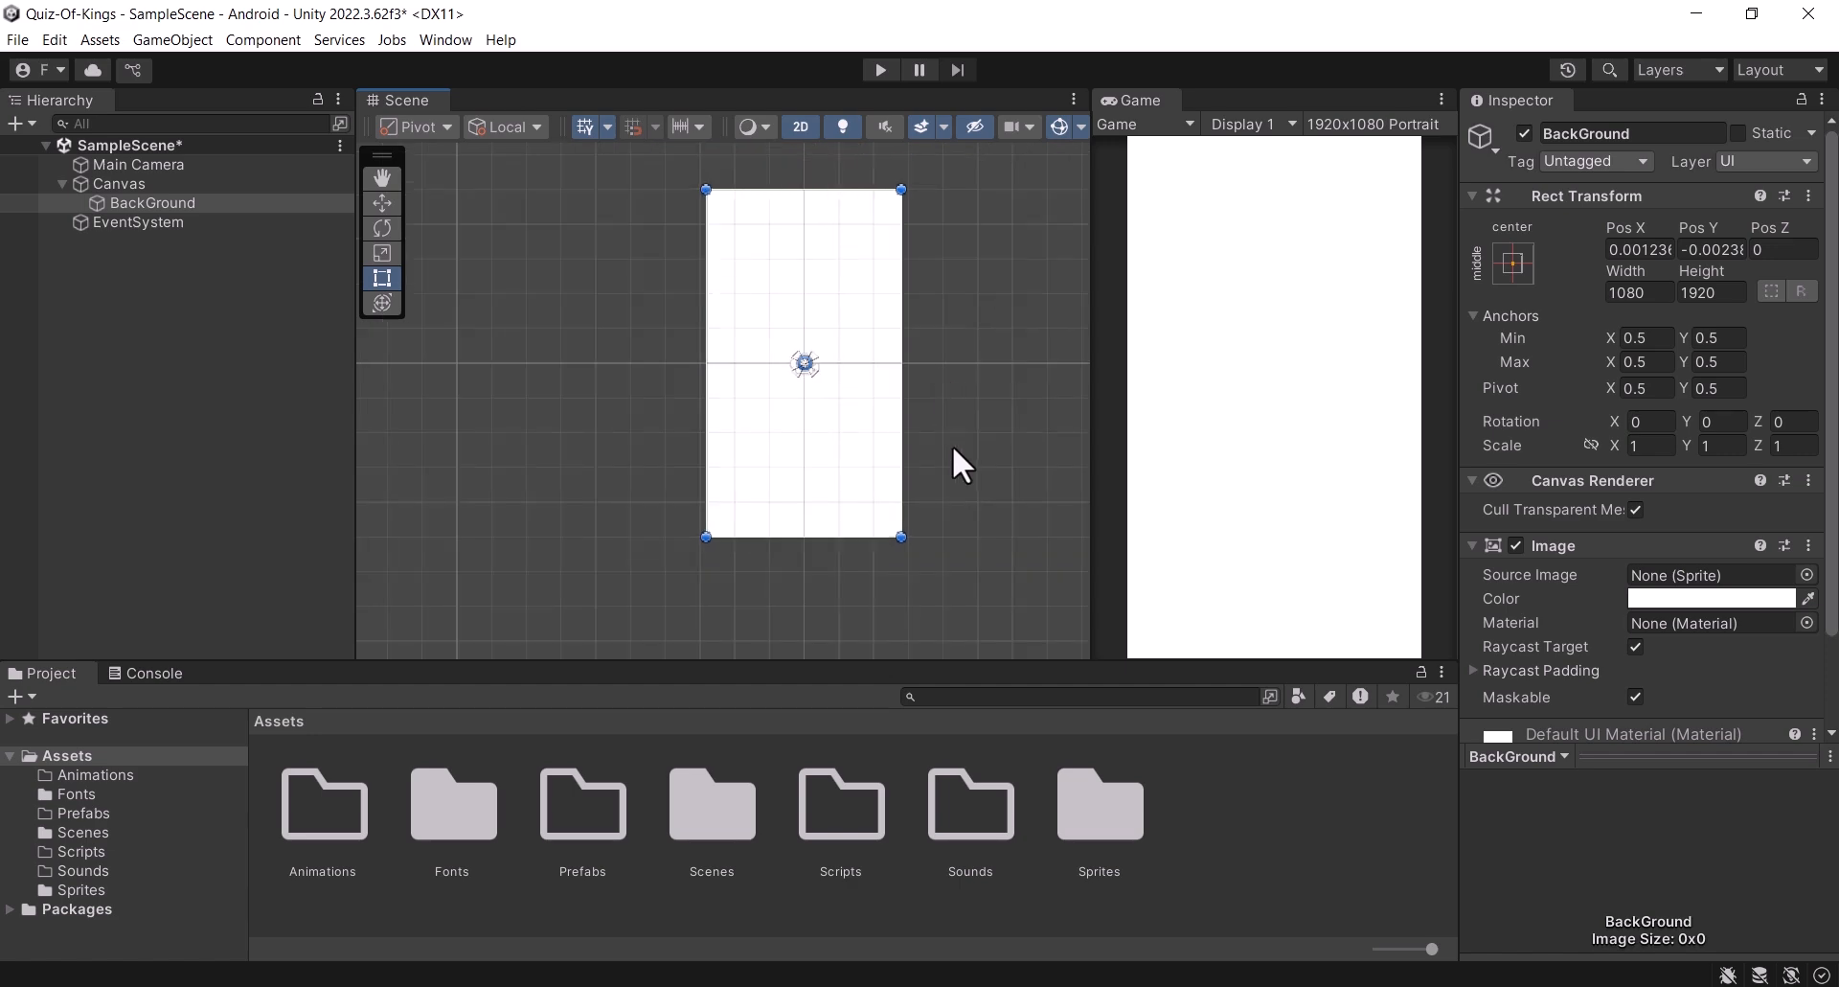
scroll(949, 448, up, 2)
middle_drag(946, 449, 863, 444)
scroll(863, 444, up, 3)
middle_drag(871, 372, 860, 450)
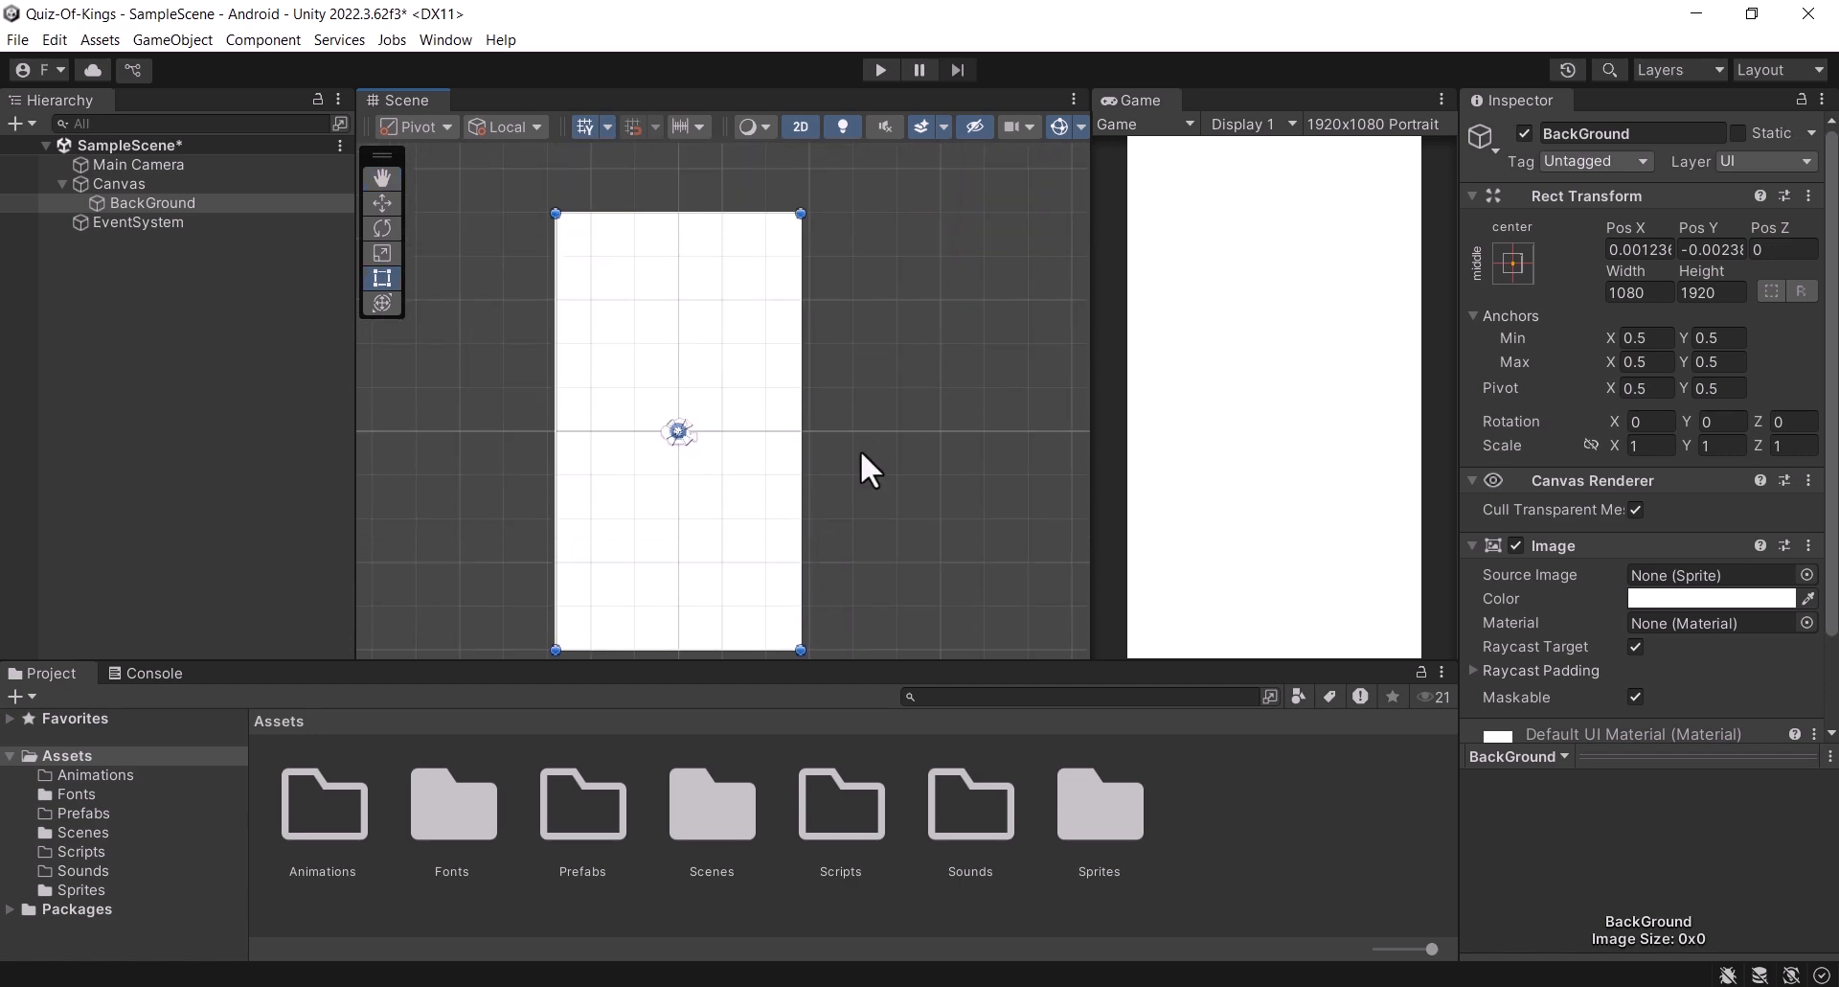
key(ctrl+s)
Step: Add a UI Image as a child of BackGround
scroll(866, 382, up, 2)
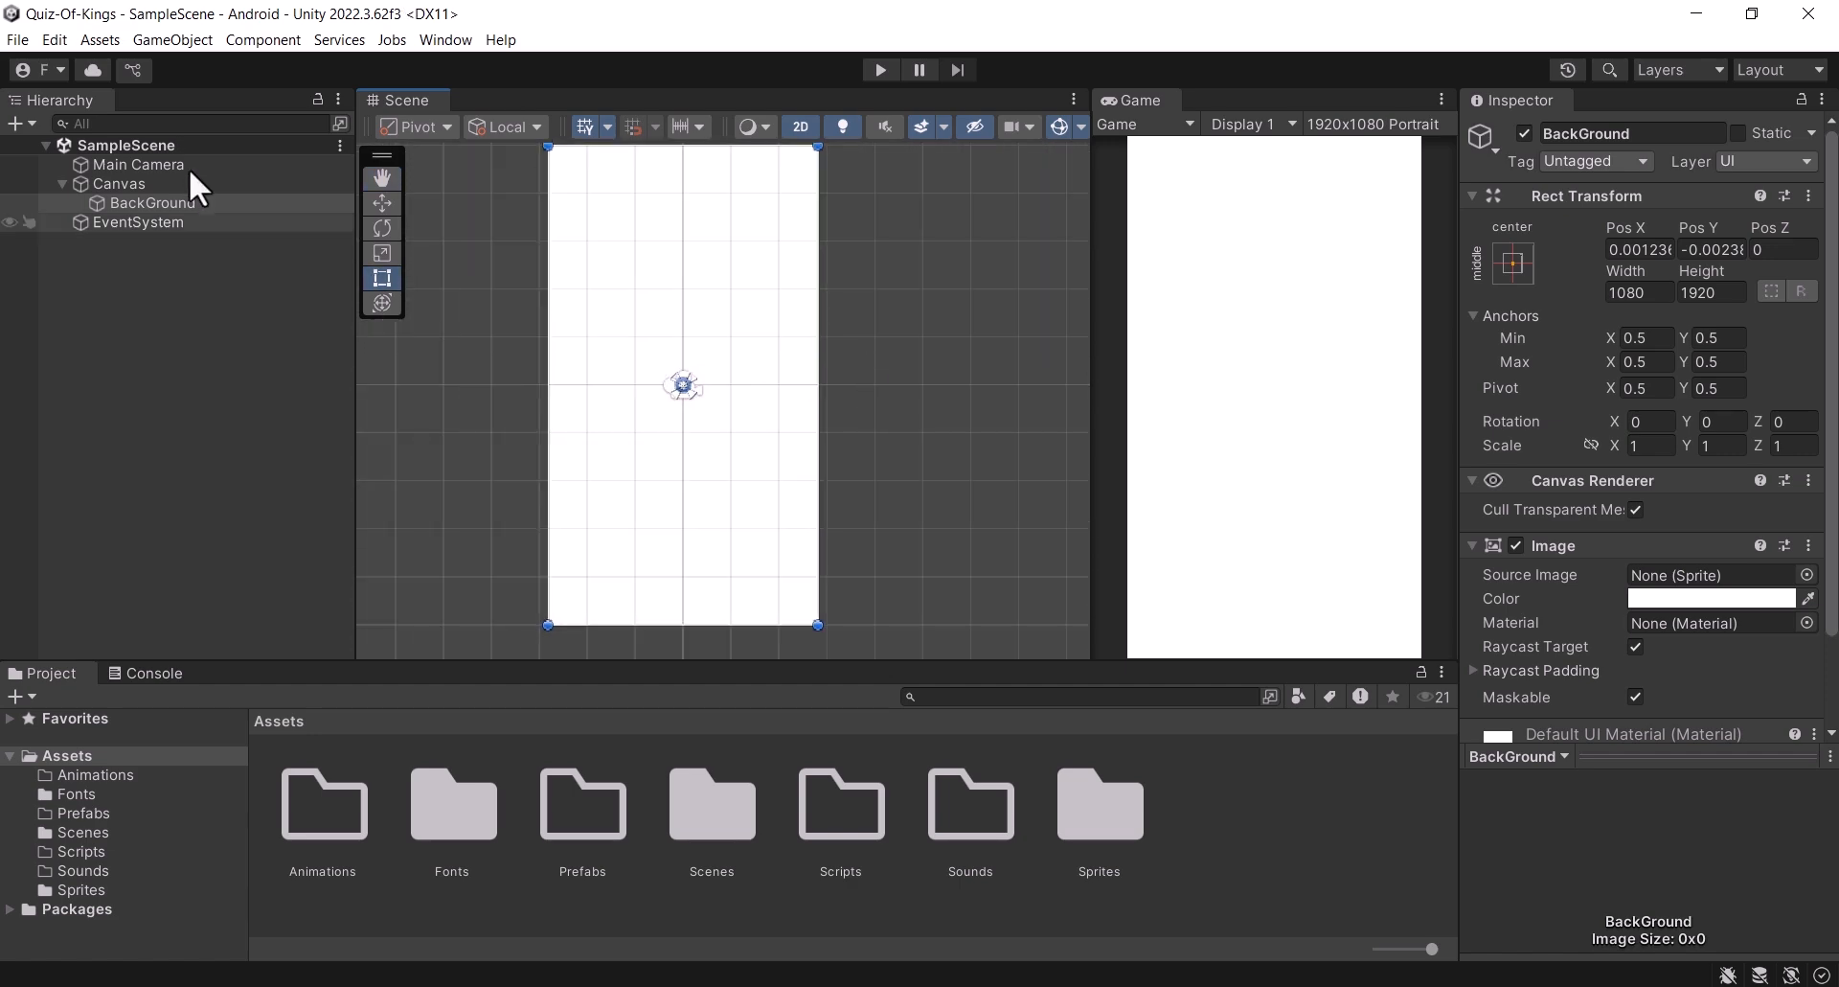
right_click(140, 205)
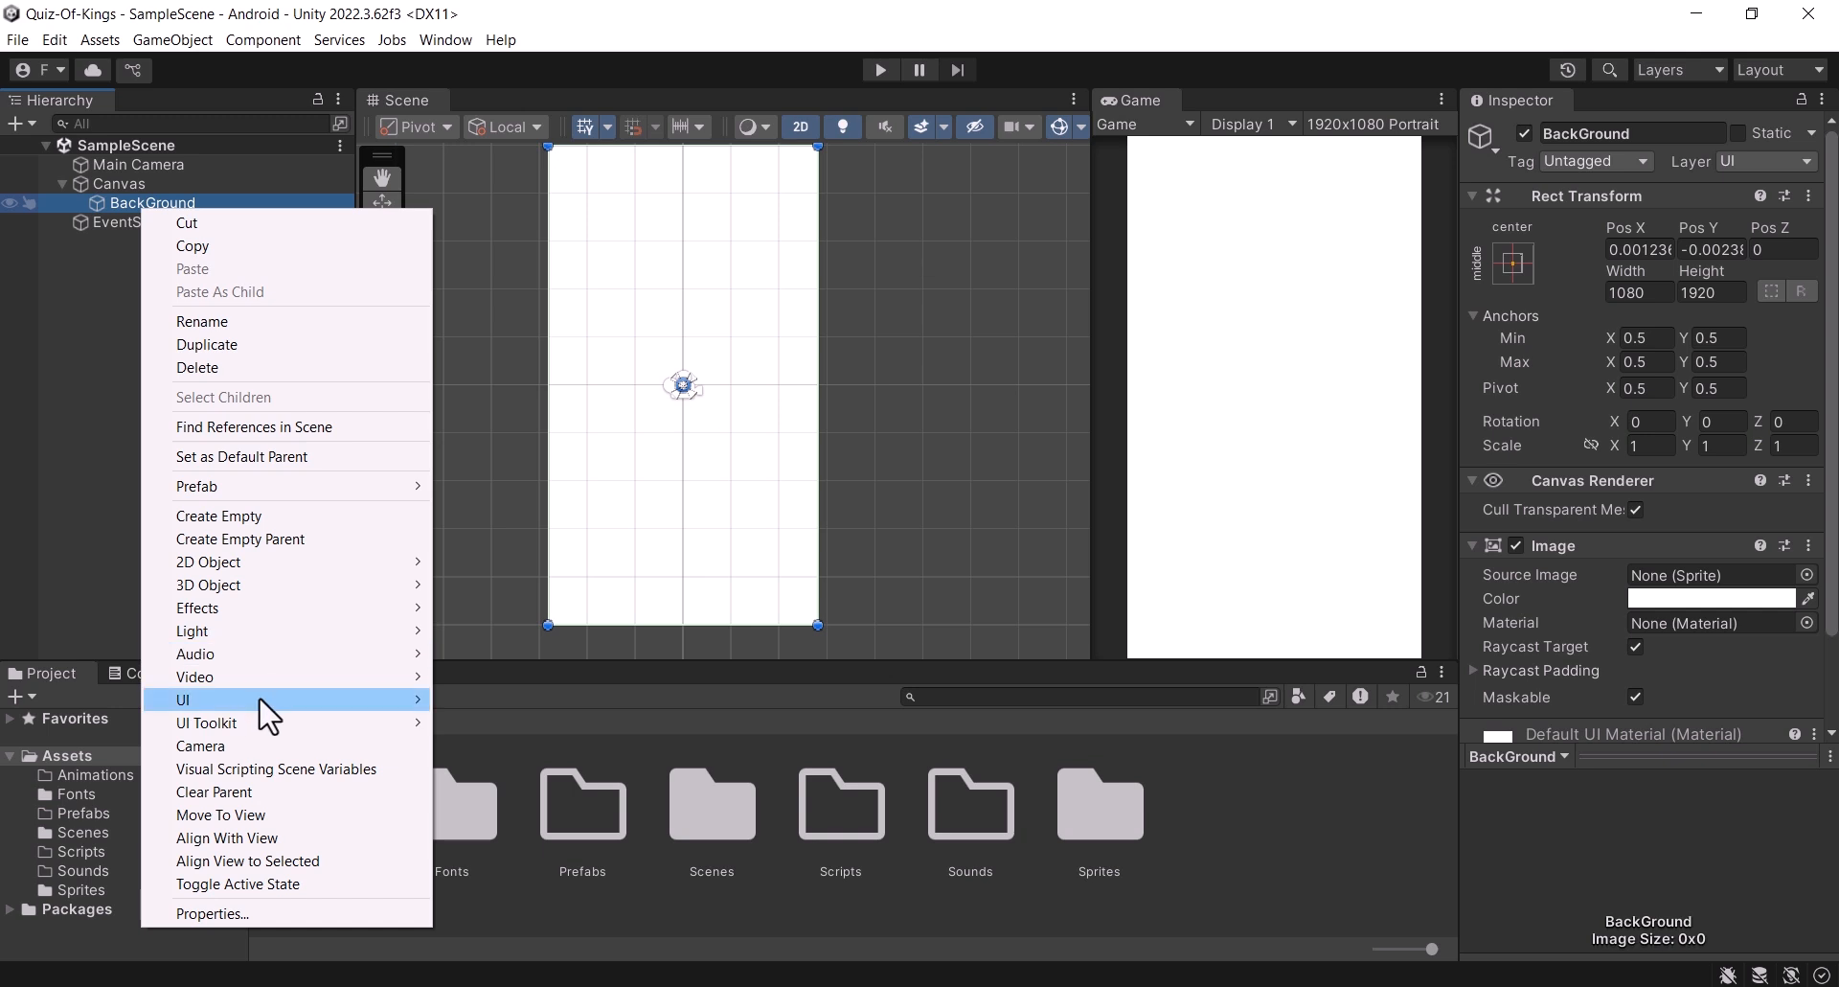
mouse_move(211, 699)
click(517, 701)
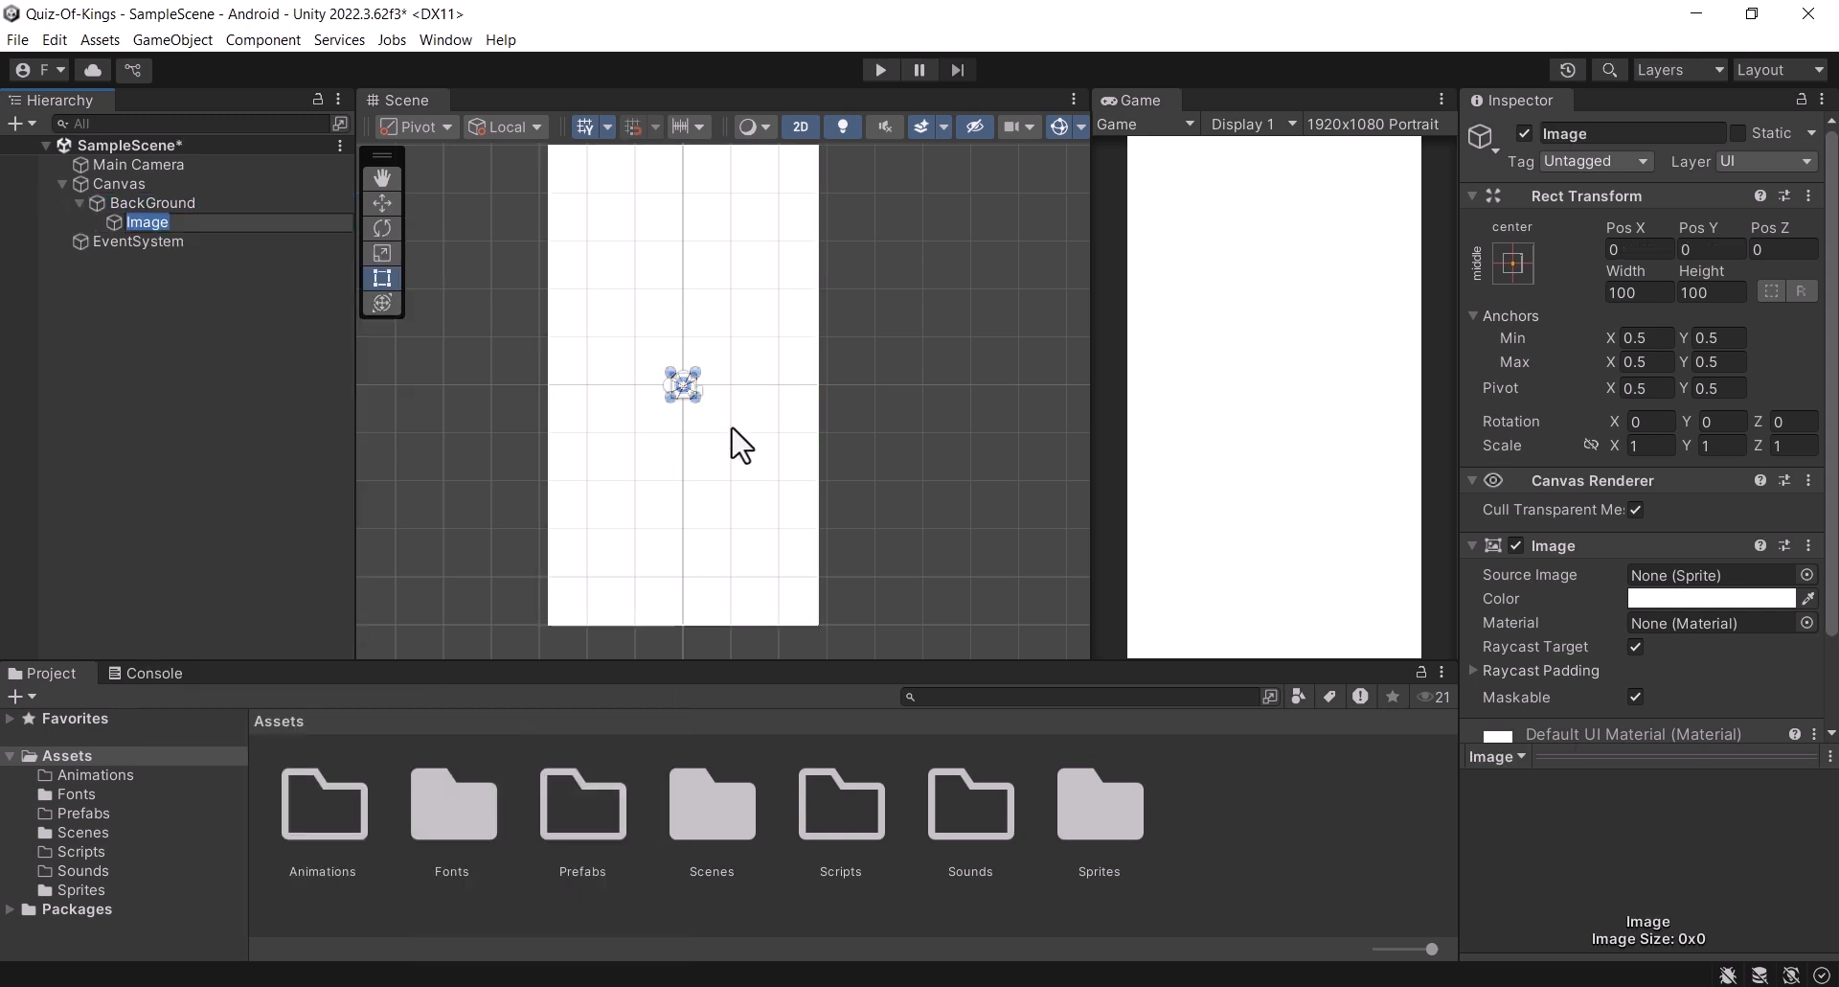
Step: Move the new child image to the canvas's upper edge and resize it to the full width, about 1080 by 853
drag(694, 374, 637, 196)
scroll(679, 299, up, 1)
middle_drag(680, 299, 692, 441)
key(t)
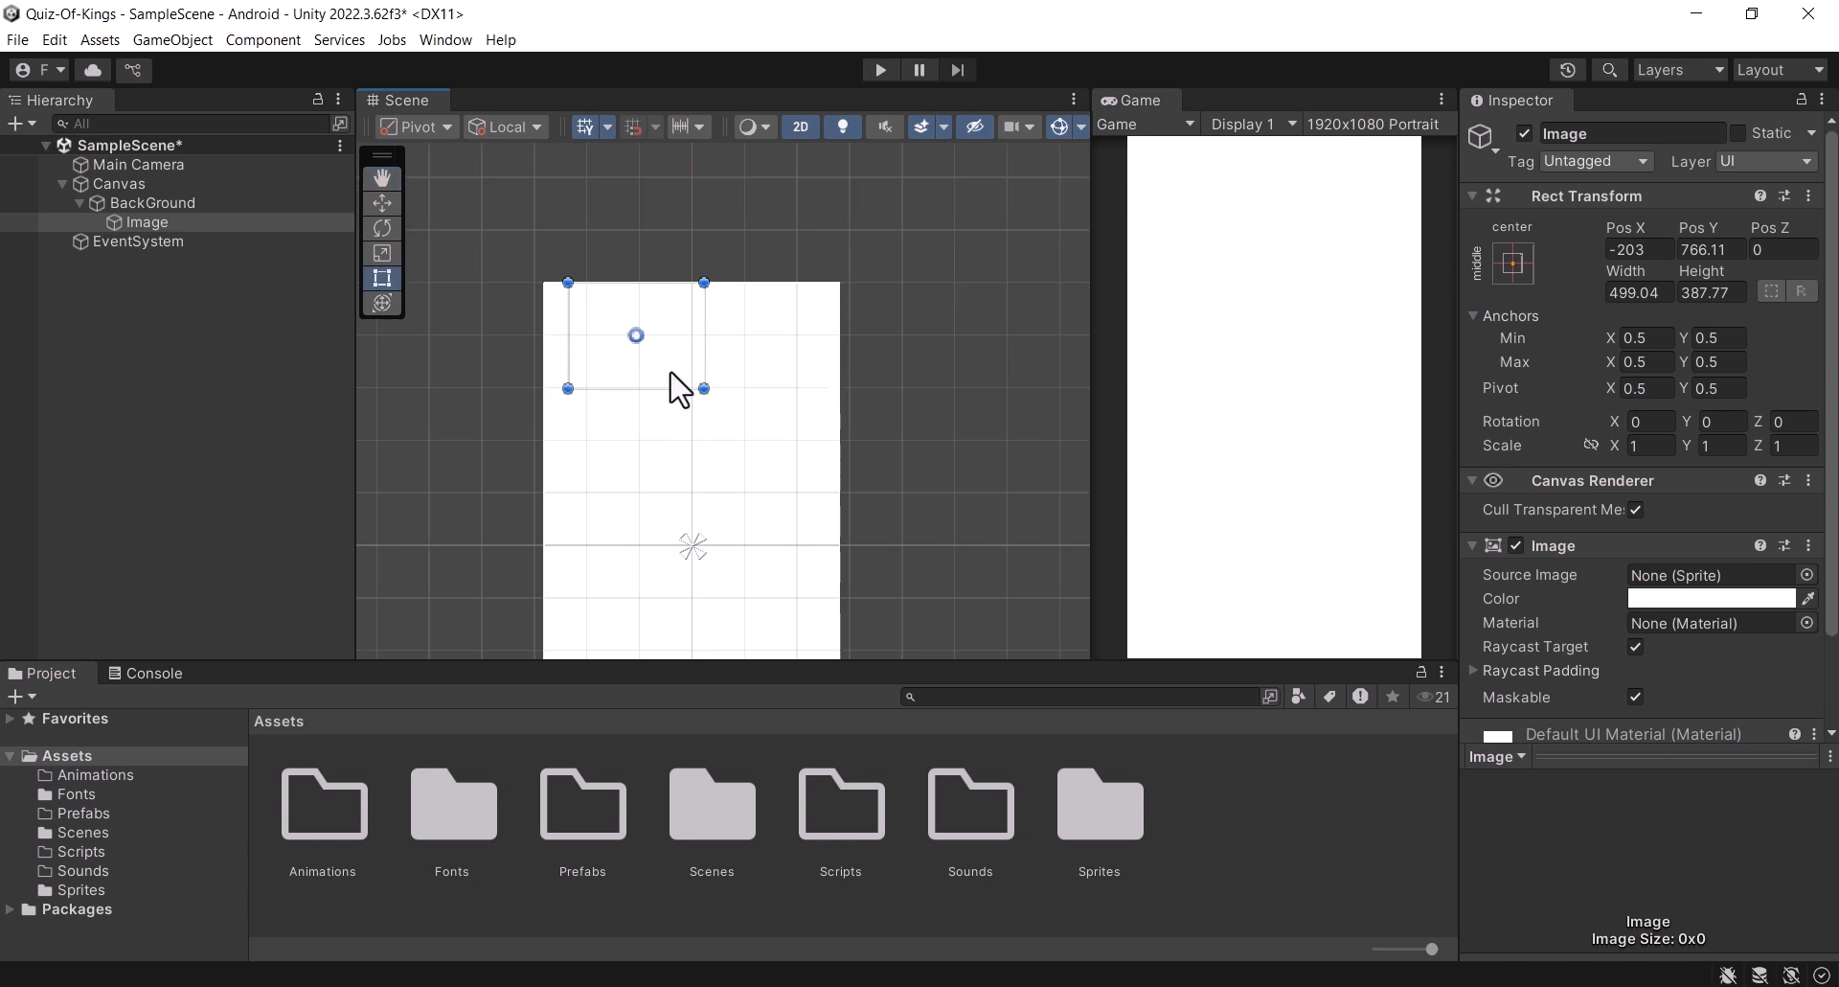
drag(676, 386, 840, 515)
Step: Rename BackGround's child image as UpBox
click(1626, 161)
click(1624, 133)
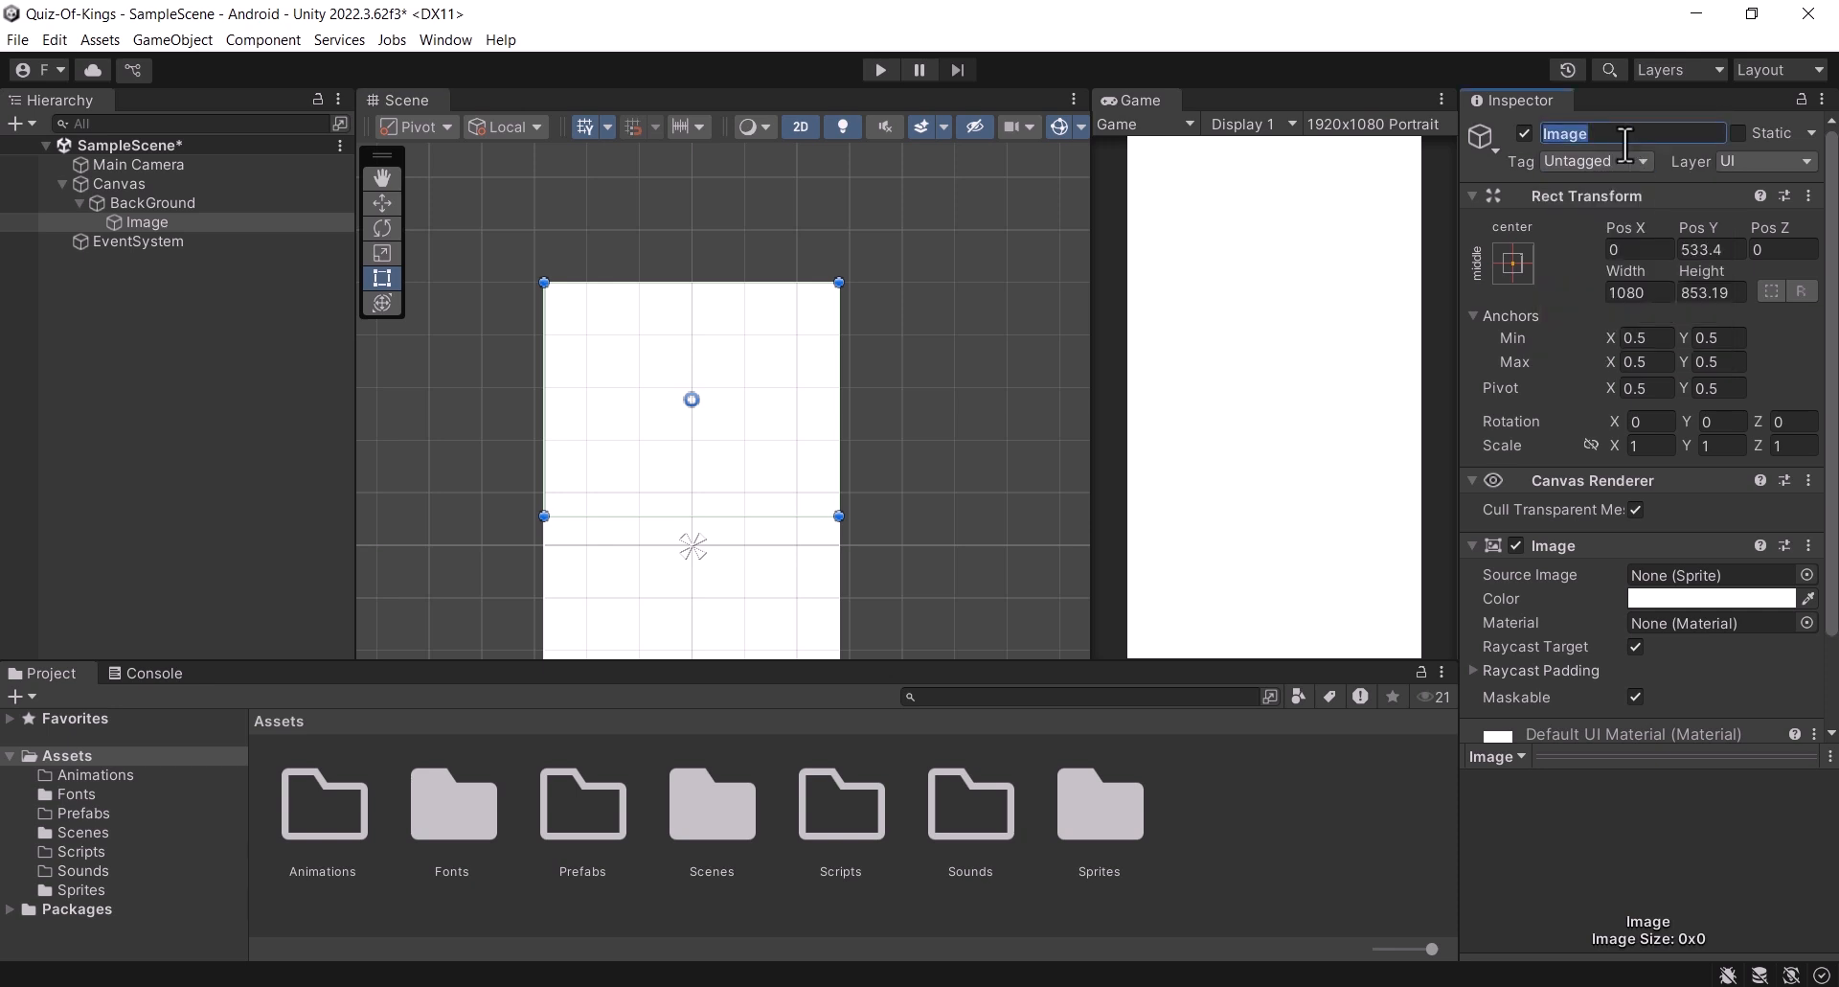
text(Up)
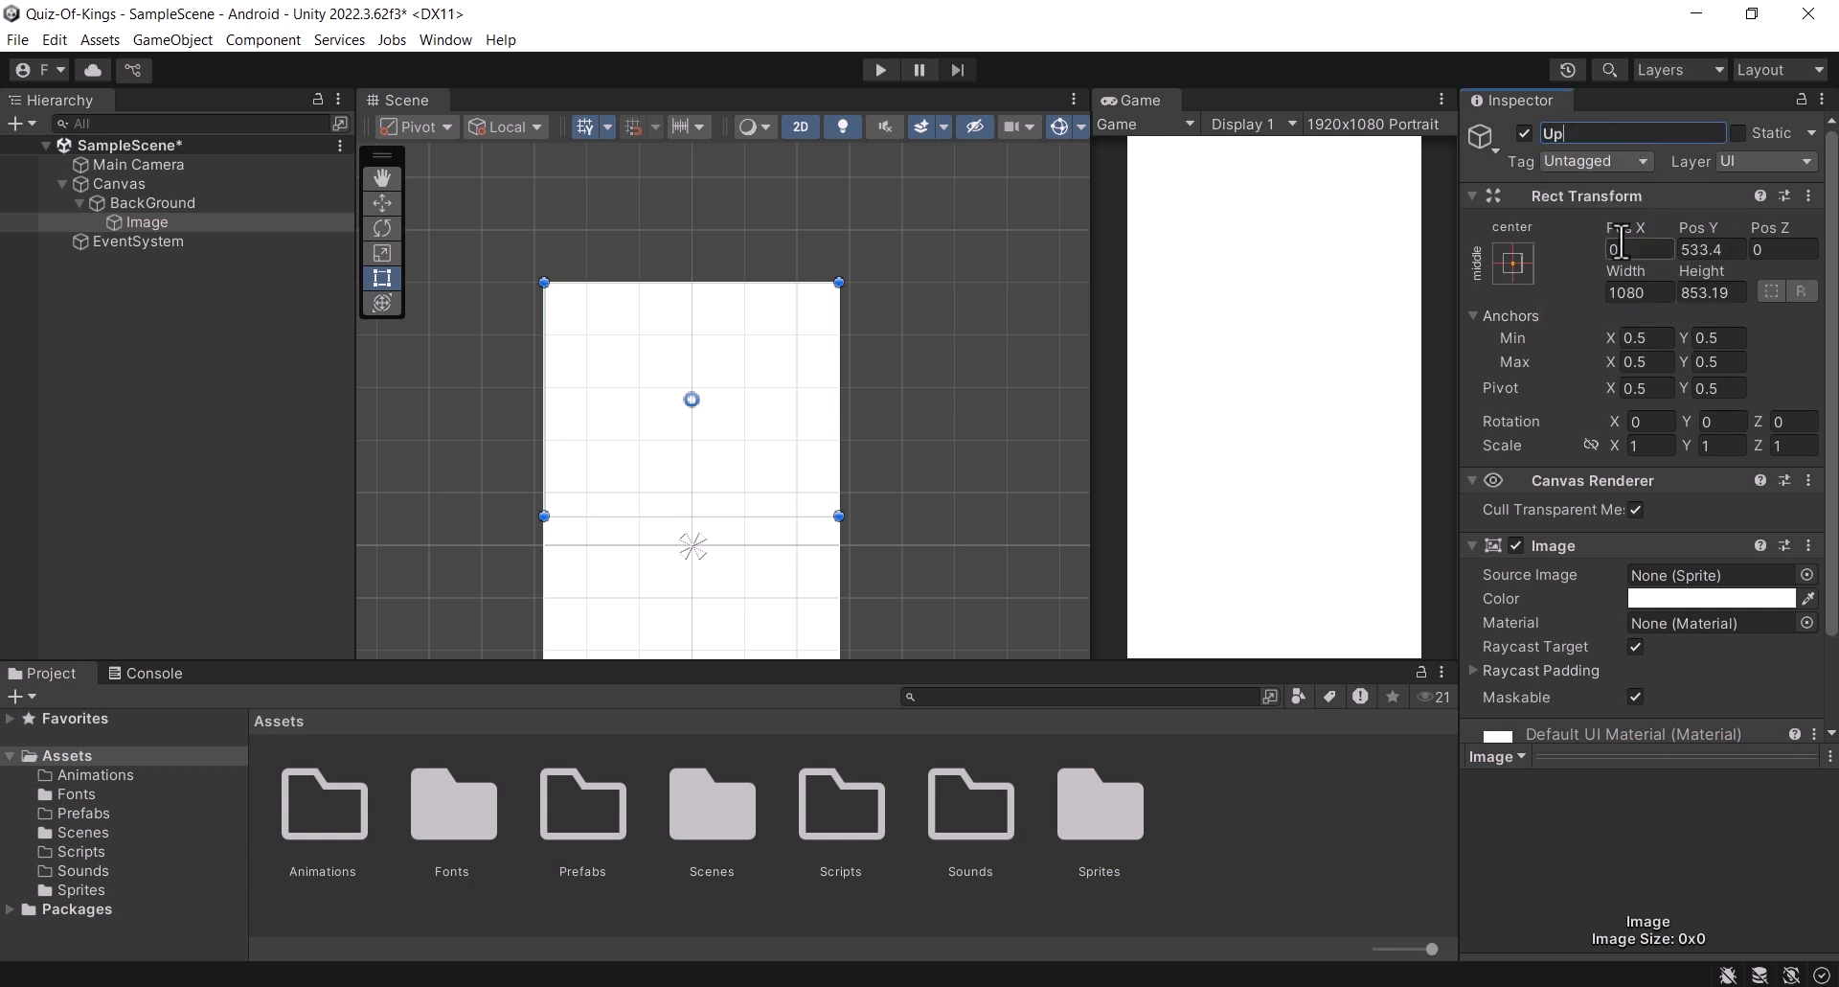
text(x)
key(Return)
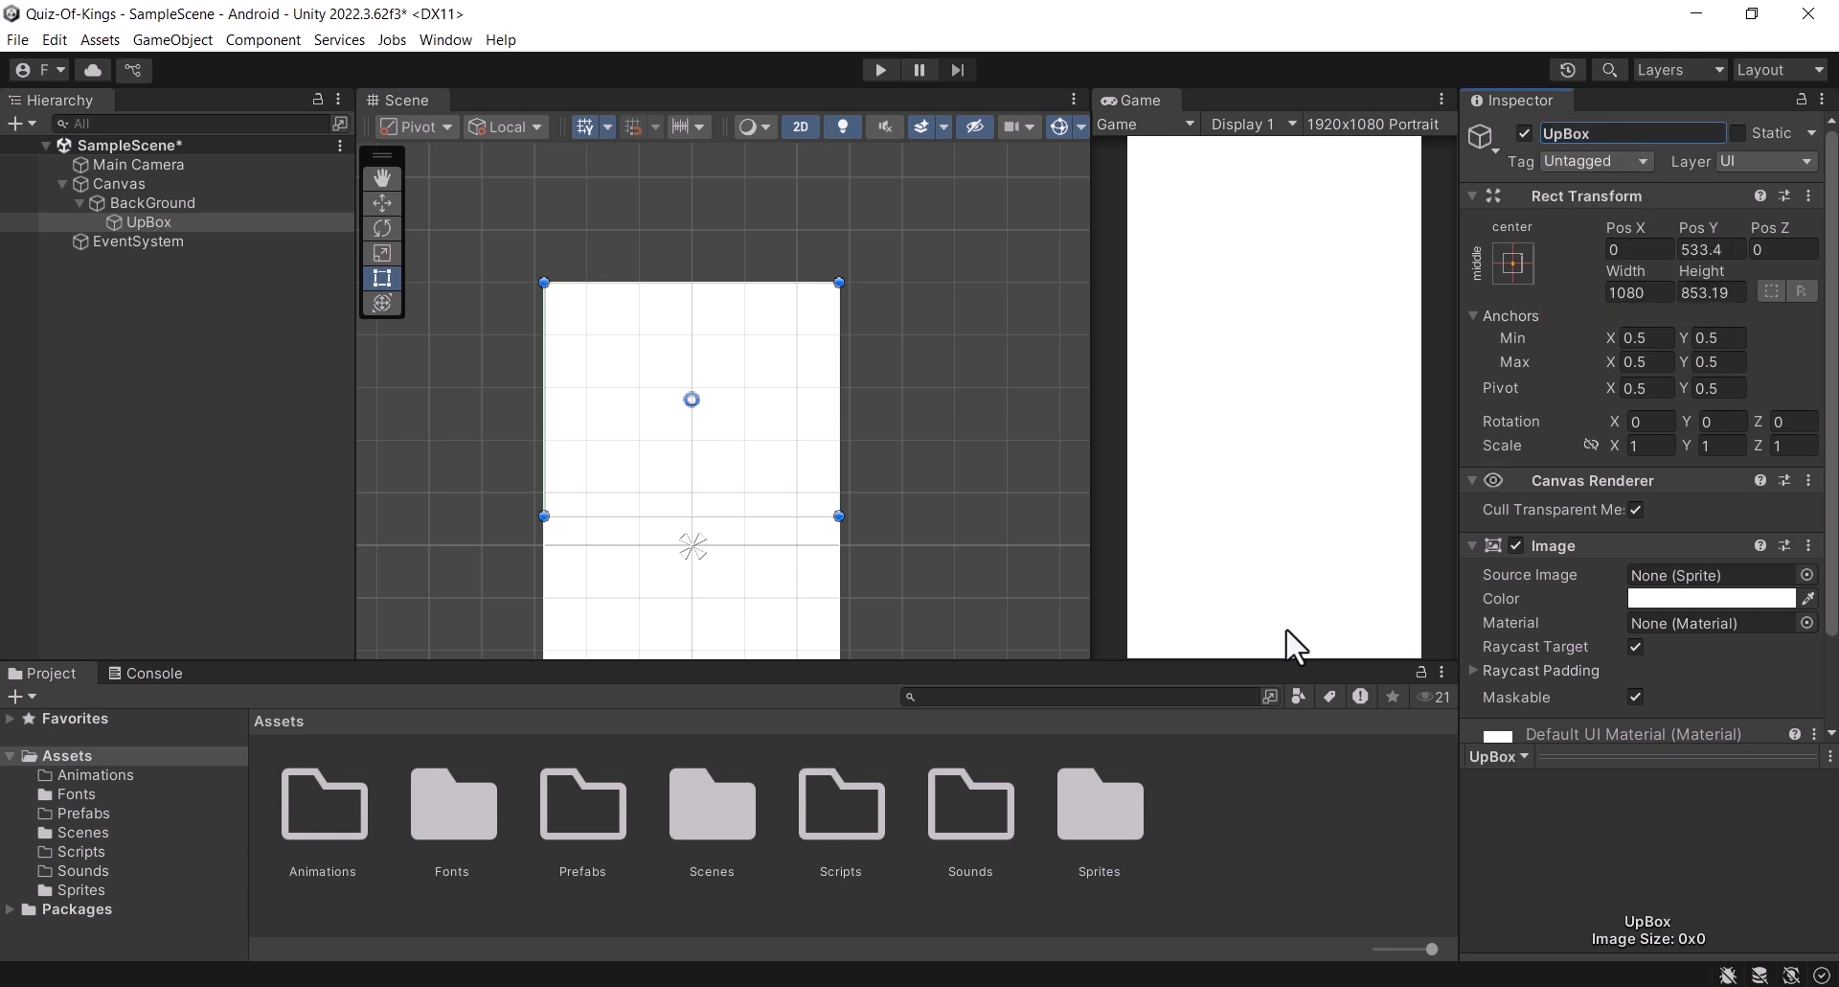
Step: Extend UpBox's lower edge to a height of about 1004 and assign the Untitled-1 sprite as its source image
drag(805, 522, 804, 556)
click(1807, 575)
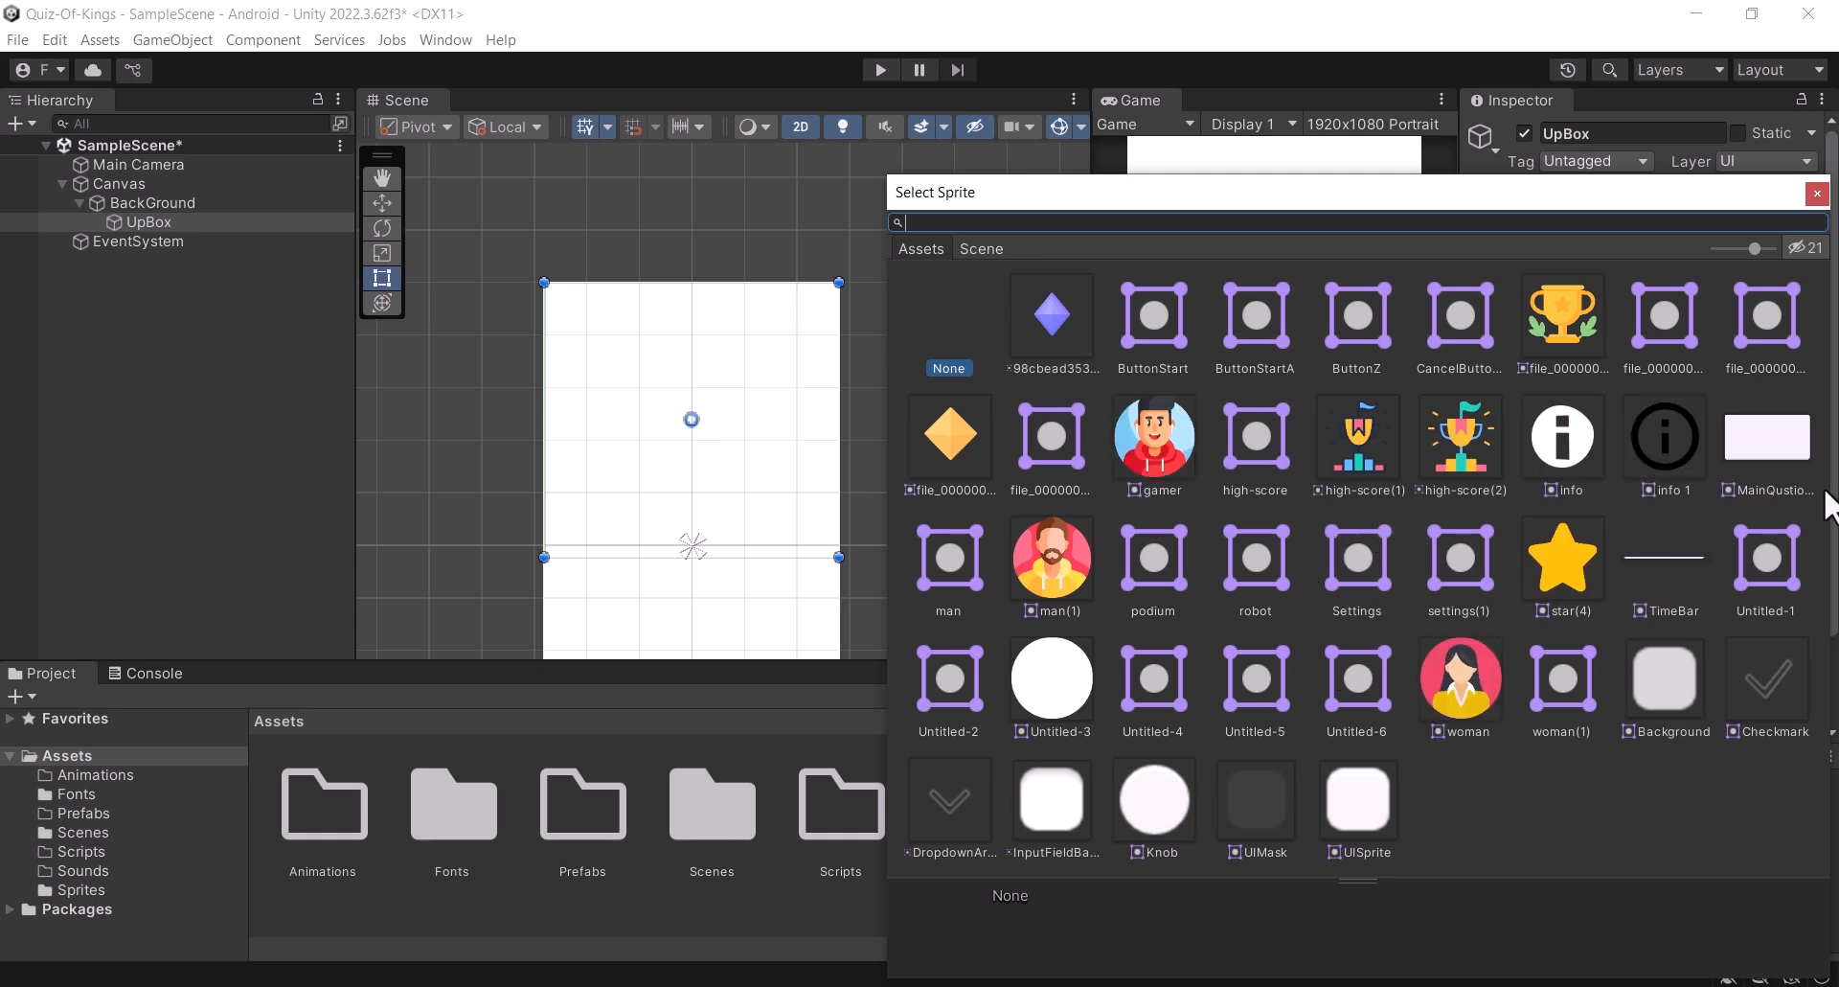
click(1773, 574)
click(1818, 194)
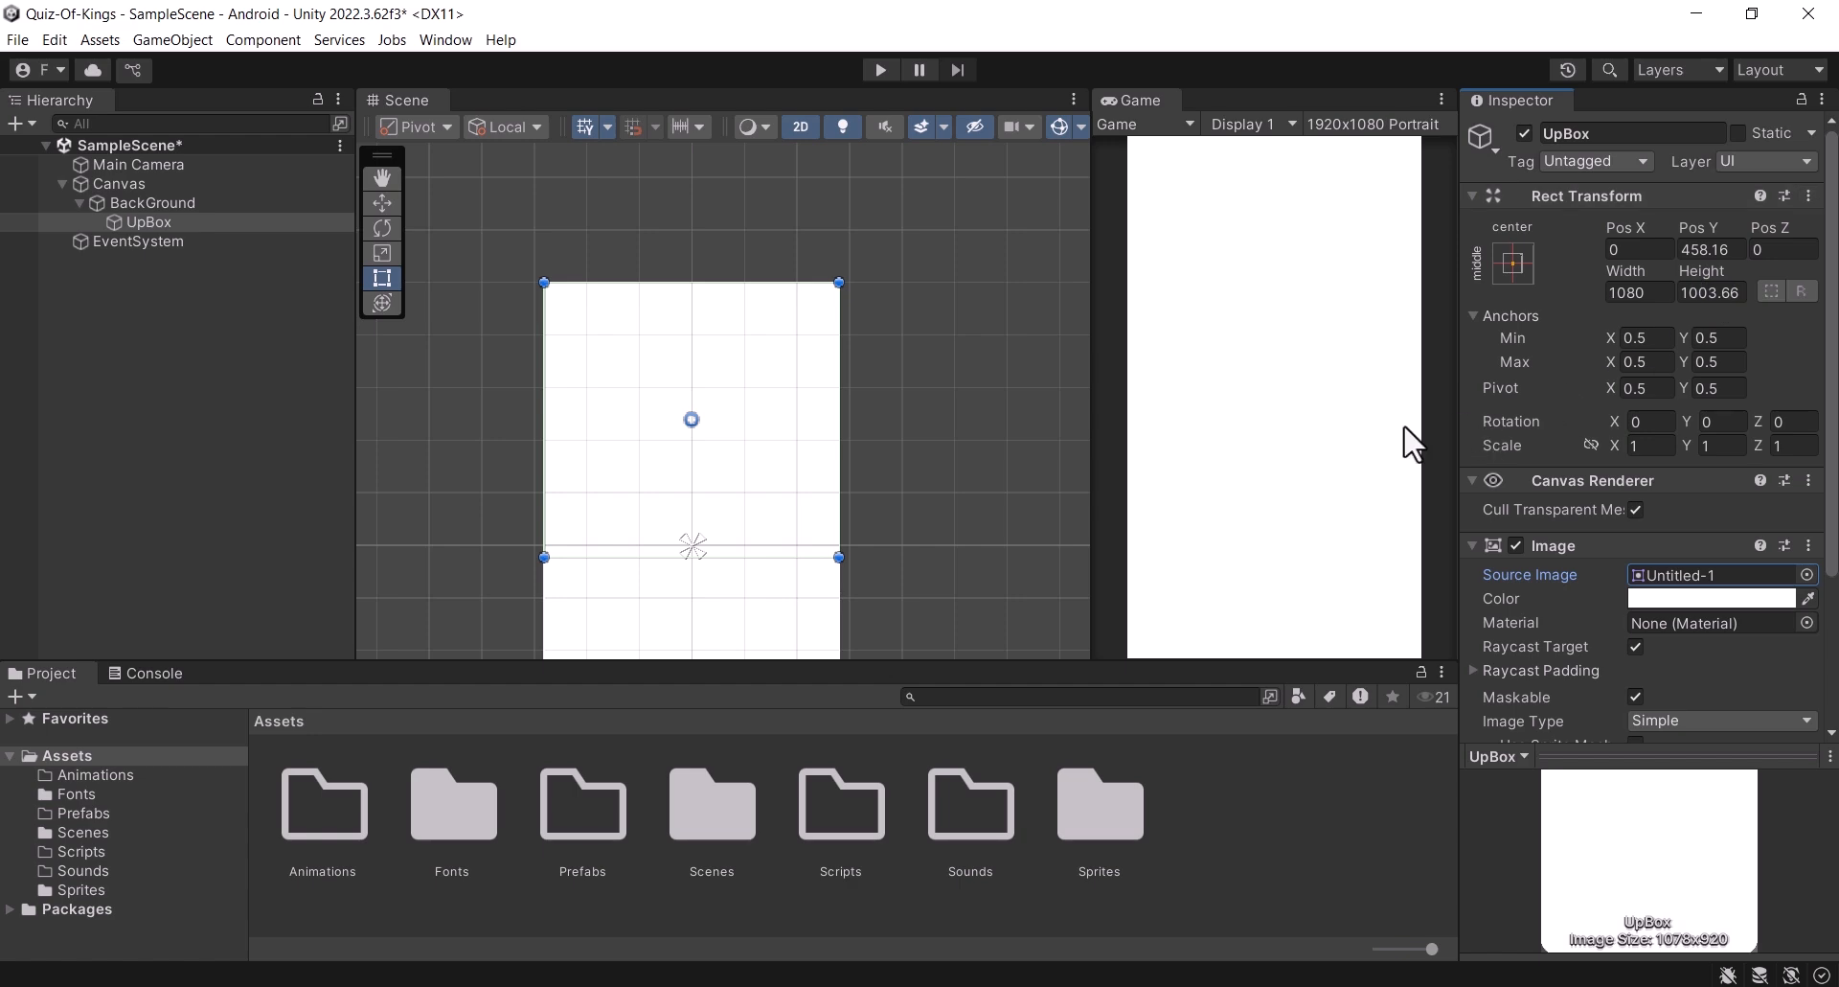
Step: Switch to Notepad to copy the color code eff2fb, and set UpBox's image color in Unity to EFF2FB
click(1690, 596)
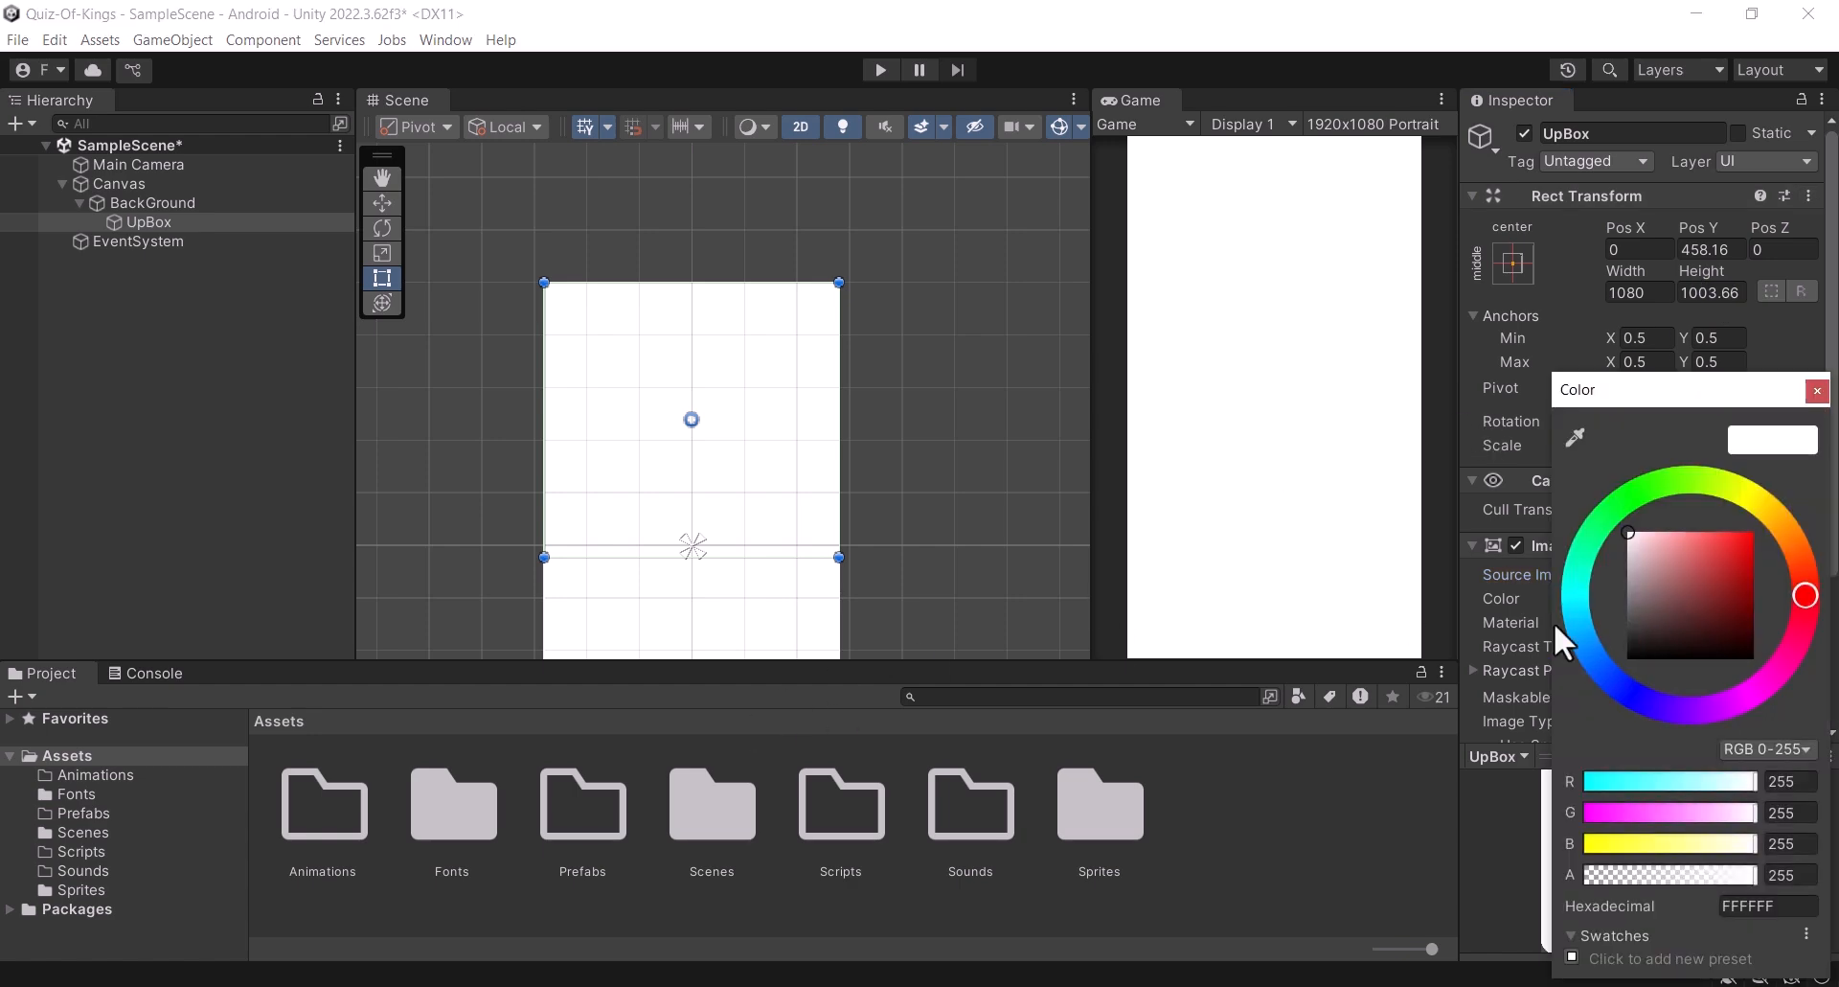
drag(1619, 390, 504, 190)
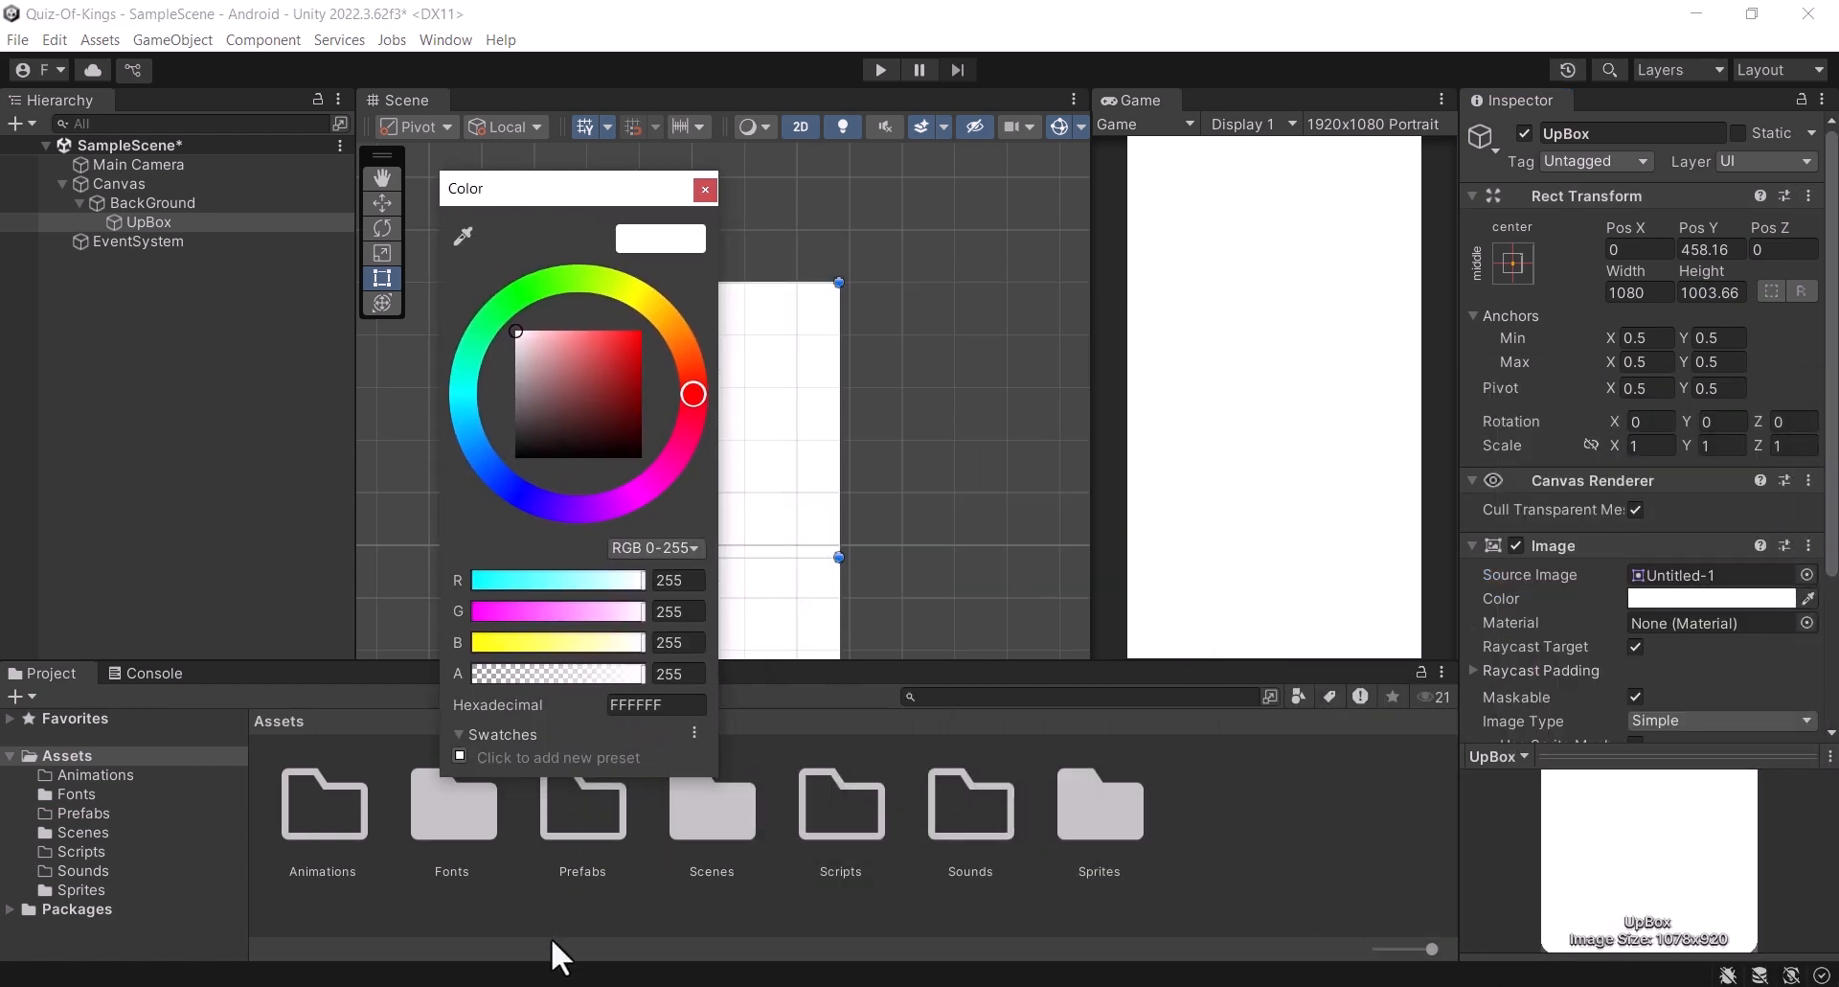
key(alt+Tab)
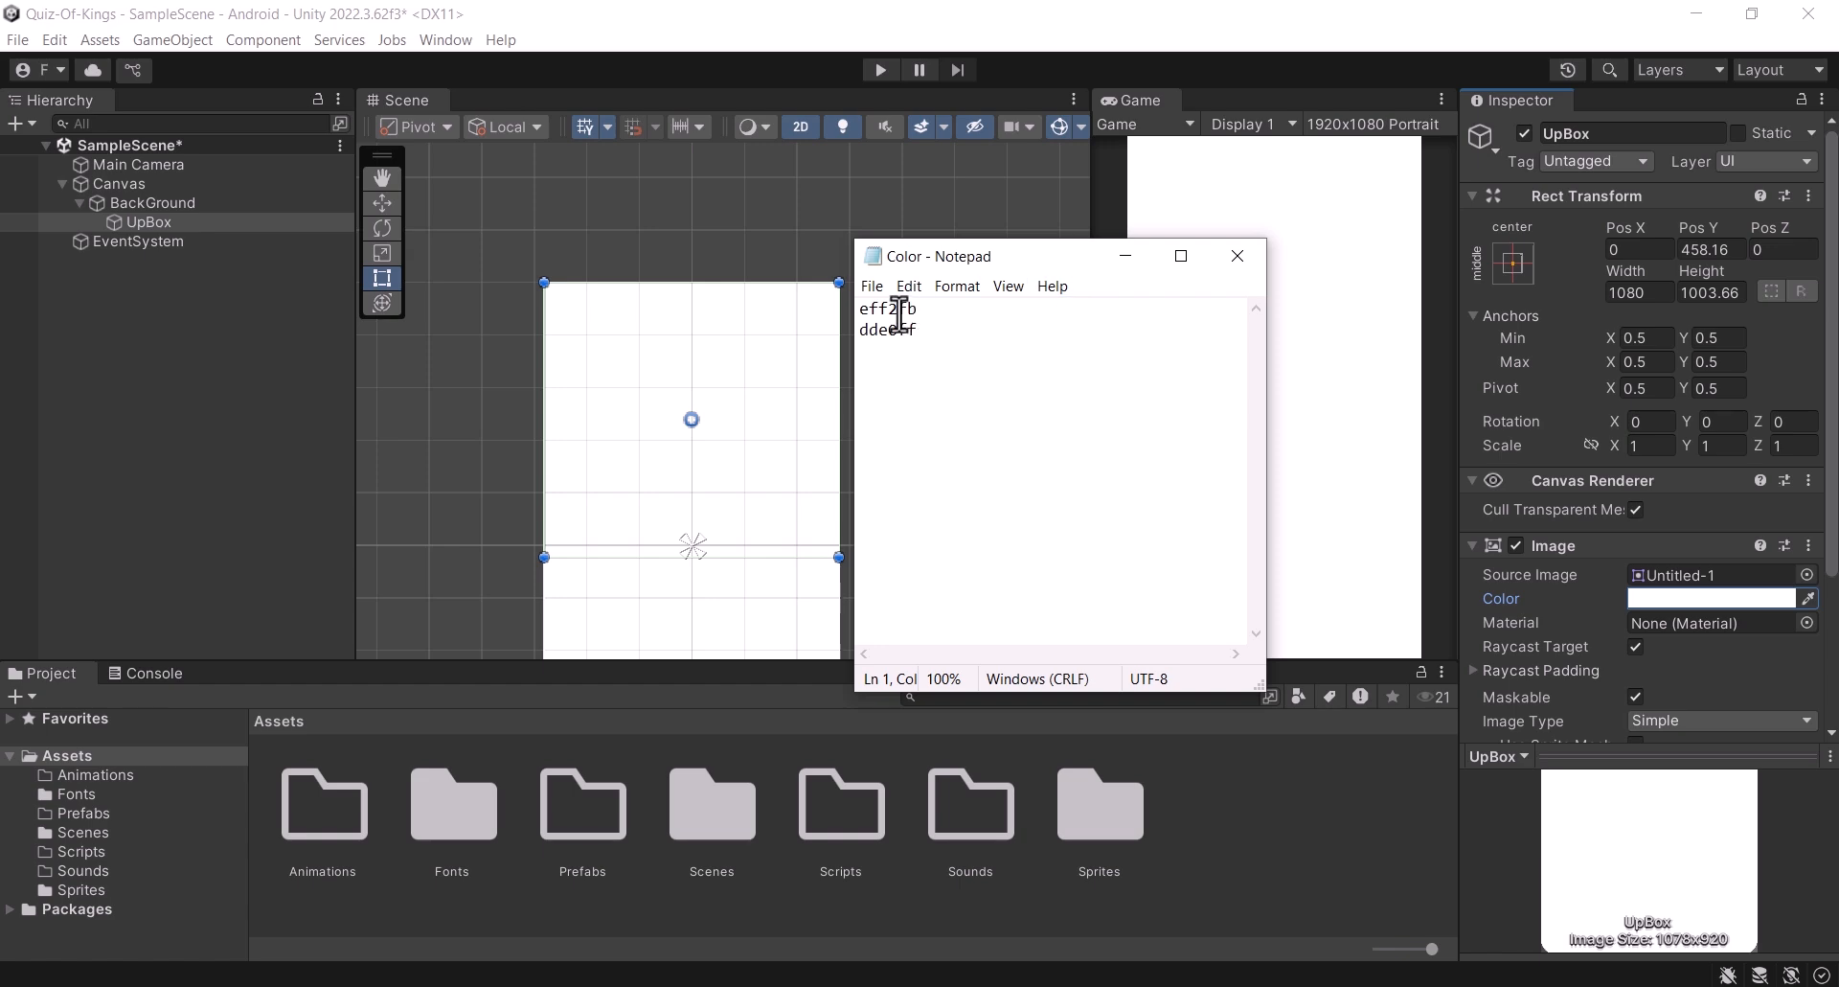
double_click(899, 310)
click(1126, 256)
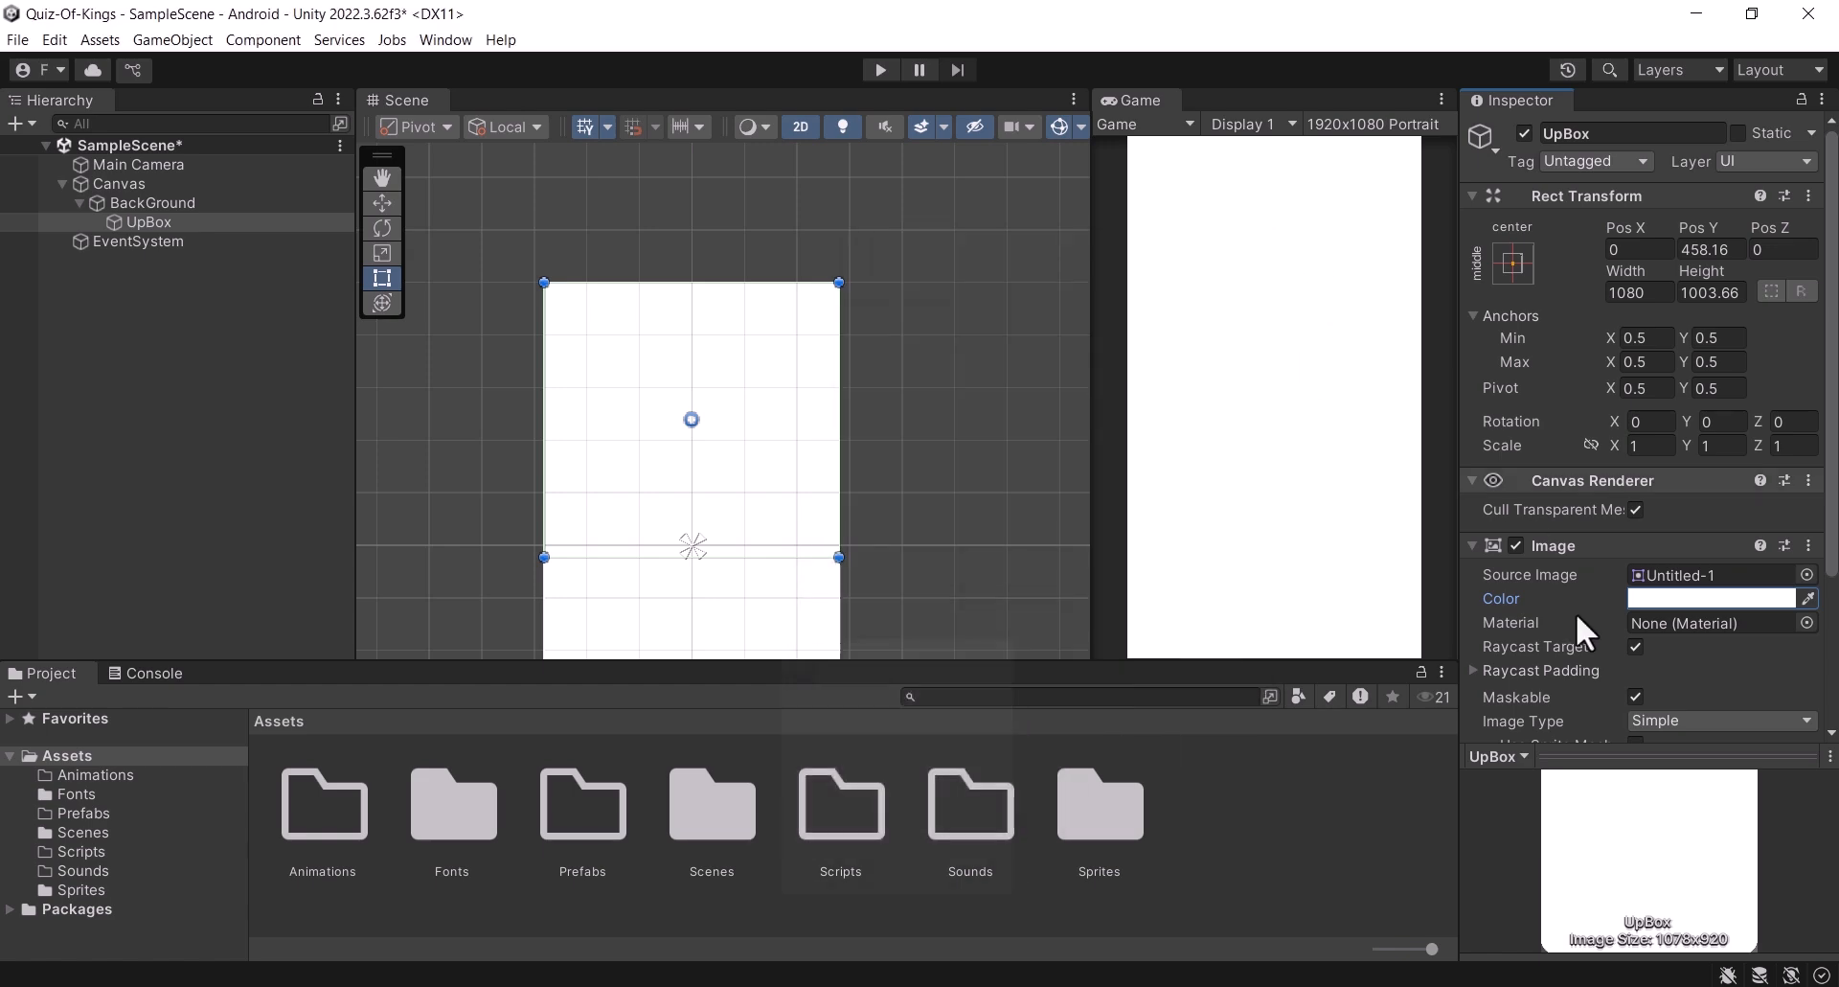
click(1680, 594)
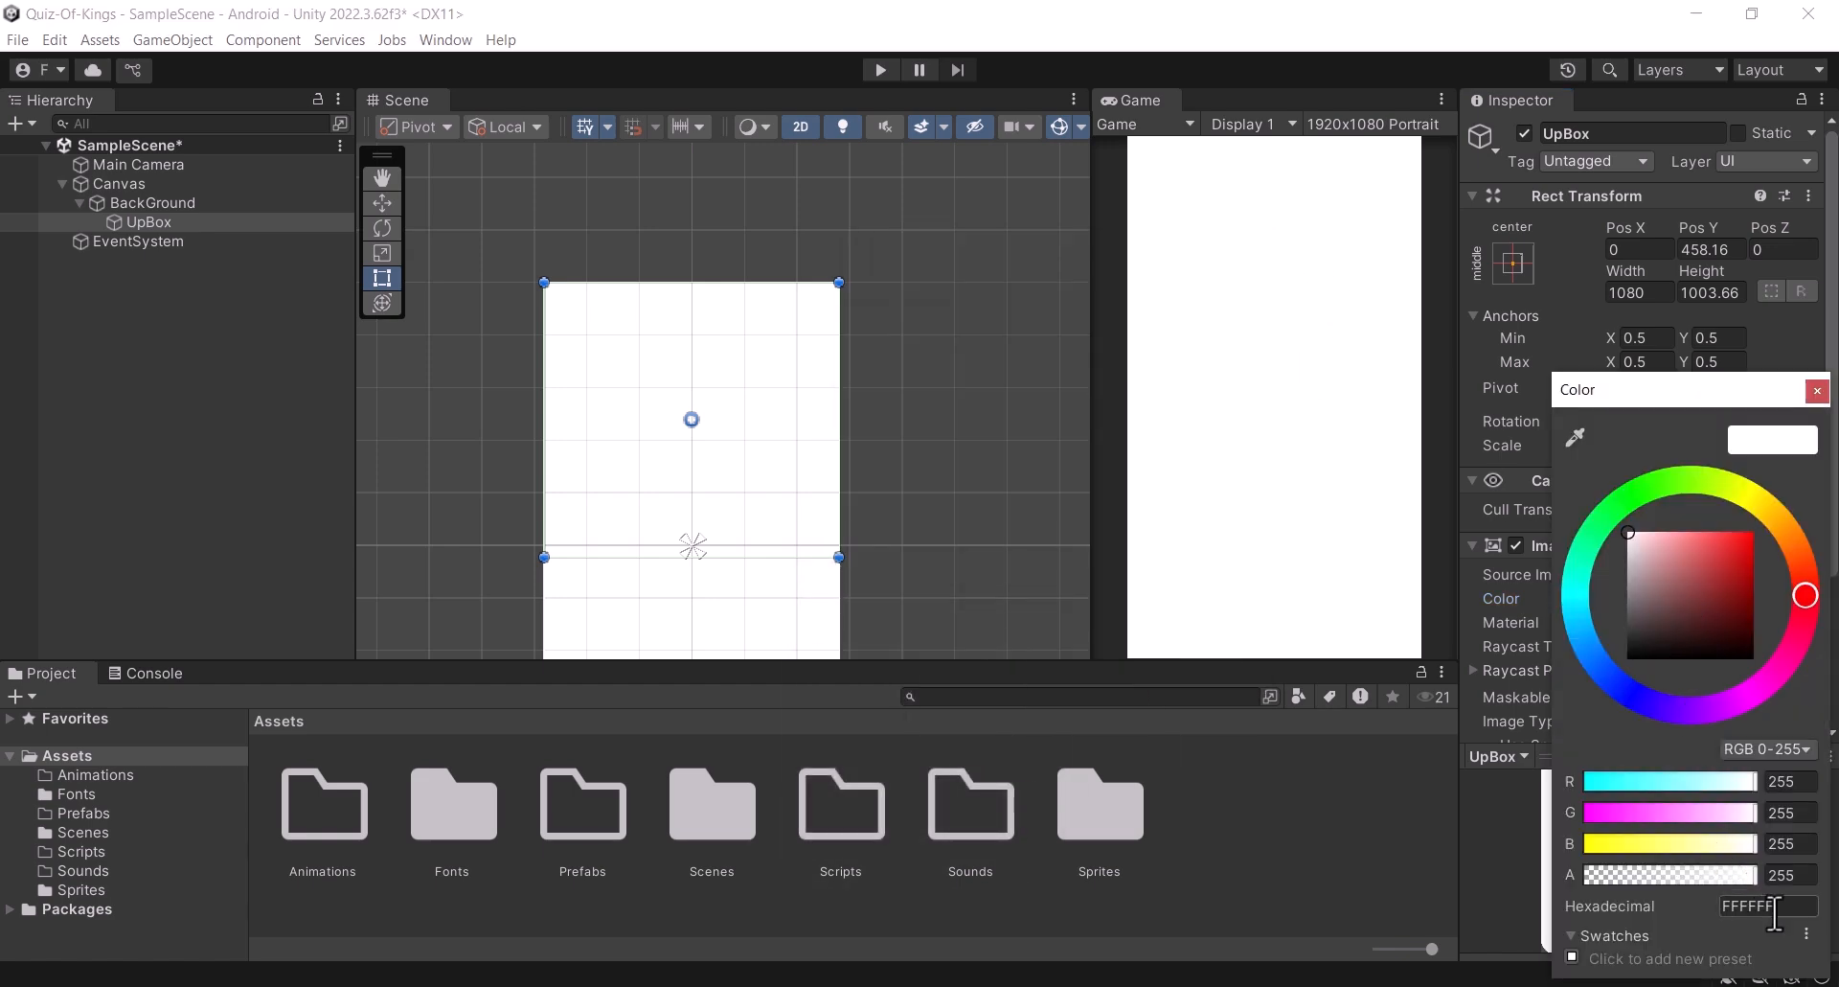
text(EFF2FB)
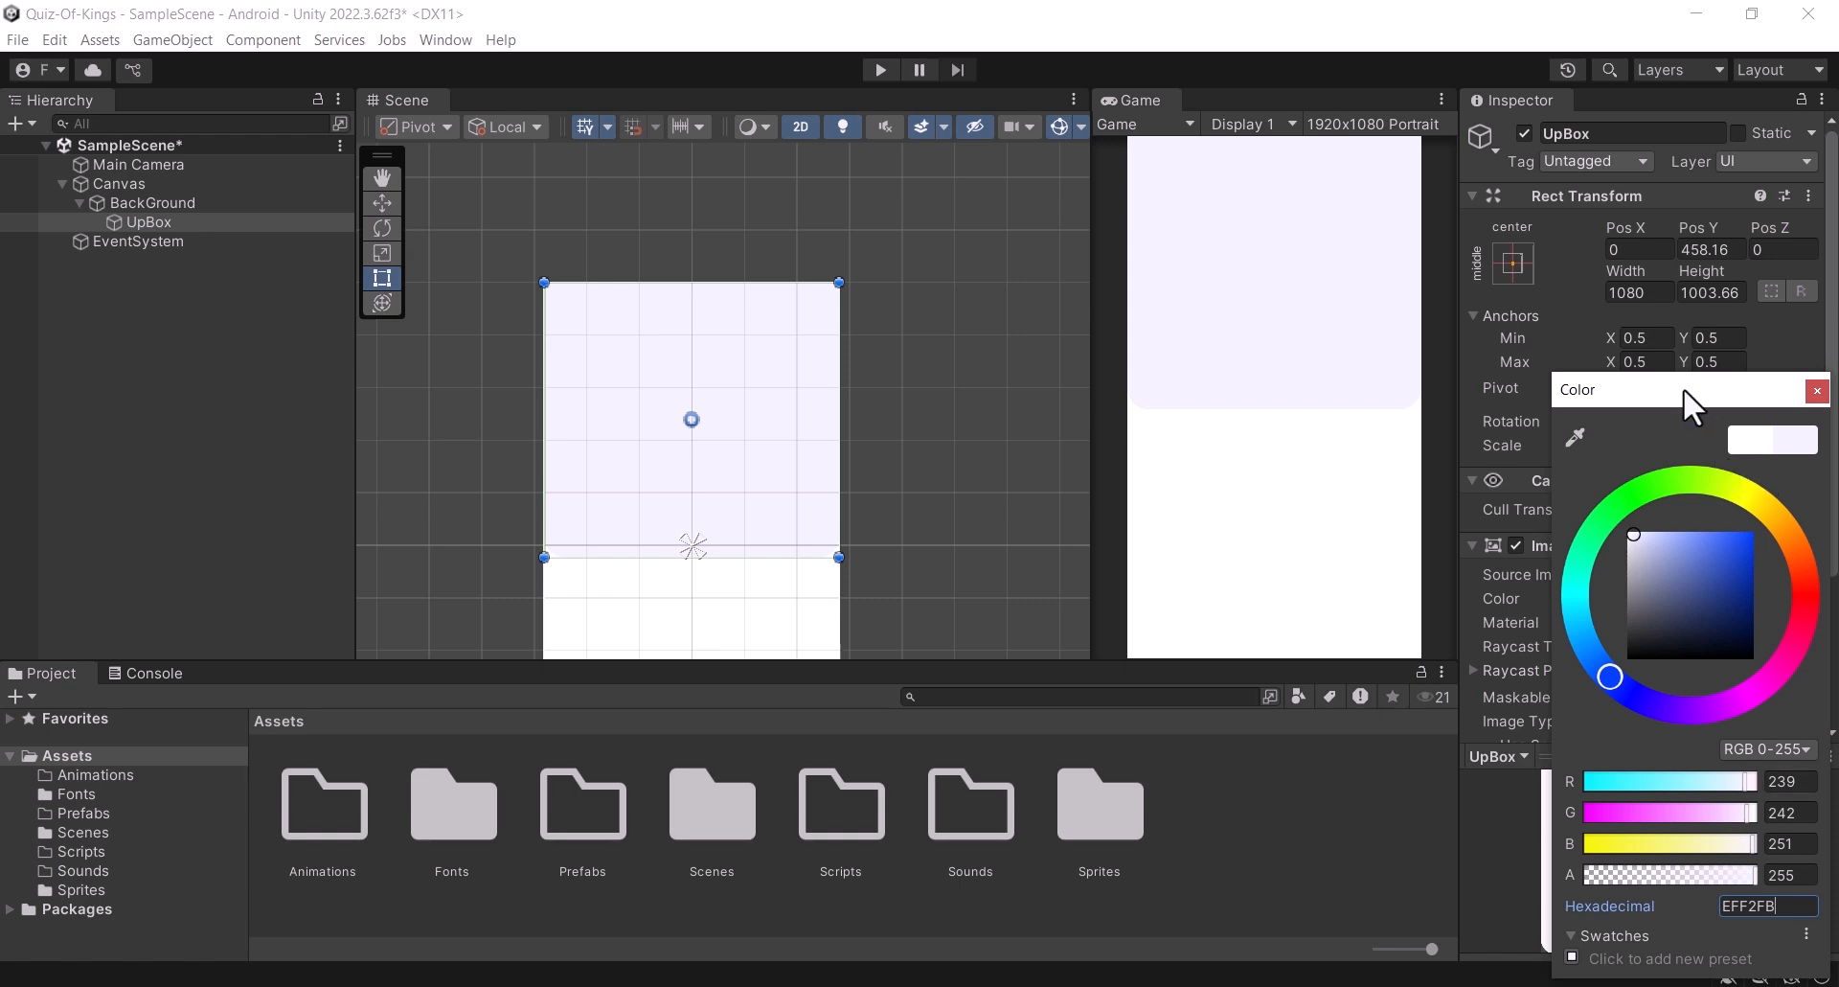
drag(1682, 387, 459, 182)
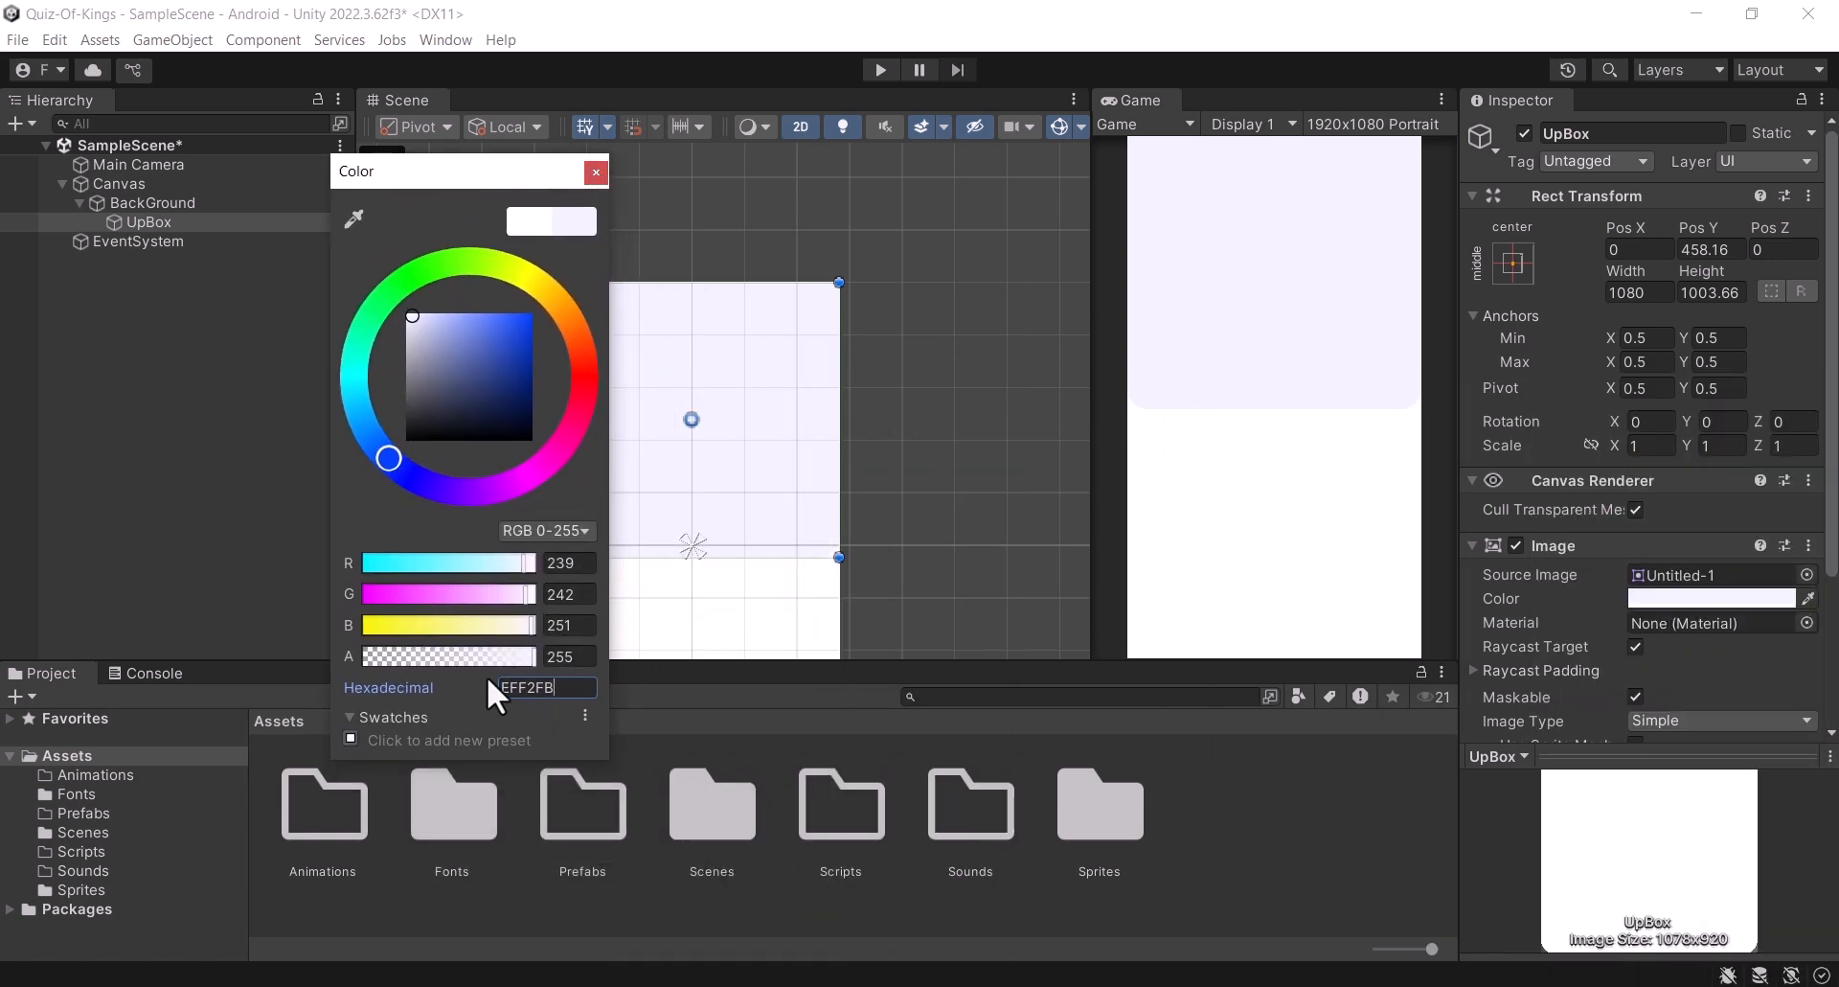
click(597, 172)
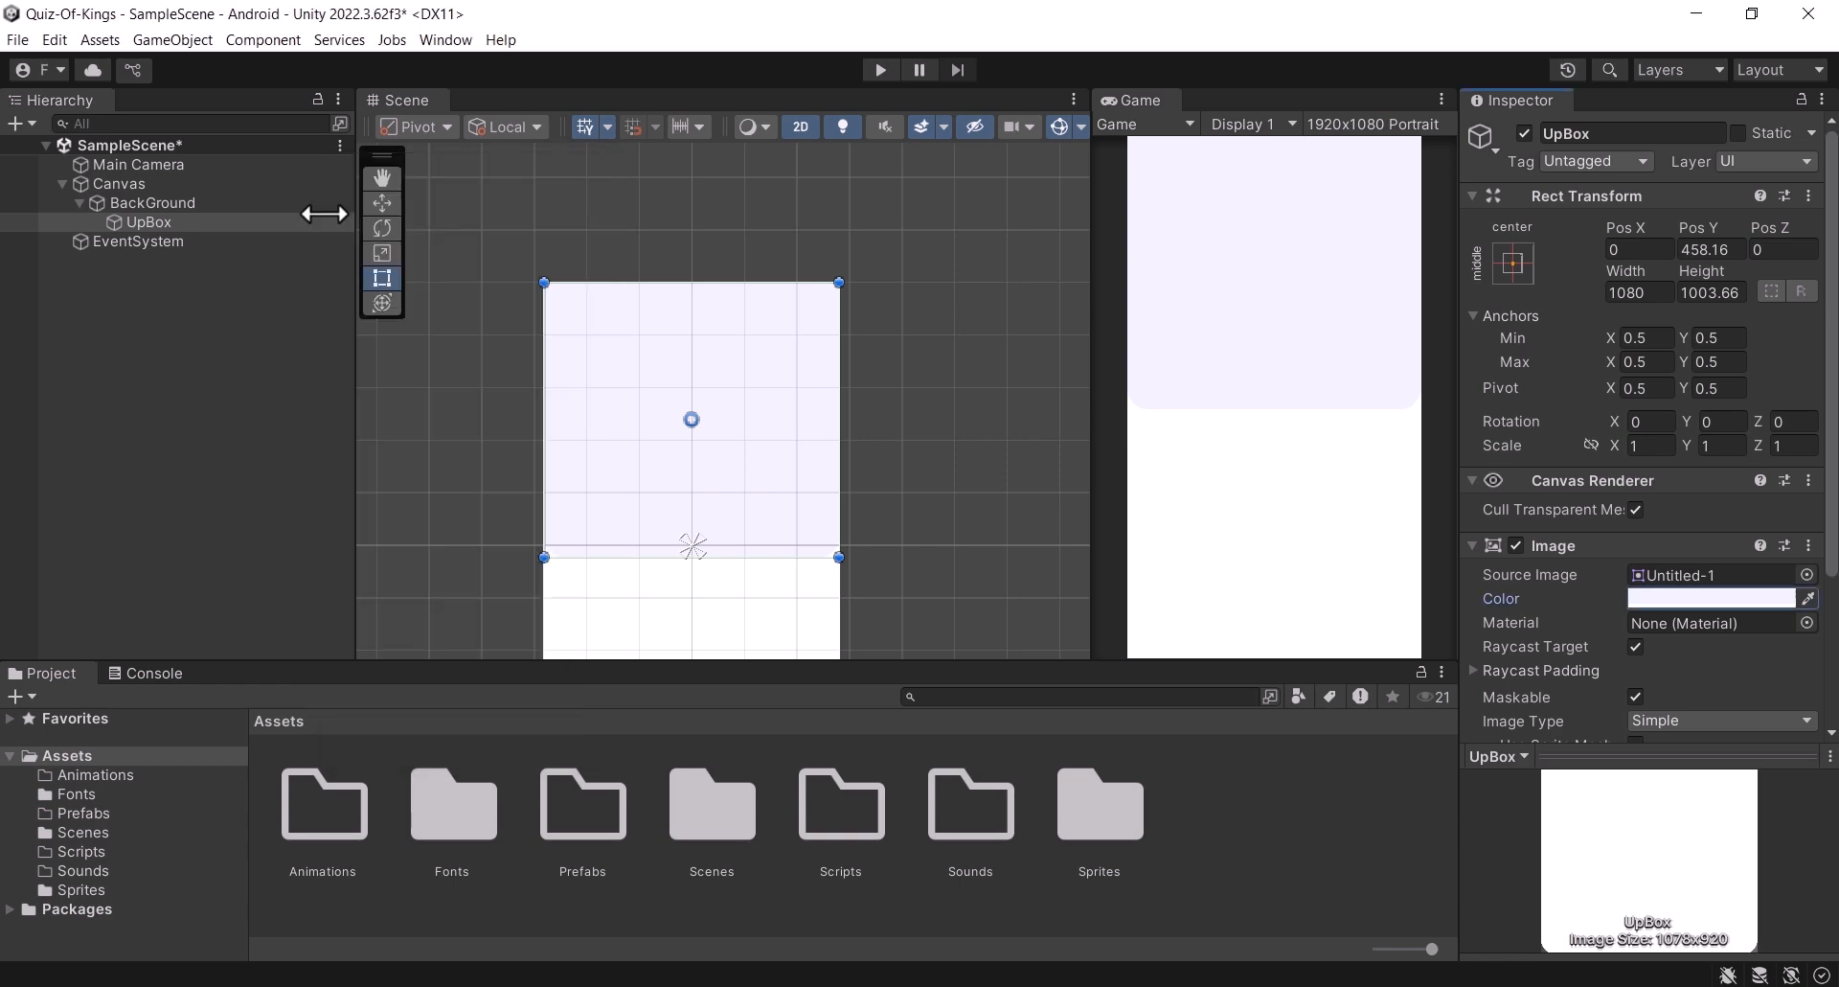
Step: Add a TextMeshPro button as a child of UpBox and import the TMP Essentials resources
right_click(166, 216)
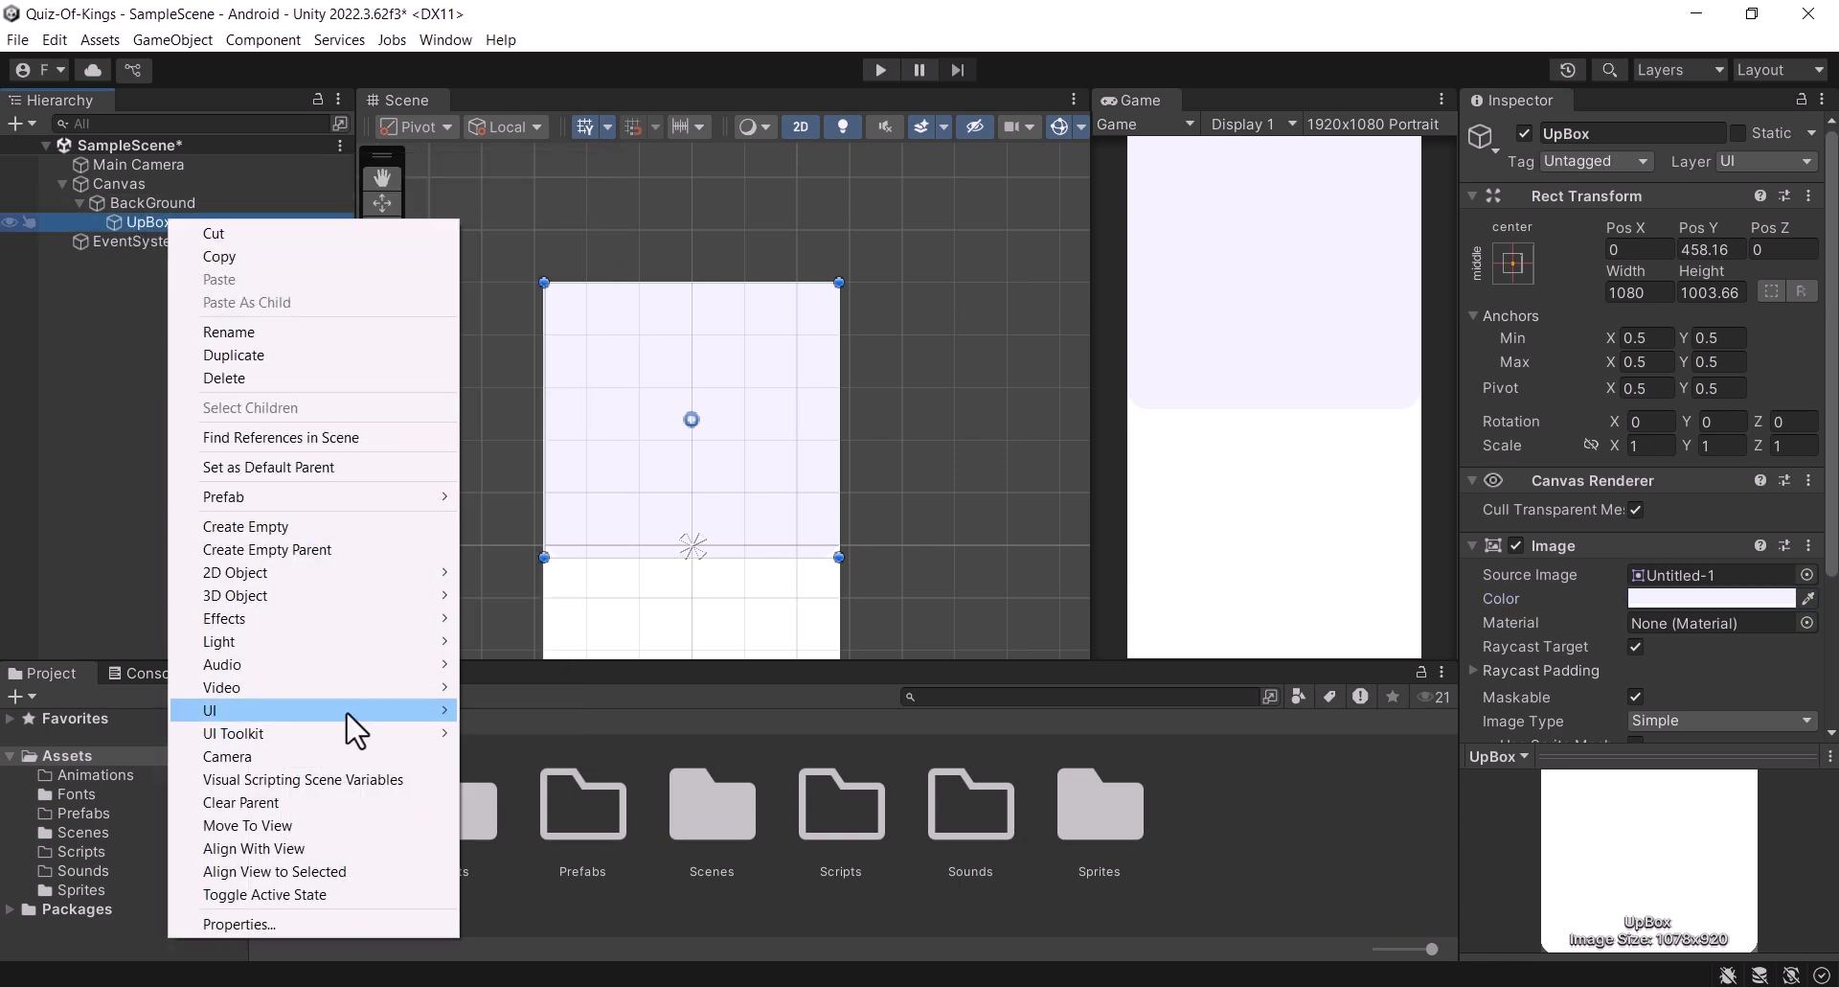
mouse_move(355, 746)
mouse_move(341, 712)
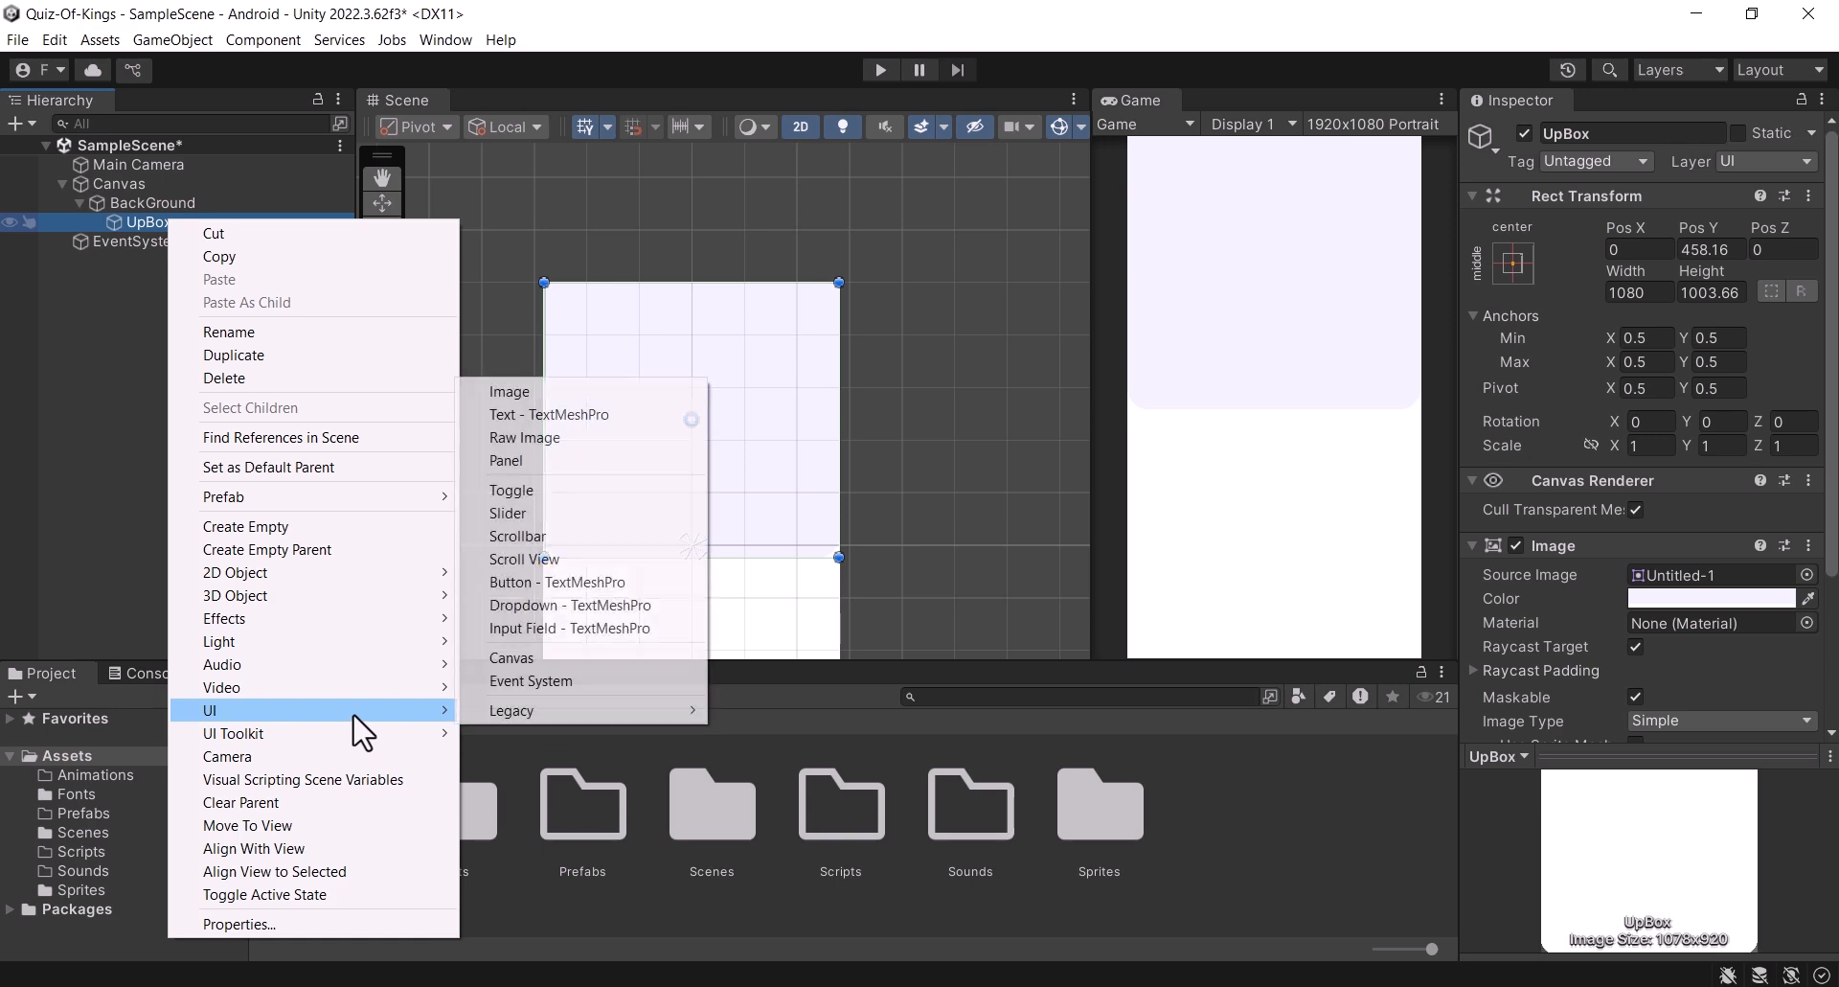
click(622, 582)
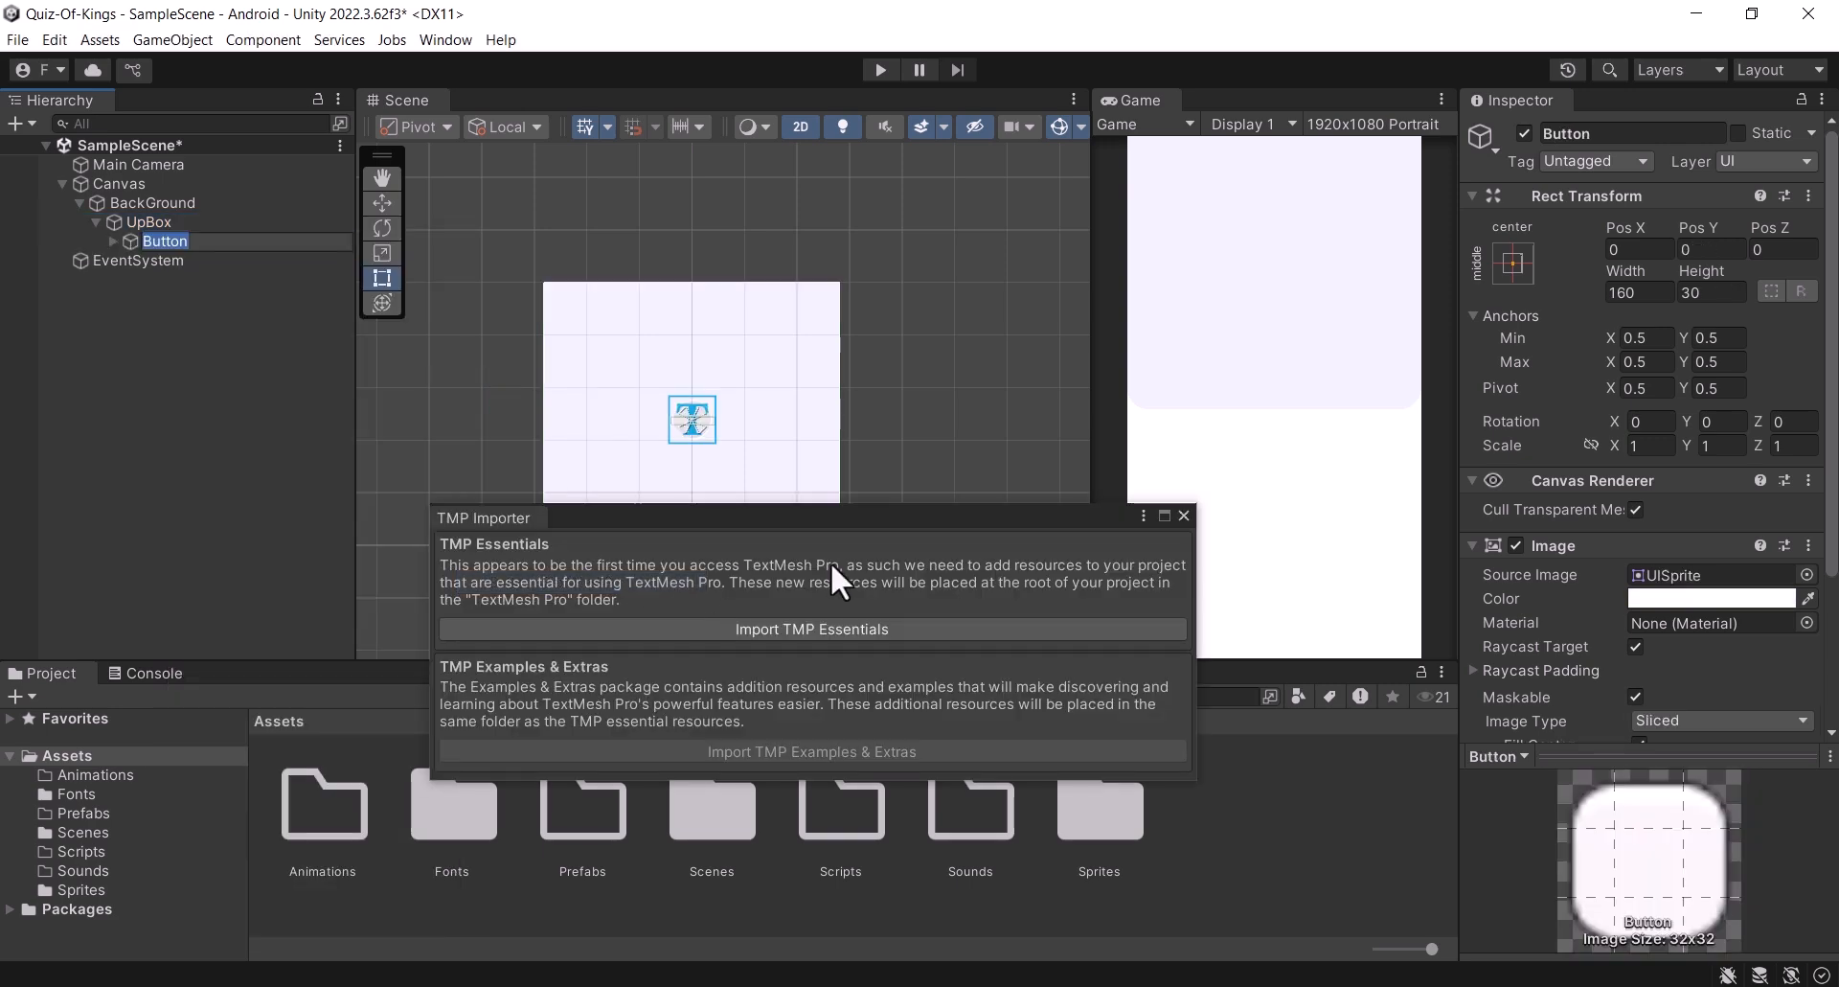
click(821, 630)
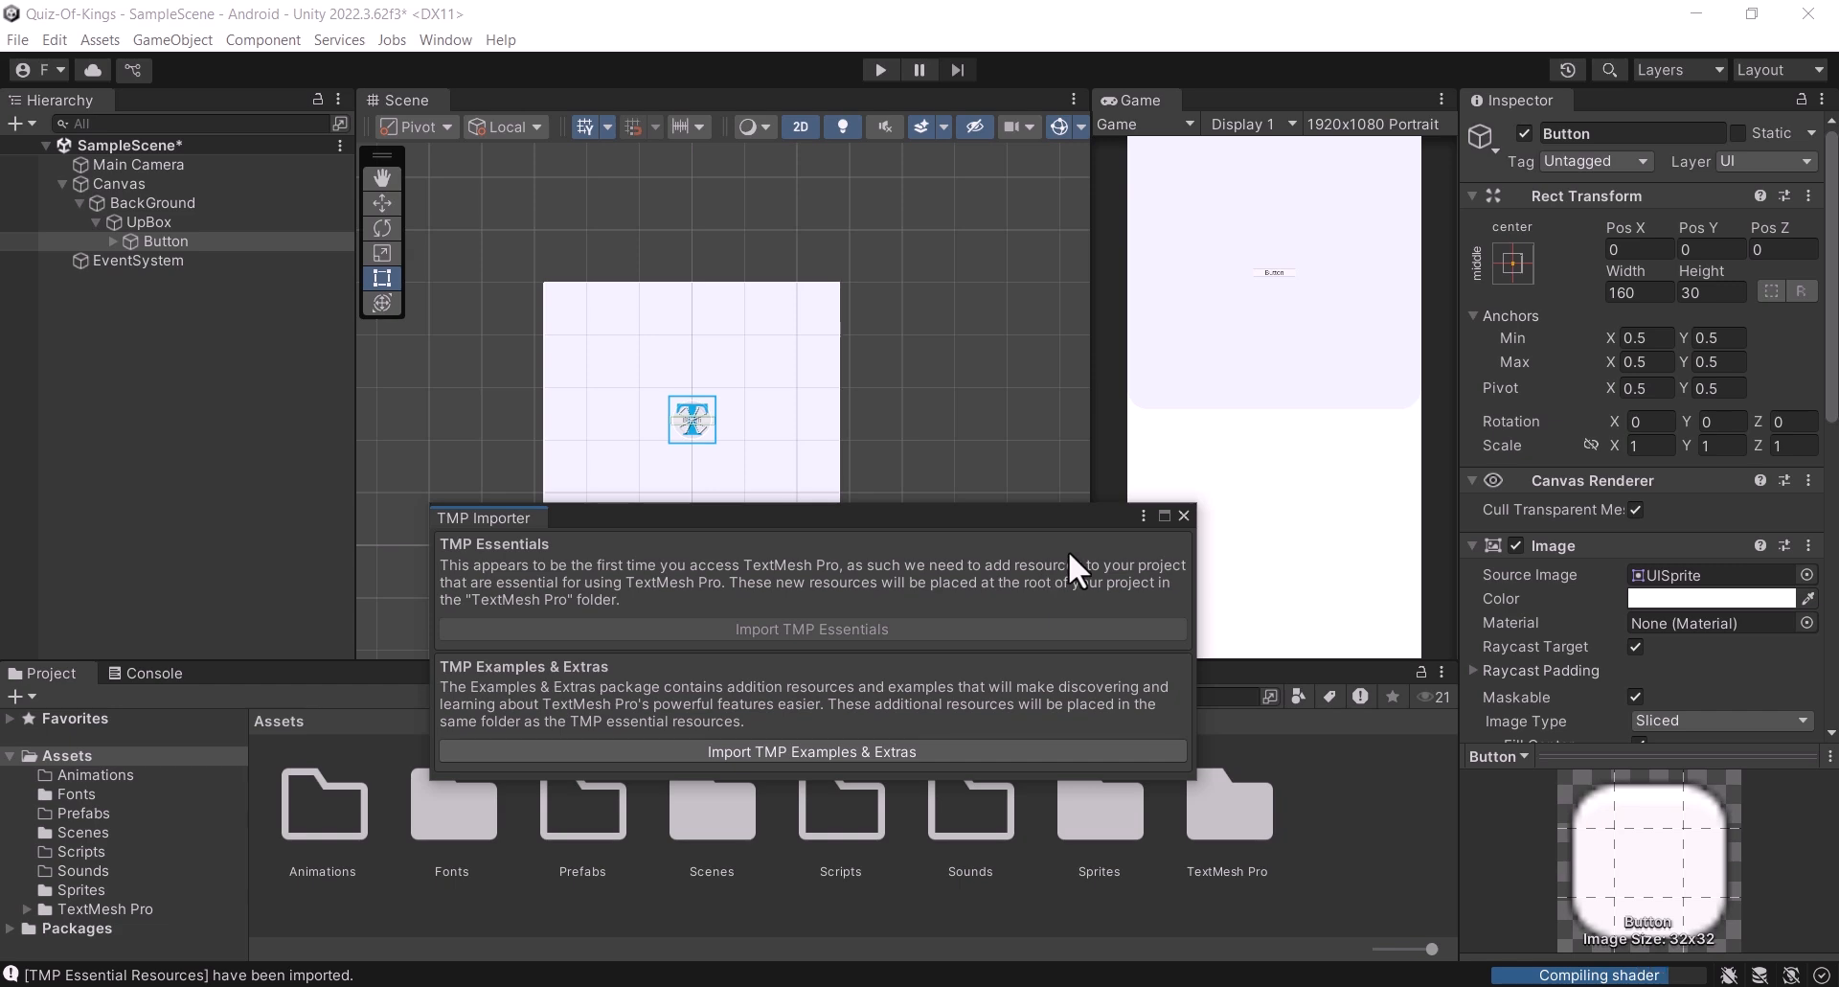
click(1184, 515)
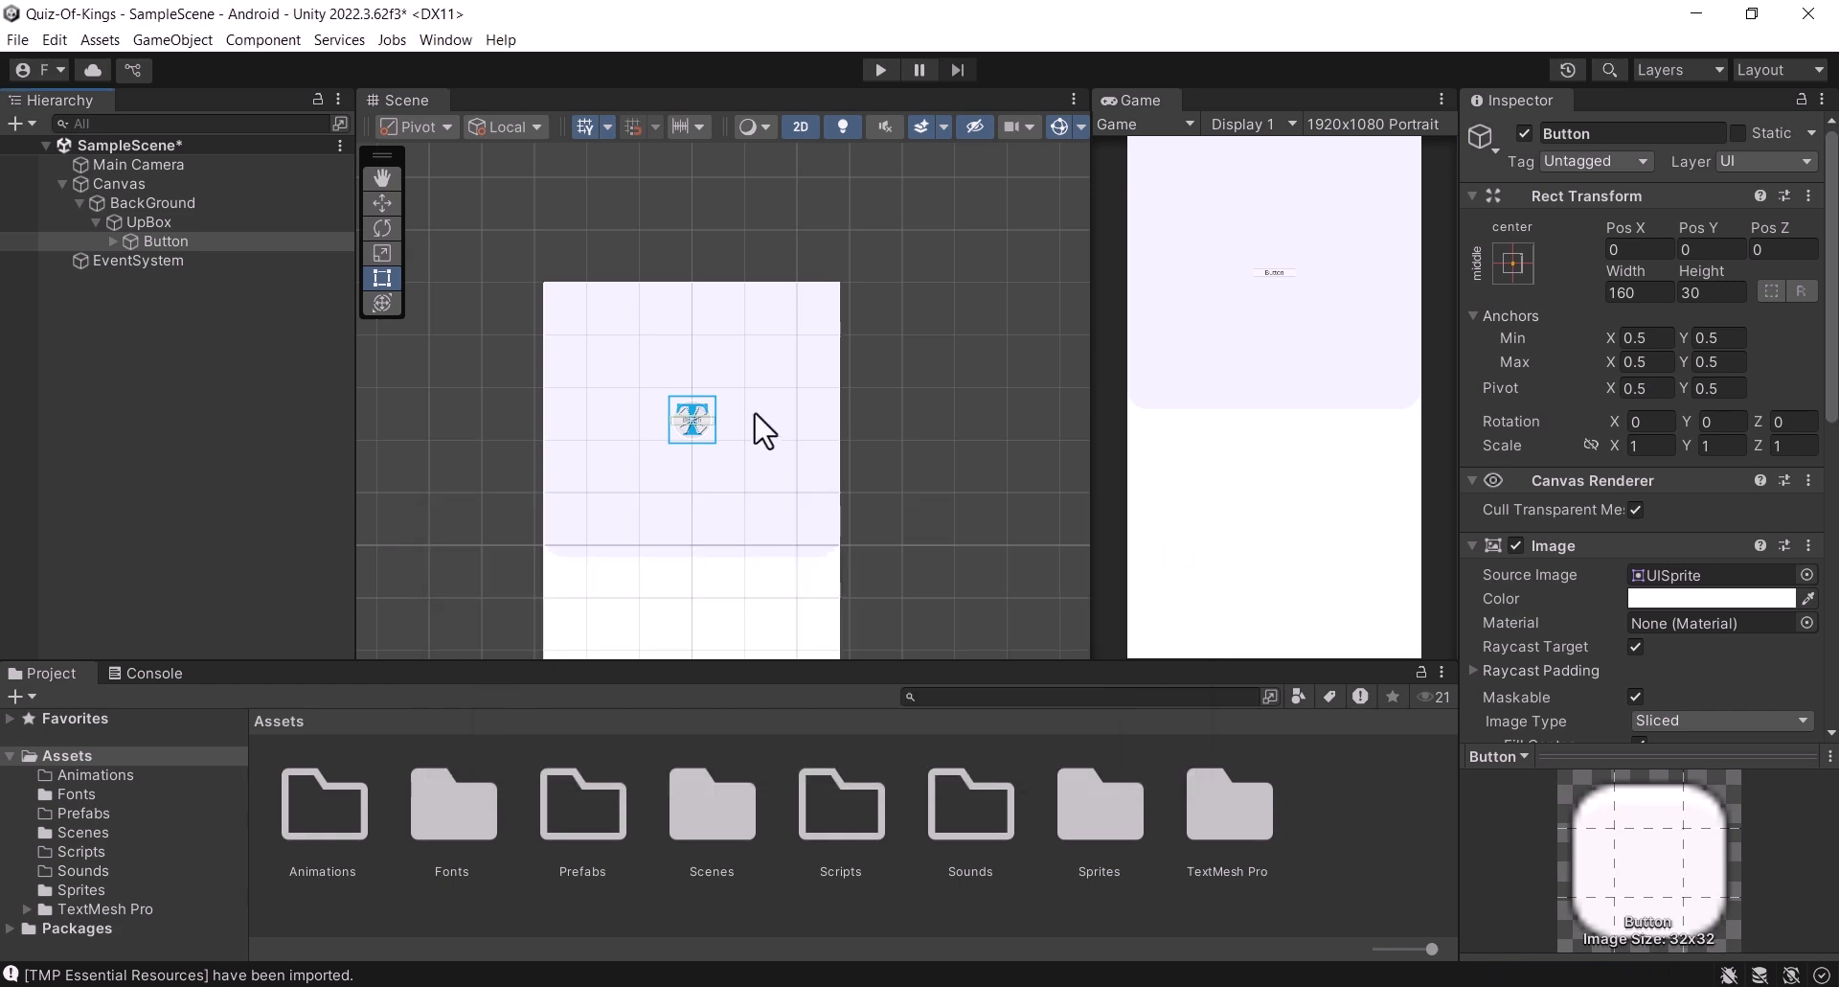
Step: Rename UpBox's new button as HighScoreGame
scroll(699, 475, up, 4)
scroll(706, 474, up, 5)
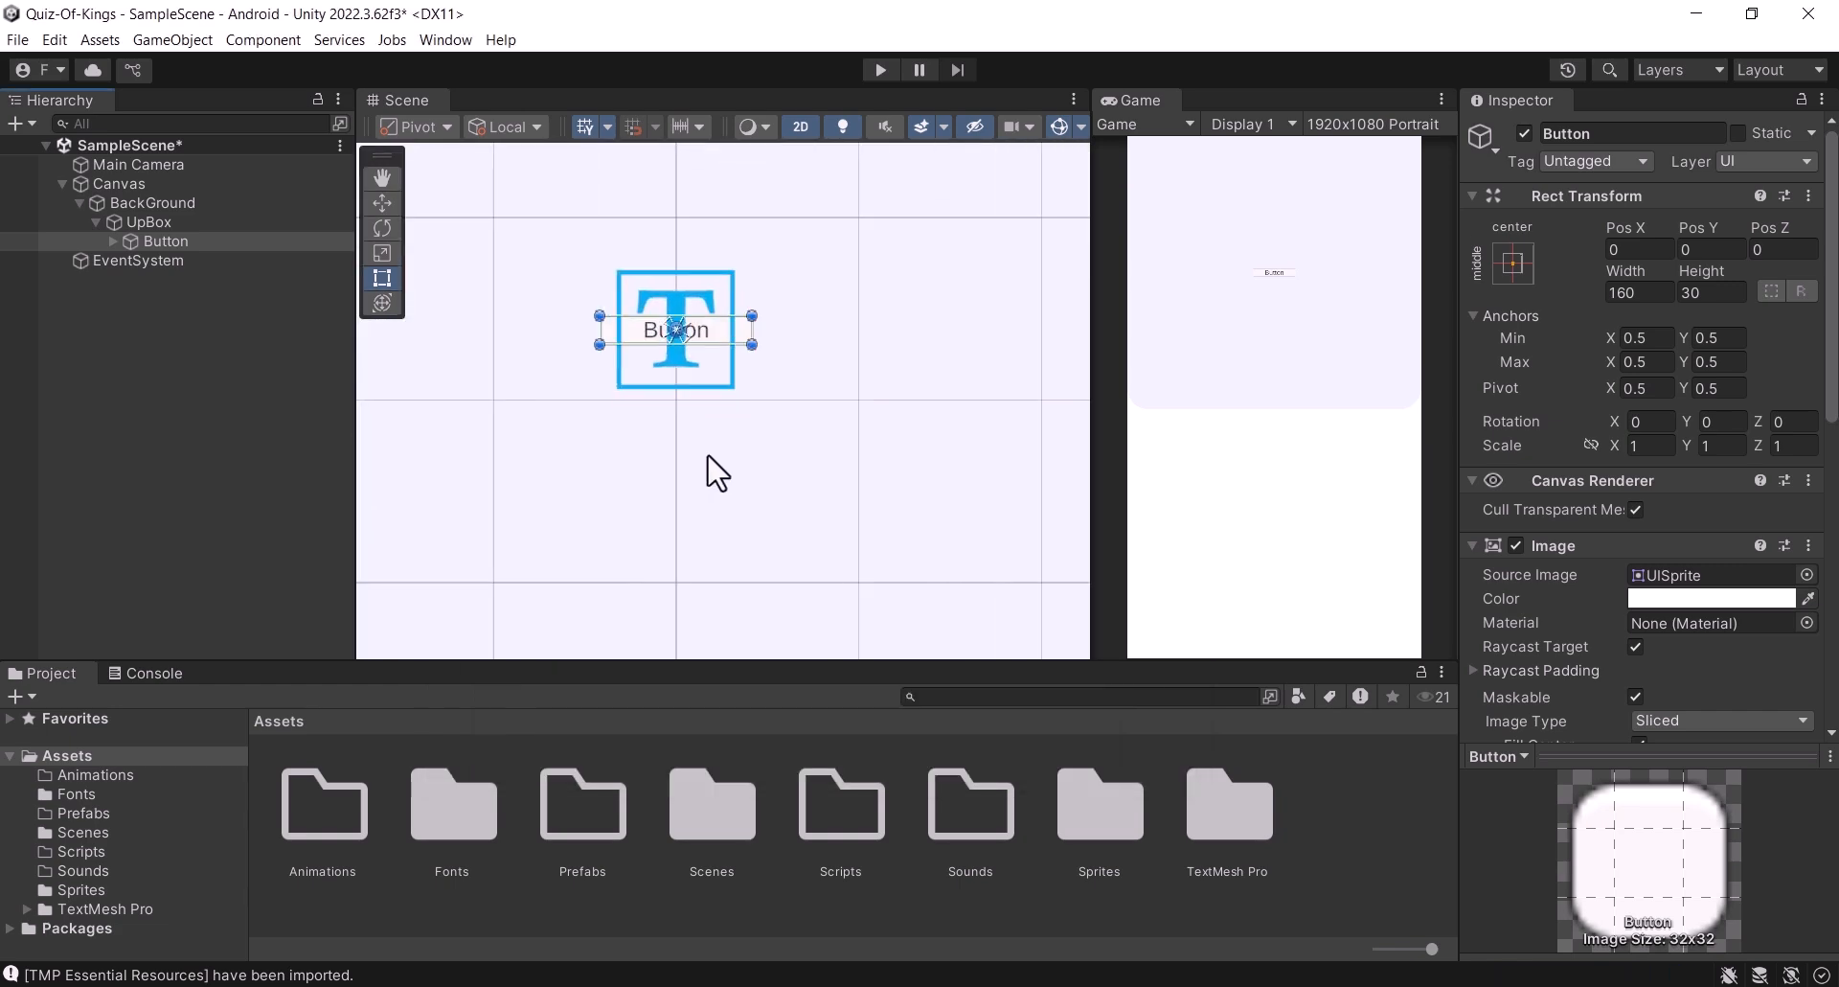
scroll(717, 422, down, 2)
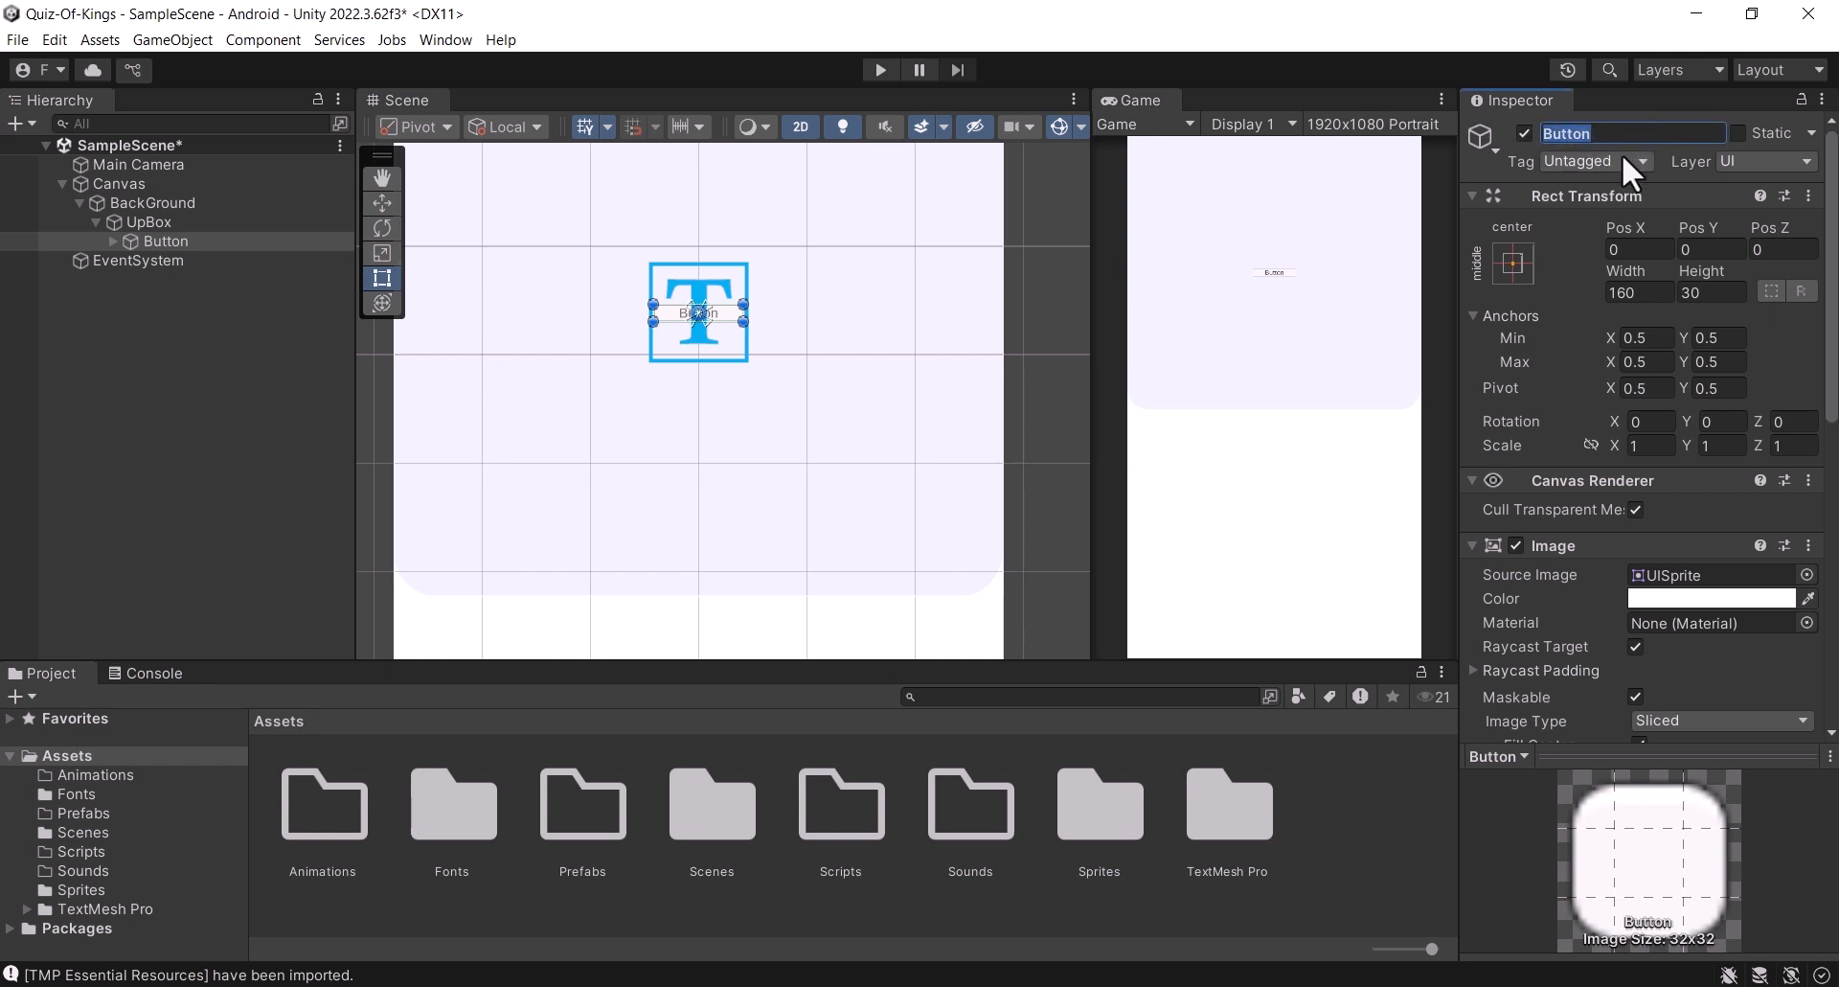
text(HighScoreGame)
key(Return)
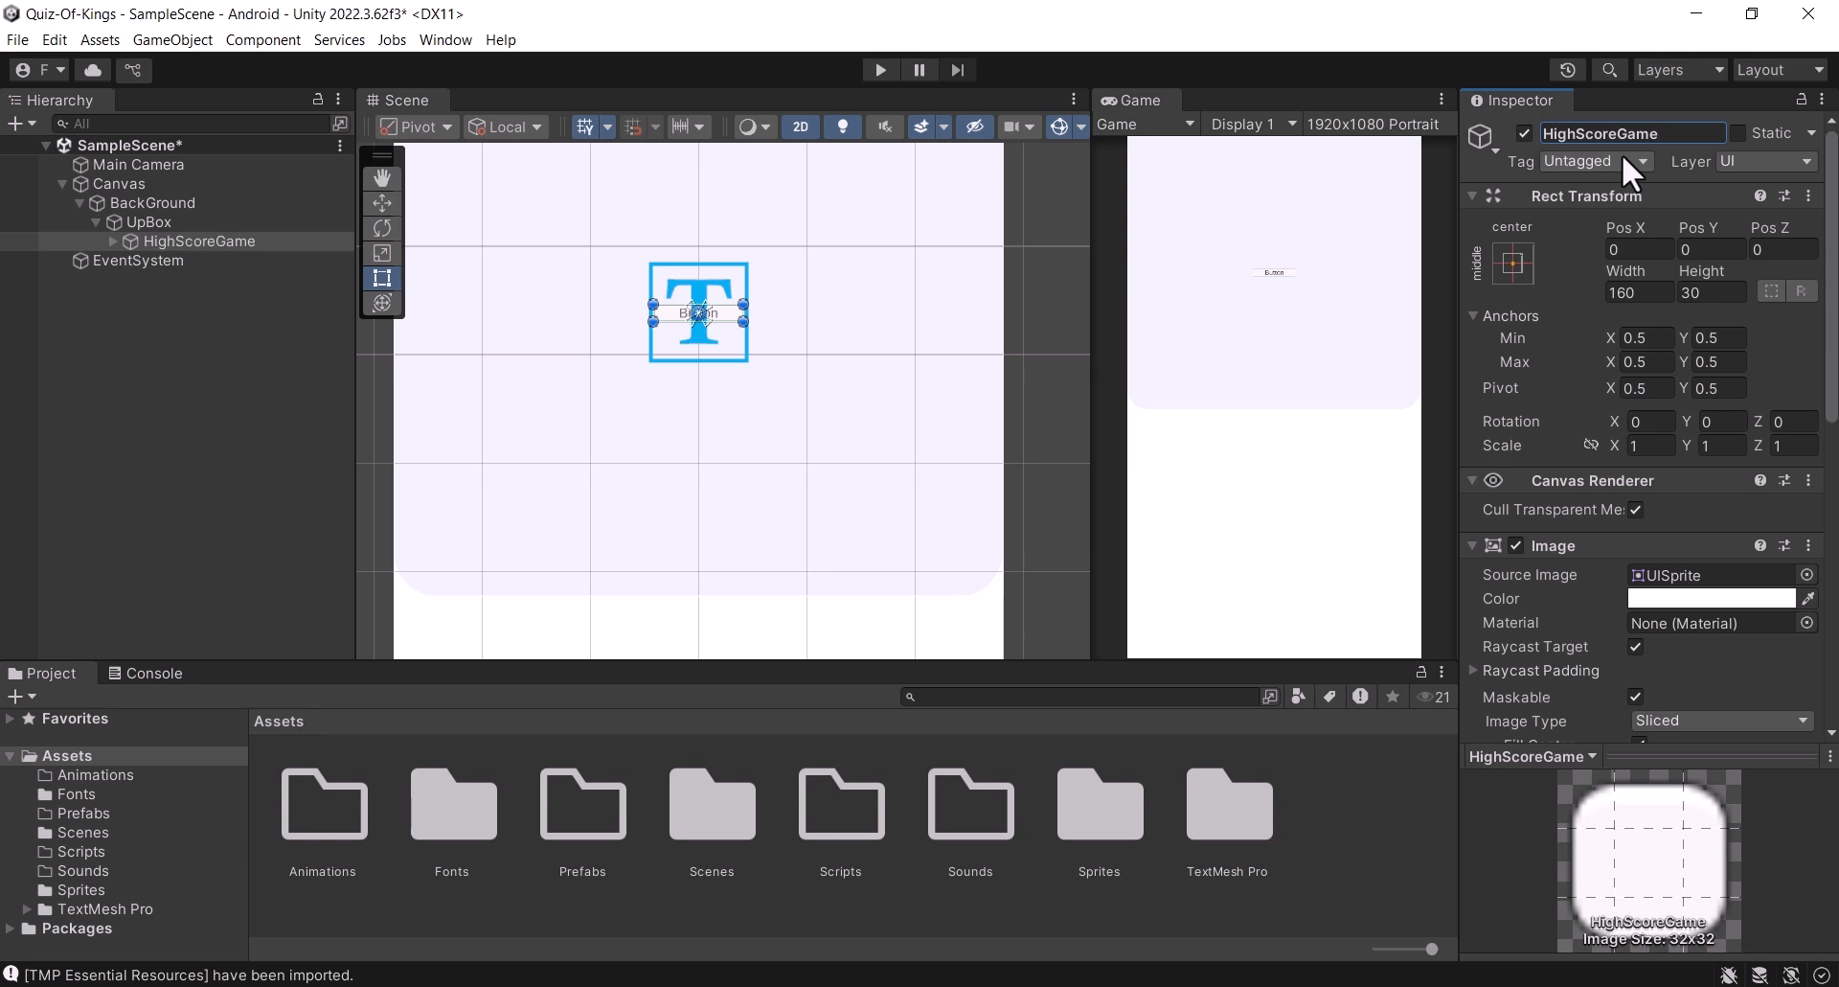
Step: Enlarge HighScoreGame to about 535 by 157 near UpBox's lower-right corner, at about X 211, Y -364, and delete its Text (TMP) child
drag(745, 305, 956, 233)
drag(929, 292, 935, 525)
click(113, 242)
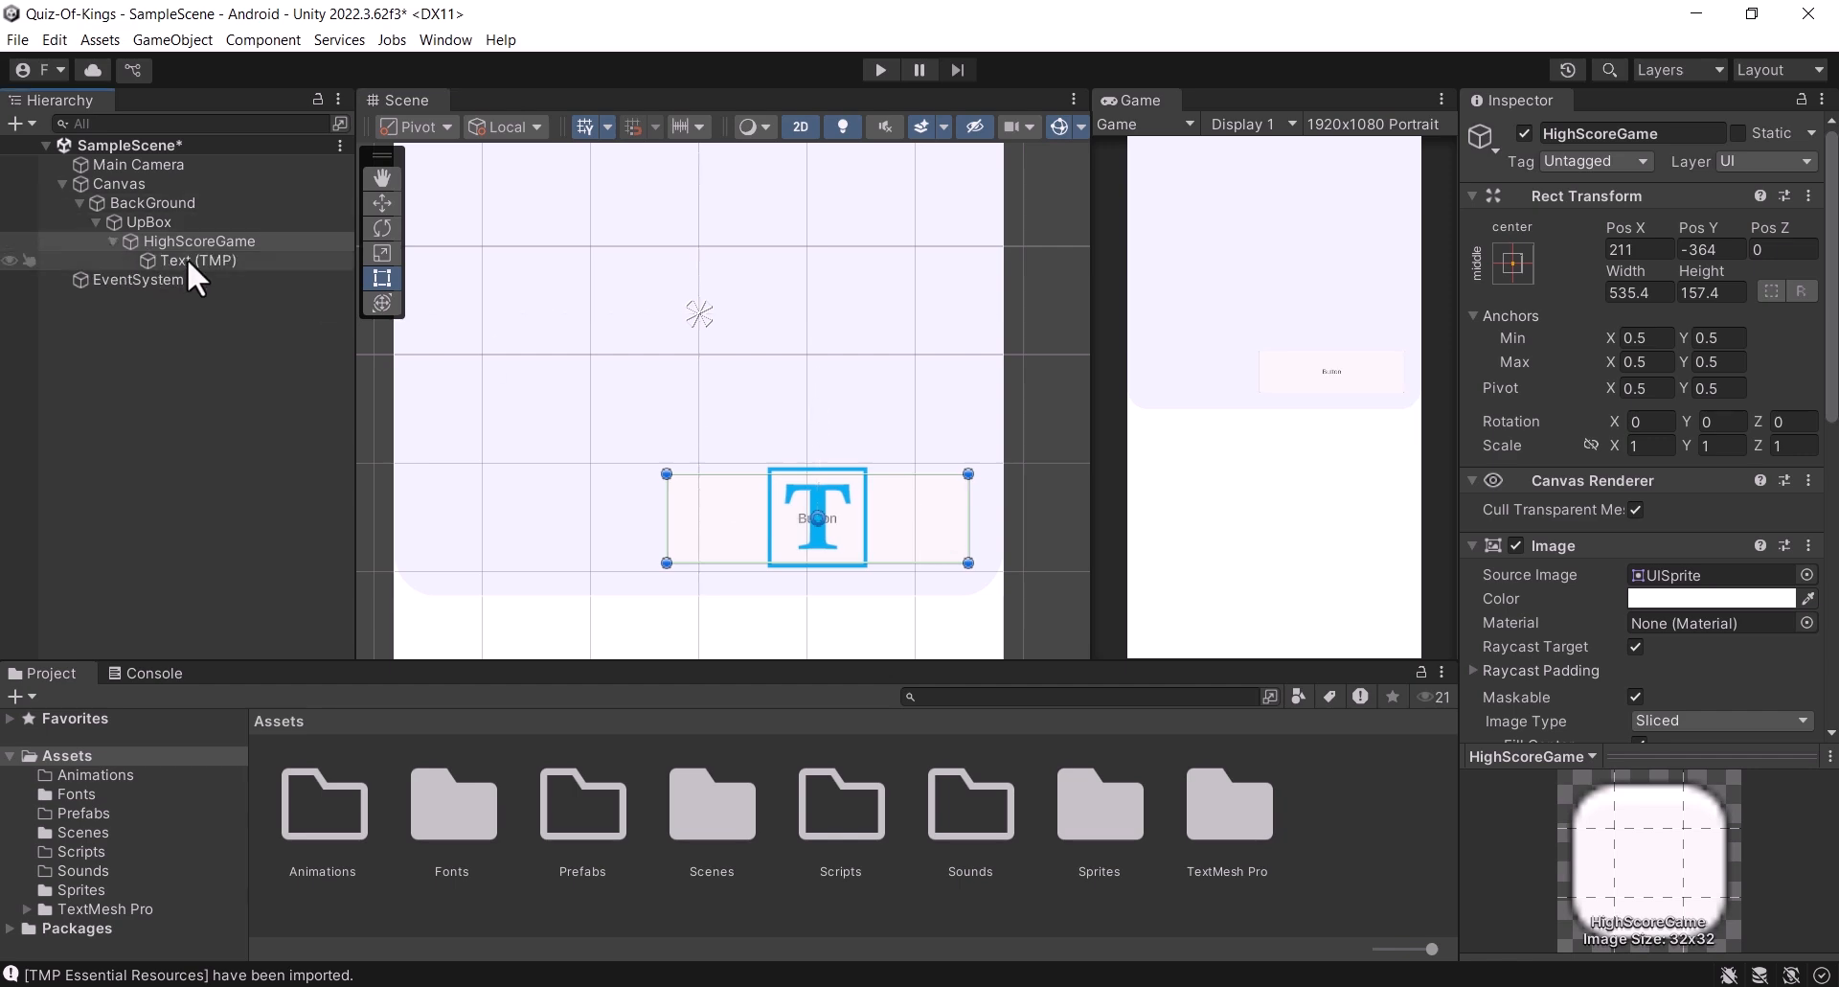
click(187, 259)
key(Delete)
Step: Assign the Untitled-2 sprite as HighScoreGame's source image
click(191, 240)
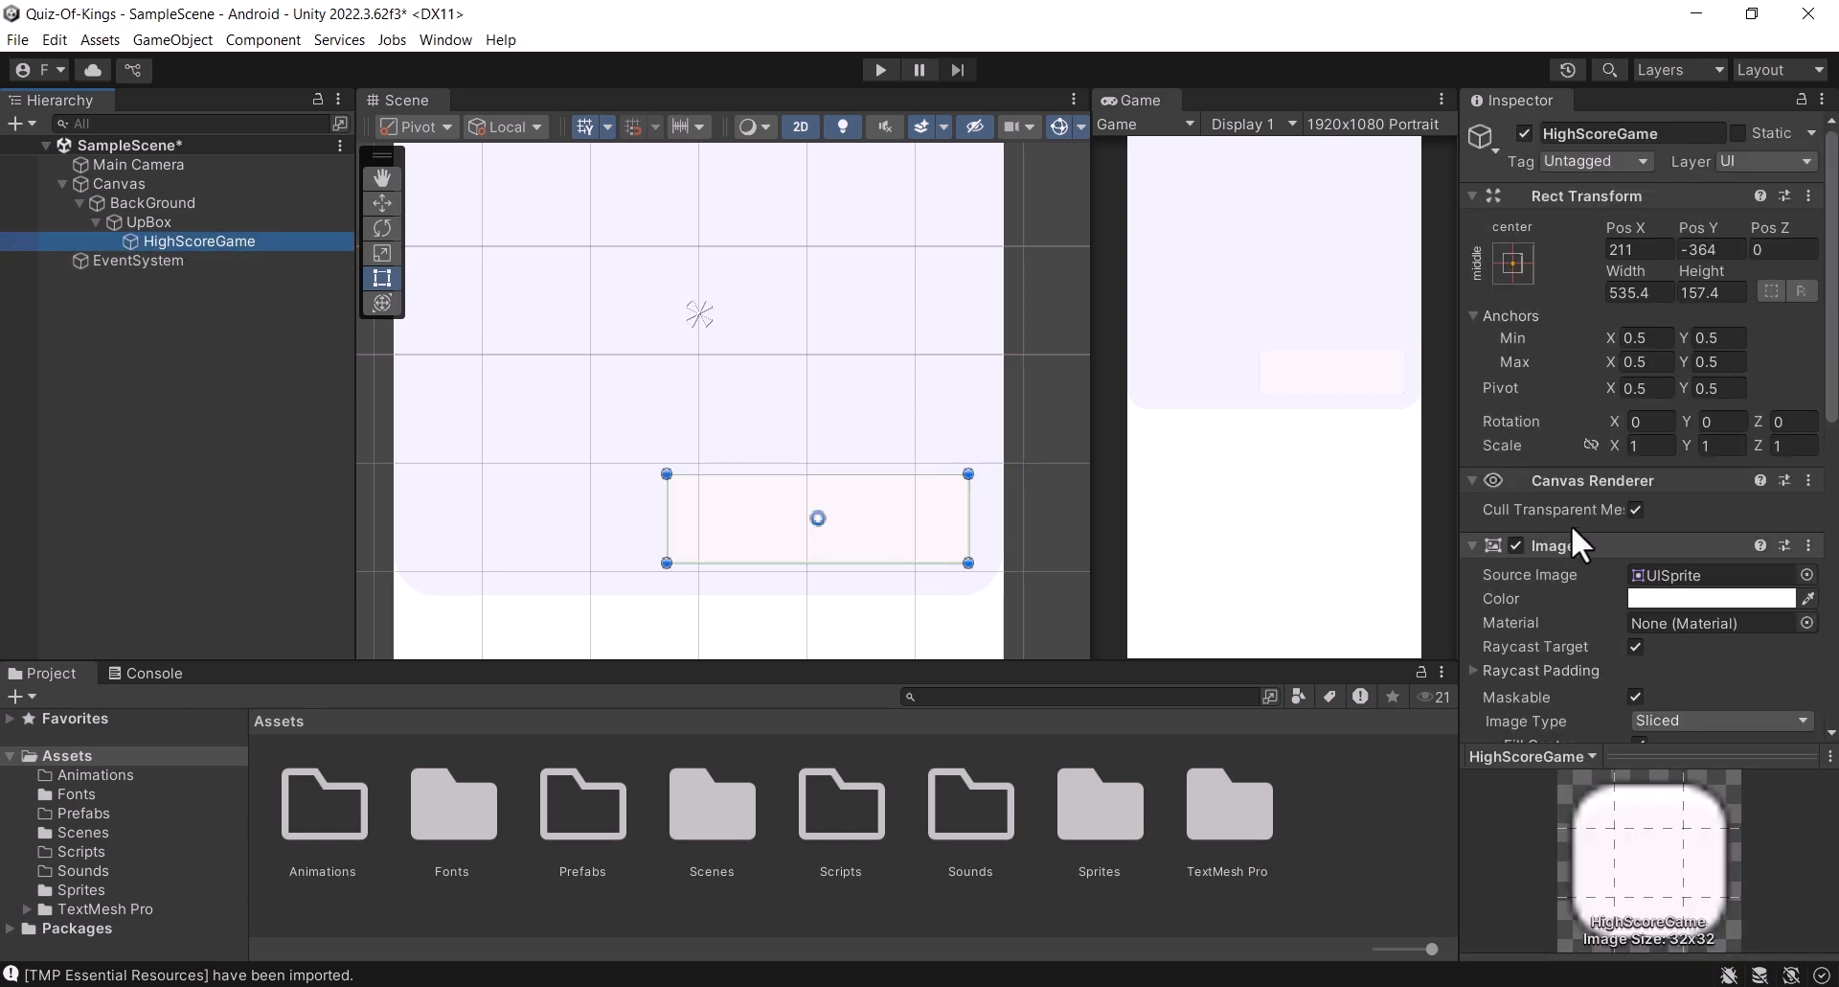
click(1806, 575)
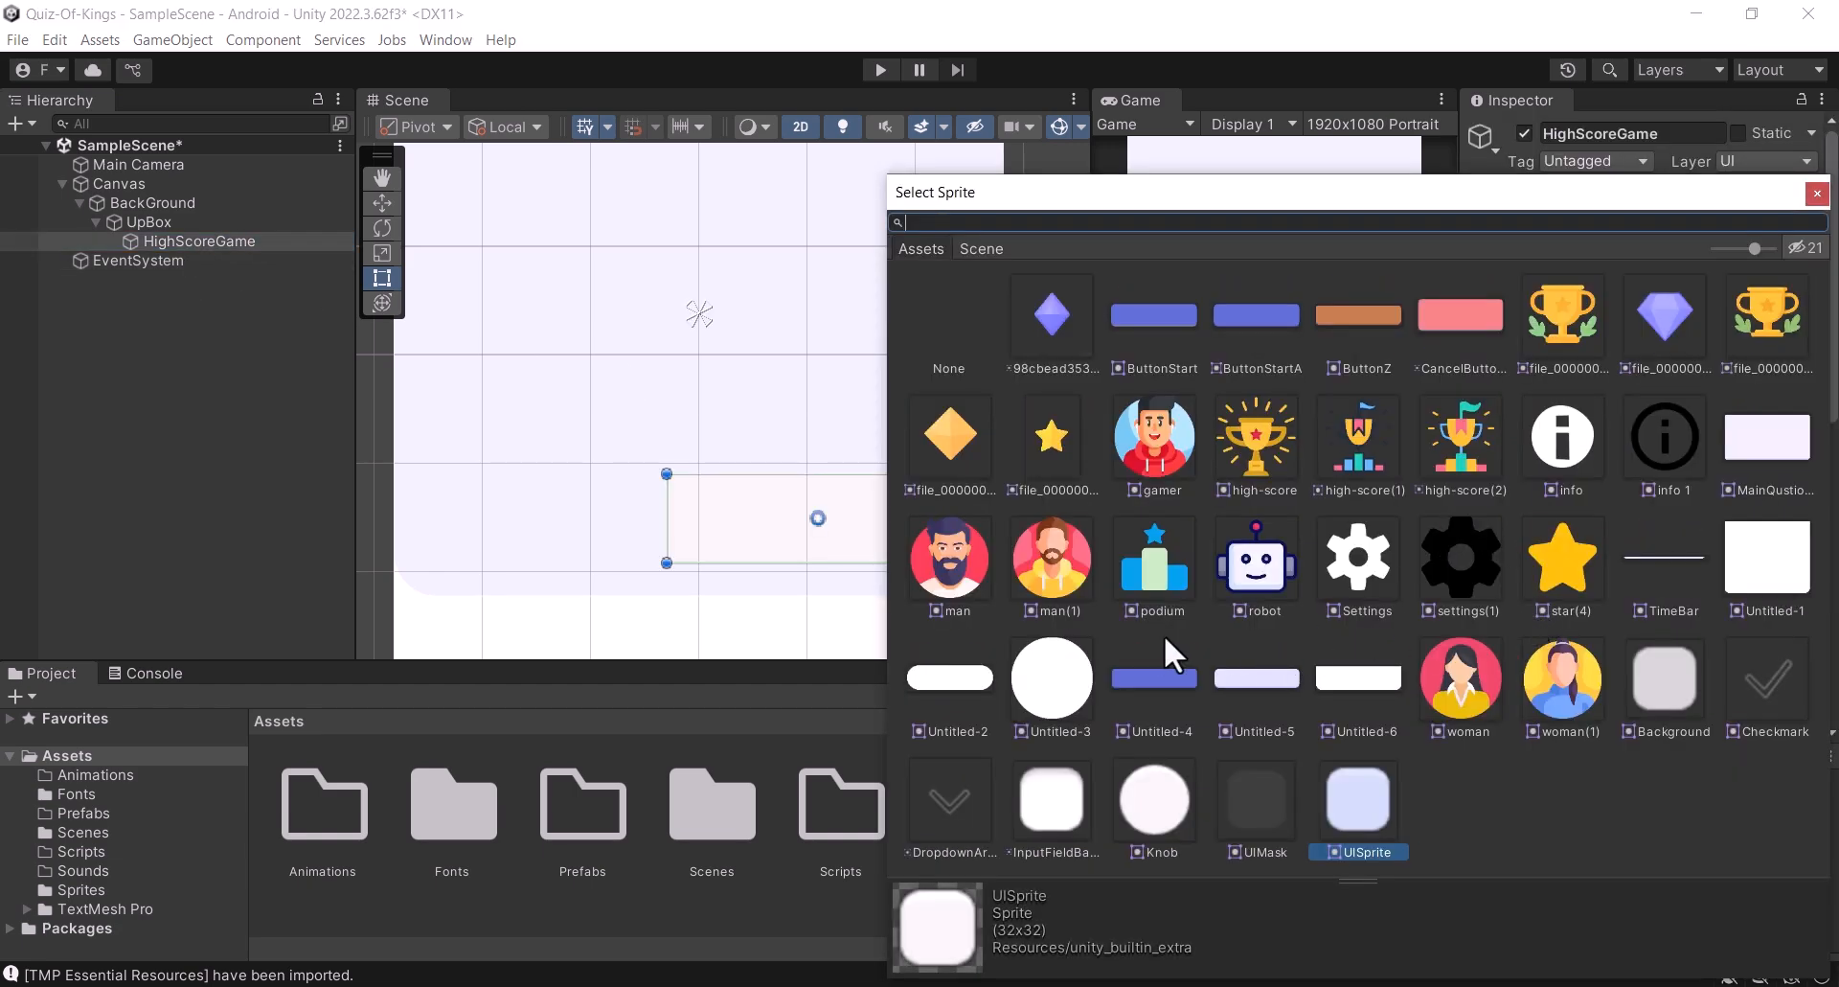
click(949, 677)
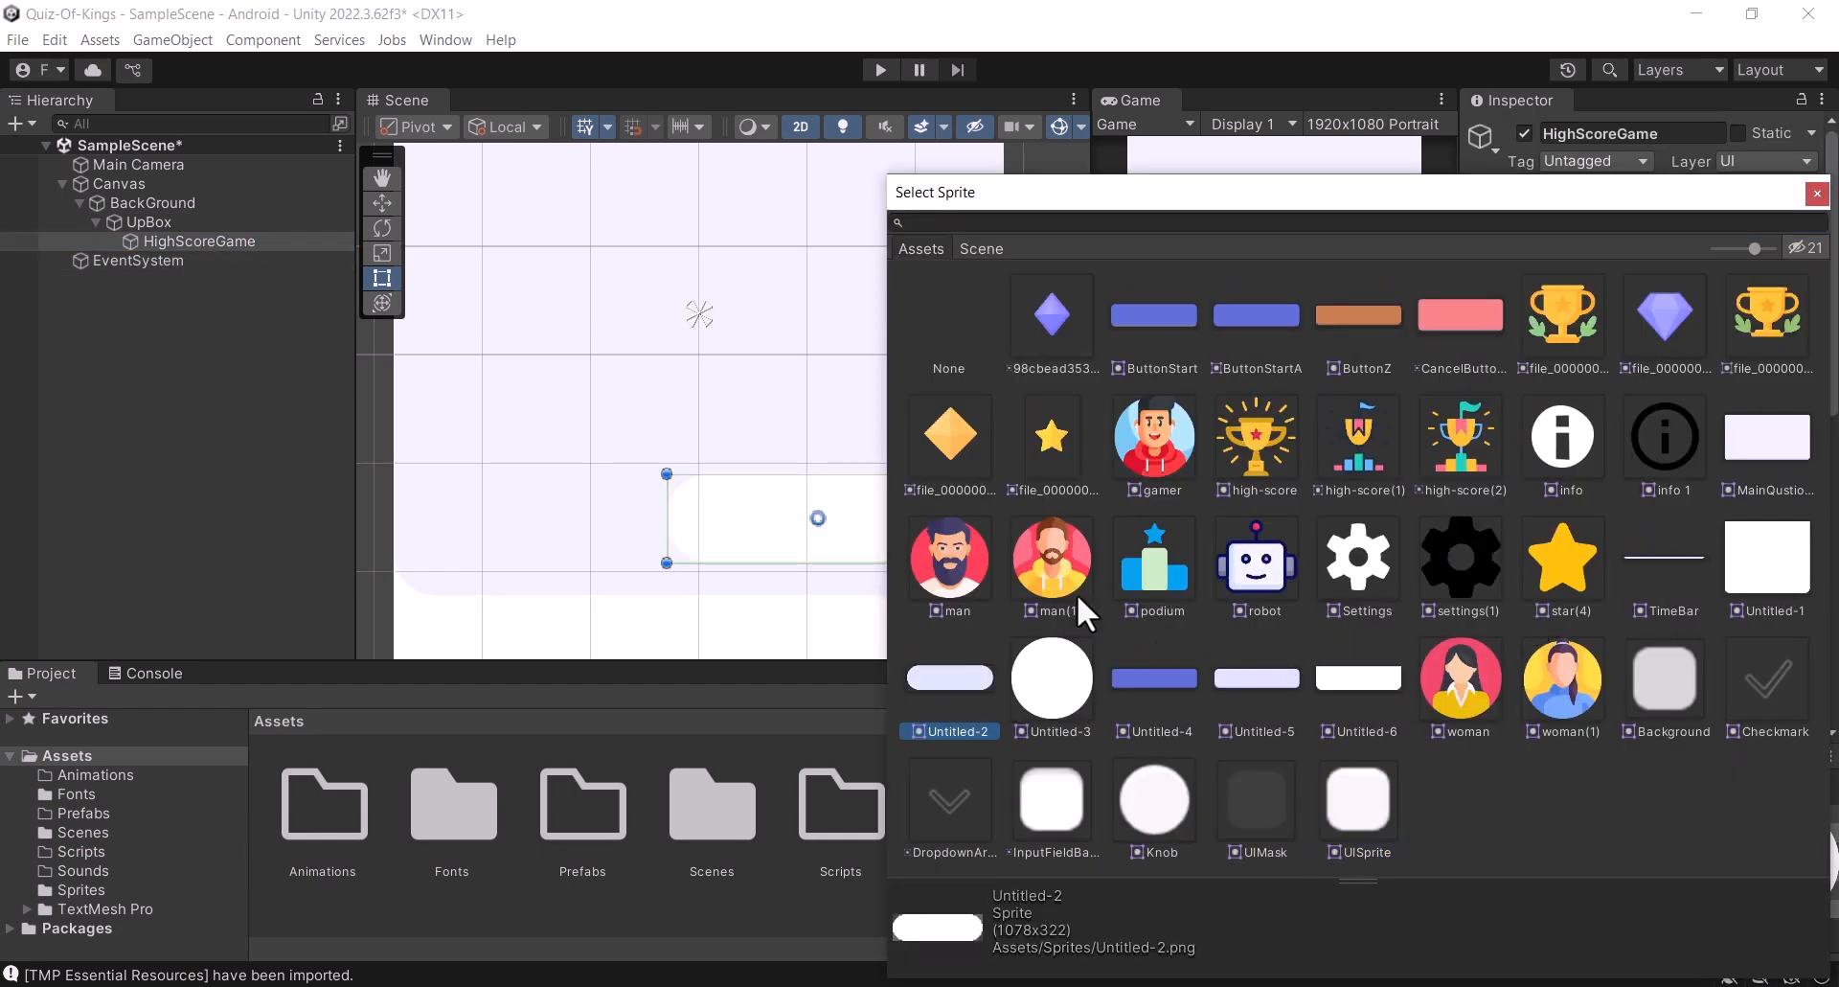
click(1817, 193)
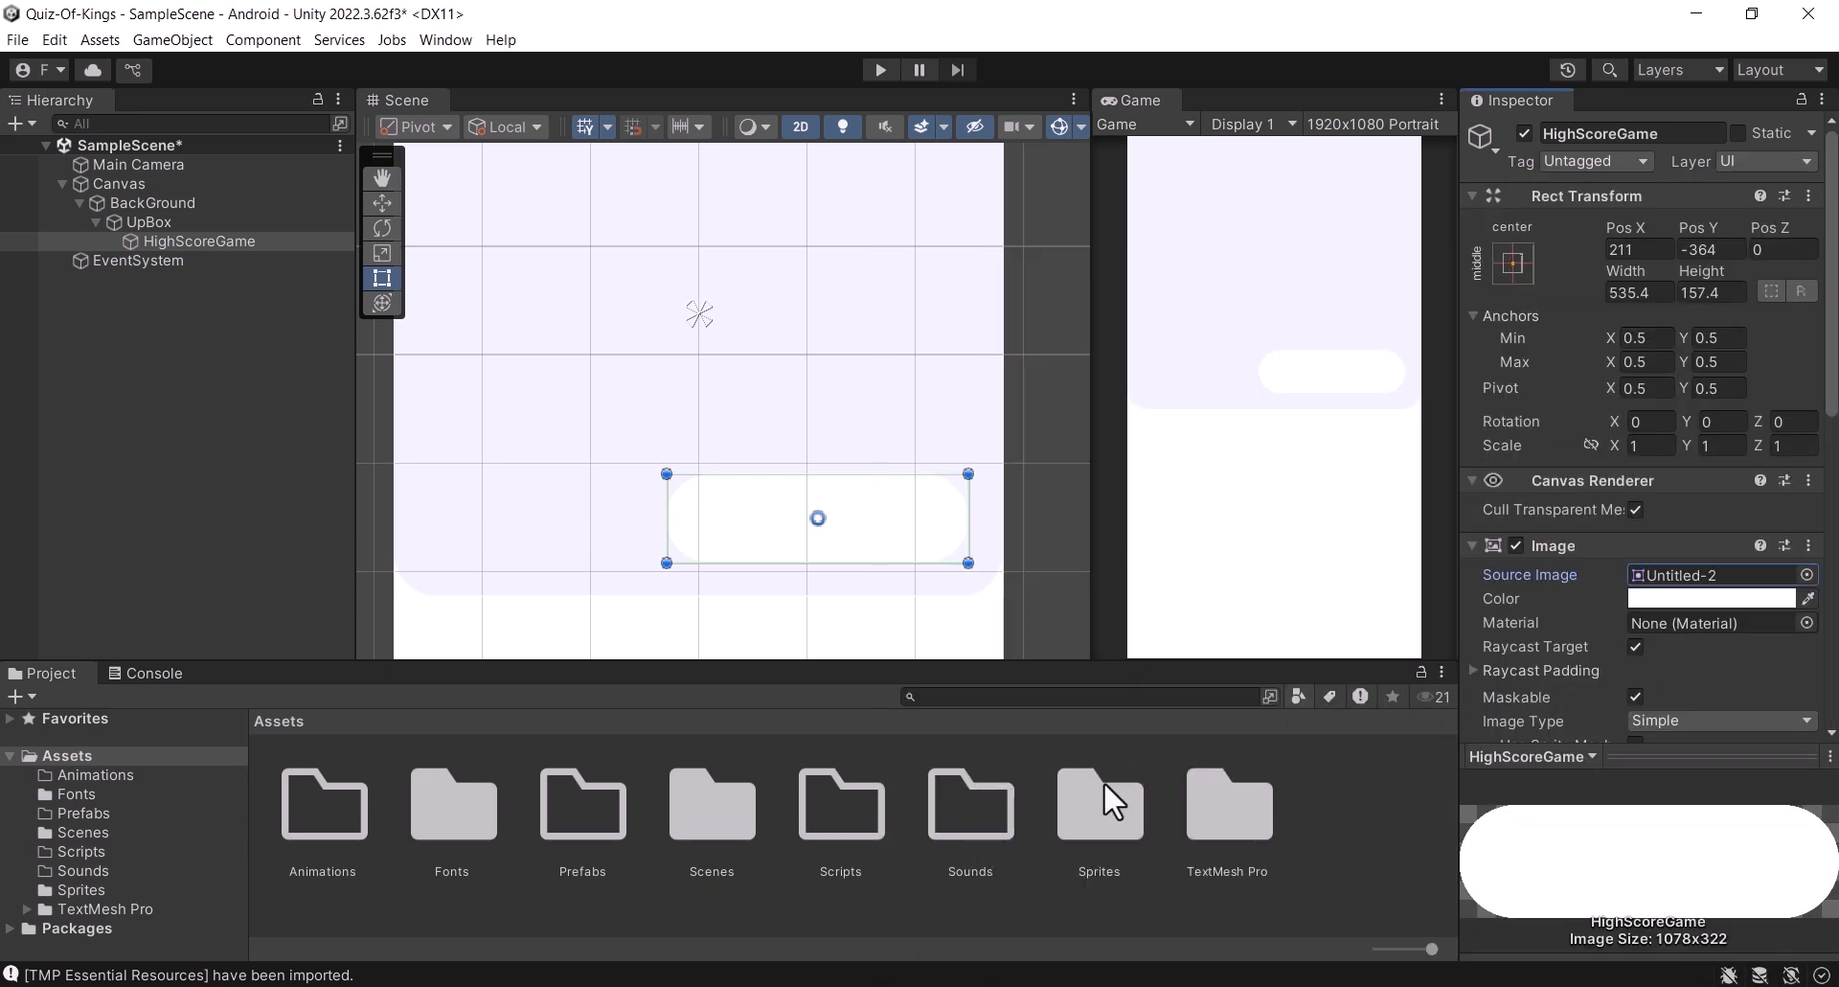
Step: Switch to Notepad to copy the color code dde0ff, set HighScoreGame's image color in Unity to DDE0FF, and save the scene
click(787, 986)
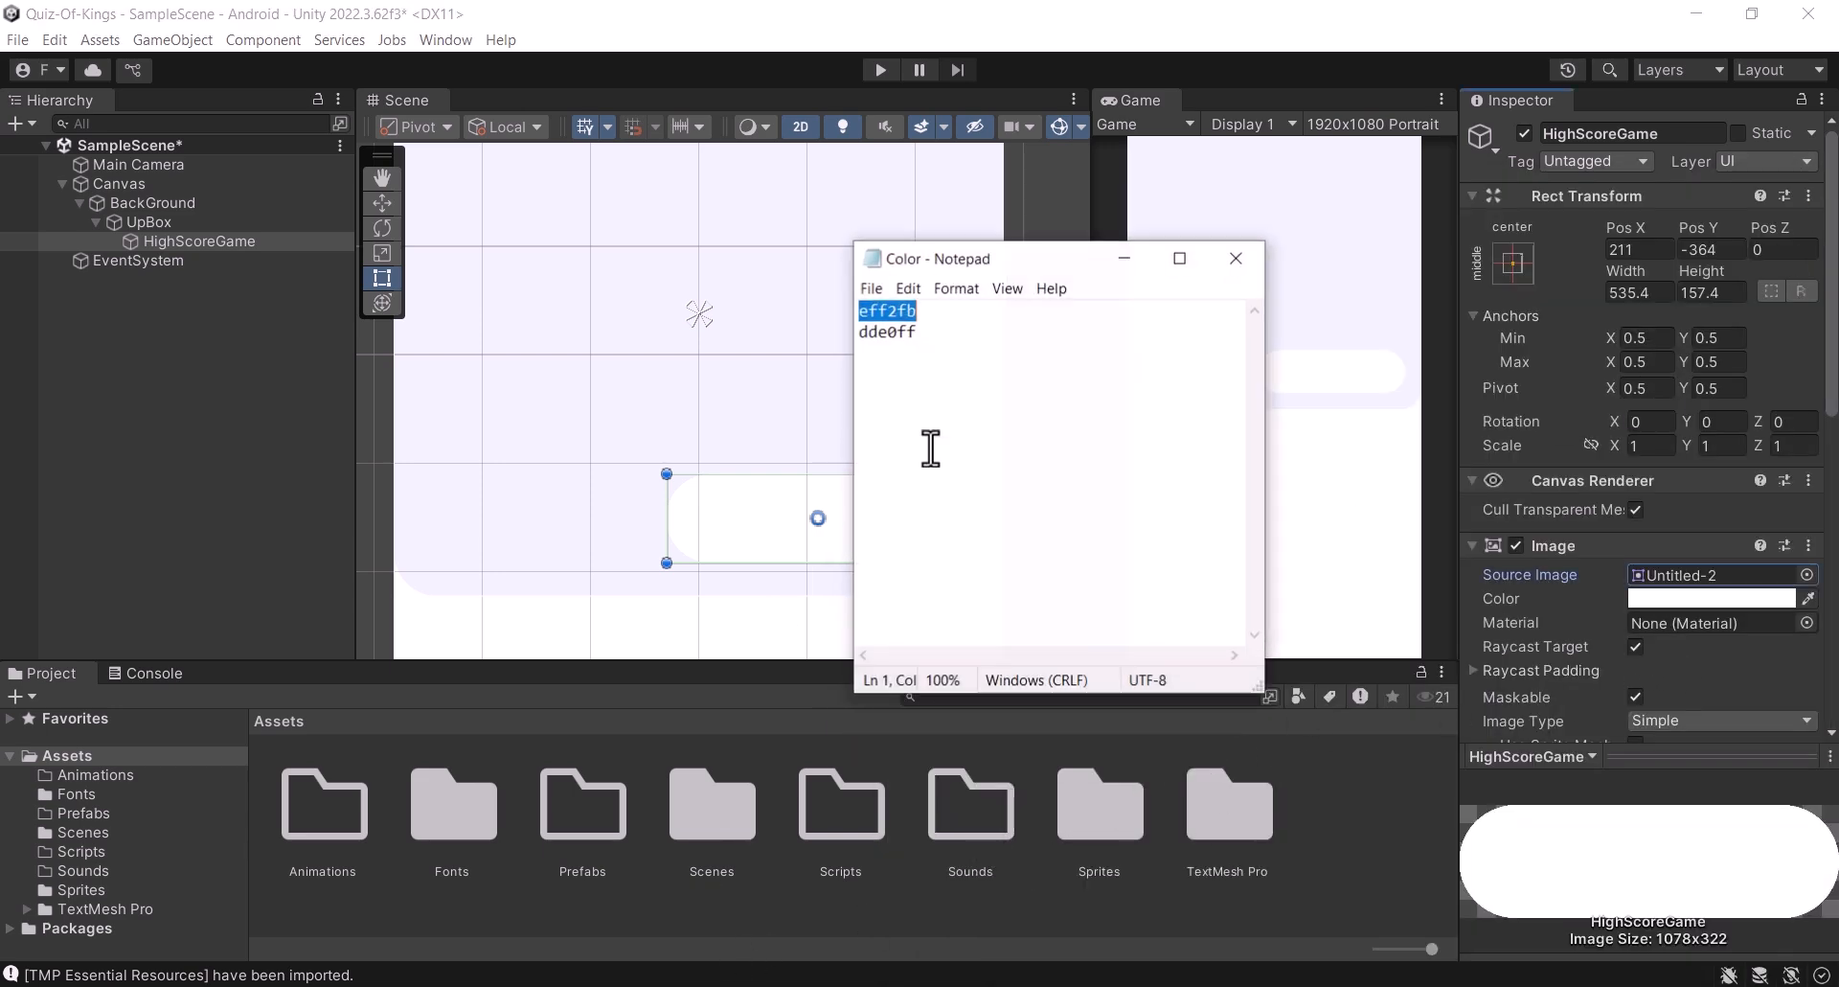
double_click(893, 330)
click(1125, 256)
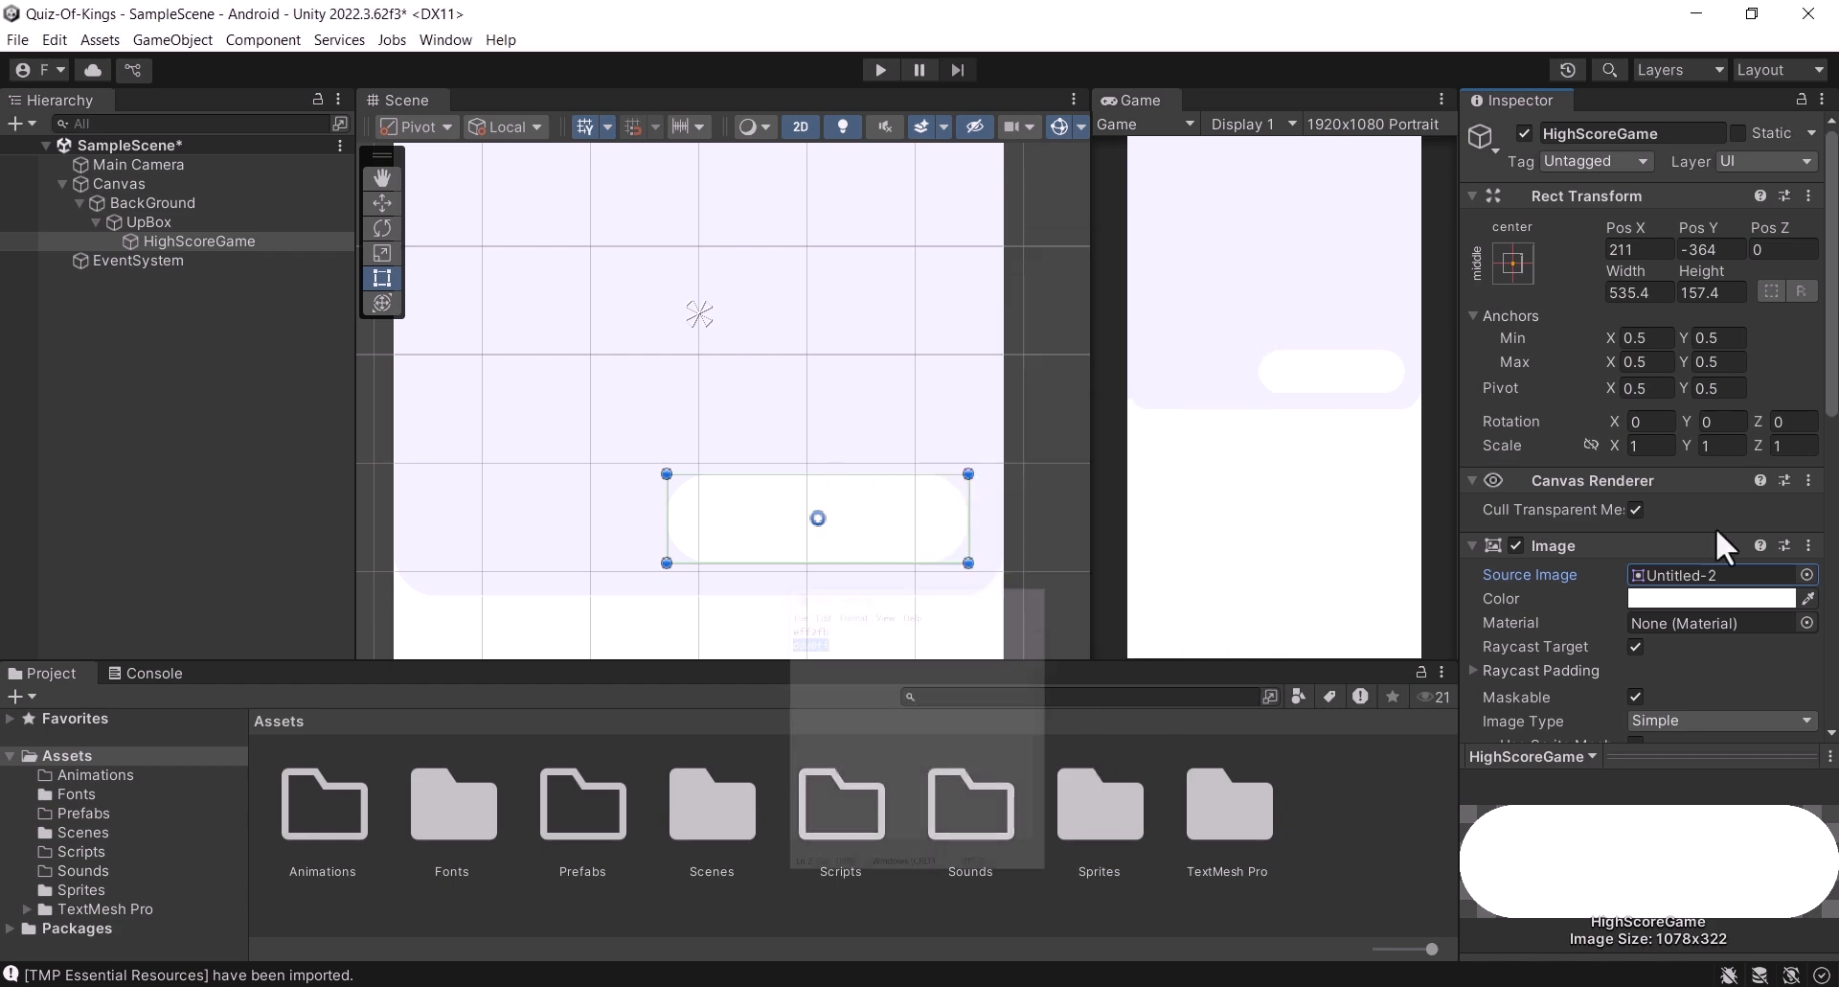
click(1729, 598)
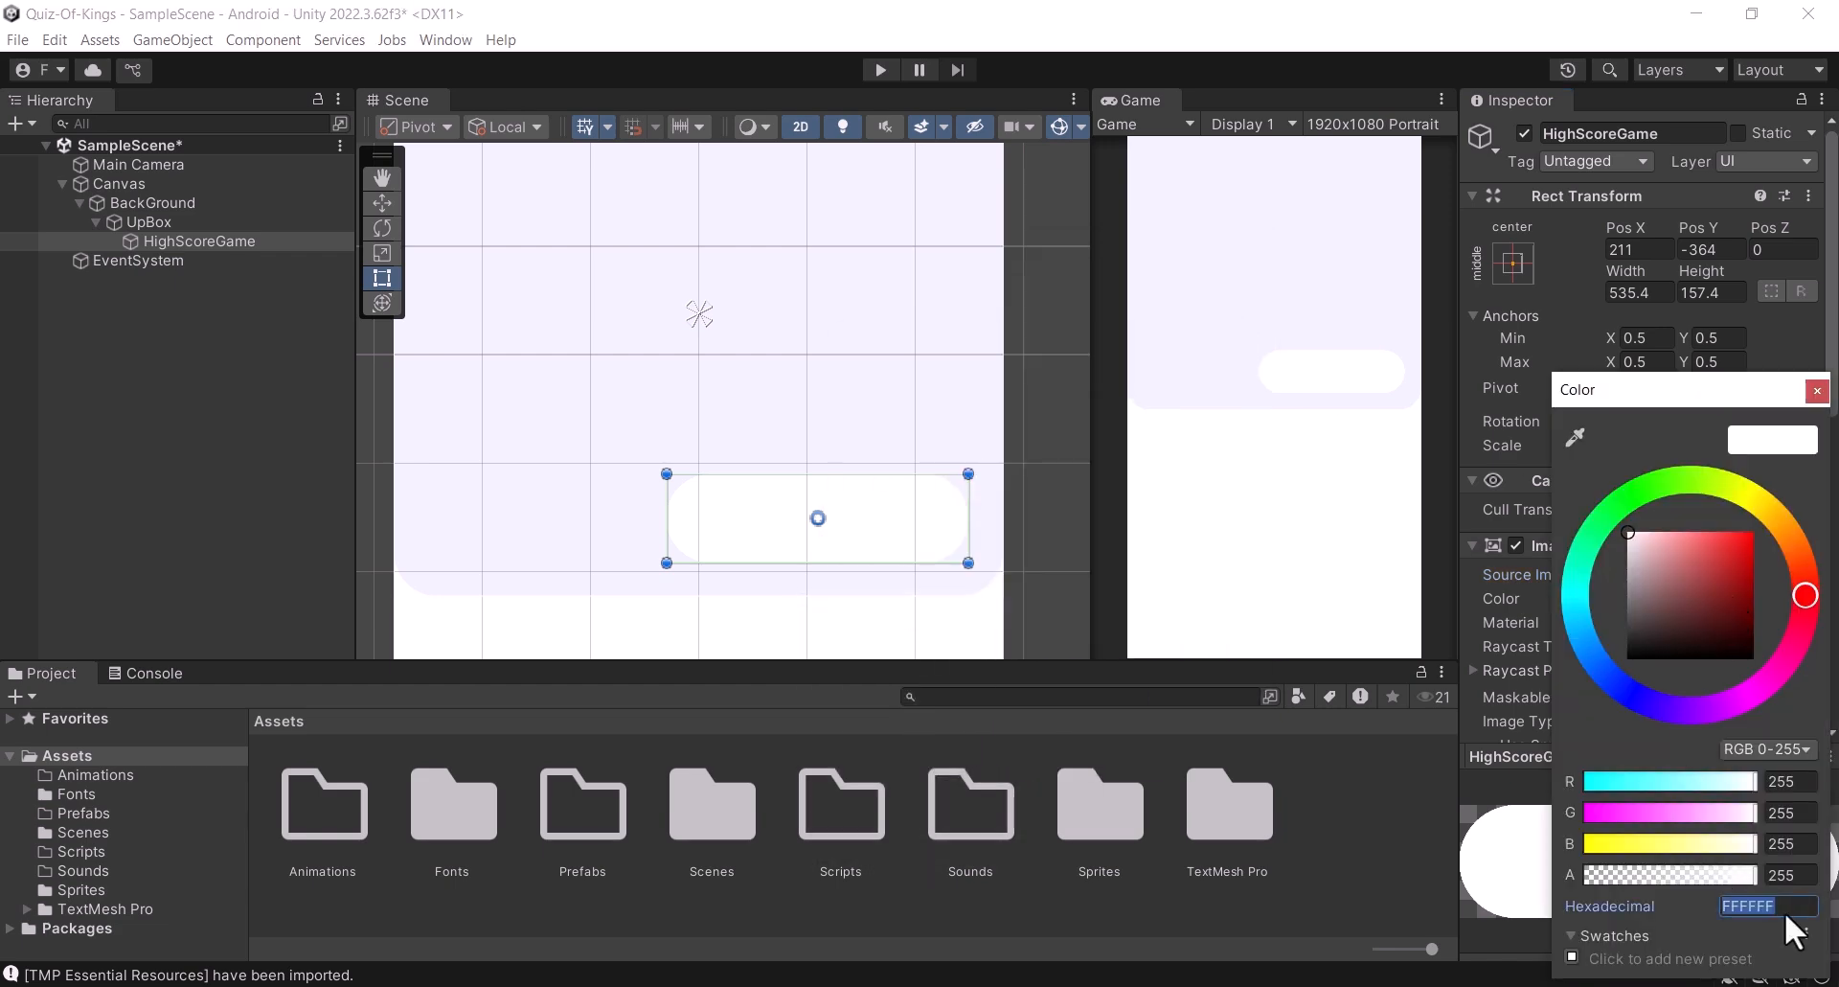
text(DDE0FF)
drag(1692, 400, 553, 239)
click(649, 247)
key(ctrl+s)
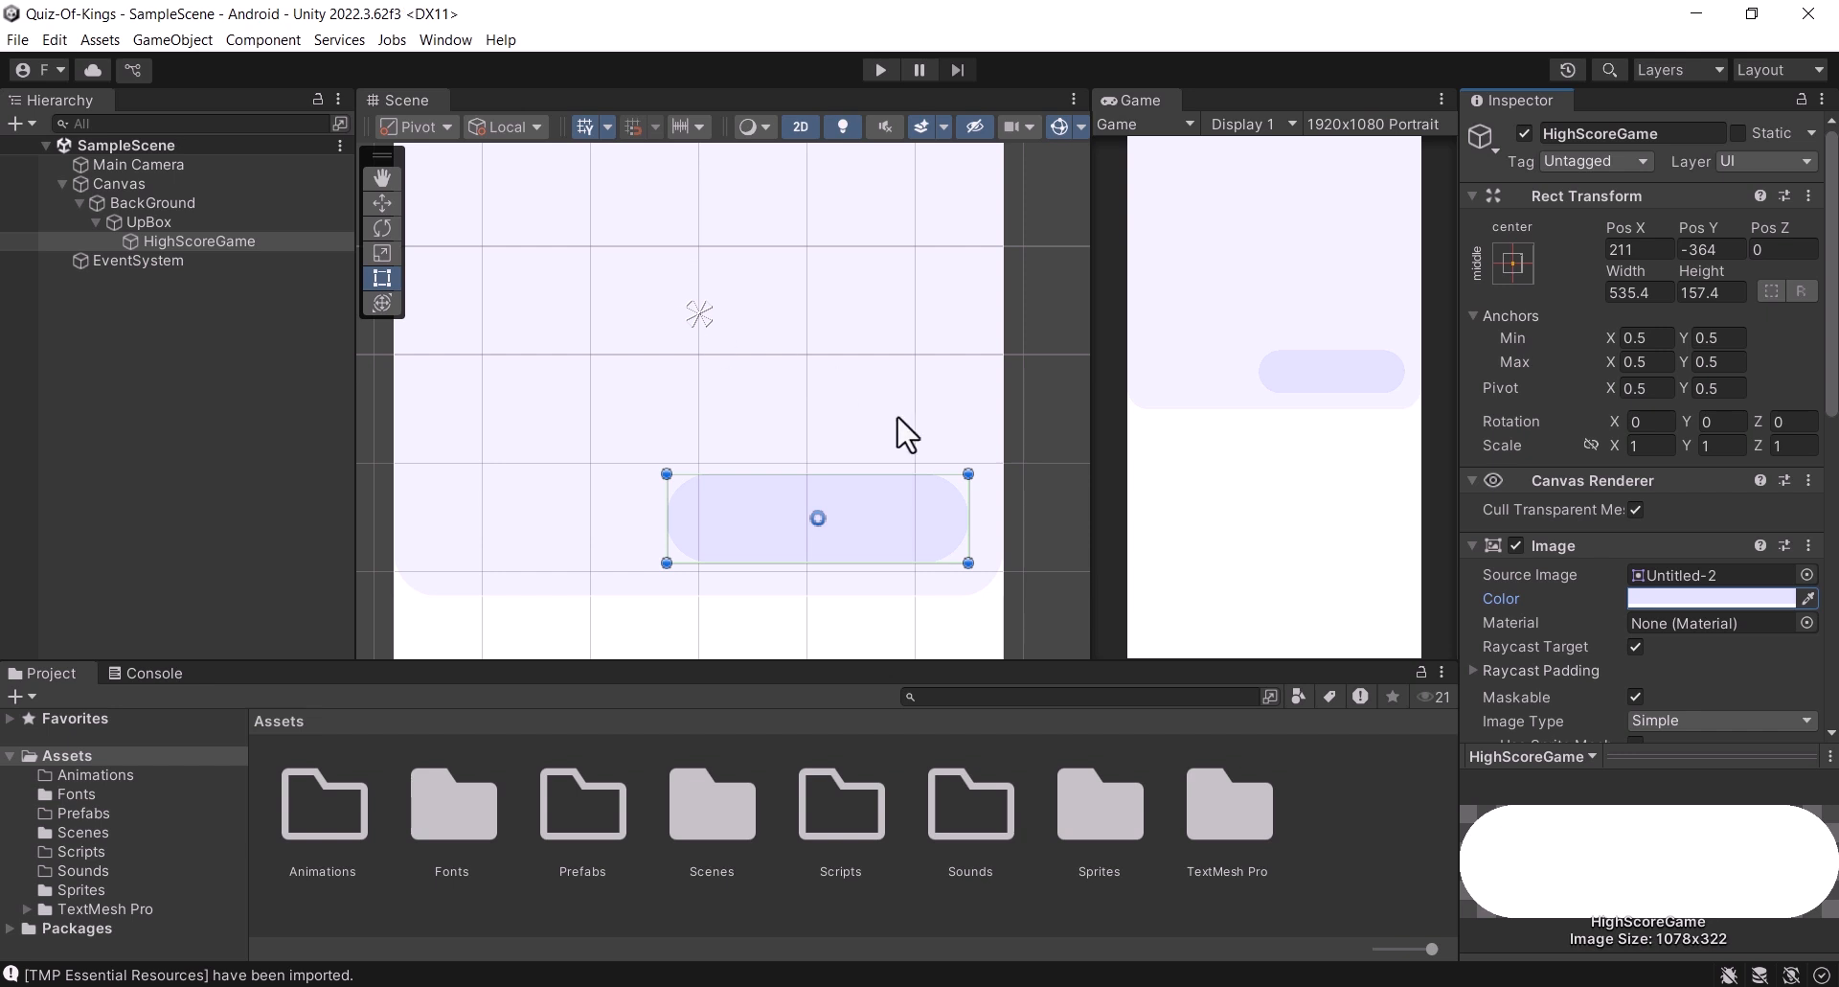
Step: Resize HighScoreGame to about 487 by 161, positioned at about X 243, Y -366 in UpBox
middle_drag(911, 476, 865, 373)
key(t)
scroll(866, 398, up, 1)
scroll(881, 397, down, 1)
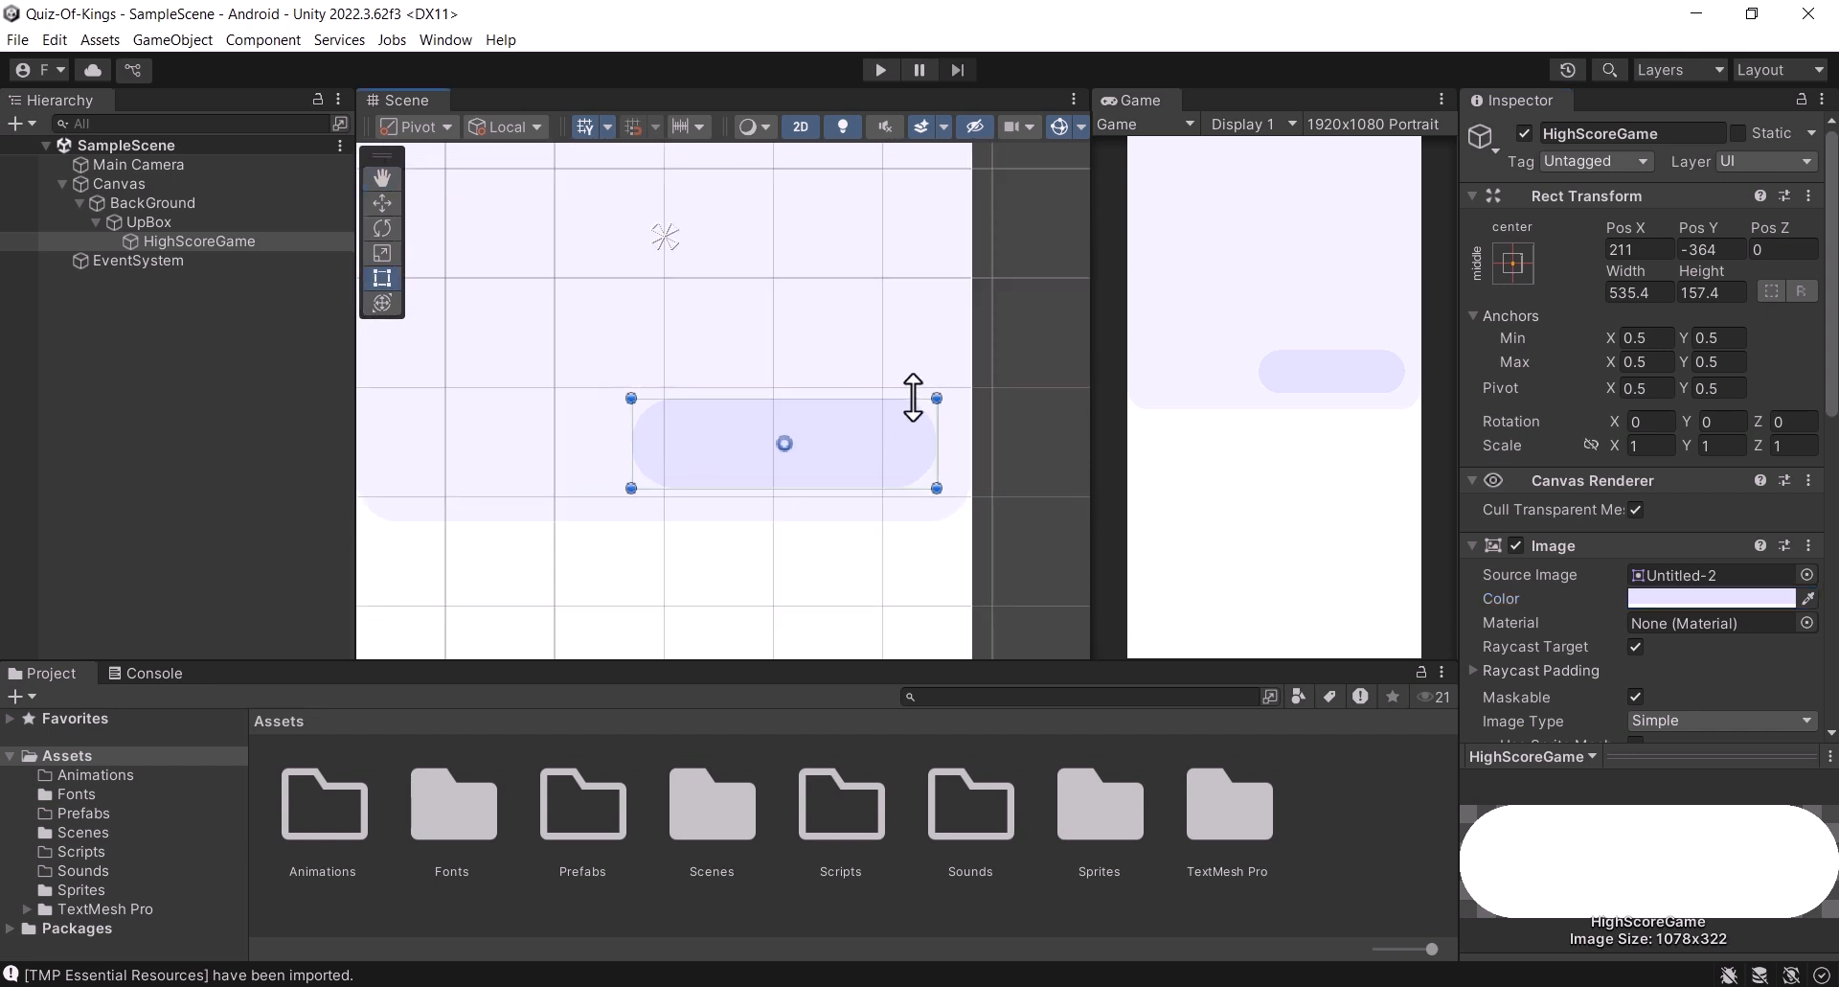
drag(935, 398, 908, 452)
scroll(911, 391, down, 1)
Step: Duplicate HighScoreGame and rename the copy as NewGameButton
click(257, 243)
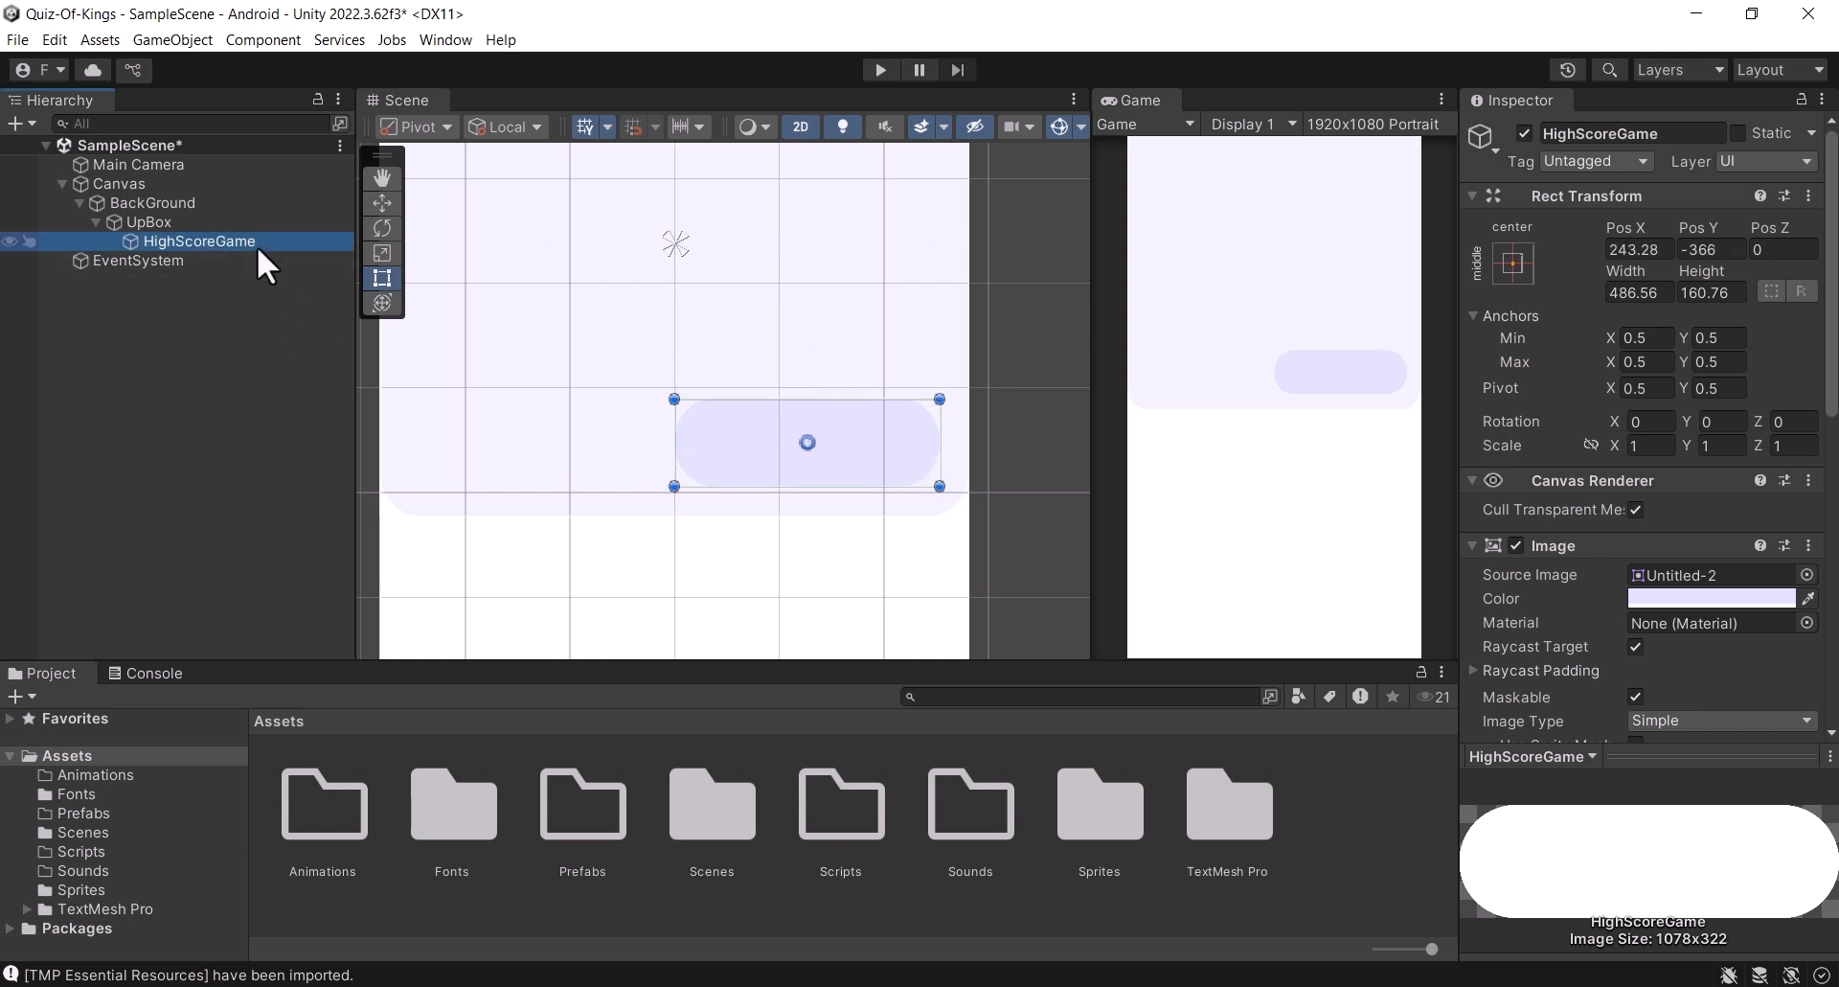
key(ctrl+d)
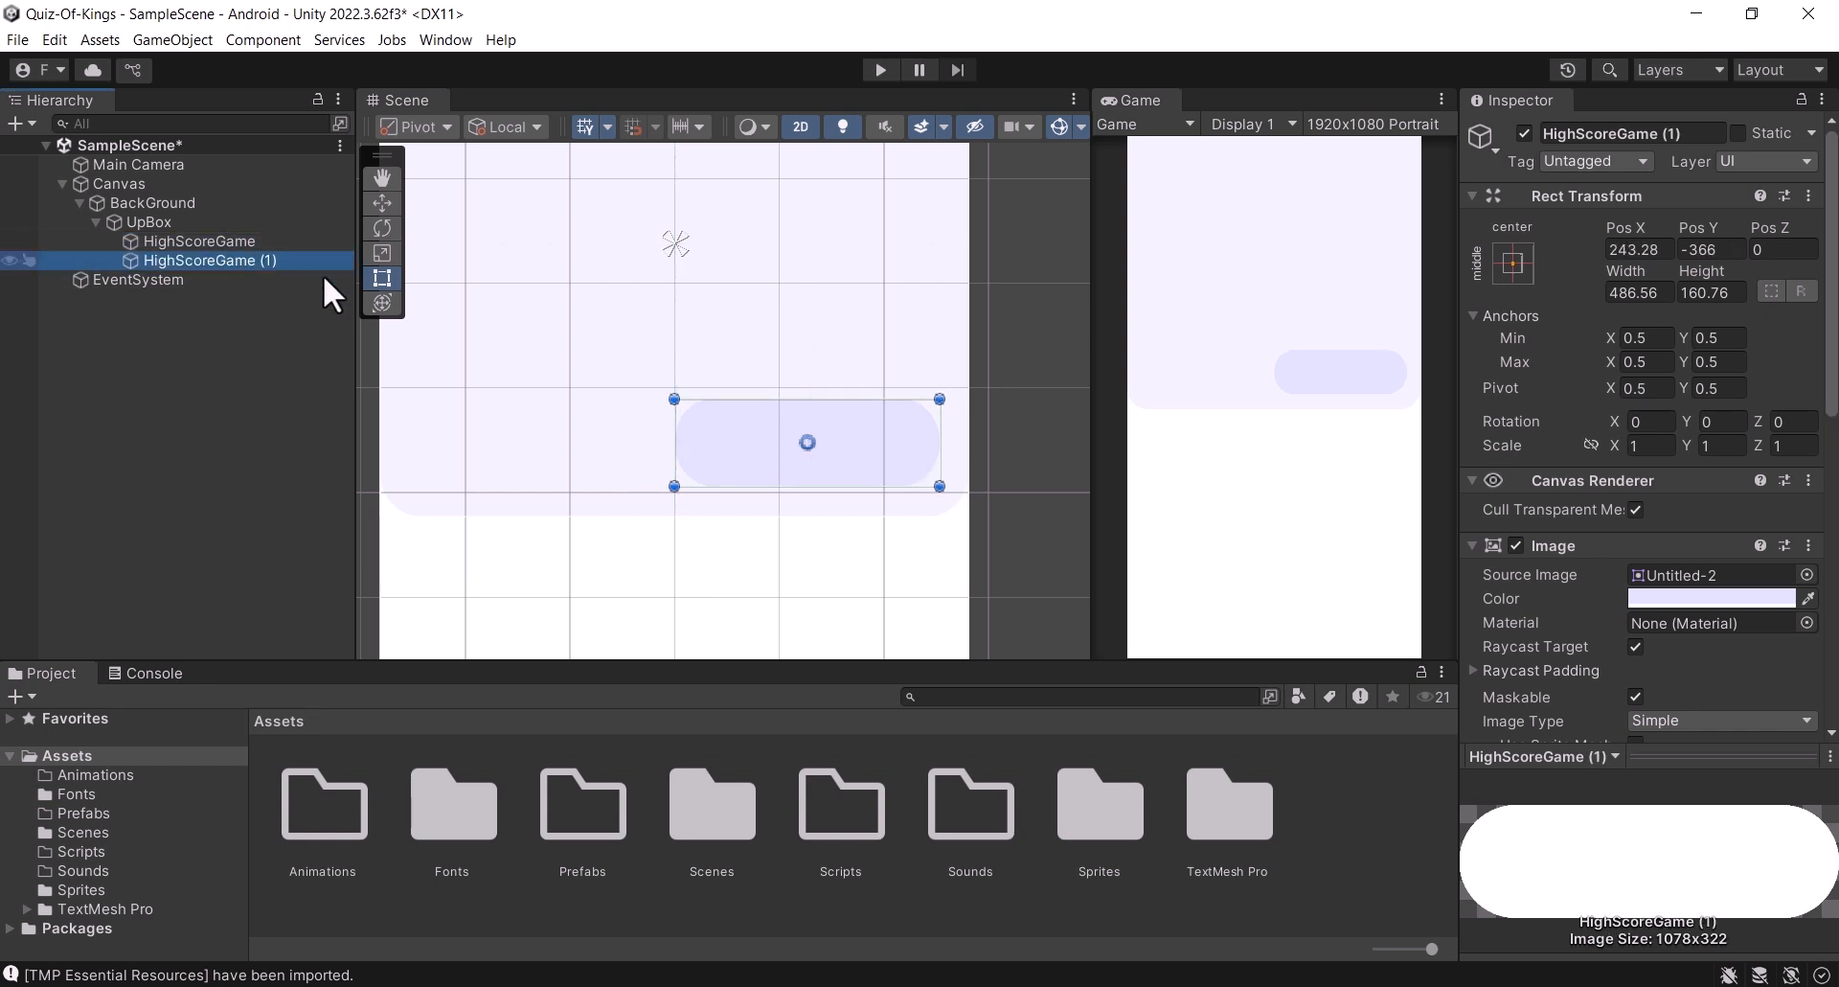
click(1654, 136)
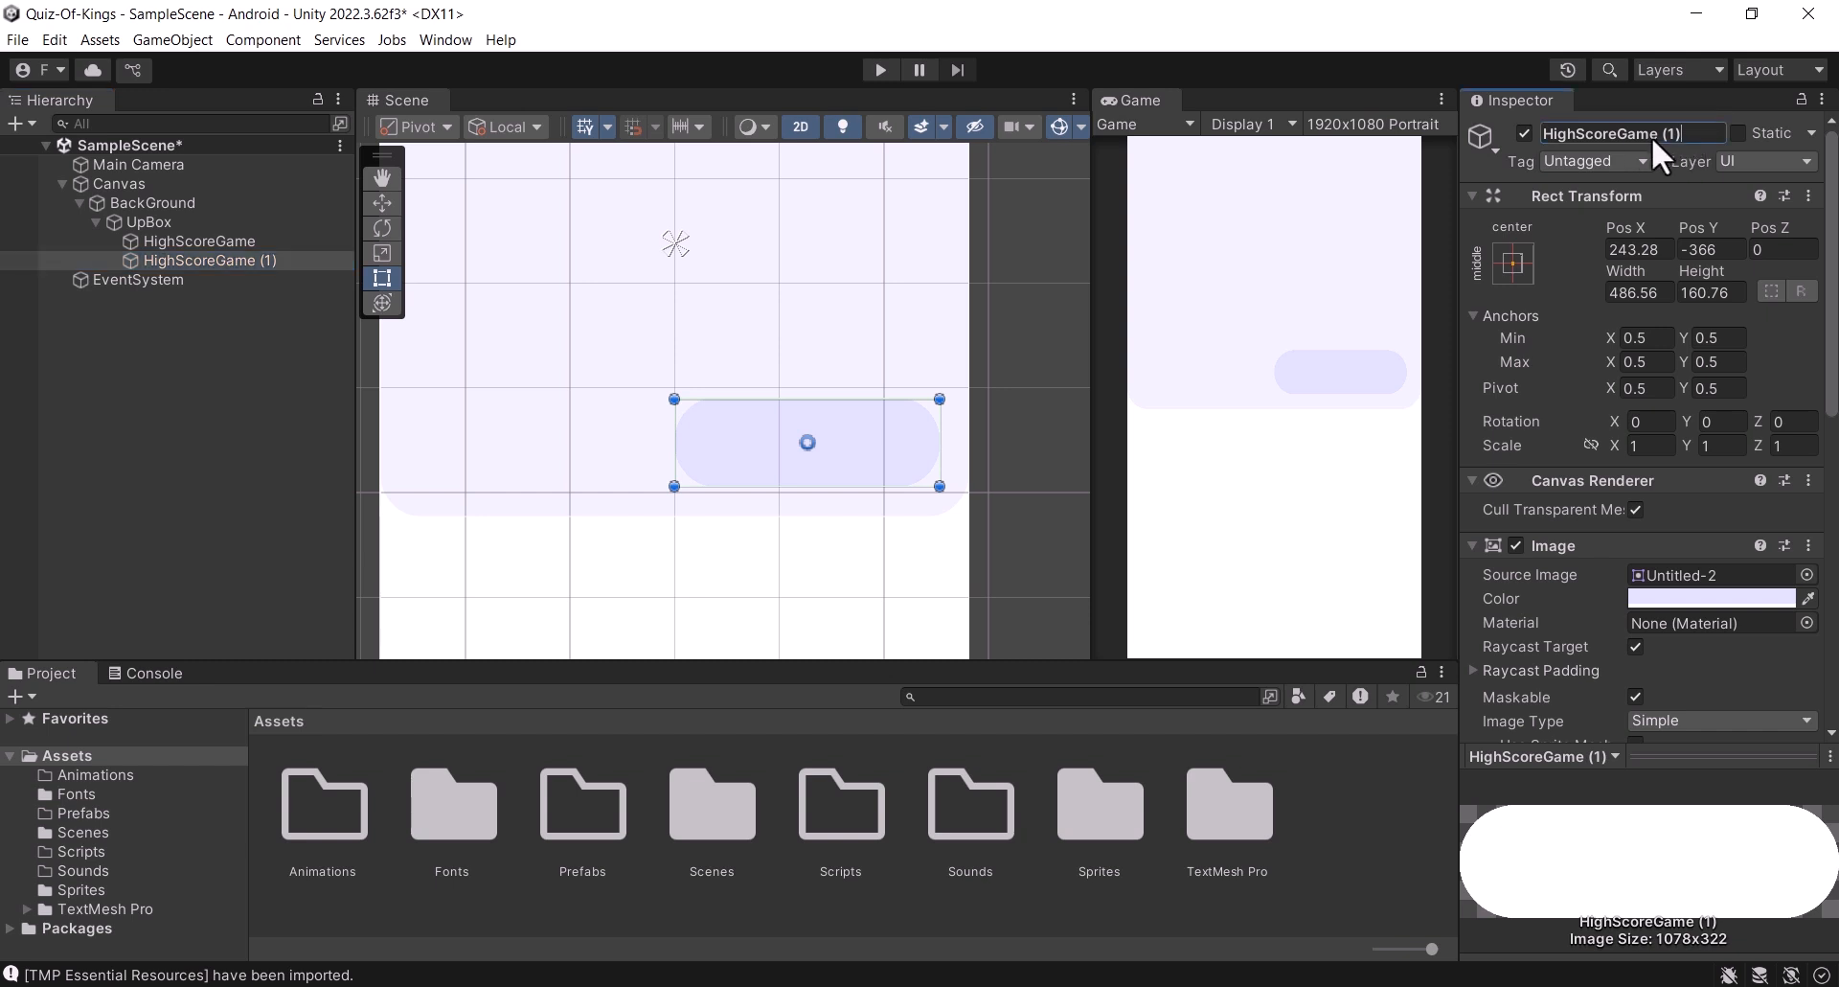
drag(1614, 134, 1666, 136)
key(BackSpace)
key(BackSpace)
key(BackSpace)
key(BackSpace)
key(BackSpace)
key(BackSpace)
key(BackSpace)
key(BackSpace)
key(BackSpace)
key(Return)
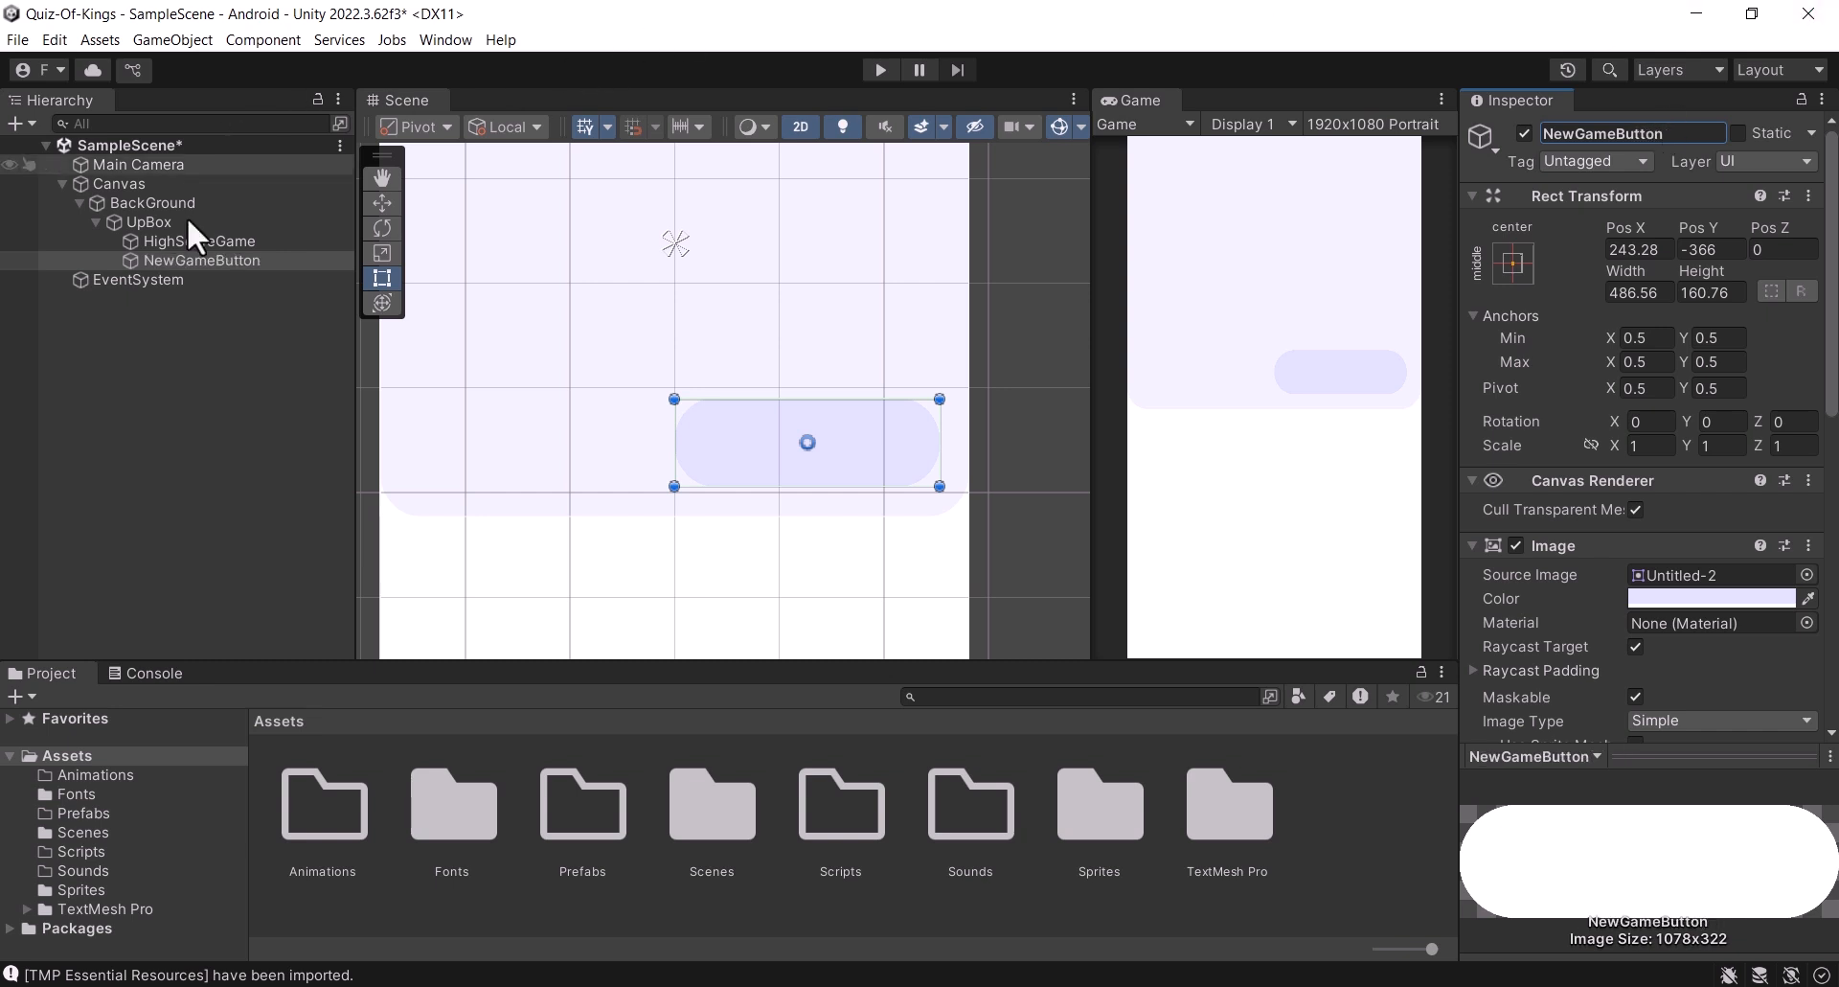
Step: Rename the original HighScoreGame button as HighScoreButton
click(202, 242)
click(1648, 136)
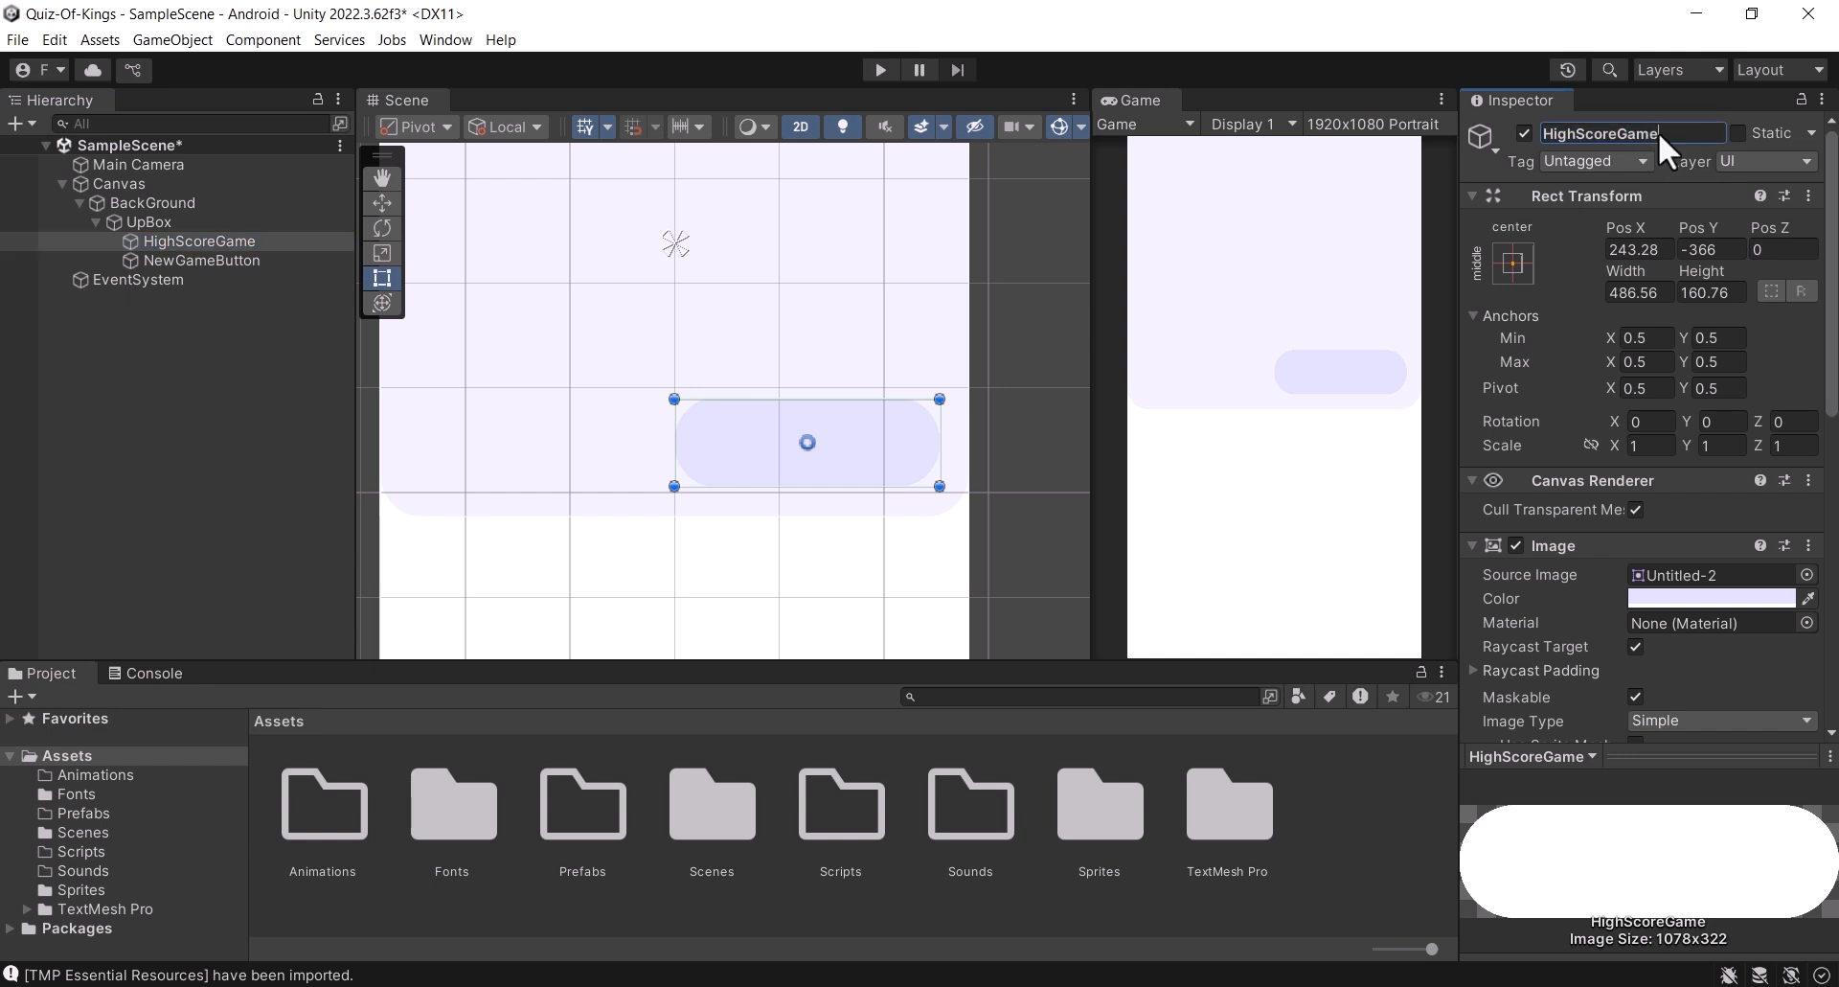
key(BackSpace)
key(BackSpace)
key(BackSpace)
key(BackSpace)
text(B)
key(Return)
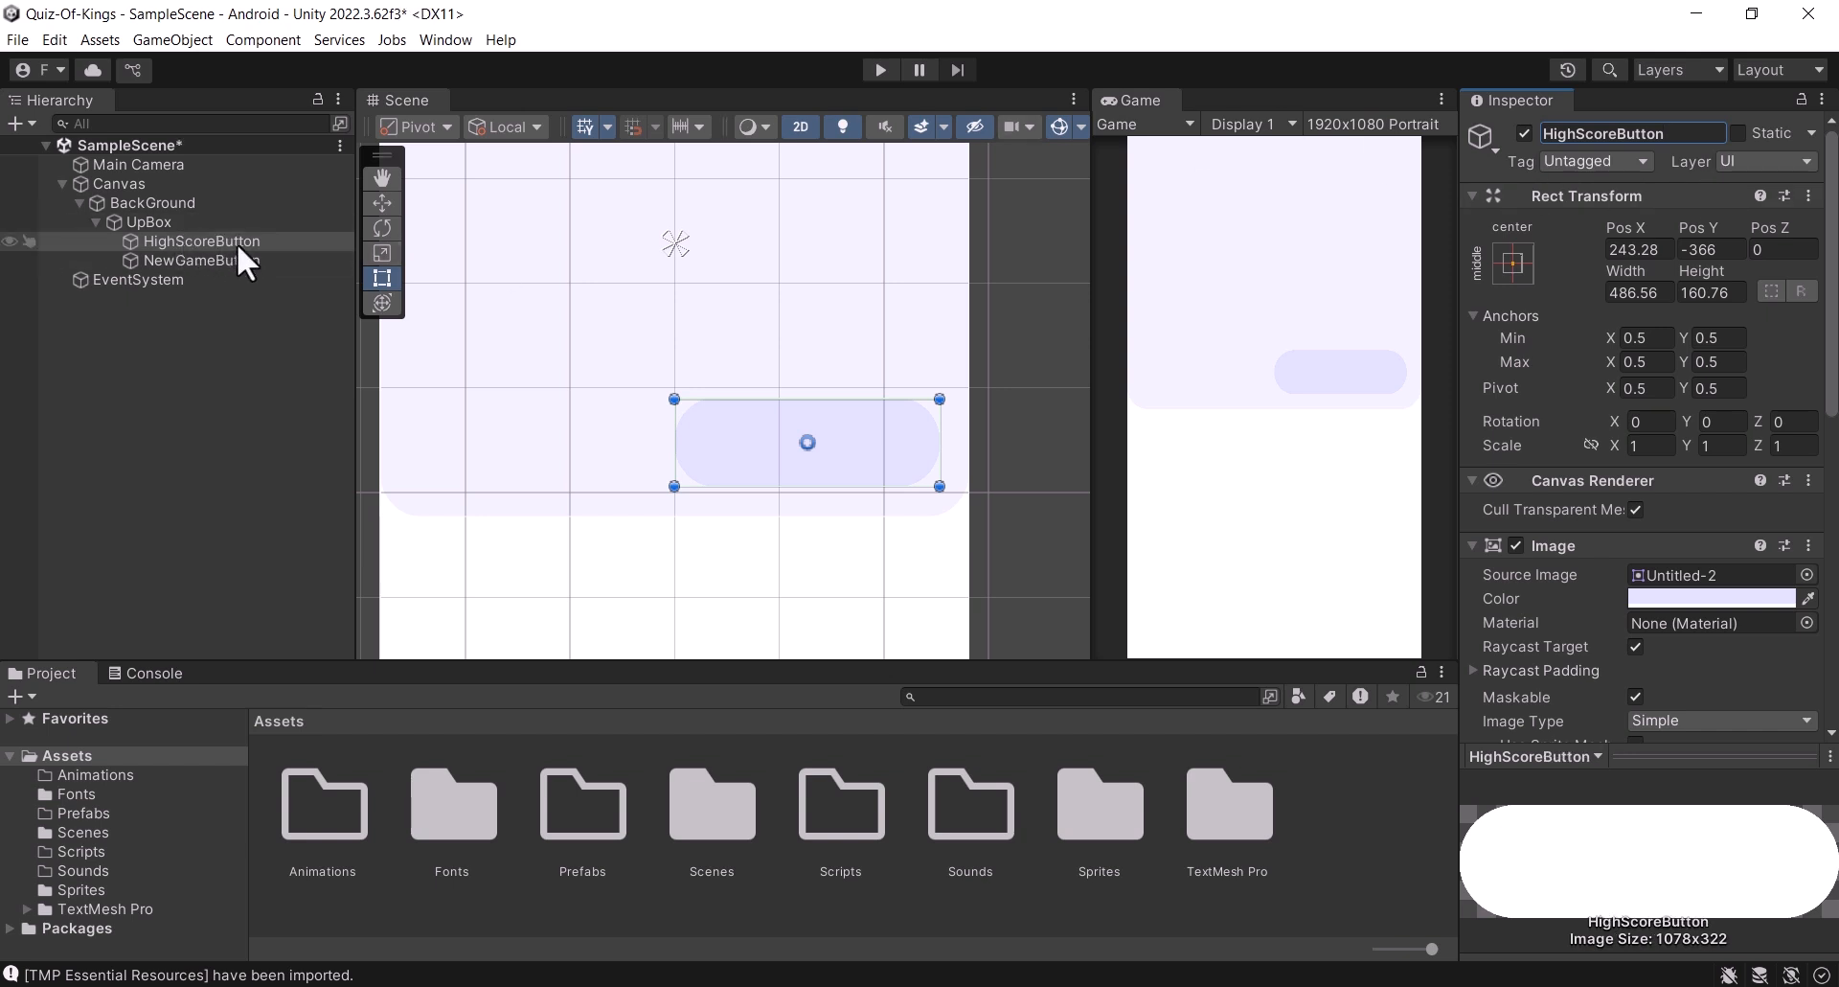
Step: Mirror NewGameButton to the other half of UpBox by setting its Pos X to -243.28
click(237, 260)
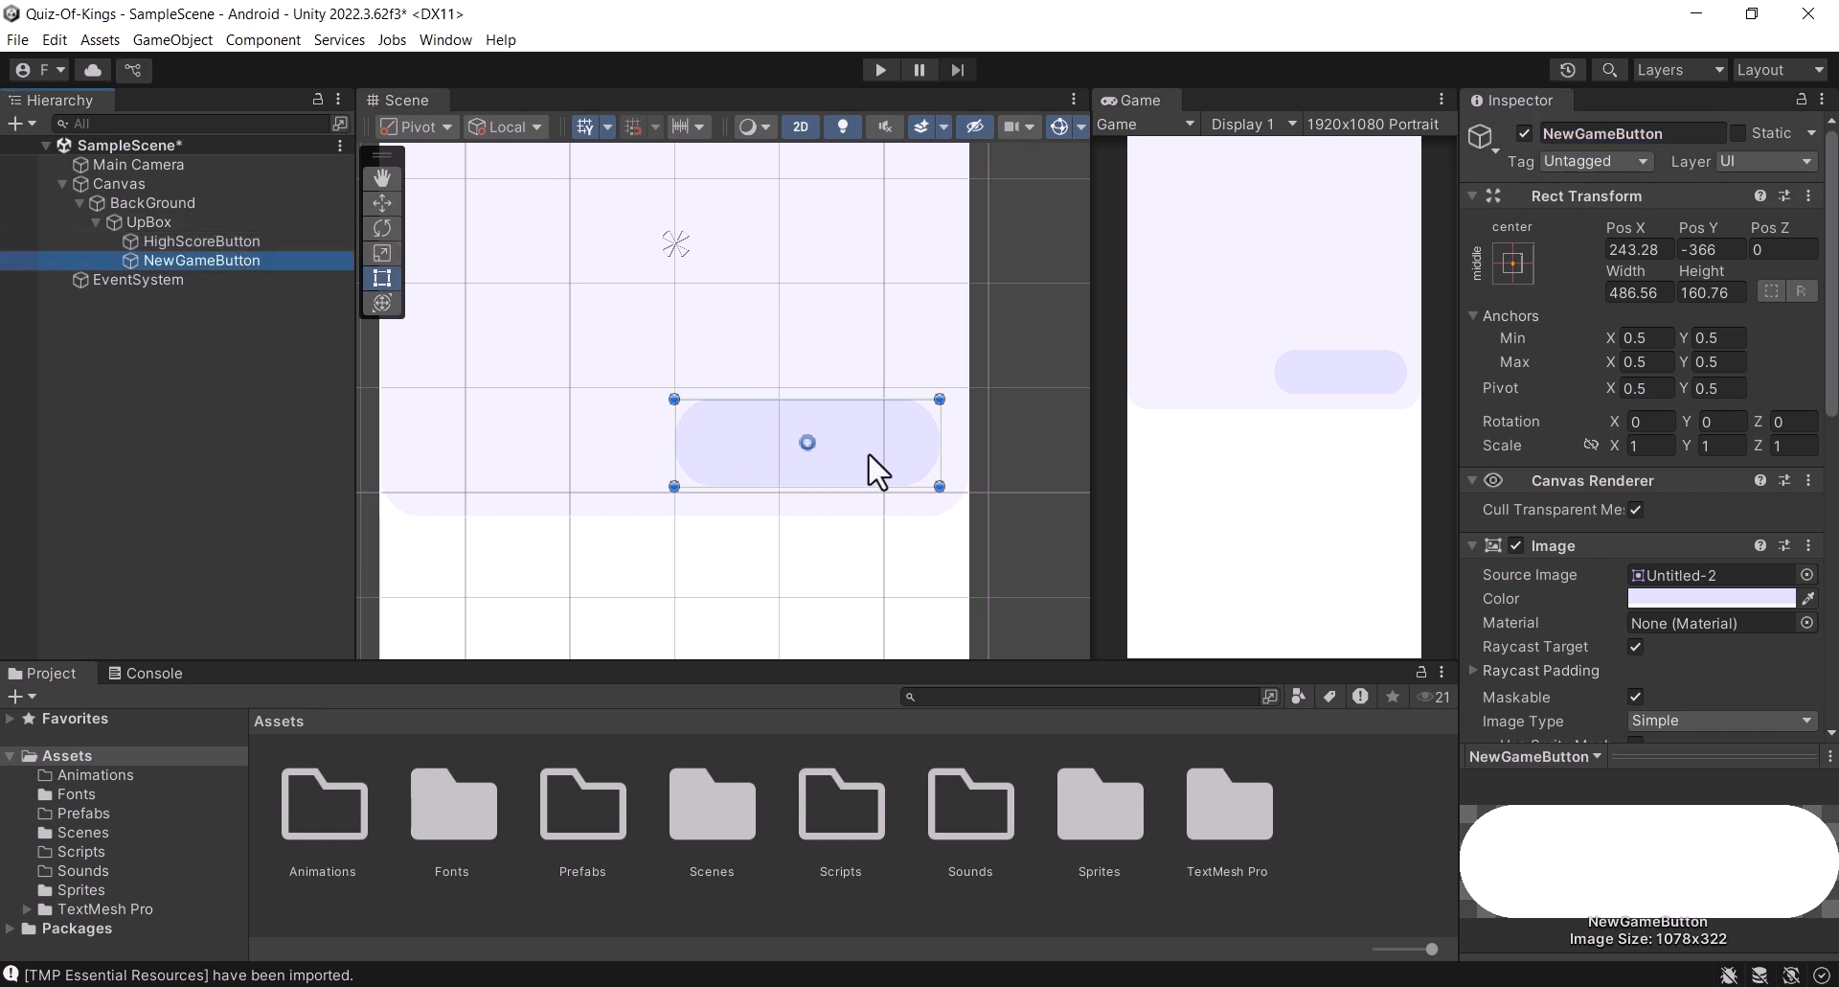
click(1610, 251)
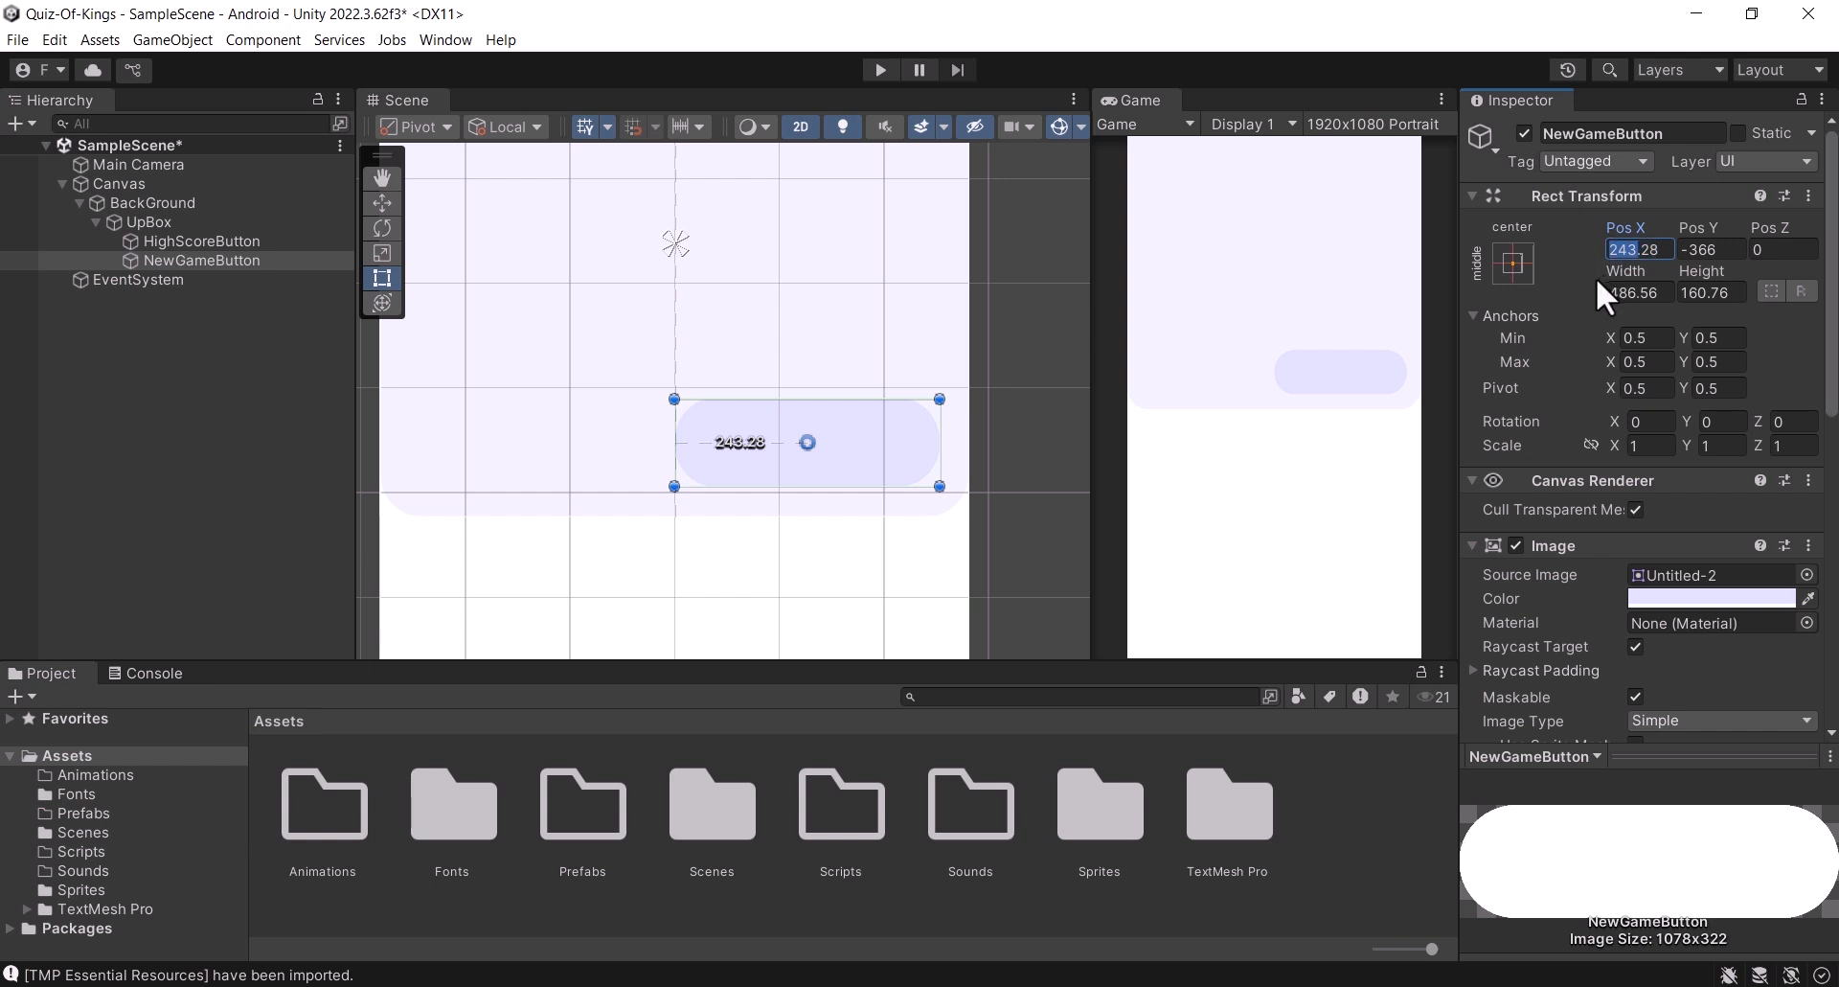
click(1610, 250)
text(-)
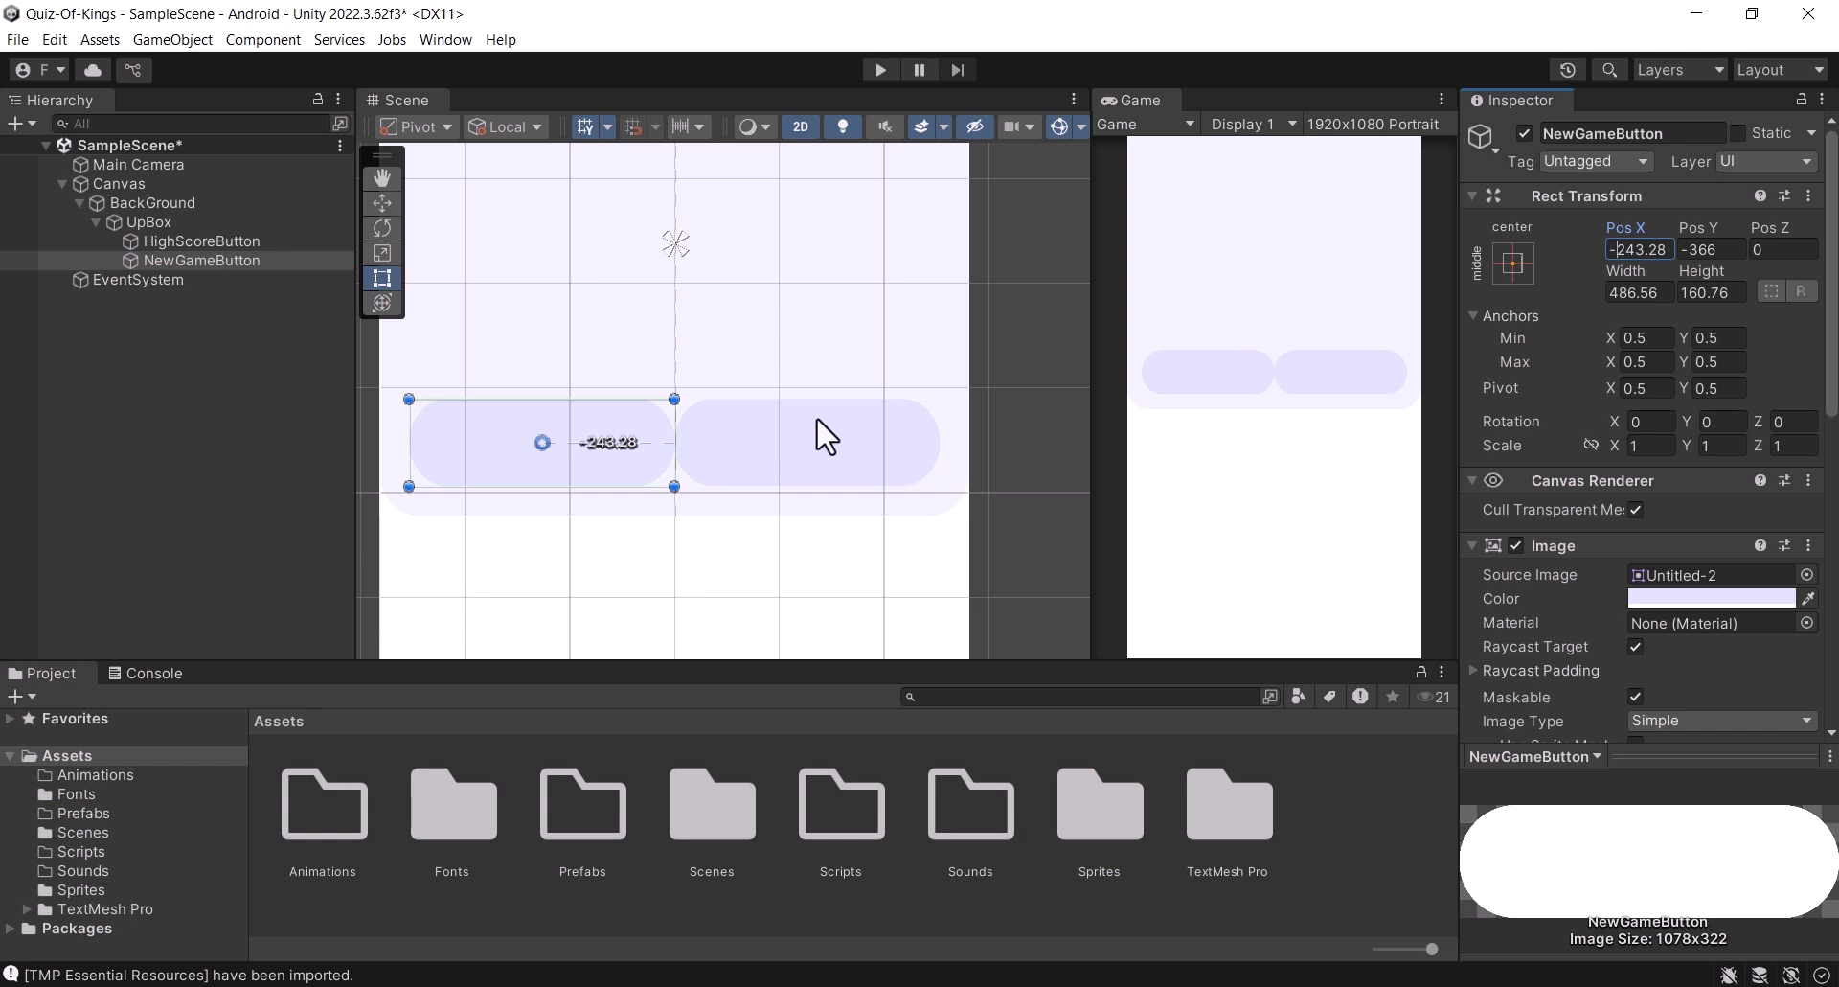
Step: Spread the two buttons apart by moving HighScoreButton to X 261 and NewGameButton to about X -256, and save the scene
click(230, 241)
drag(817, 440, 853, 481)
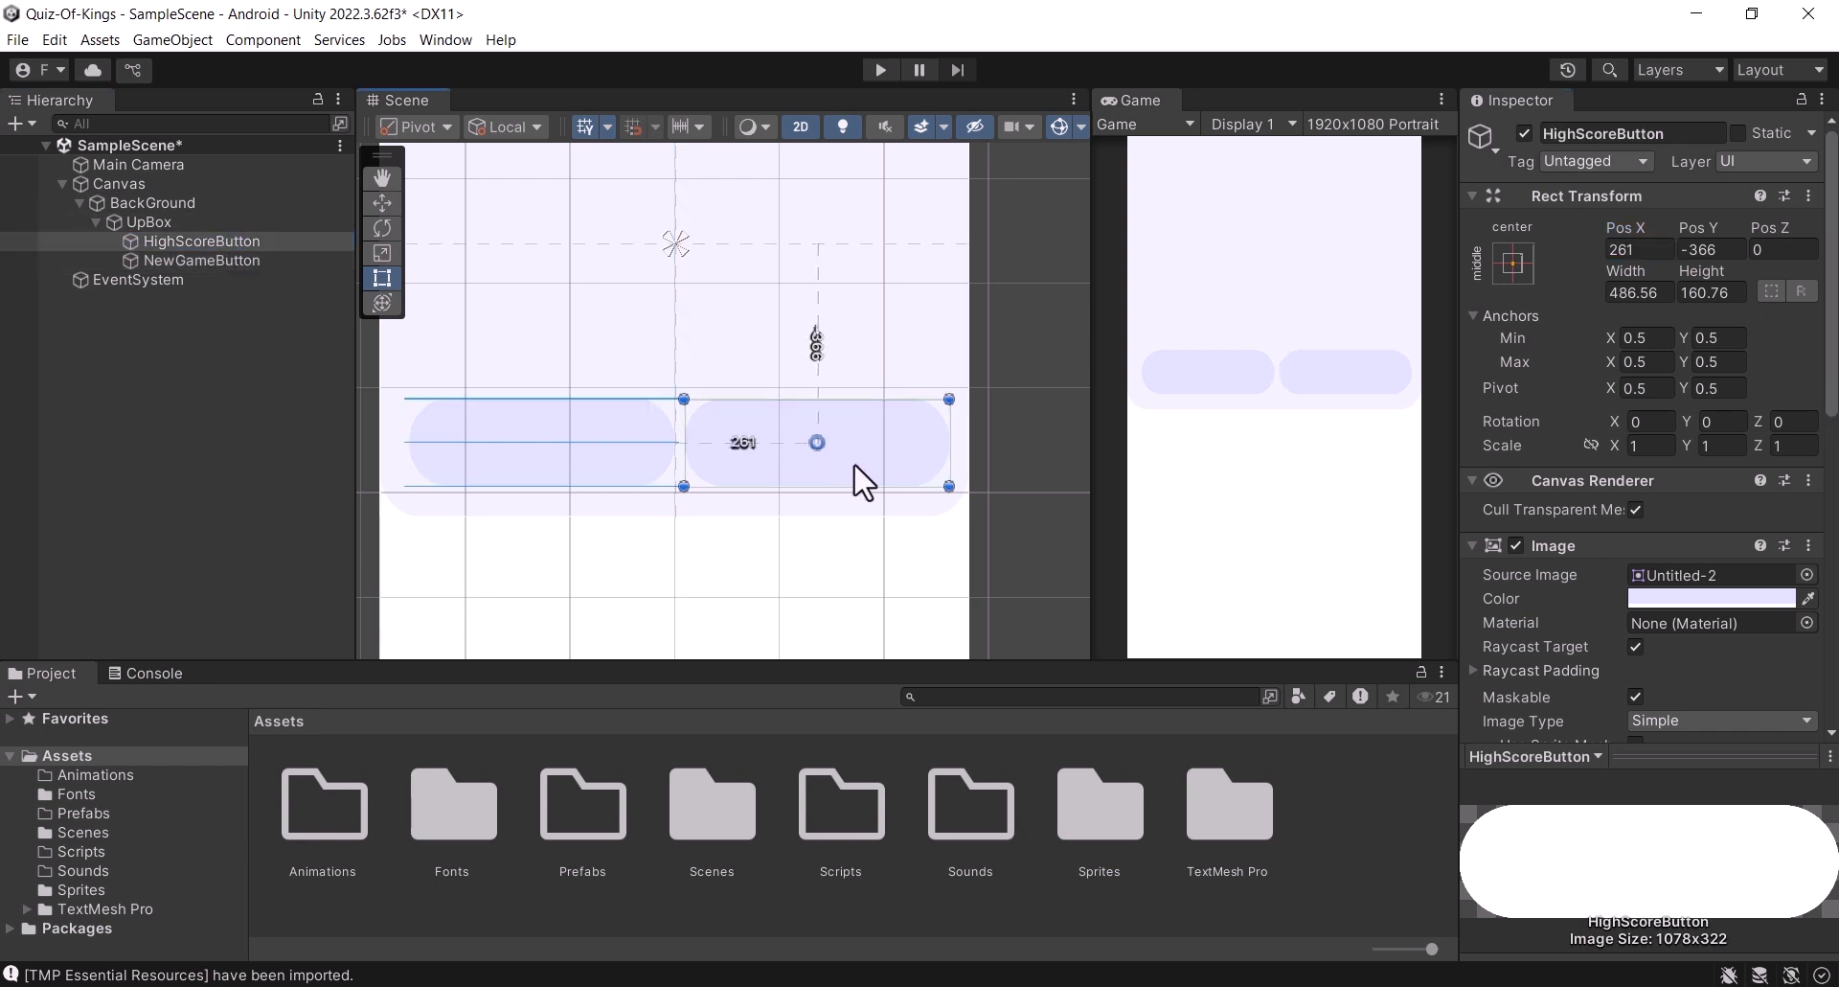
click(600, 481)
drag(587, 463, 583, 465)
key(ctrl+s)
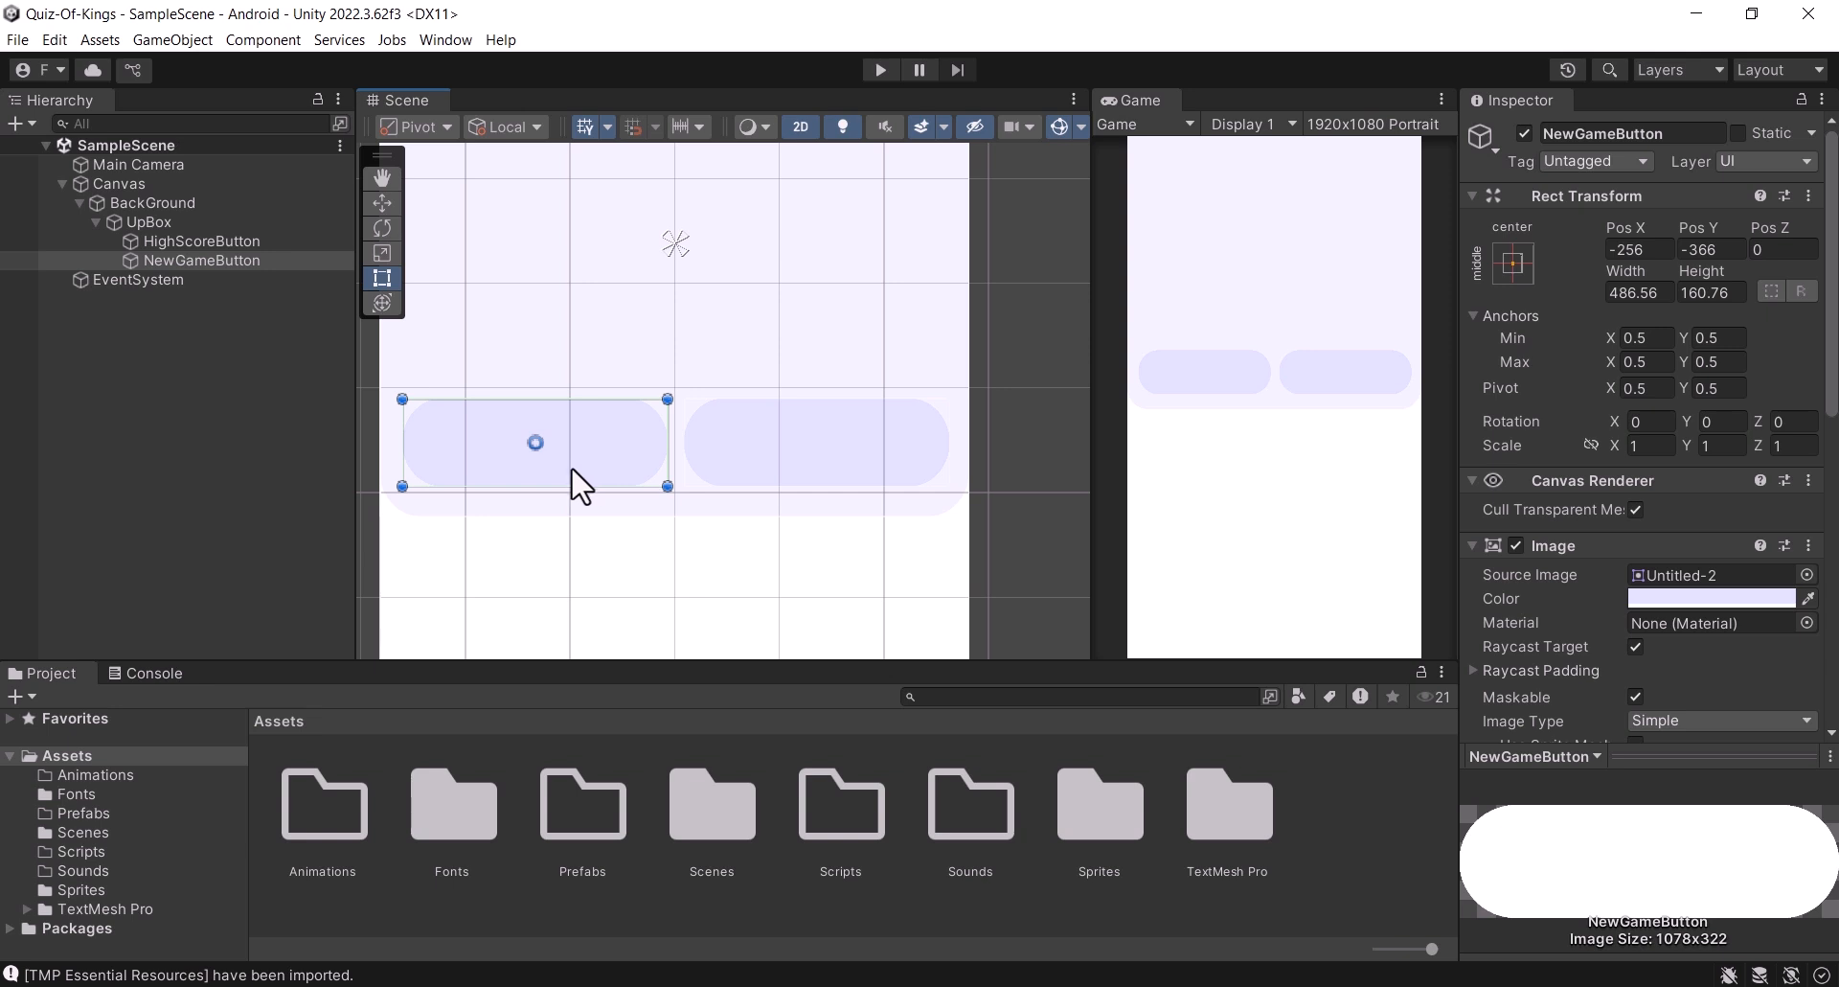
Step: Set NewGameButton's Pos X to -261 to match HighScoreButton's offset, and save the scene
click(846, 465)
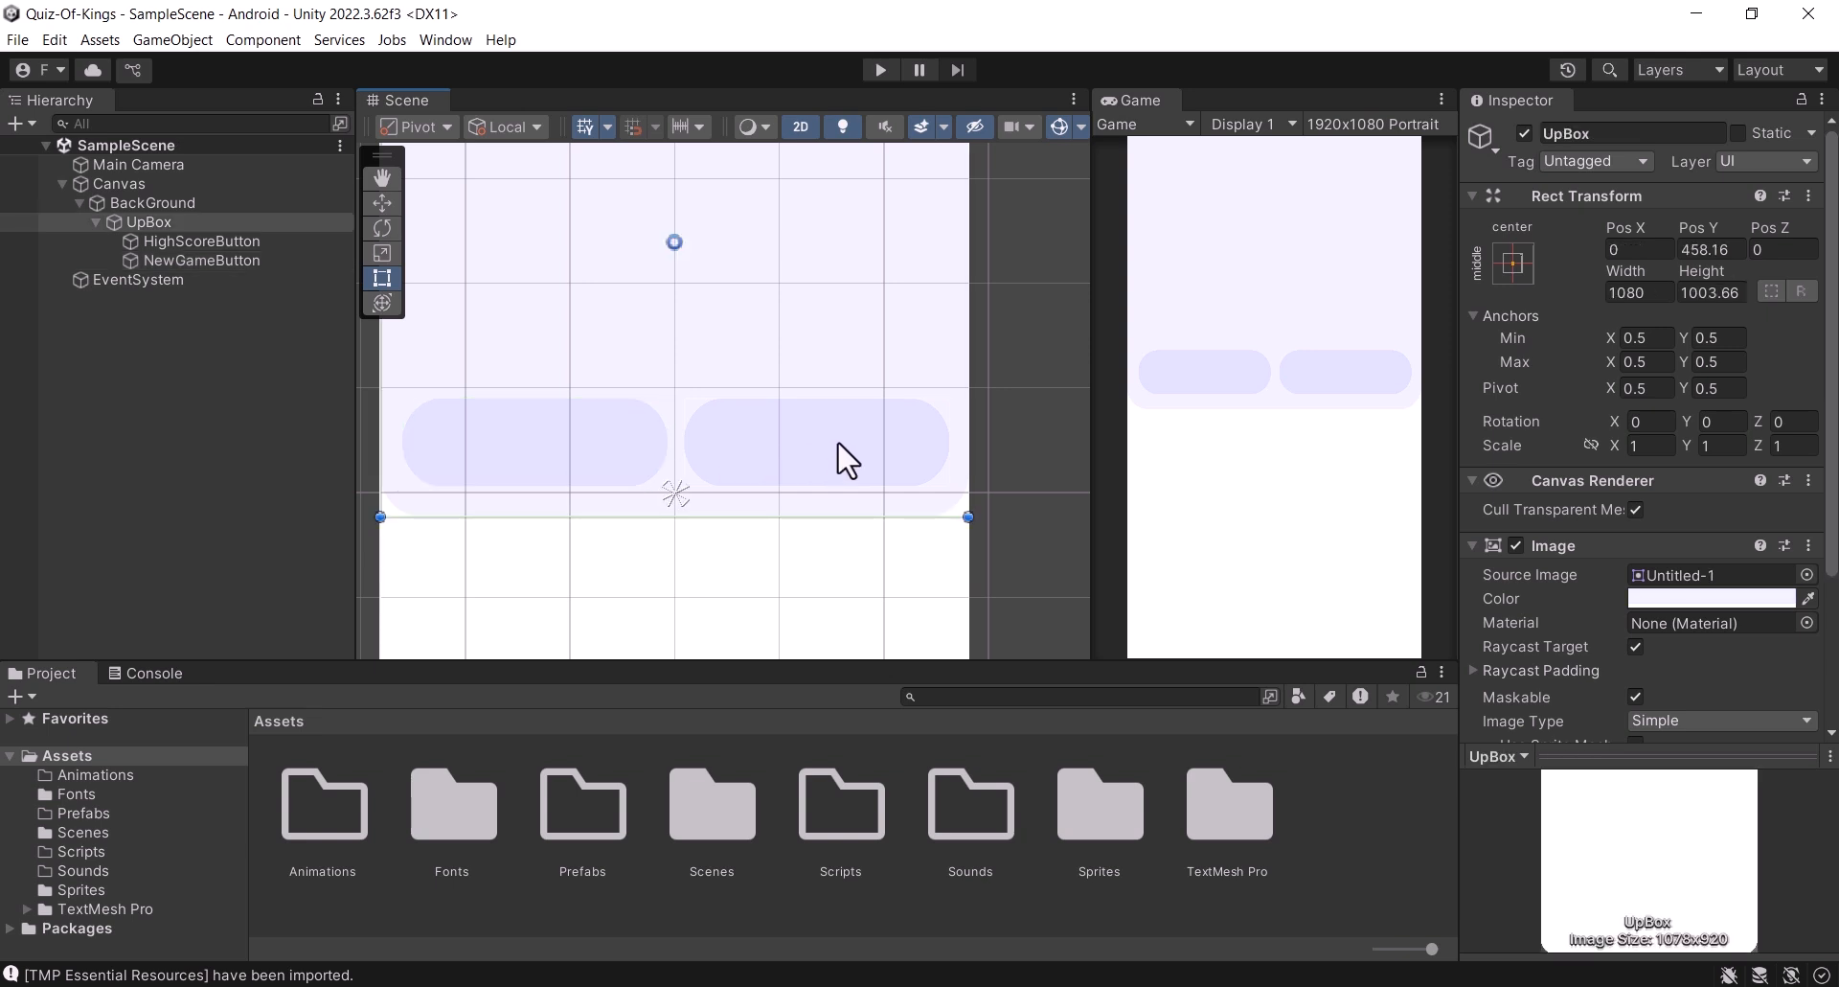
click(845, 464)
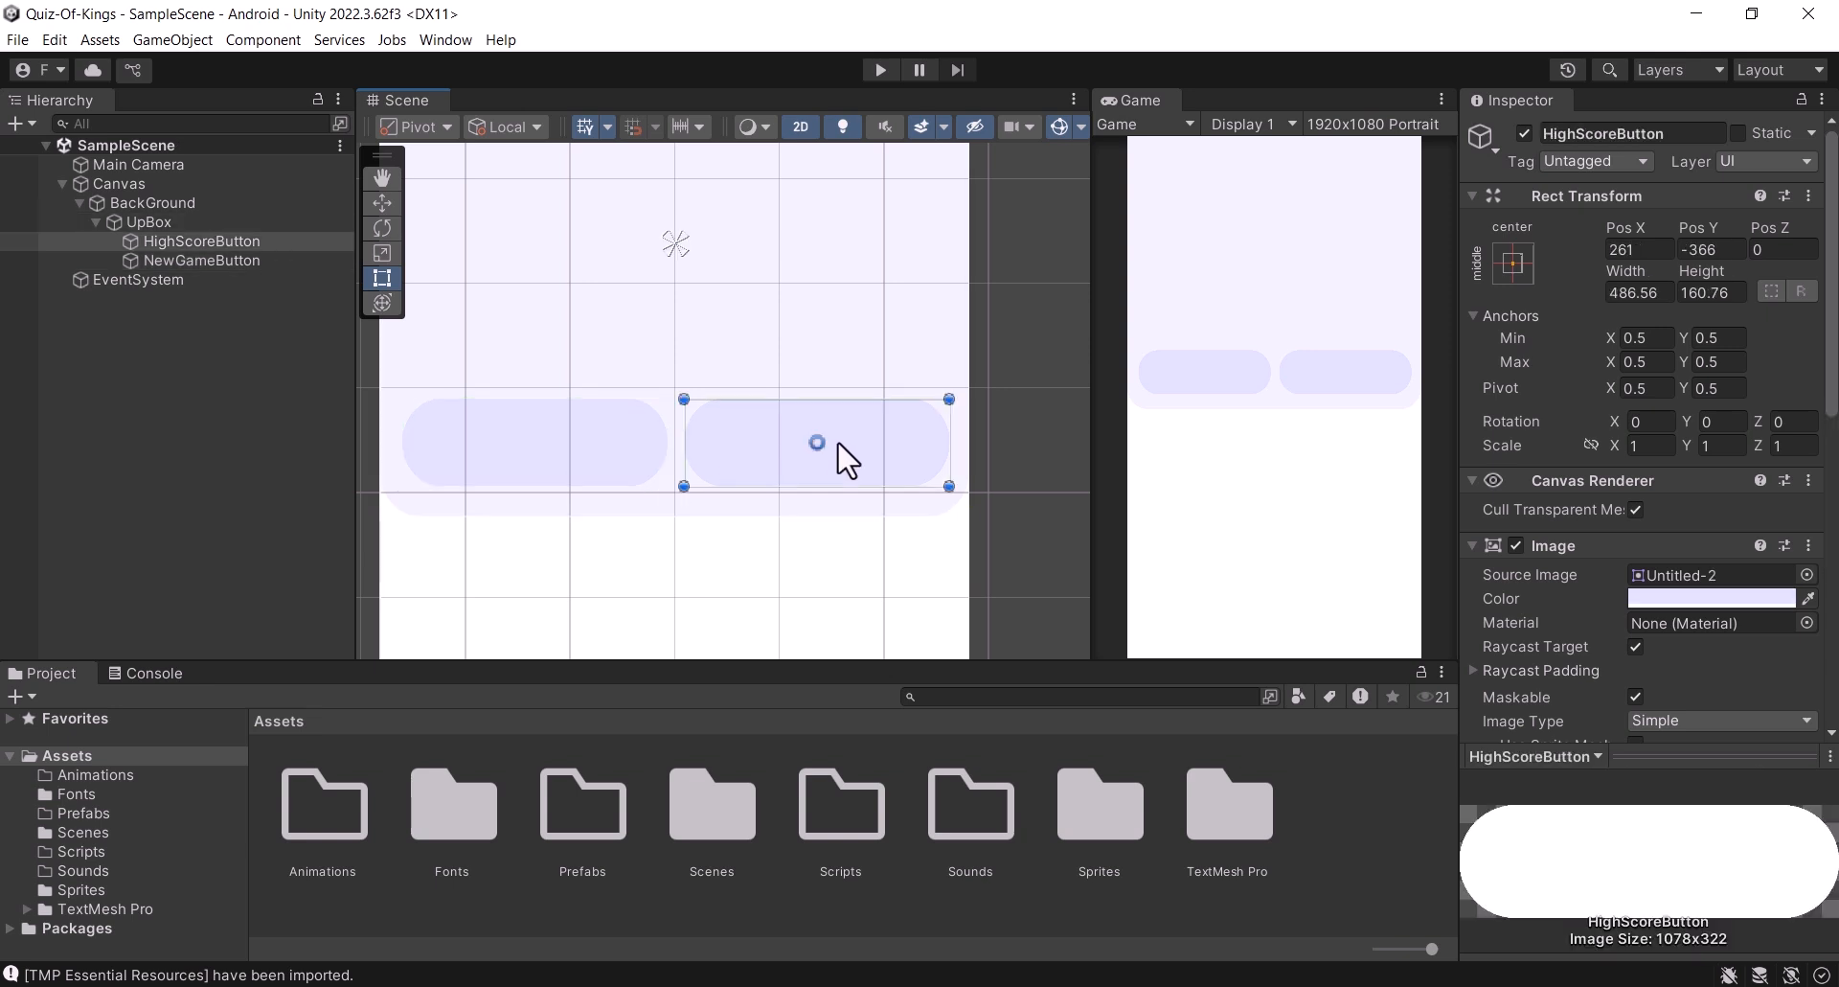
click(543, 445)
click(1642, 249)
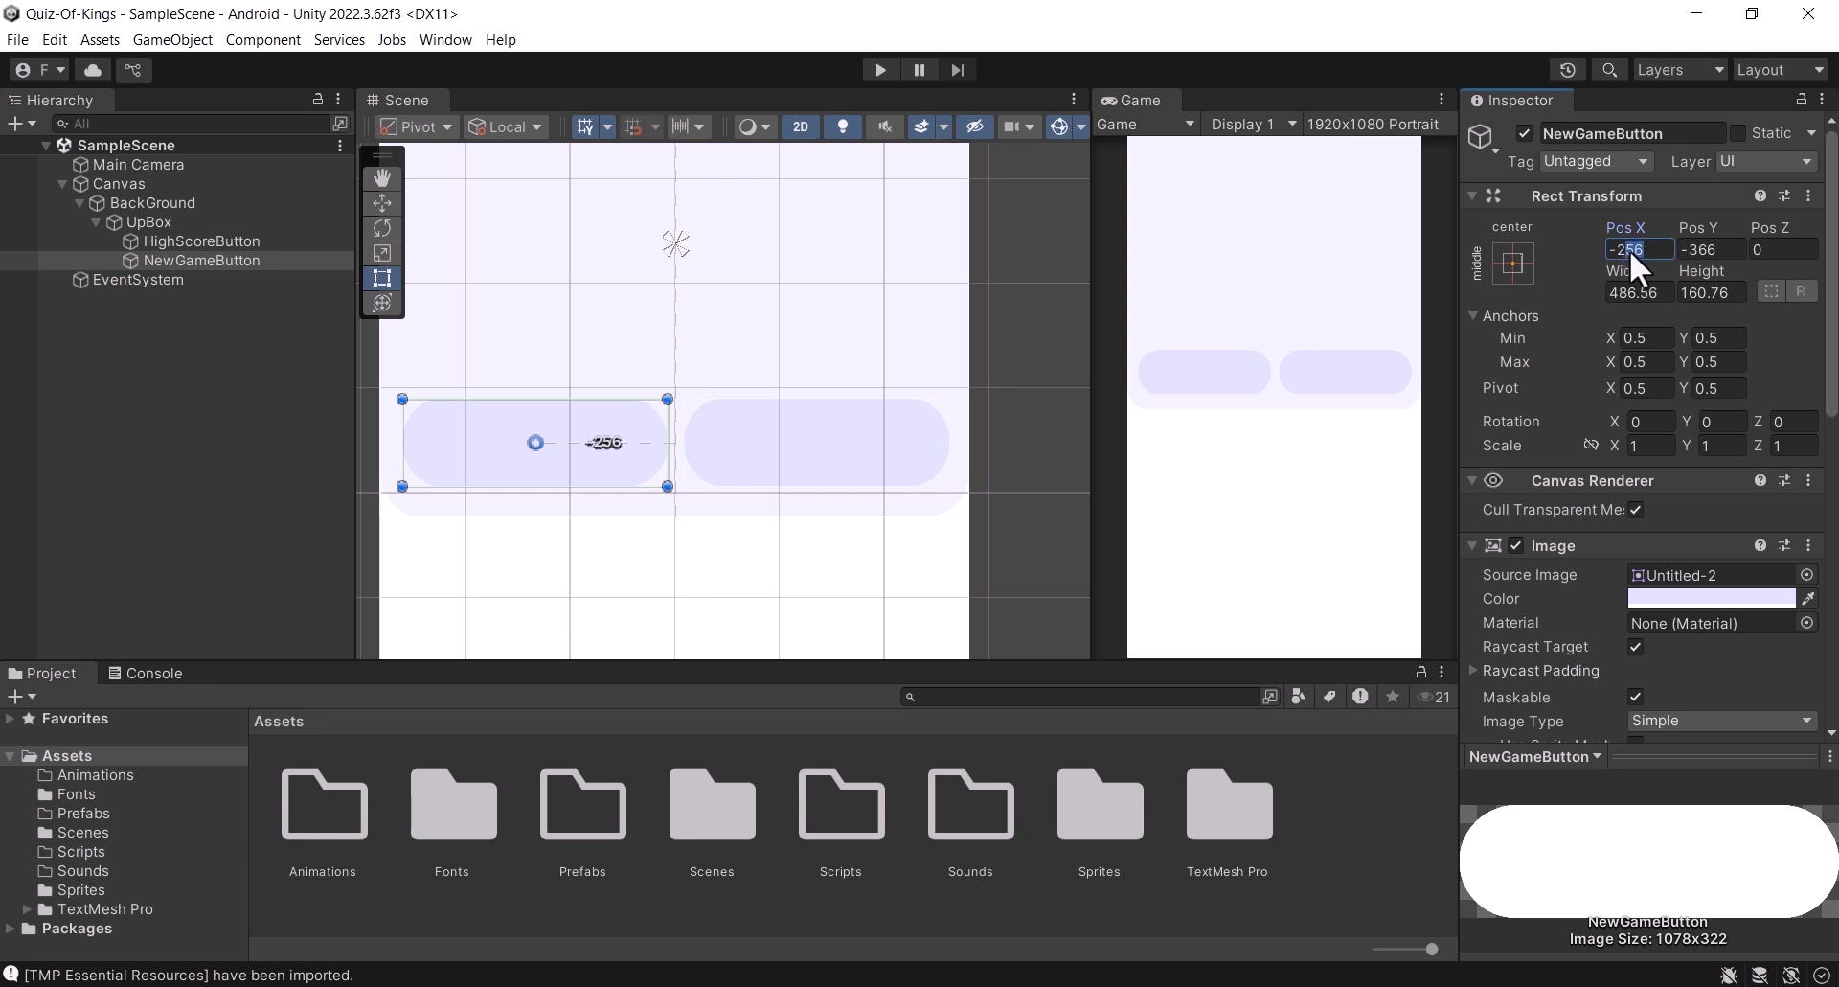
text(261)
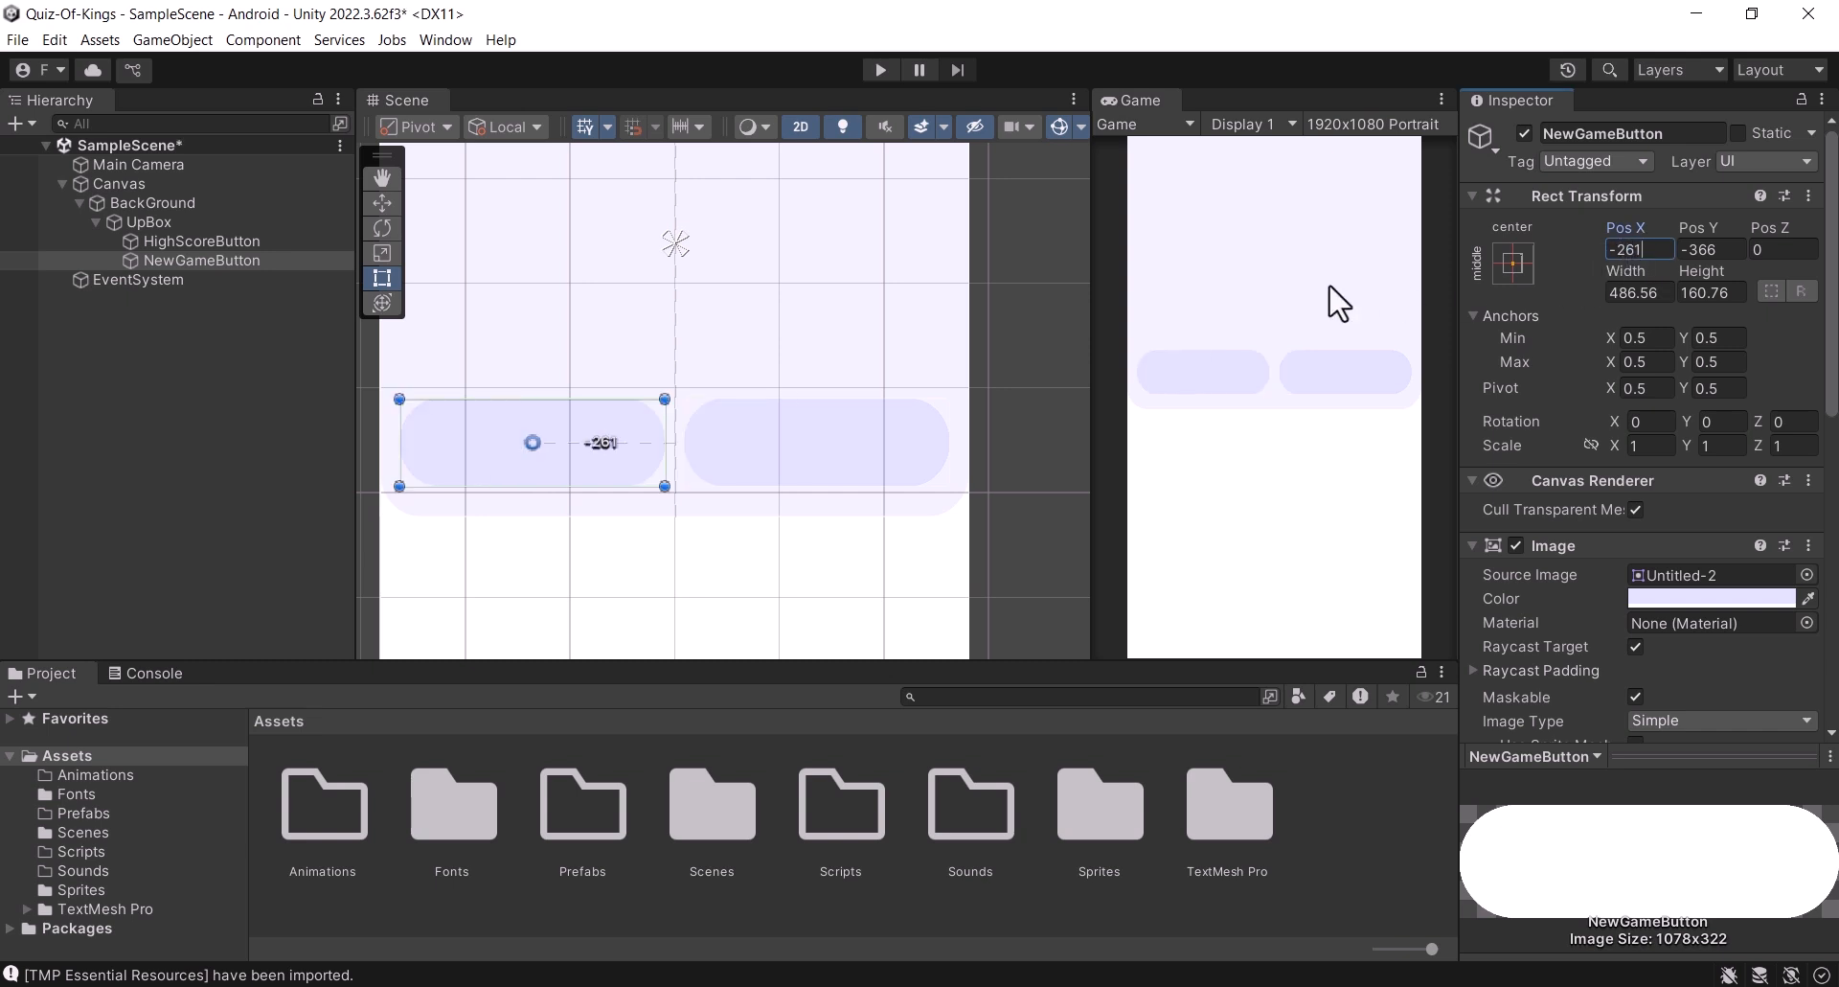
key(ctrl+s)
Step: Add a UI image as a child of UpBox
scroll(751, 336, down, 2)
middle_drag(766, 287, 759, 357)
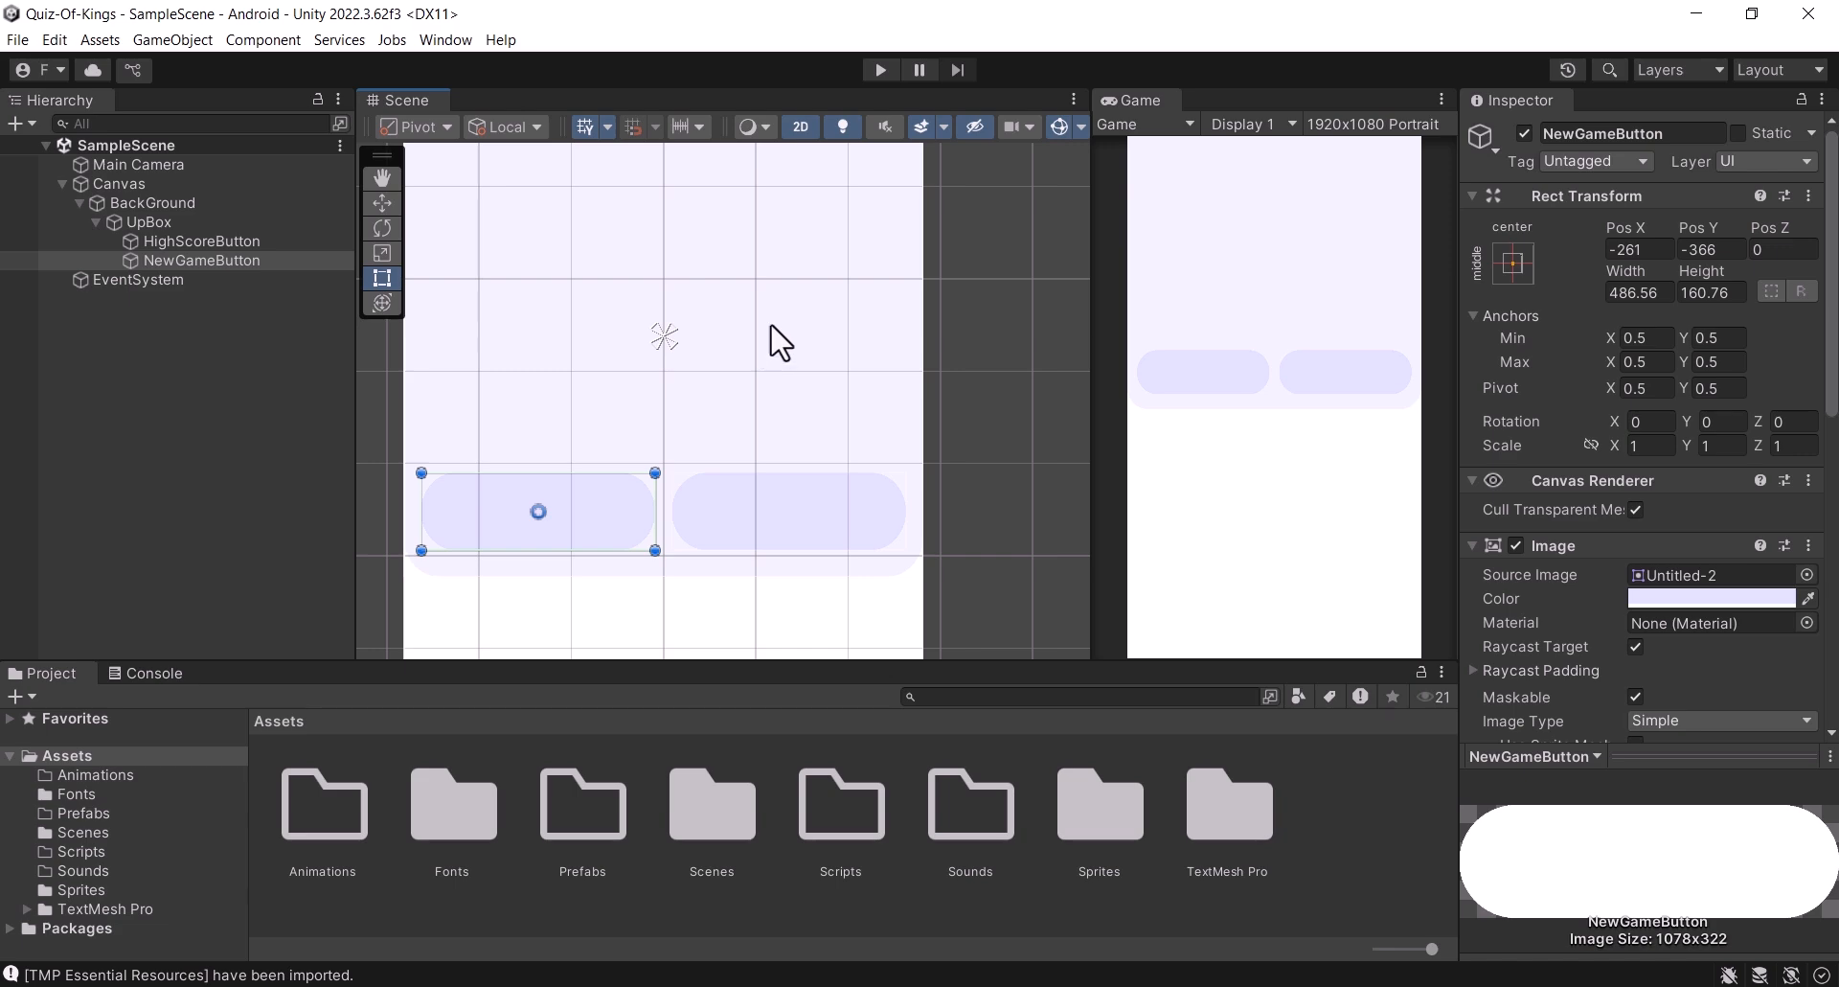
click(202, 241)
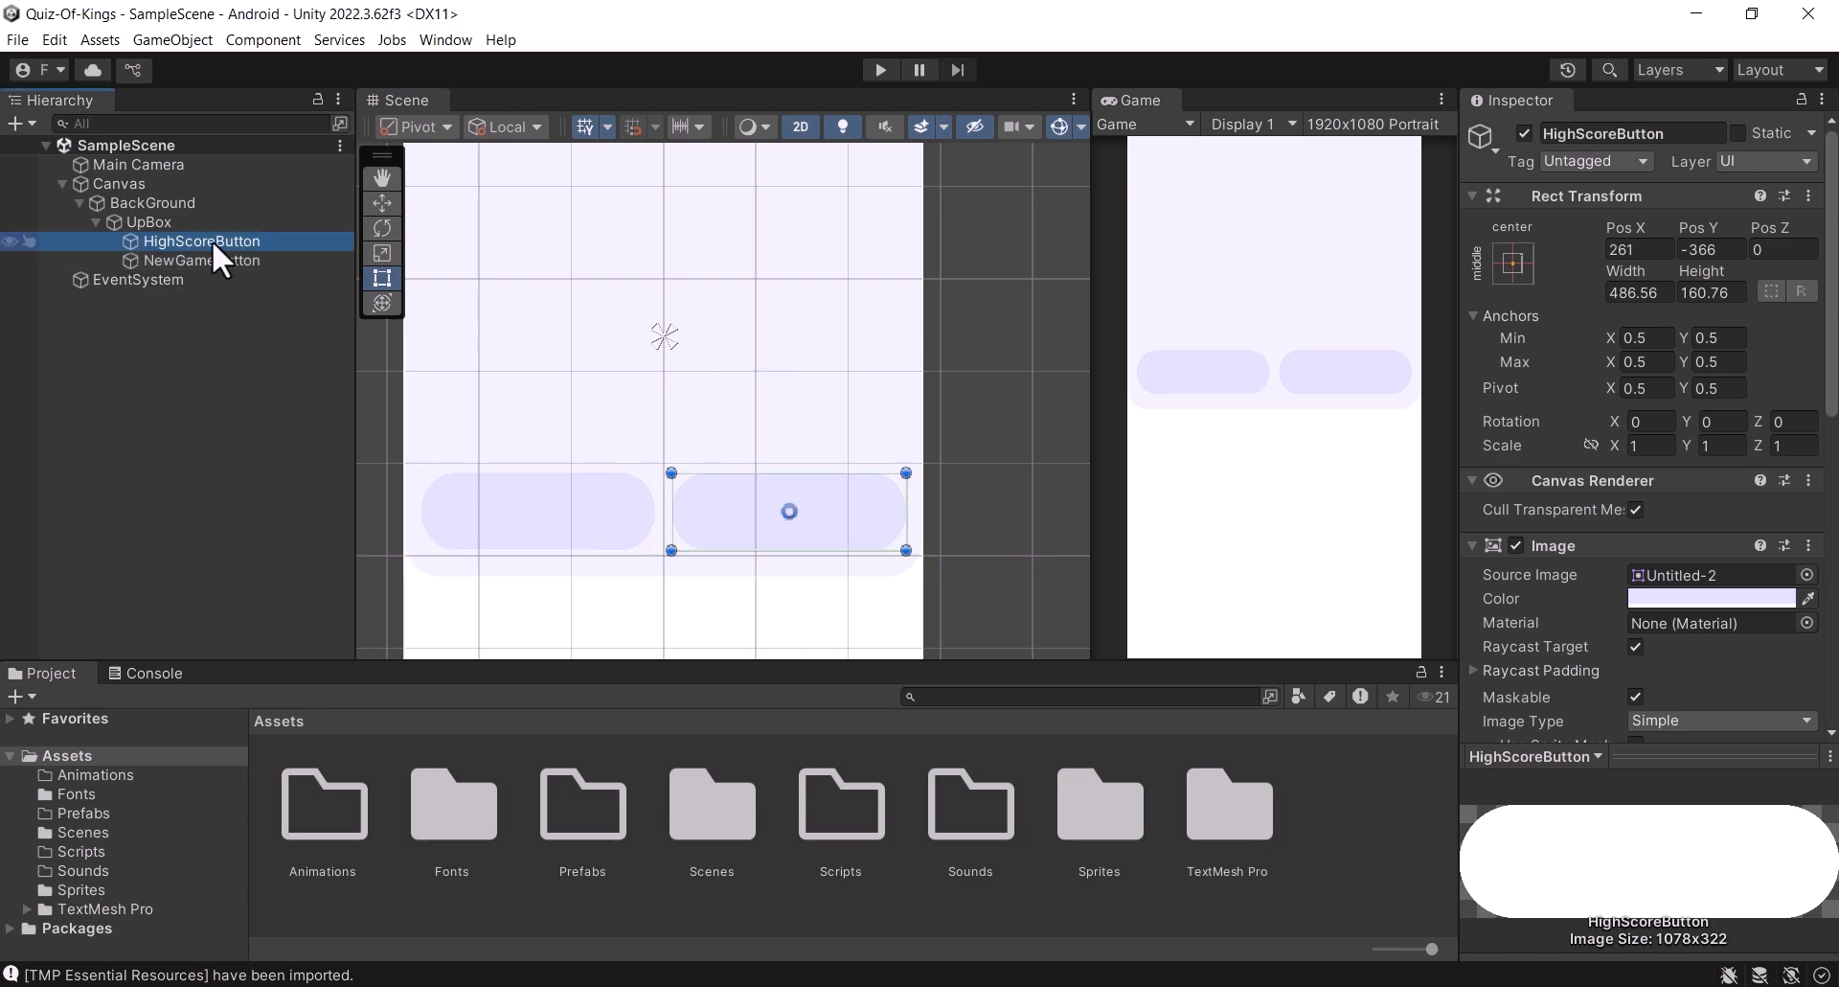
click(170, 221)
right_click(170, 222)
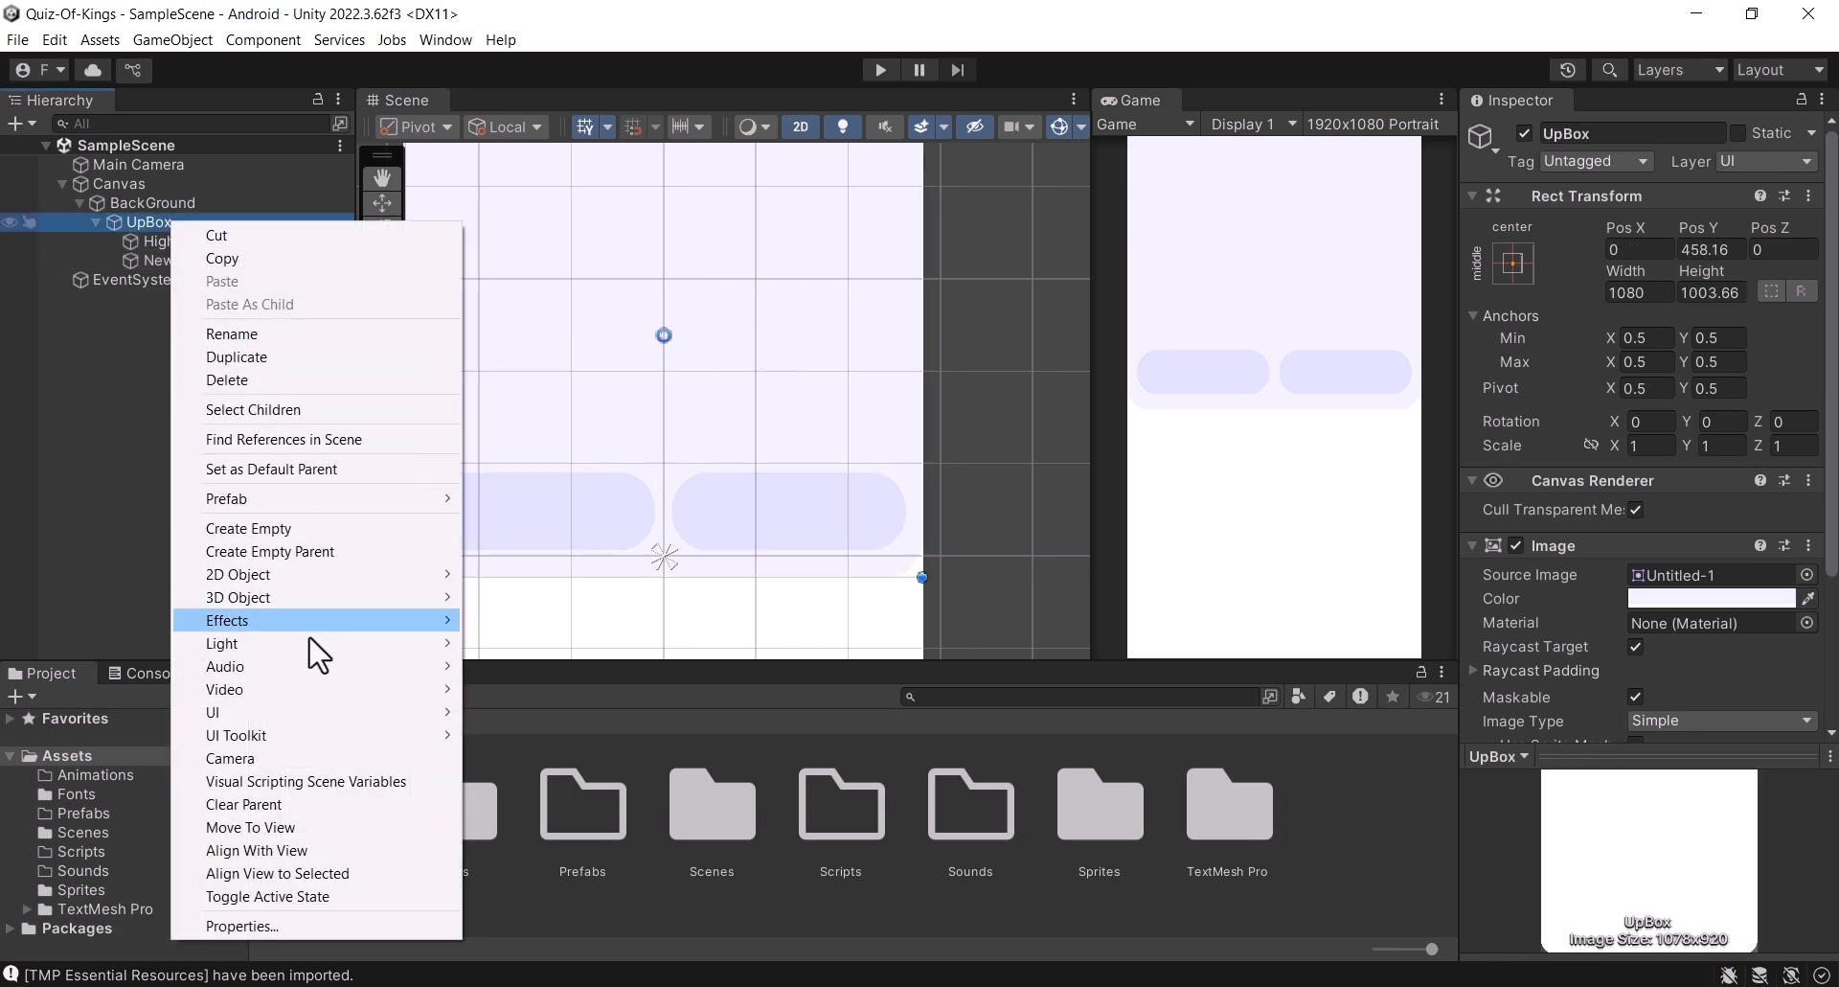
mouse_move(309, 715)
click(587, 394)
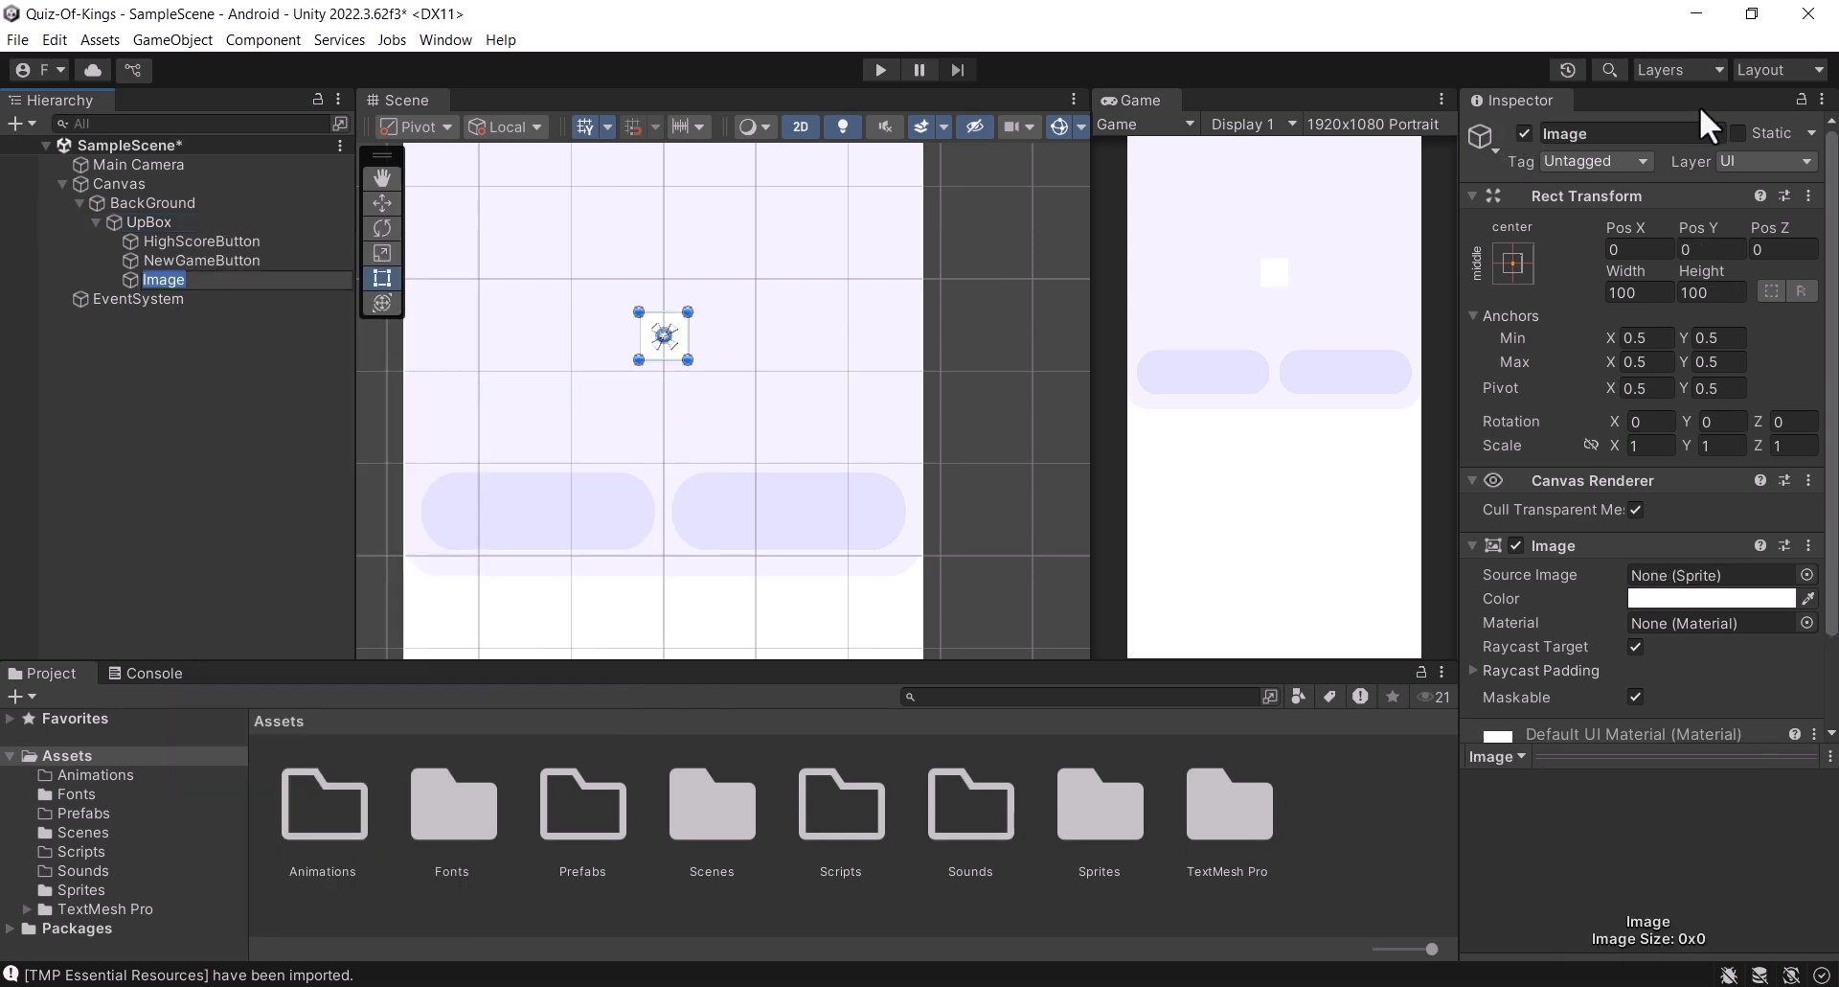
Step: Rename the new UpBox image as Avatar and save the scene
click(1681, 133)
text(Avatar)
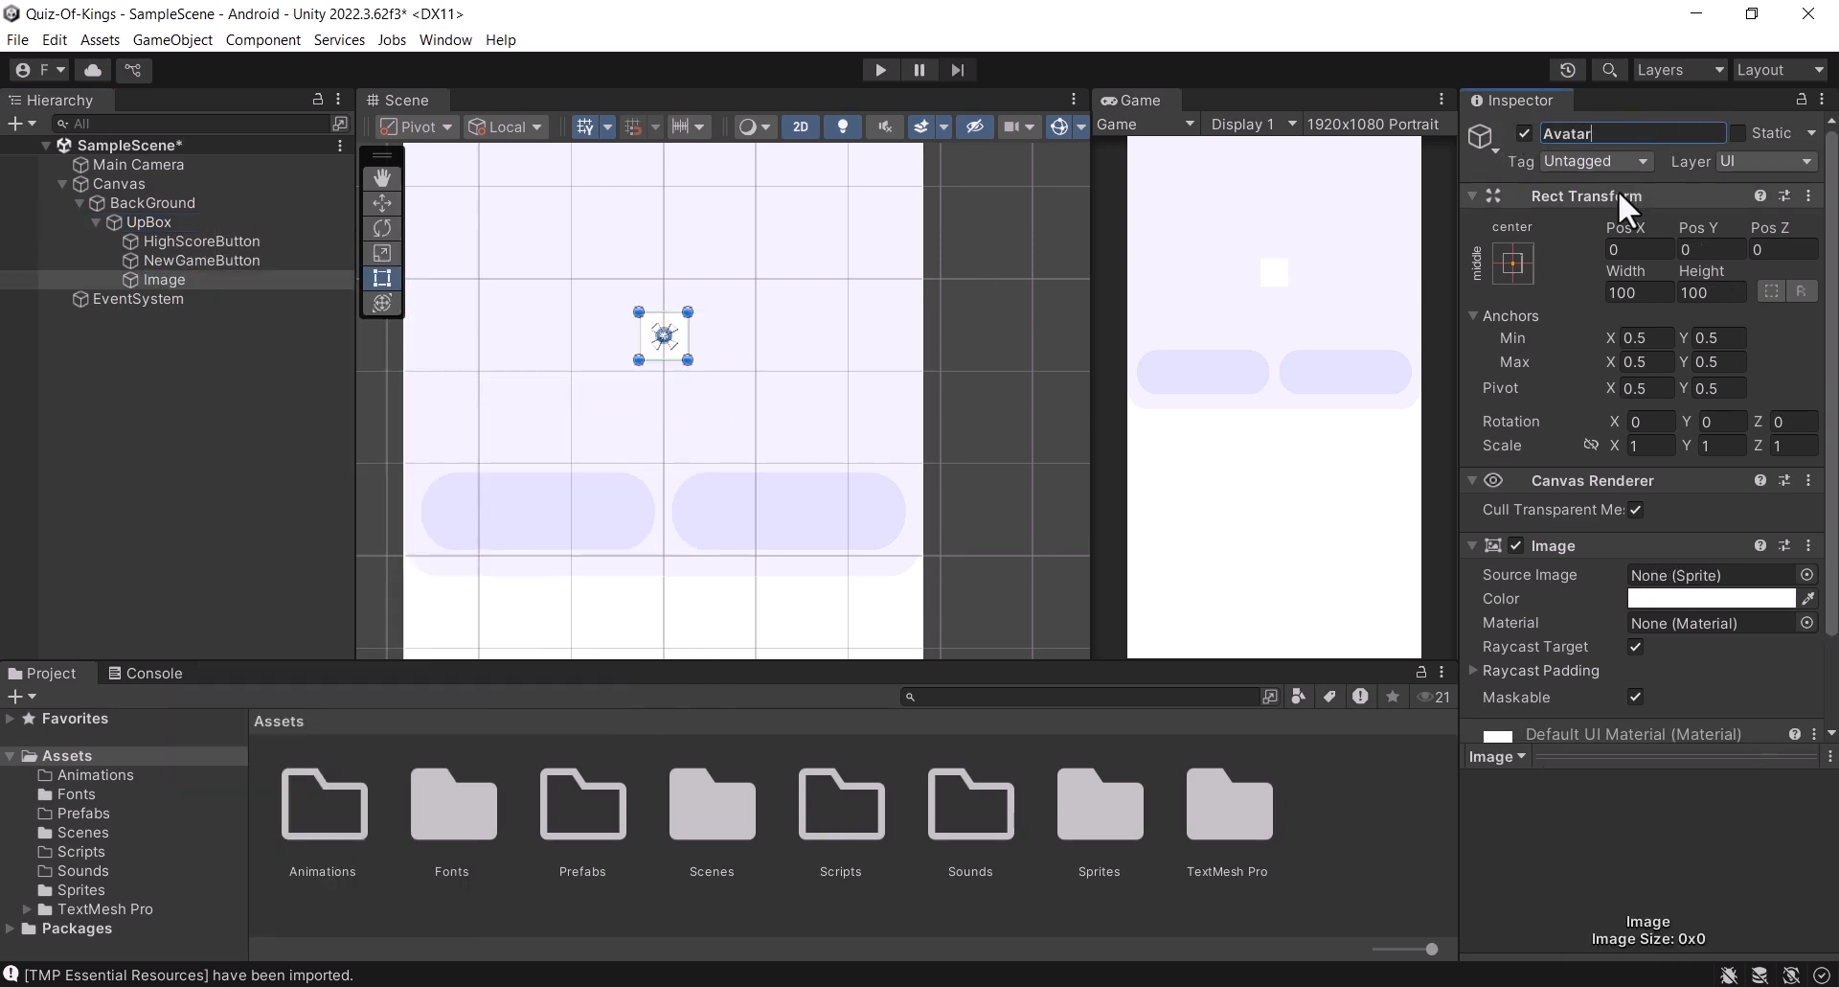
key(Return)
key(ctrl+s)
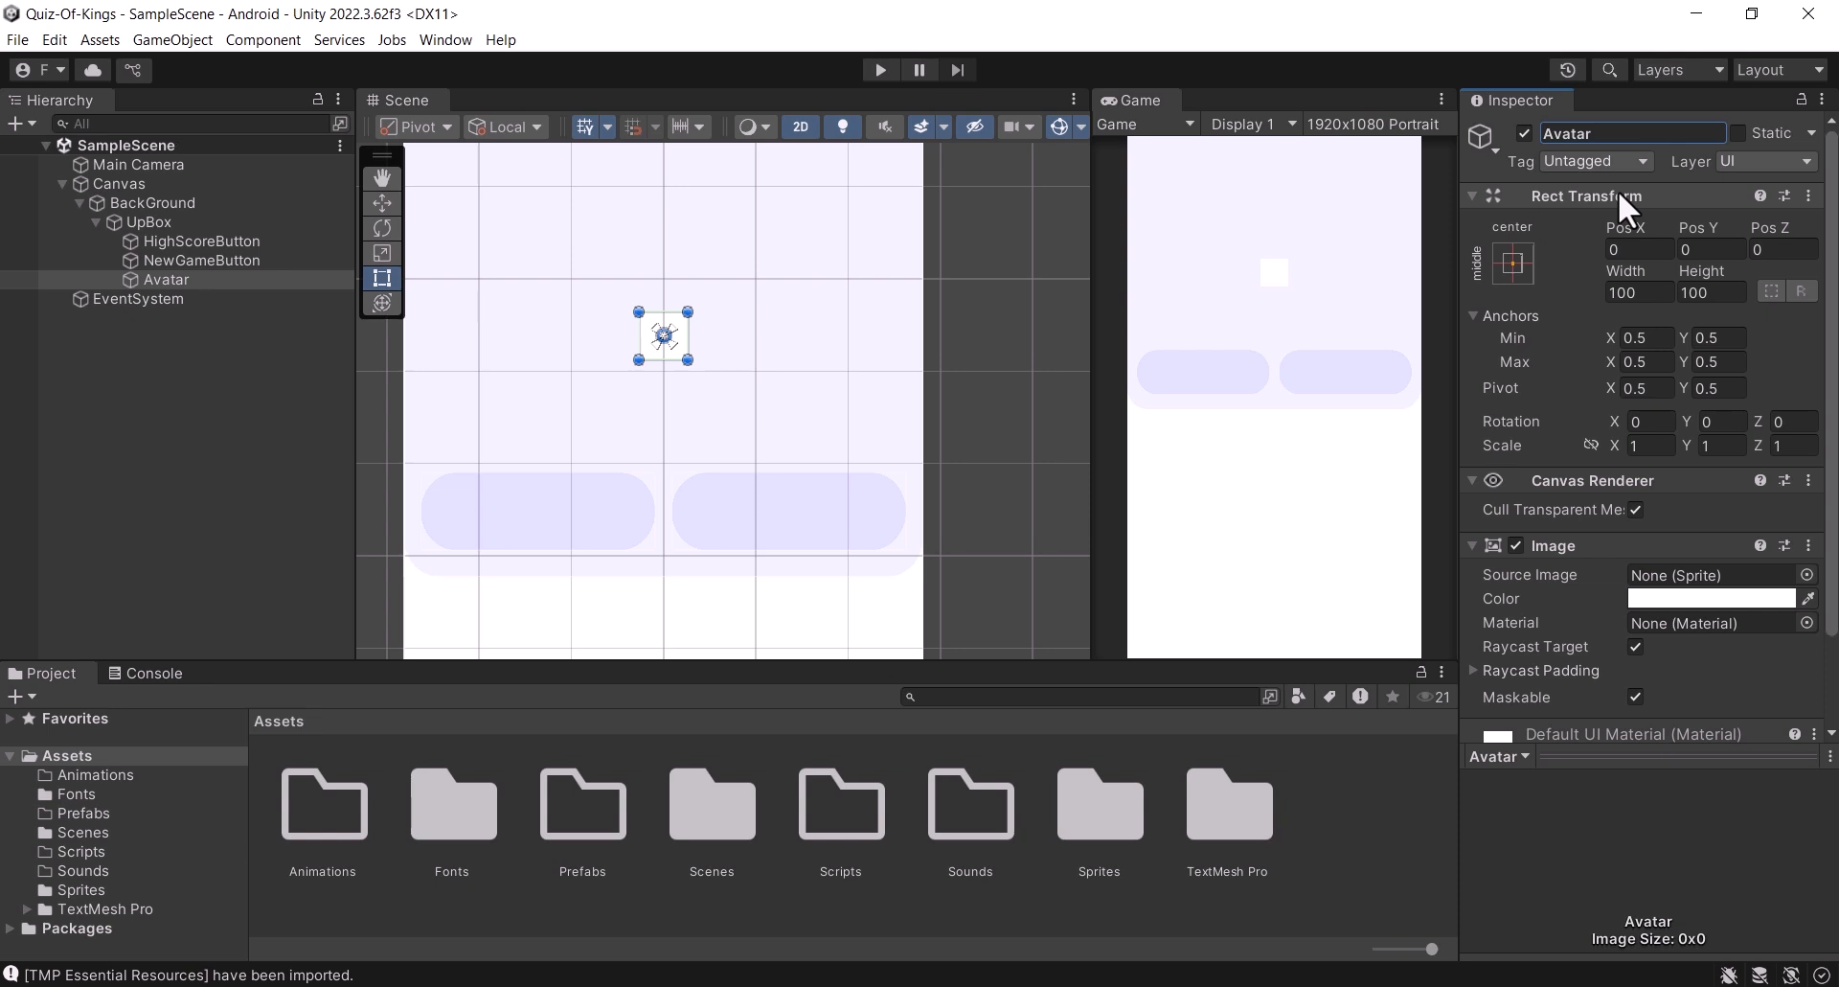
Step: Enlarge Avatar to about 253 × 204 at Pos Y 205, and use the Untitled-3 circle sprite as its source image
drag(690, 313, 691, 243)
click(1807, 575)
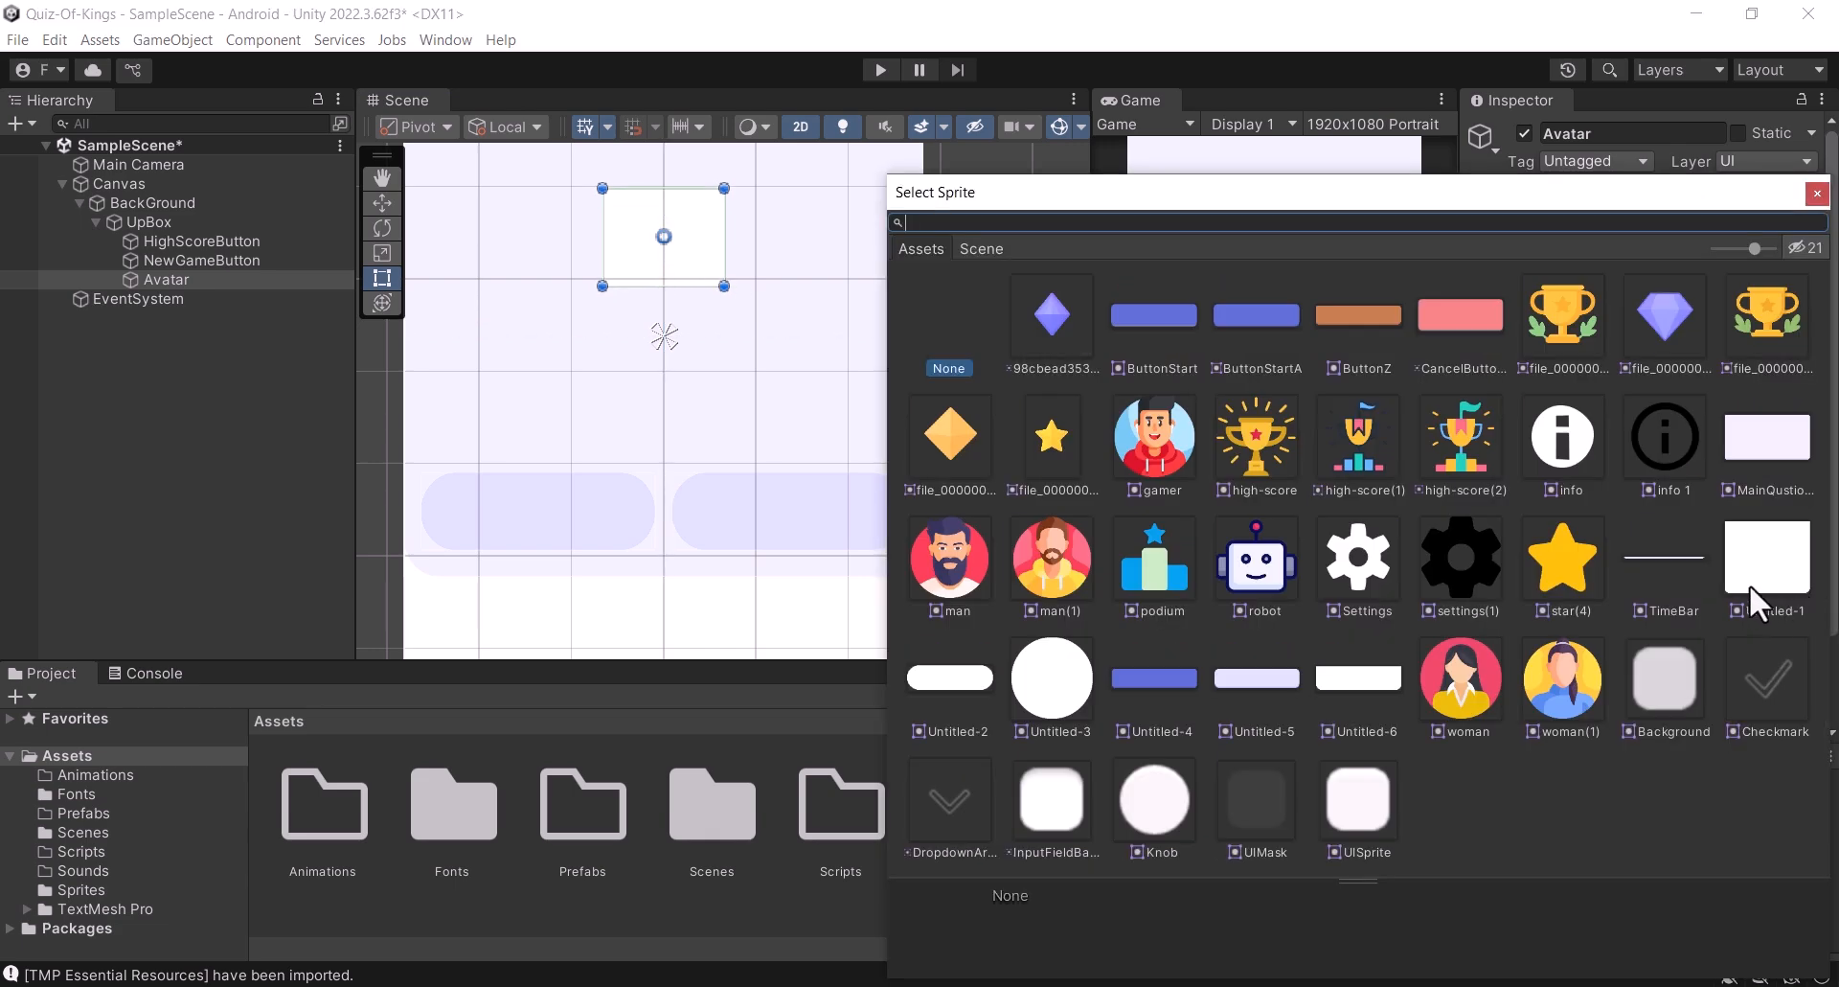
click(1051, 677)
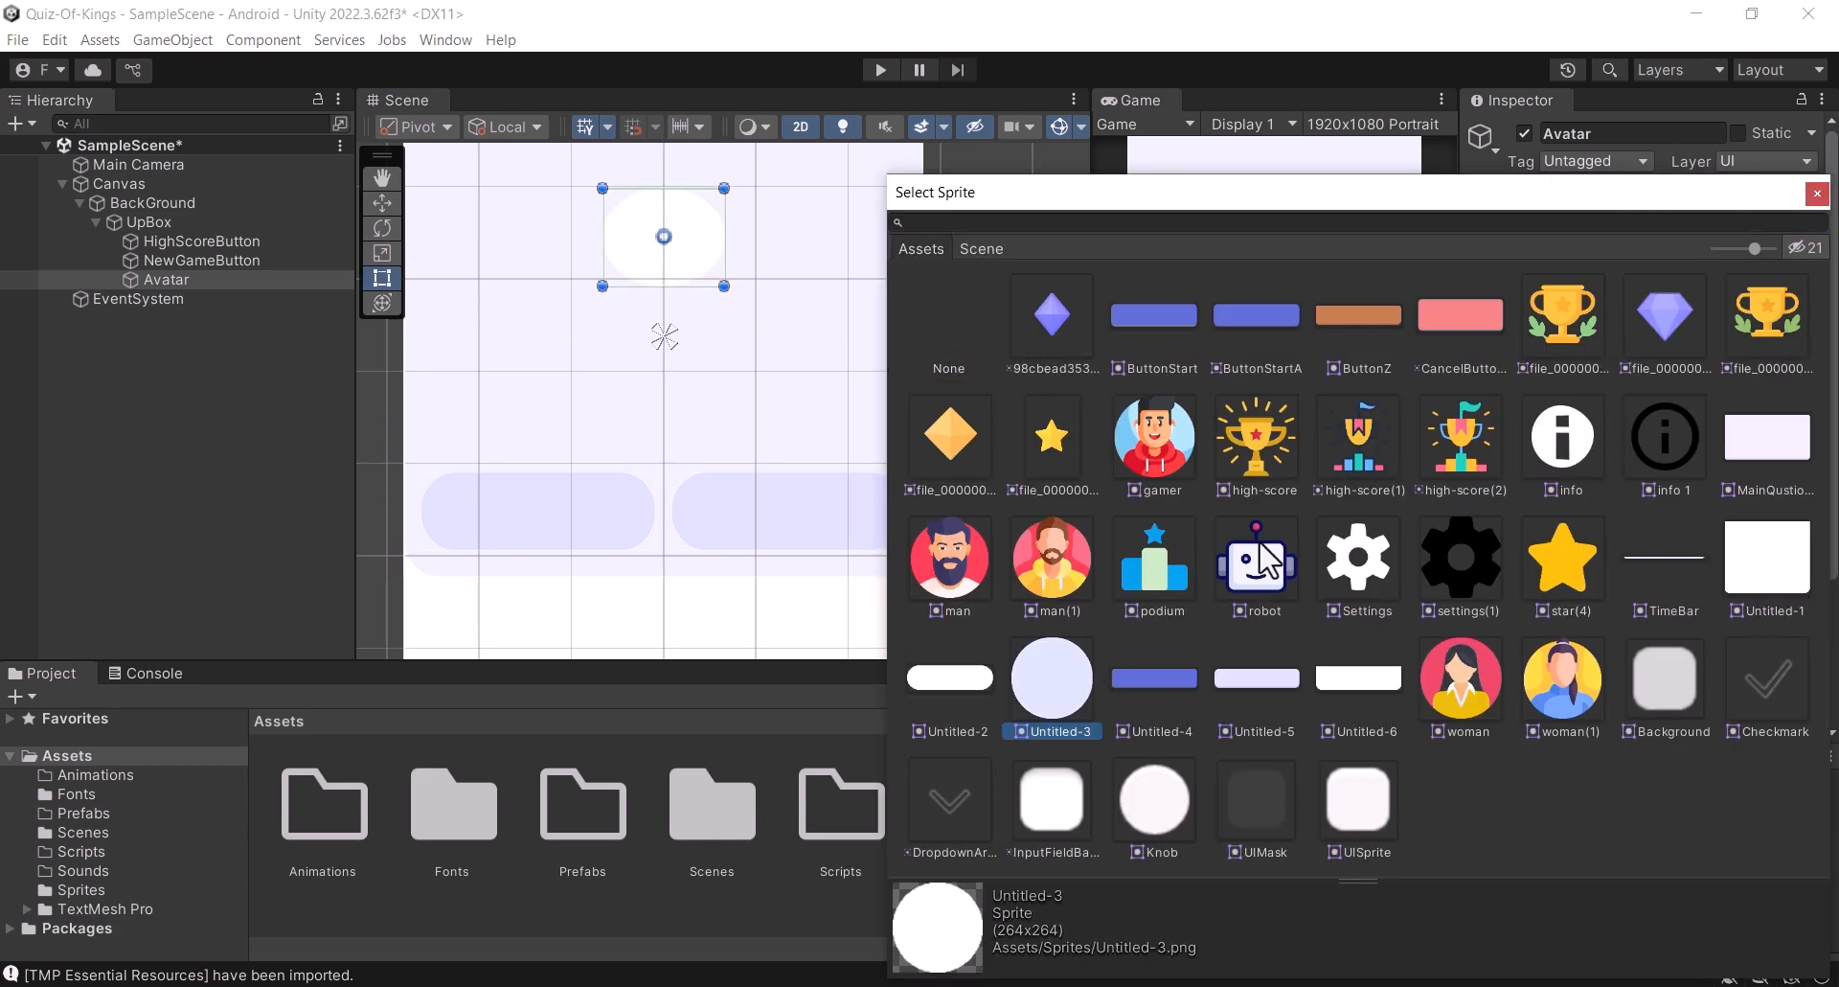
click(1817, 194)
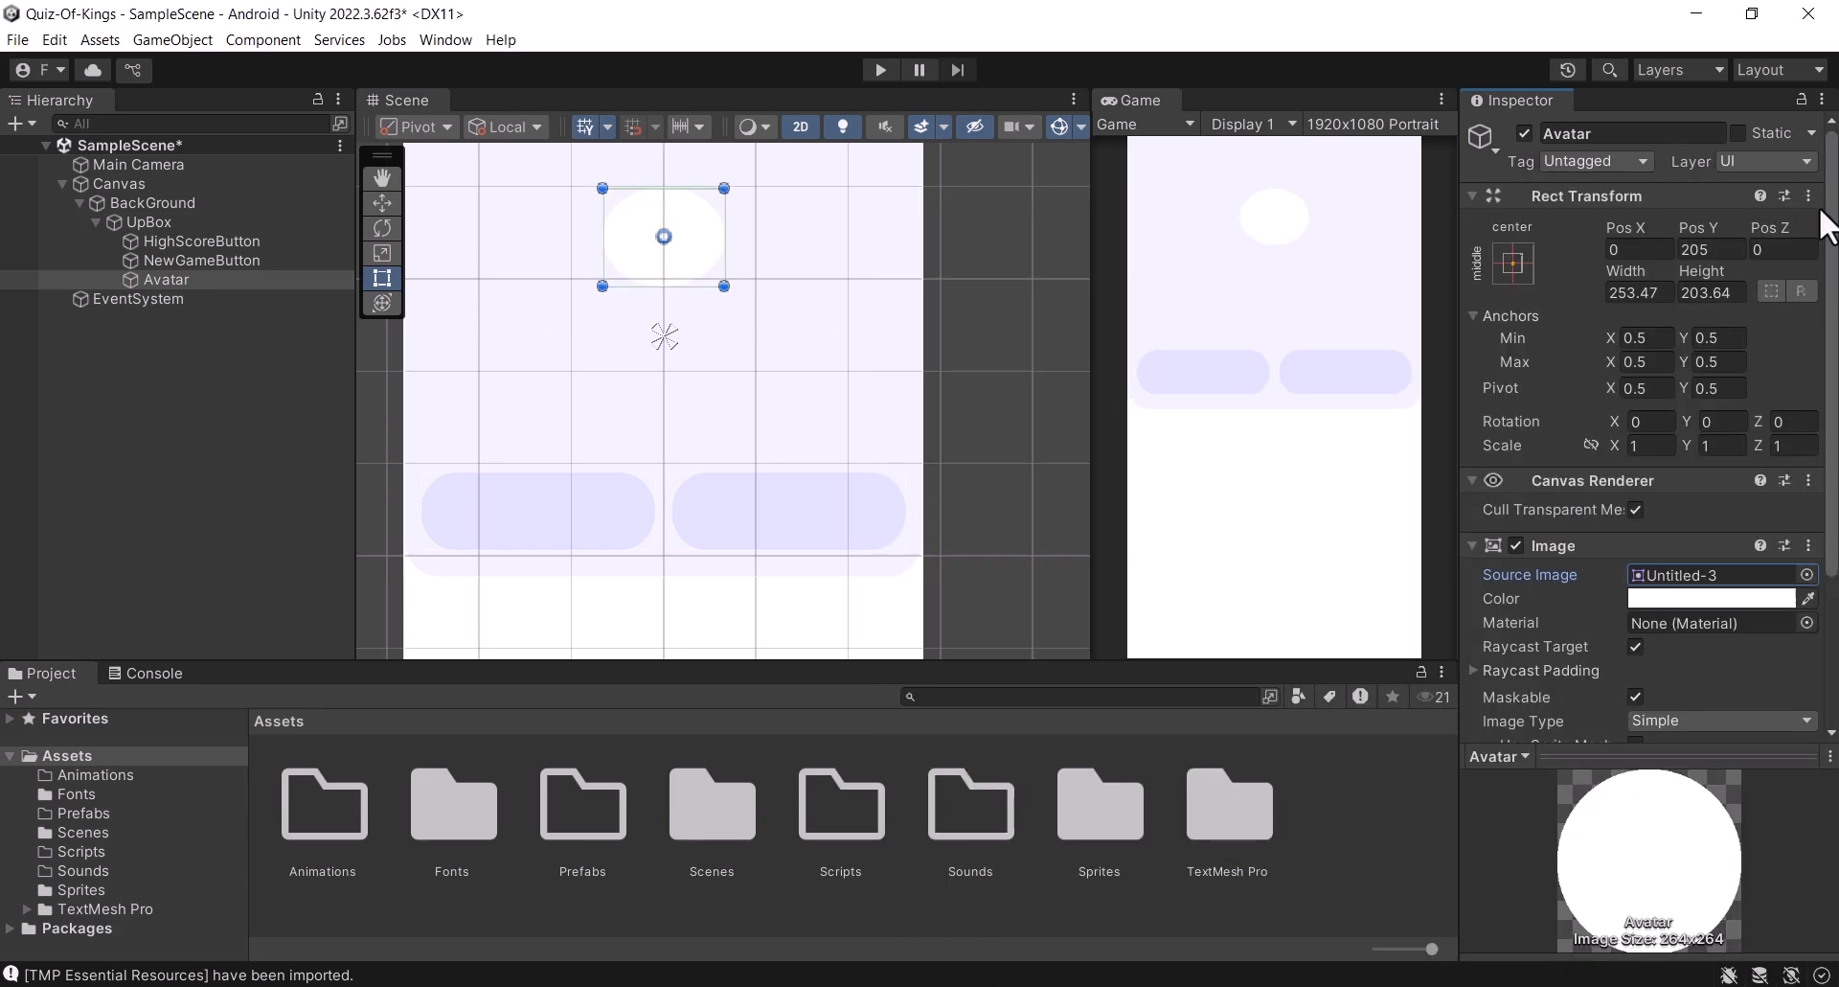
Step: Sample the lavender button colour for Avatar, and reshape it to about 244.5 × 234 at X -10, Y 156
click(1707, 596)
click(1575, 437)
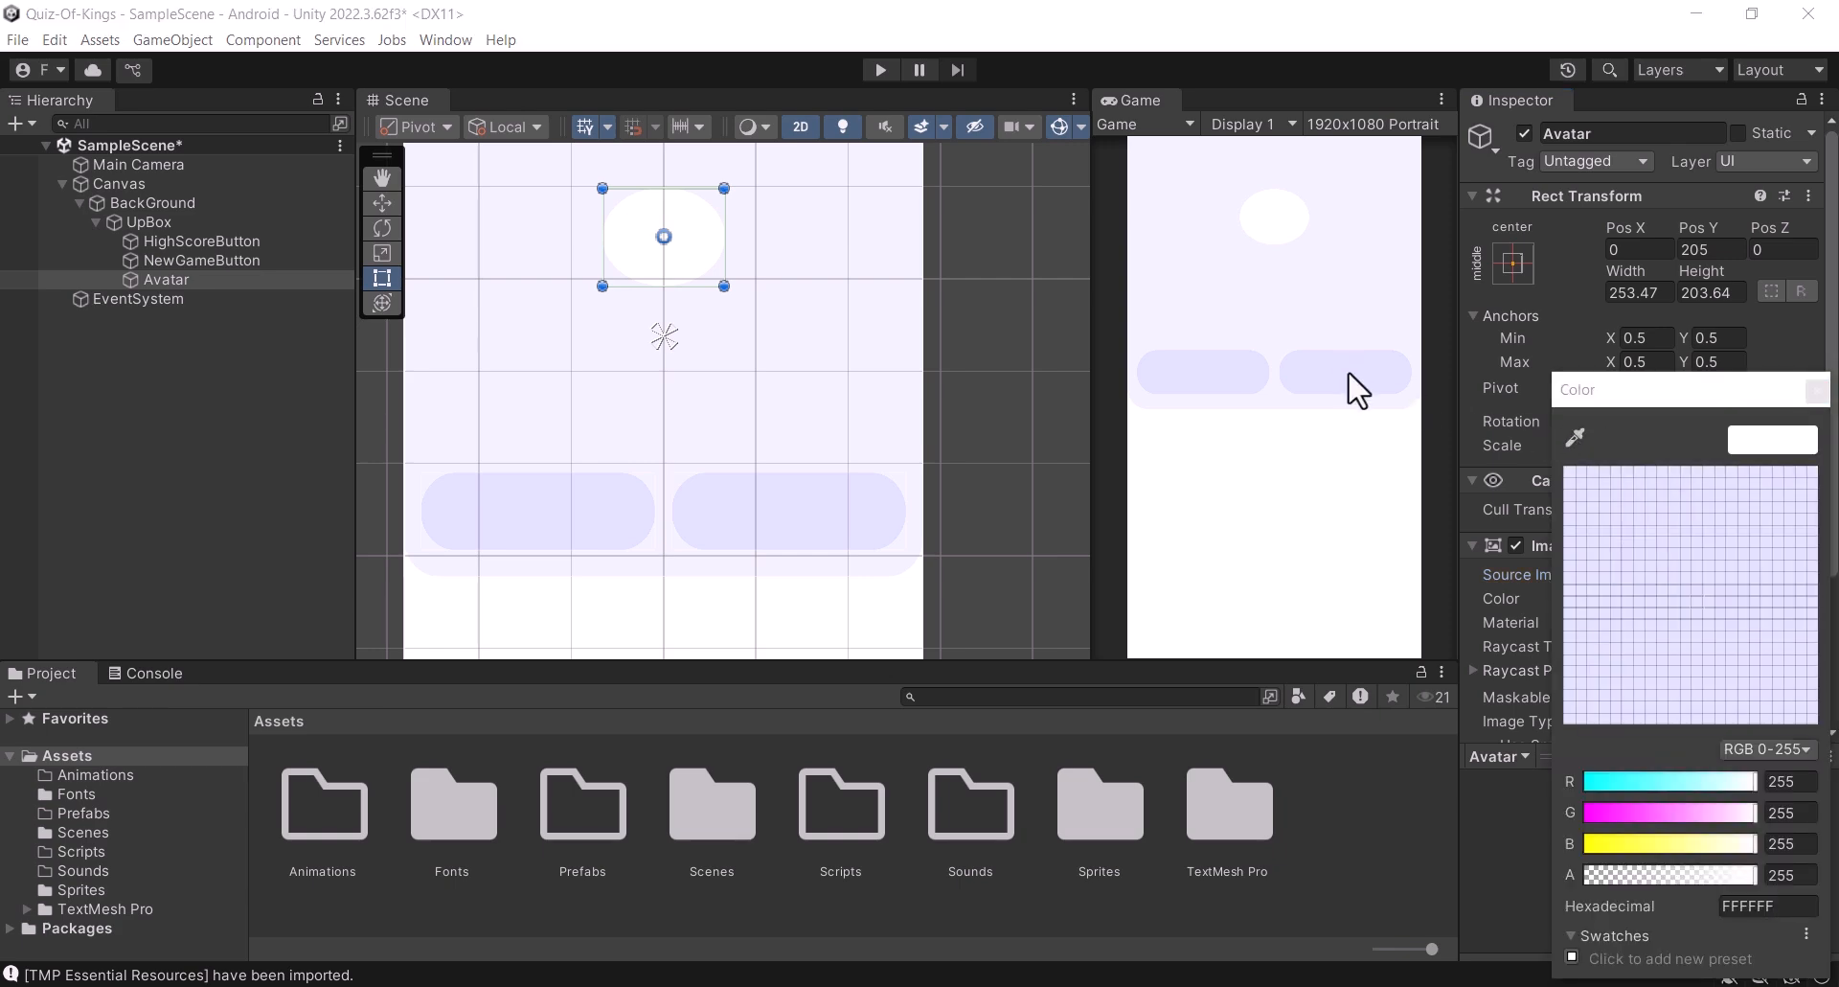
click(1358, 388)
click(1817, 390)
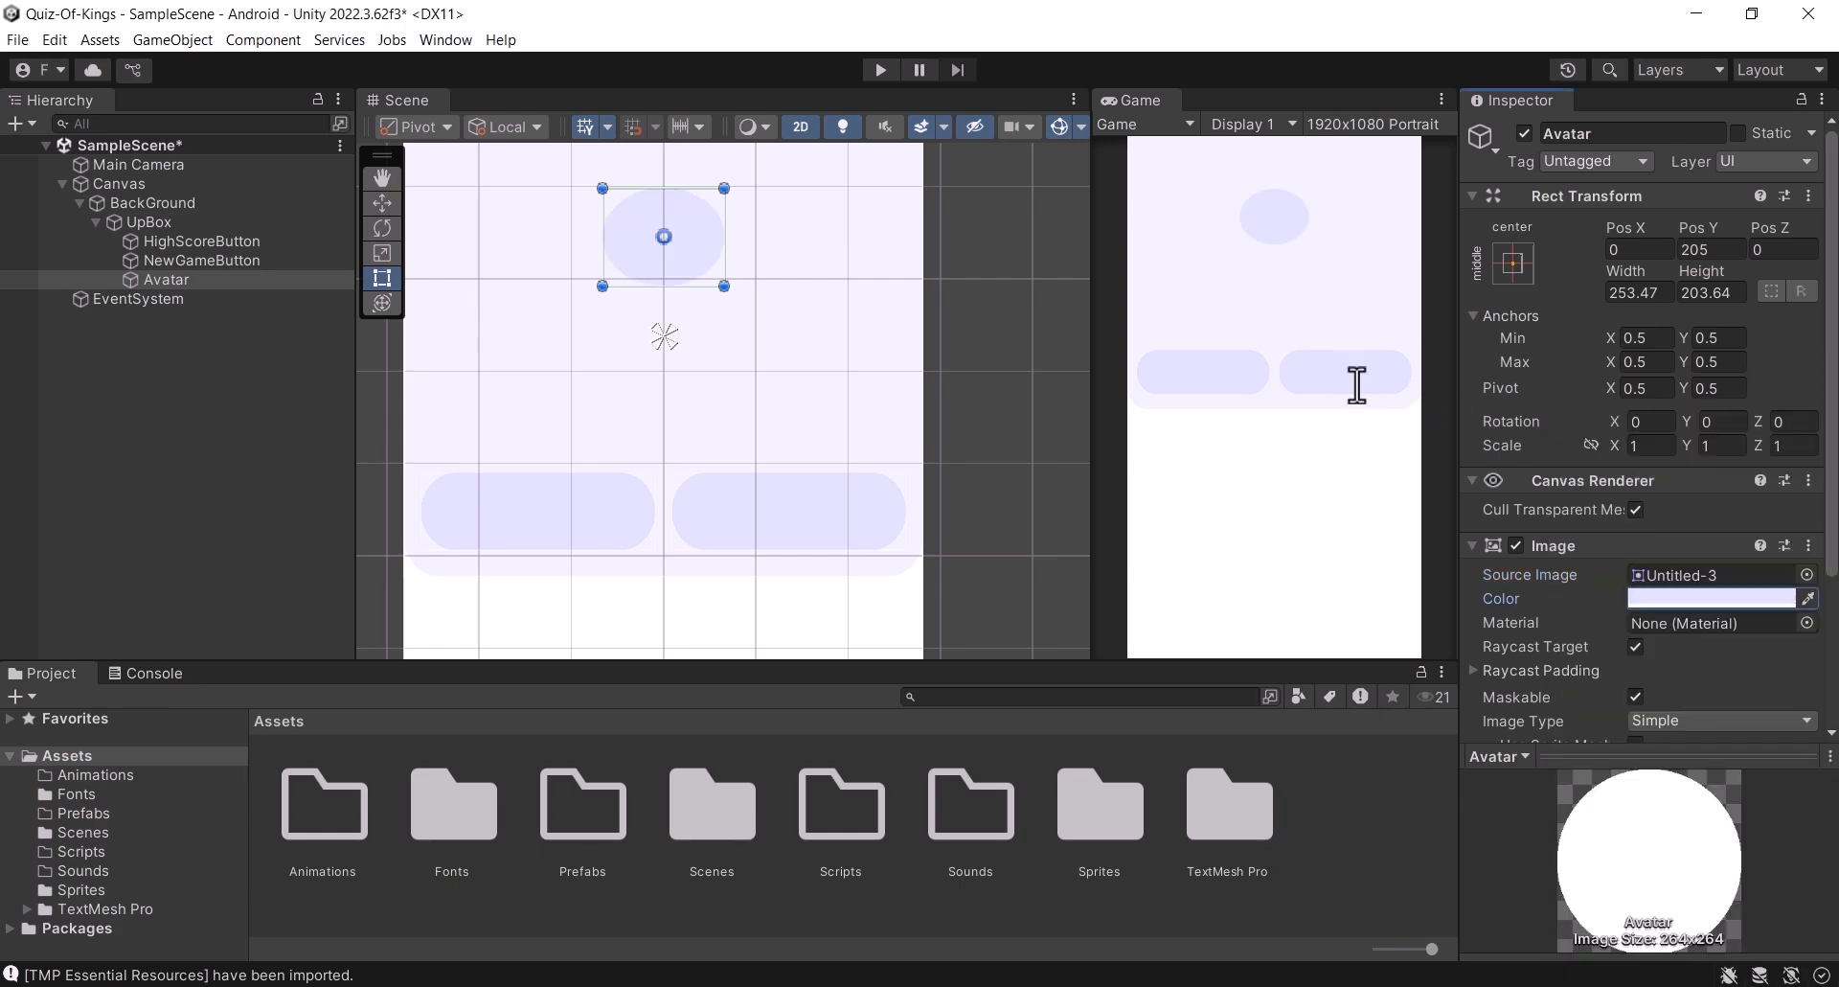
mouse_move(725, 284)
mouse_down()
mouse_move(709, 302)
mouse_move(728, 323)
mouse_move(718, 279)
mouse_move(725, 303)
mouse_move(702, 288)
mouse_up()
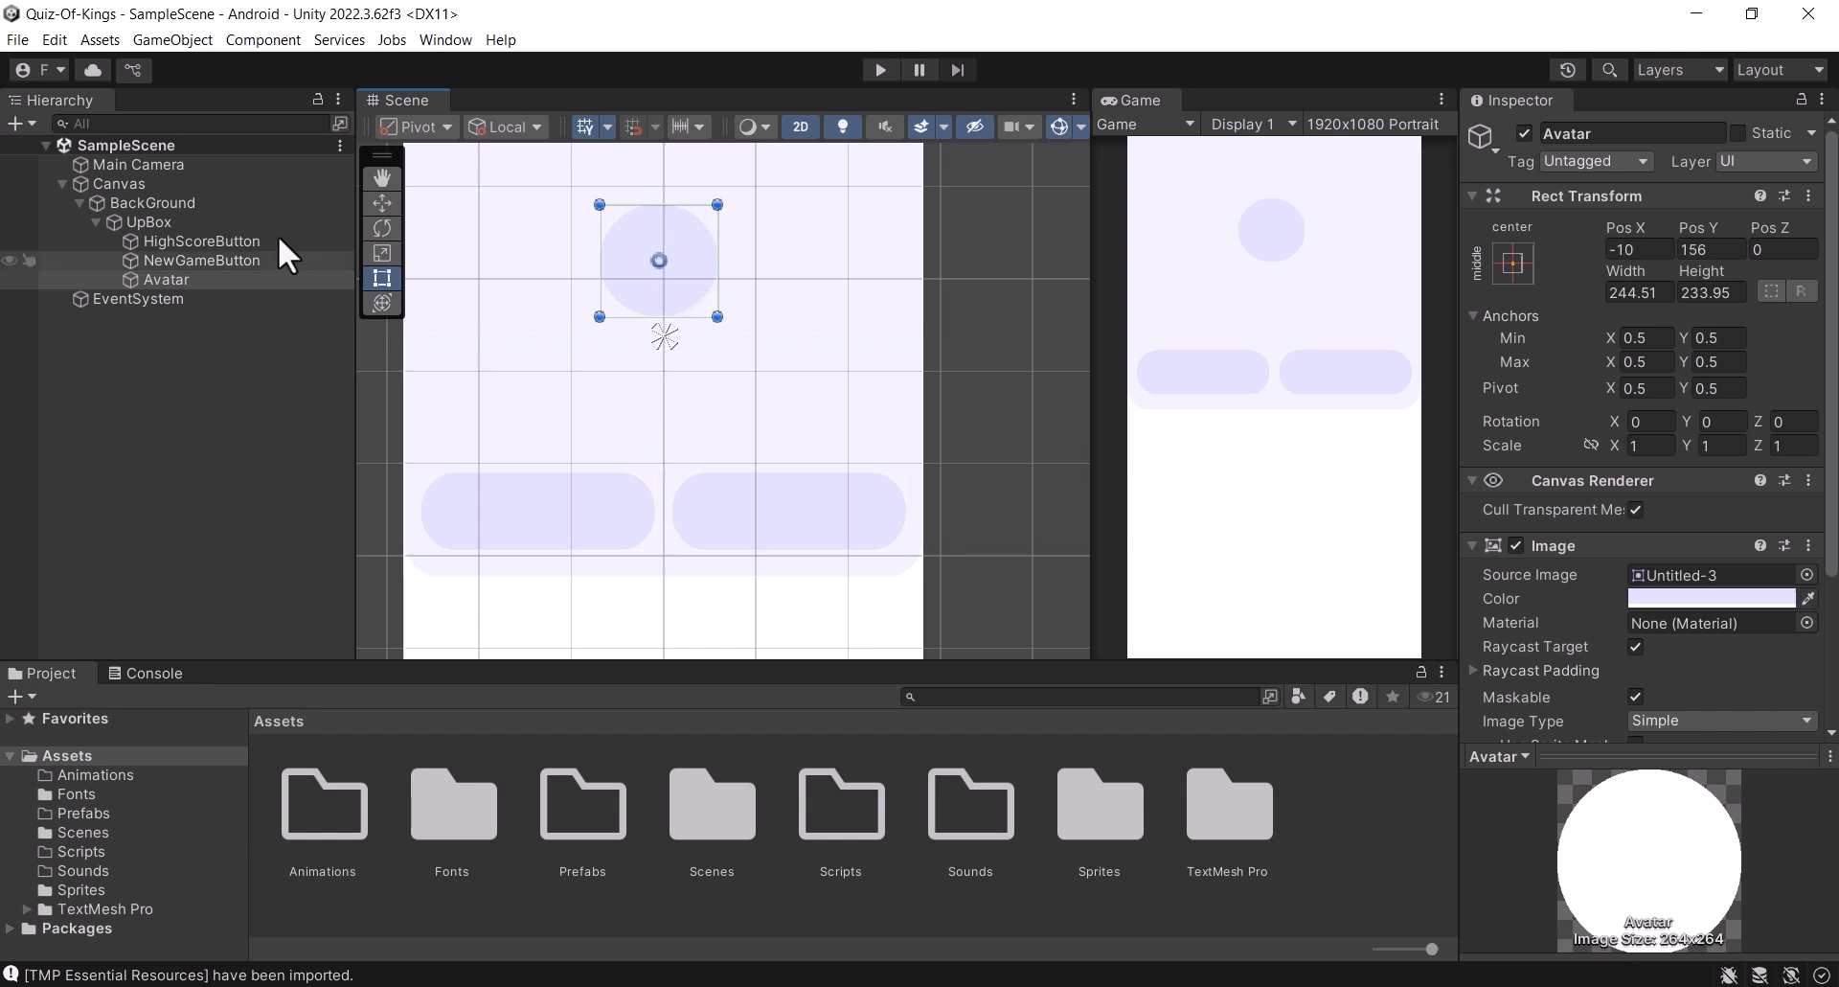
Step: Duplicate Avatar, nest the copy under the original and rename the copy as Icon
click(215, 278)
key(ctrl+d)
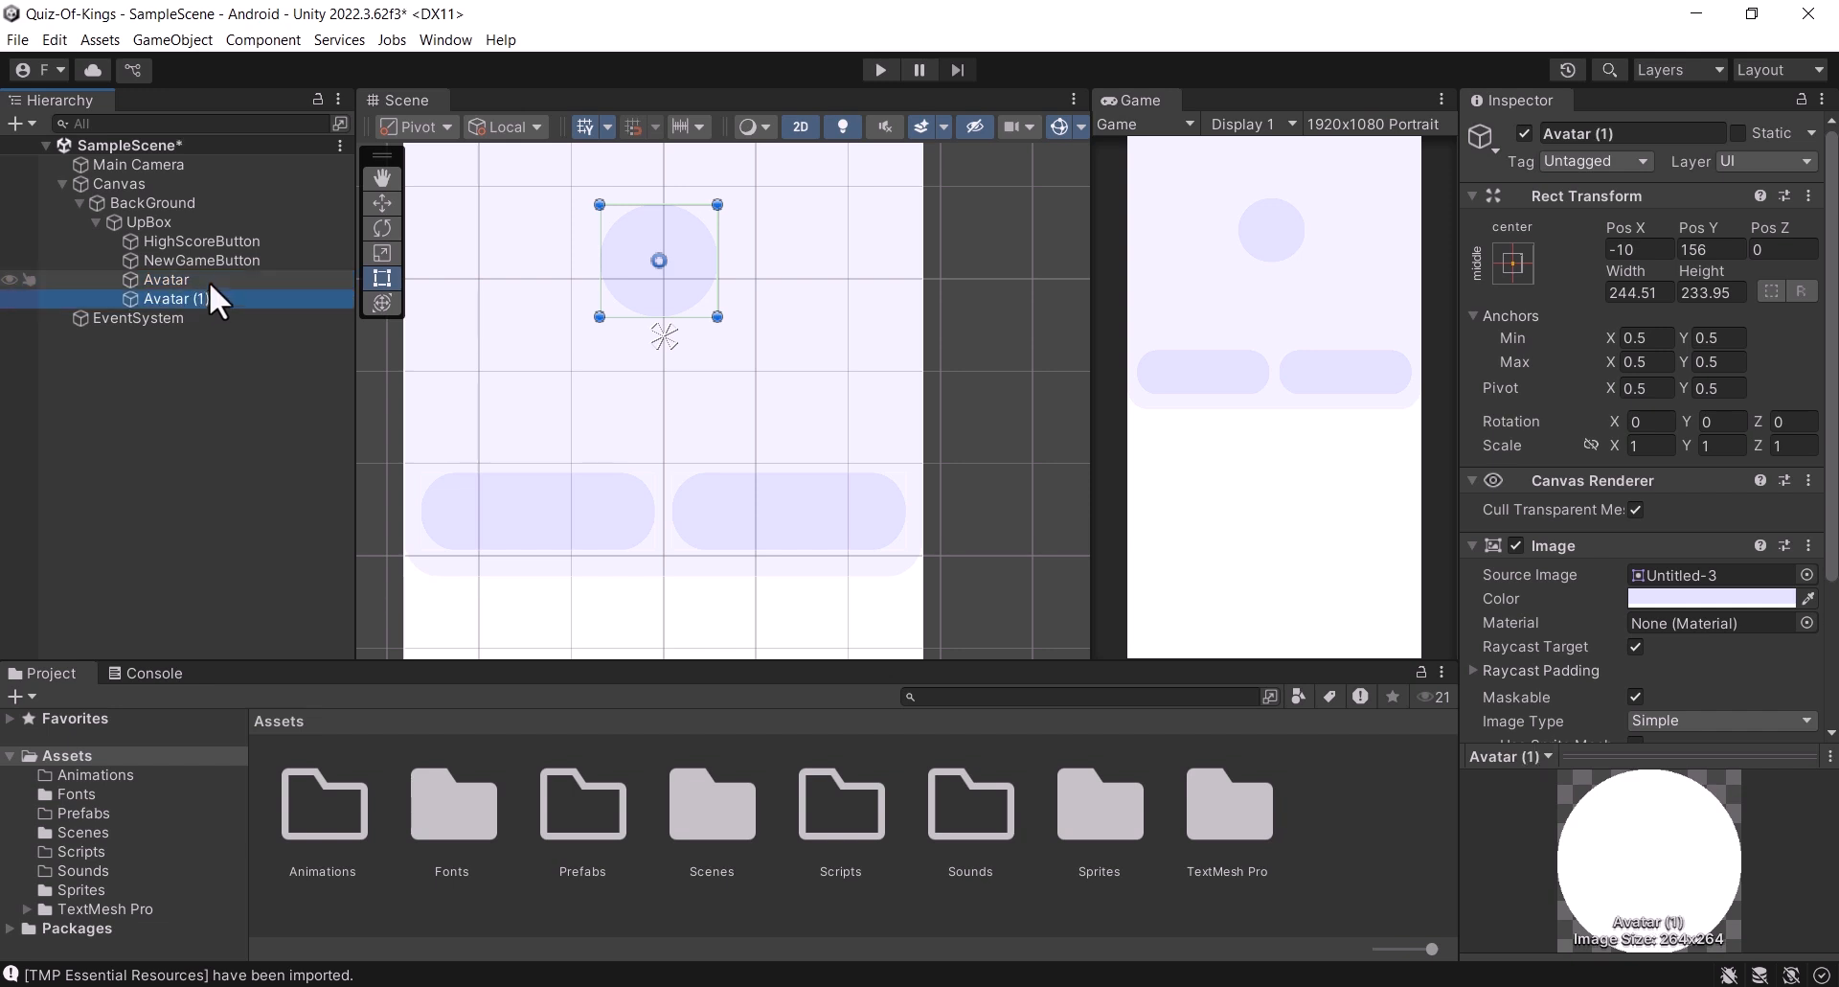
drag(198, 300, 191, 281)
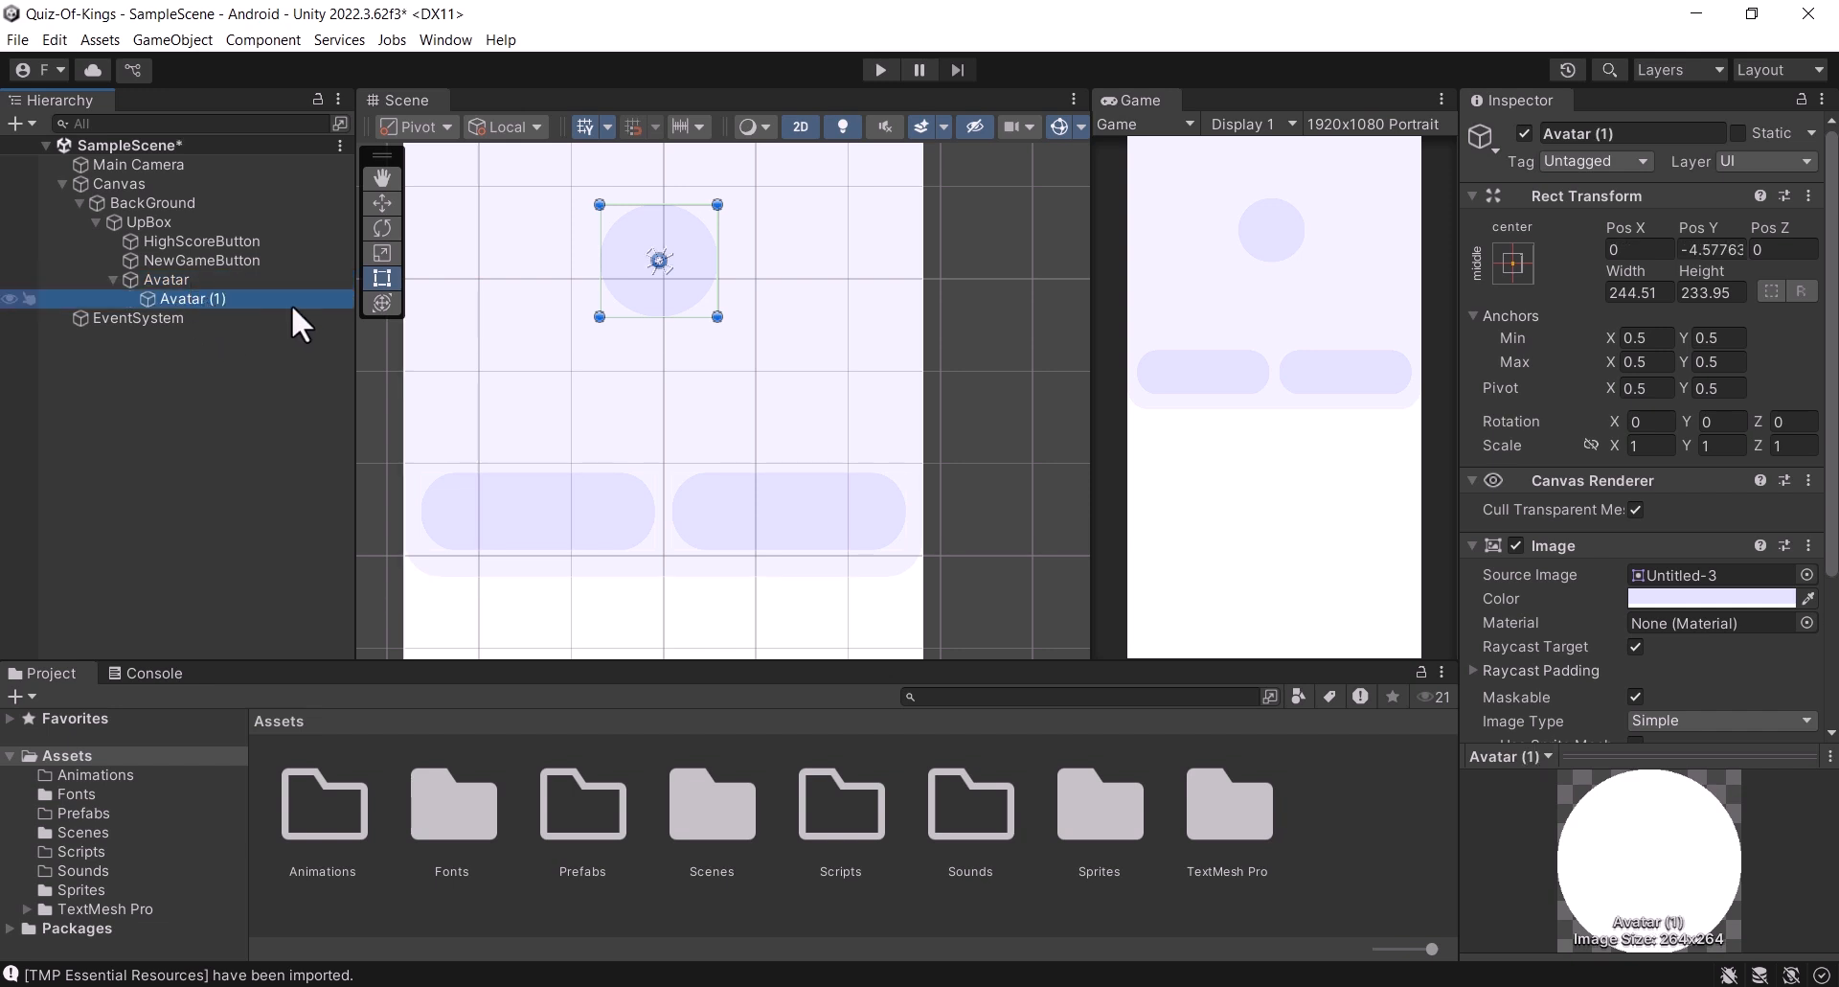
click(1652, 134)
text(Icon)
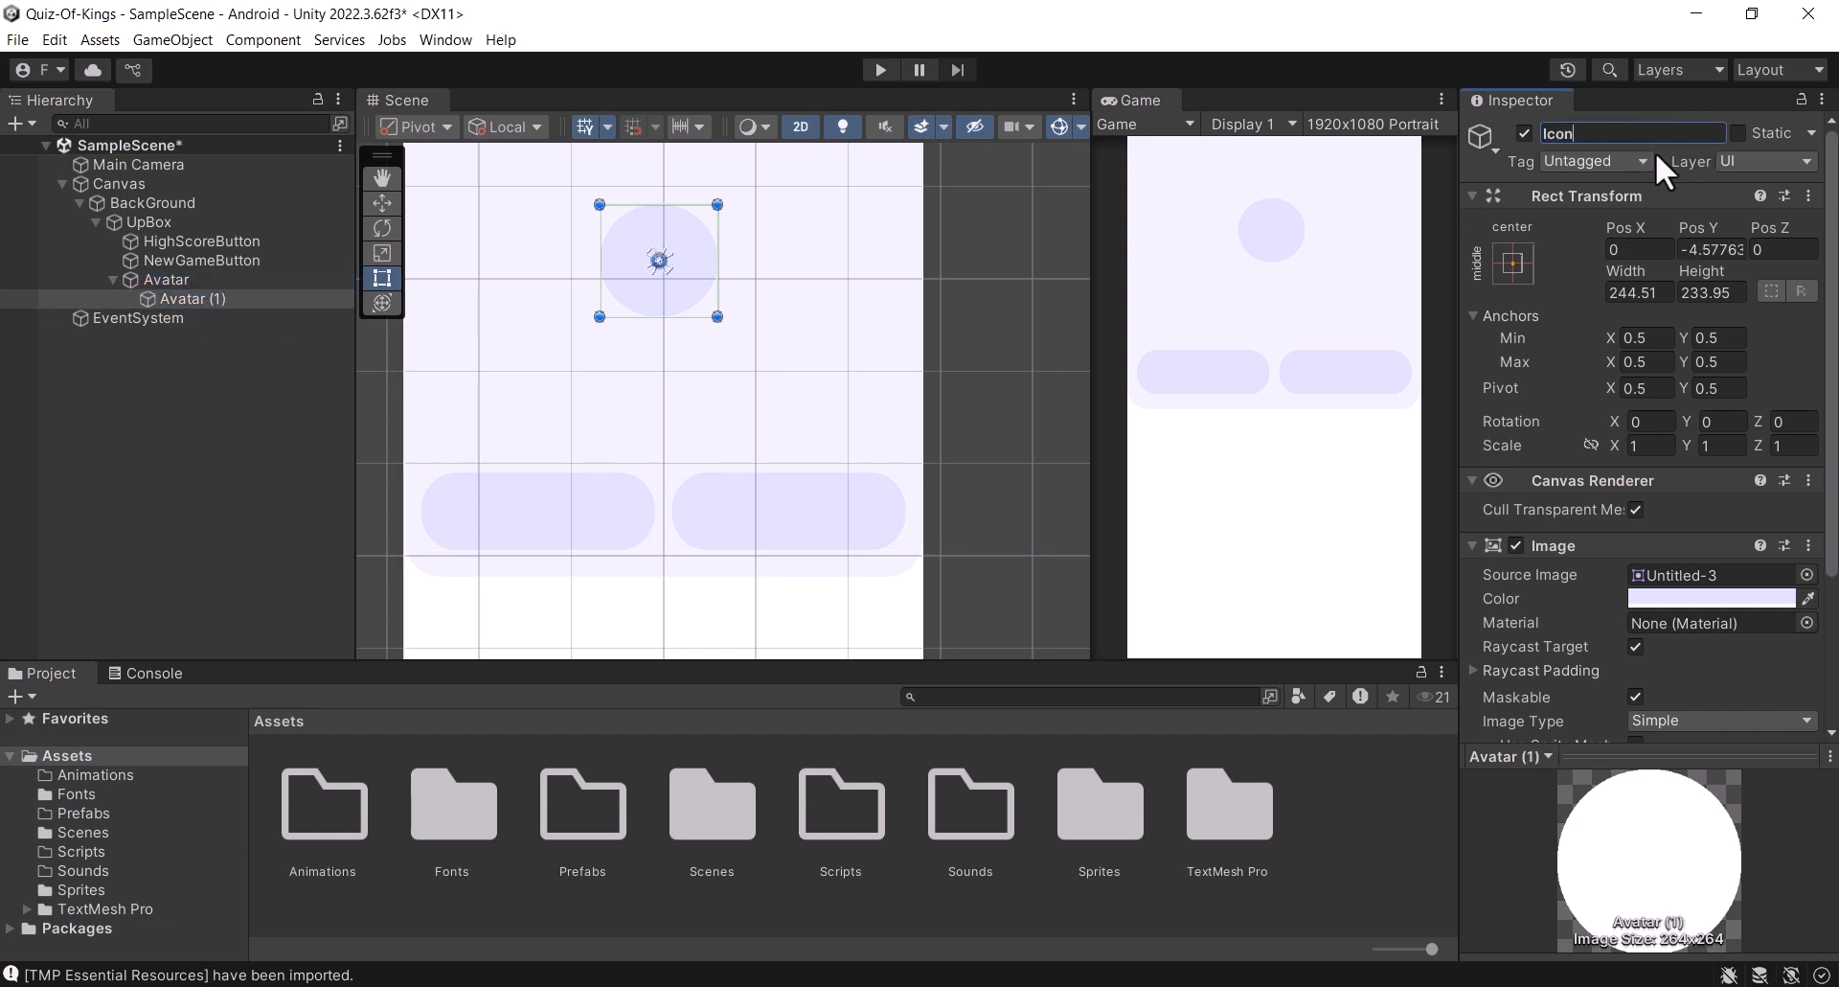
key(Return)
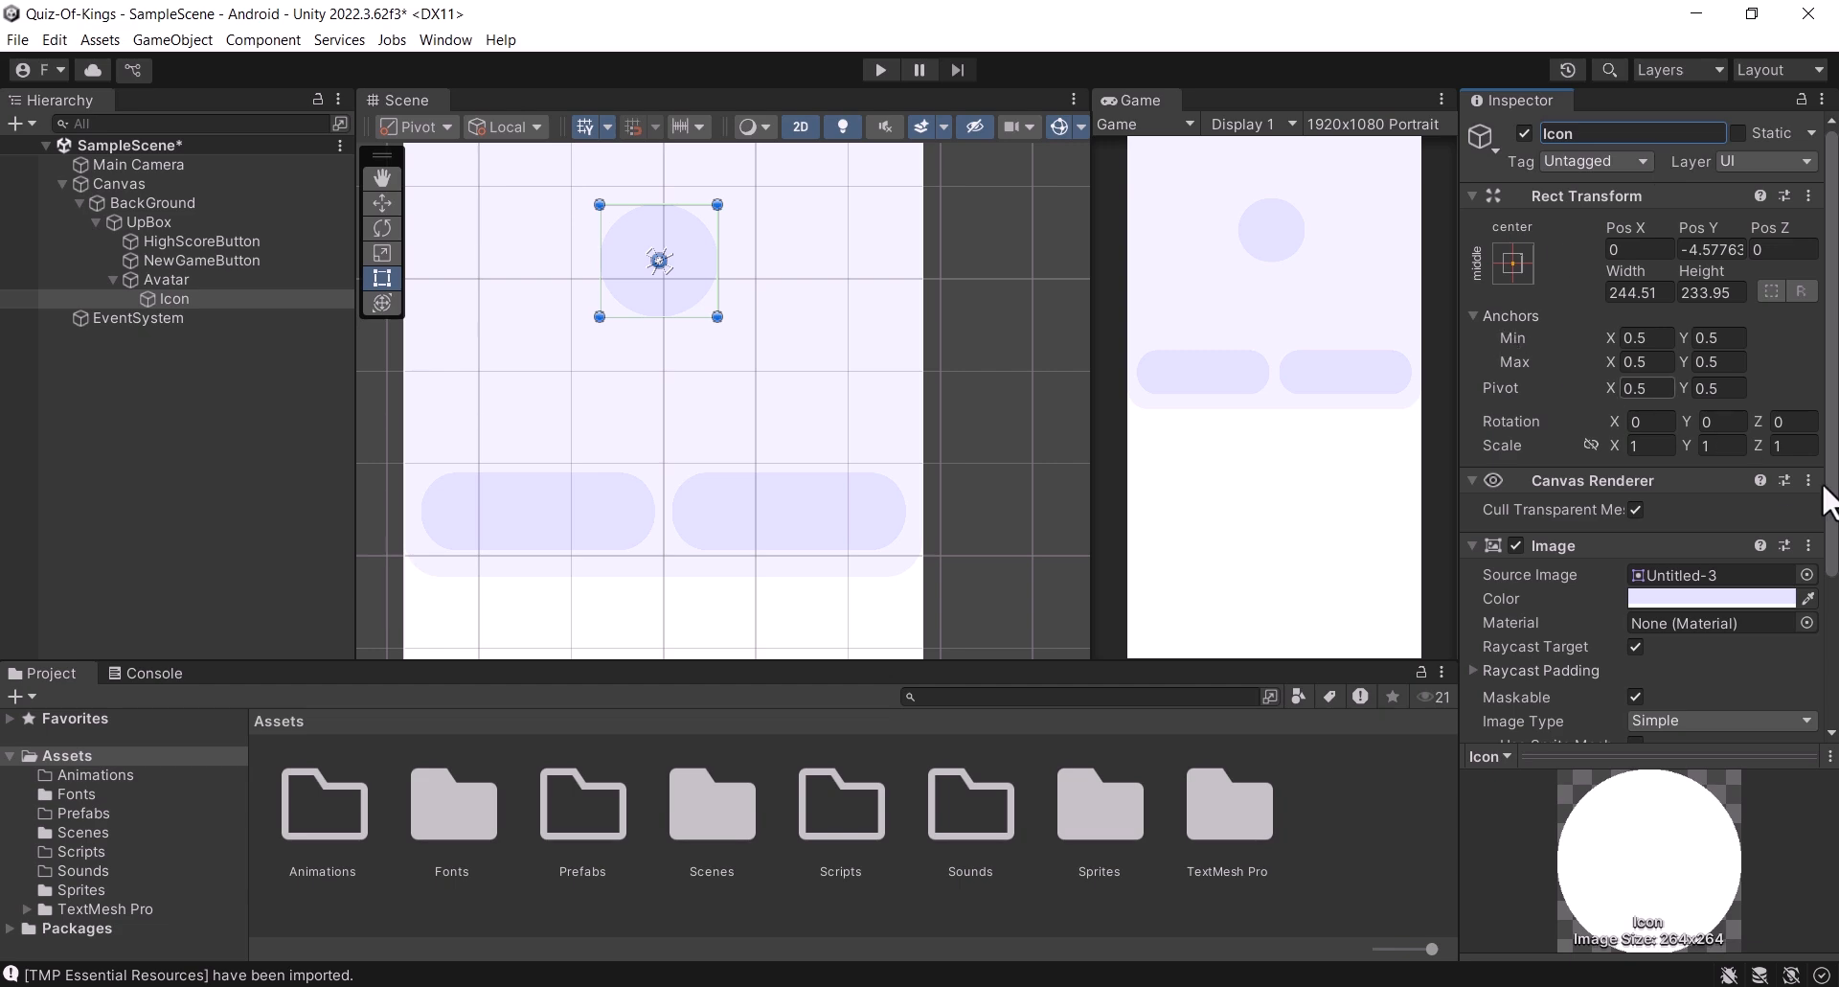
Step: Set Icon's source image to the man sprite and scale it uniformly down to about 0.957
click(1804, 575)
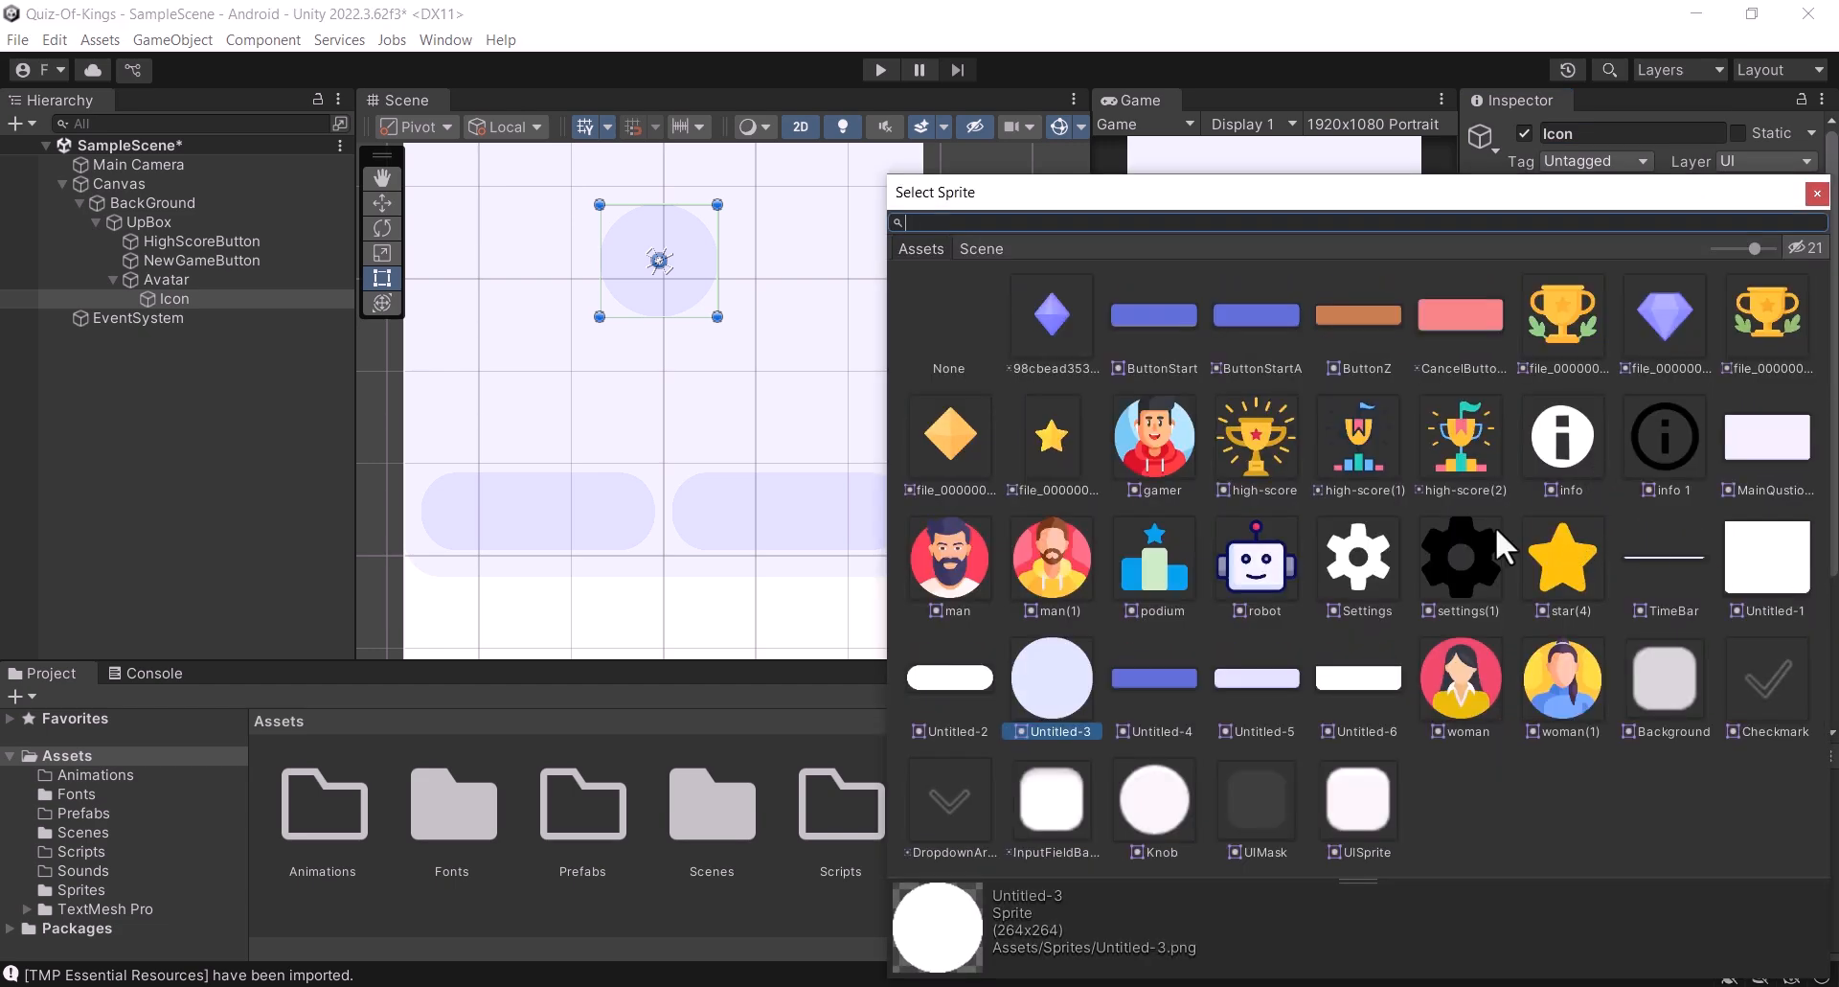
click(1059, 565)
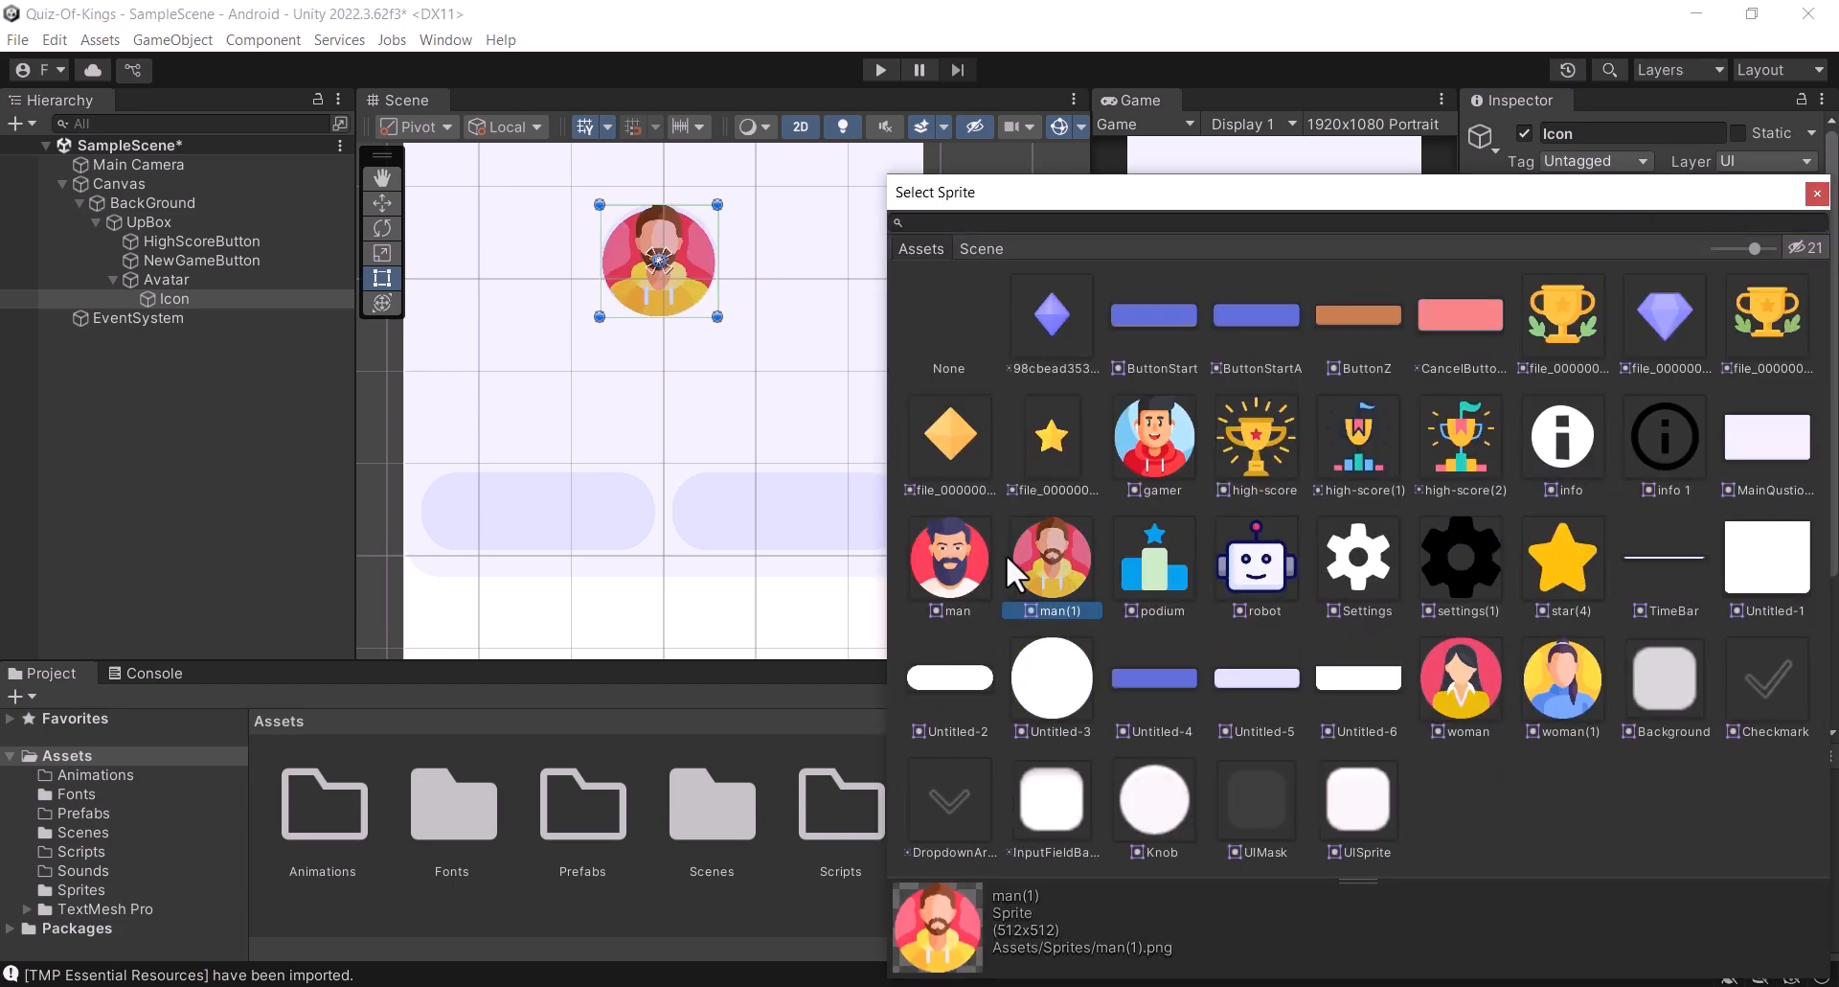
click(974, 553)
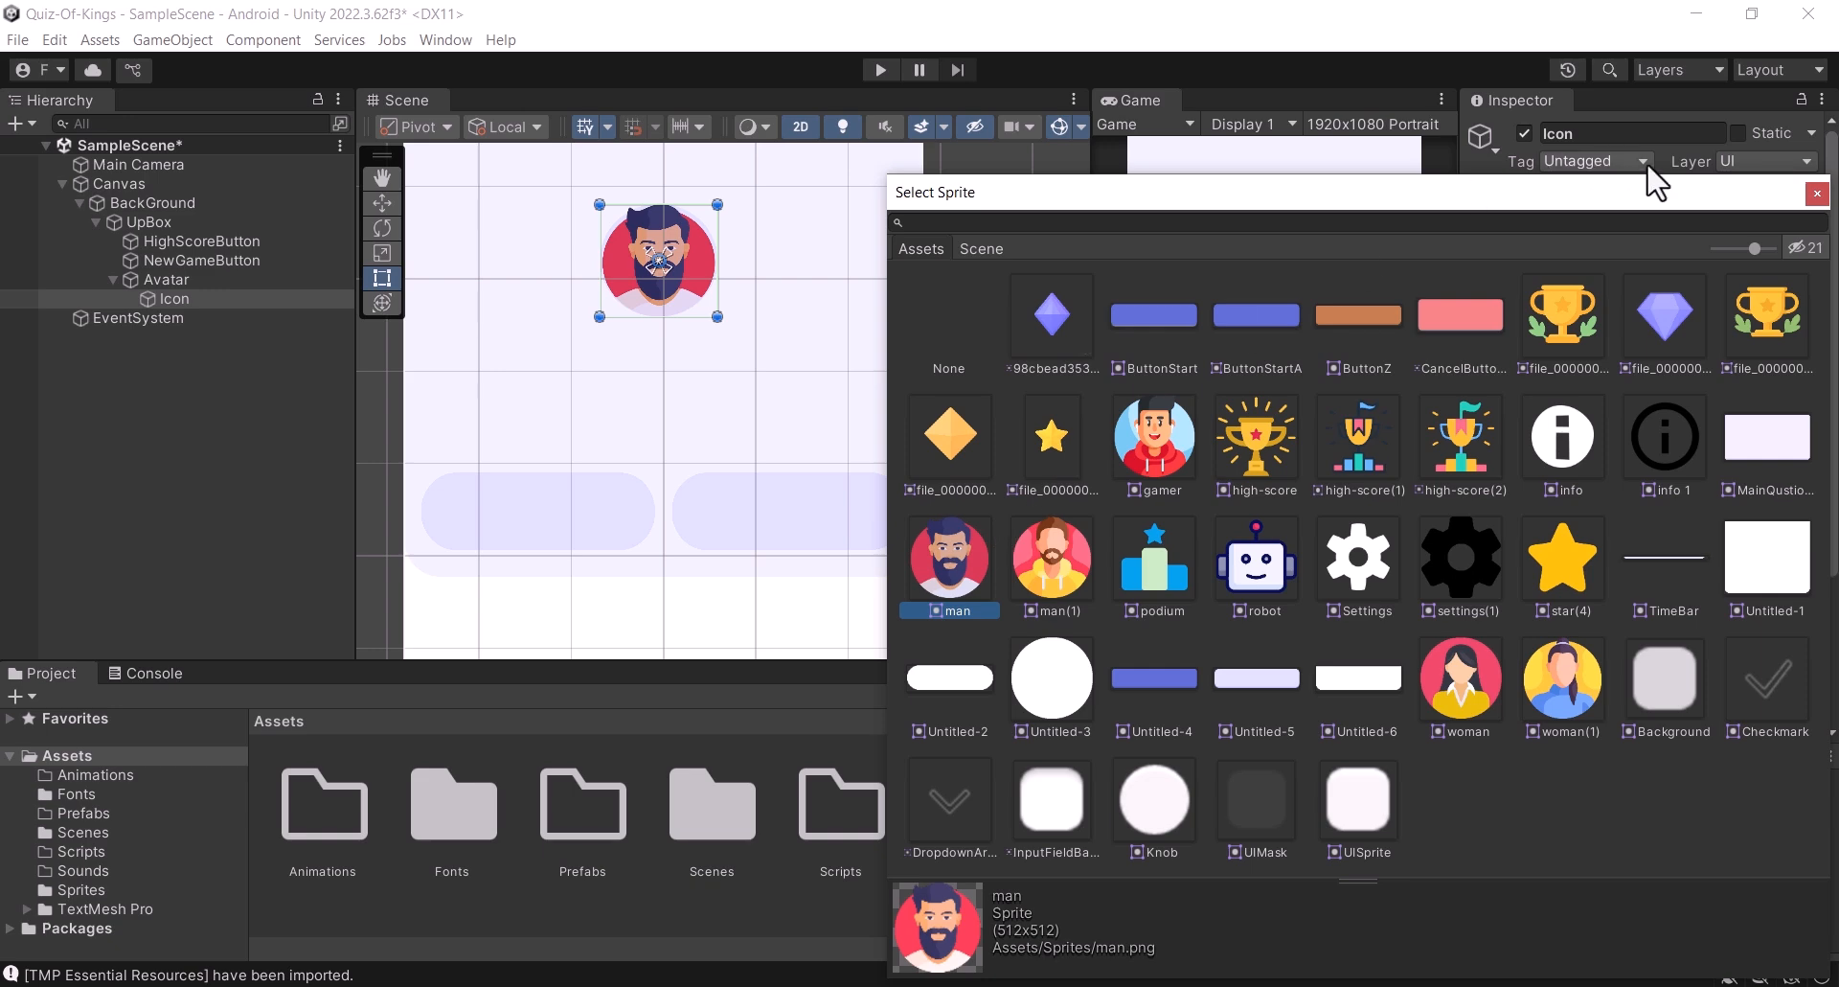
click(1817, 194)
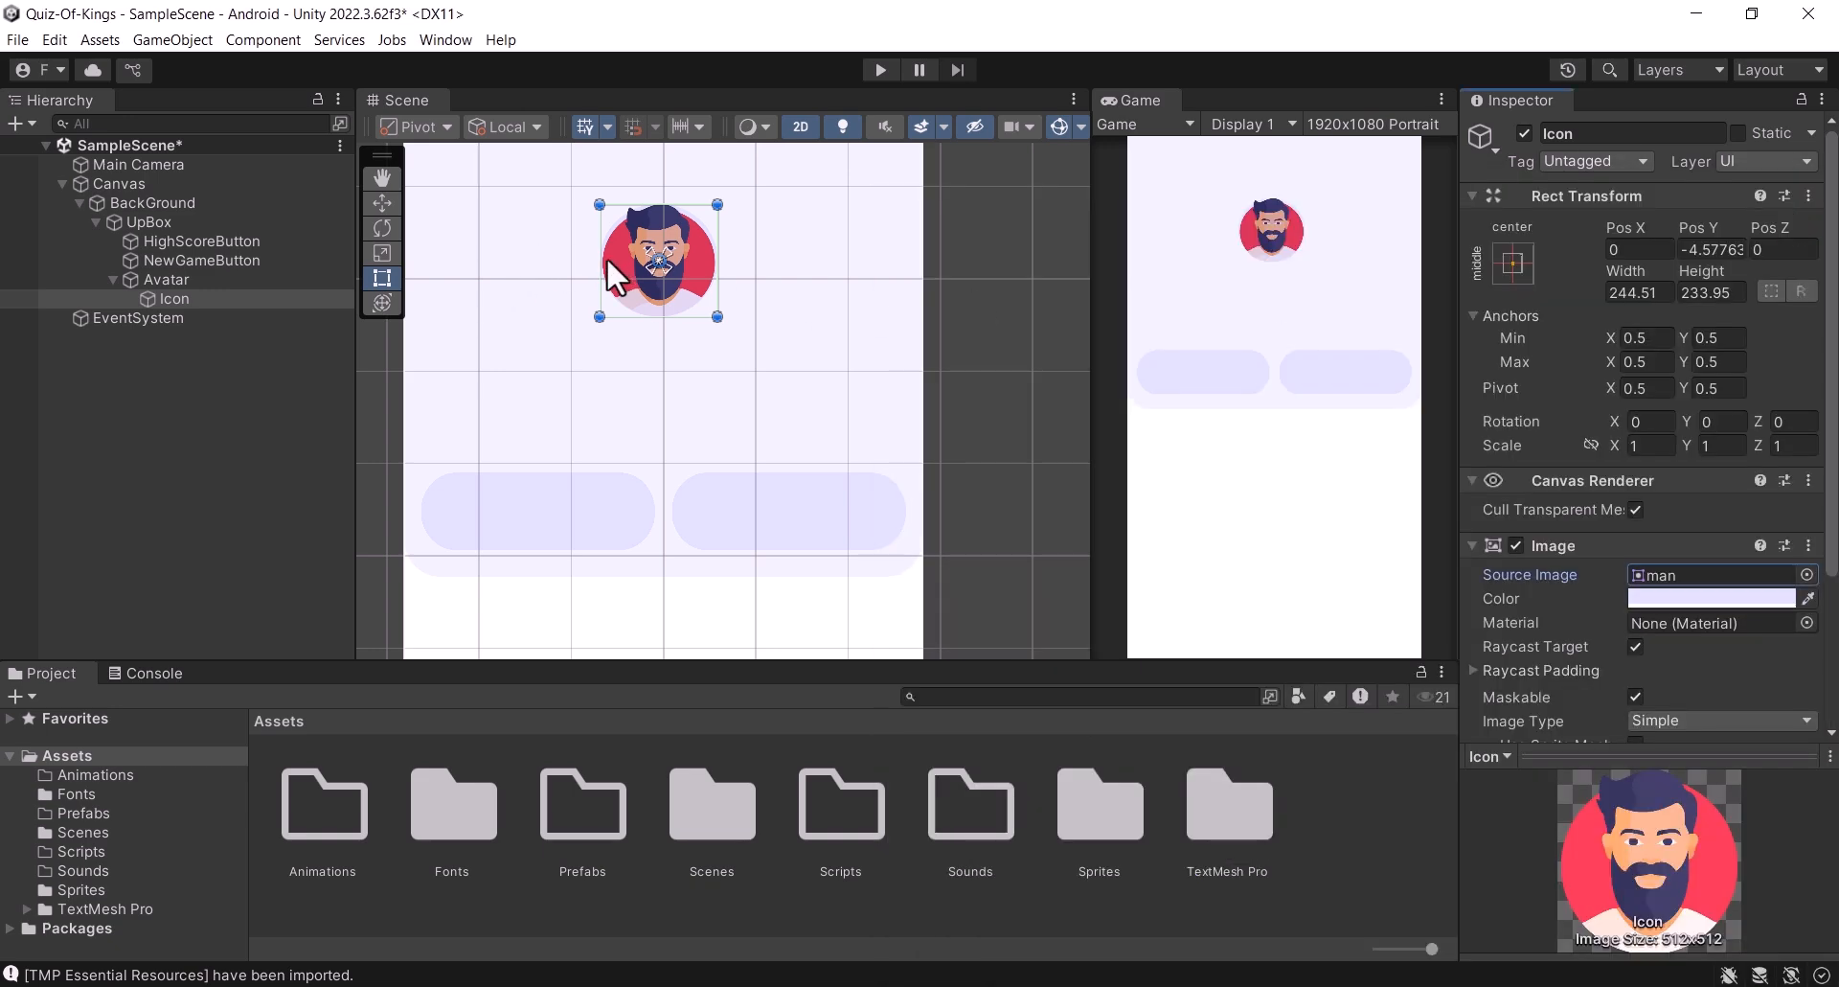
click(383, 254)
drag(657, 261, 657, 259)
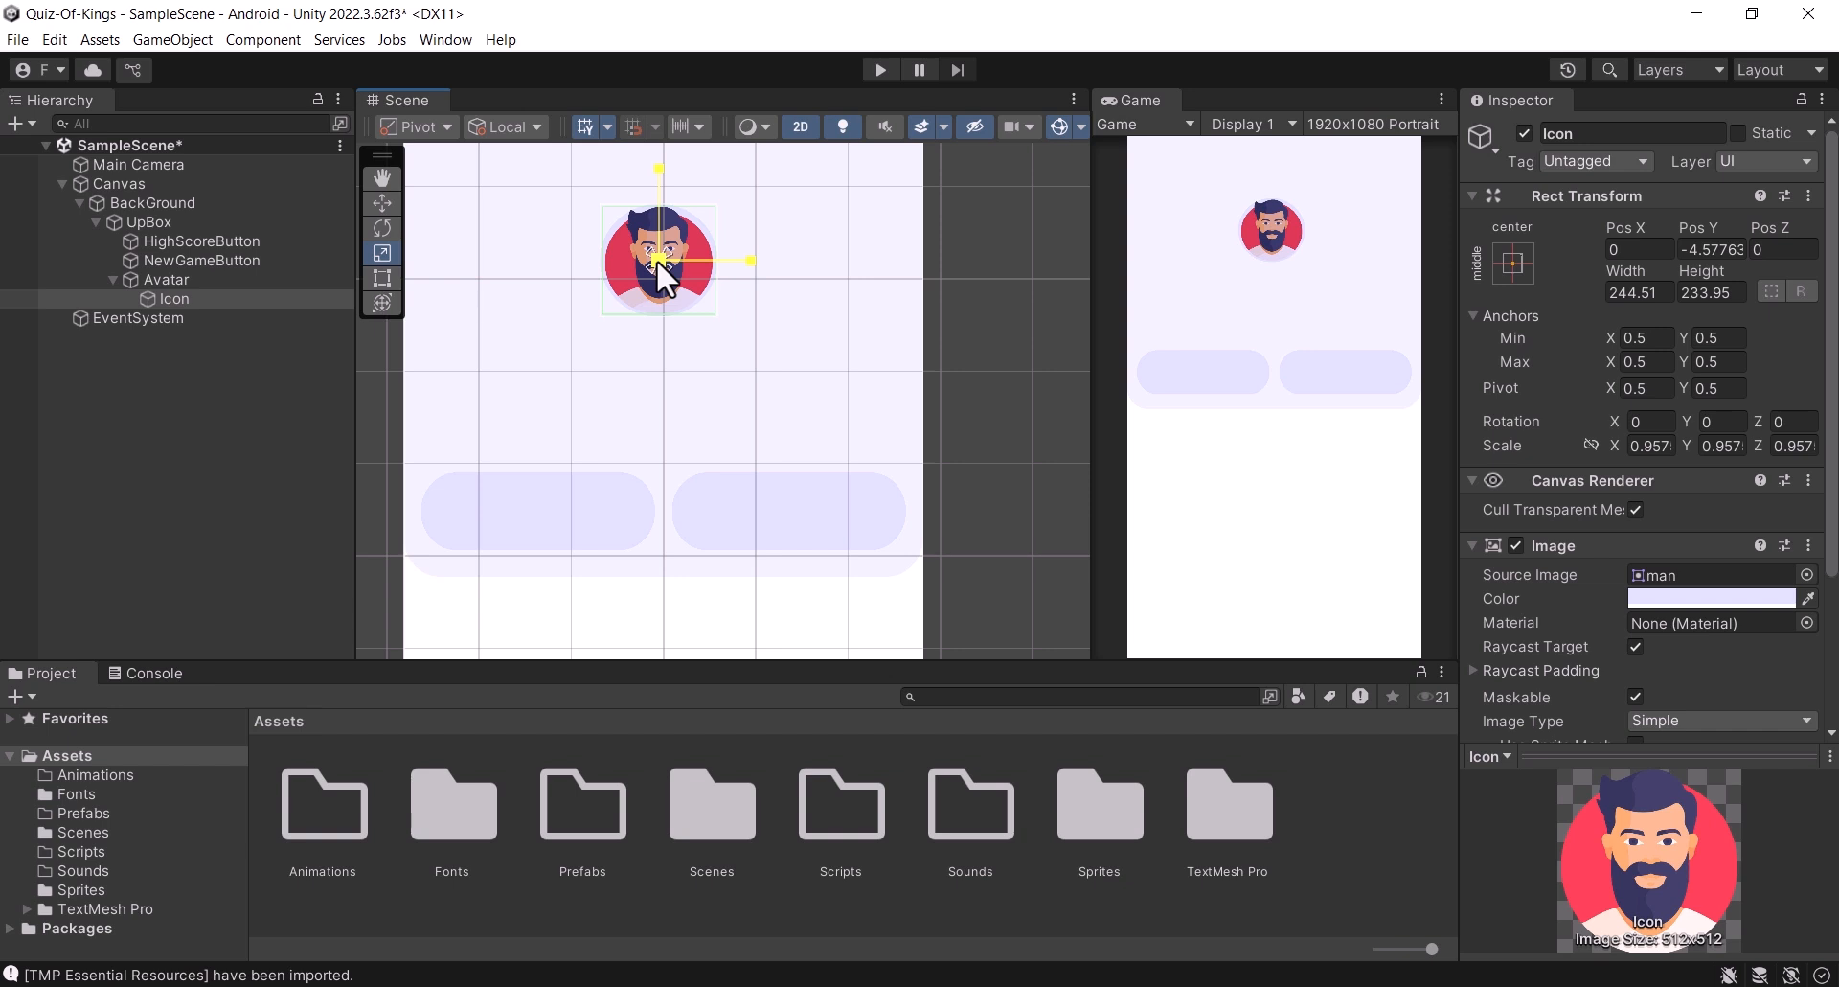
Step: Scale the whole Avatar object uniformly up to about 1.148 and save the scene
click(112, 279)
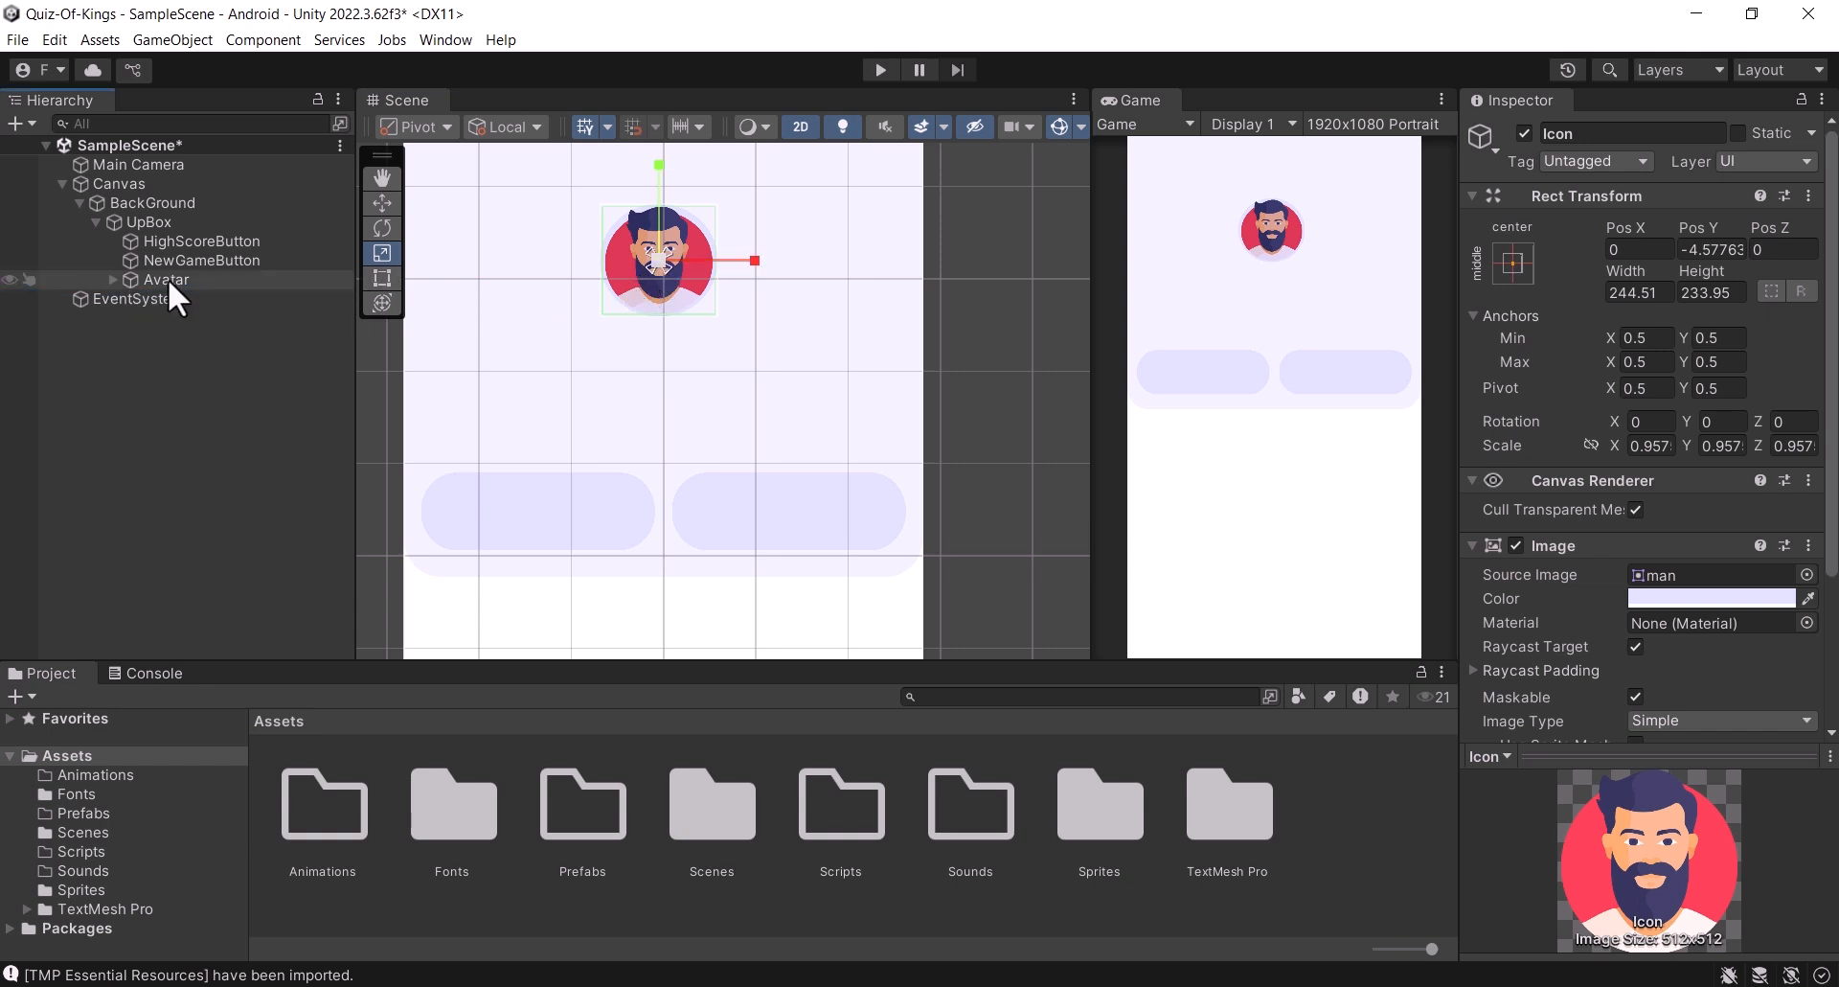
click(169, 278)
drag(670, 254, 669, 256)
key(ctrl+s)
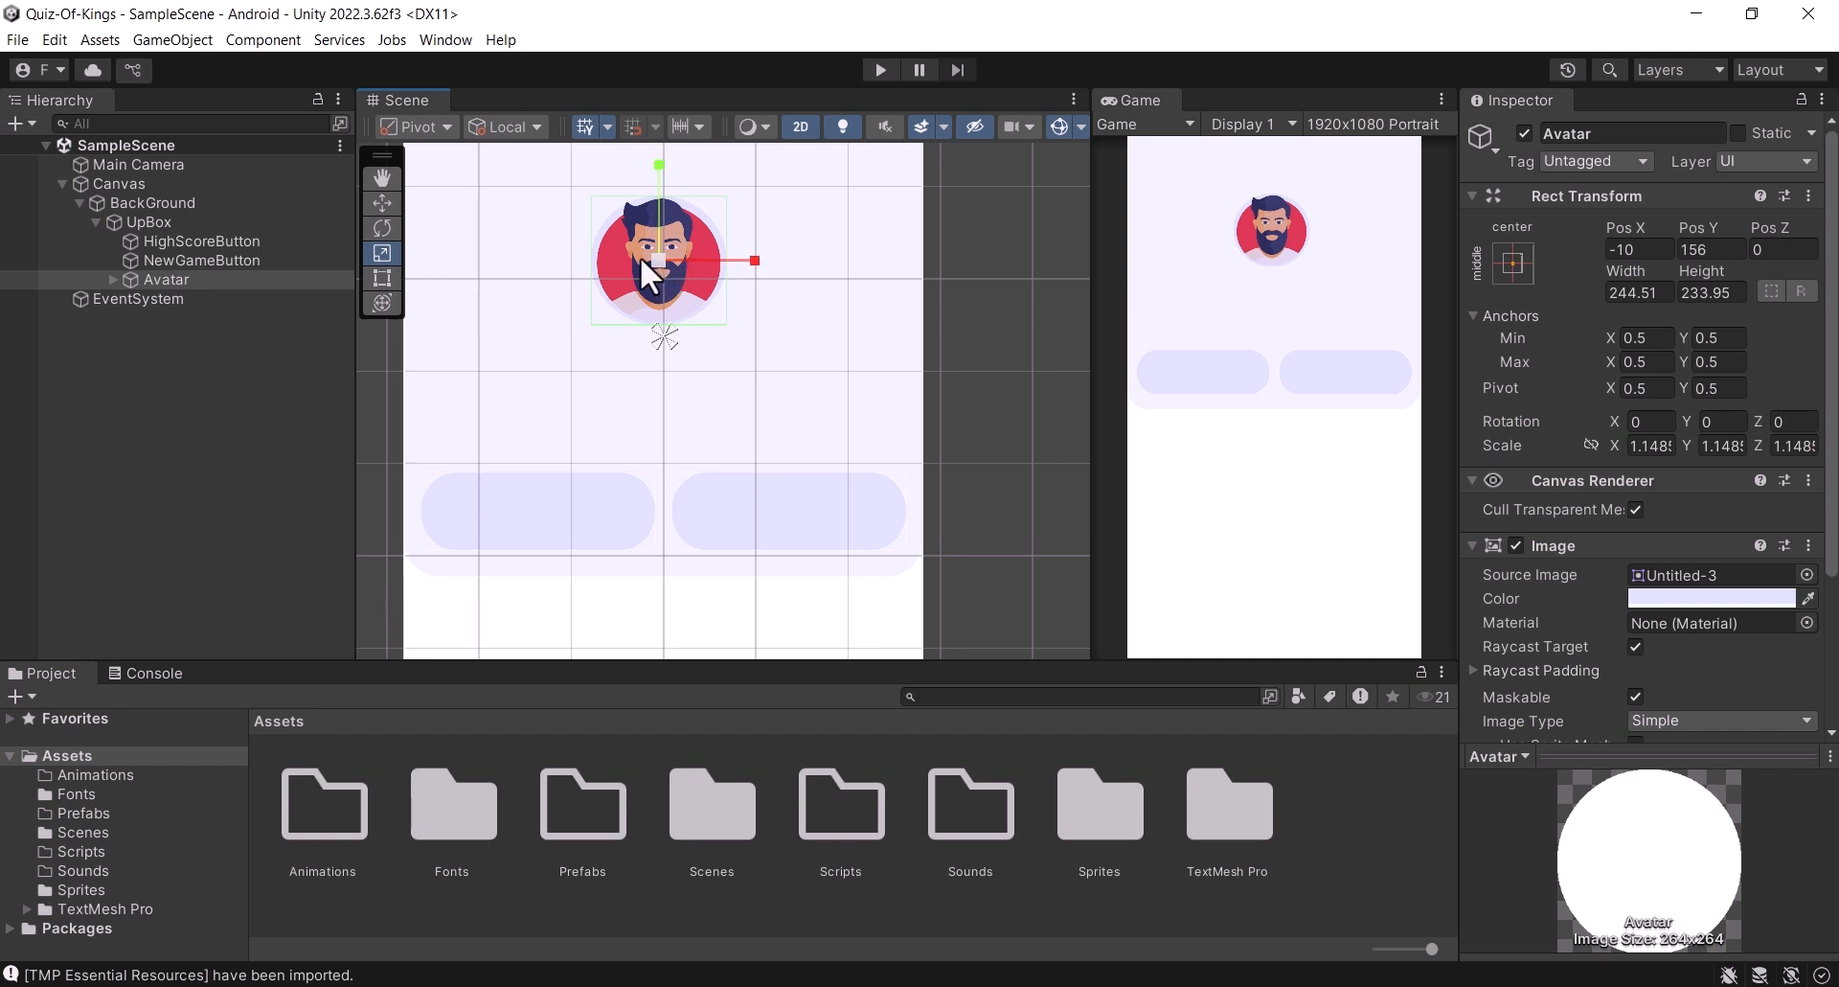
Step: Set Avatar's Pos X to 10 and save the scene
click(1612, 249)
text(-)
key(BackSpace)
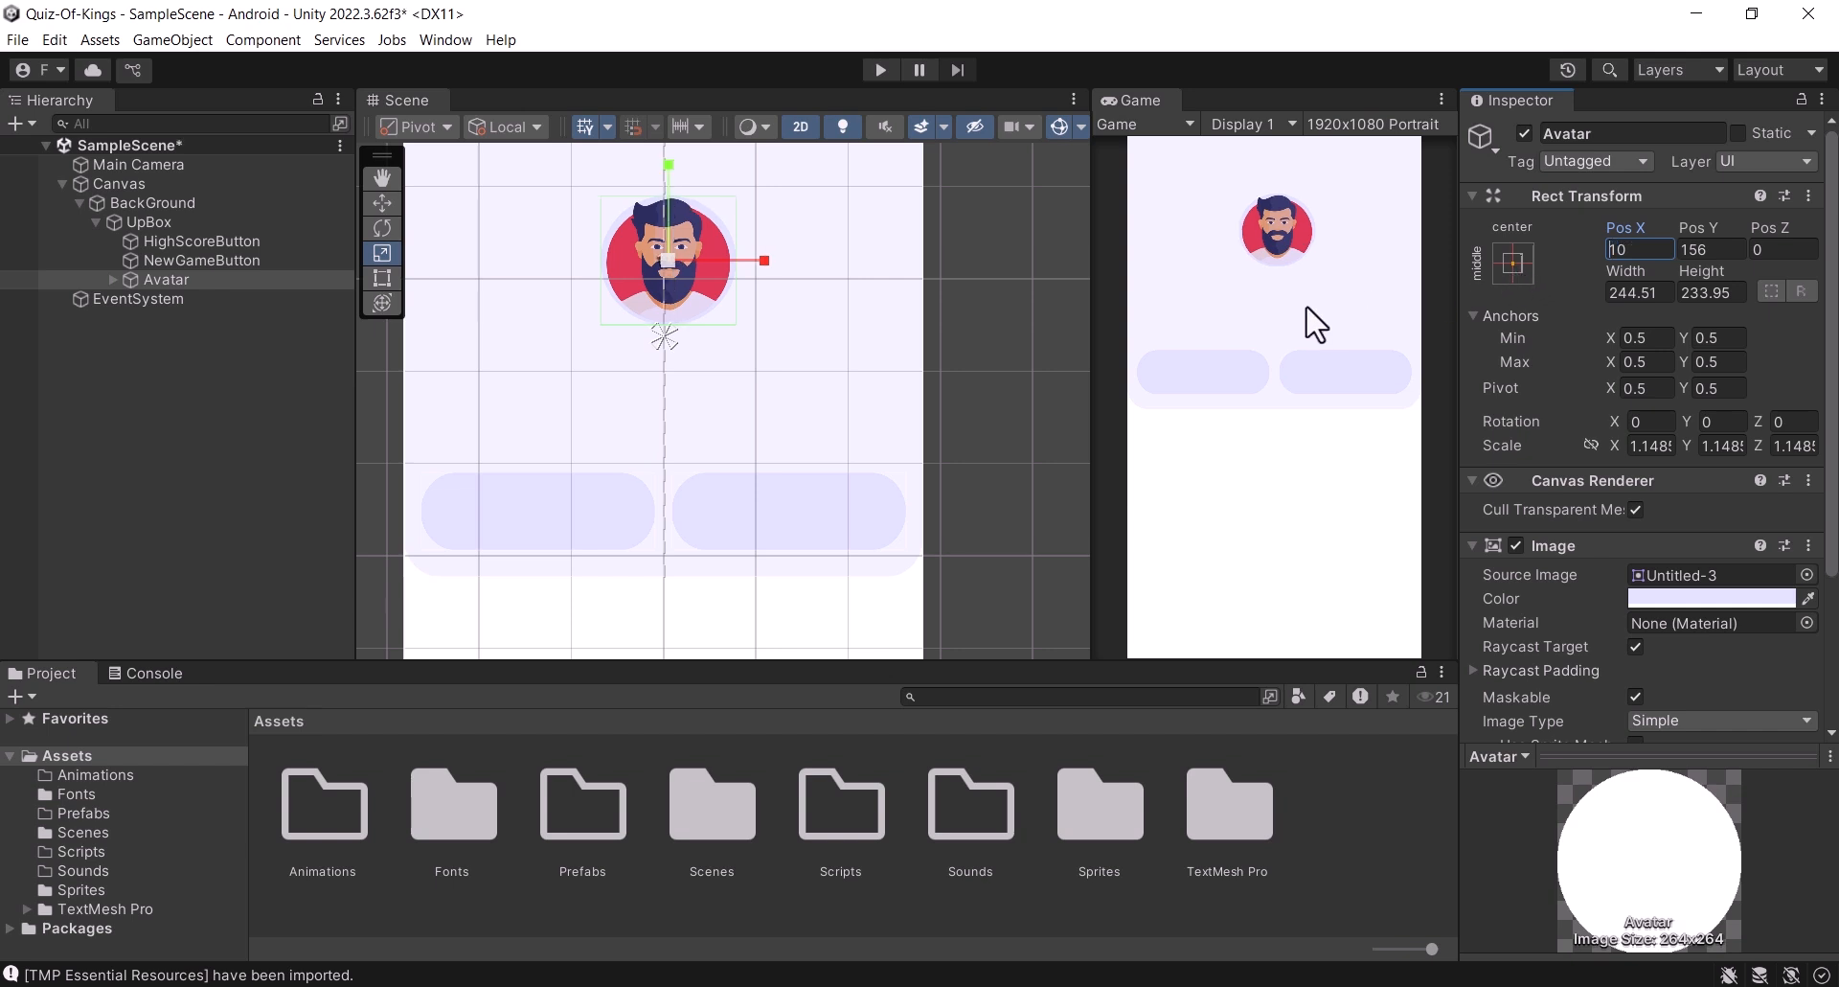
key(ctrl+s)
Step: Add a TextMeshPro text object as a child of Avatar
click(112, 279)
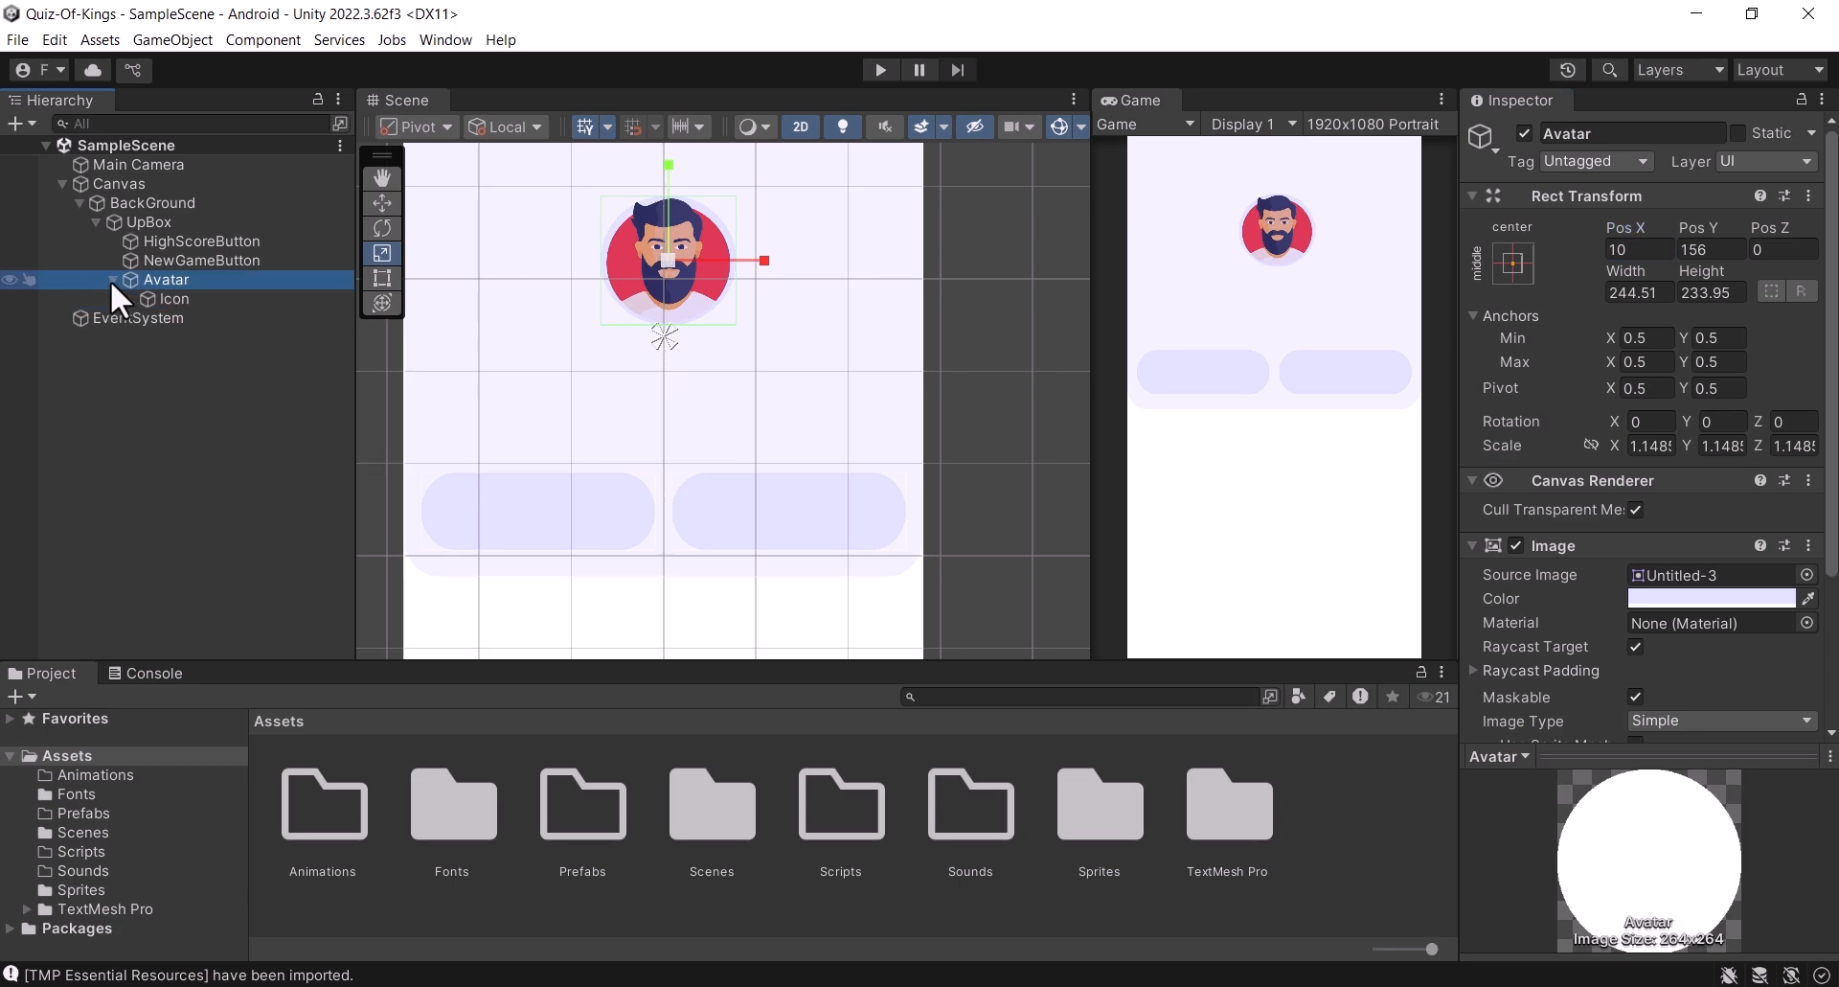
right_click(163, 276)
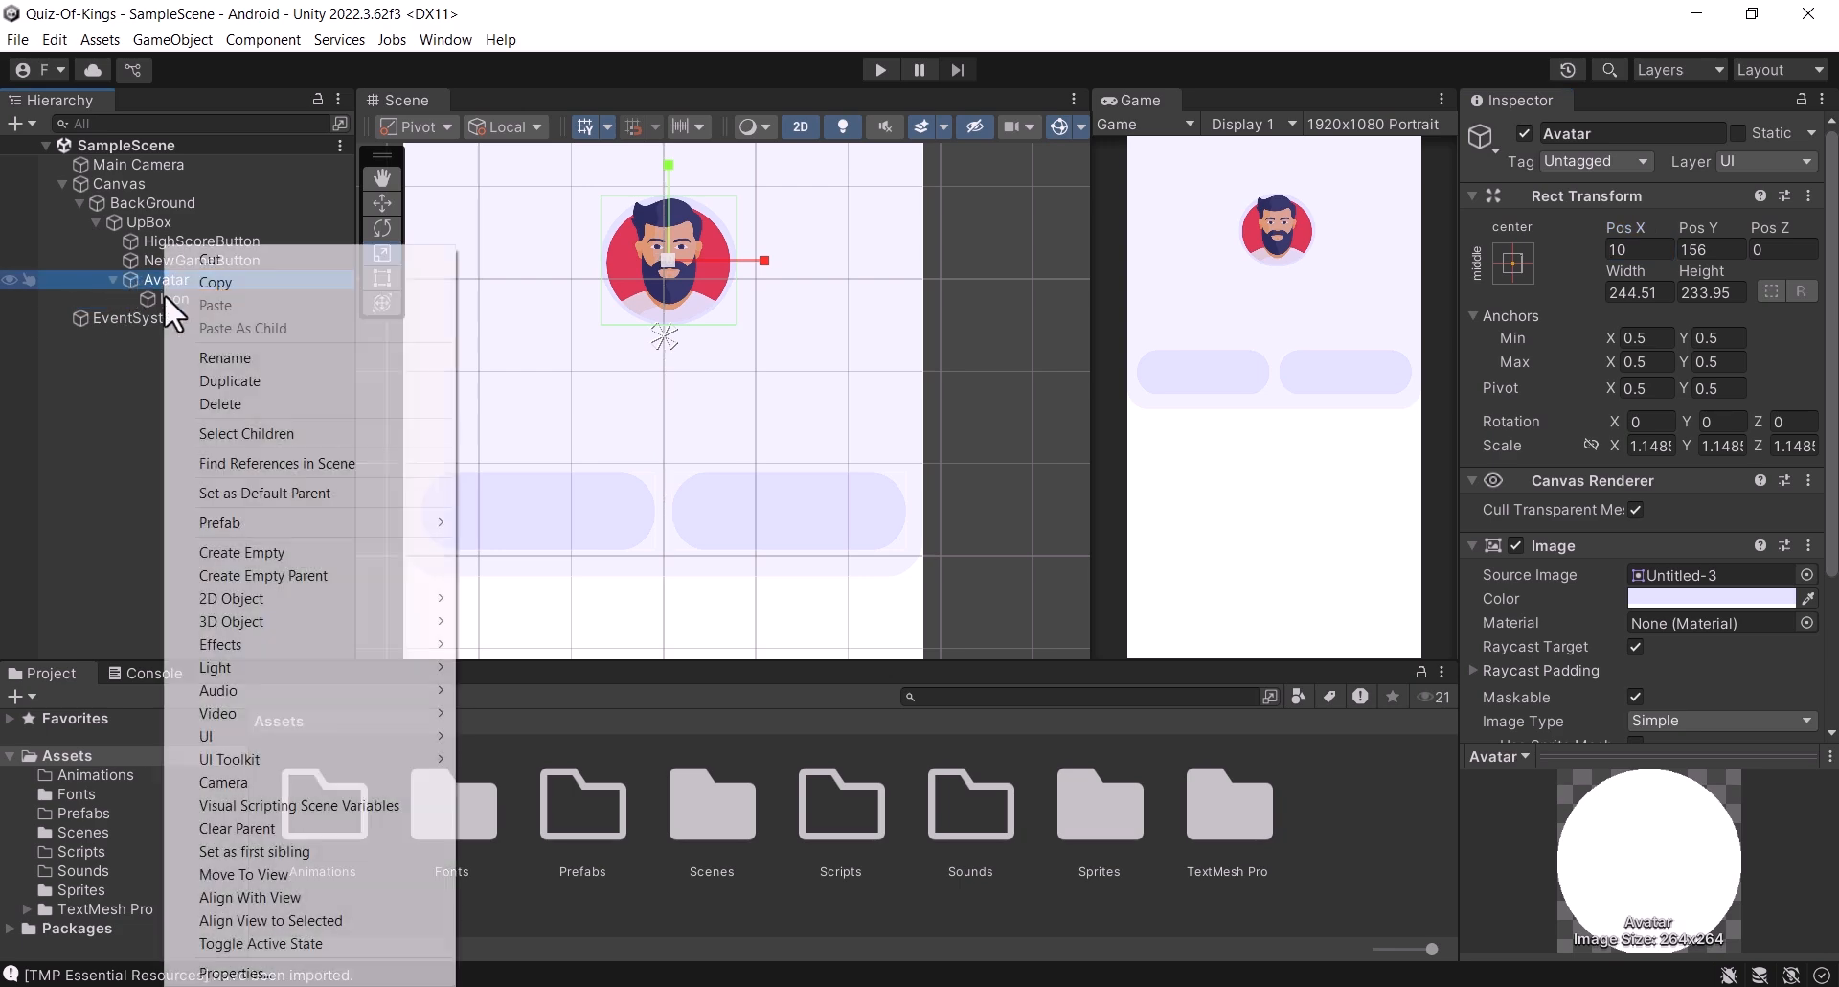
mouse_move(364, 738)
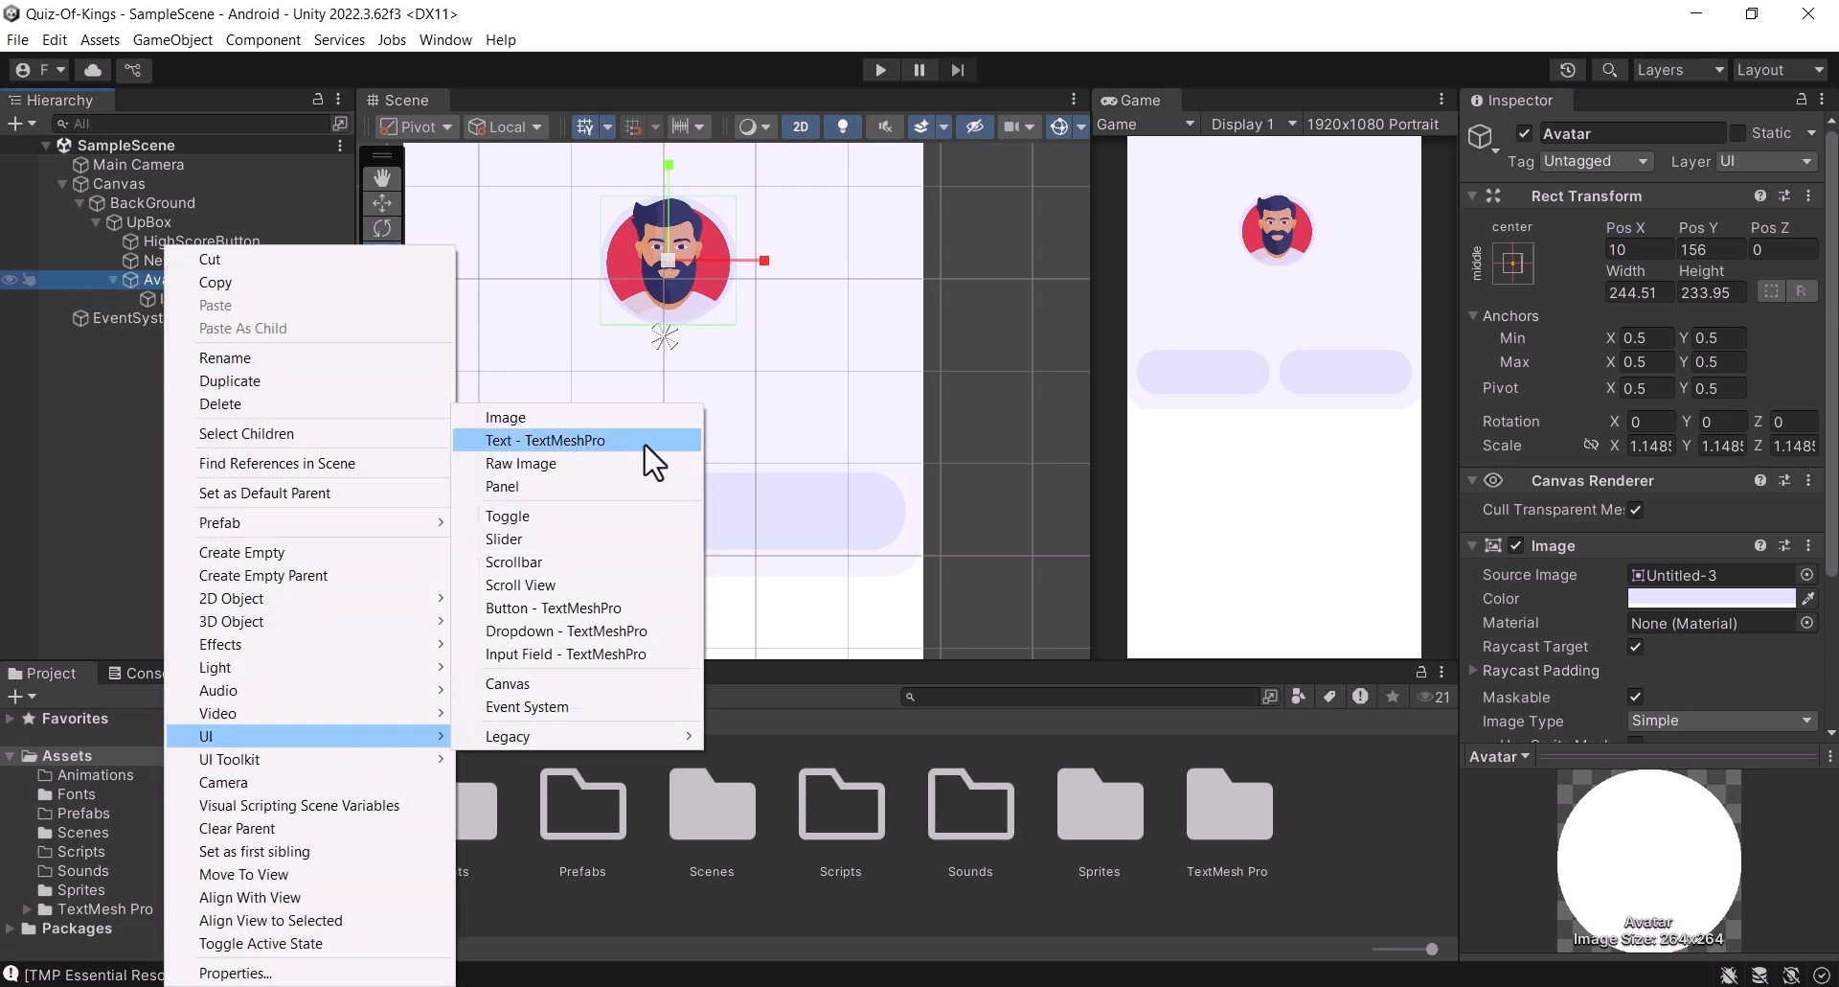
click(651, 440)
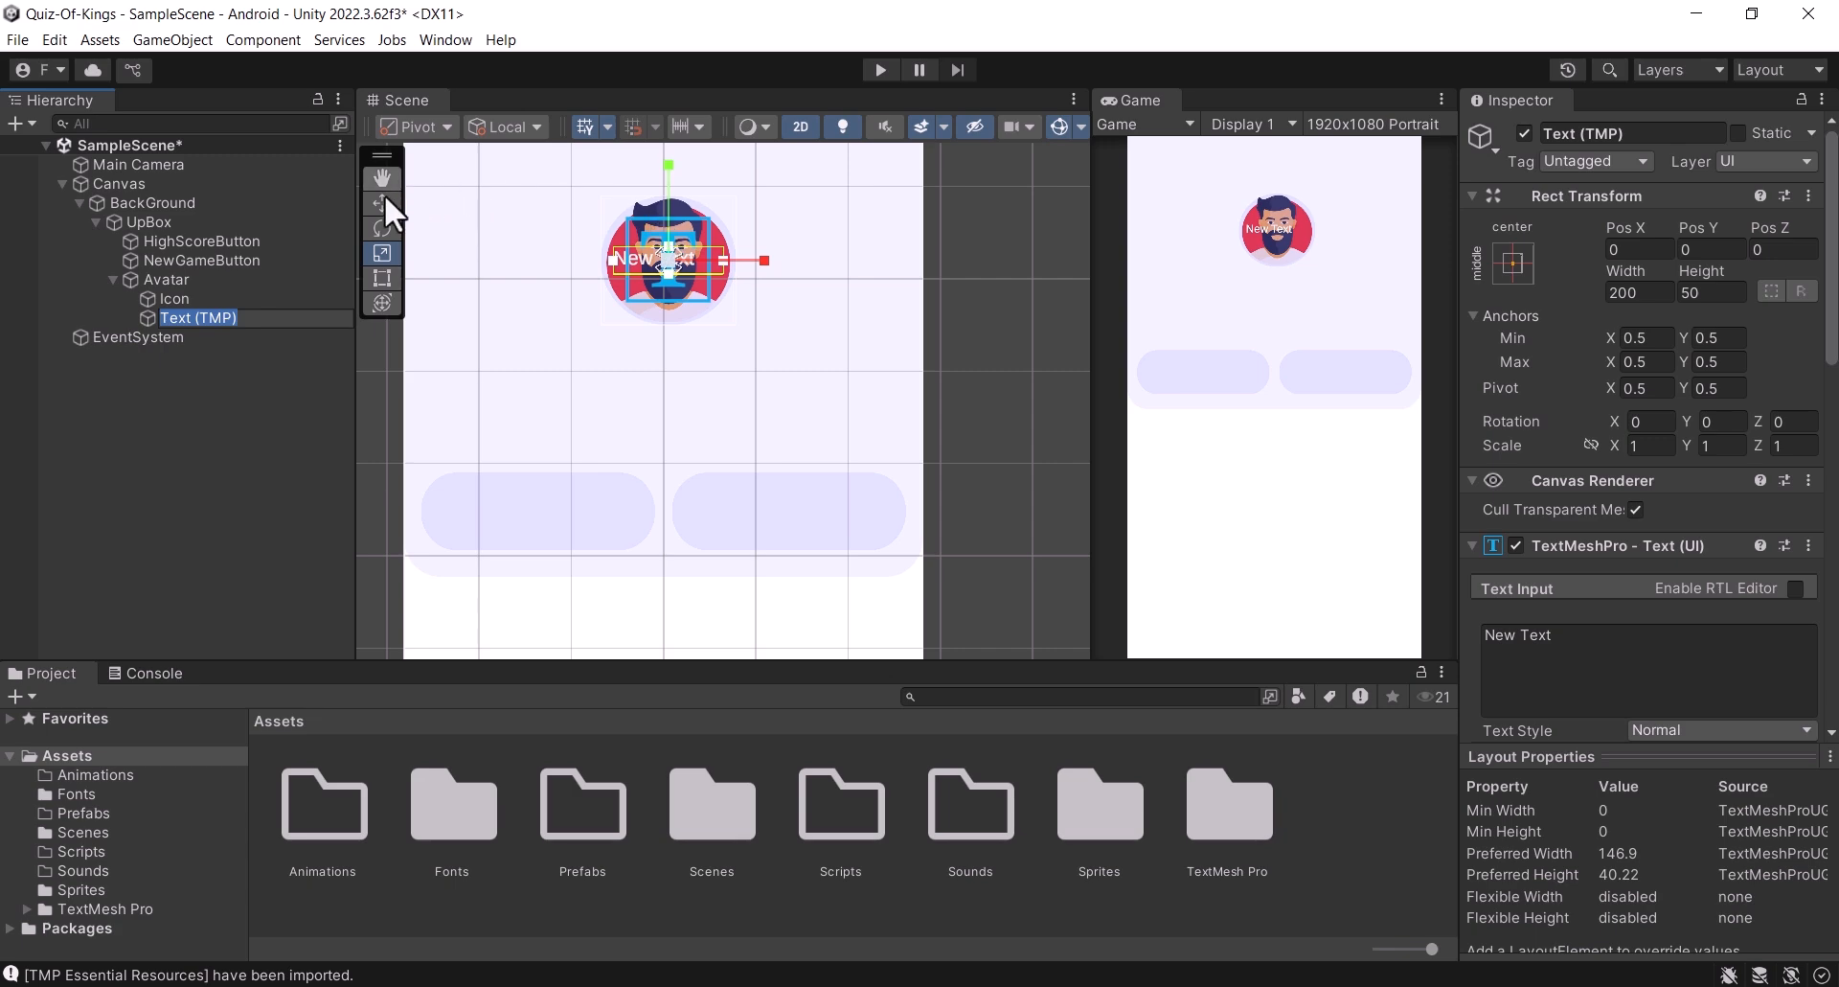
Step: Make the new text bold and align it to the centre horizontally and the middle vertically
scroll(1686, 575, down, 6)
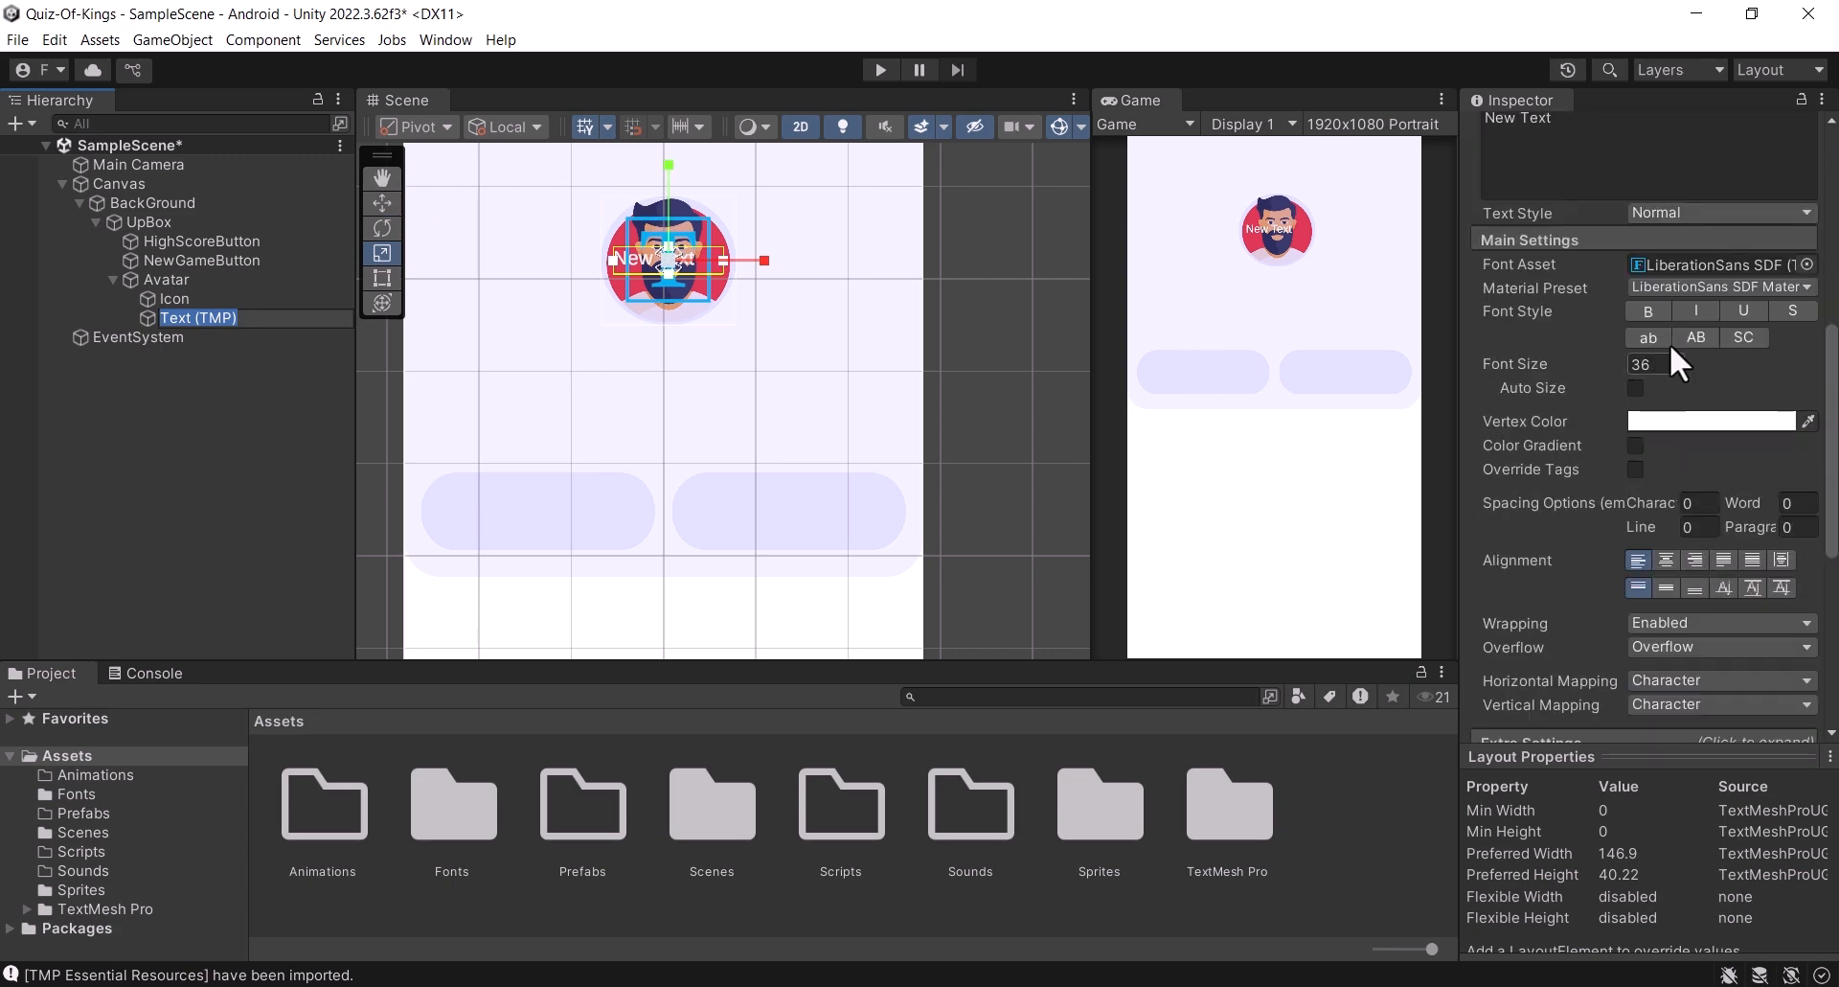
click(1647, 309)
click(1667, 561)
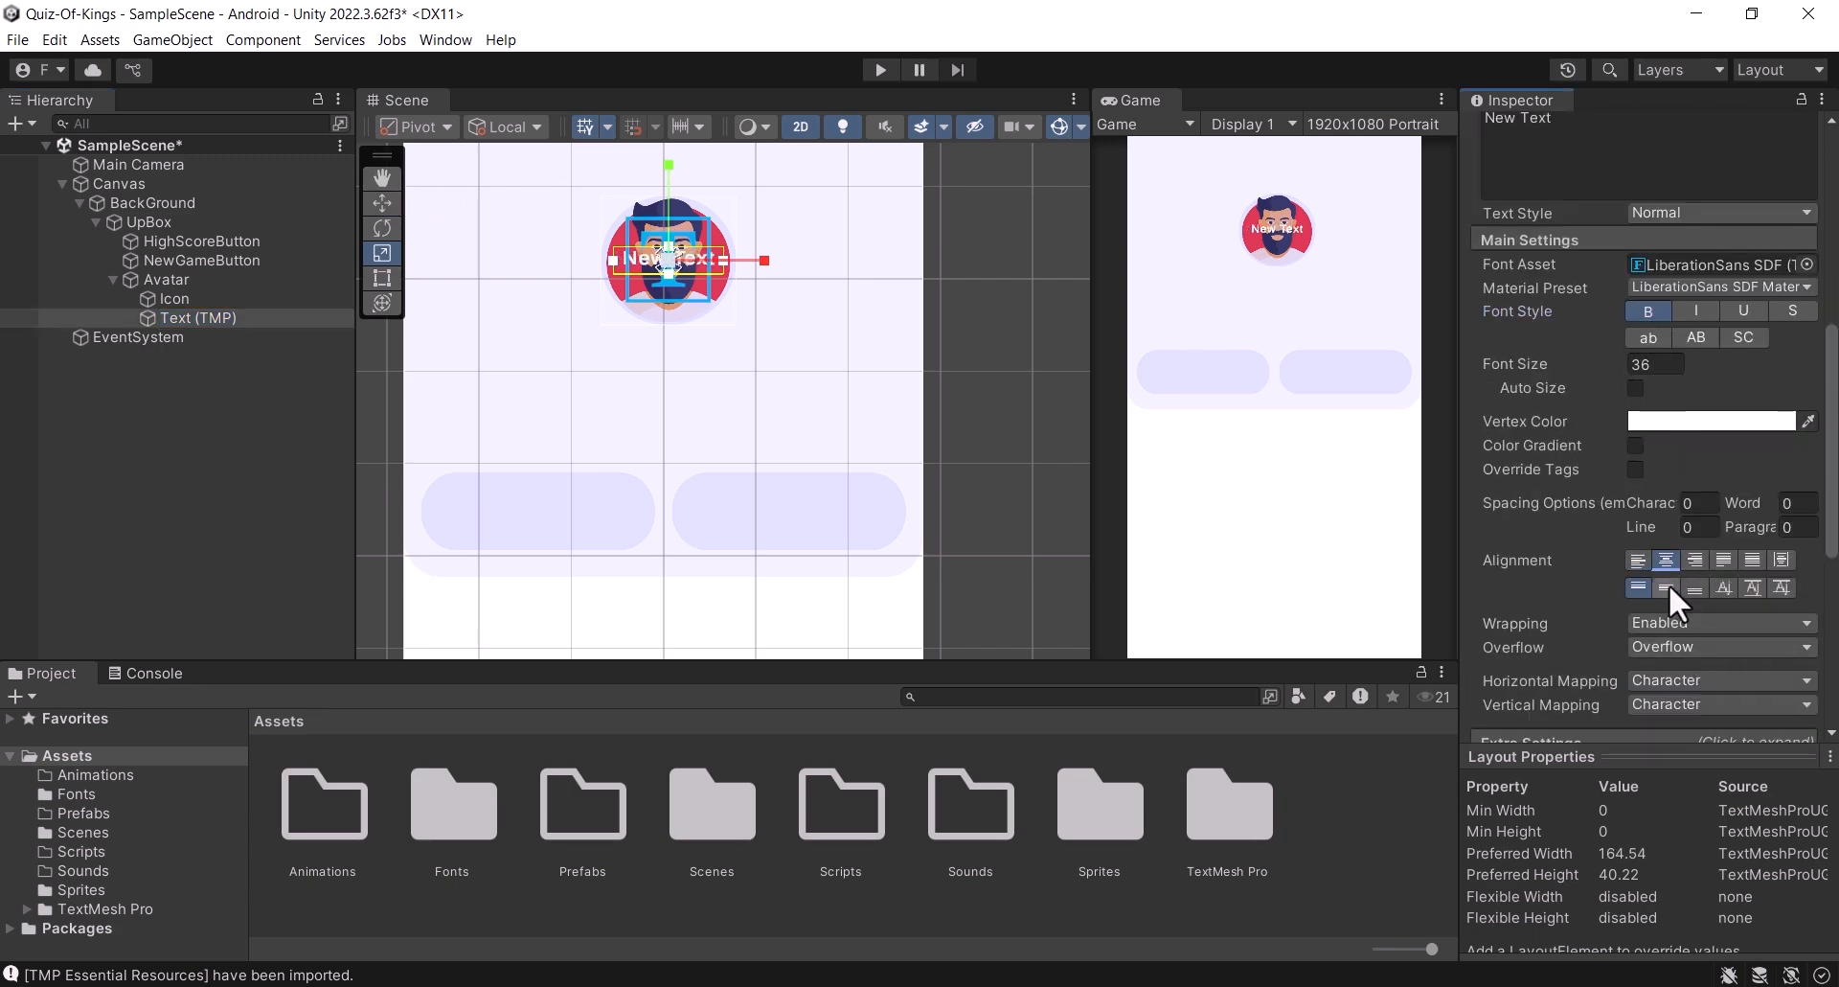
click(1667, 587)
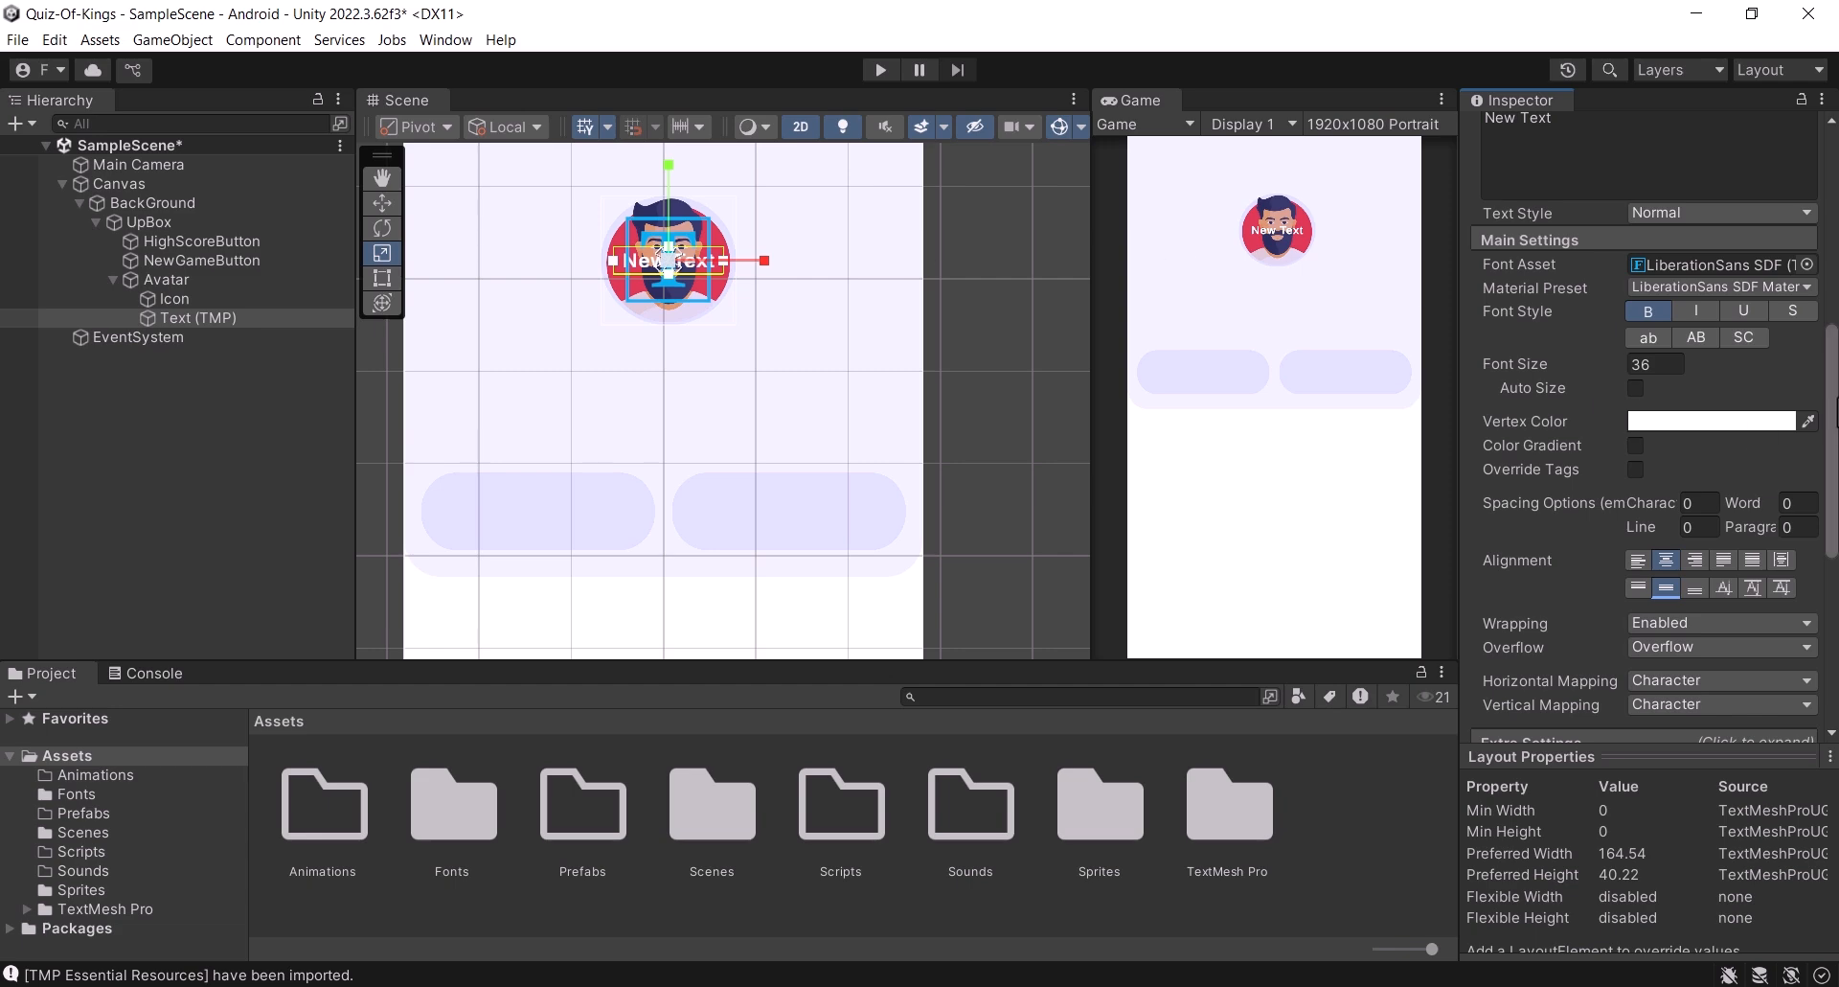
scroll(1692, 379, up, 3)
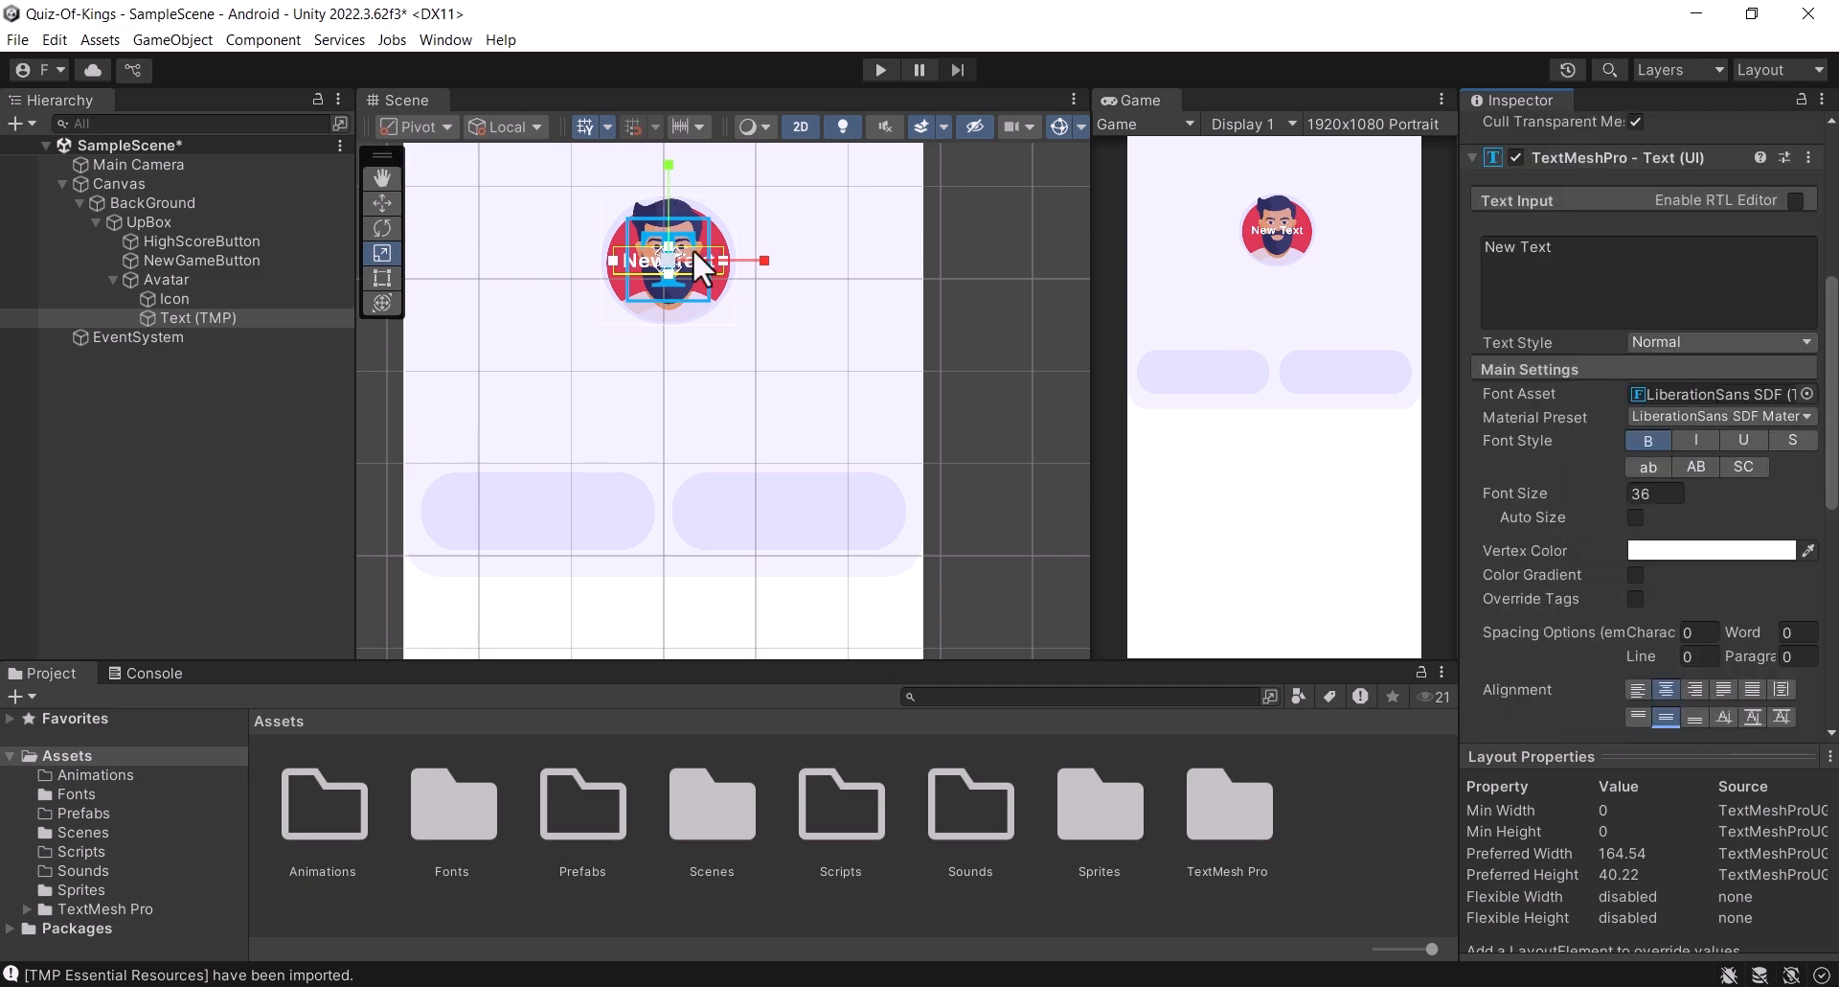
scroll(1650, 377, down, 3)
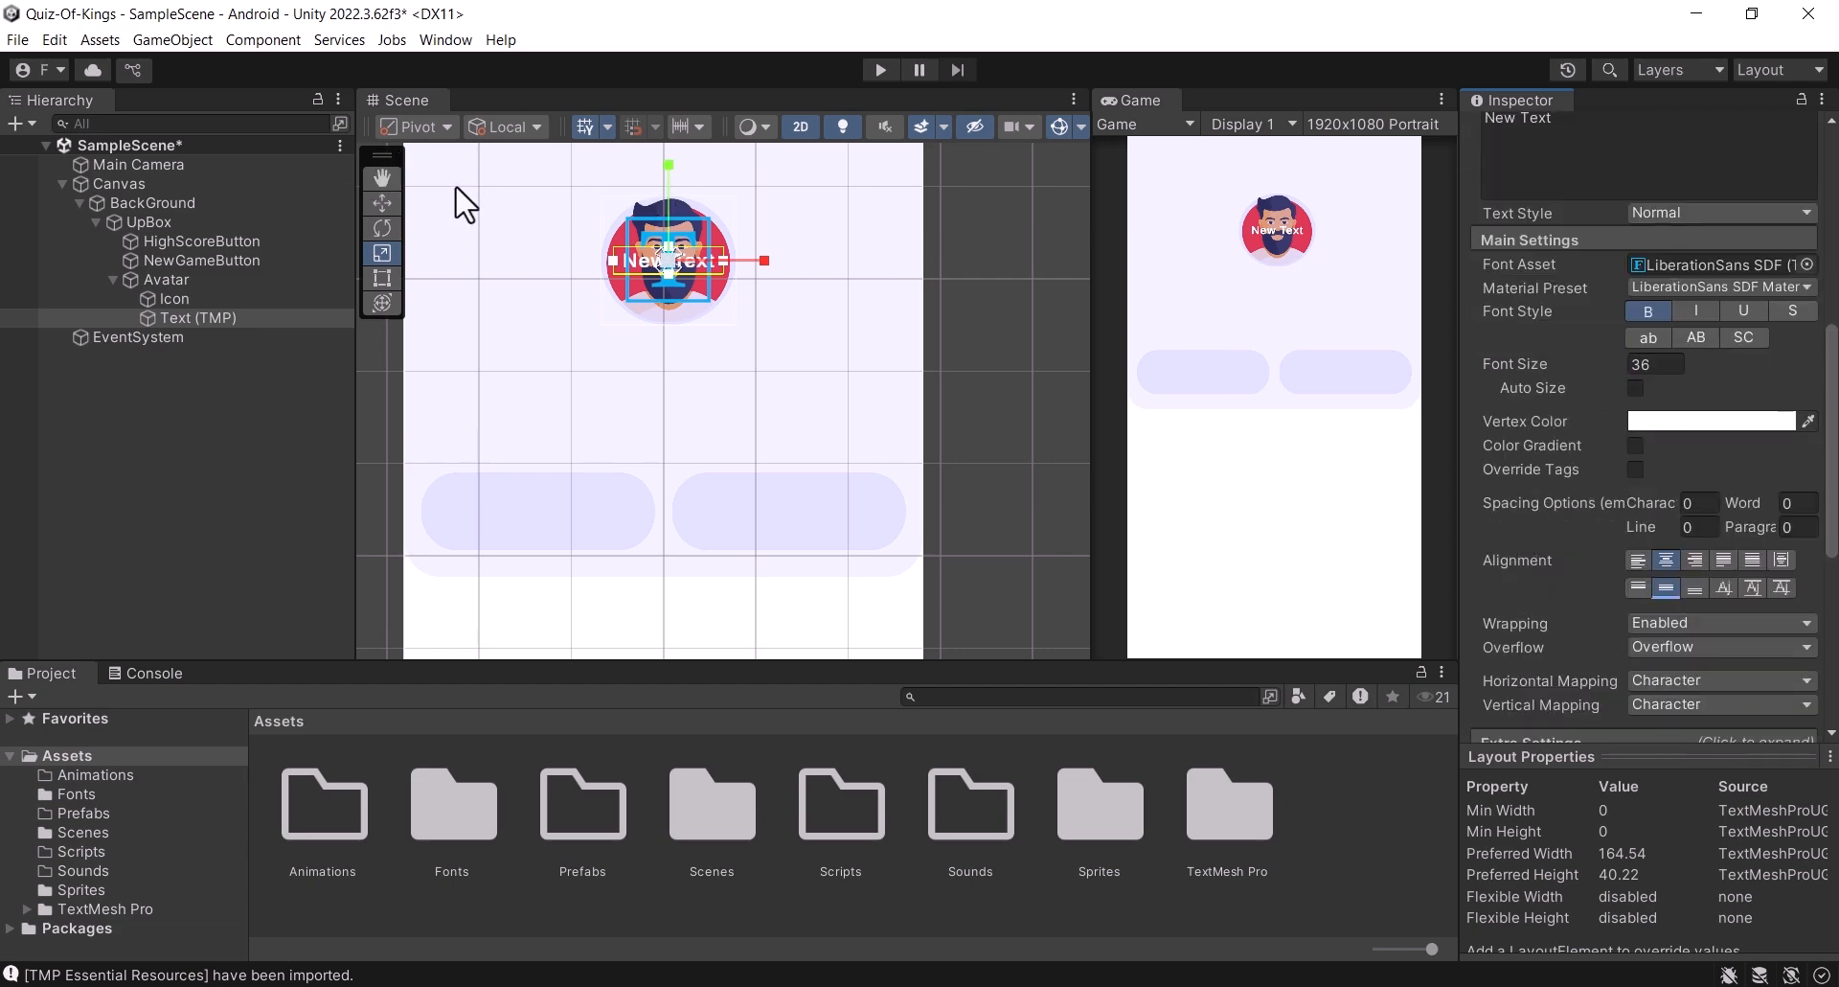
Step: Move the new text straight down below the avatar icon, to a Pos Y of about -165
click(371, 211)
drag(686, 164, 686, 211)
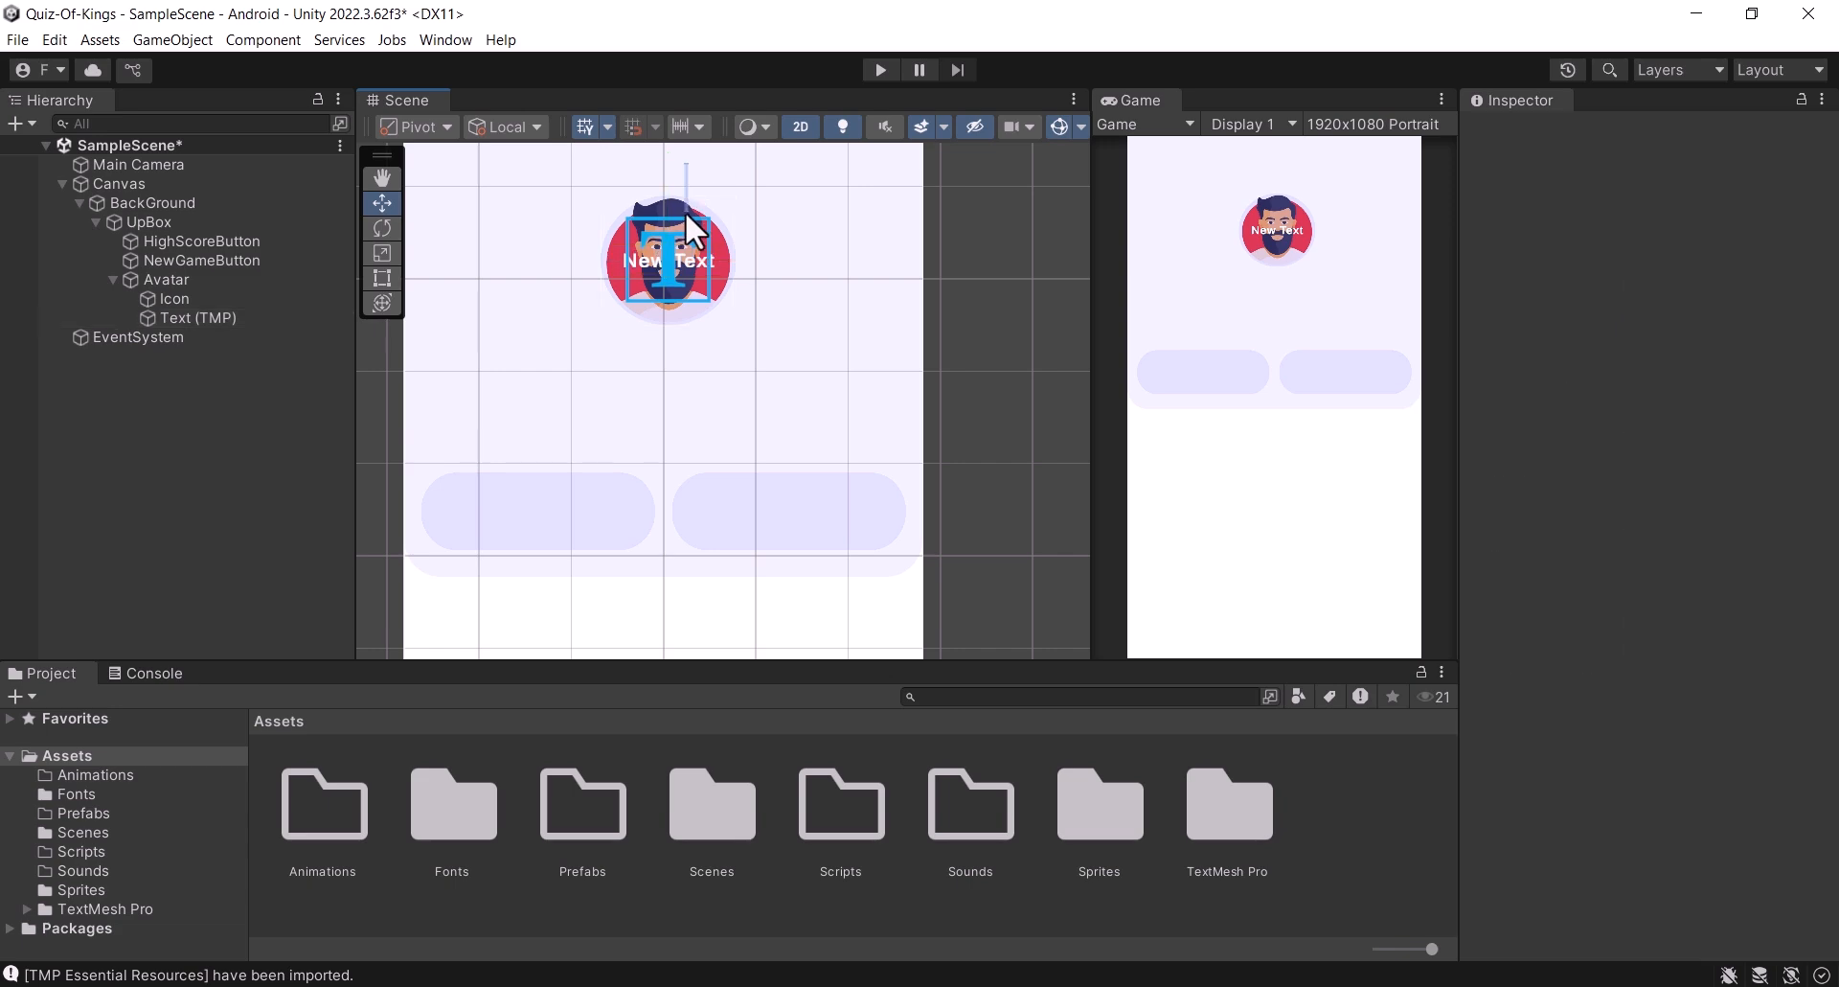
click(235, 317)
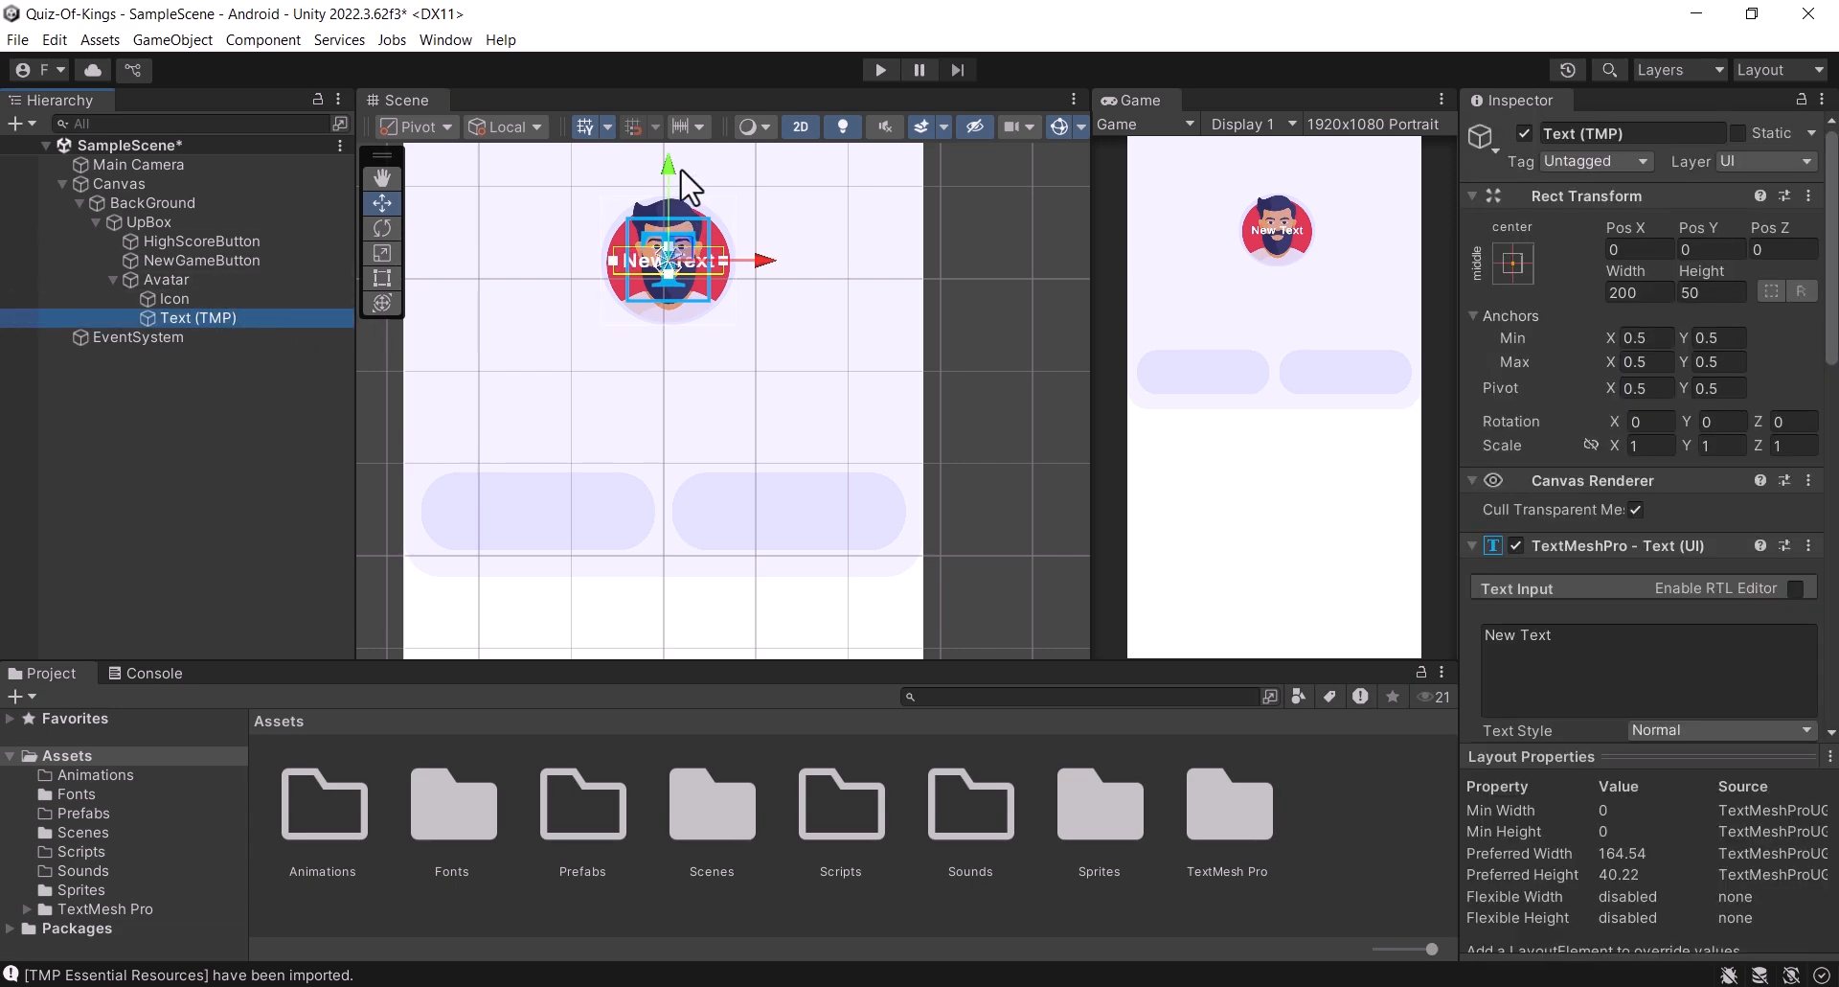
drag(672, 202, 670, 282)
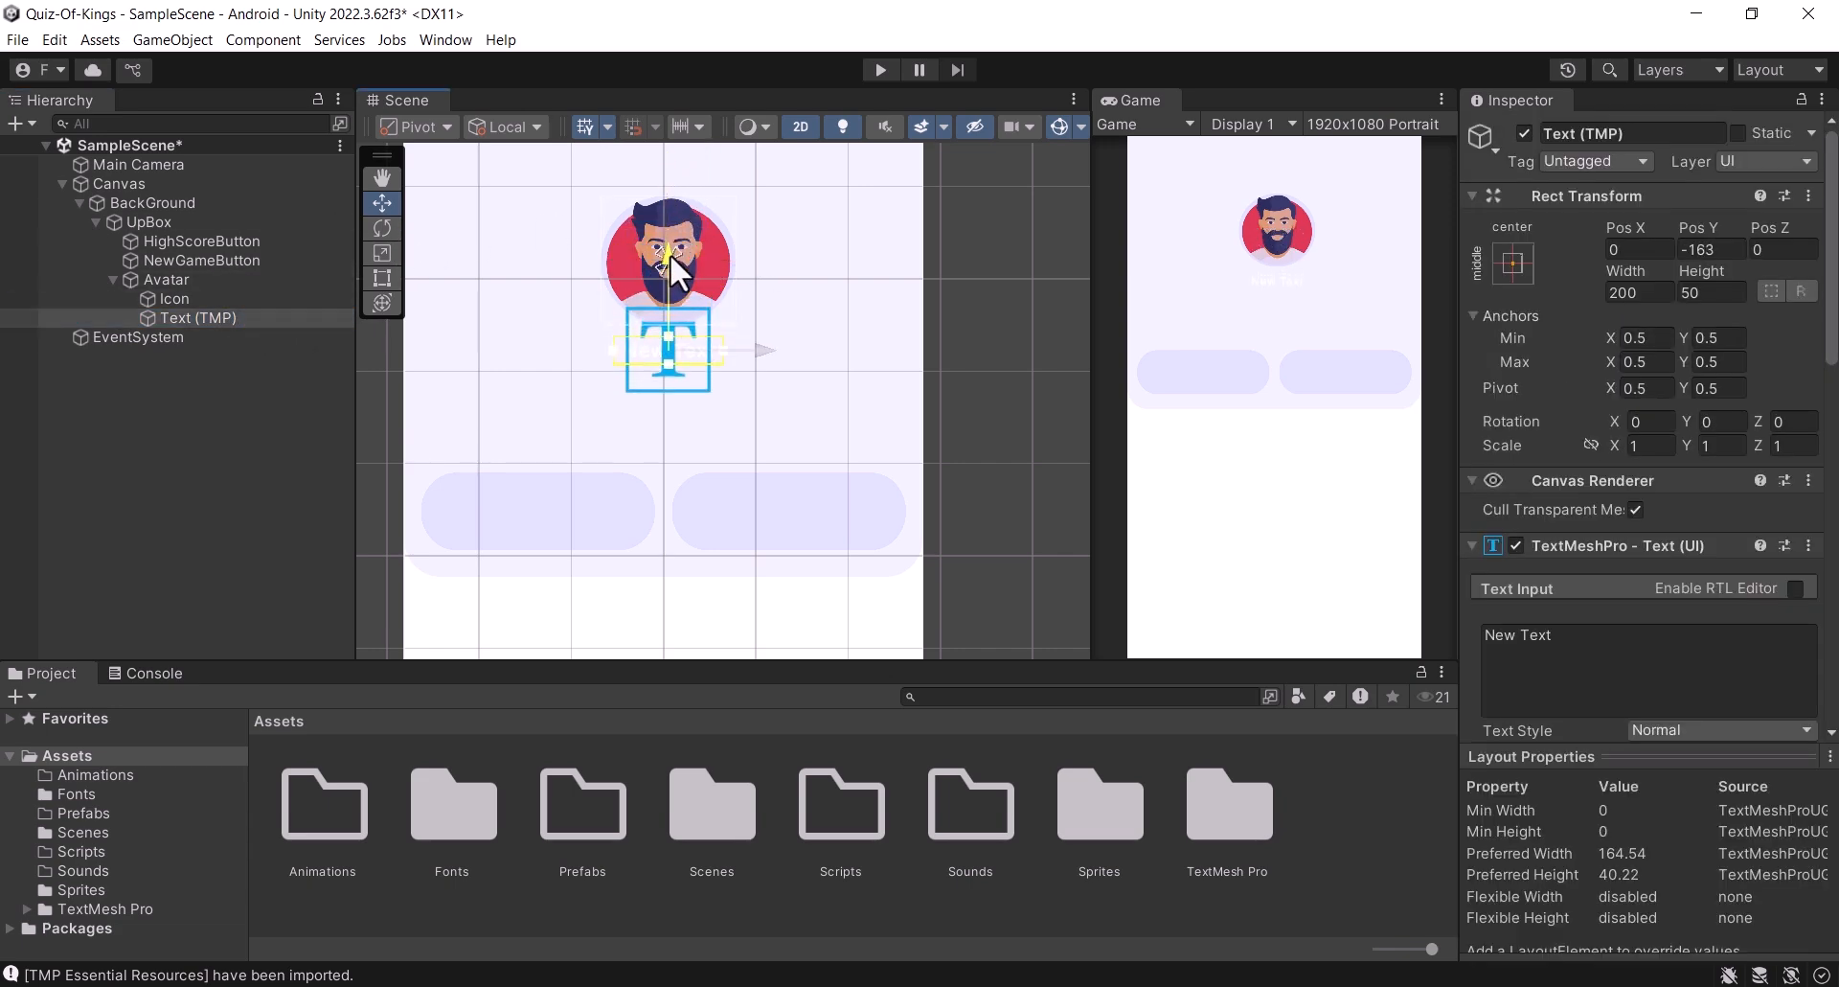
Step: Change the text's vertex colour from white to a dark grey
scroll(1669, 478, down, 5)
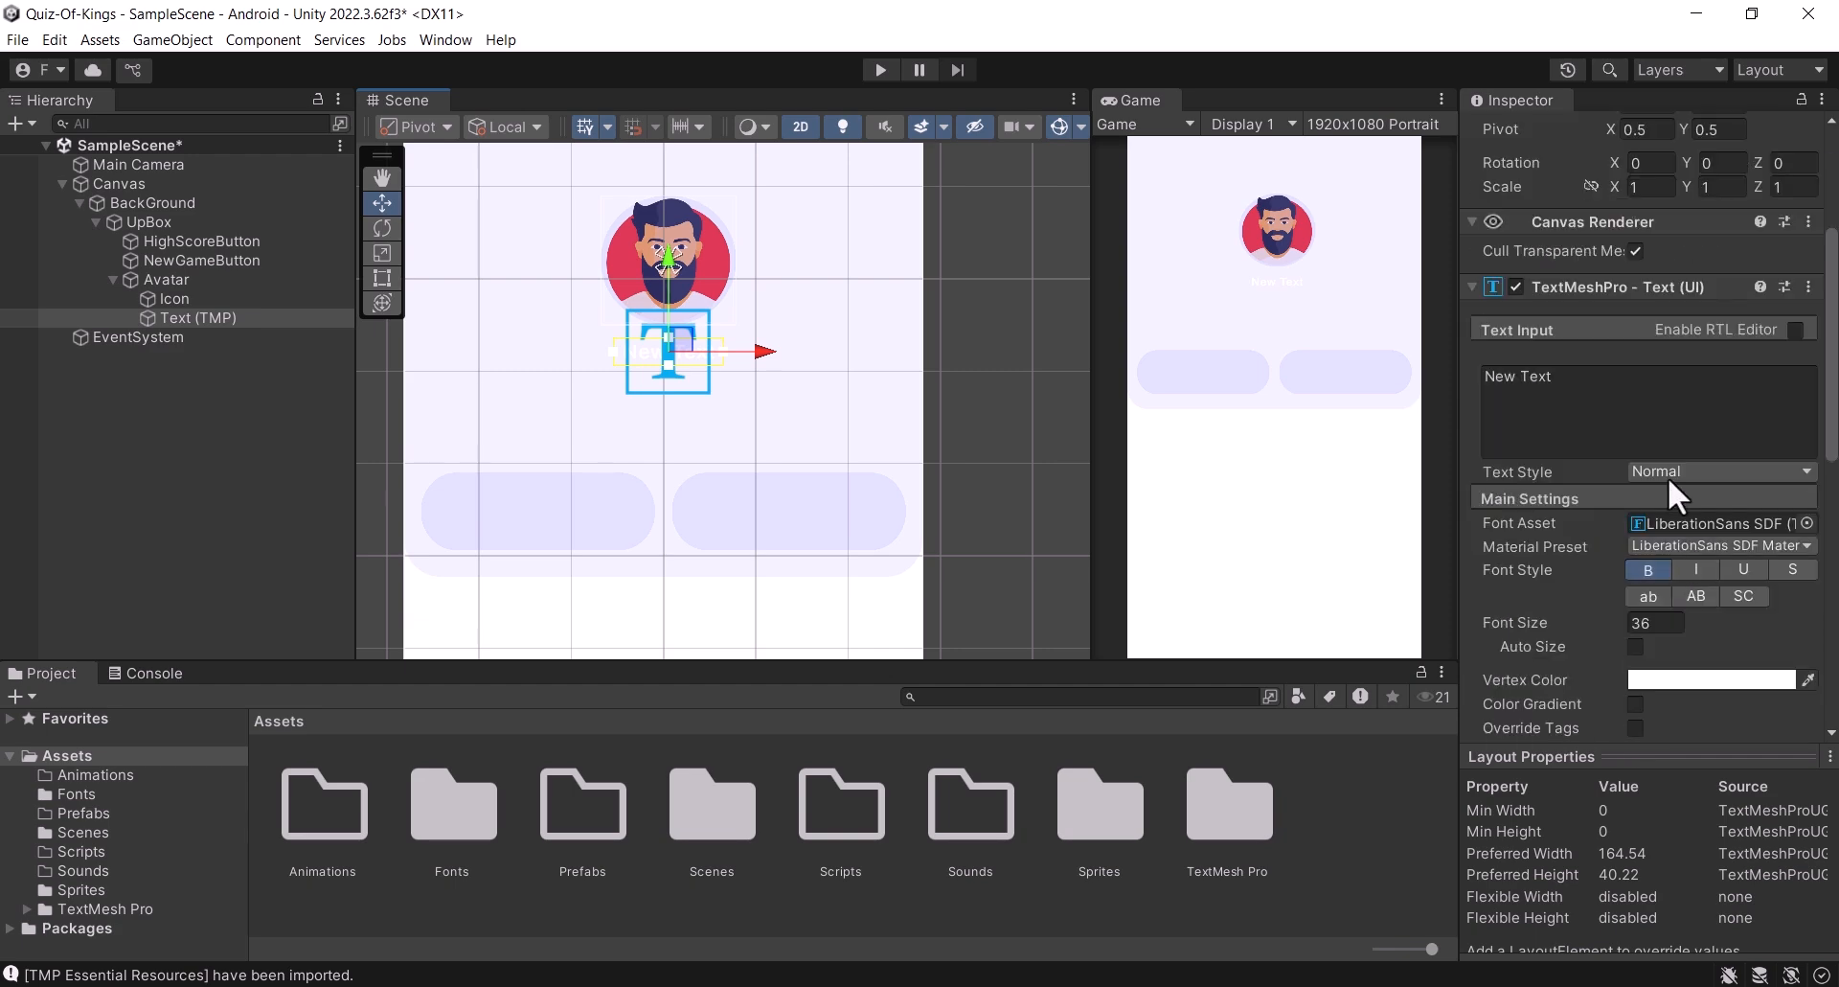
scroll(1681, 517, down, 1)
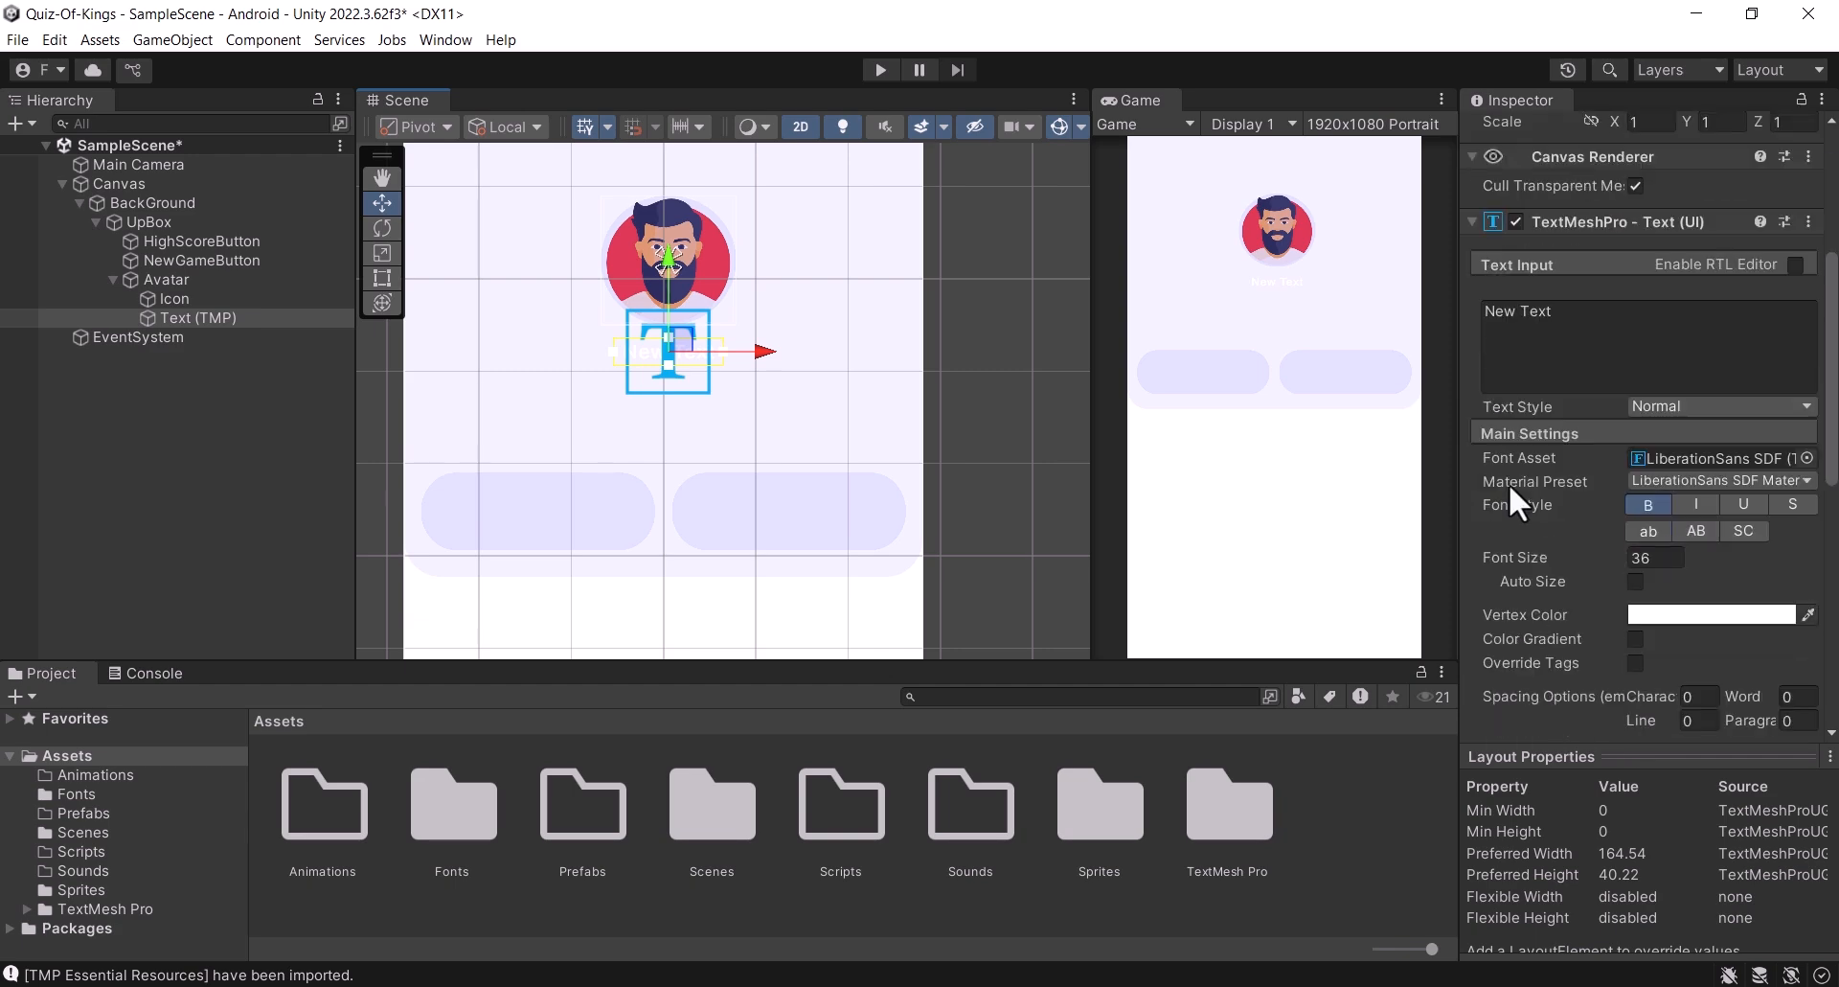
scroll(1683, 395, down, 4)
click(1697, 356)
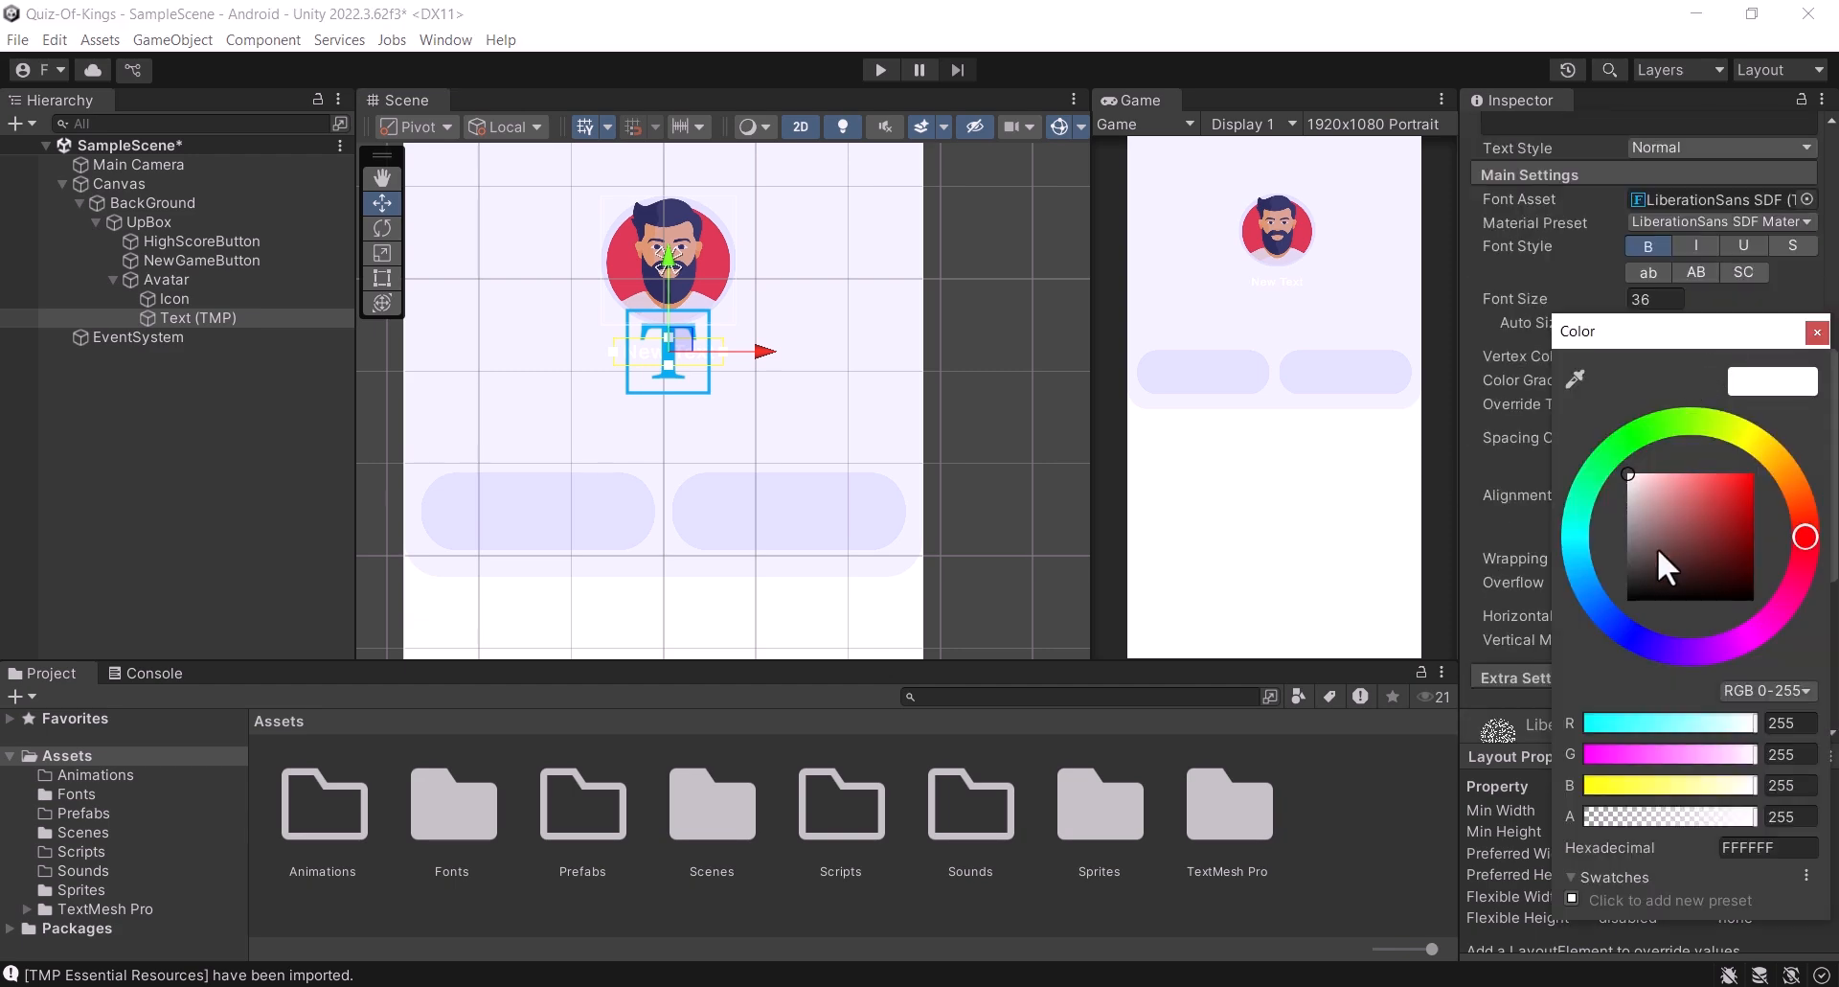
mouse_move(1657, 548)
mouse_down()
mouse_move(1644, 596)
mouse_move(1633, 567)
mouse_up()
click(1817, 332)
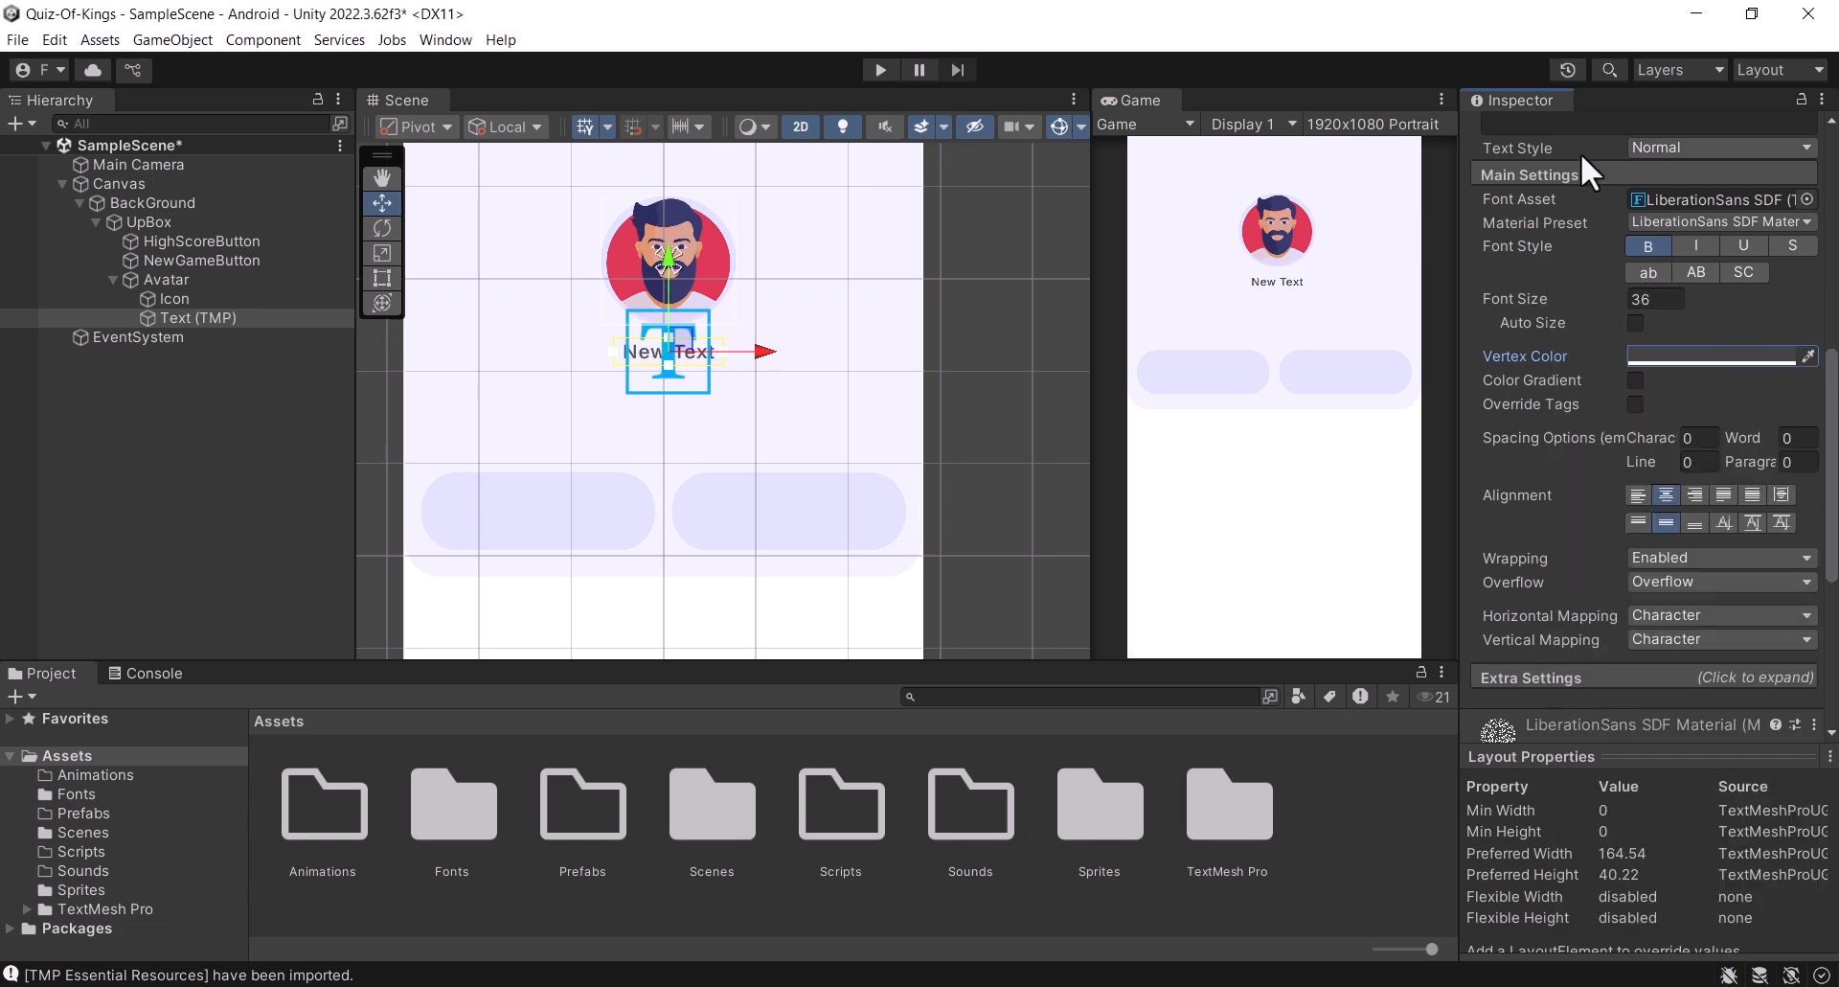
Step: Replace the text content with UnitySite
scroll(1582, 159, up, 3)
click(1657, 314)
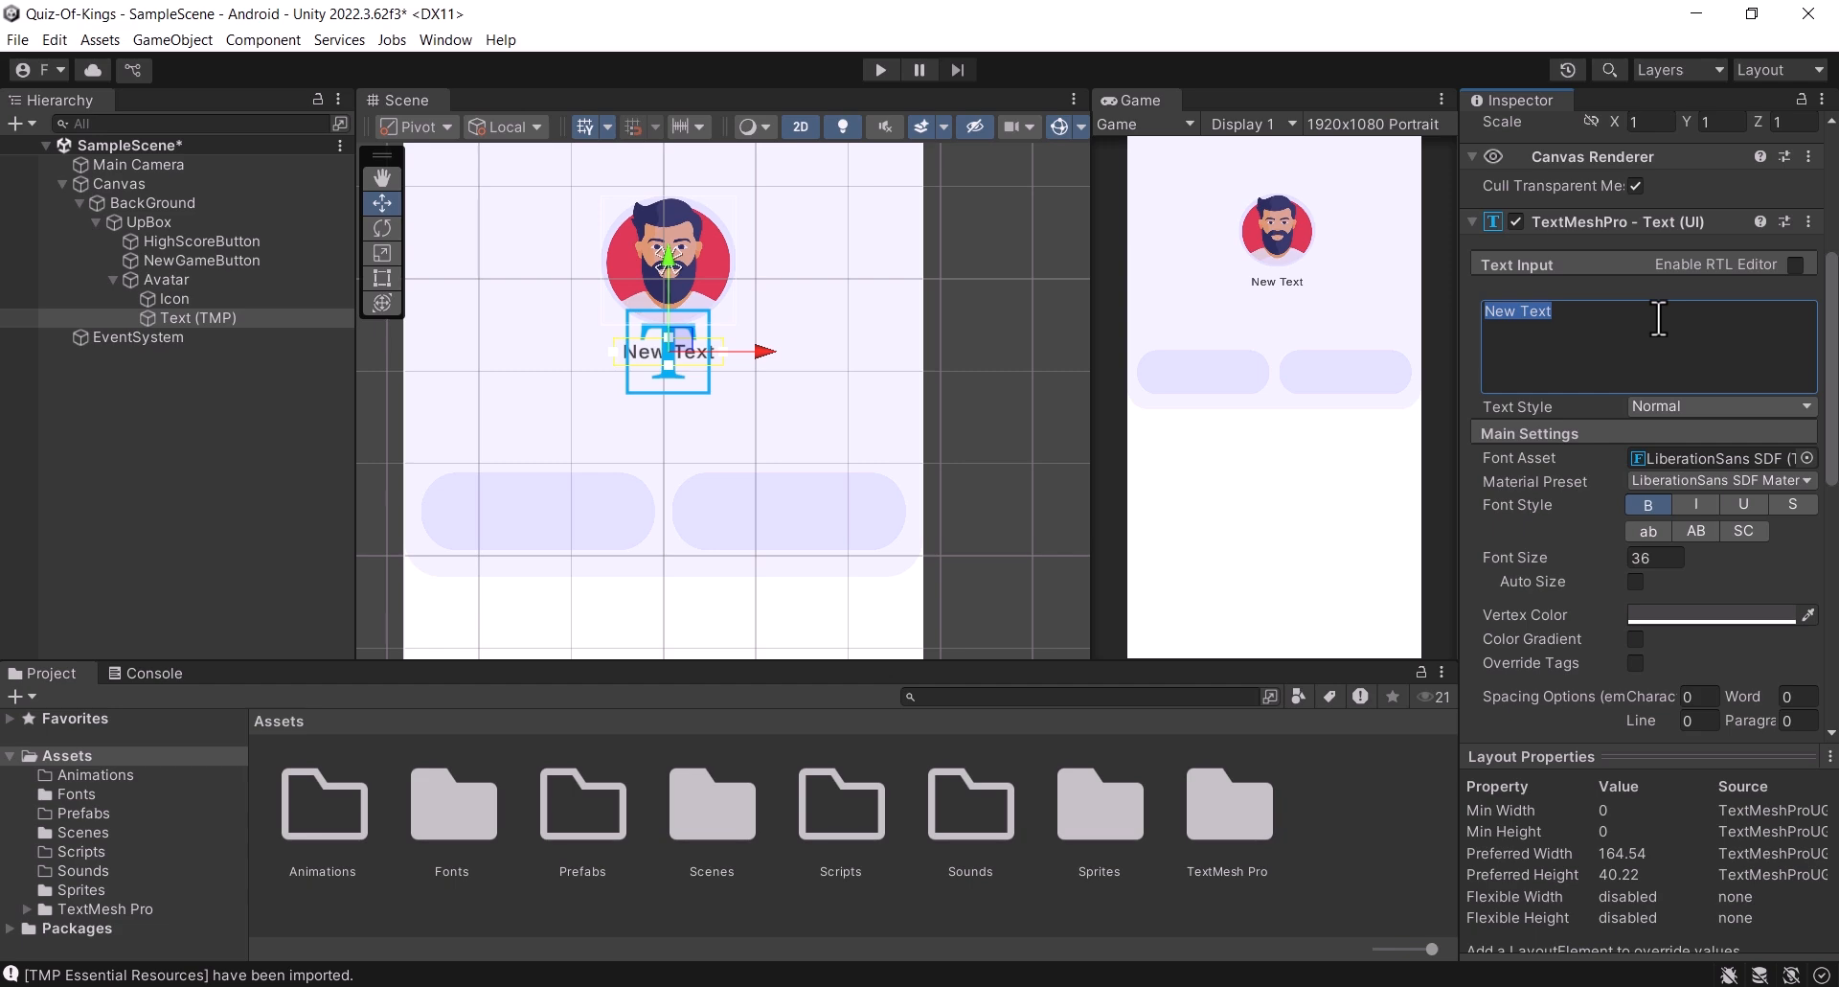
text(U)
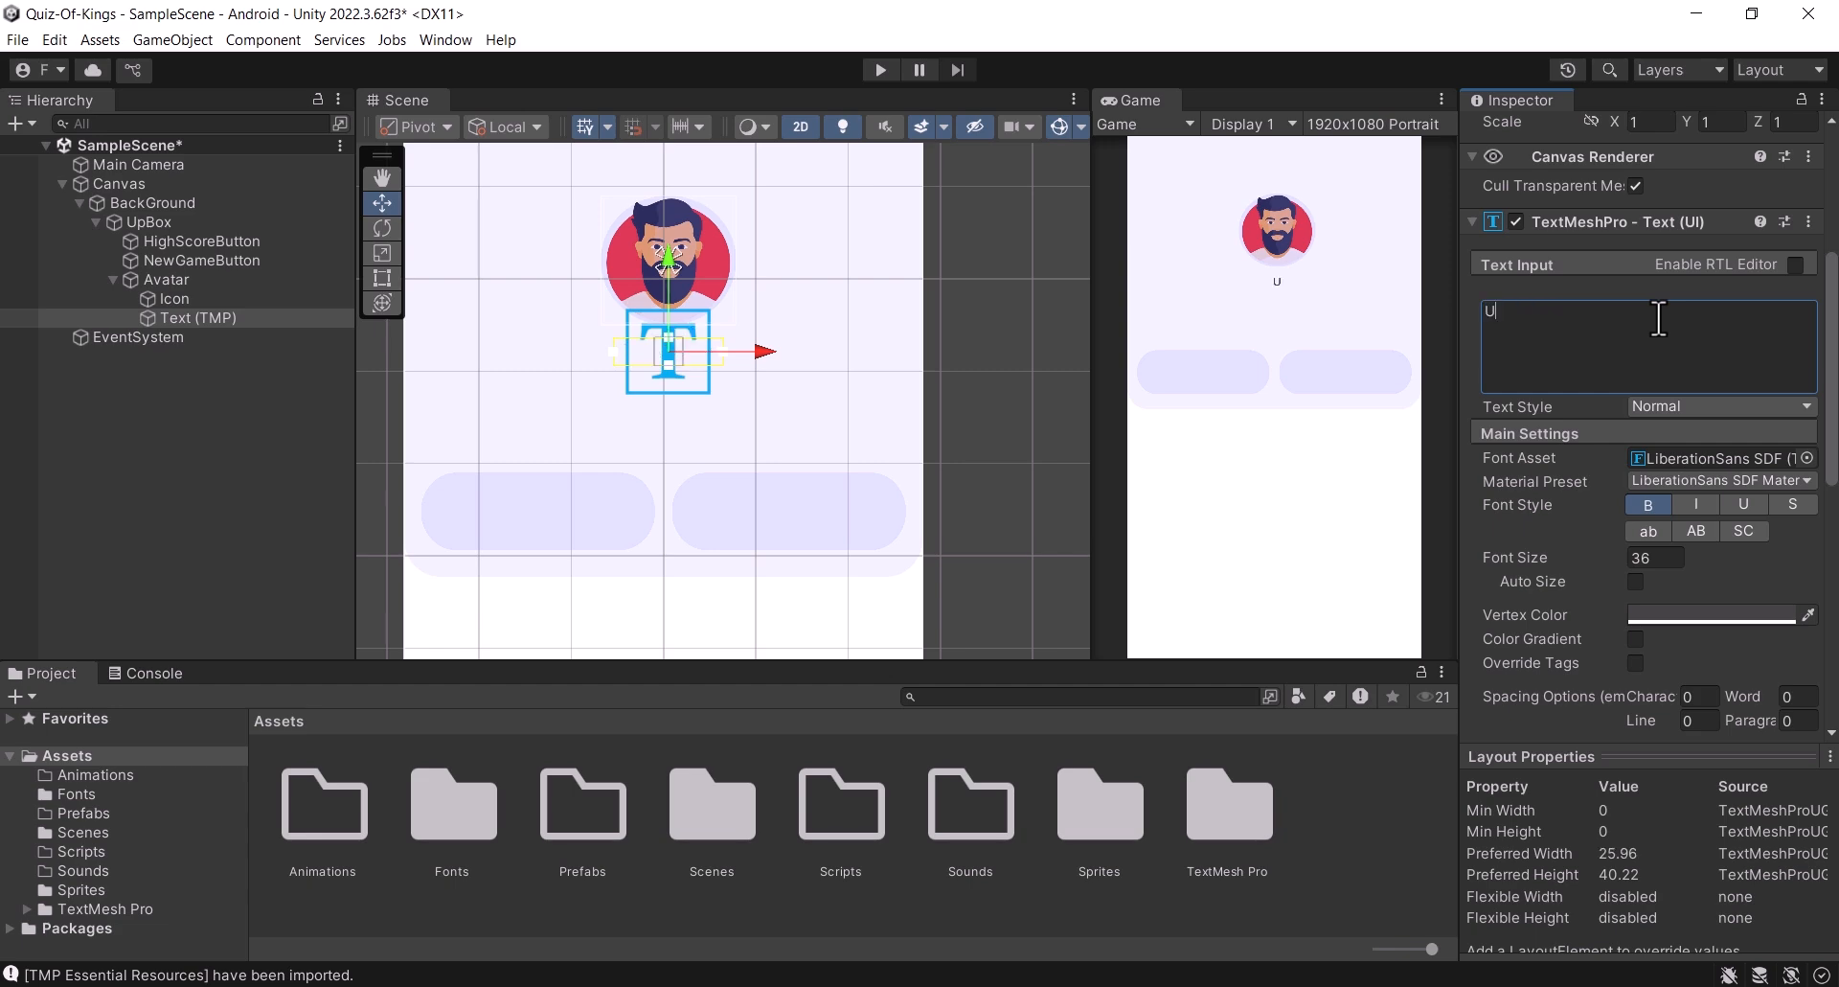
text(nityS)
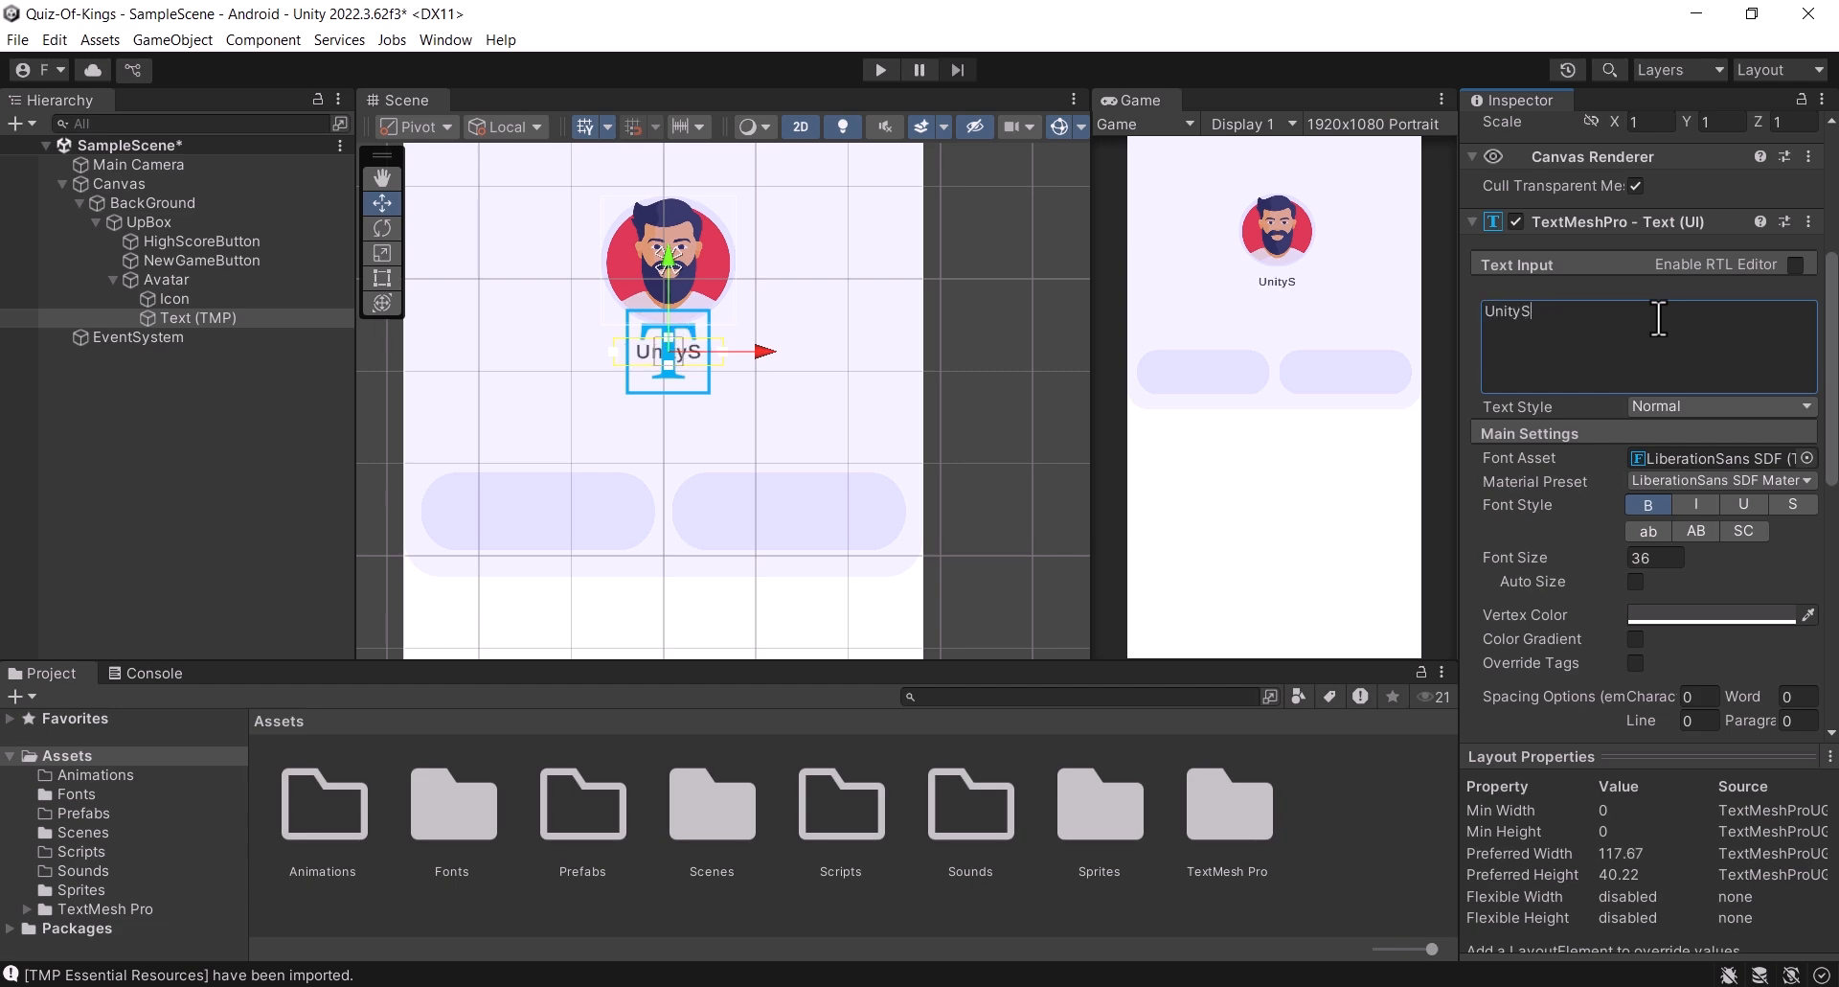
text(ite)
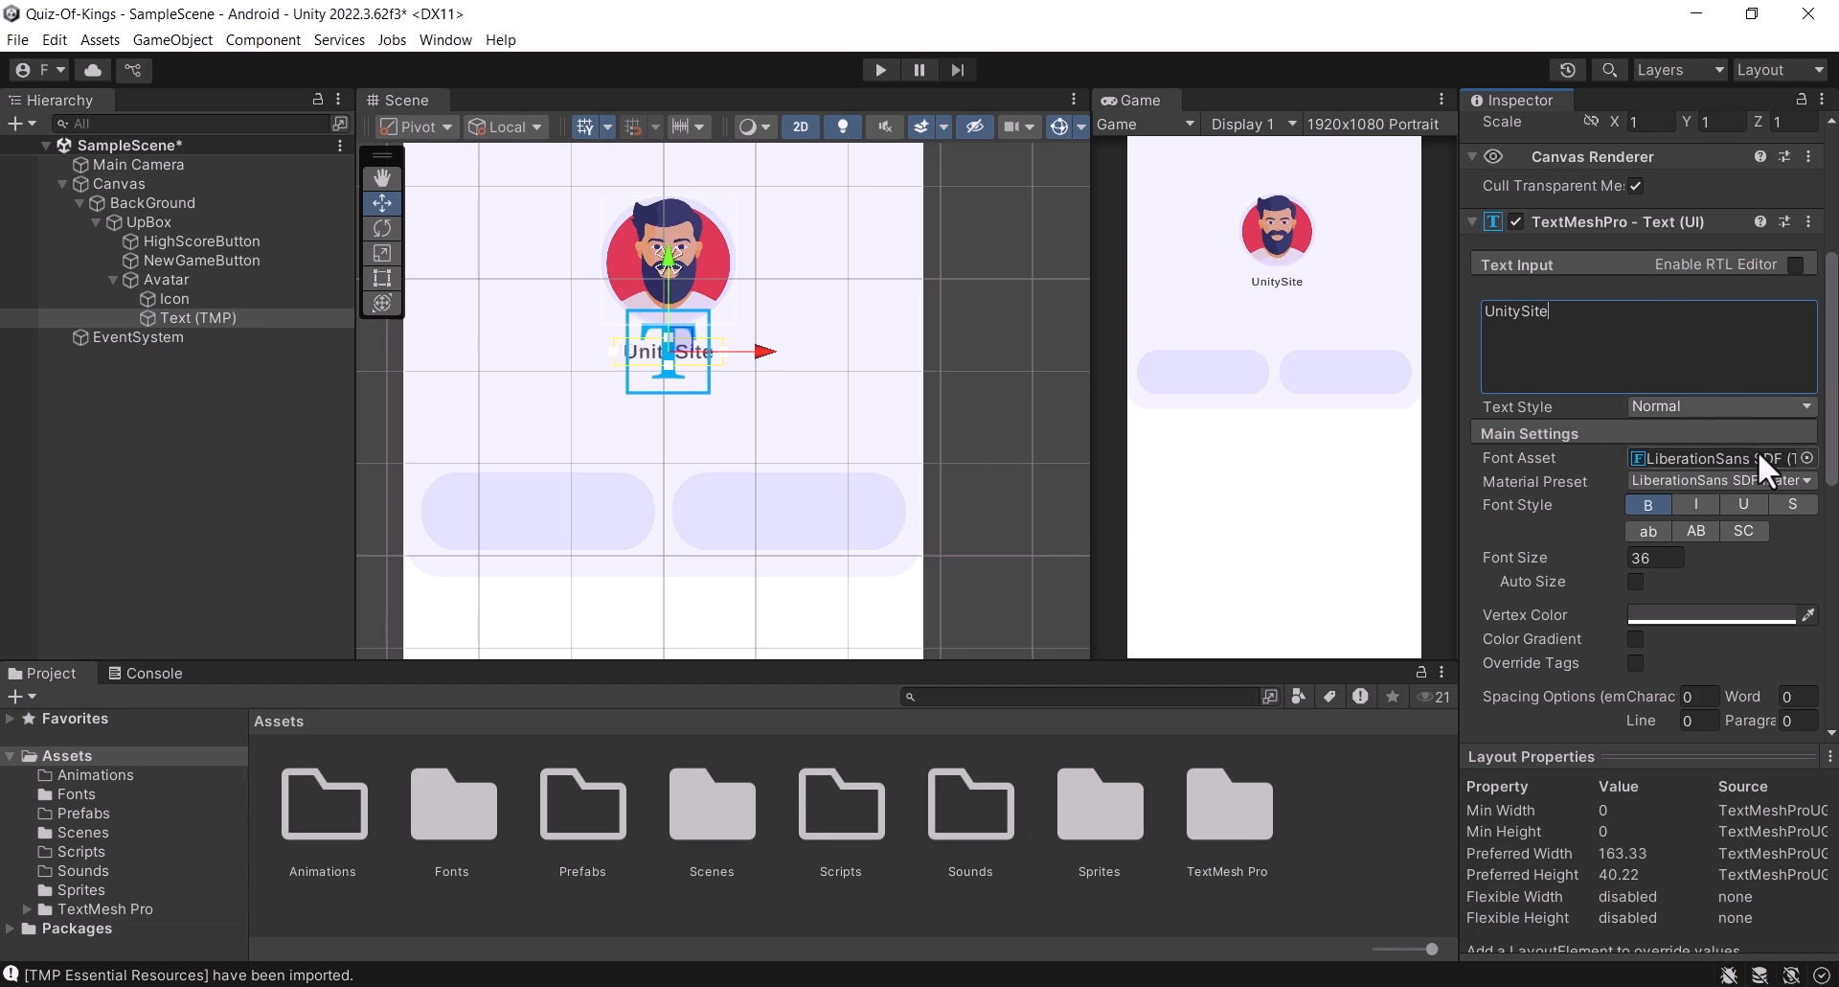
Step: Create a TextMeshPro font asset from the OpenSans-Bold font in the Fonts folder
click(1808, 458)
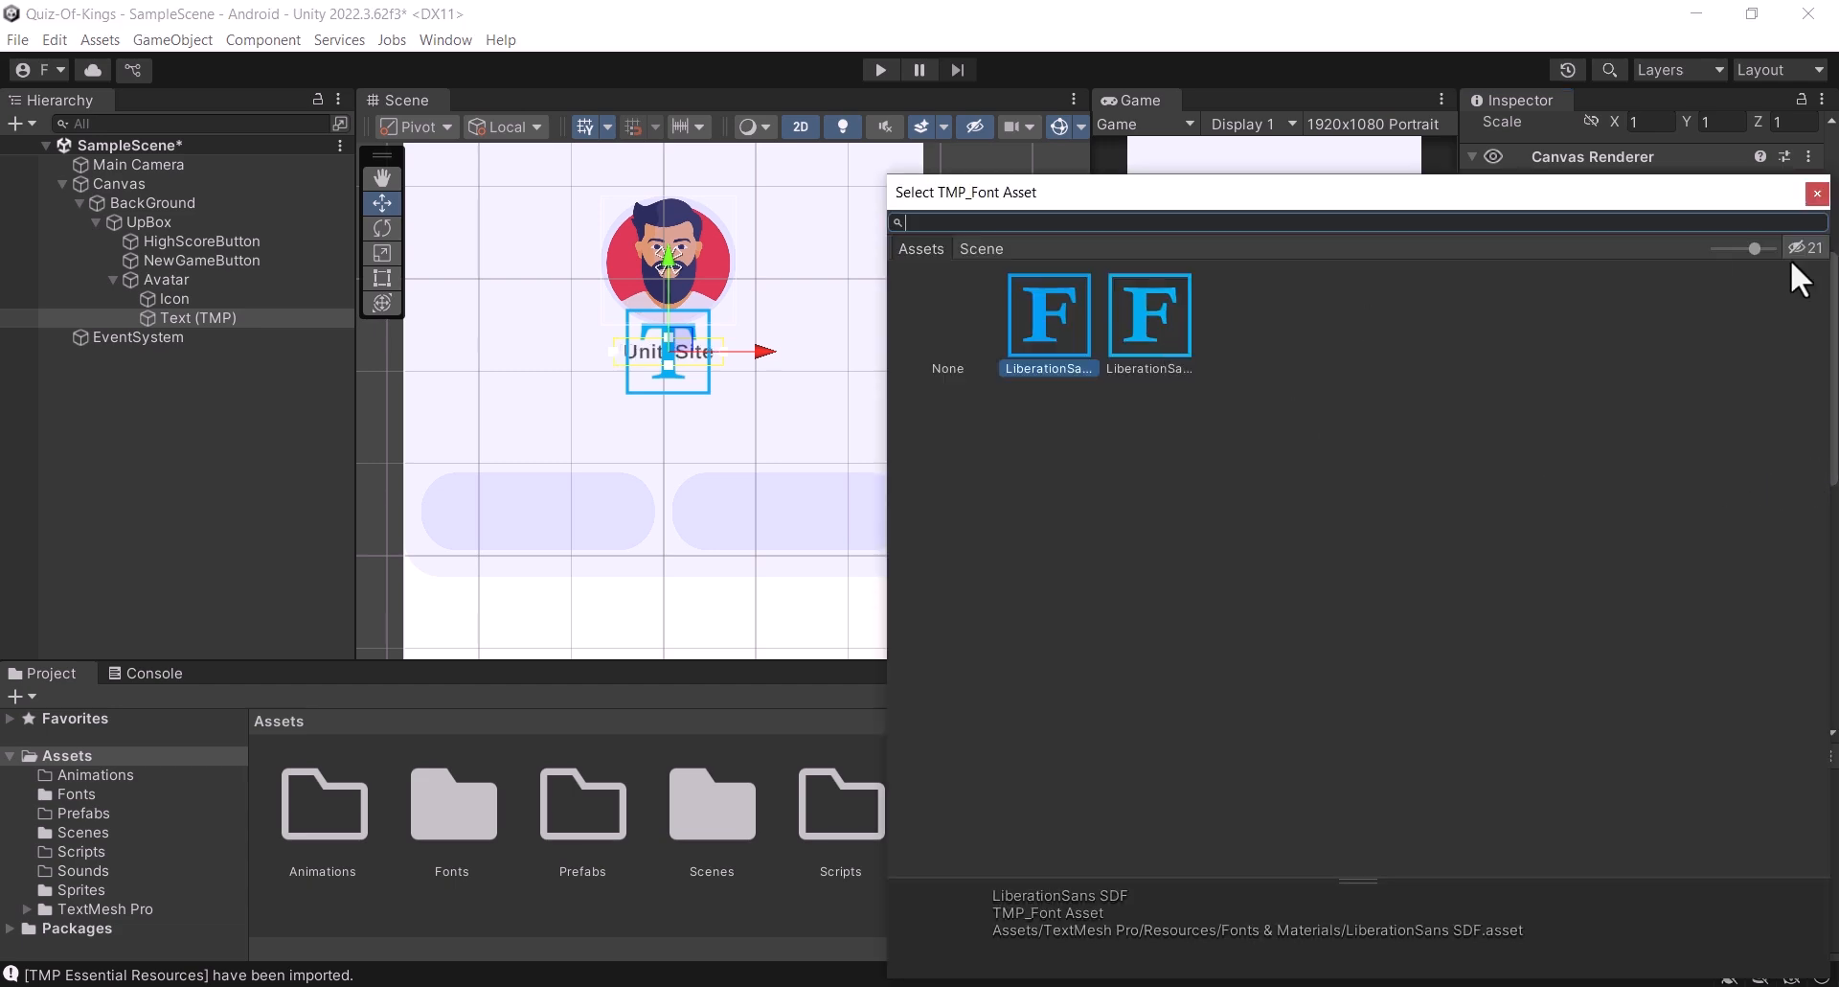
click(1817, 193)
click(479, 825)
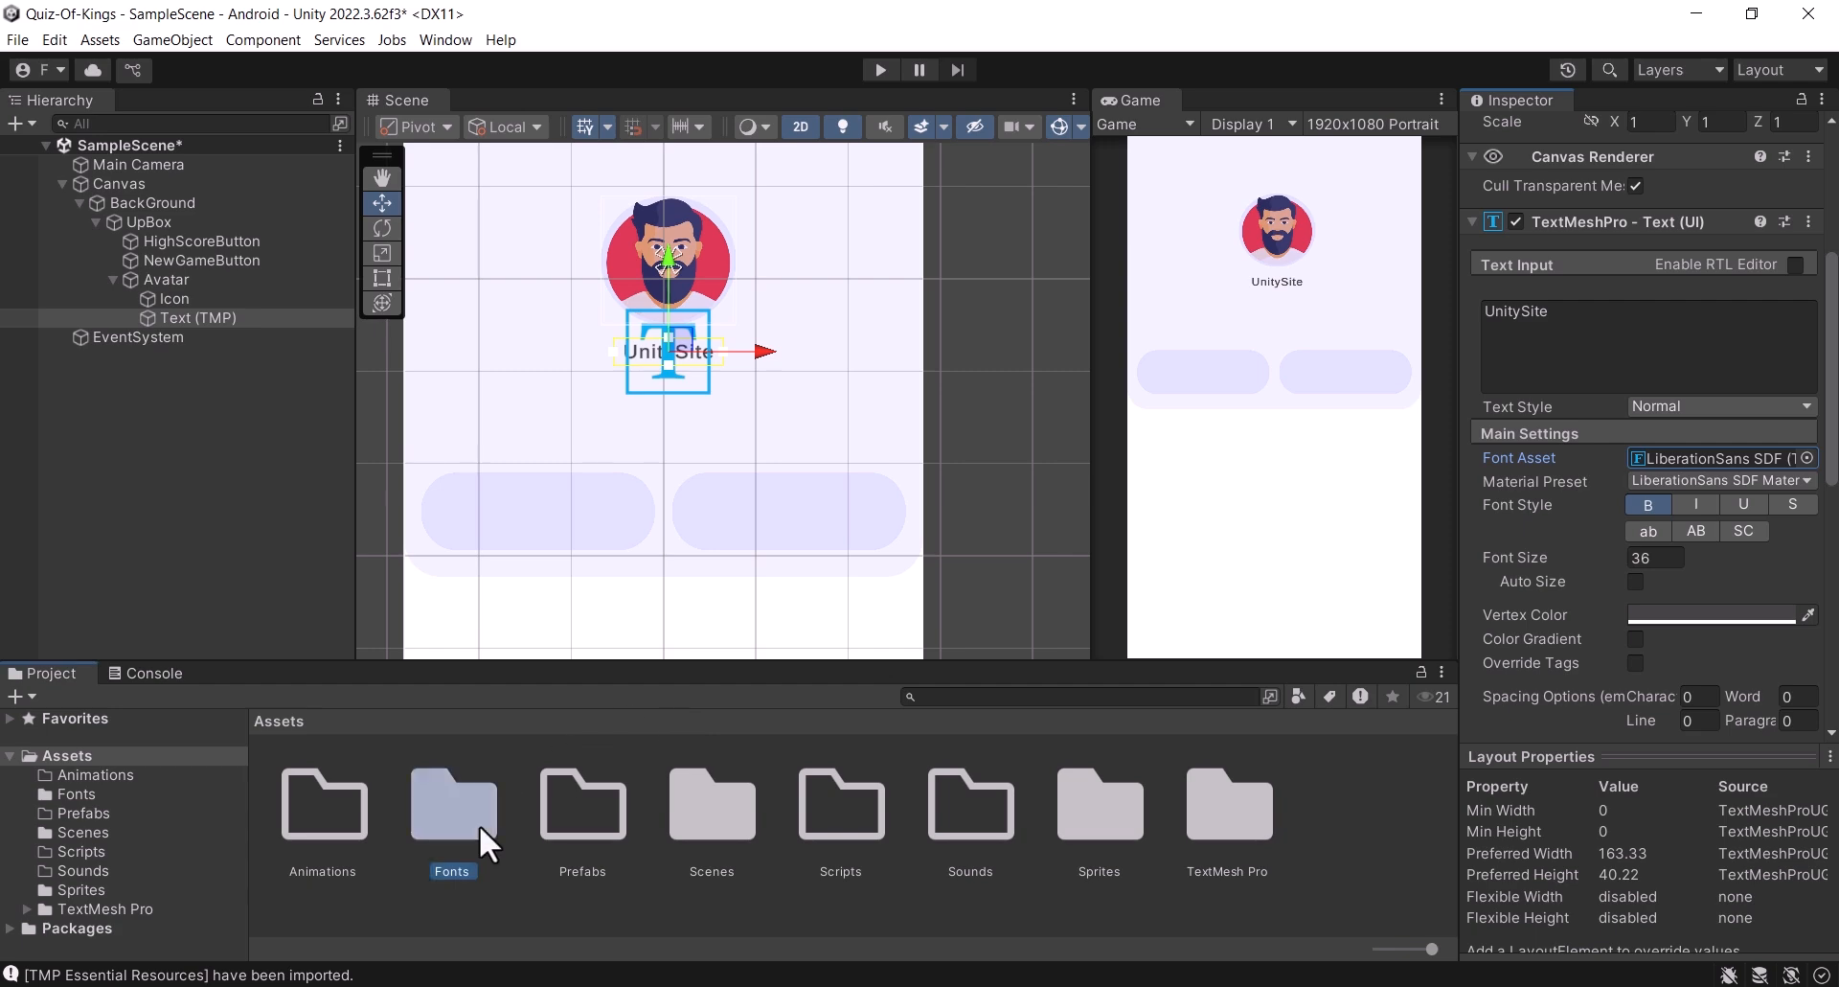
double_click(479, 824)
click(290, 803)
right_click(306, 818)
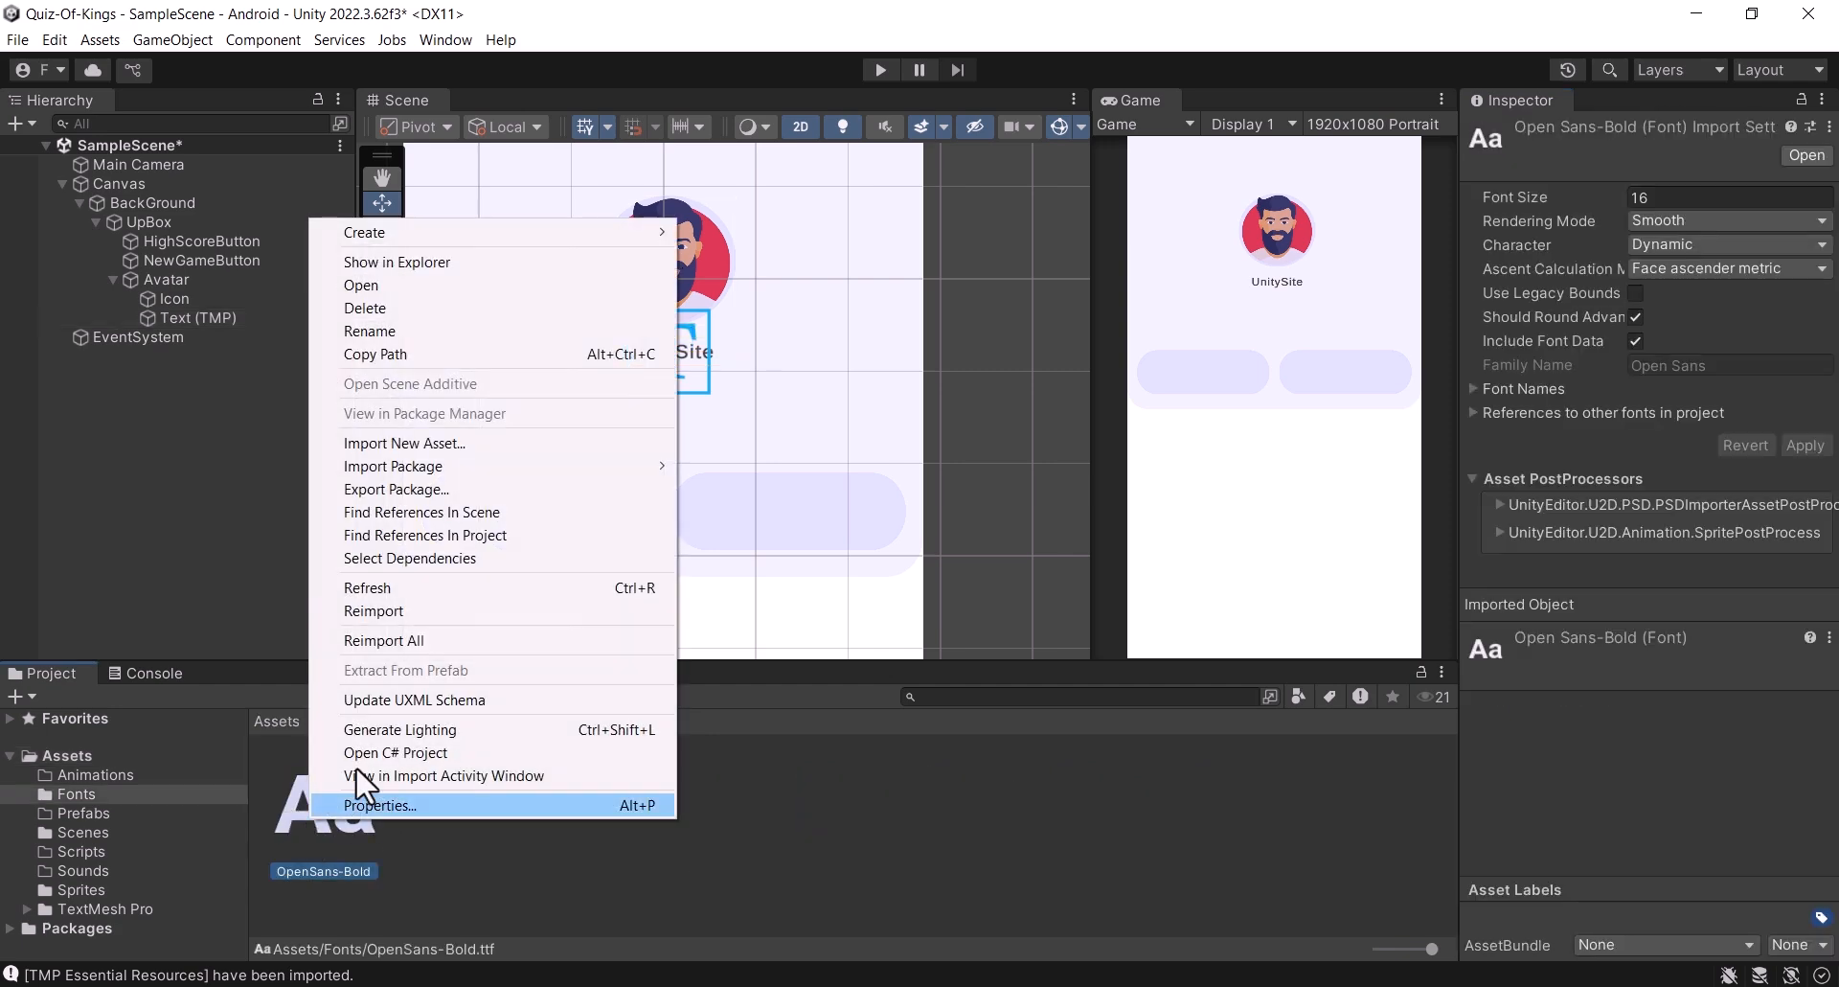
mouse_move(560, 251)
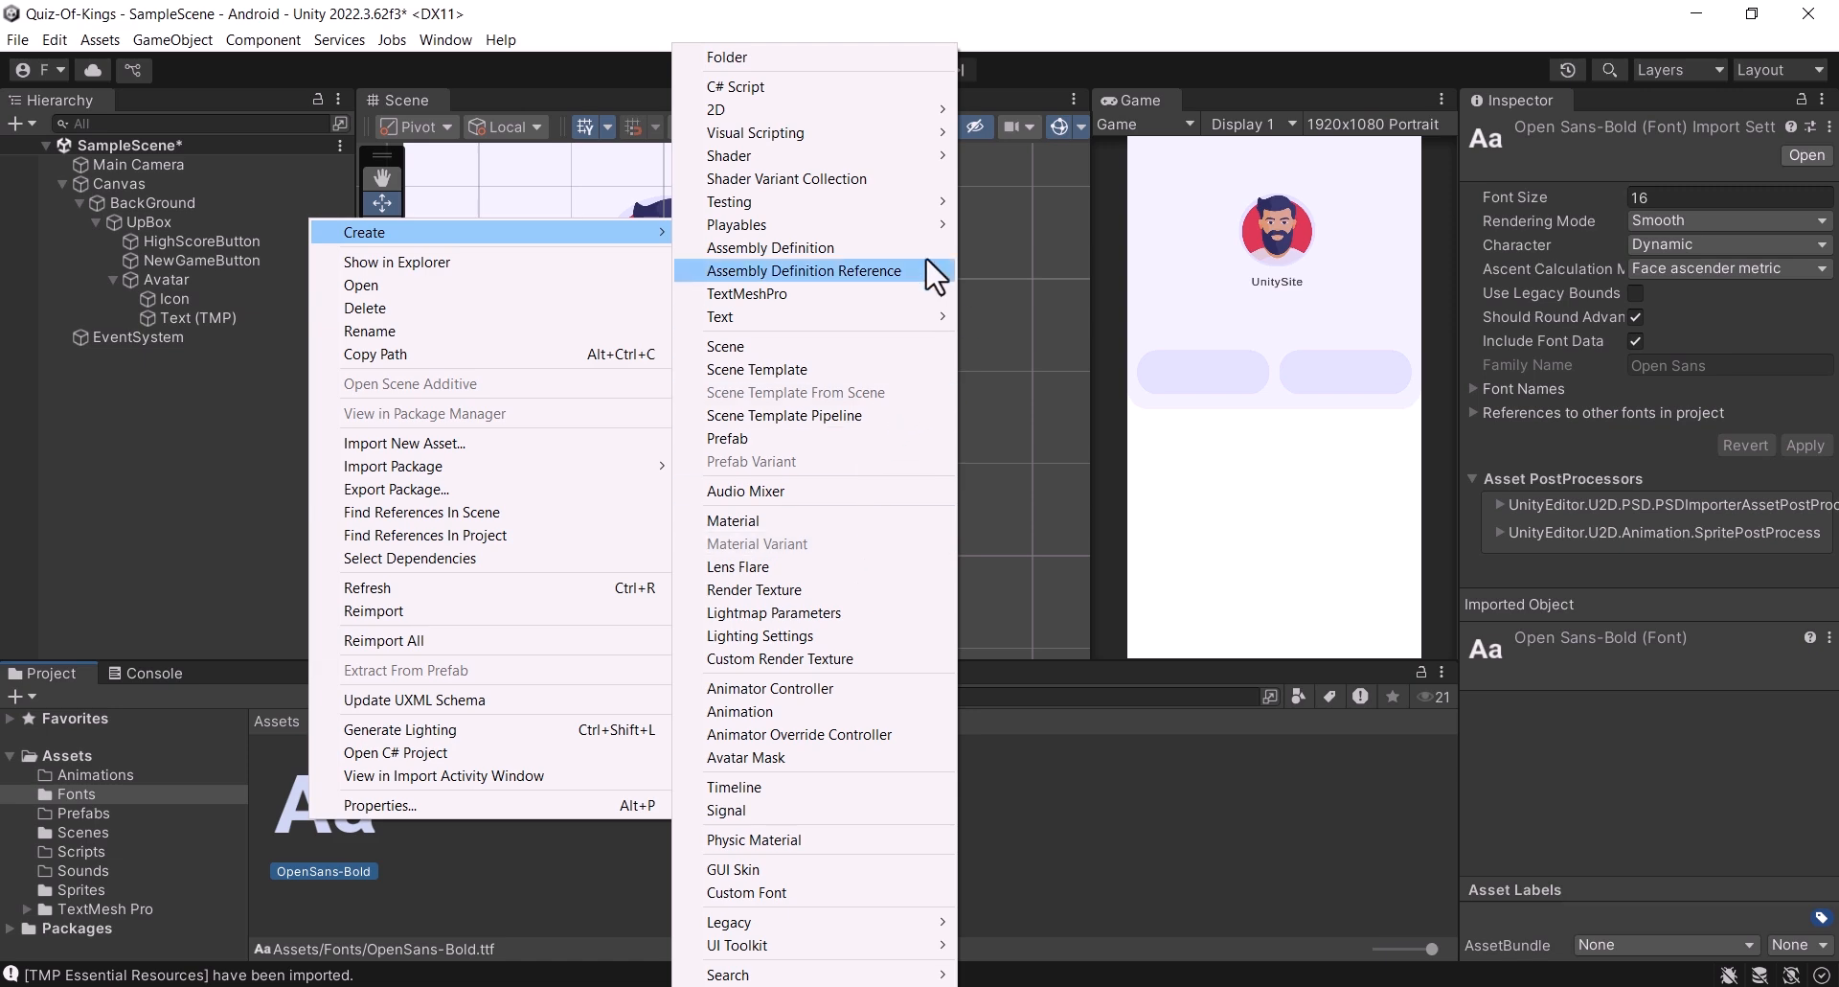
mouse_move(843, 294)
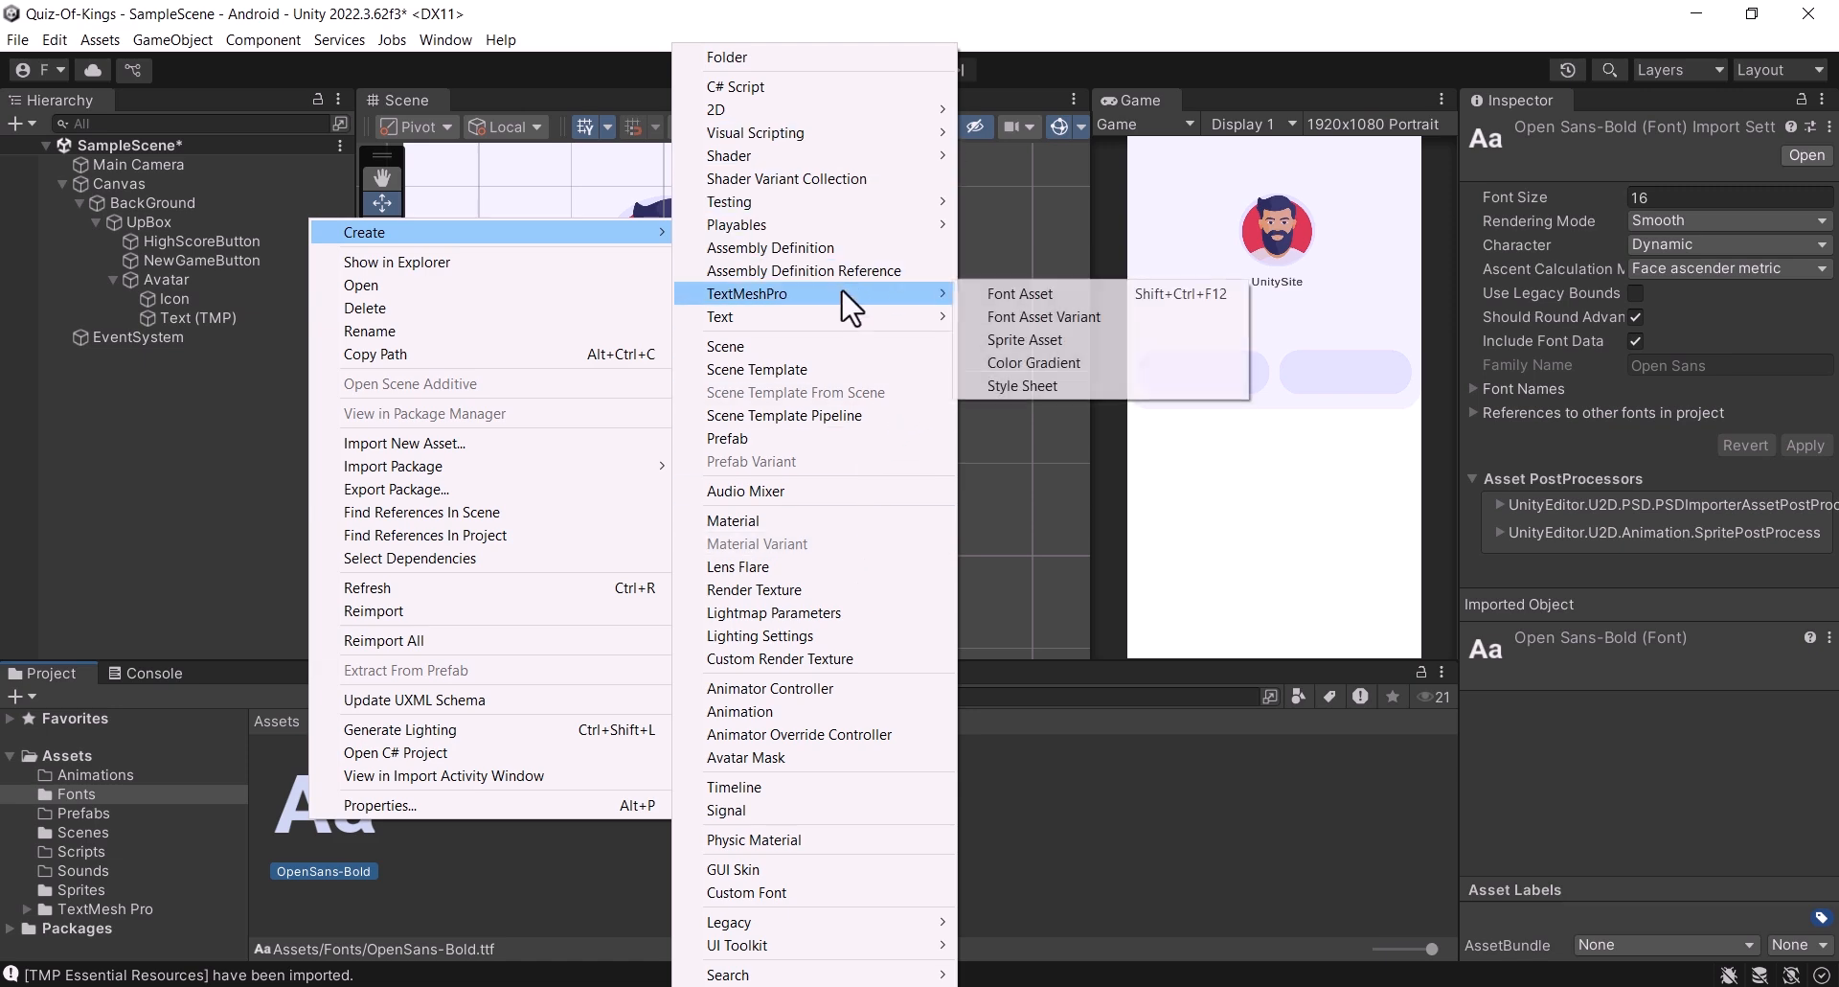
click(1061, 295)
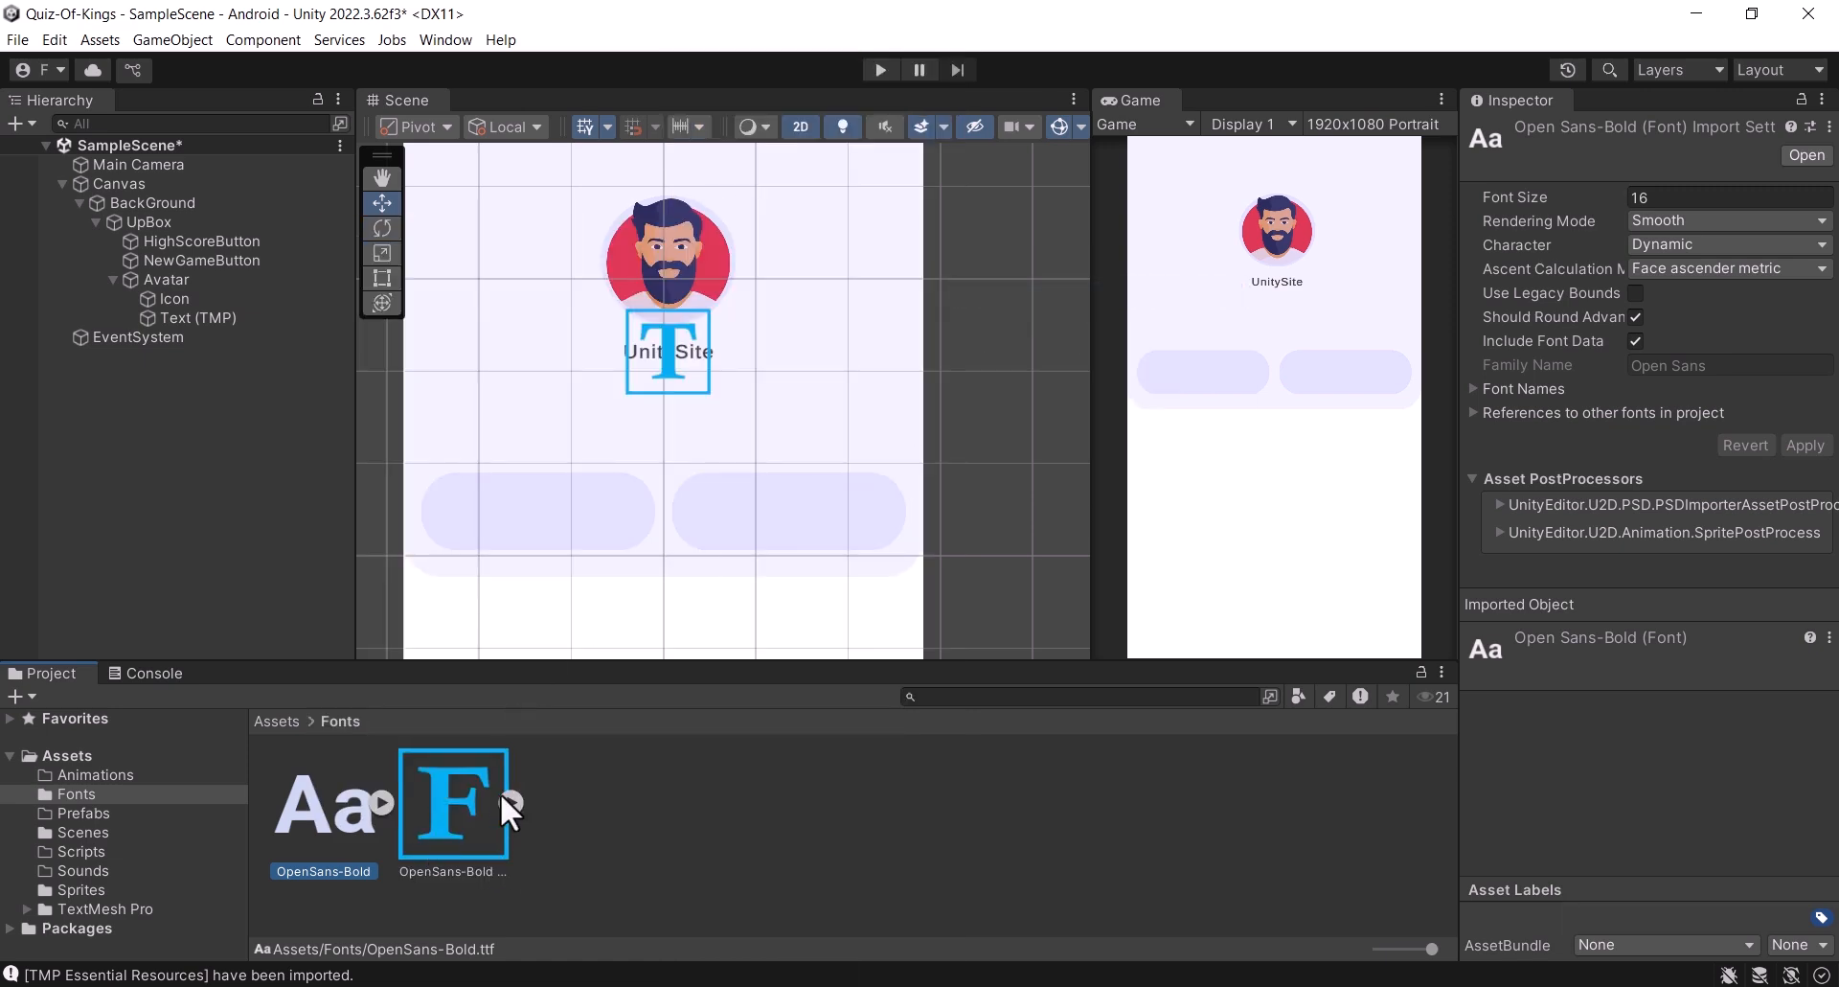
Step: Assign the OpenSans-Bold SDF font asset to the text object under Avatar
click(218, 318)
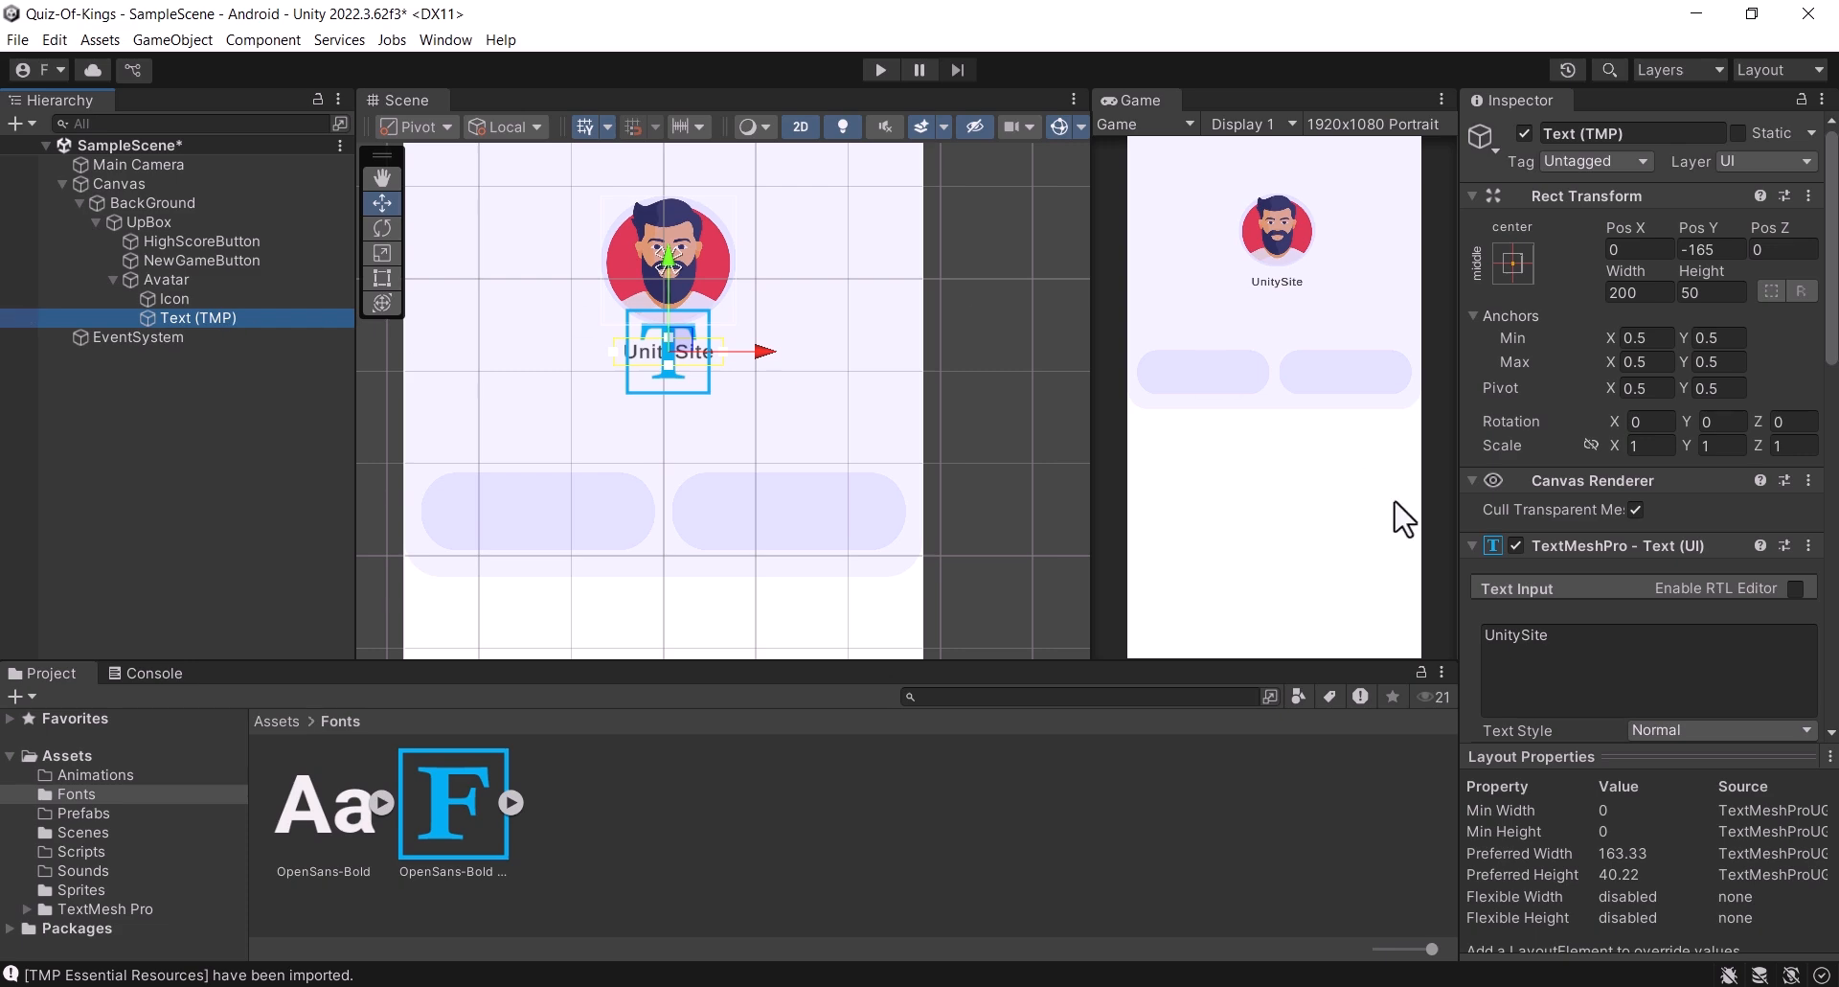
scroll(1589, 606, down, 2)
scroll(1588, 606, down, 3)
click(1807, 458)
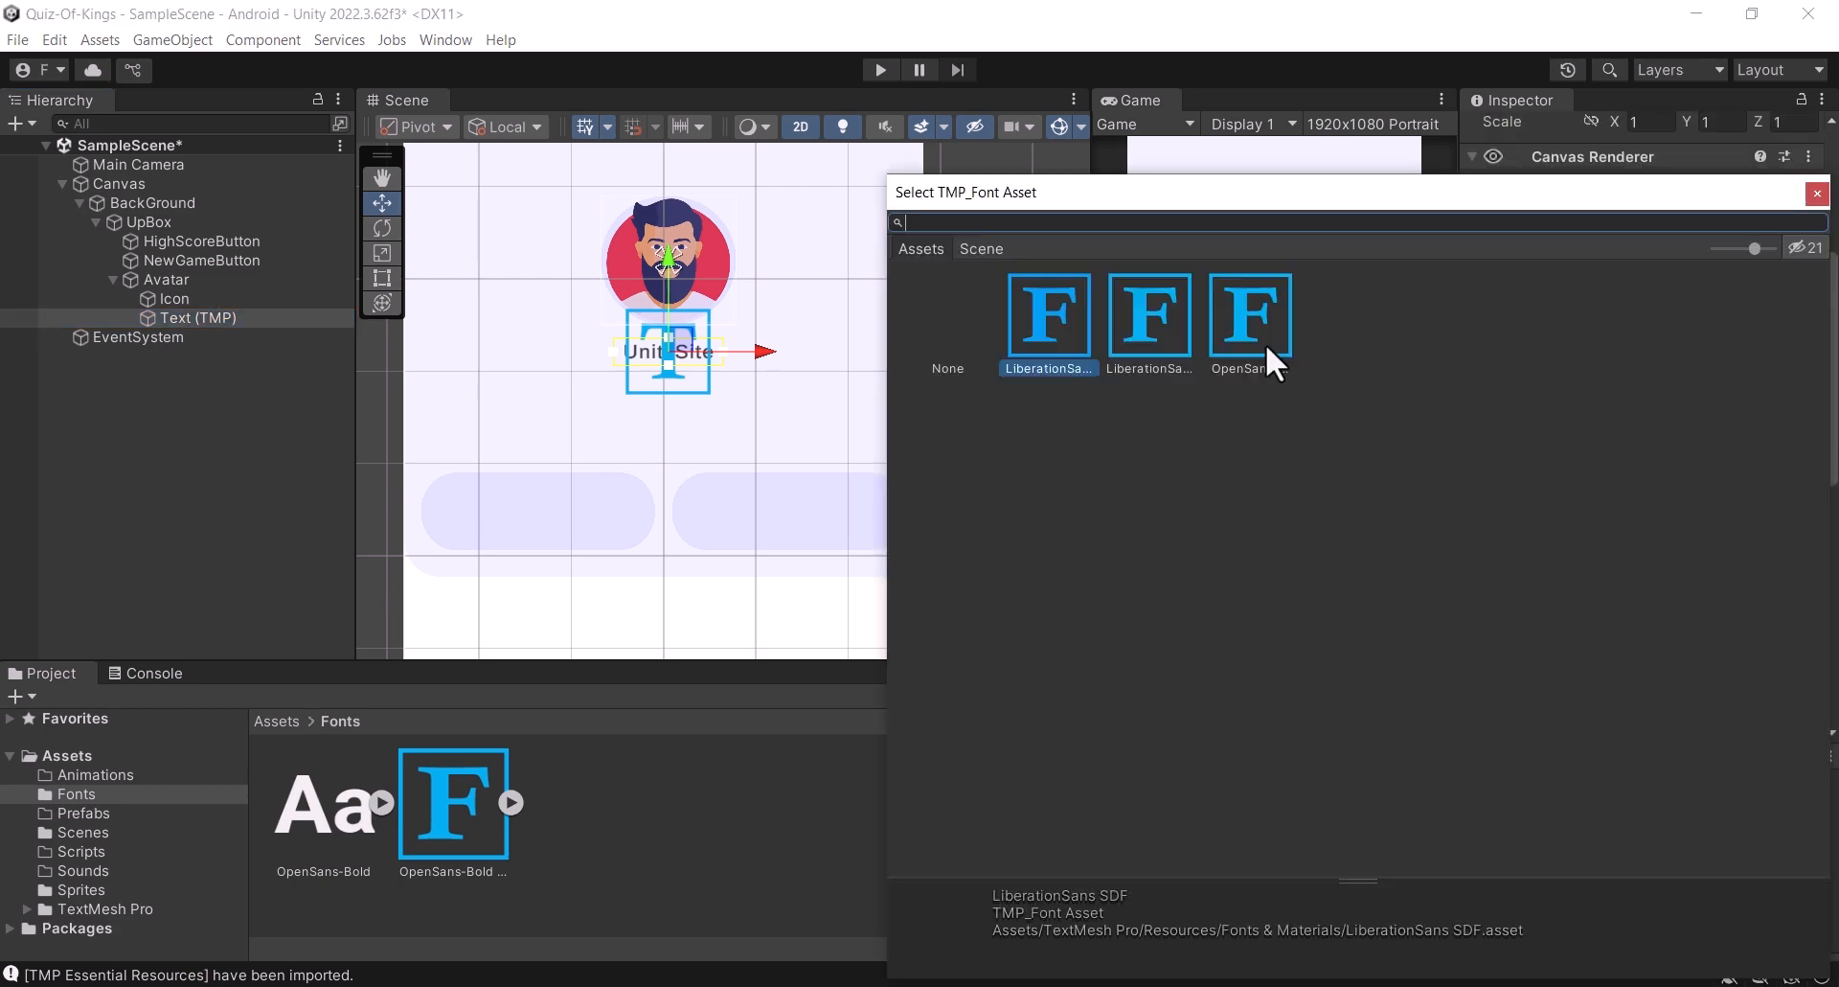
click(1239, 320)
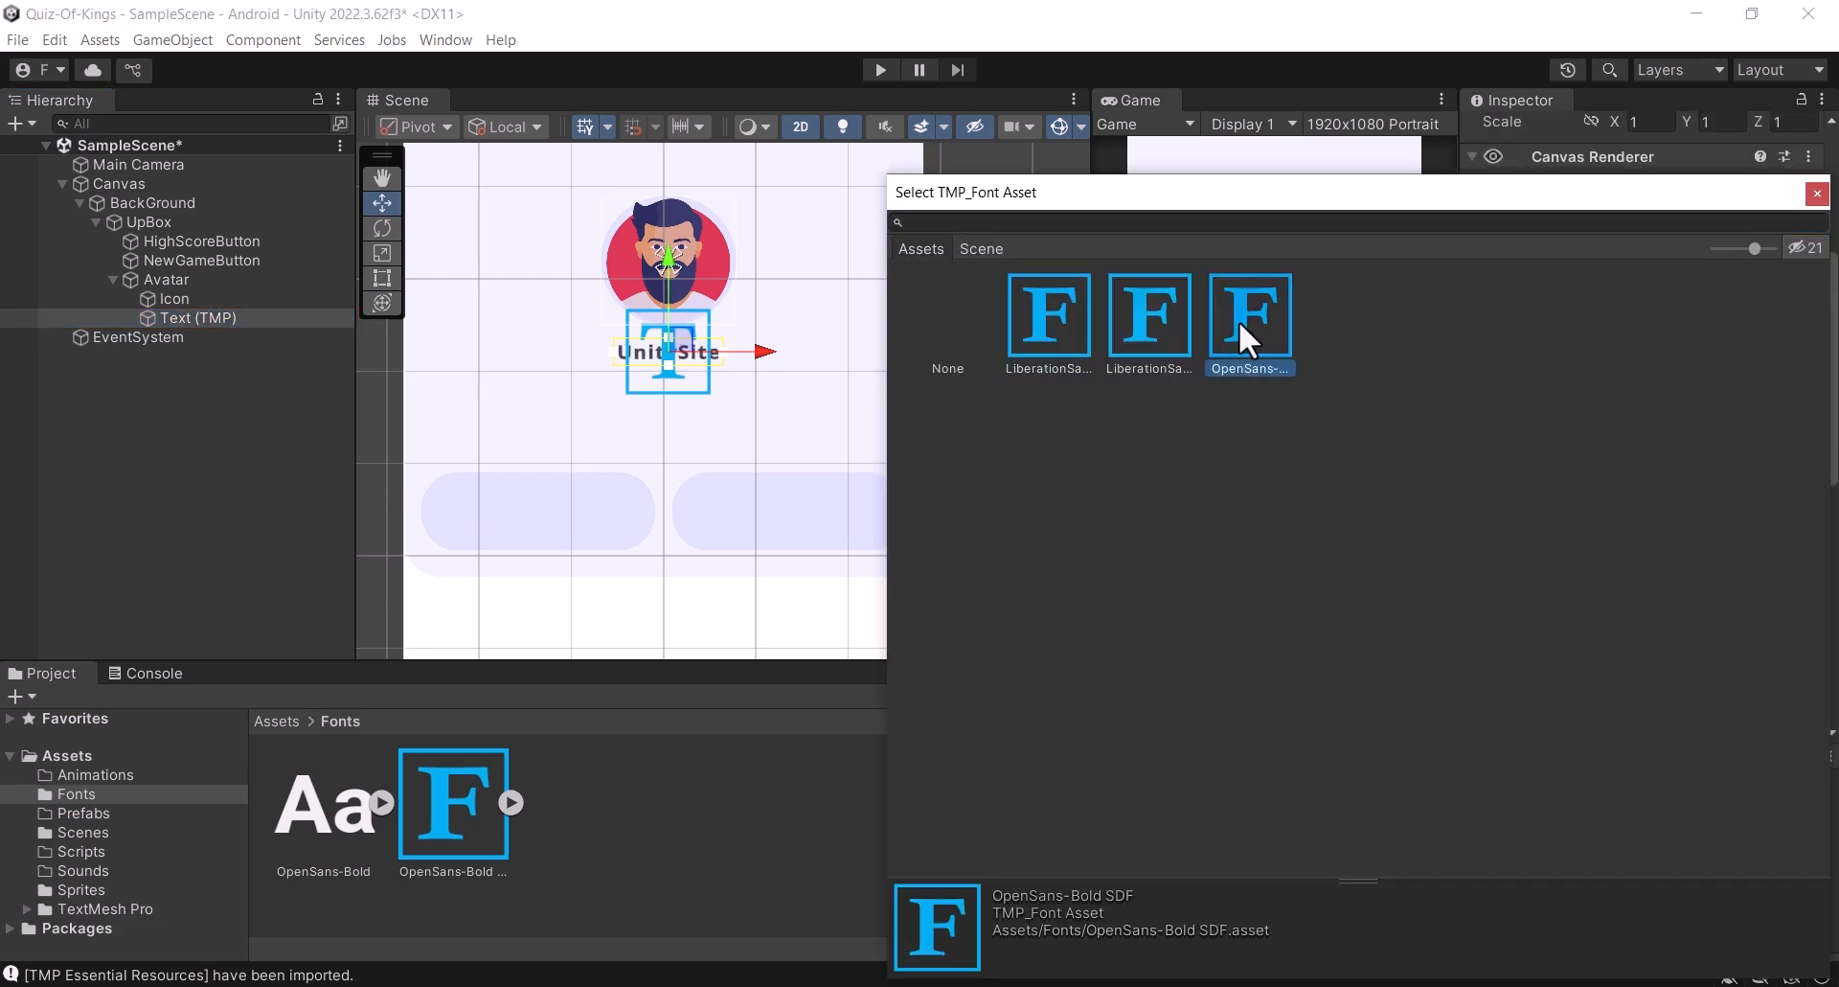
click(1817, 194)
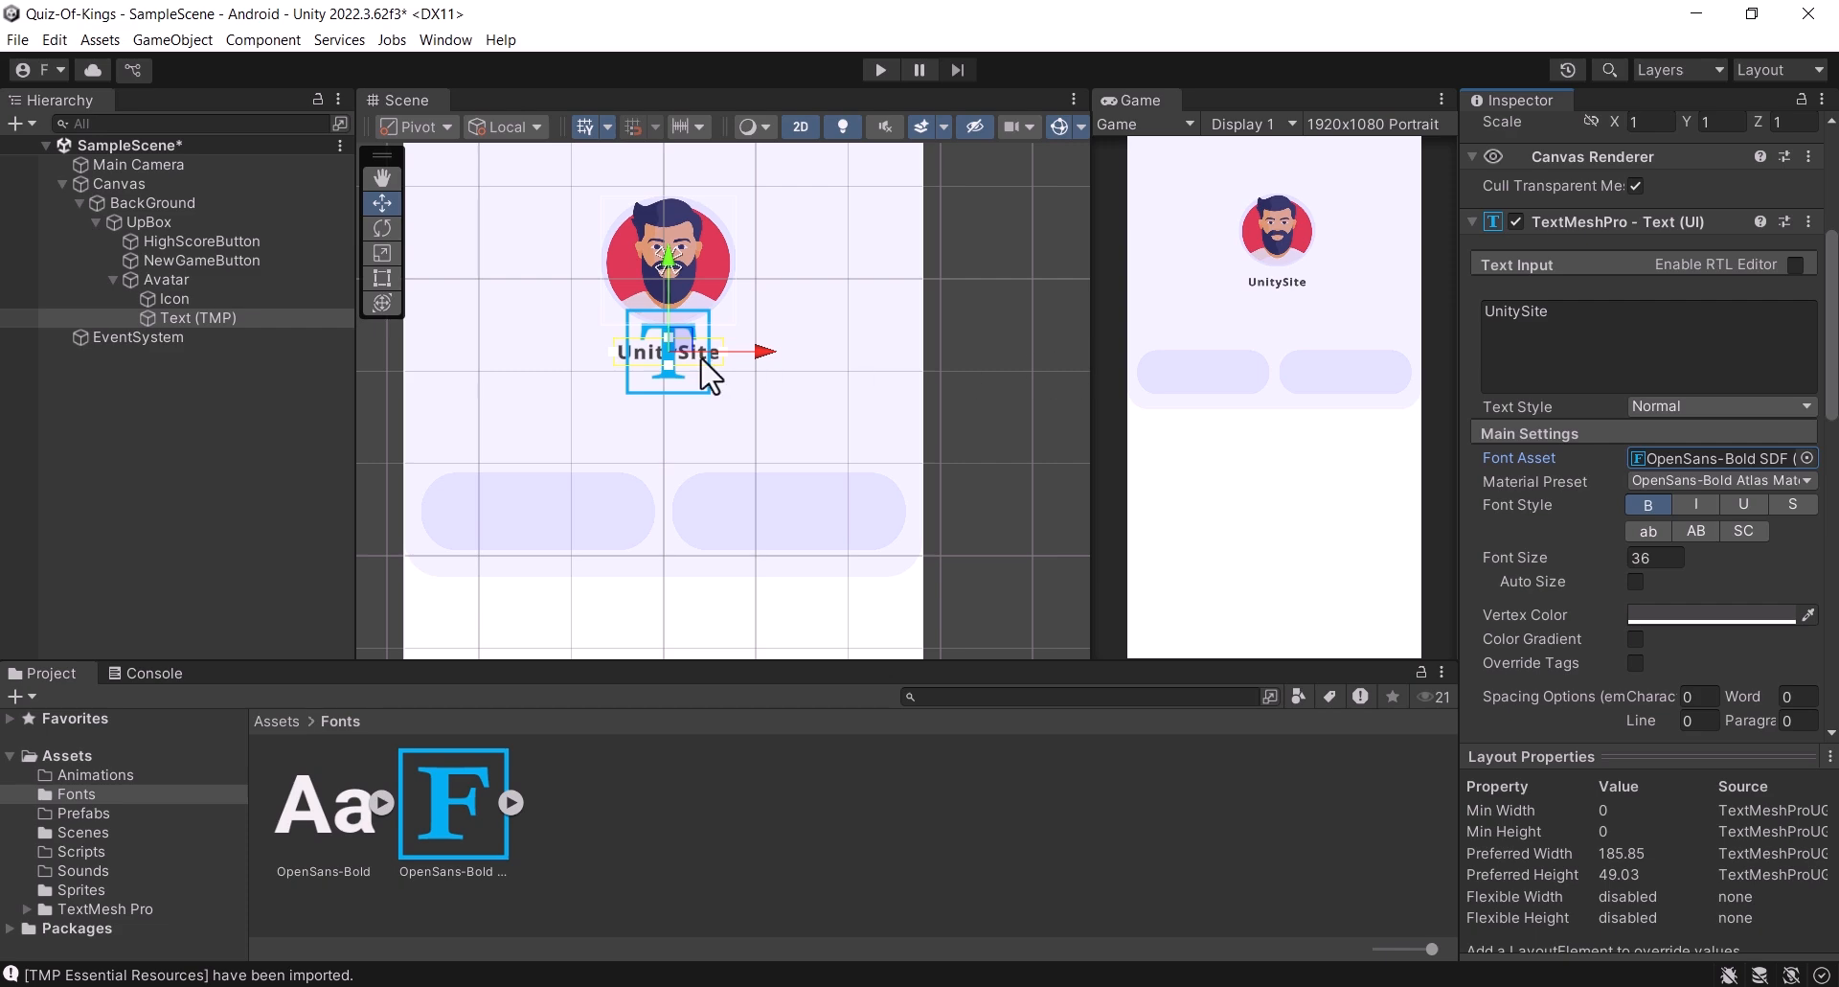
Step: Scale the UnitySite text uniformly up to about 1.28
click(382, 254)
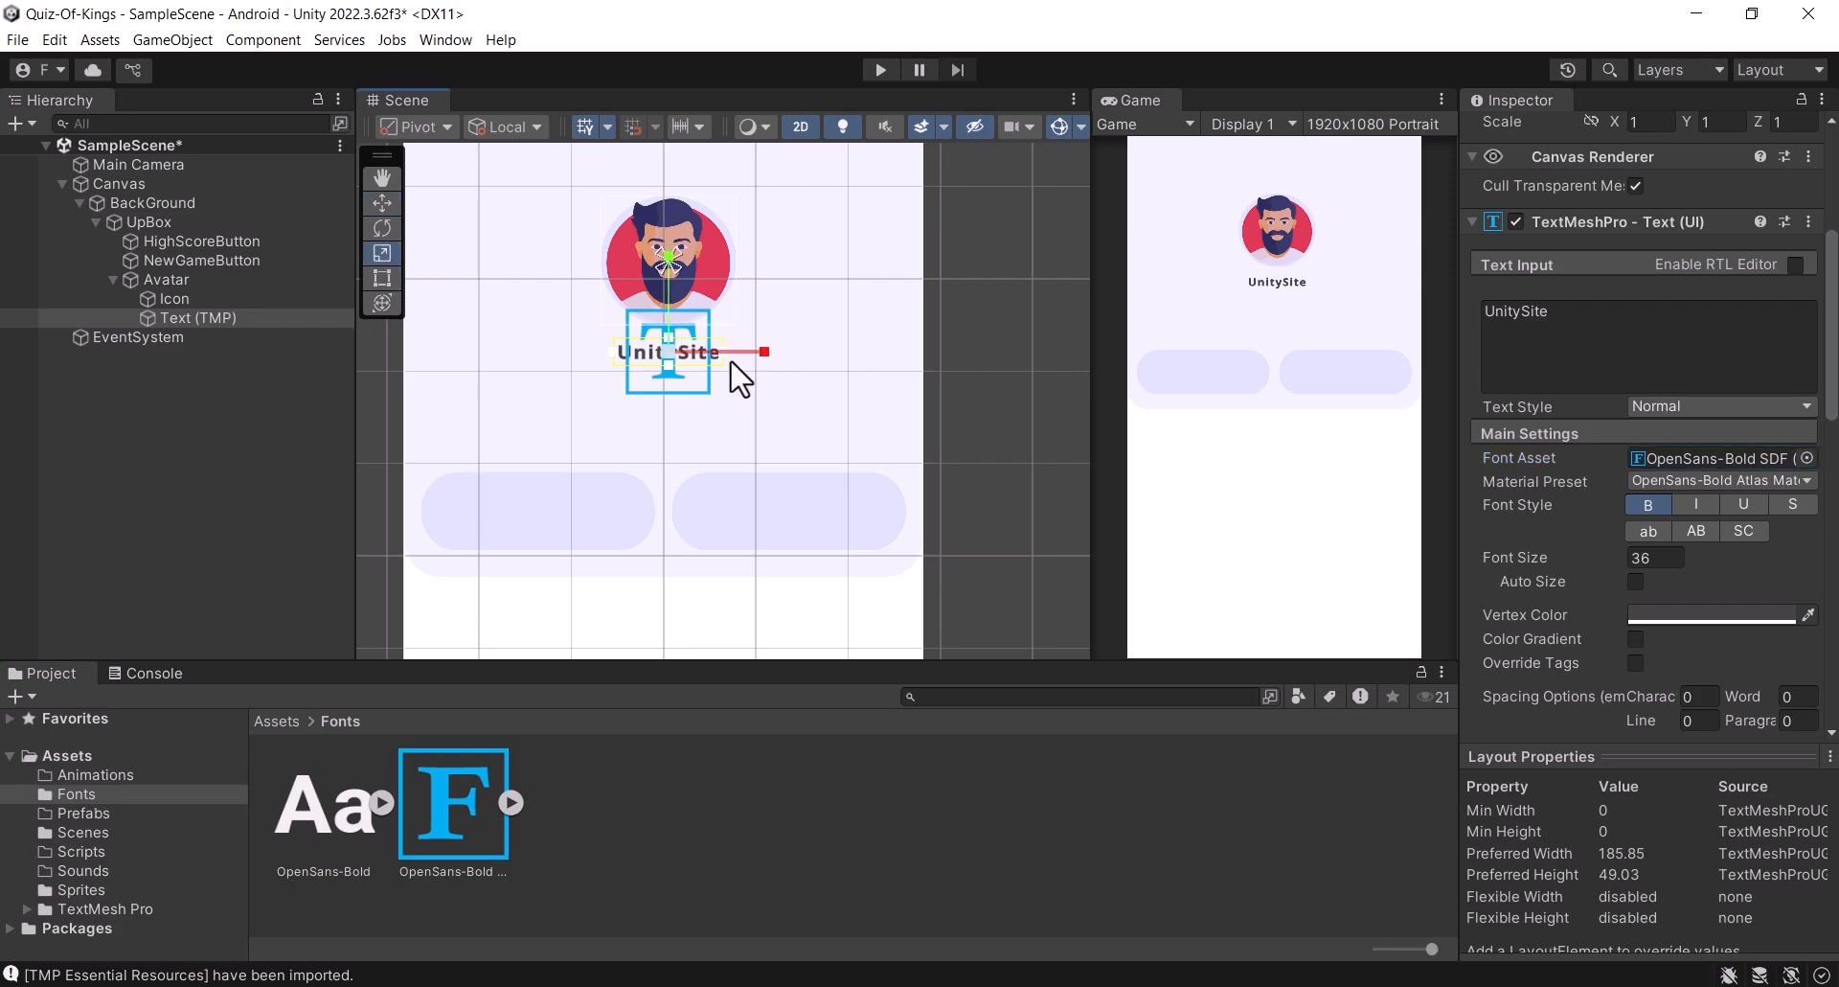
mouse_move(668, 352)
mouse_down()
mouse_move(699, 354)
mouse_move(693, 335)
mouse_up()
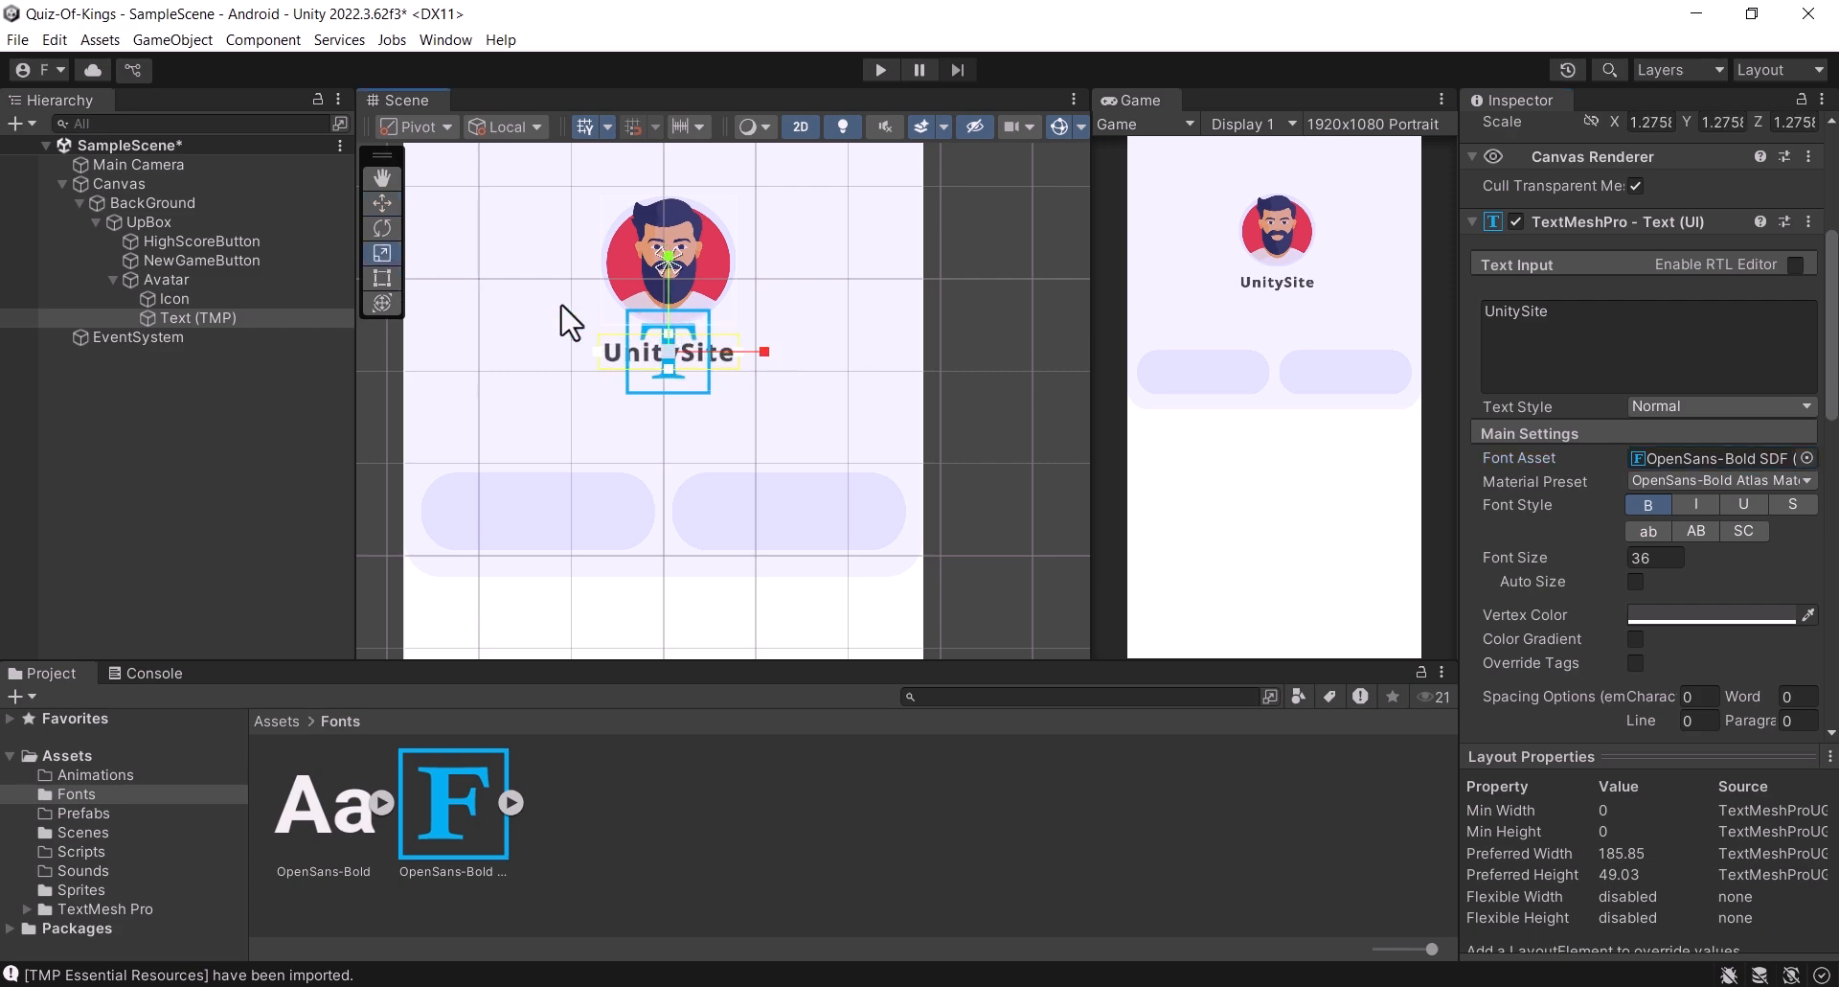
Step: Rename the text object UserName and save the scene
scroll(1663, 306, up, 4)
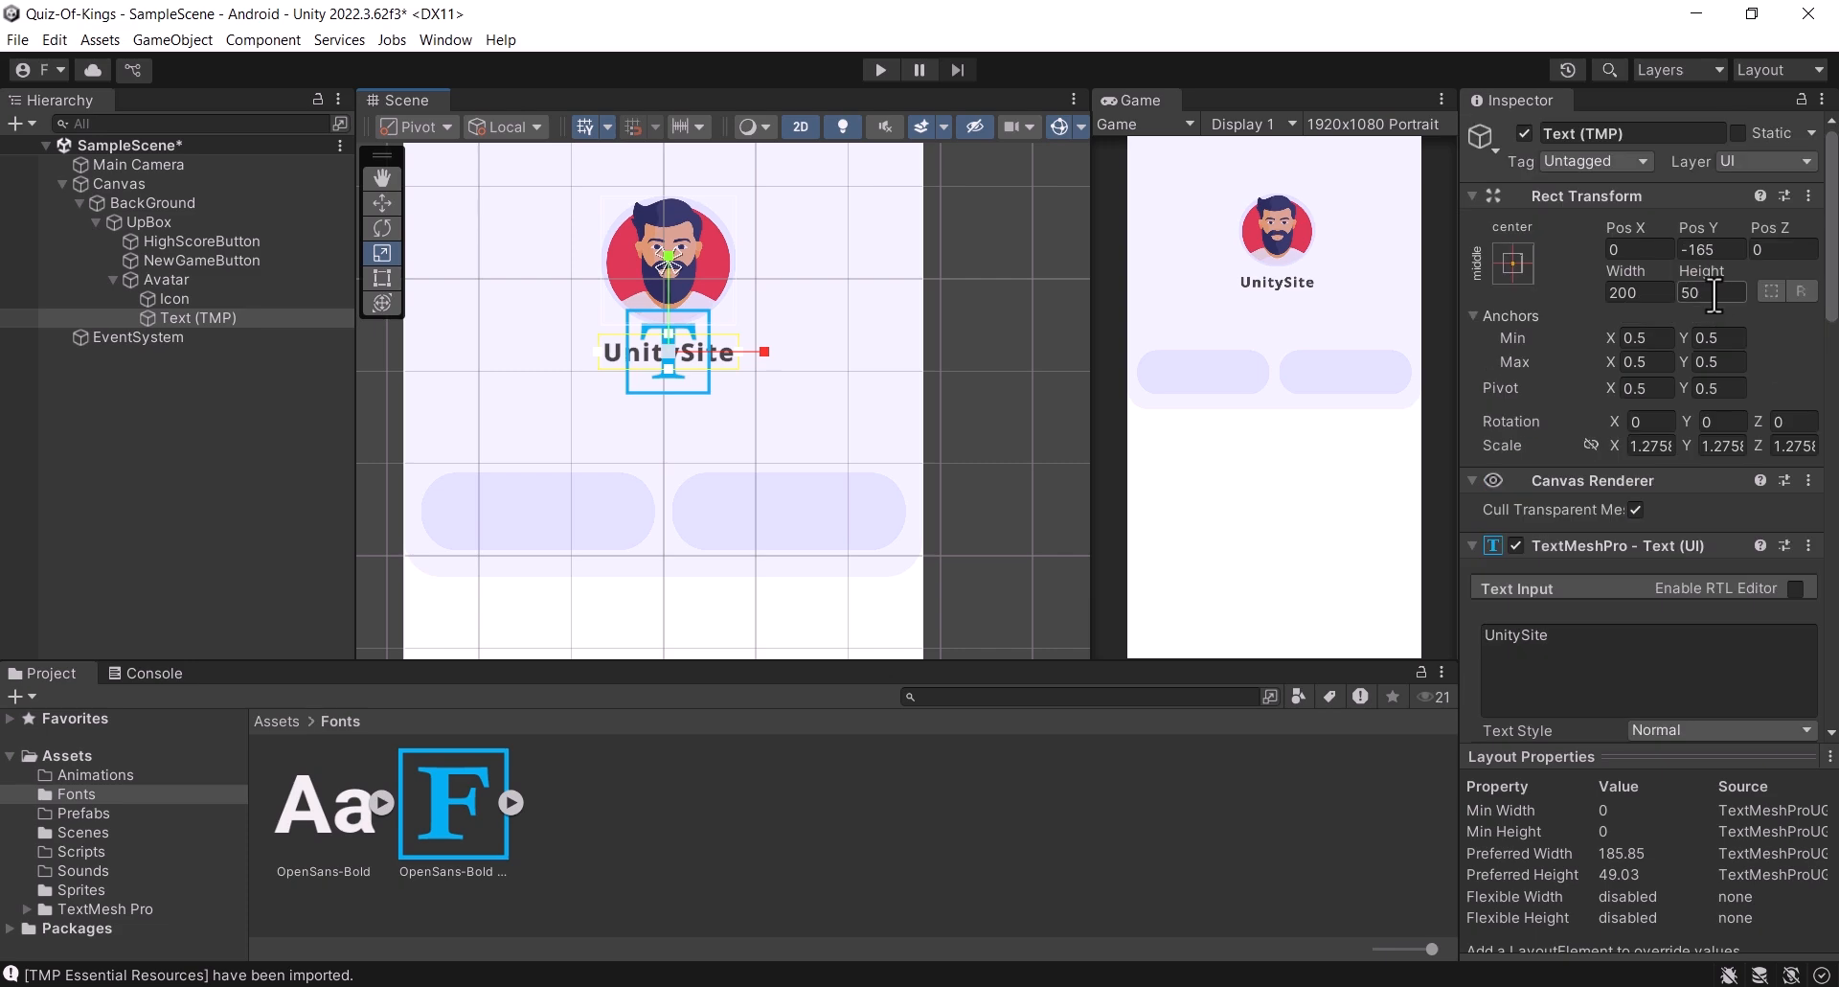
click(1664, 133)
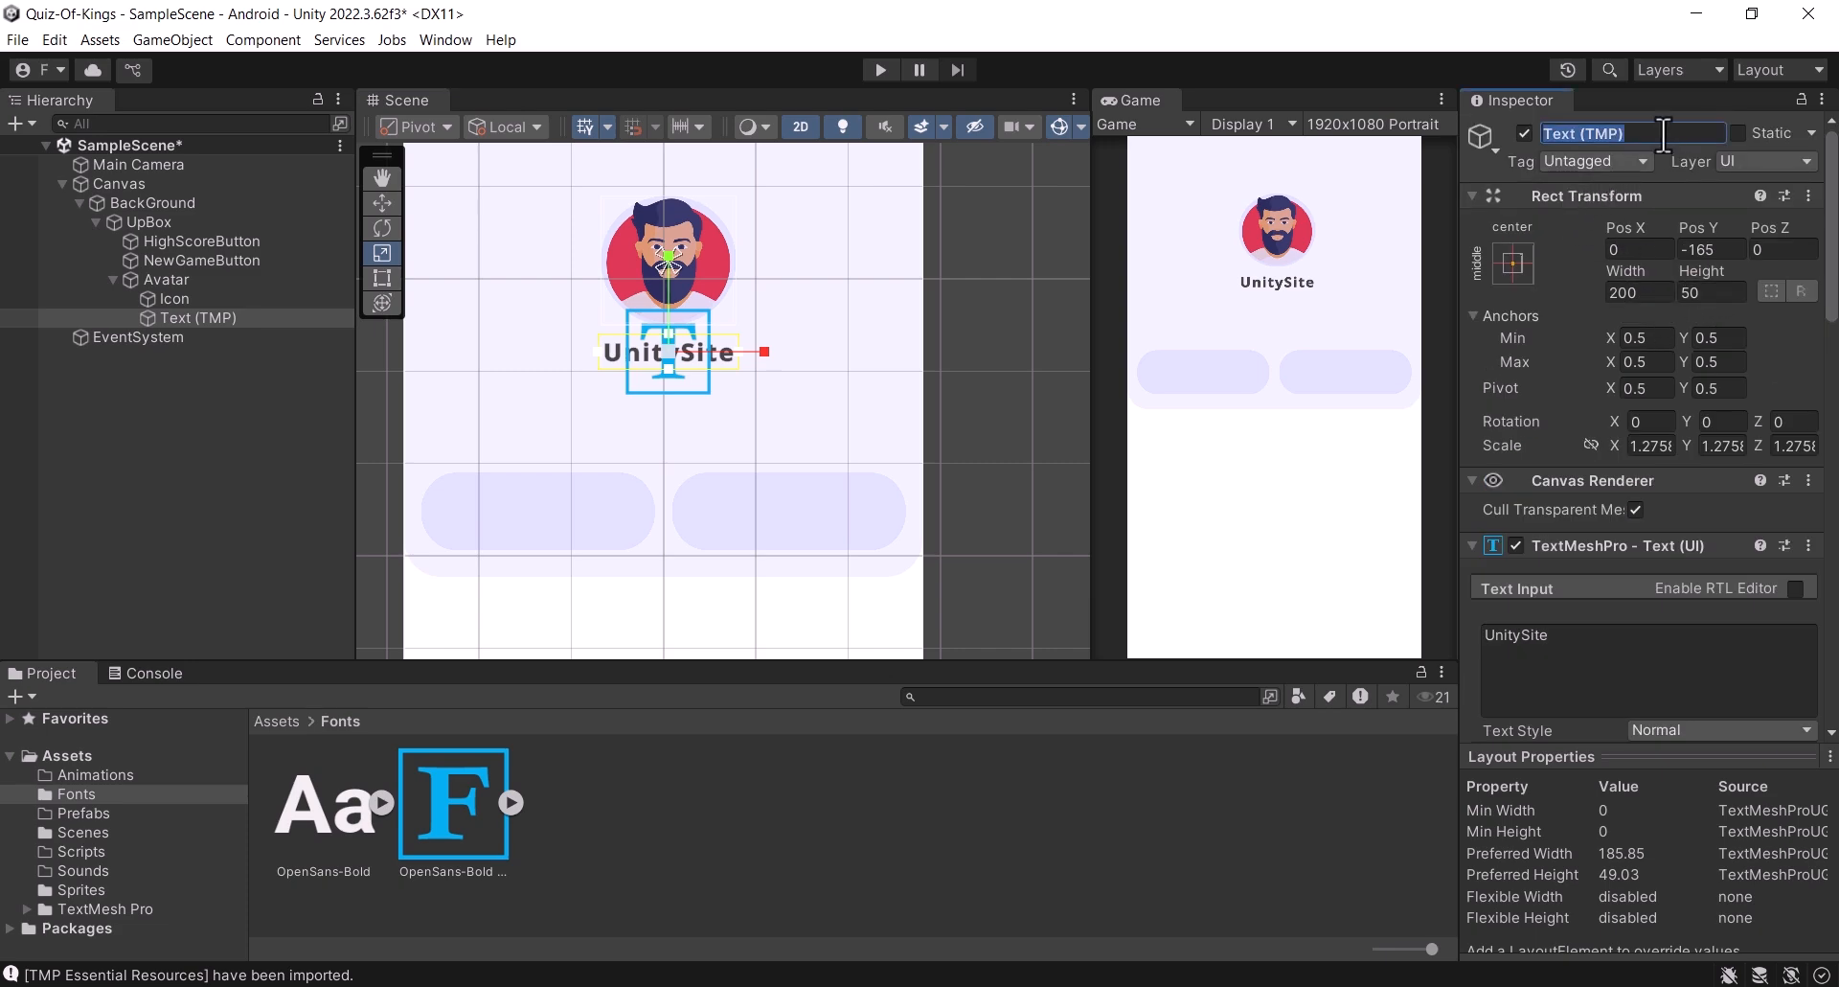
text(UserName)
key(Return)
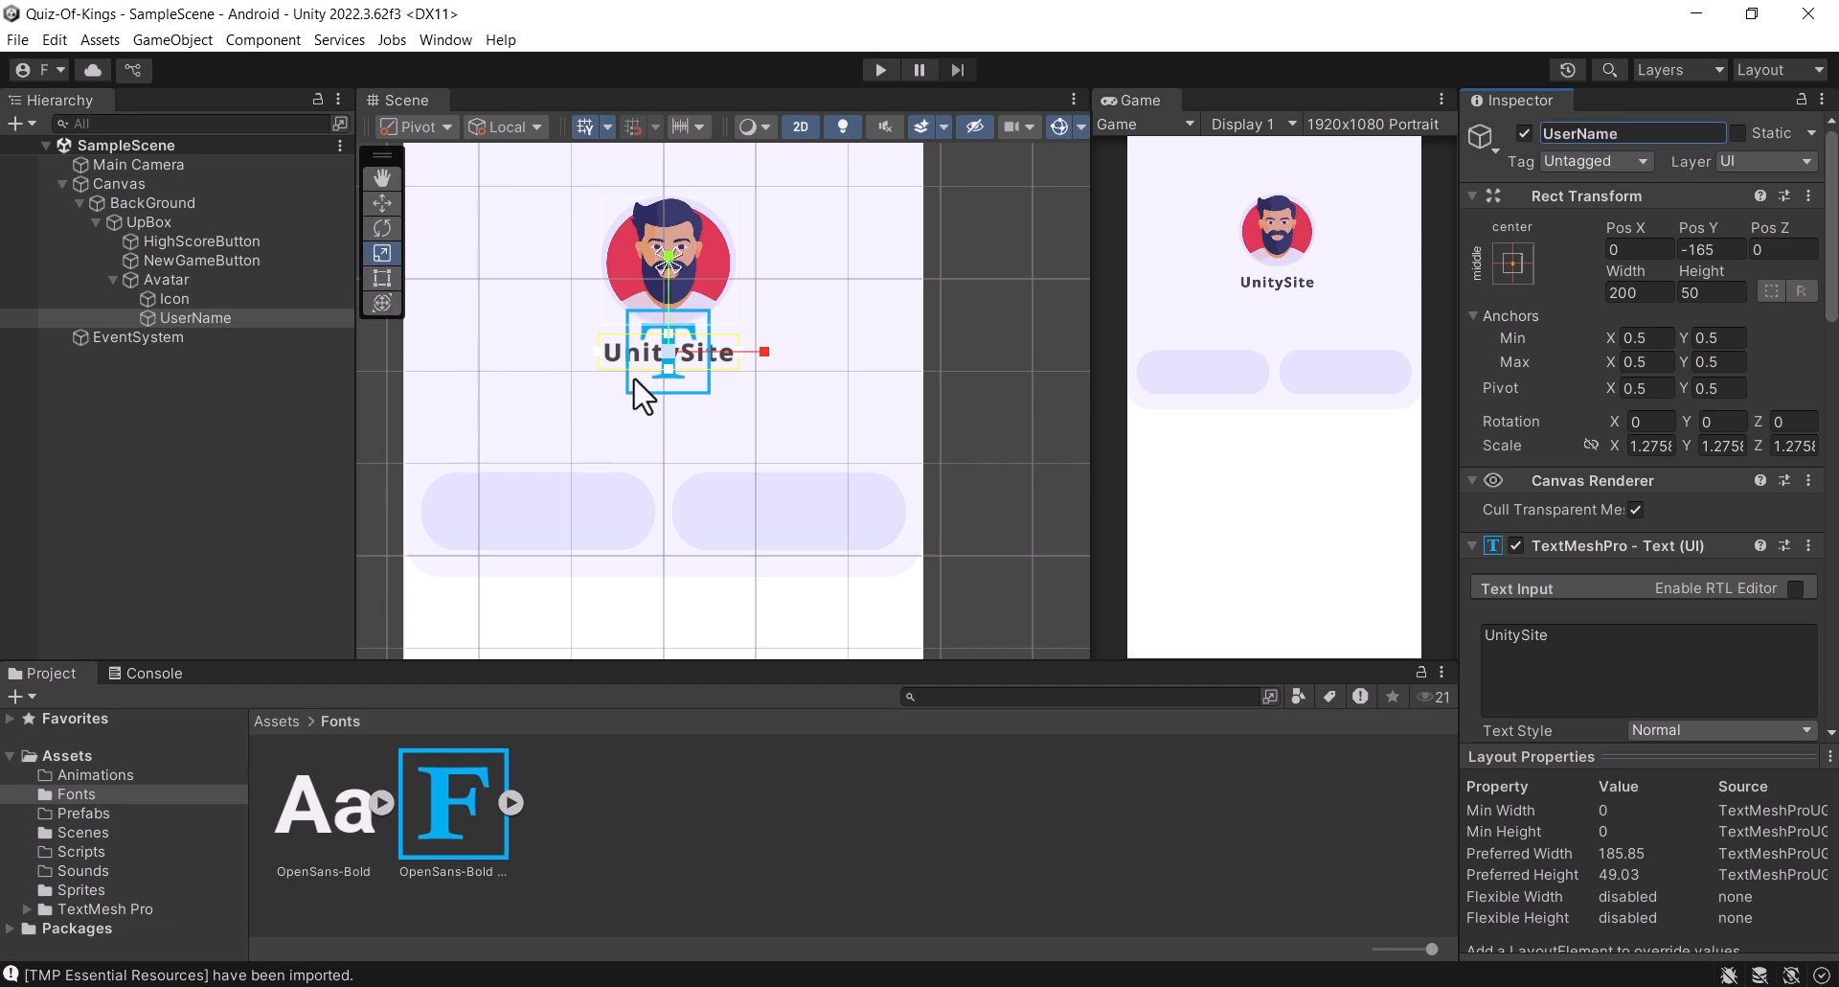
Step: Duplicate the UserName text under Avatar and rename the copy UserID
scroll(634, 380, down, 3)
middle_drag(654, 417, 637, 371)
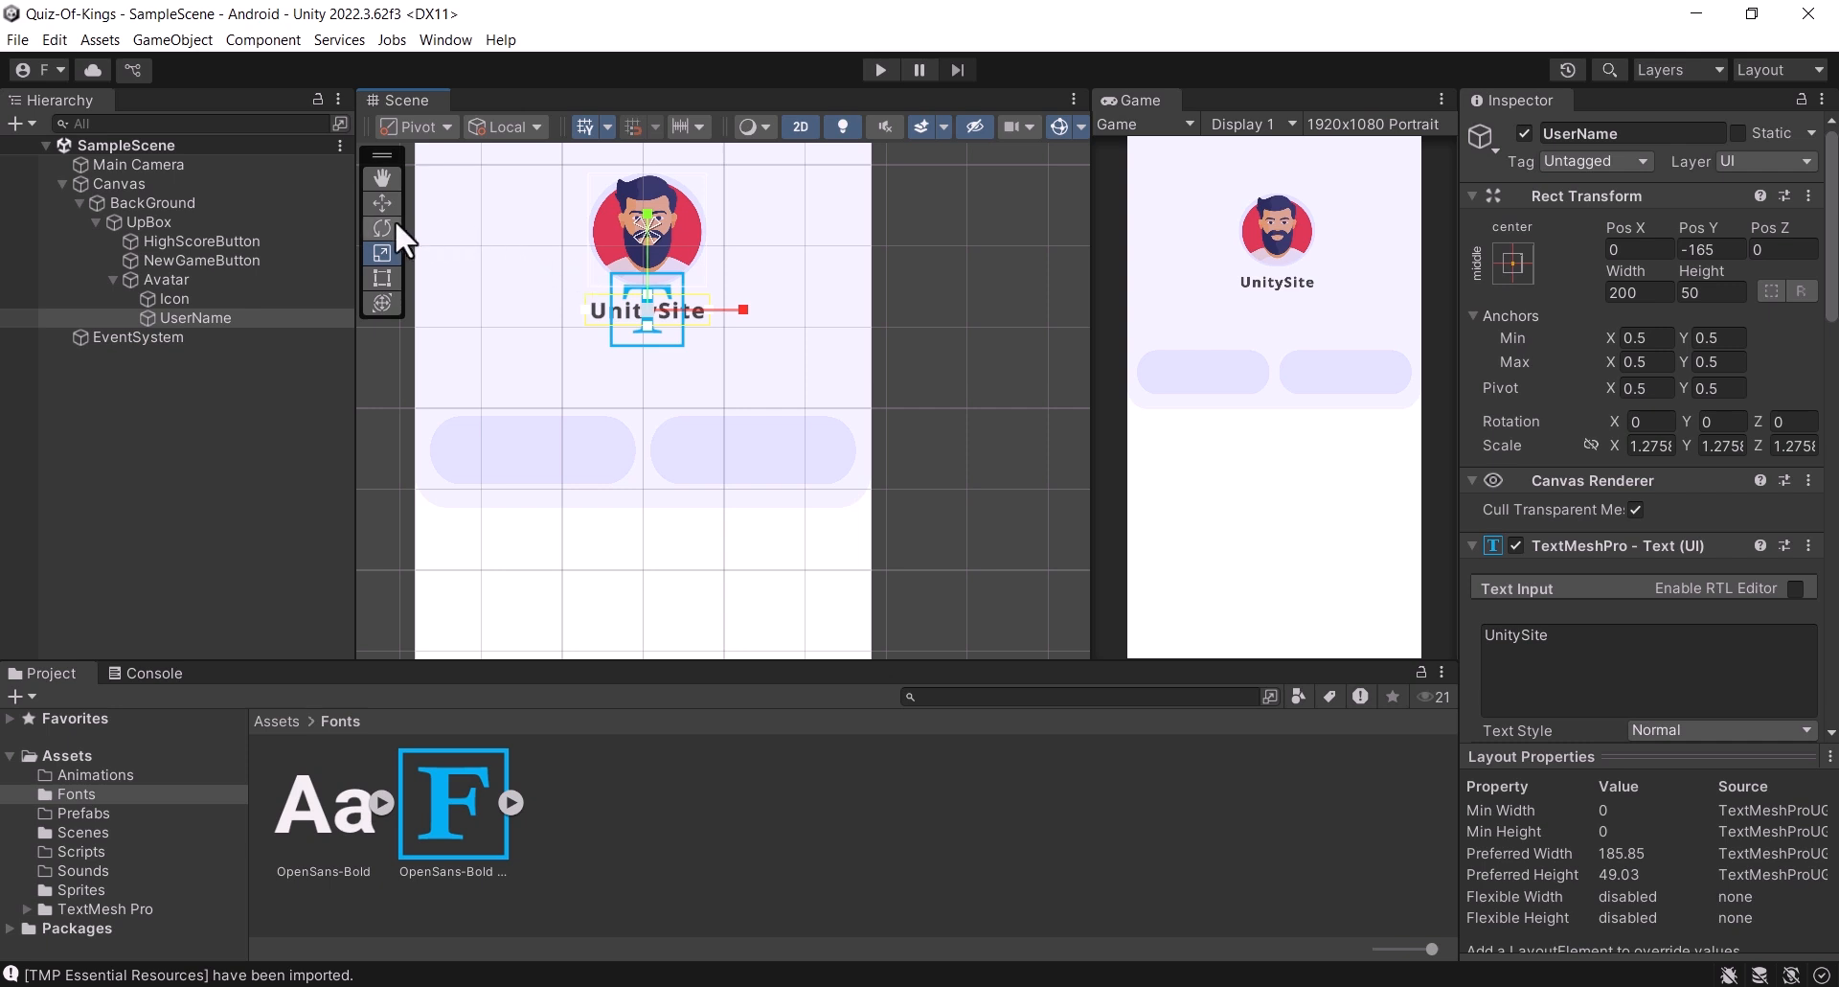
key(w)
click(201, 319)
key(ctrl+d)
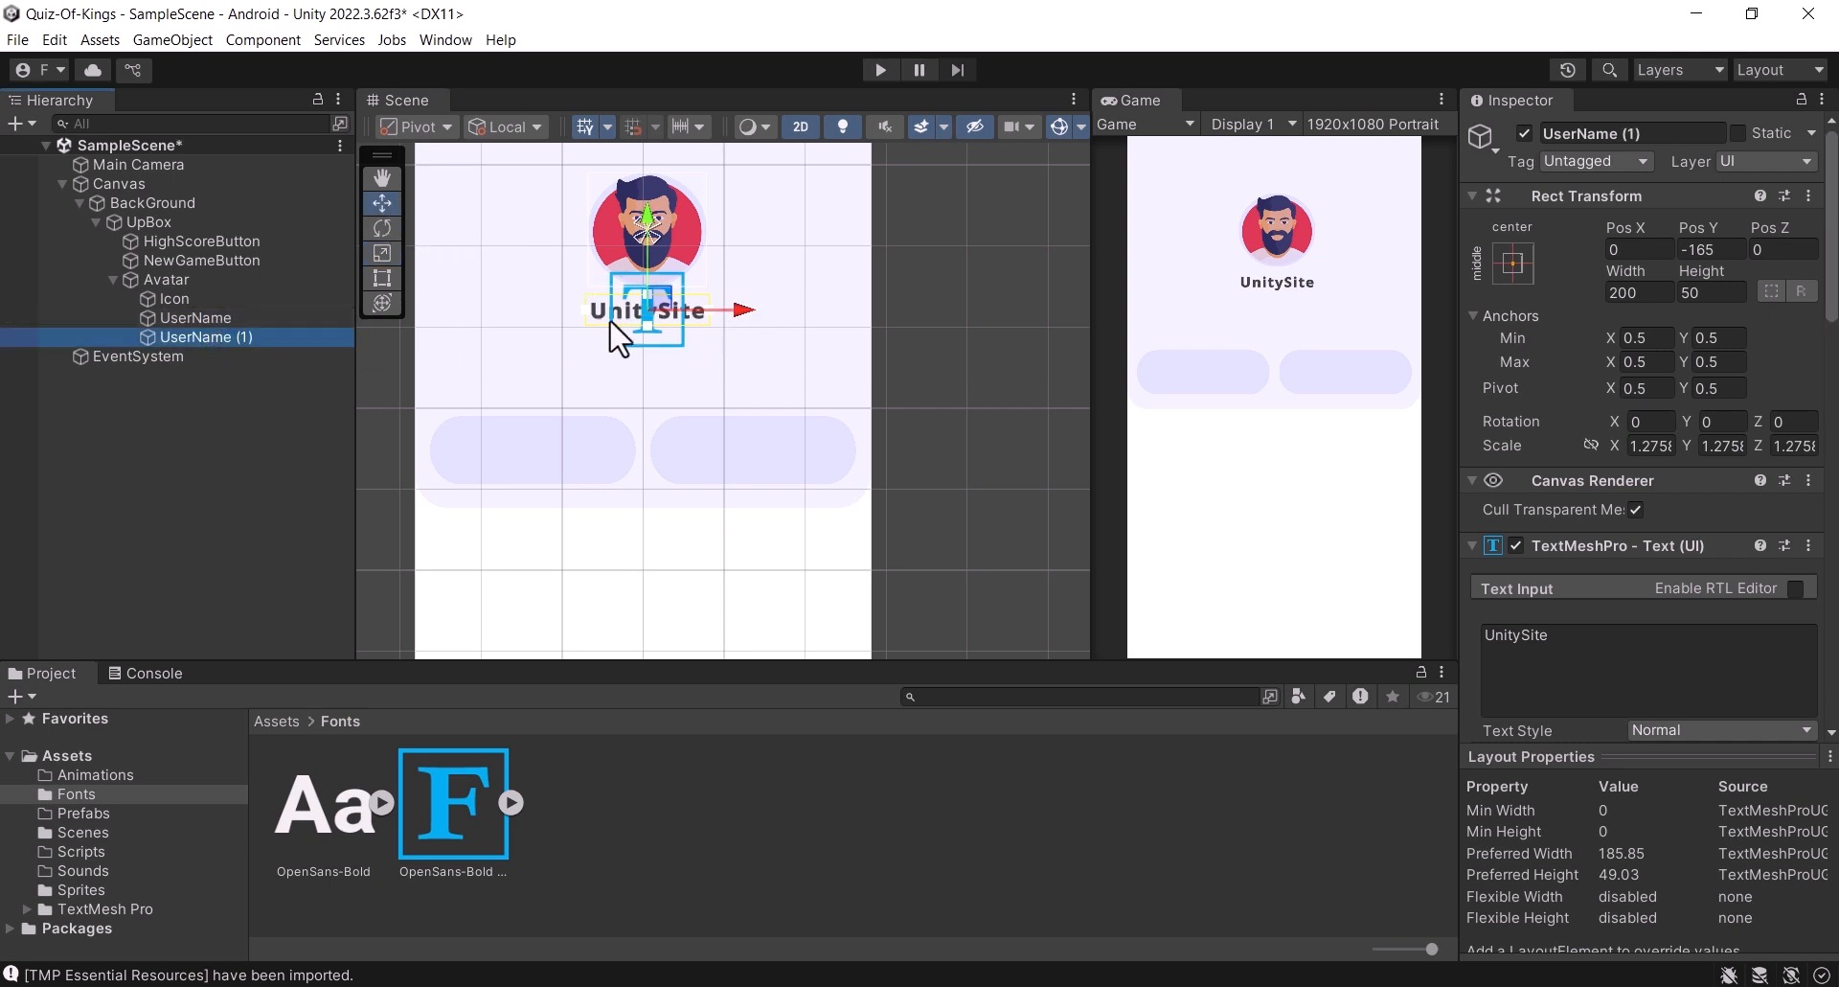
click(1553, 135)
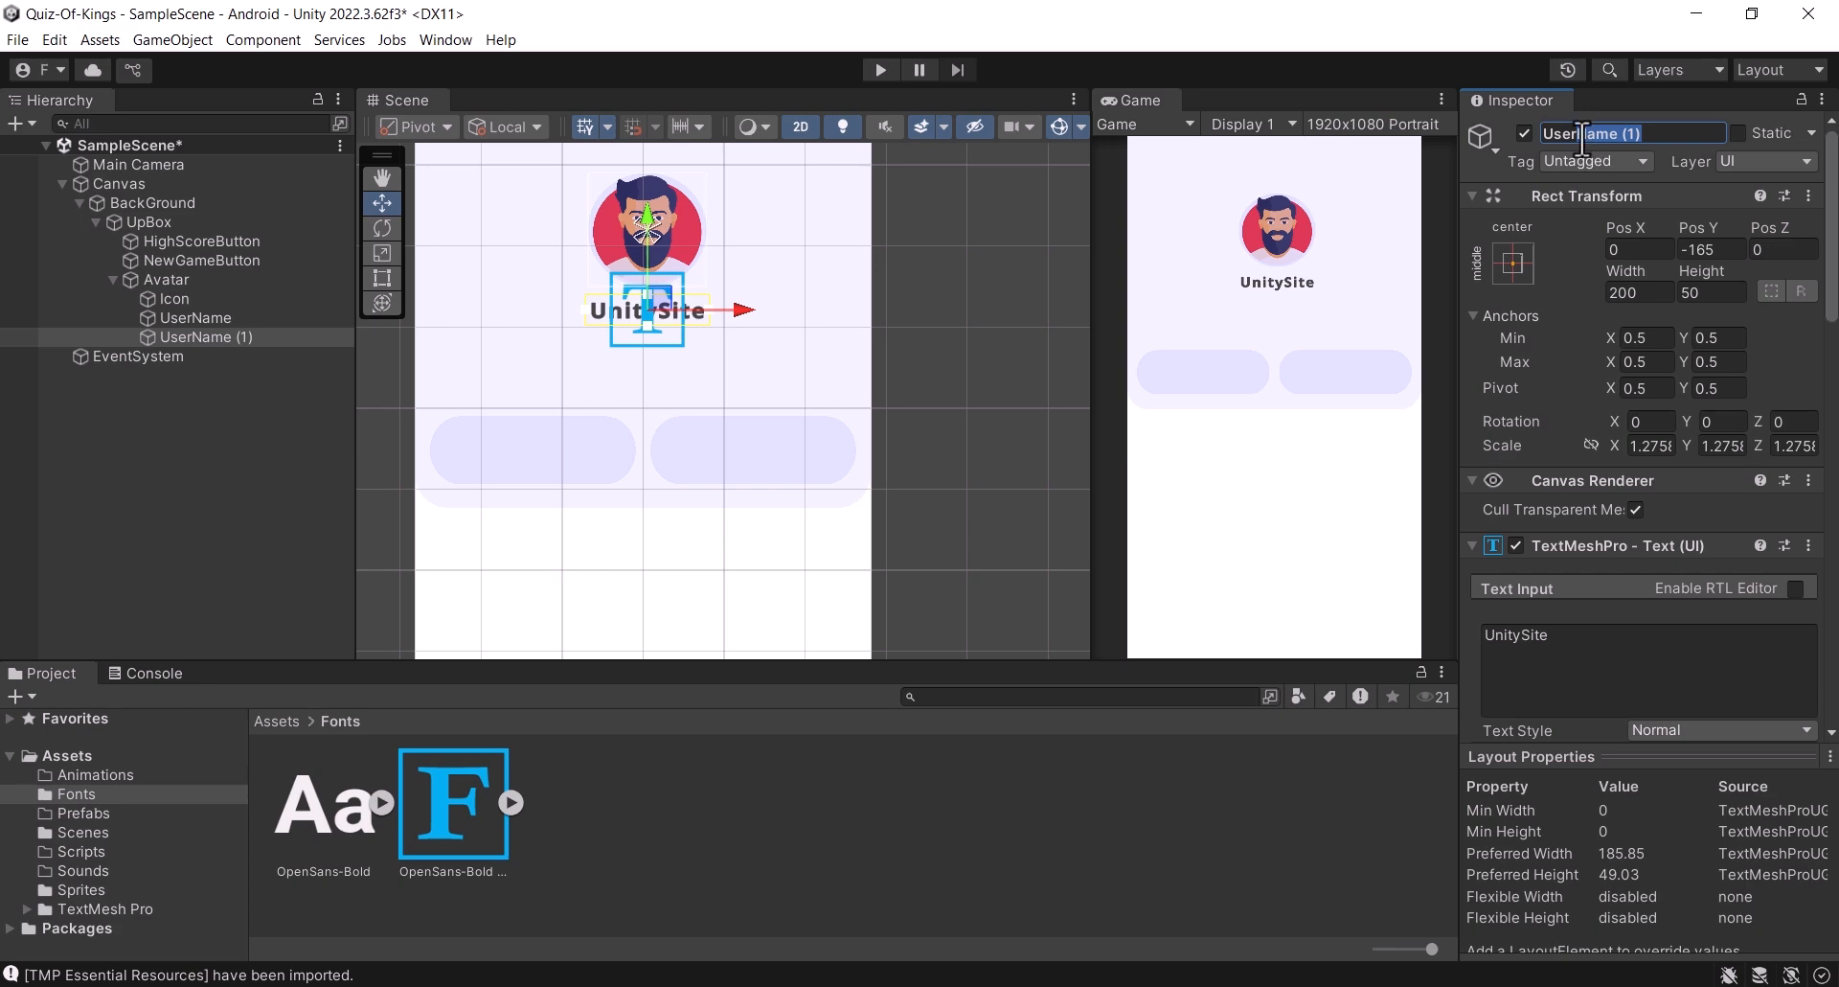
key(BackSpace)
text(ID)
Step: Replace the UserID text content with a six-character sample user ID
click(1636, 643)
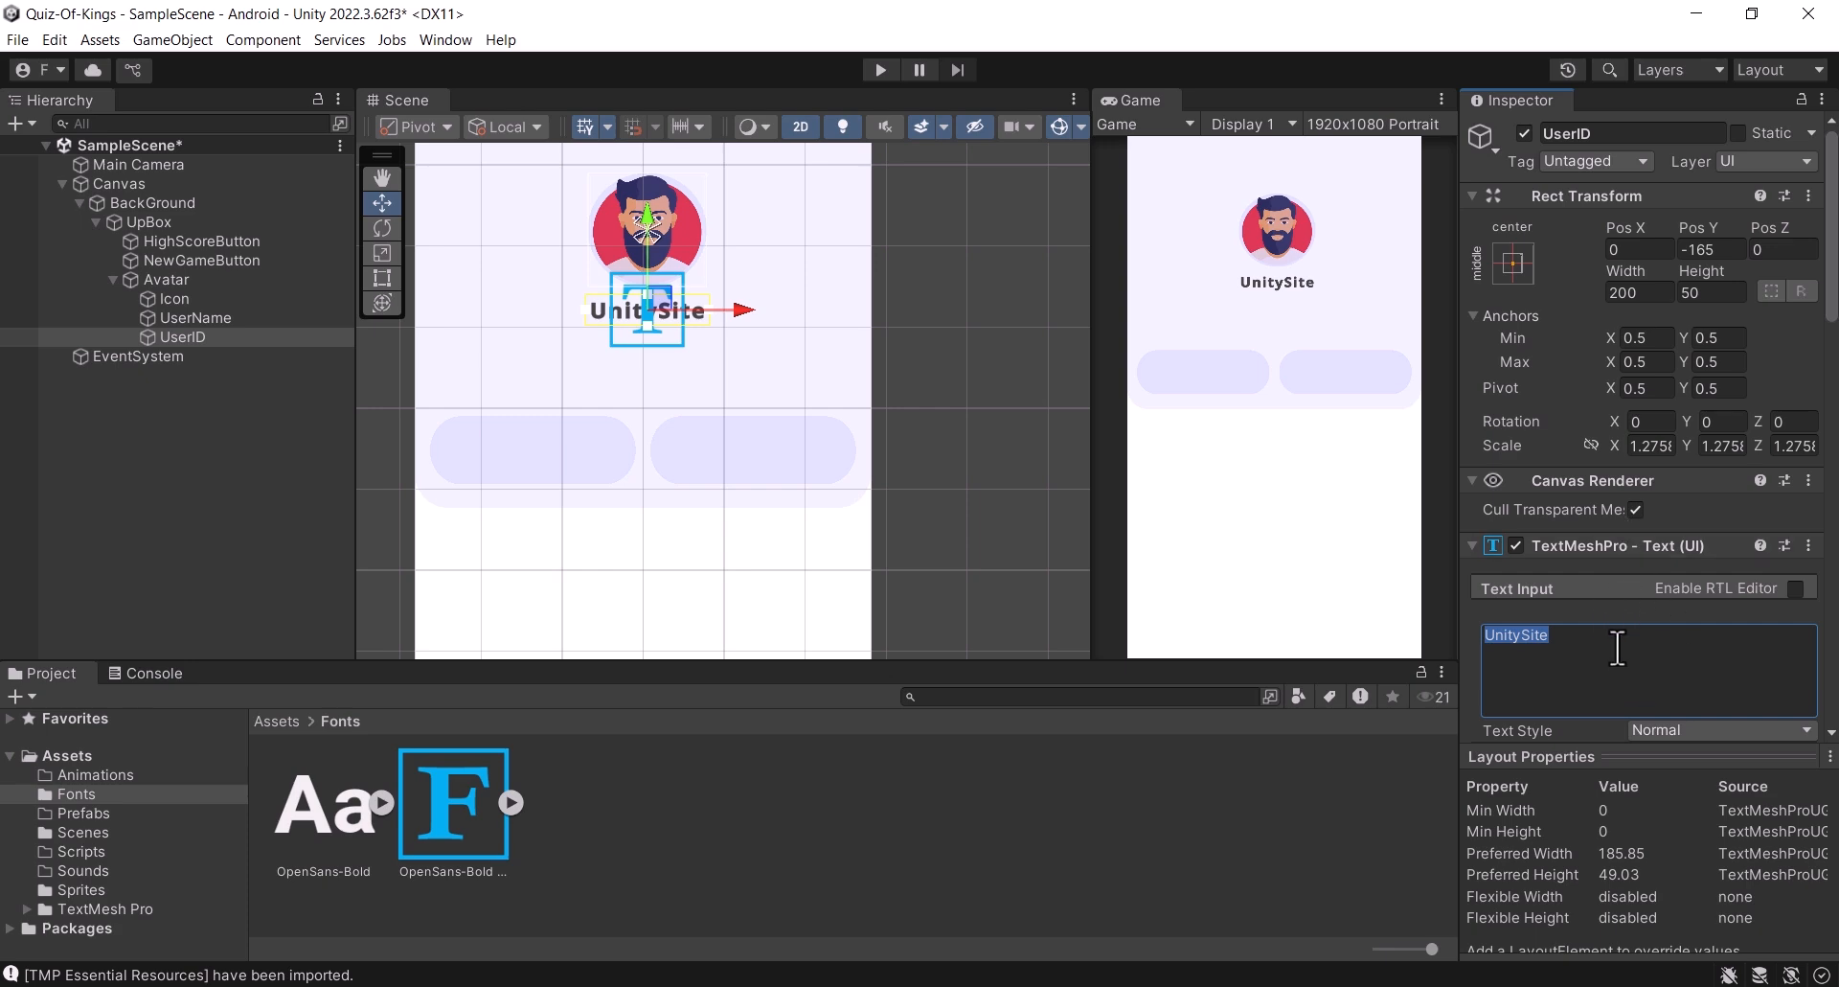
text(B)
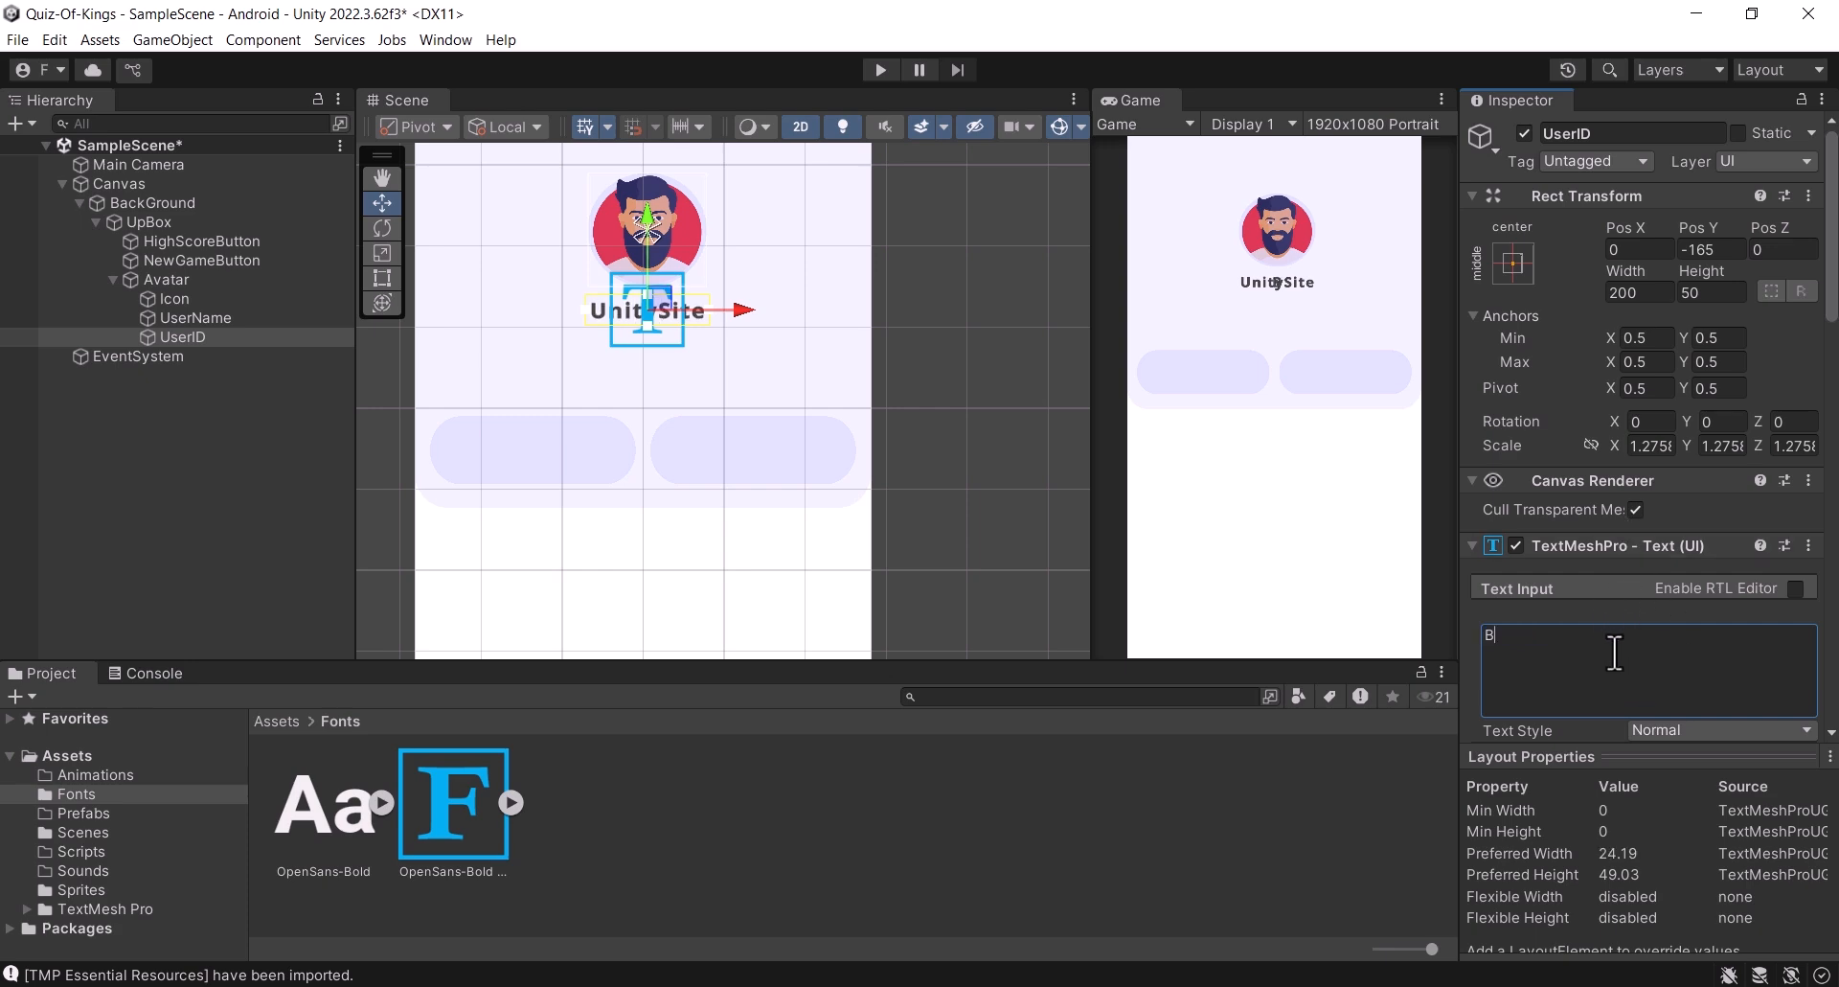
text(4A6)
key(Left)
text(S)
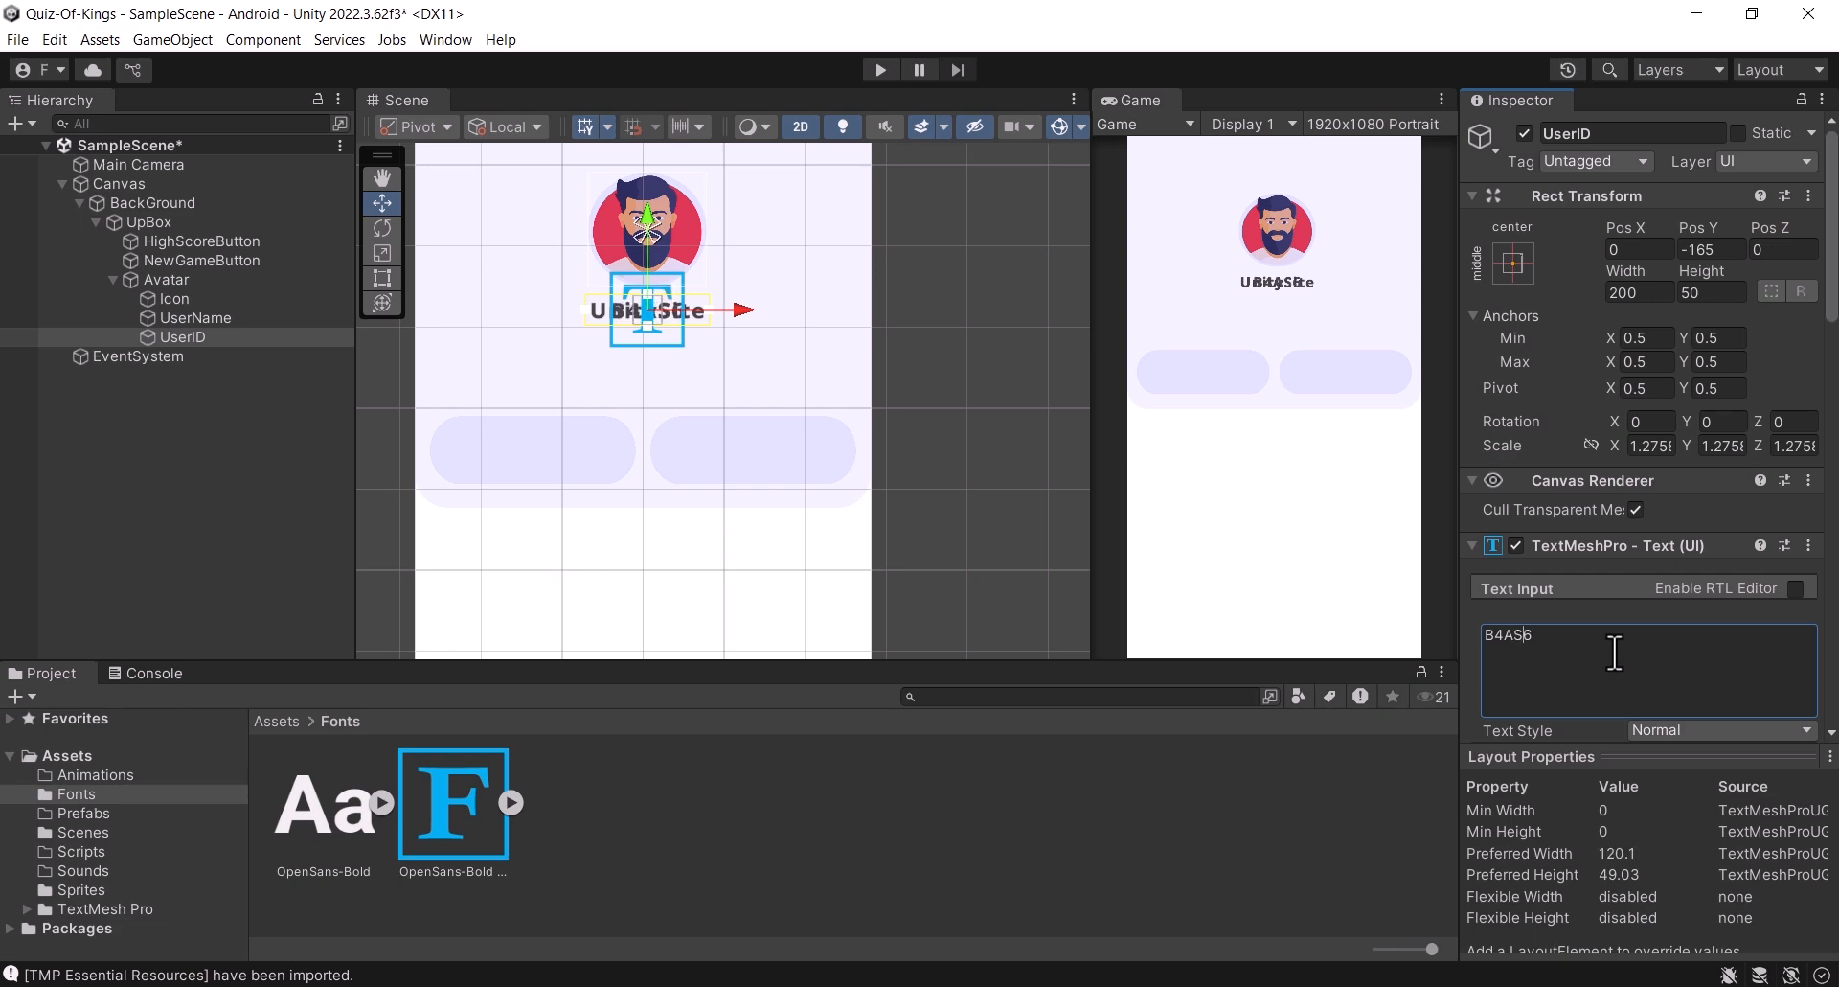
text(A)
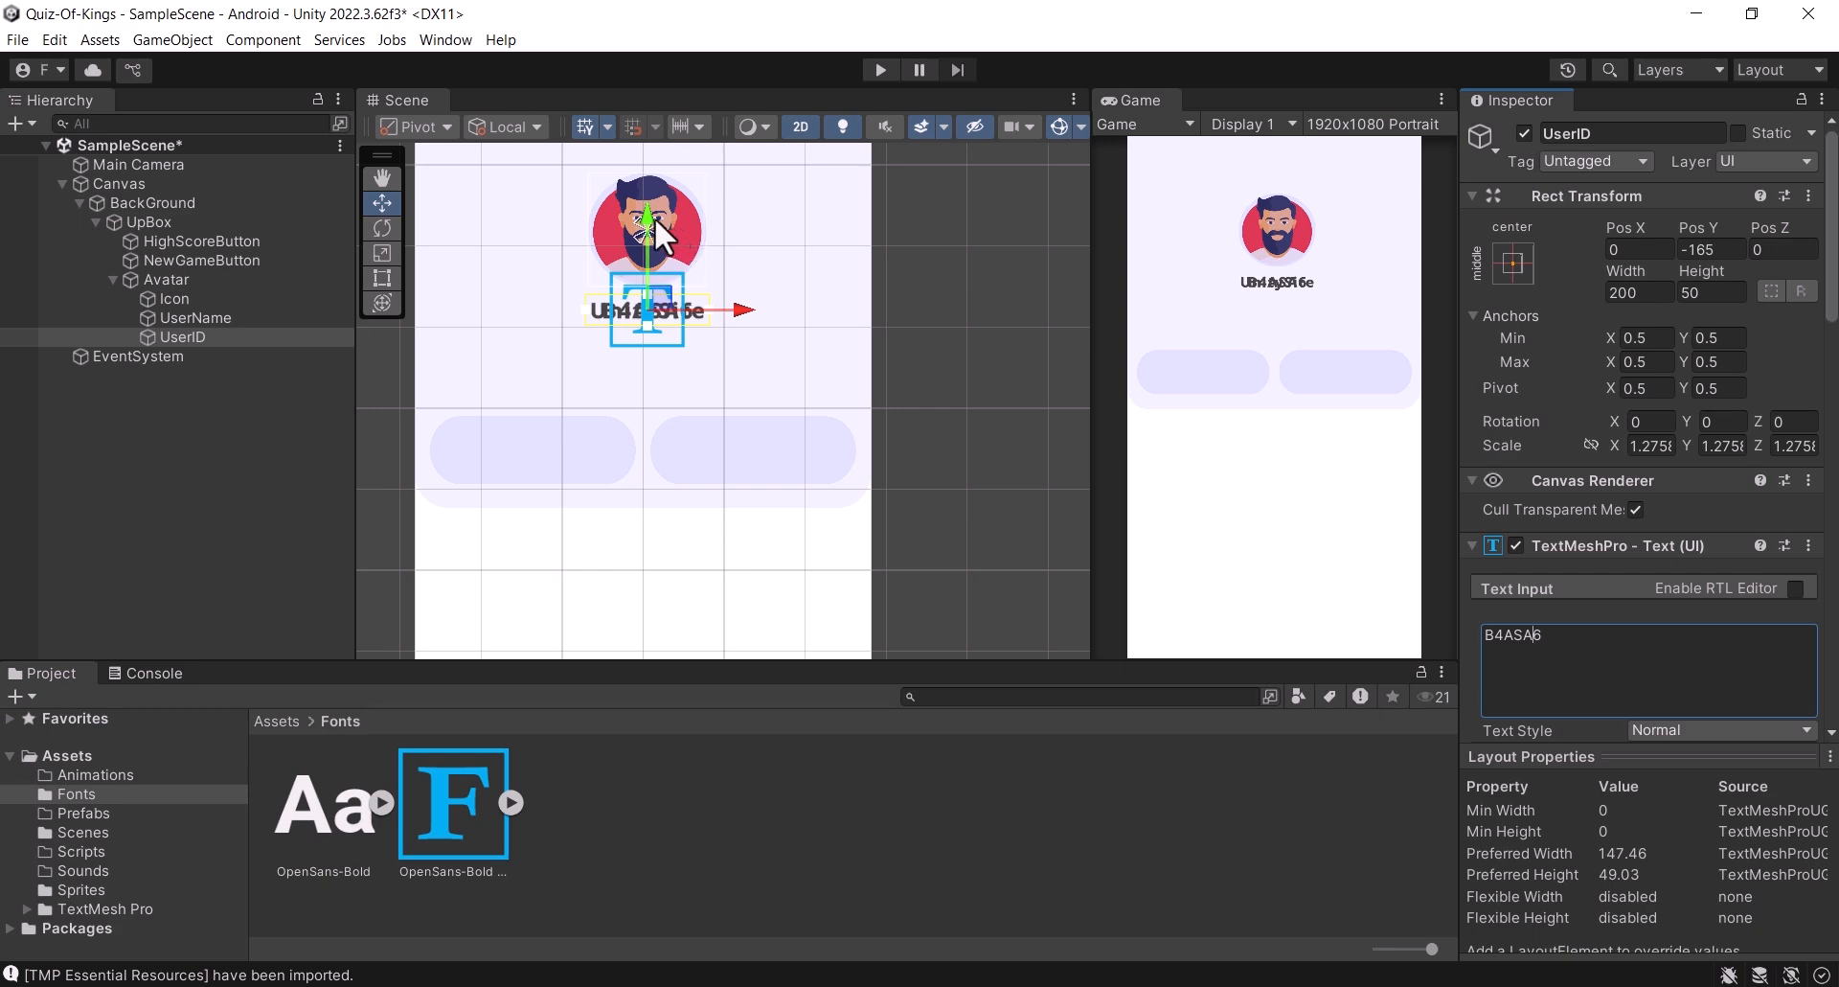
Step: Move the UserID text straight down below UserName, to a Pos Y of about -232
drag(653, 217, 665, 241)
click(1582, 640)
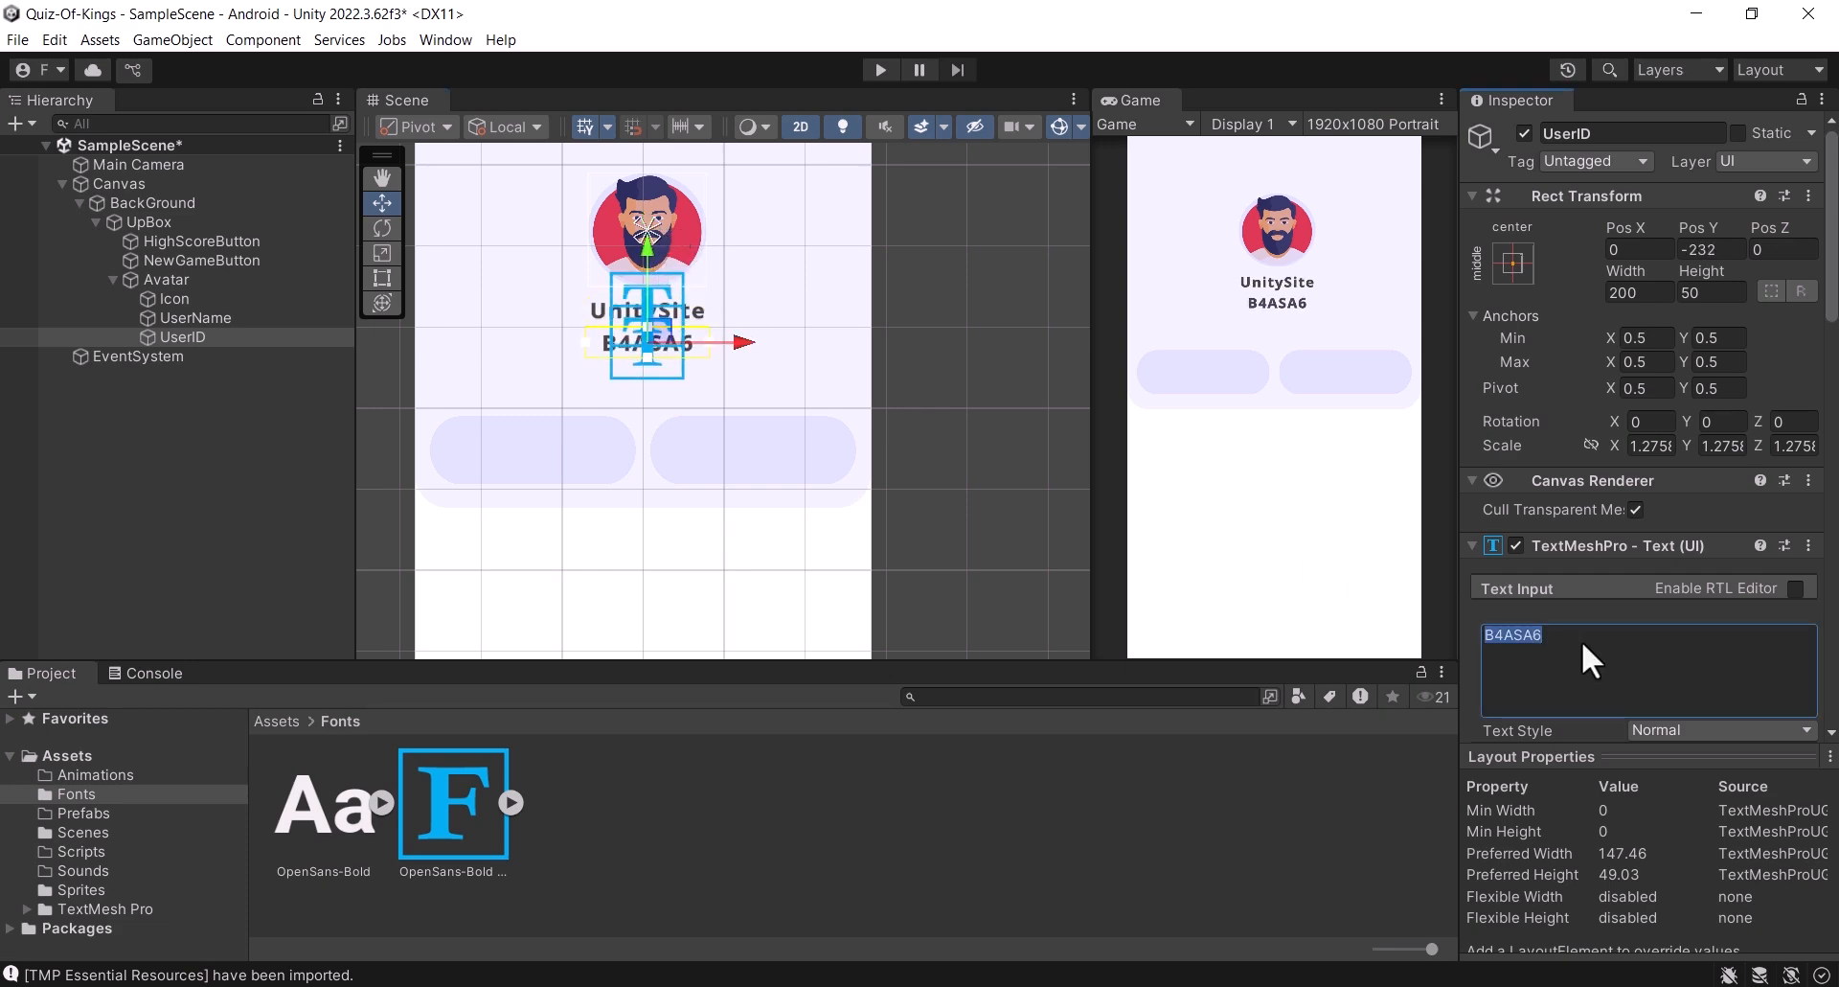
click(1583, 640)
Step: Scale the UserID text down to about 0.97, set its vertex color to grey A3A3A3, and save the scene
click(382, 253)
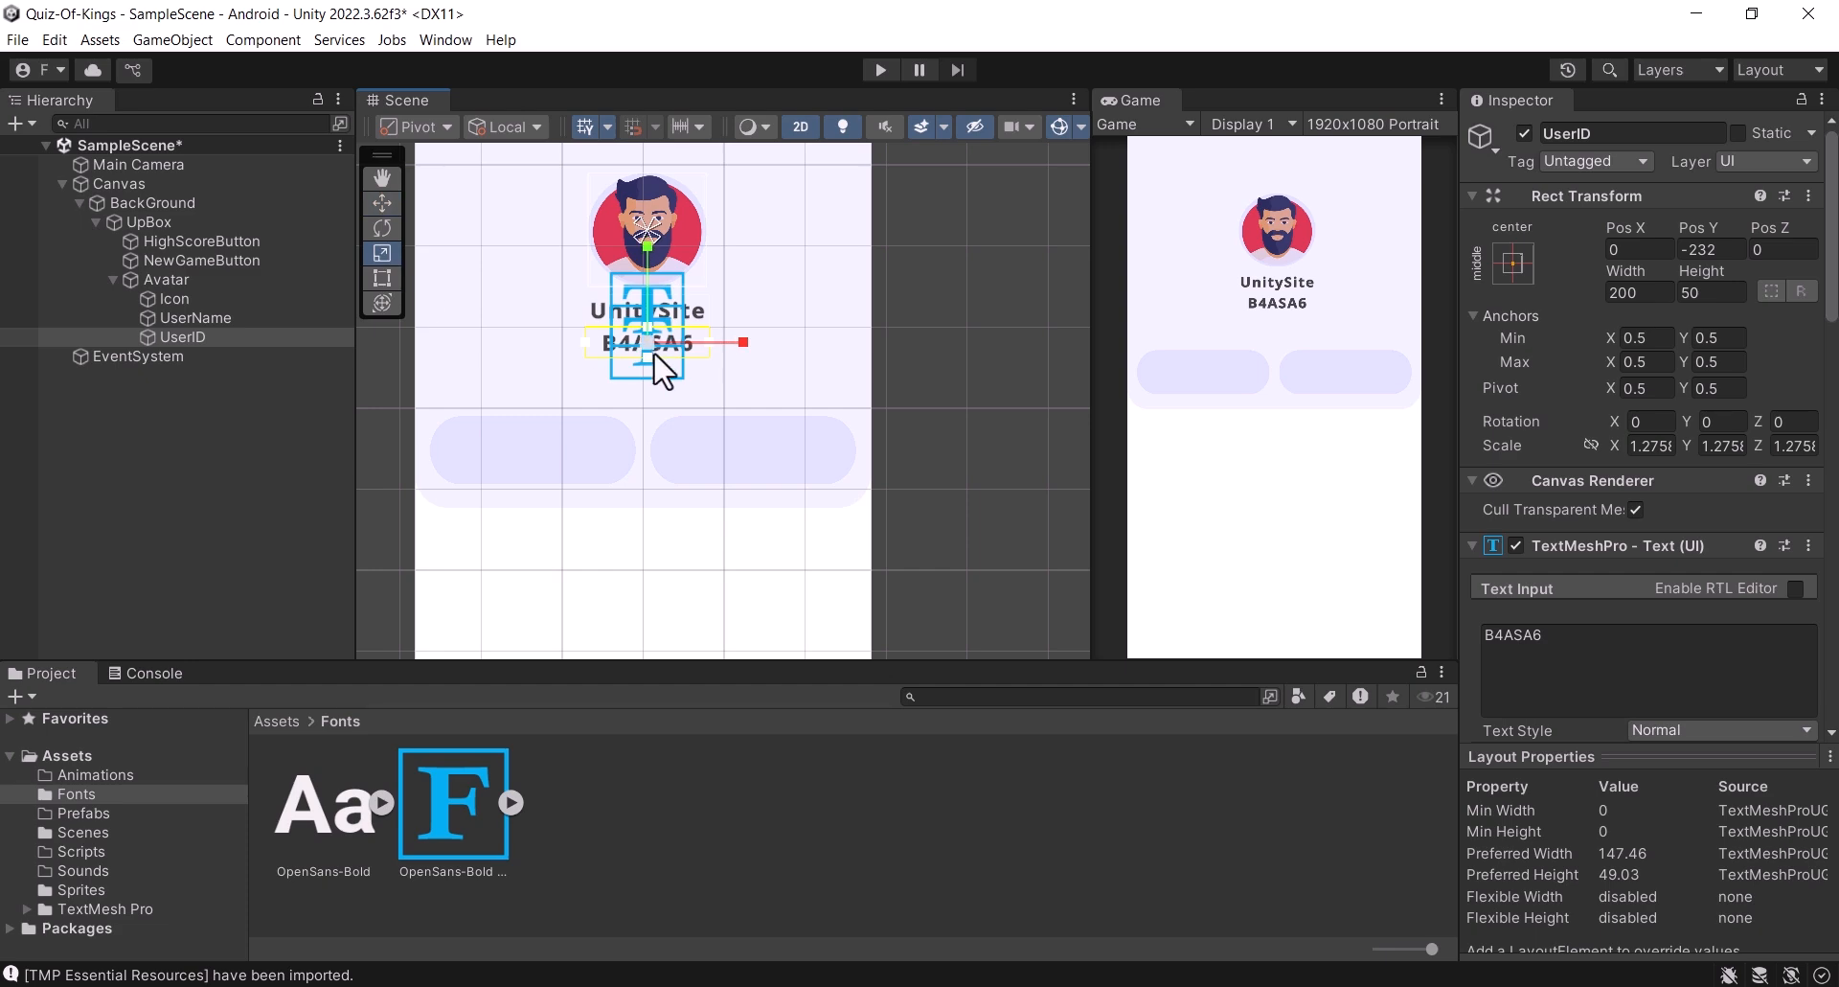
drag(648, 342, 647, 376)
scroll(1745, 475, down, 5)
click(1701, 618)
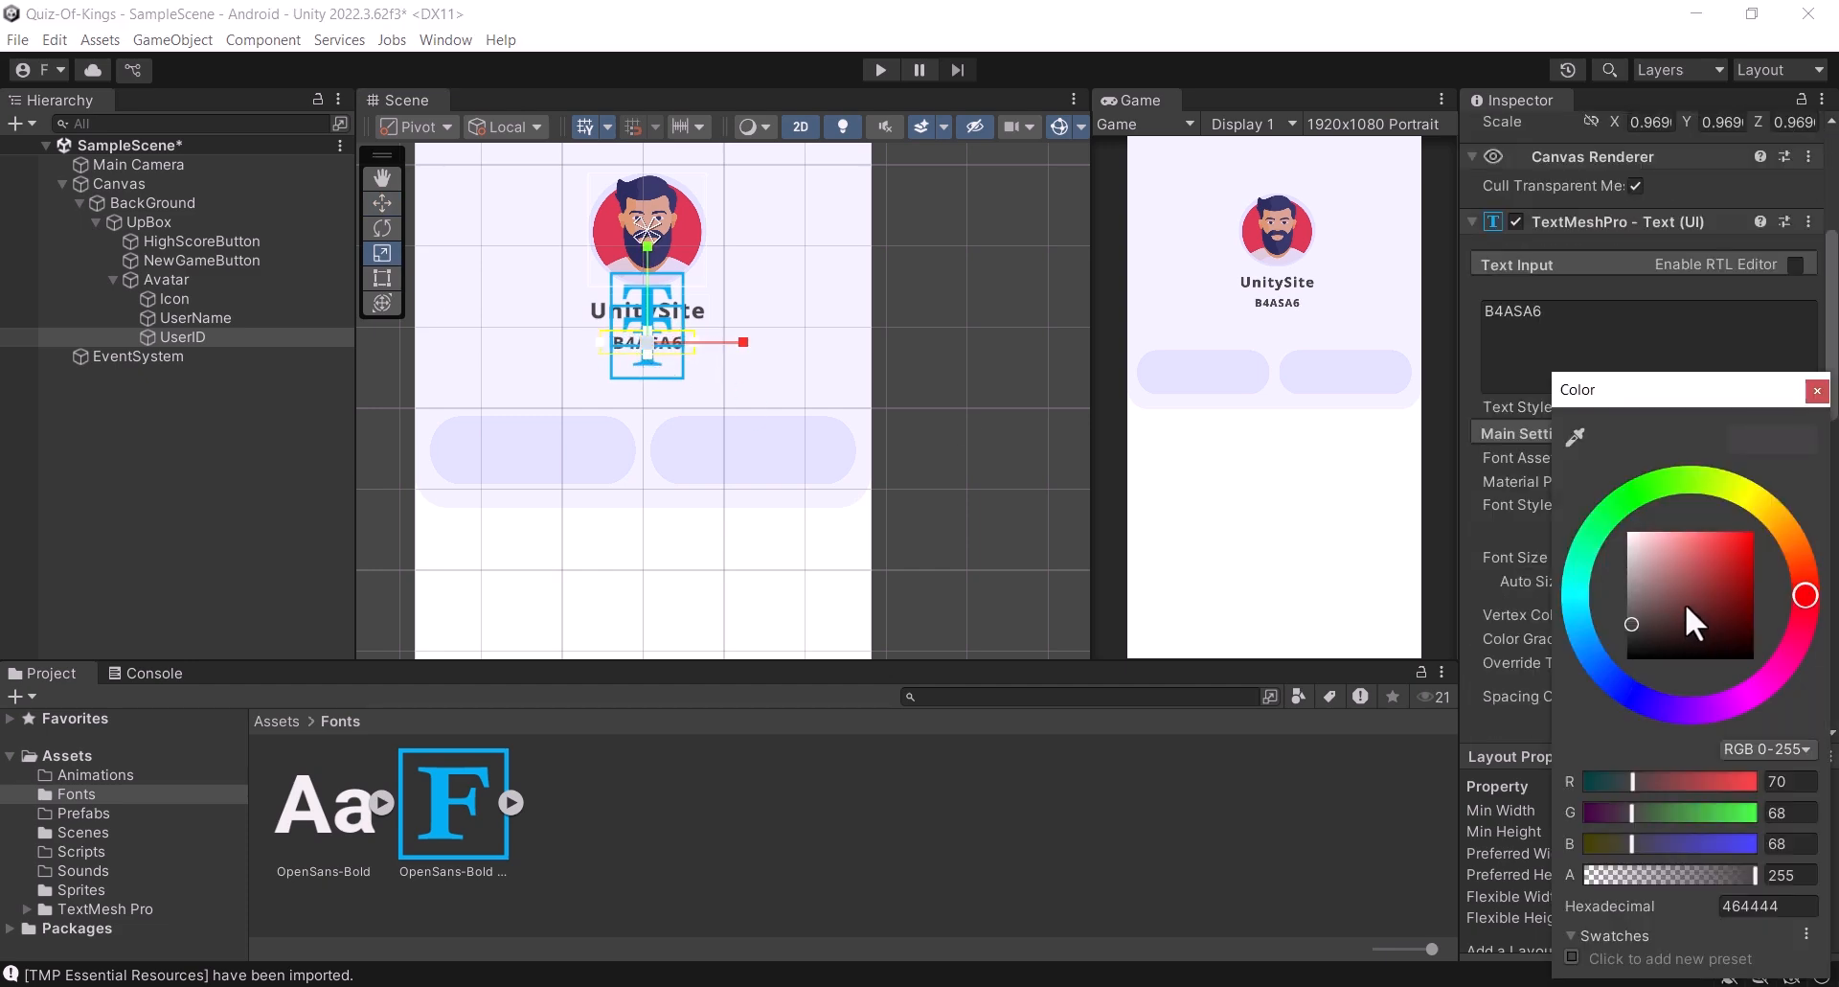
mouse_move(1654, 569)
mouse_down()
mouse_move(1615, 561)
mouse_move(1617, 576)
mouse_up()
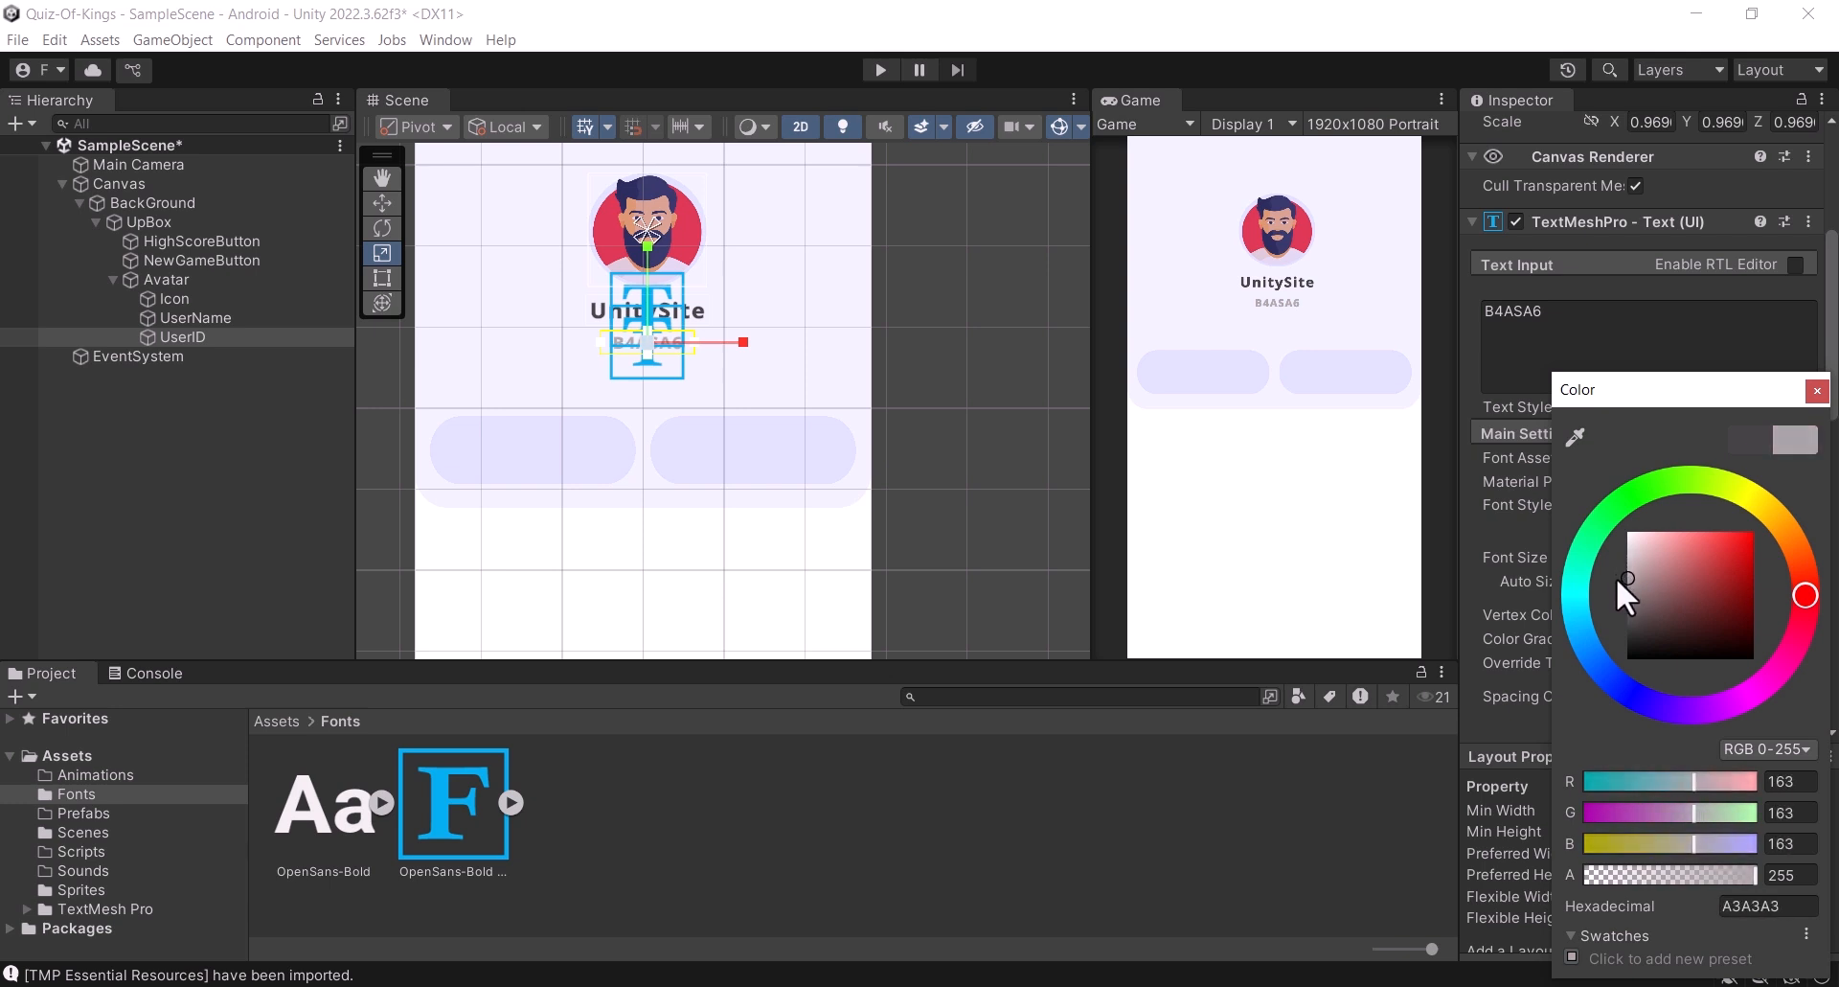
click(1816, 391)
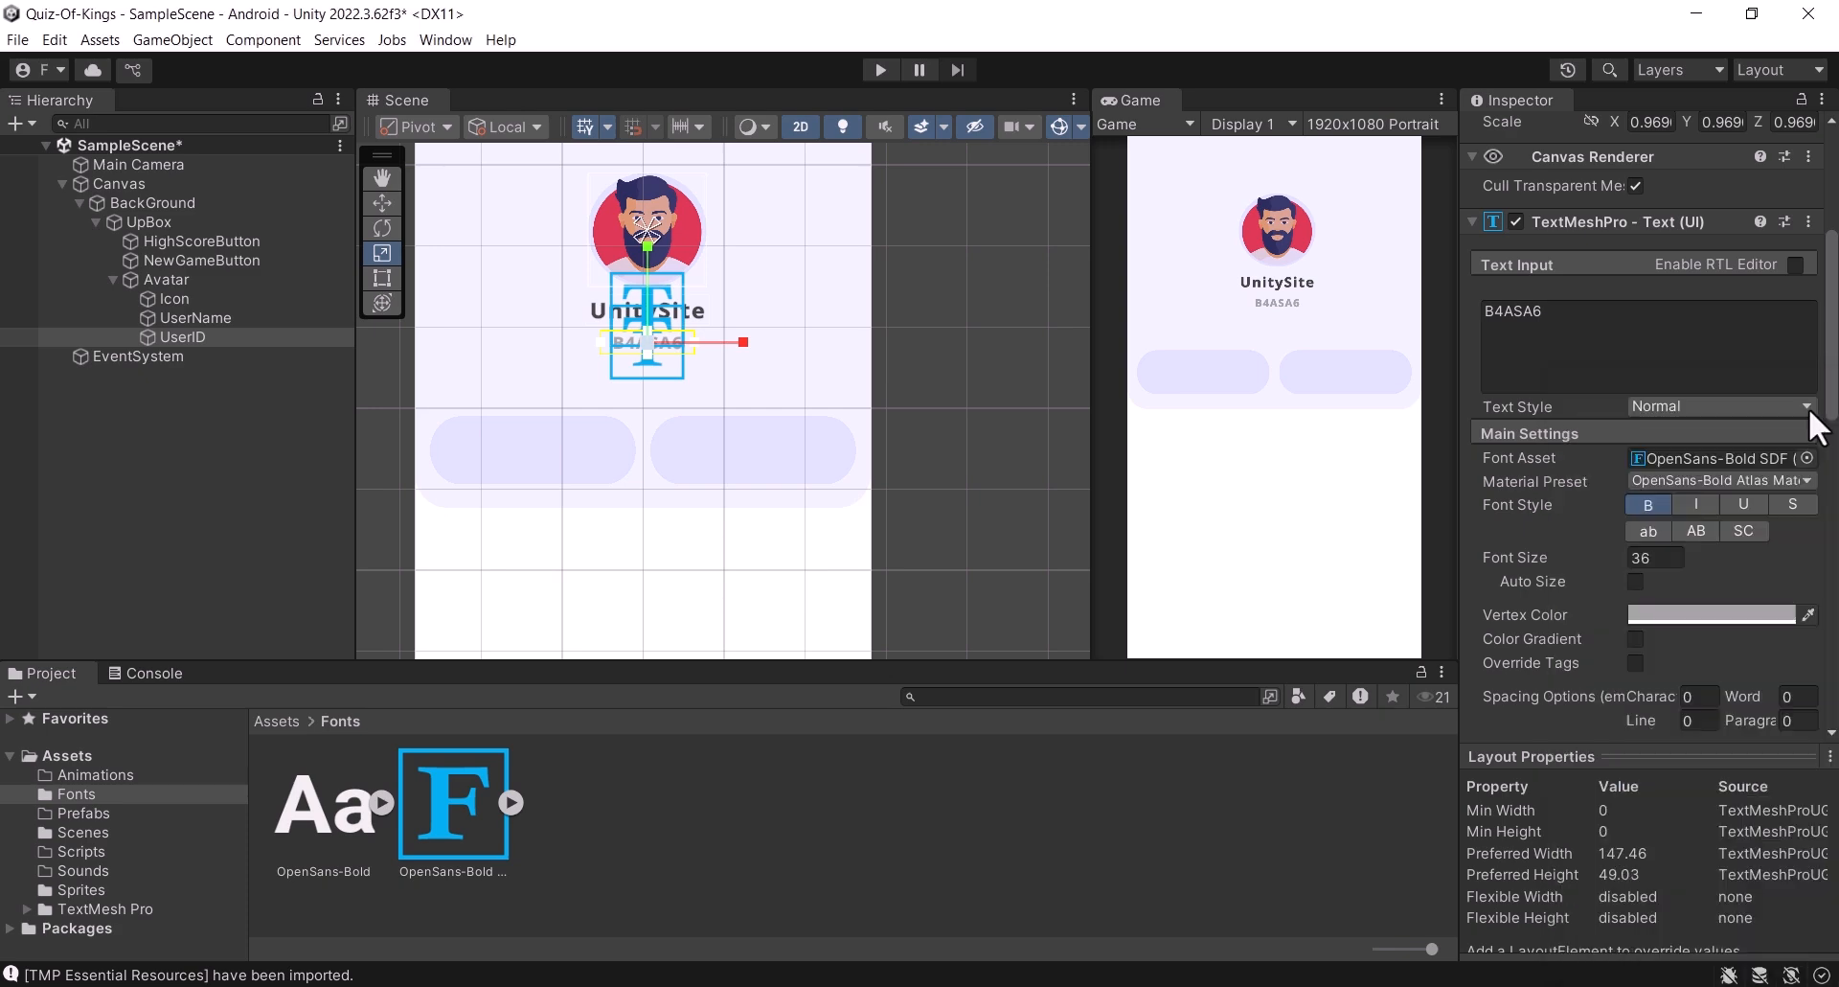
key(ctrl+s)
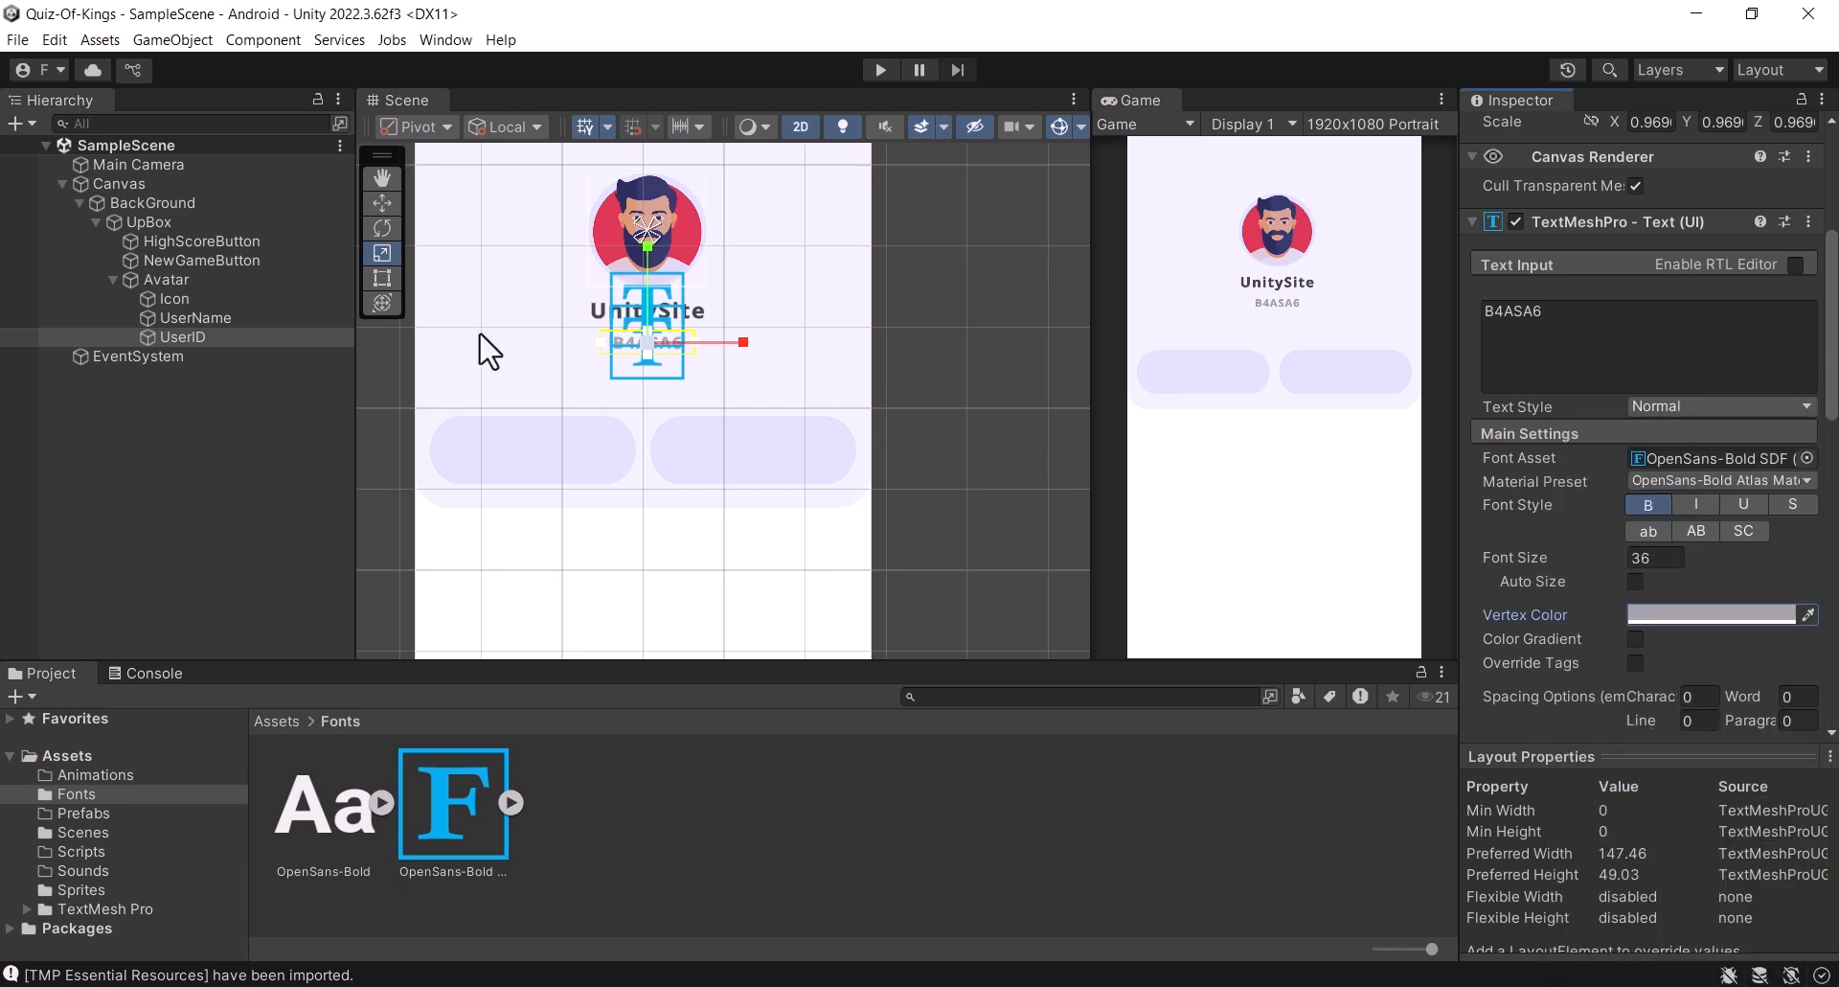
Step: Move the UserName and UserID texts together slightly down, to Pos Y of about -173 and -240, and save the scene
click(112, 279)
click(159, 280)
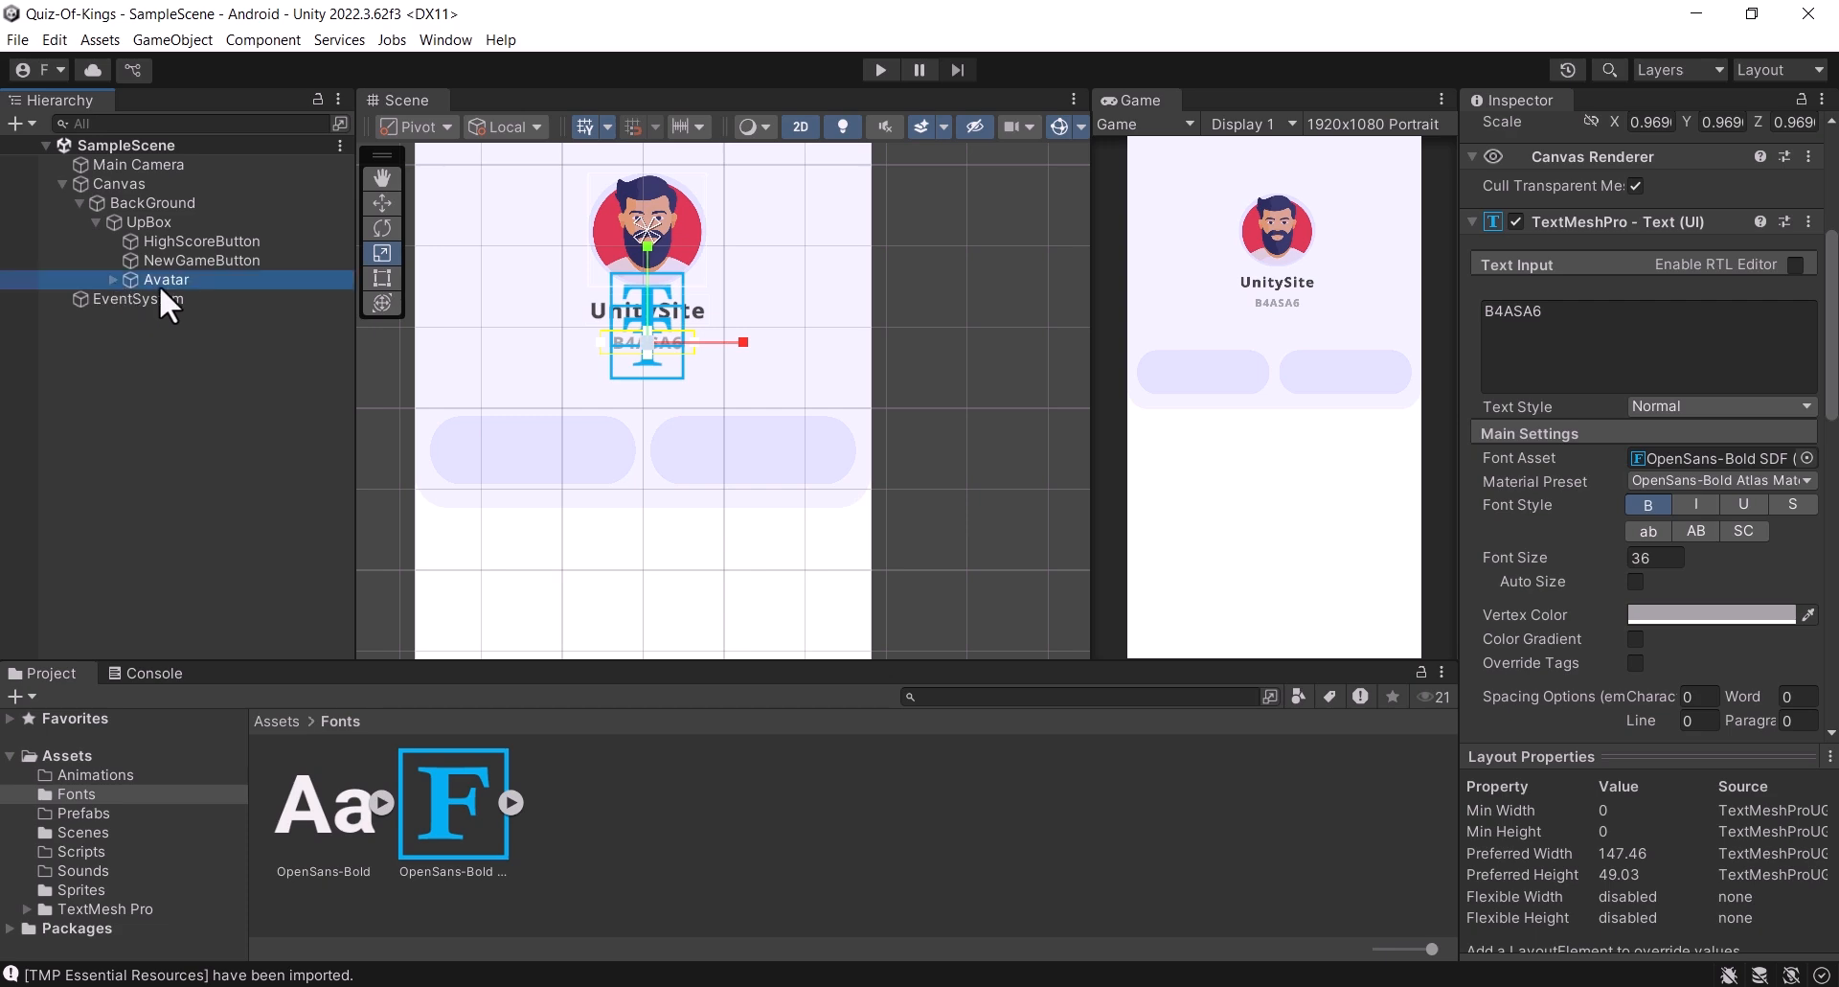
scroll(598, 274, down, 4)
middle_drag(609, 285, 584, 336)
scroll(587, 326, up, 4)
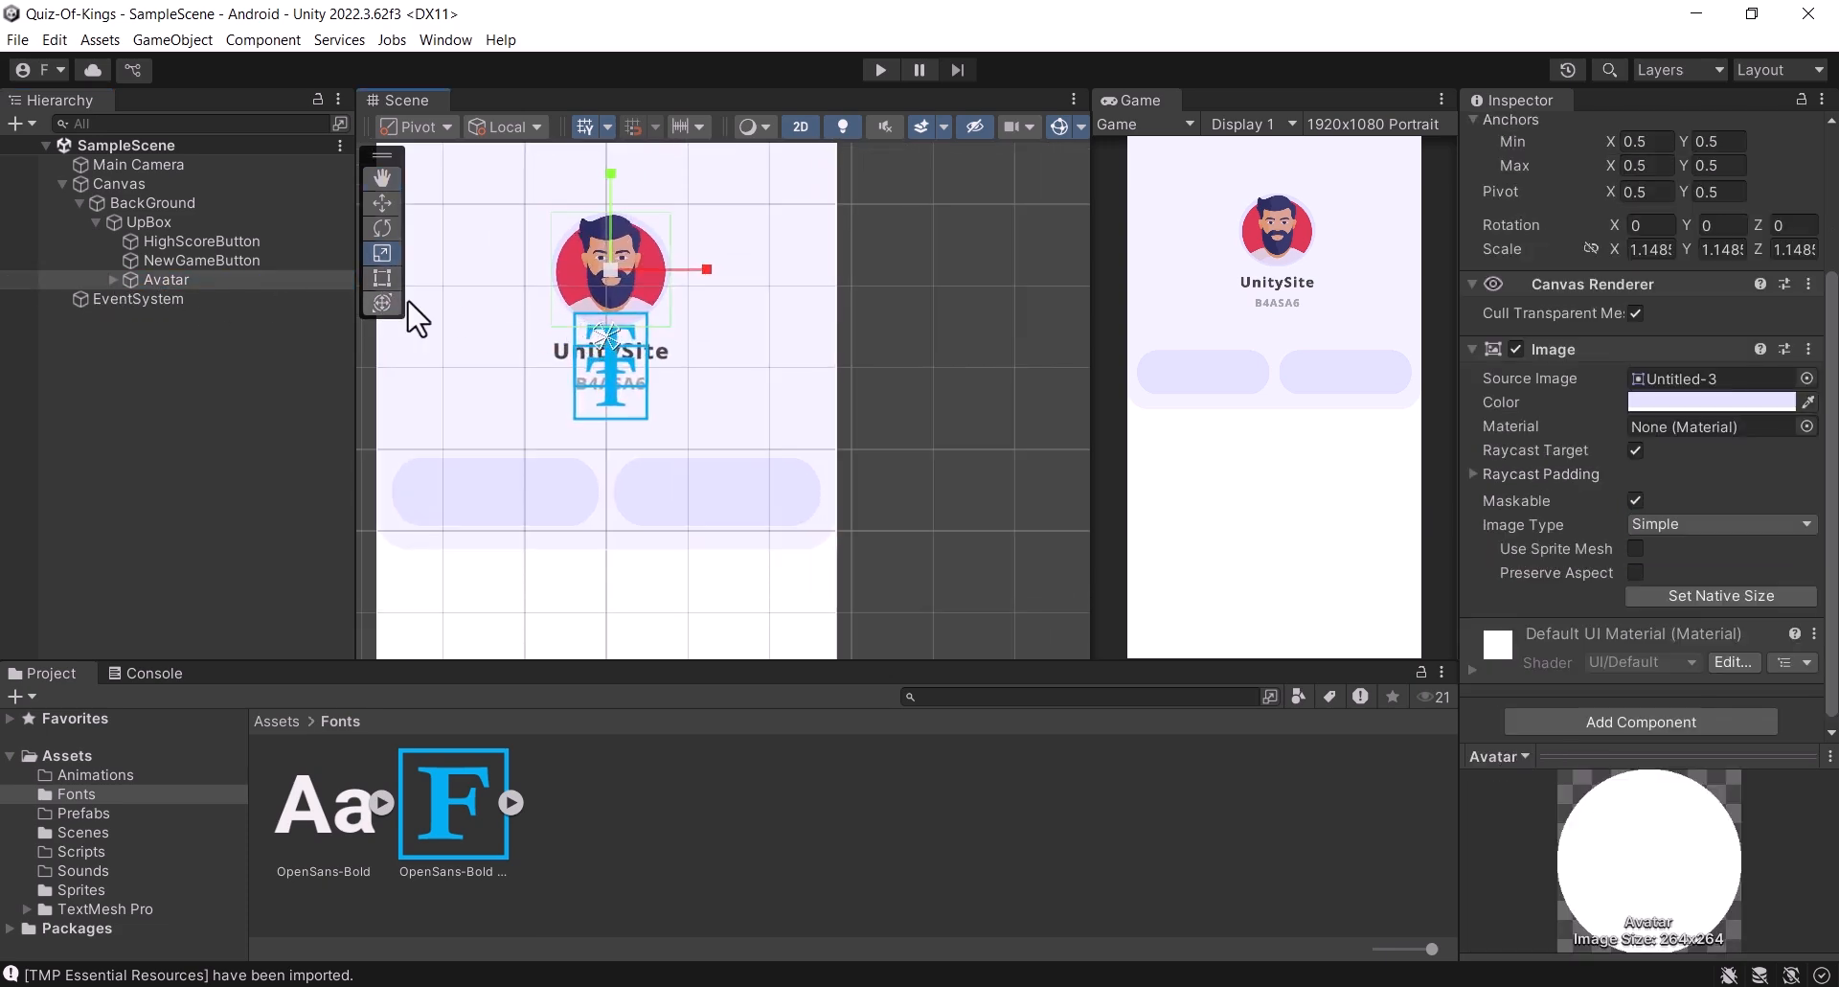
click(112, 278)
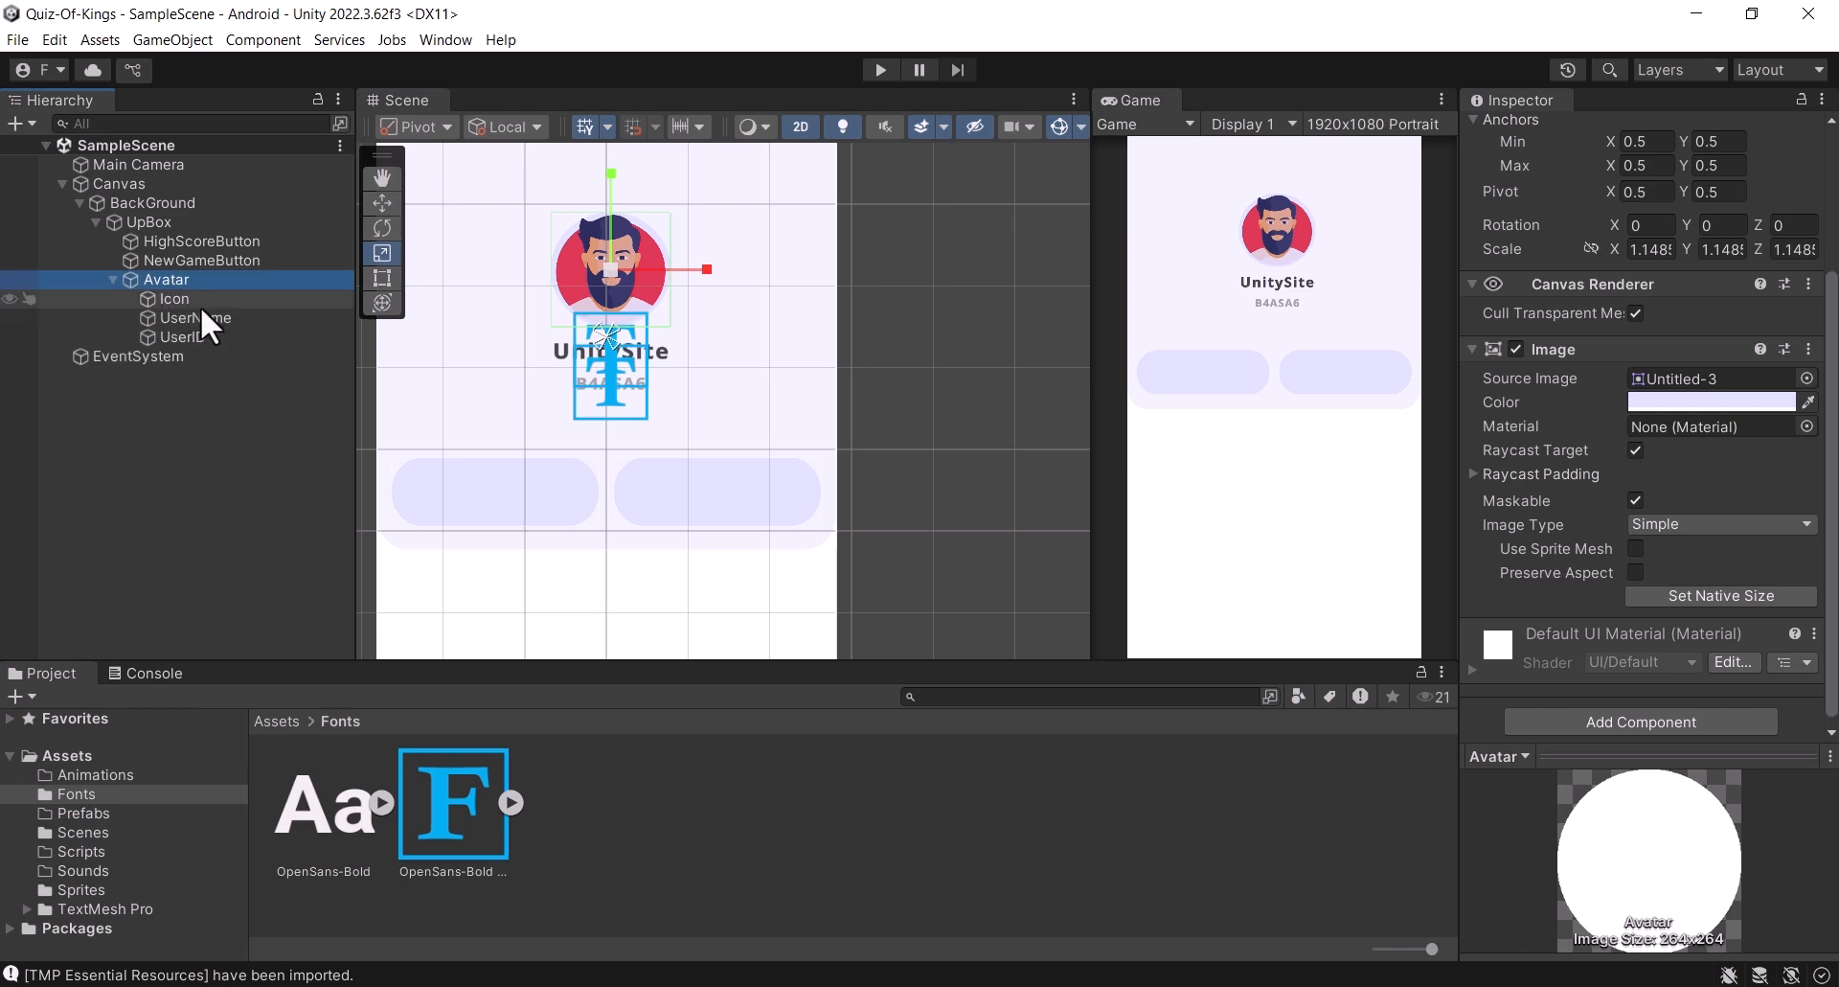
click(203, 320)
shift+click(221, 340)
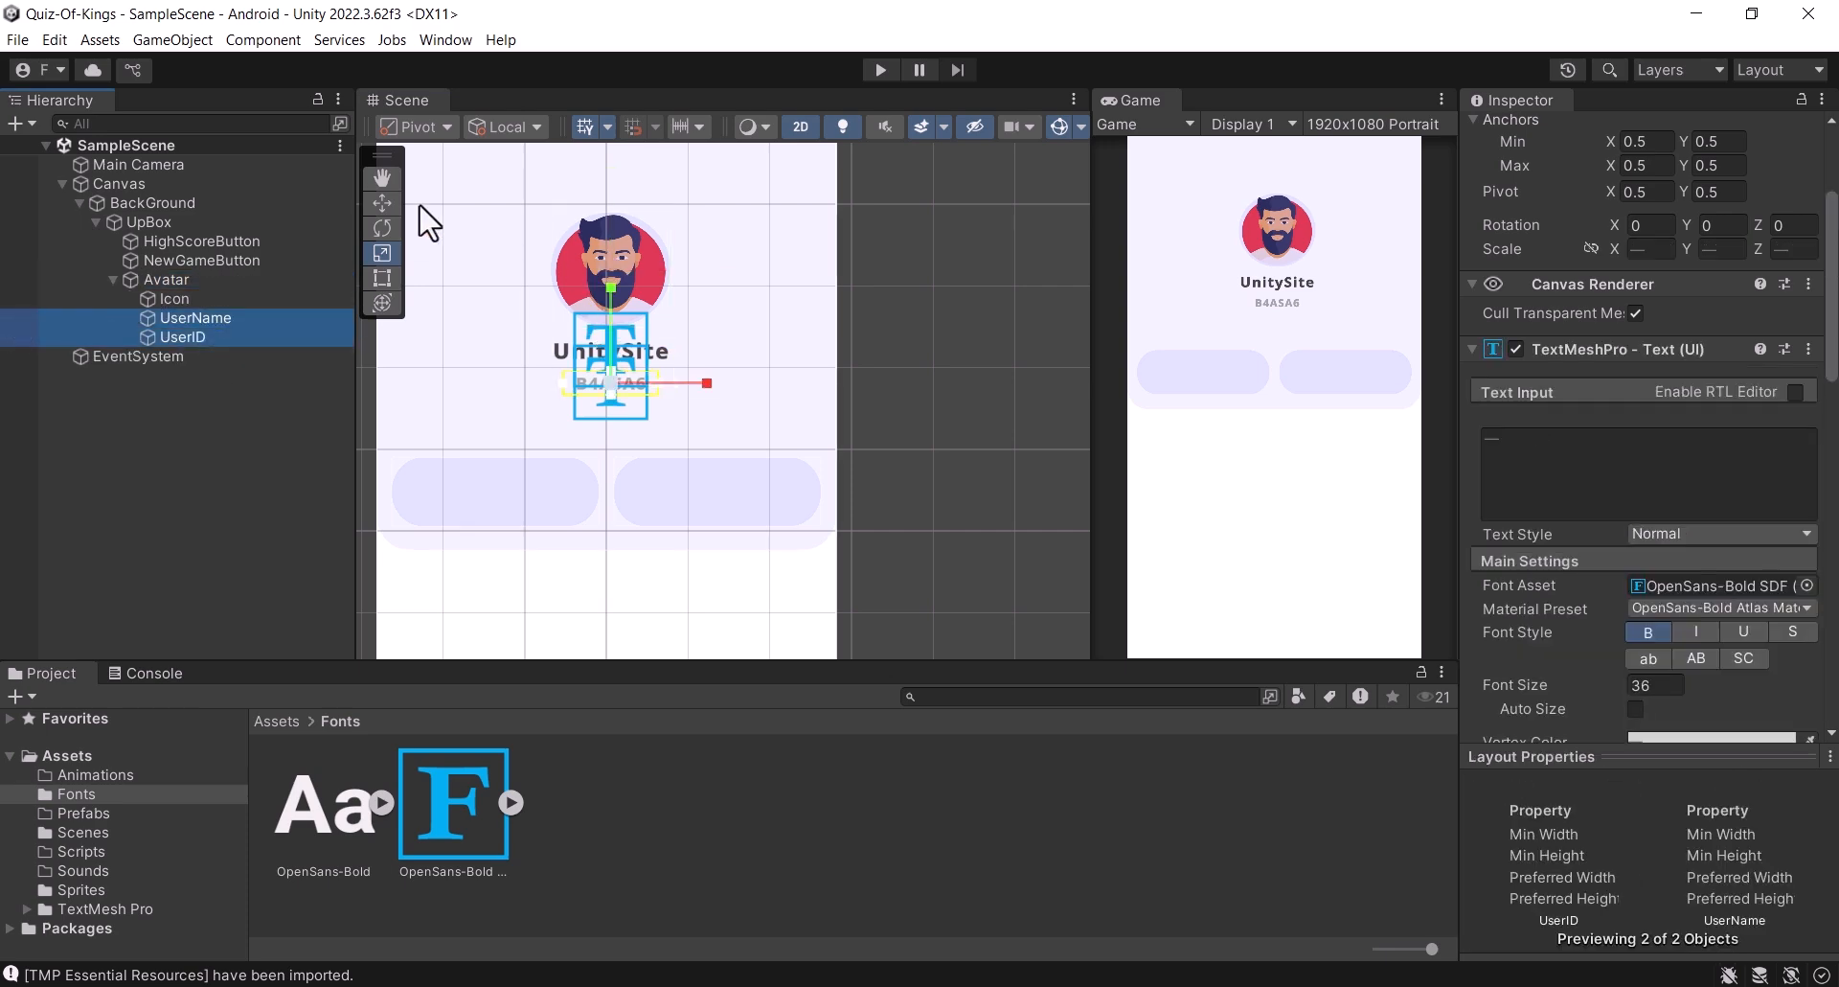
click(383, 203)
drag(613, 289, 615, 291)
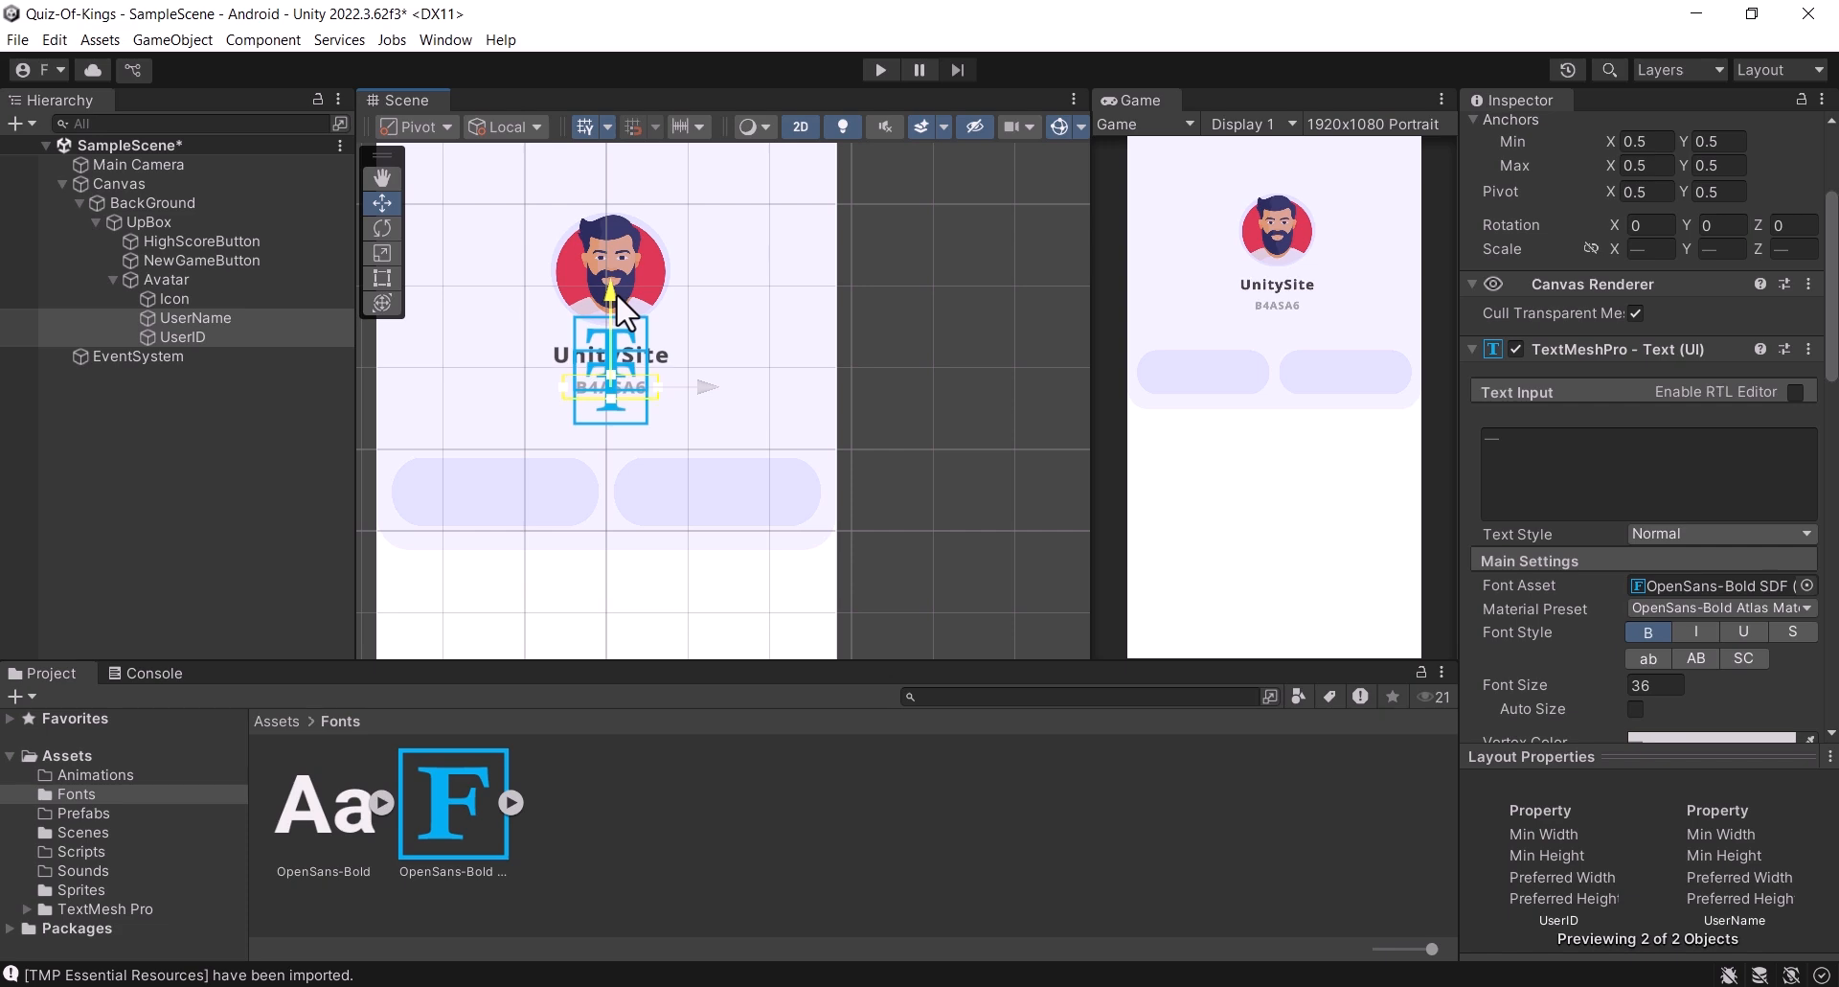
key(ctrl+s)
Step: Duplicate the Avatar object under UpBox and rename the copy Score
click(113, 279)
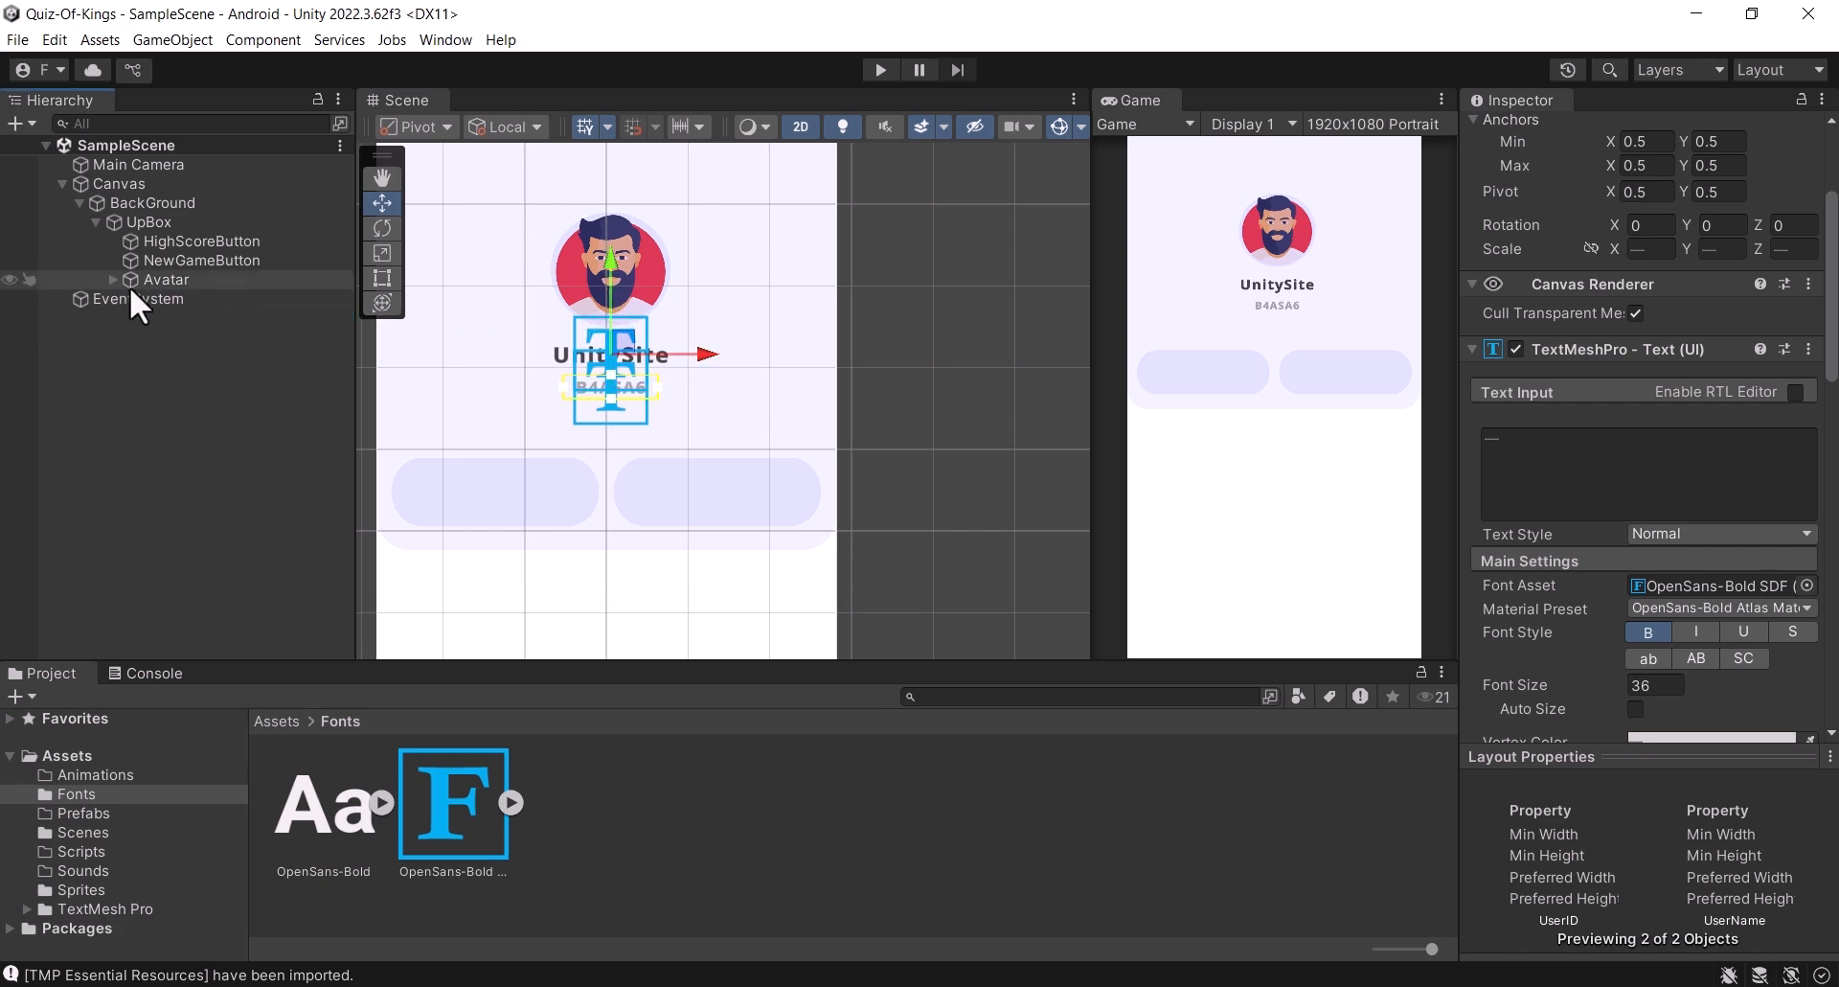
click(176, 279)
key(ctrl+d)
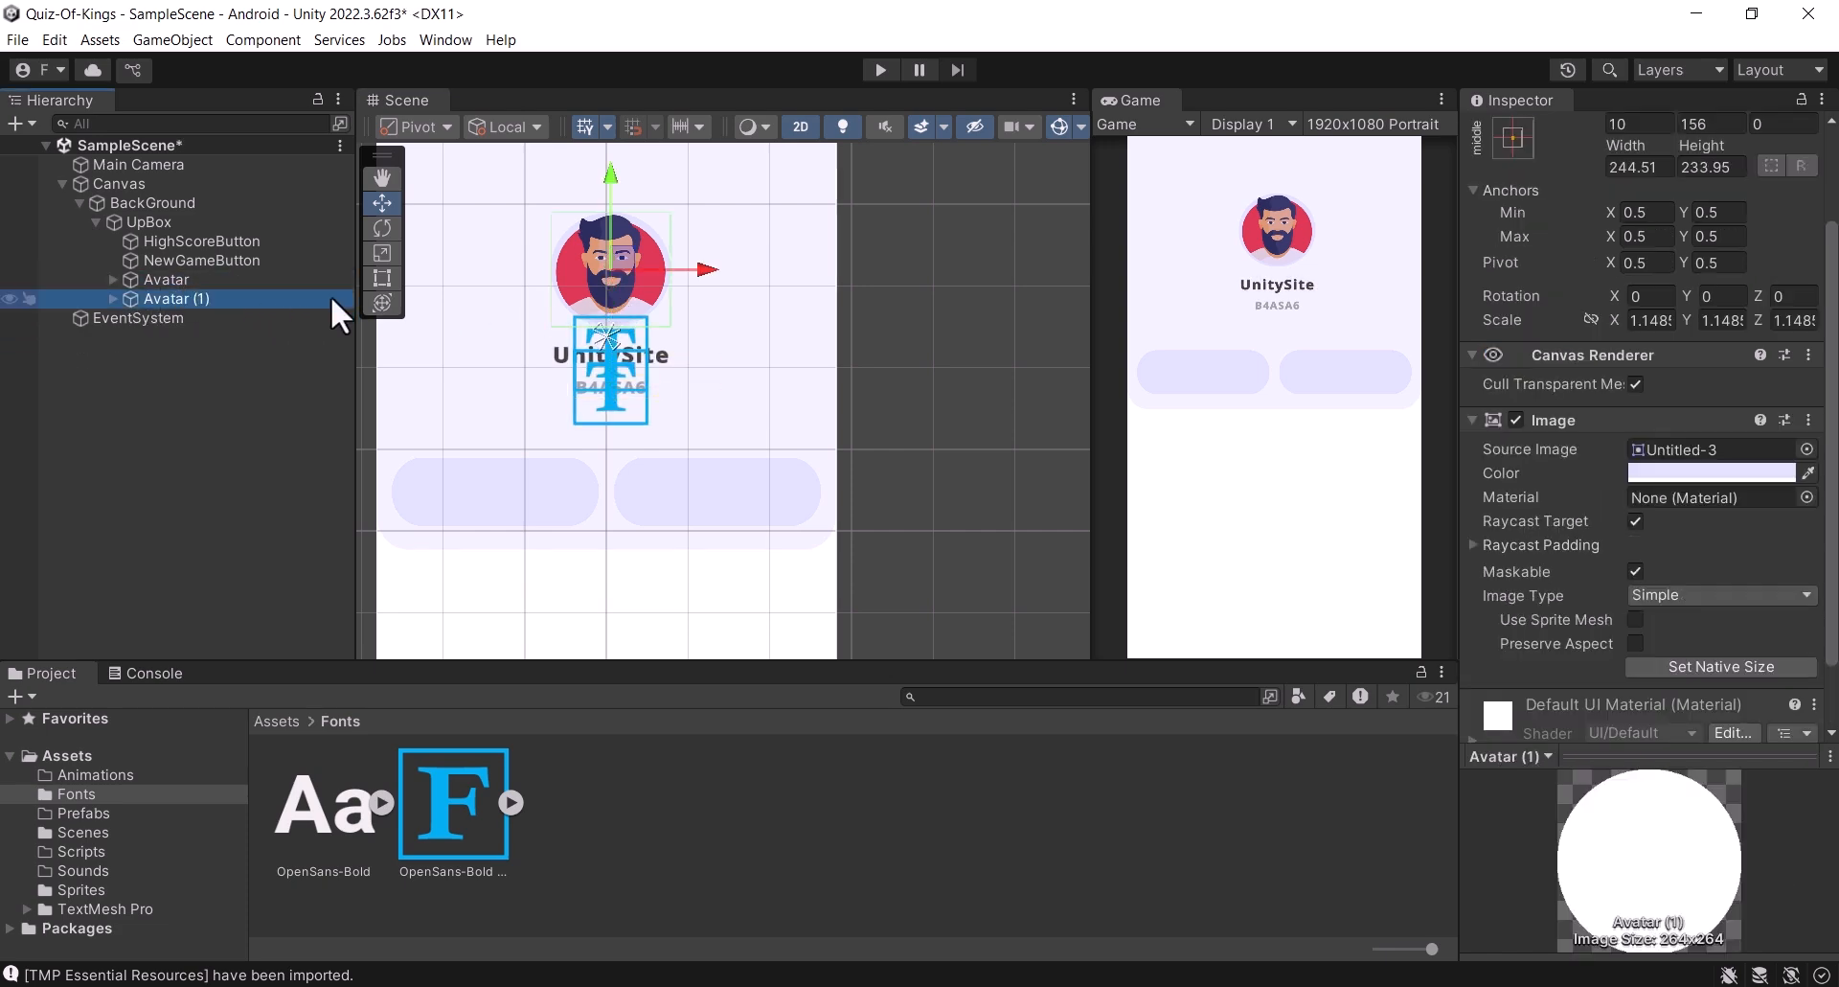
scroll(1633, 185, up, 3)
drag(1638, 136, 1554, 135)
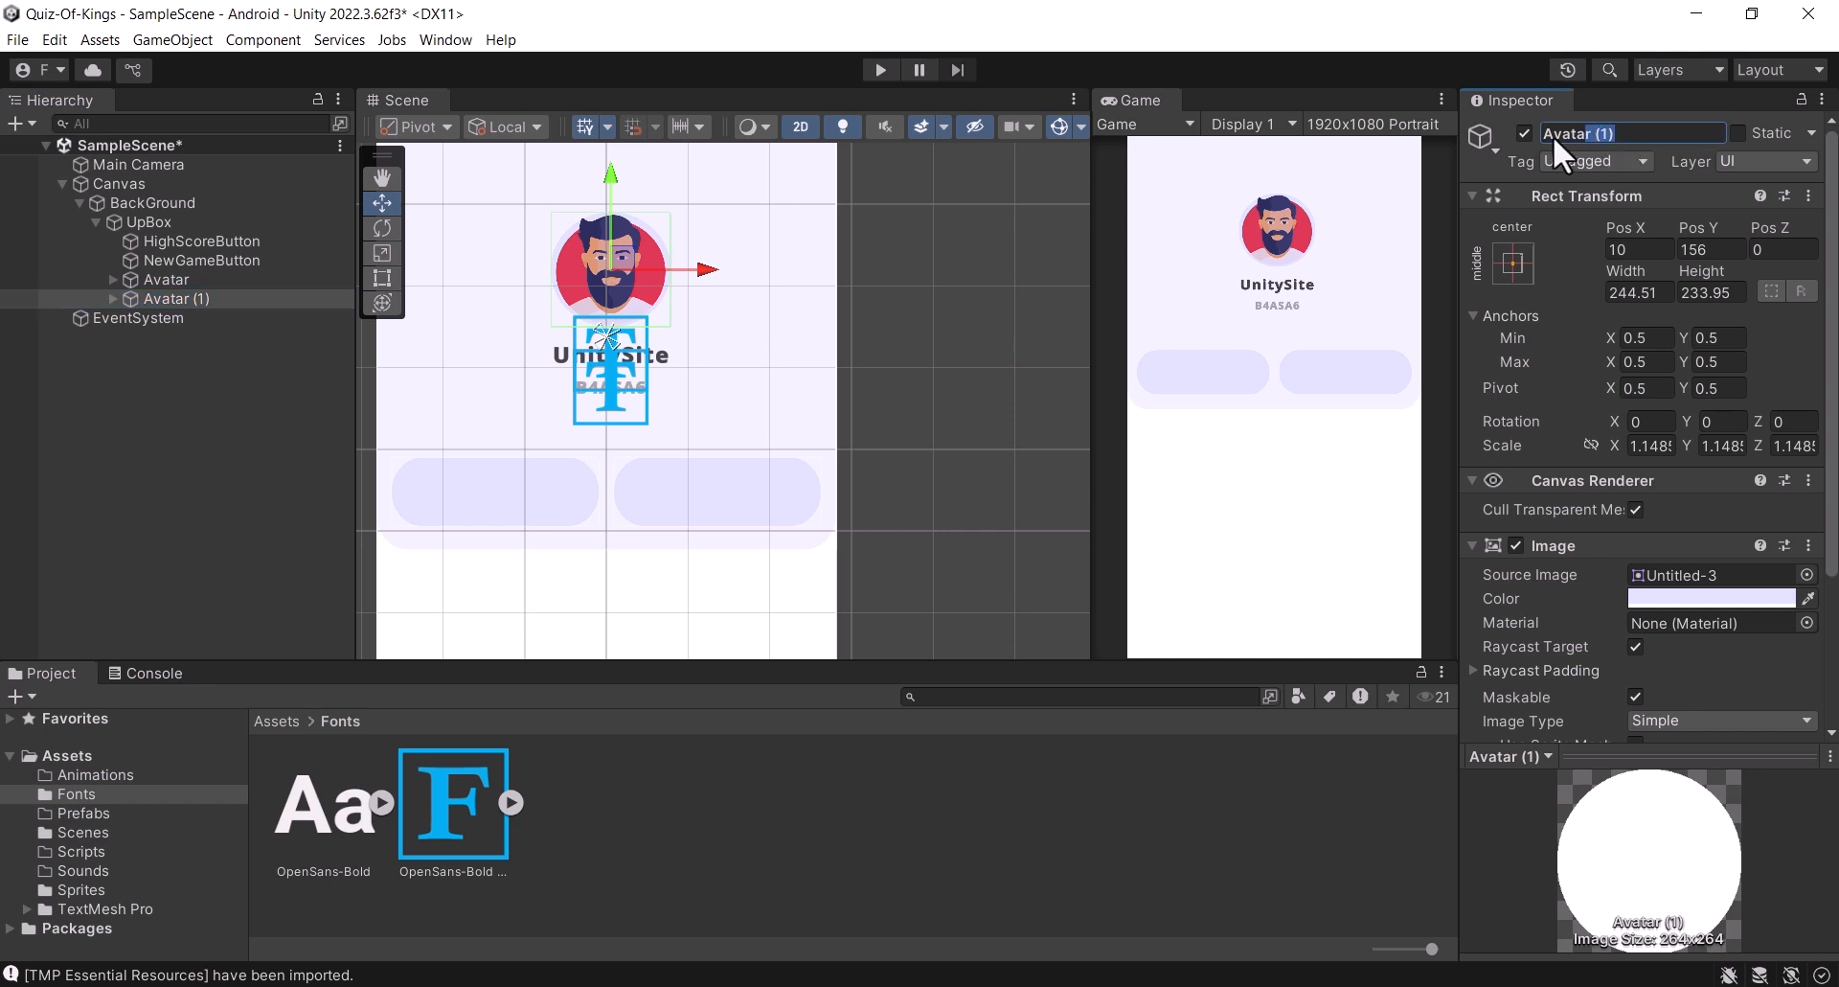
text(Score)
key(Return)
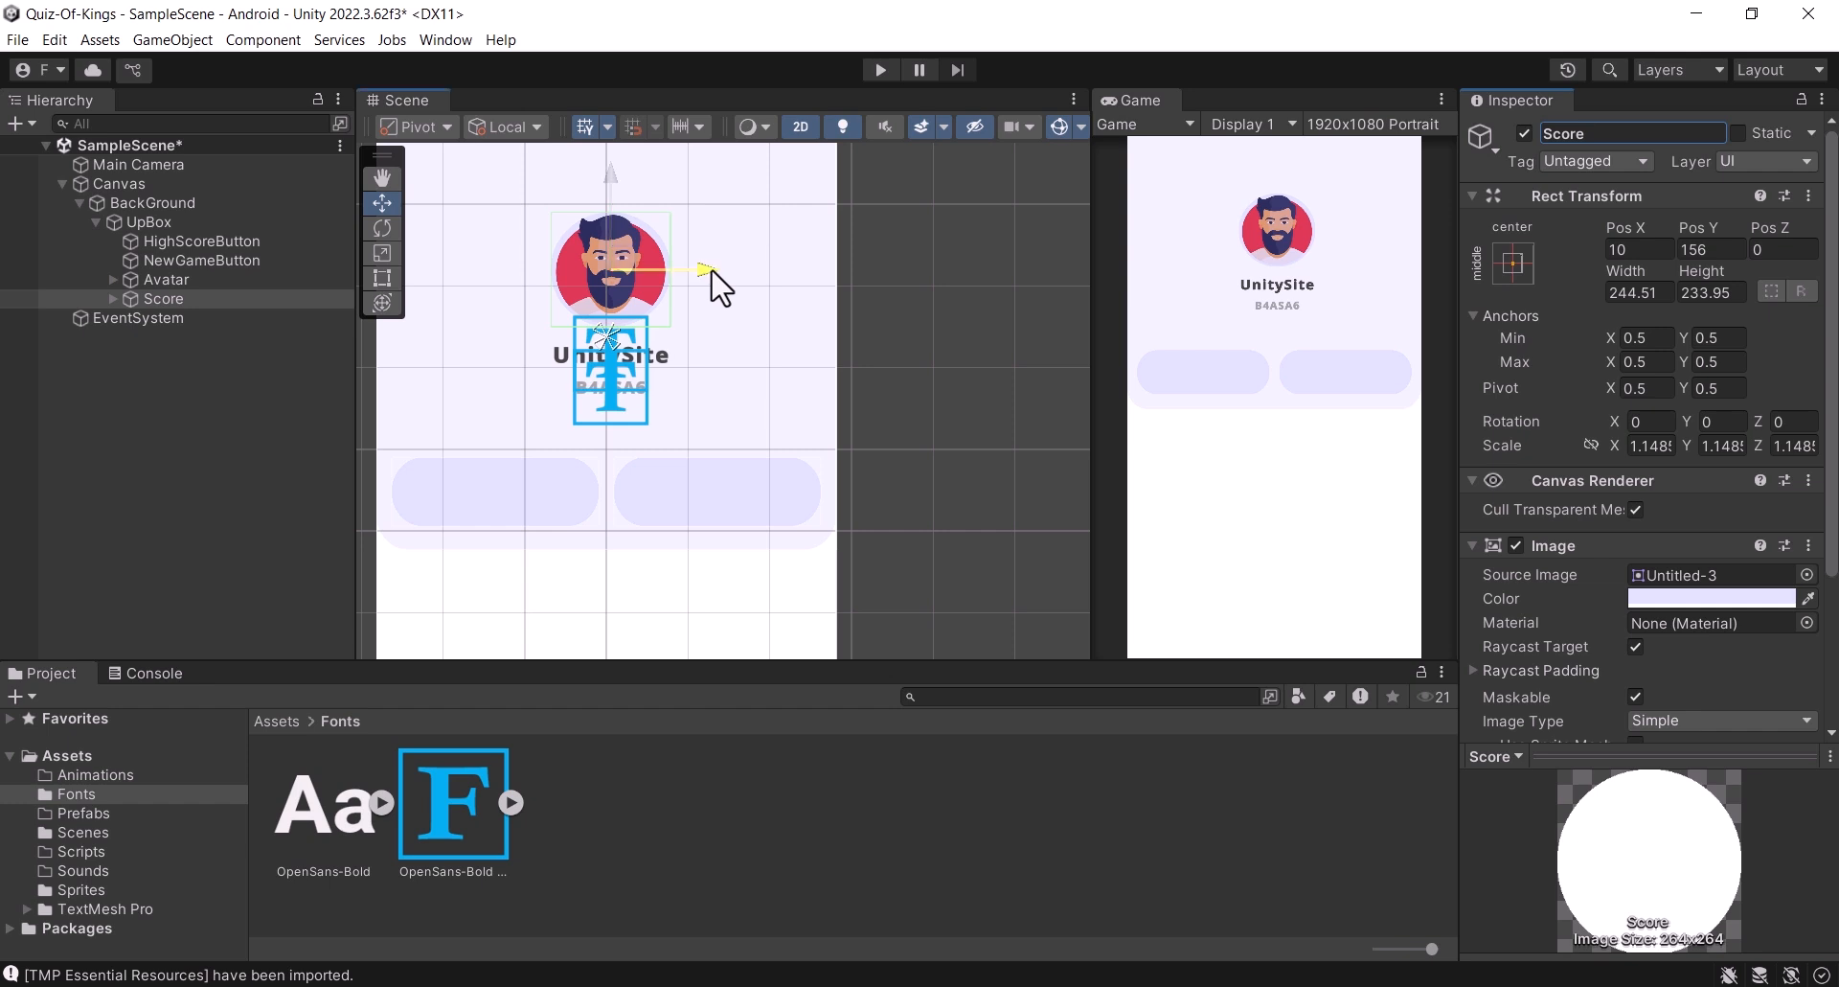
Step: Move the Score object horizontally to a Pos X of about 339 and scale it down uniformly to about 0.83
drag(713, 279, 851, 292)
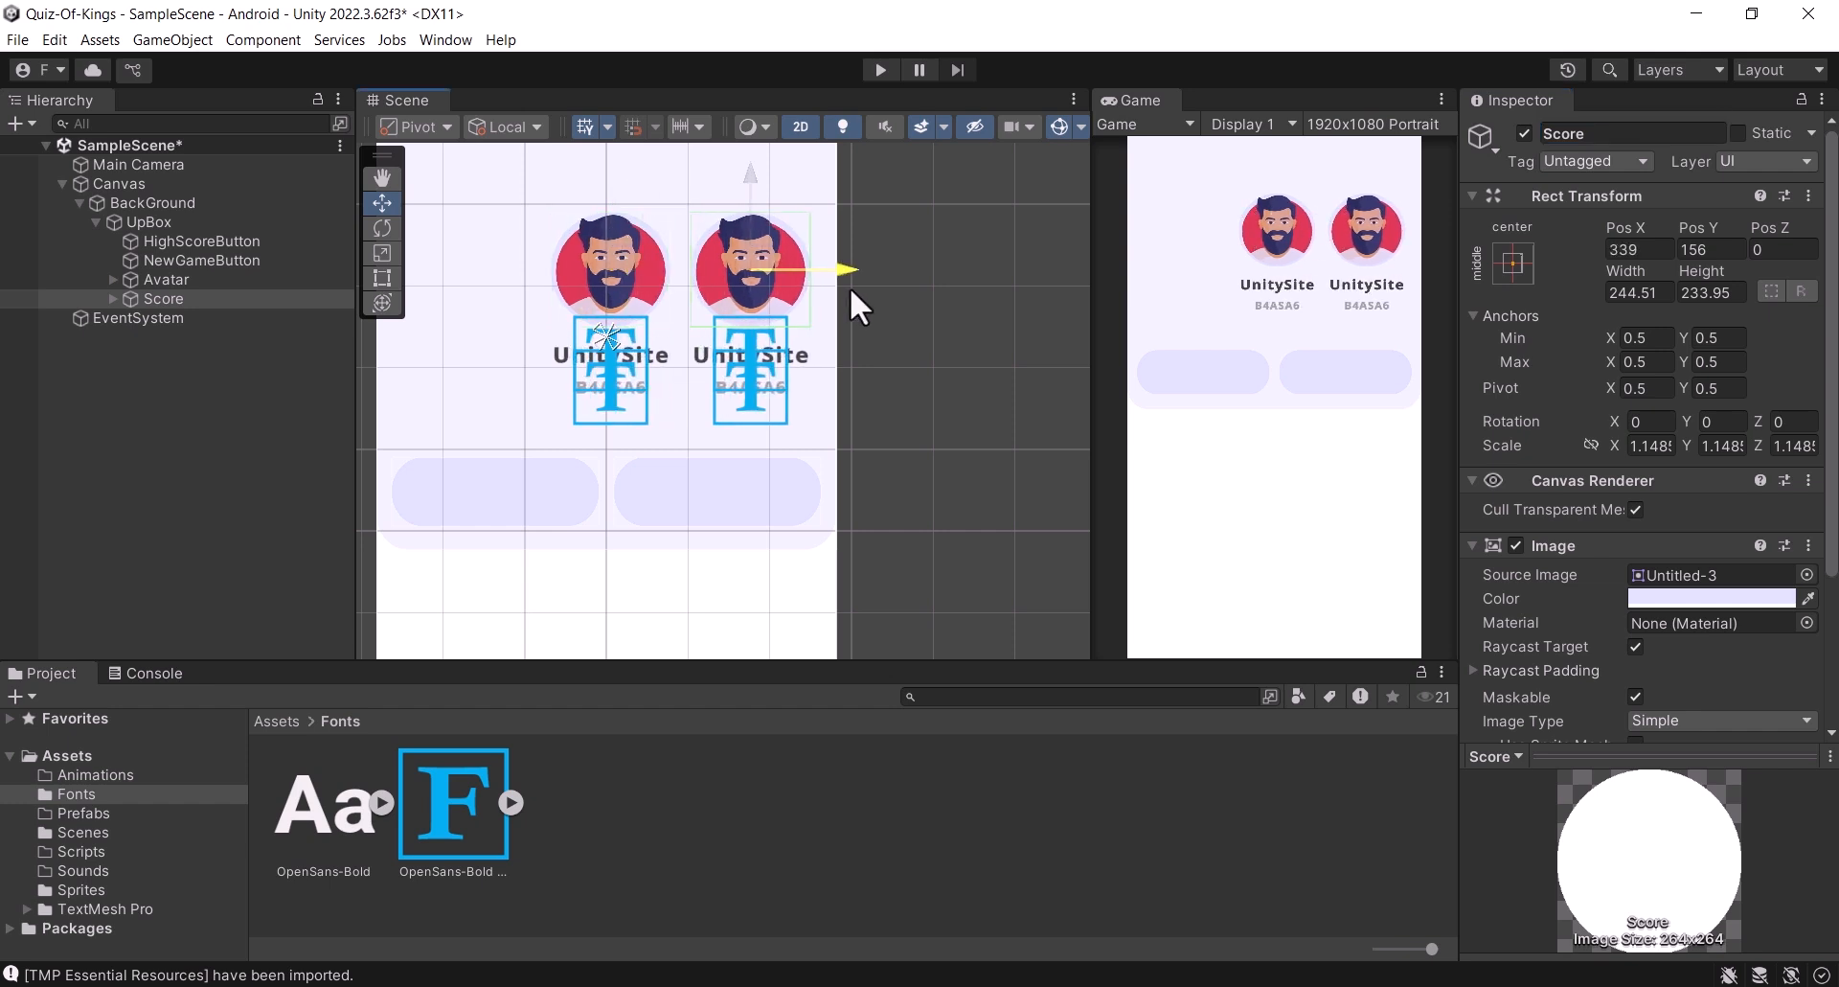
click(391, 254)
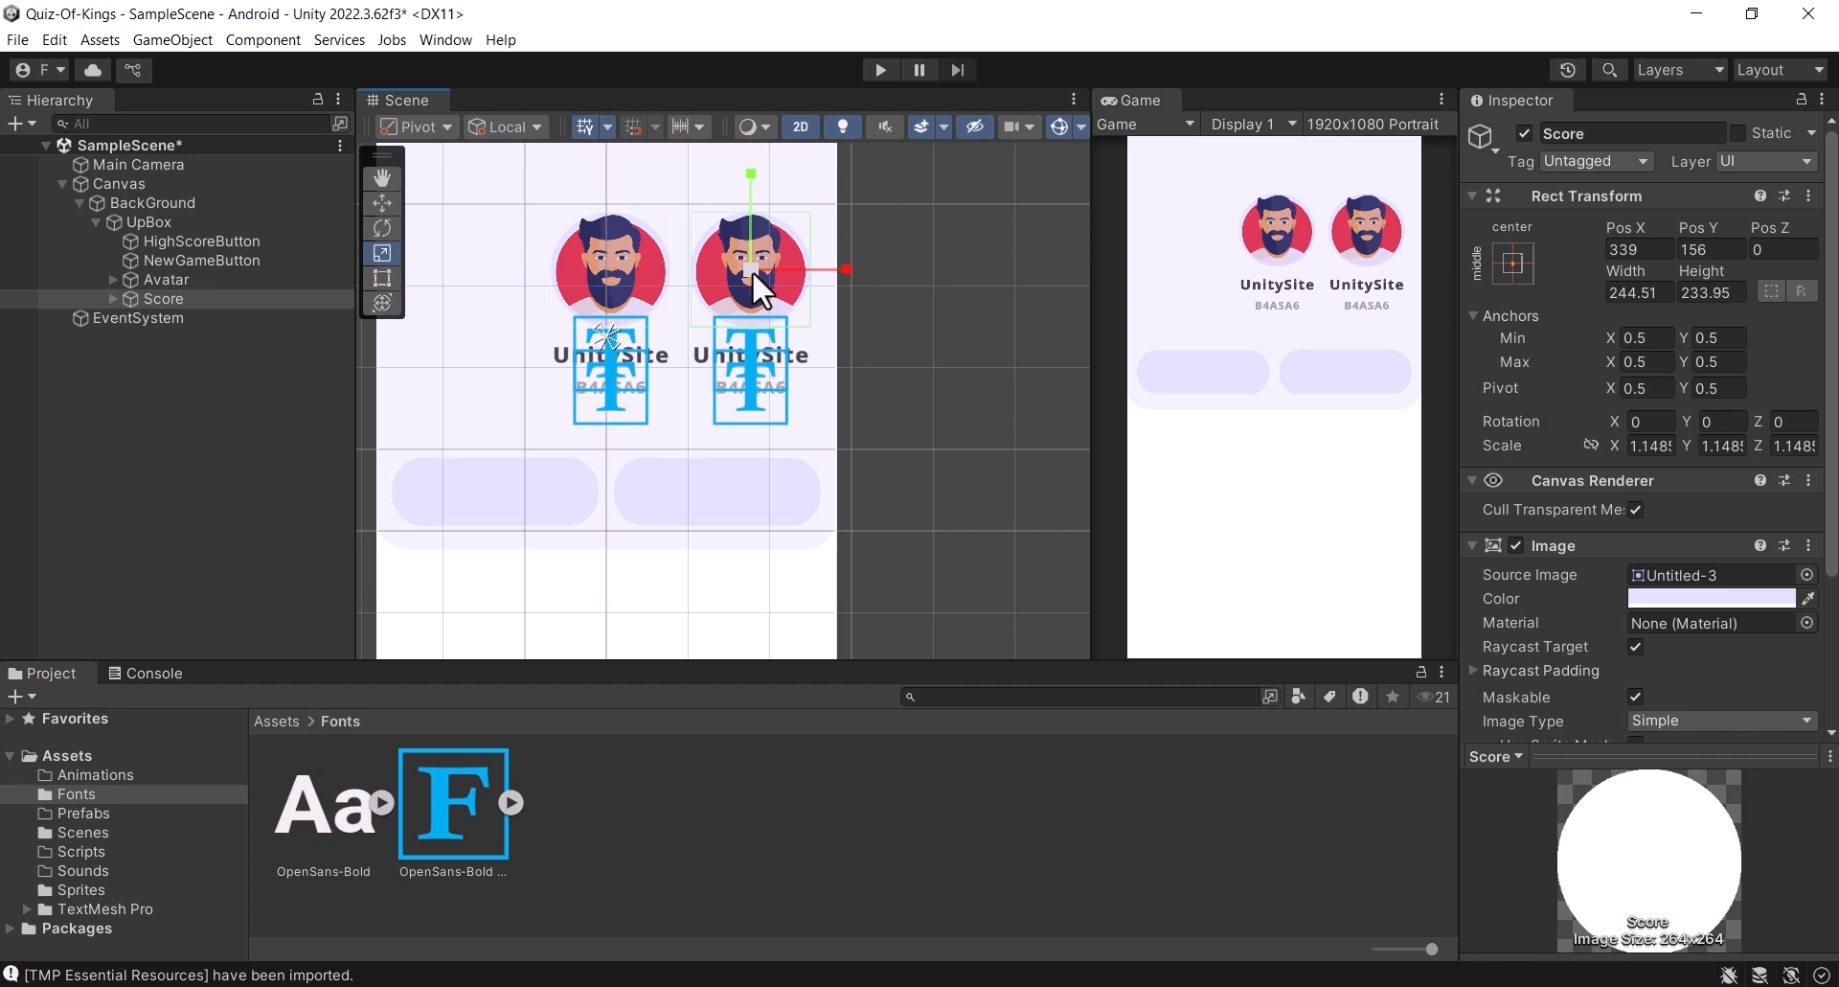
drag(751, 270, 733, 284)
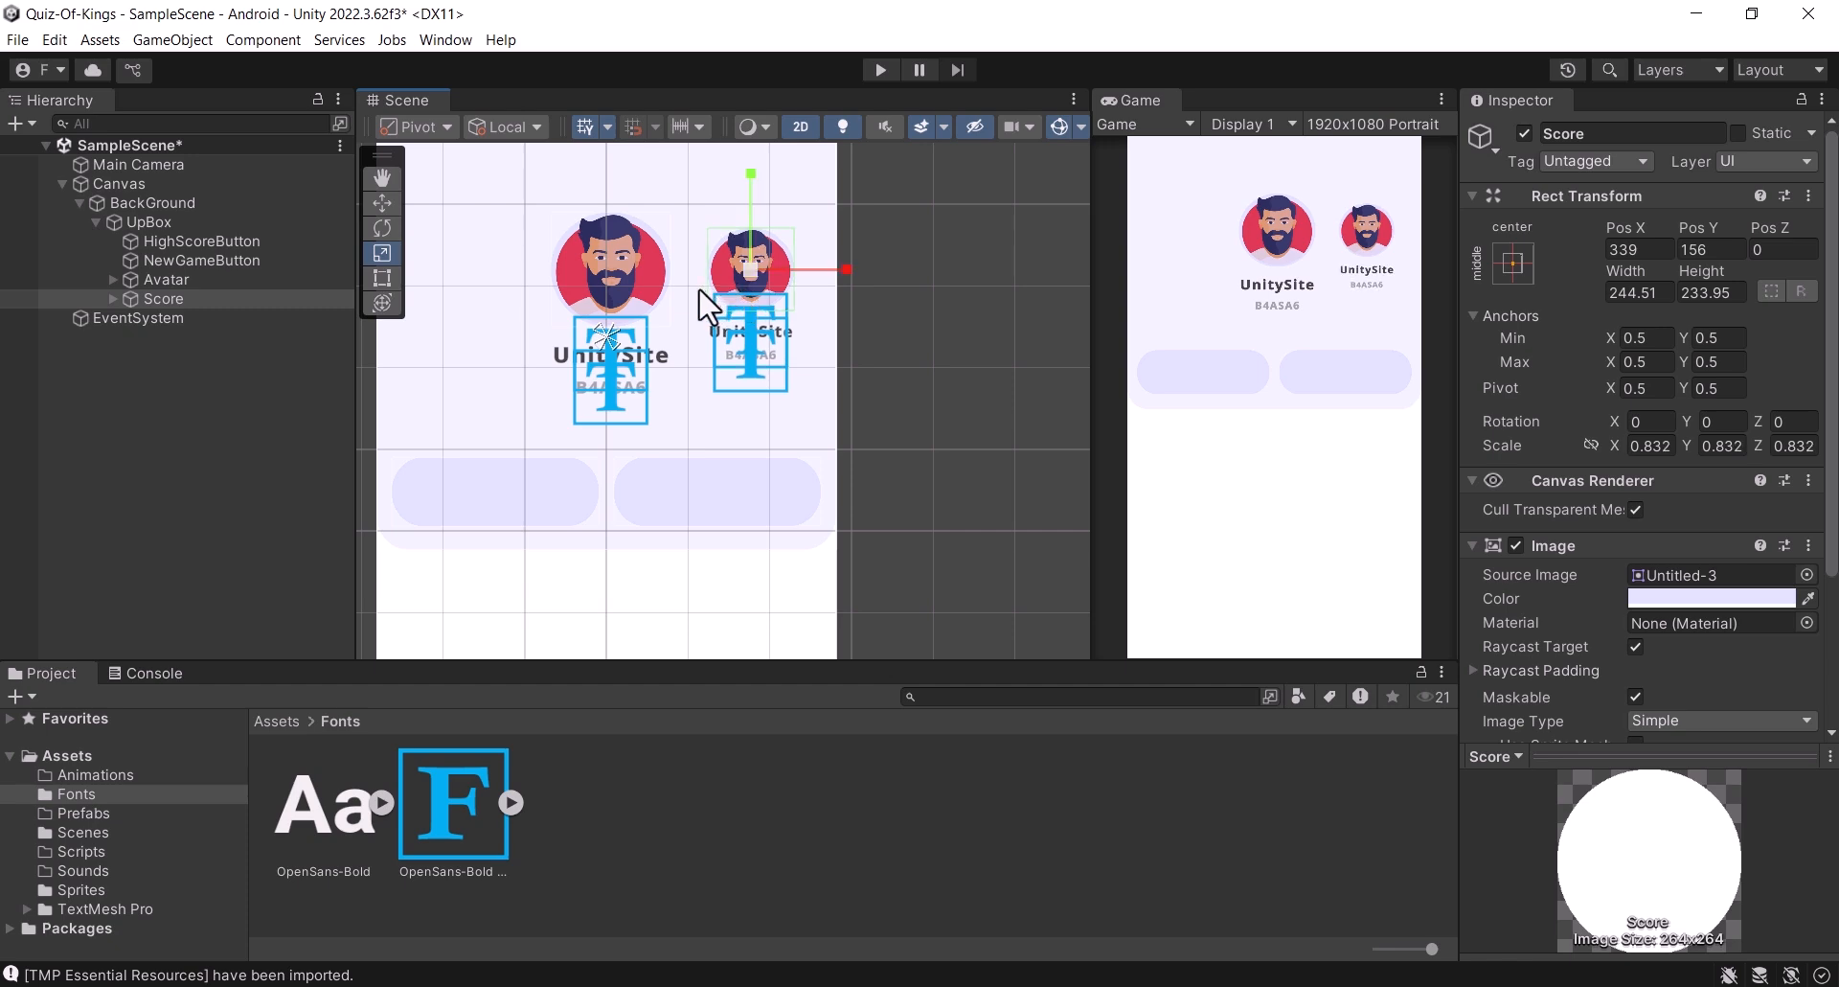
Step: Assign the podium sprite to the Icon under Score and scale the icon down uniformly to about 0.66
scroll(698, 304, up, 2)
scroll(797, 341, up, 3)
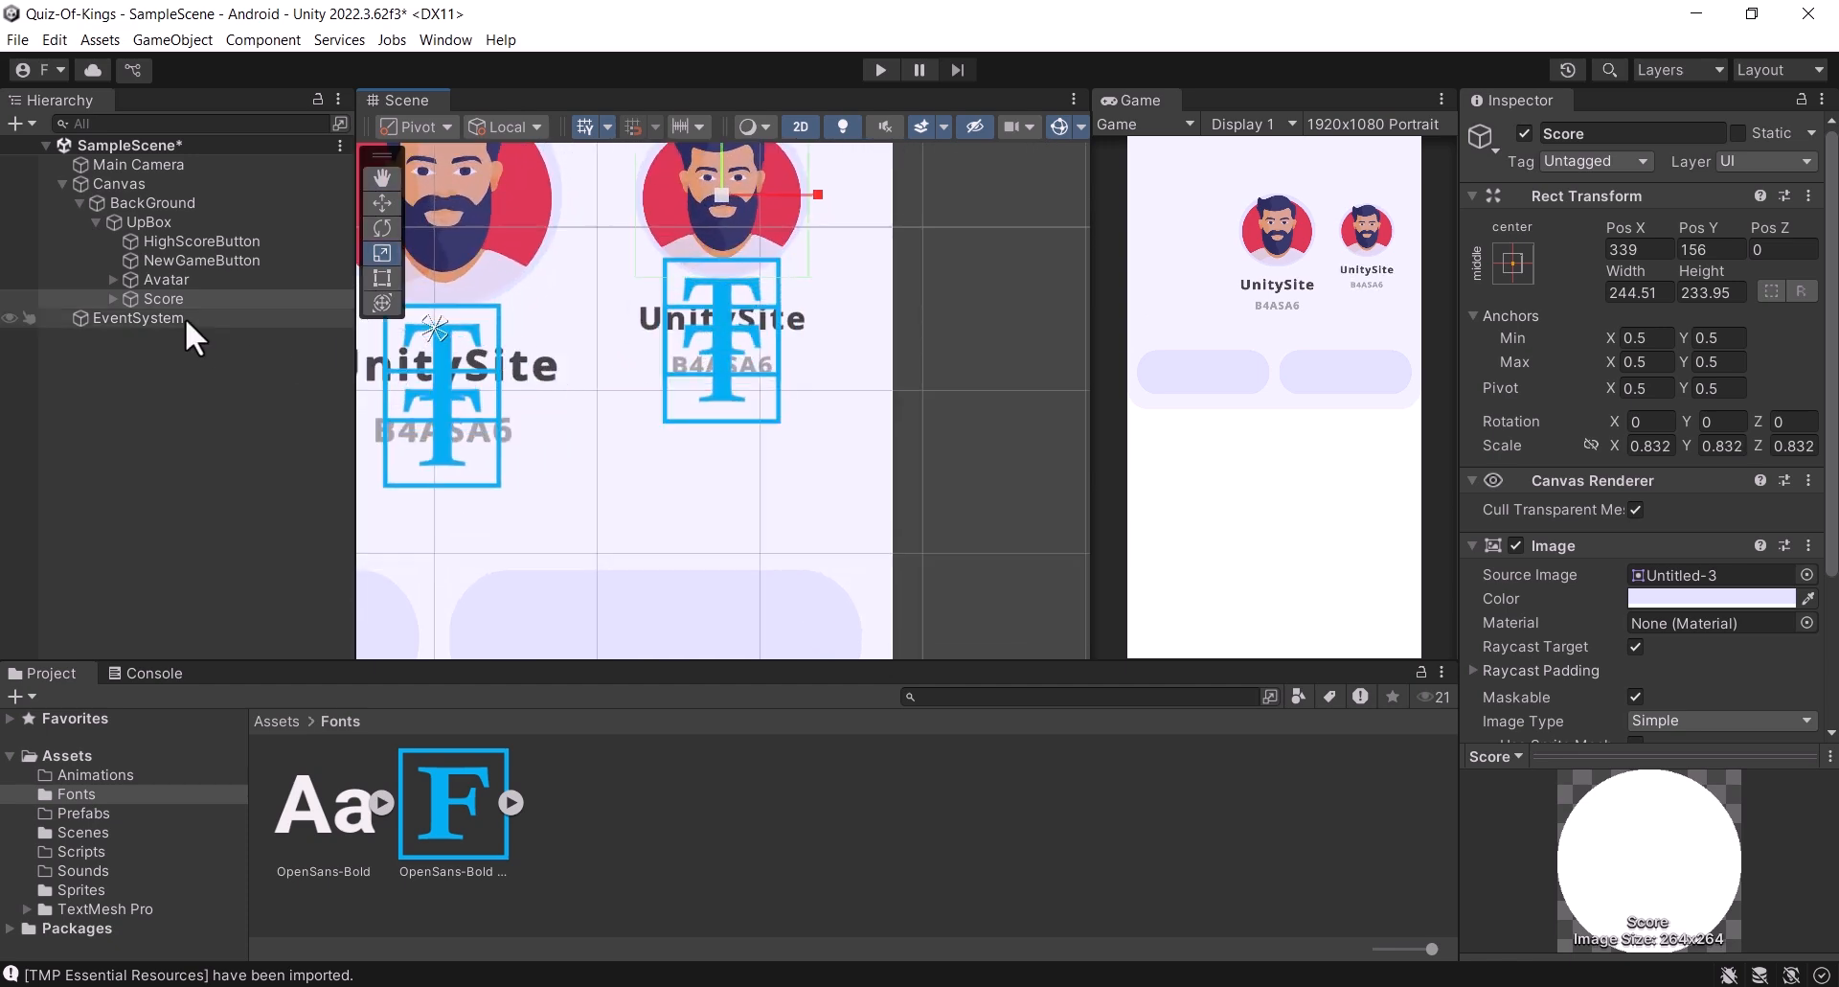
click(114, 298)
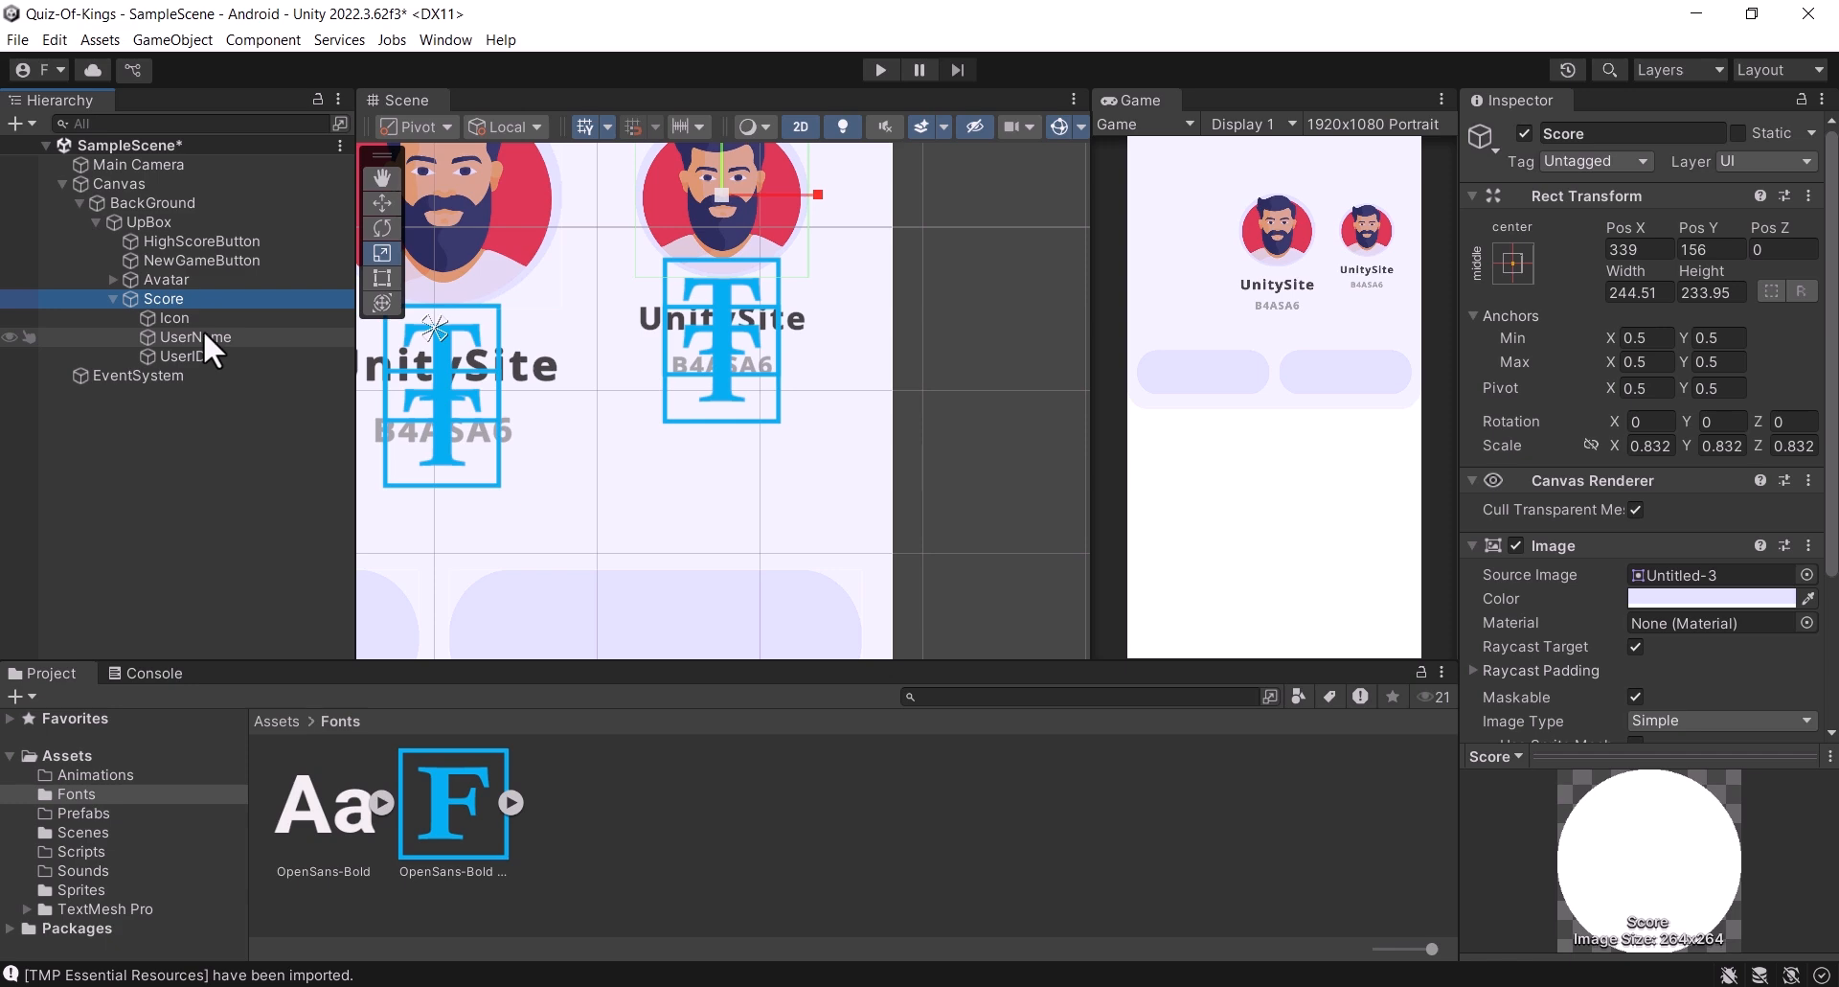
click(203, 321)
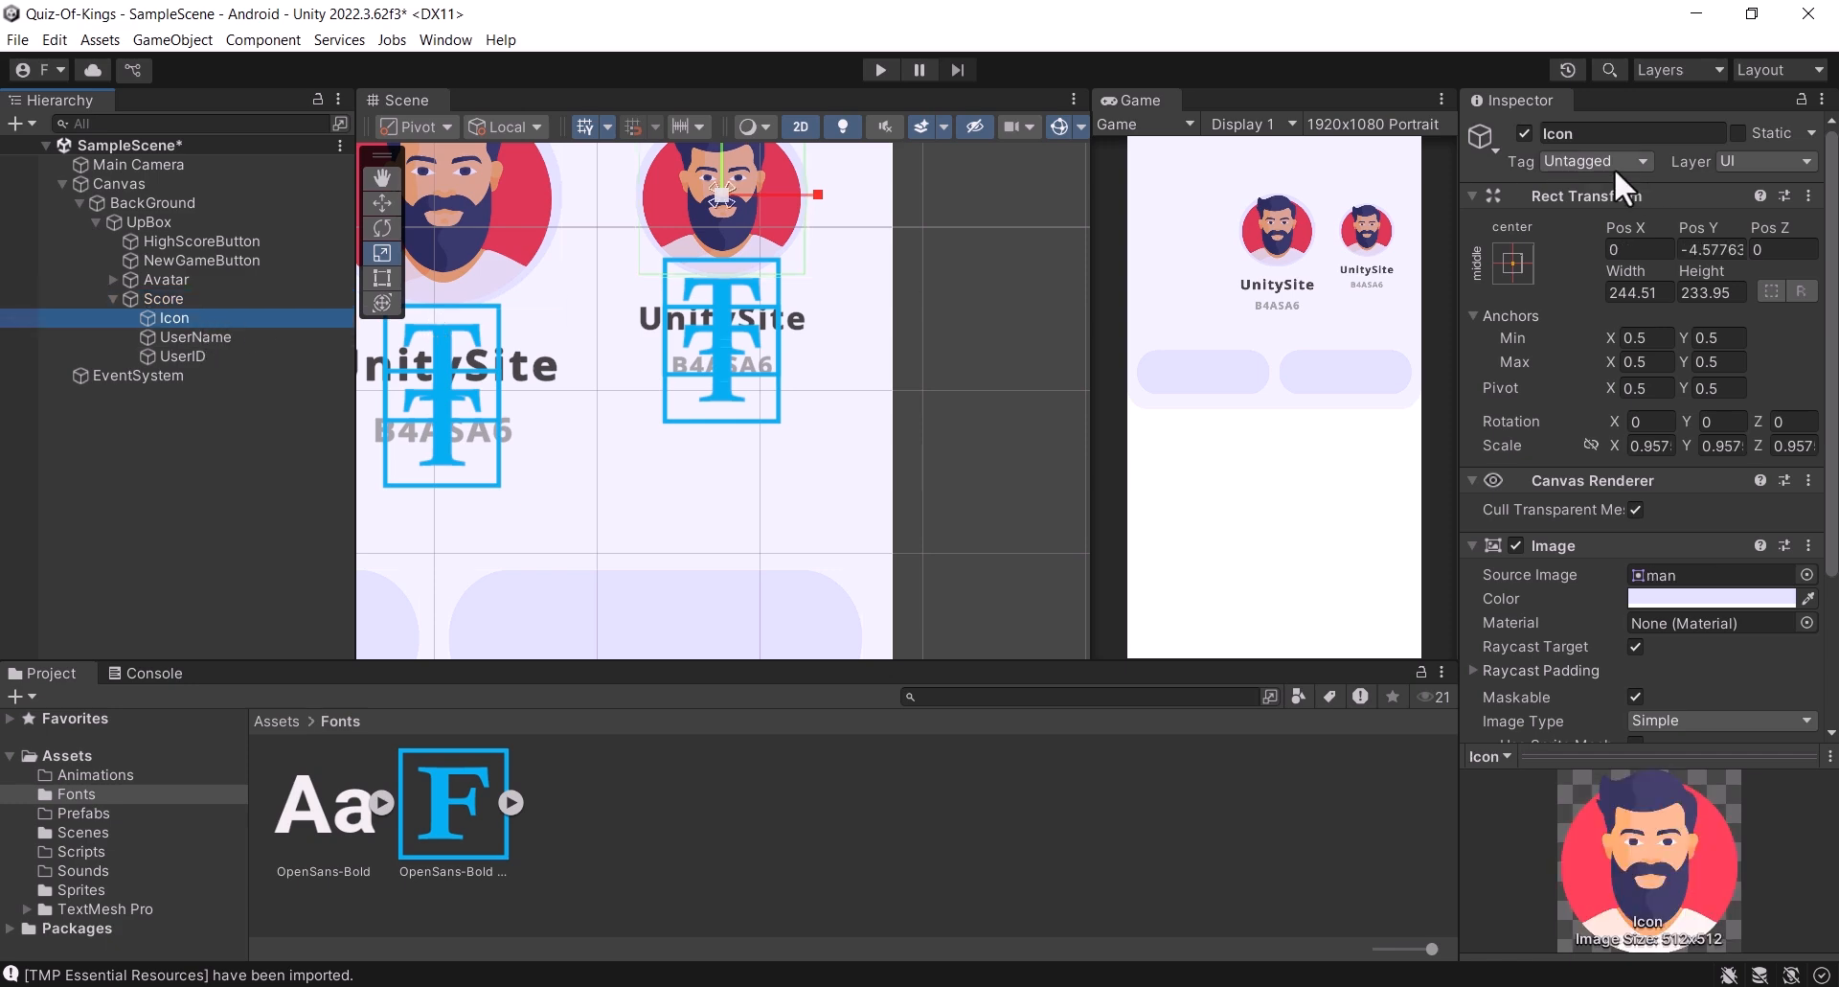
click(1803, 575)
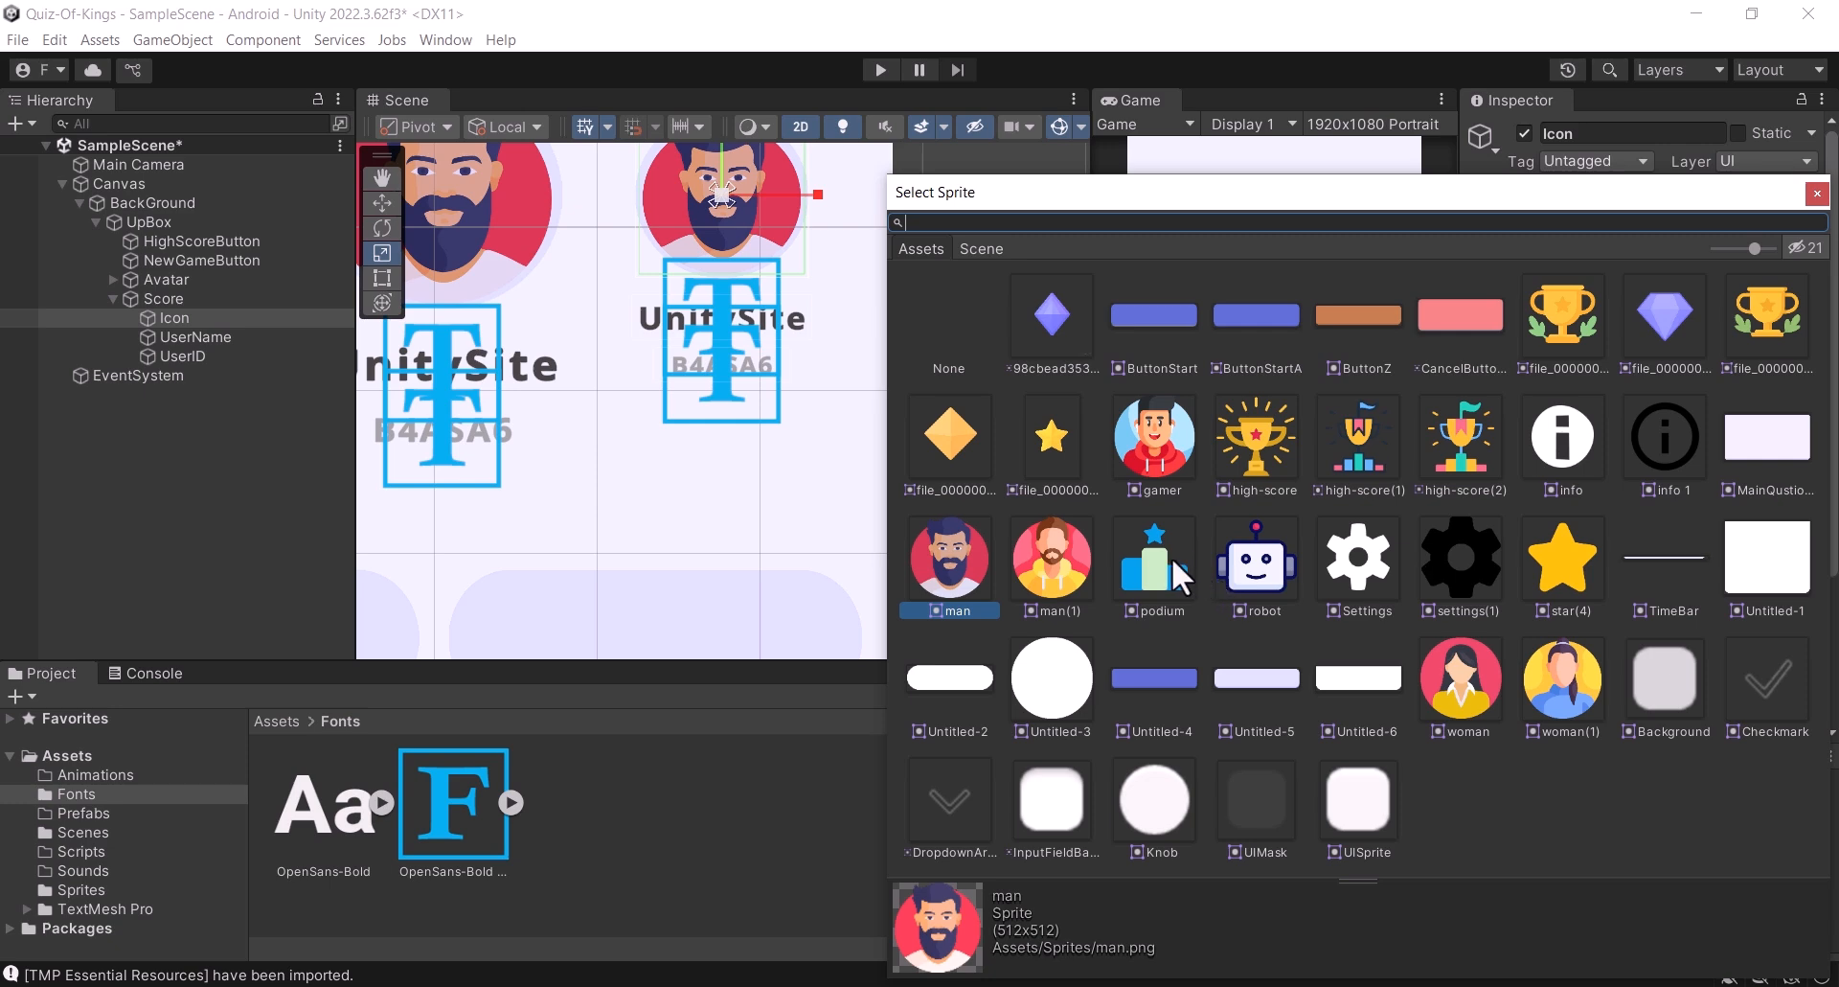
click(1171, 557)
click(1817, 193)
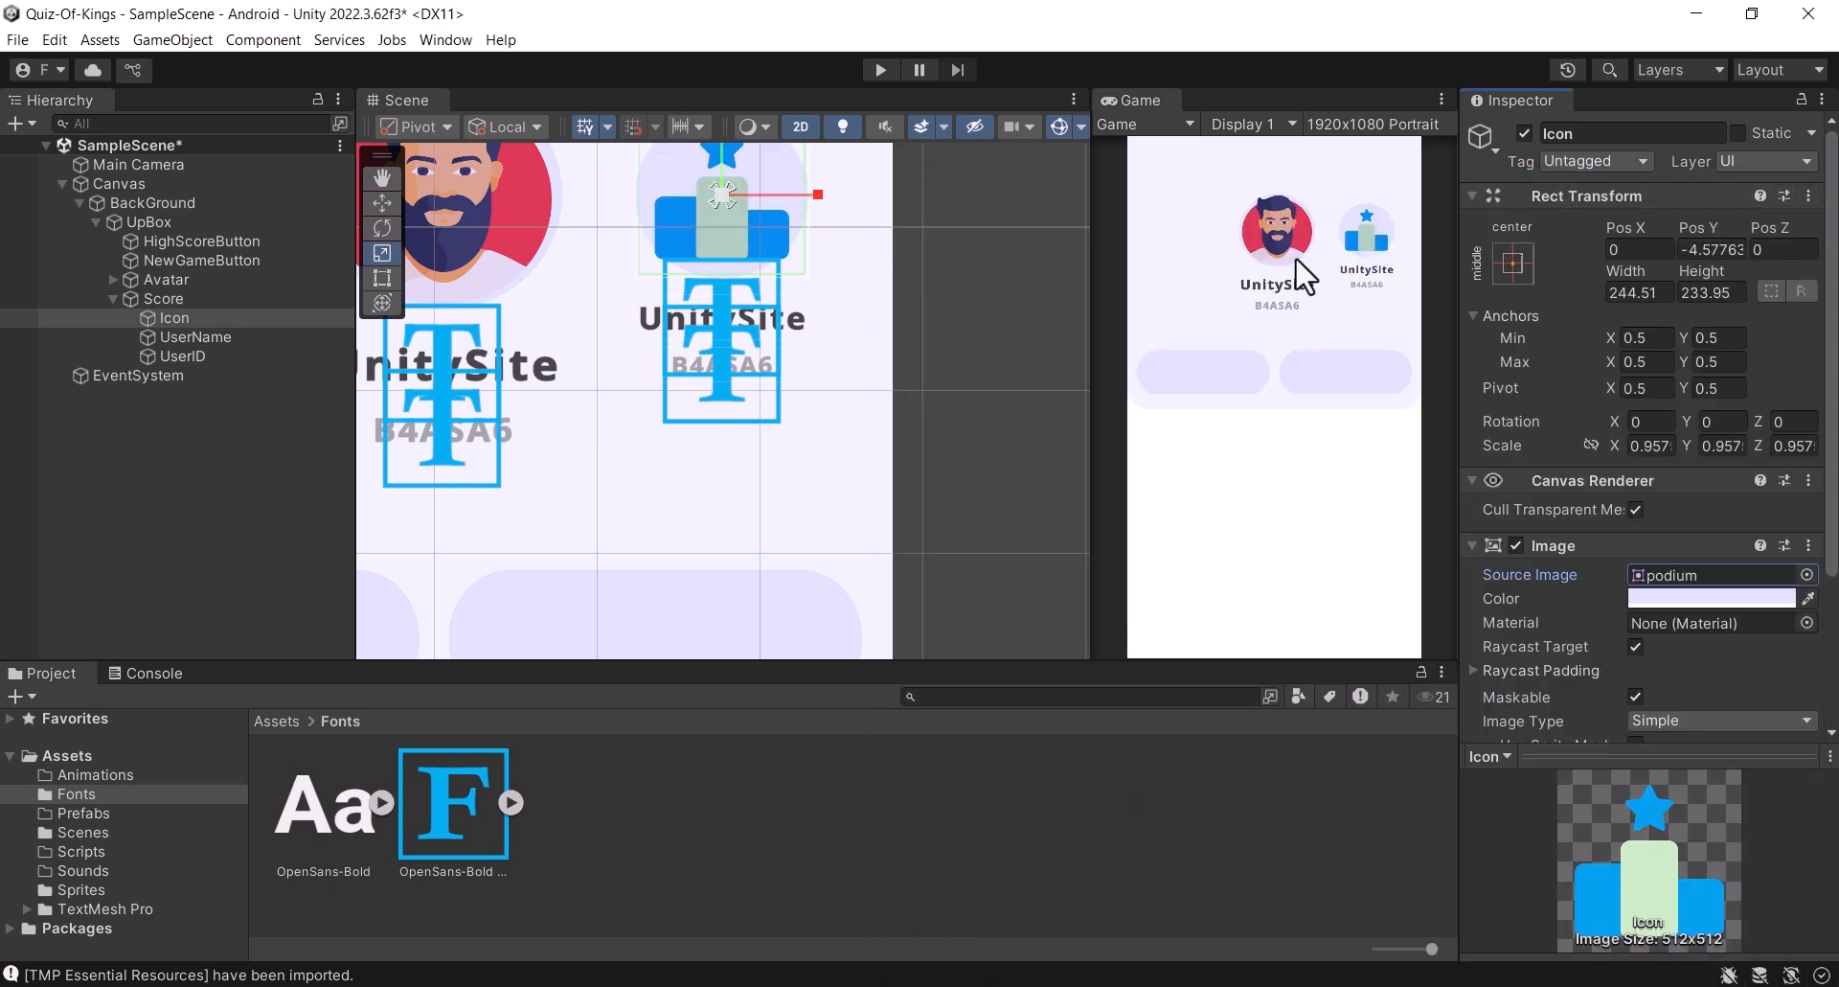
drag(720, 195, 716, 232)
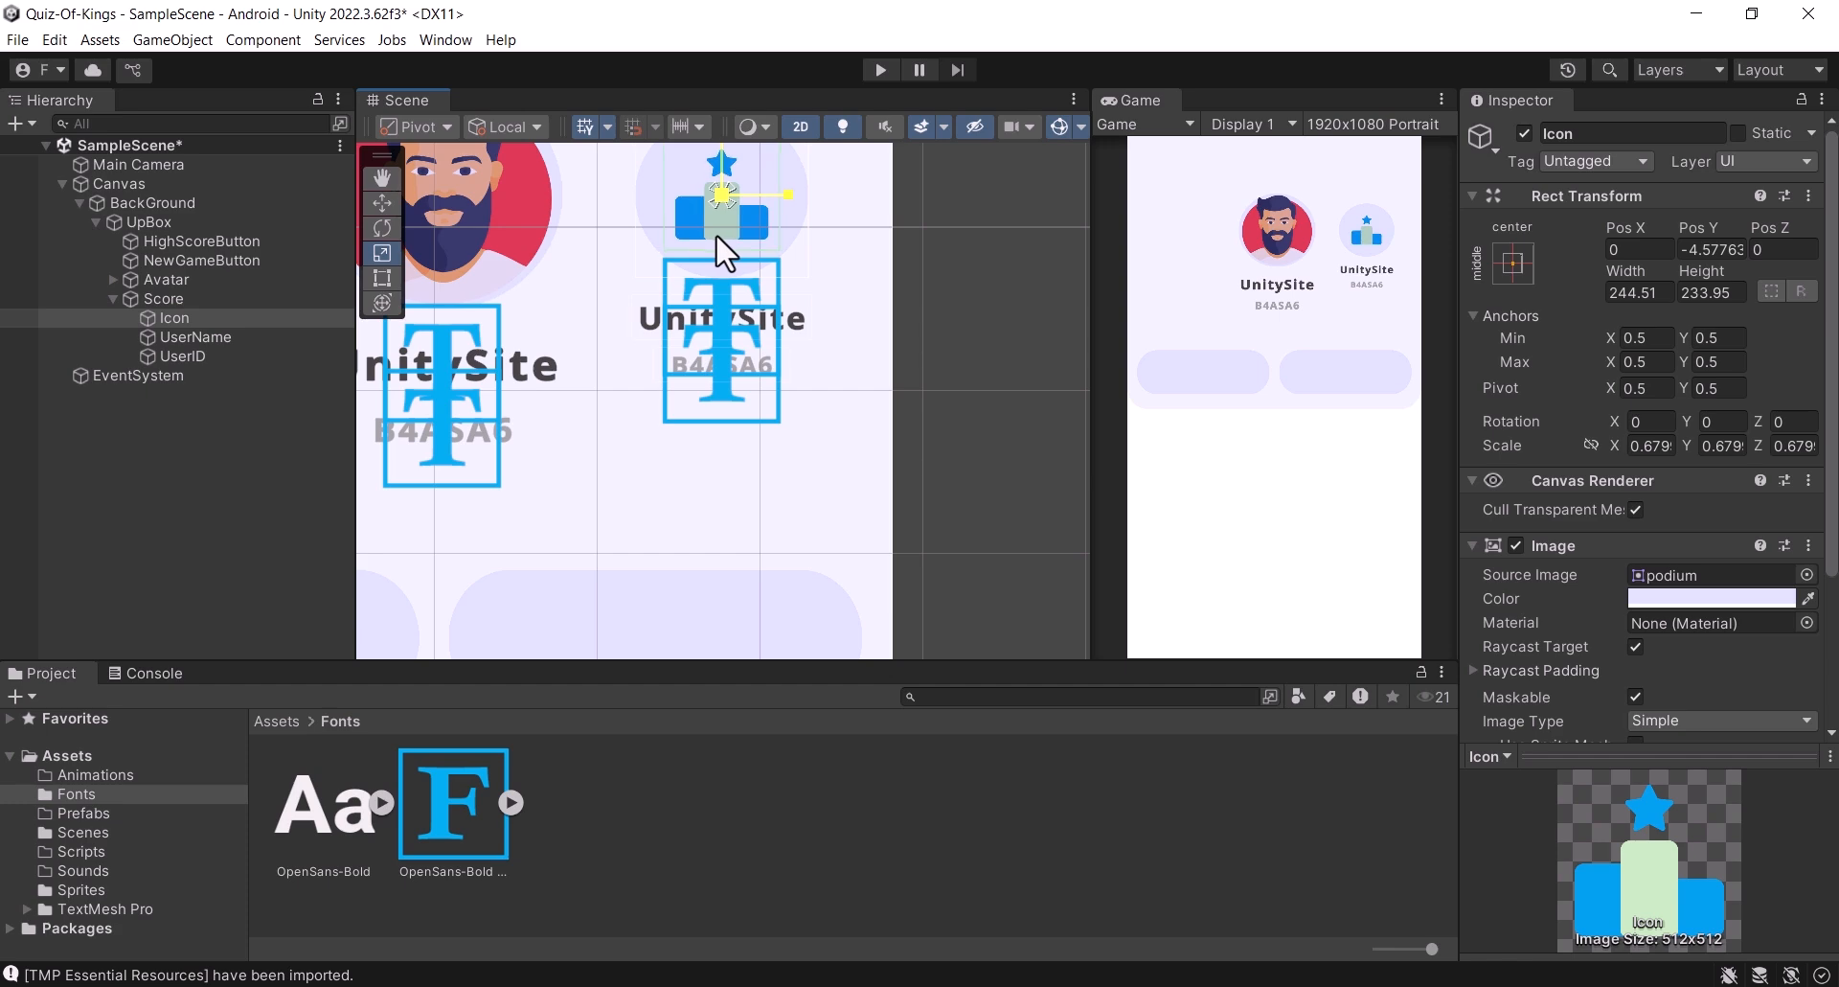
Step: Rename the UserName text under Score to ScoreText and change its text content to Score
click(245, 338)
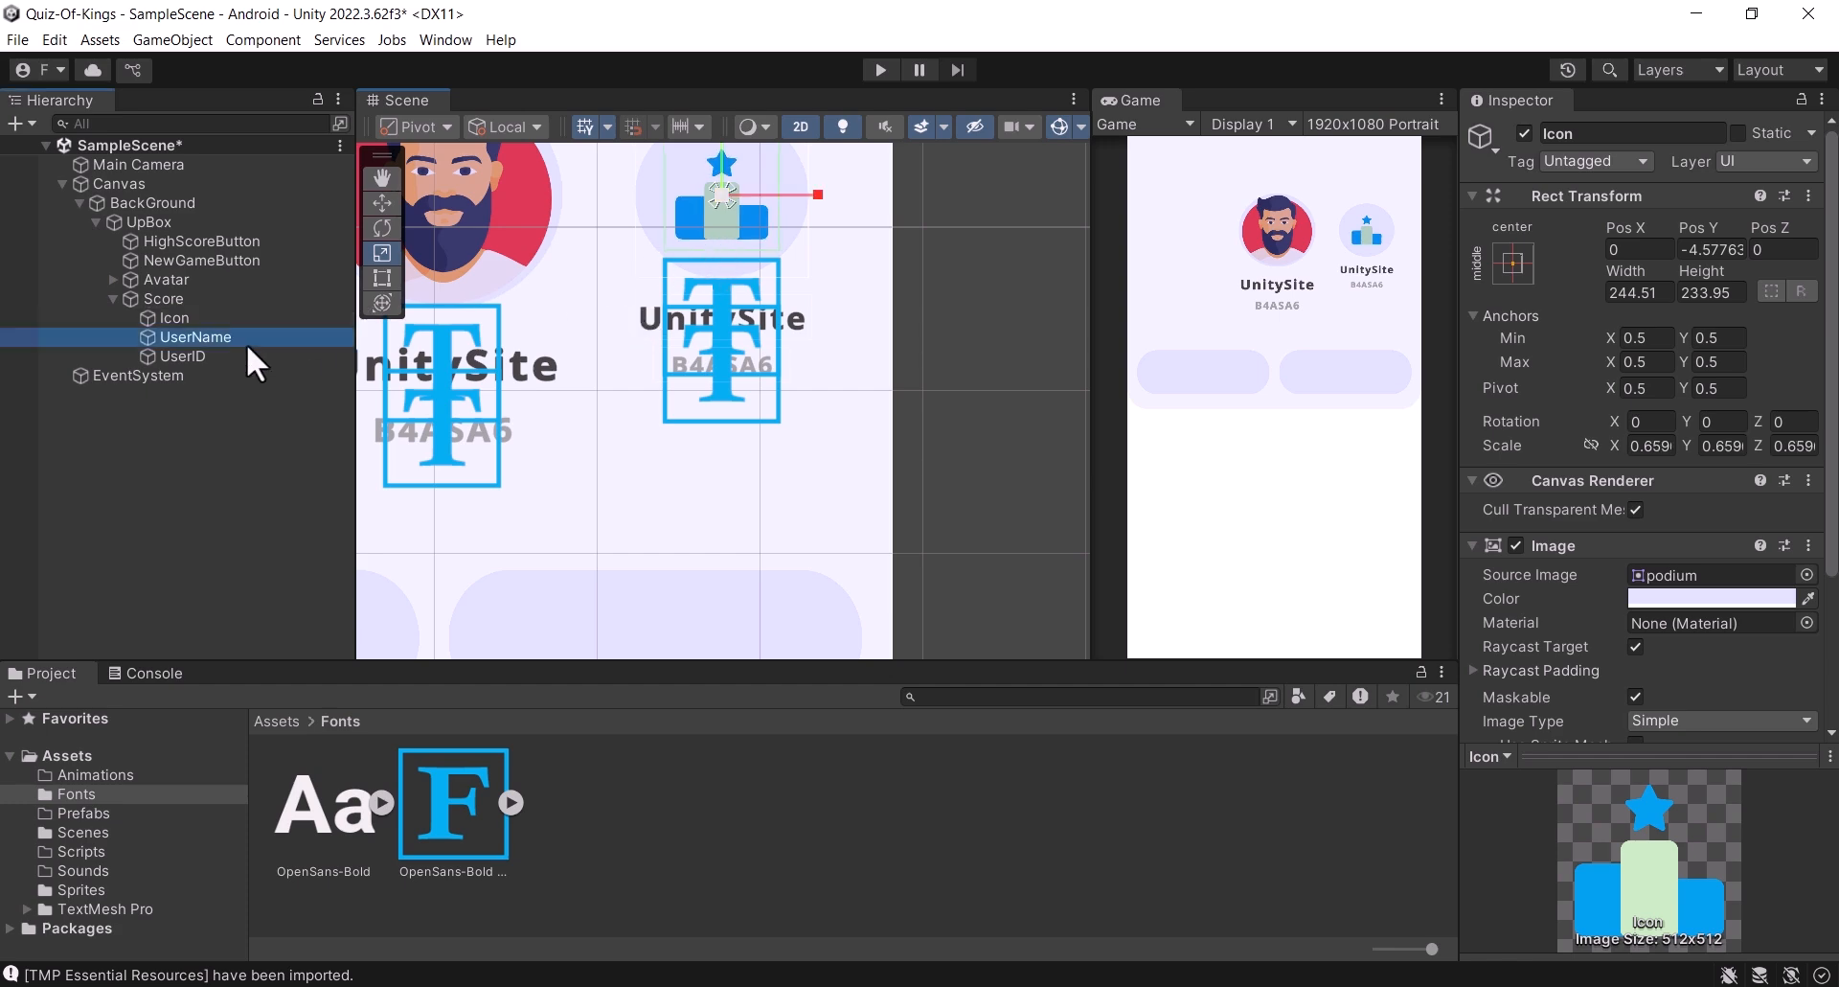
click(257, 342)
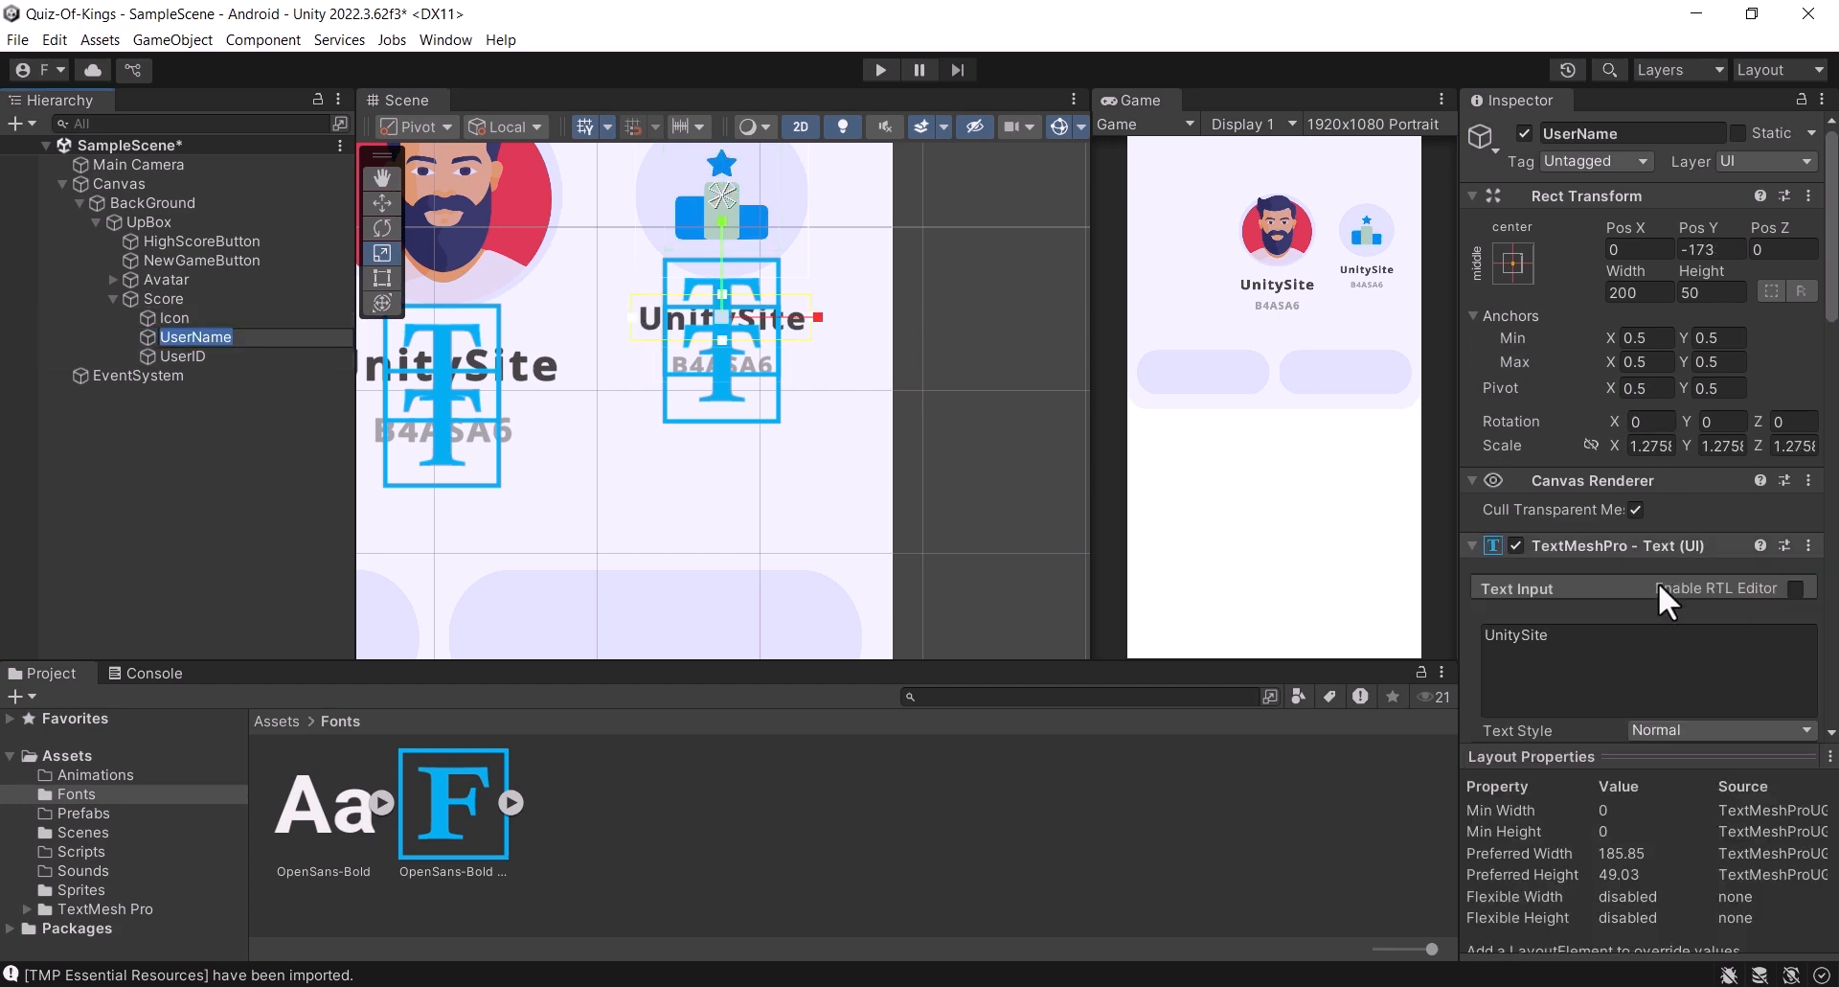
click(1644, 134)
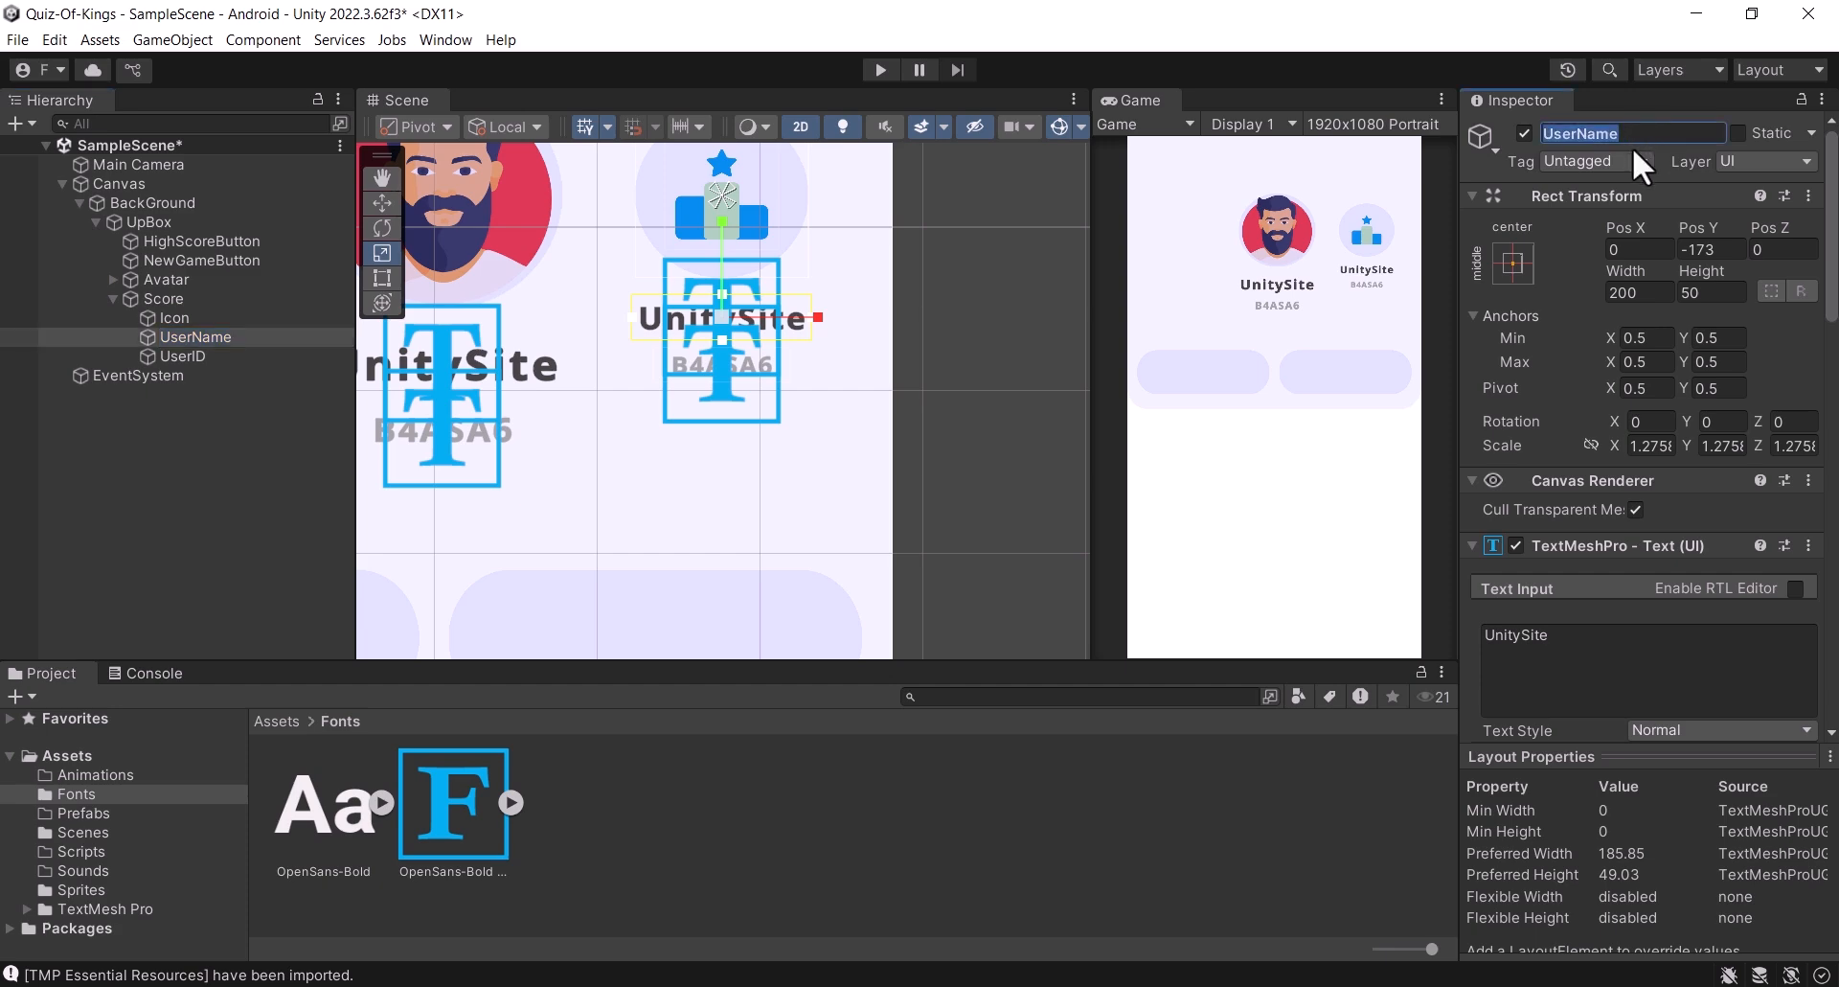
text(ScoreText)
key(Return)
click(1628, 648)
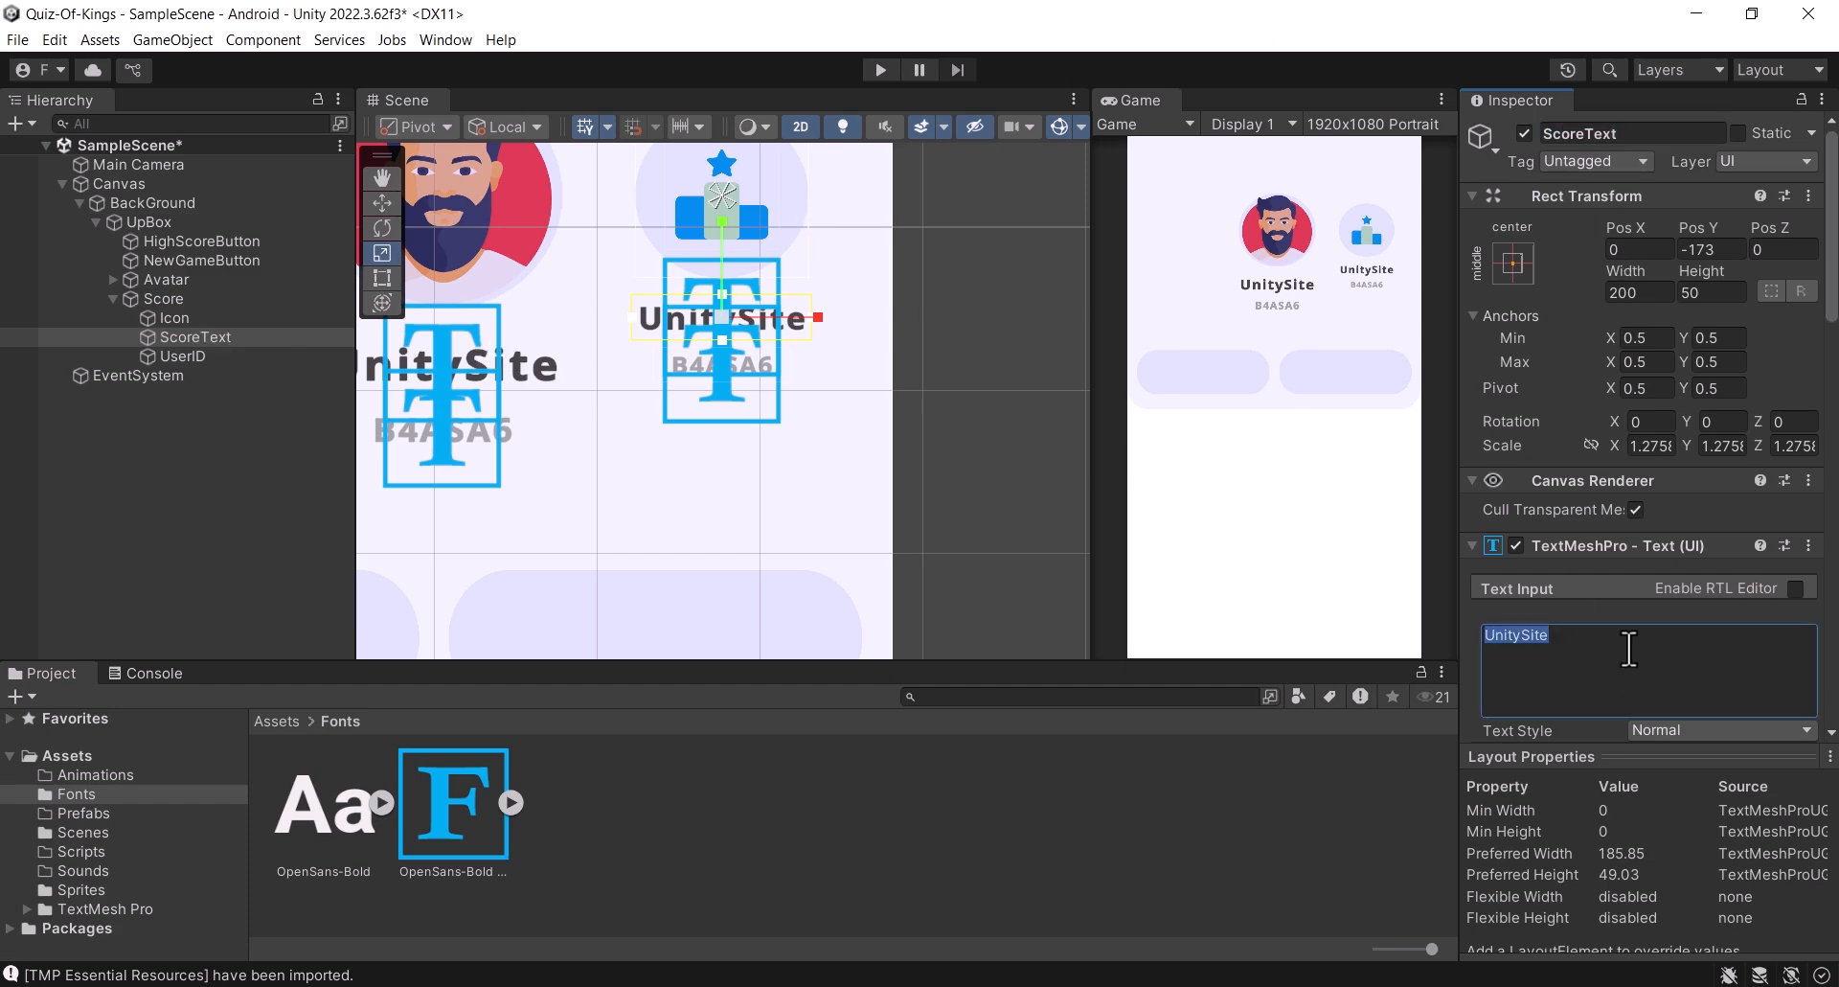
text(Score)
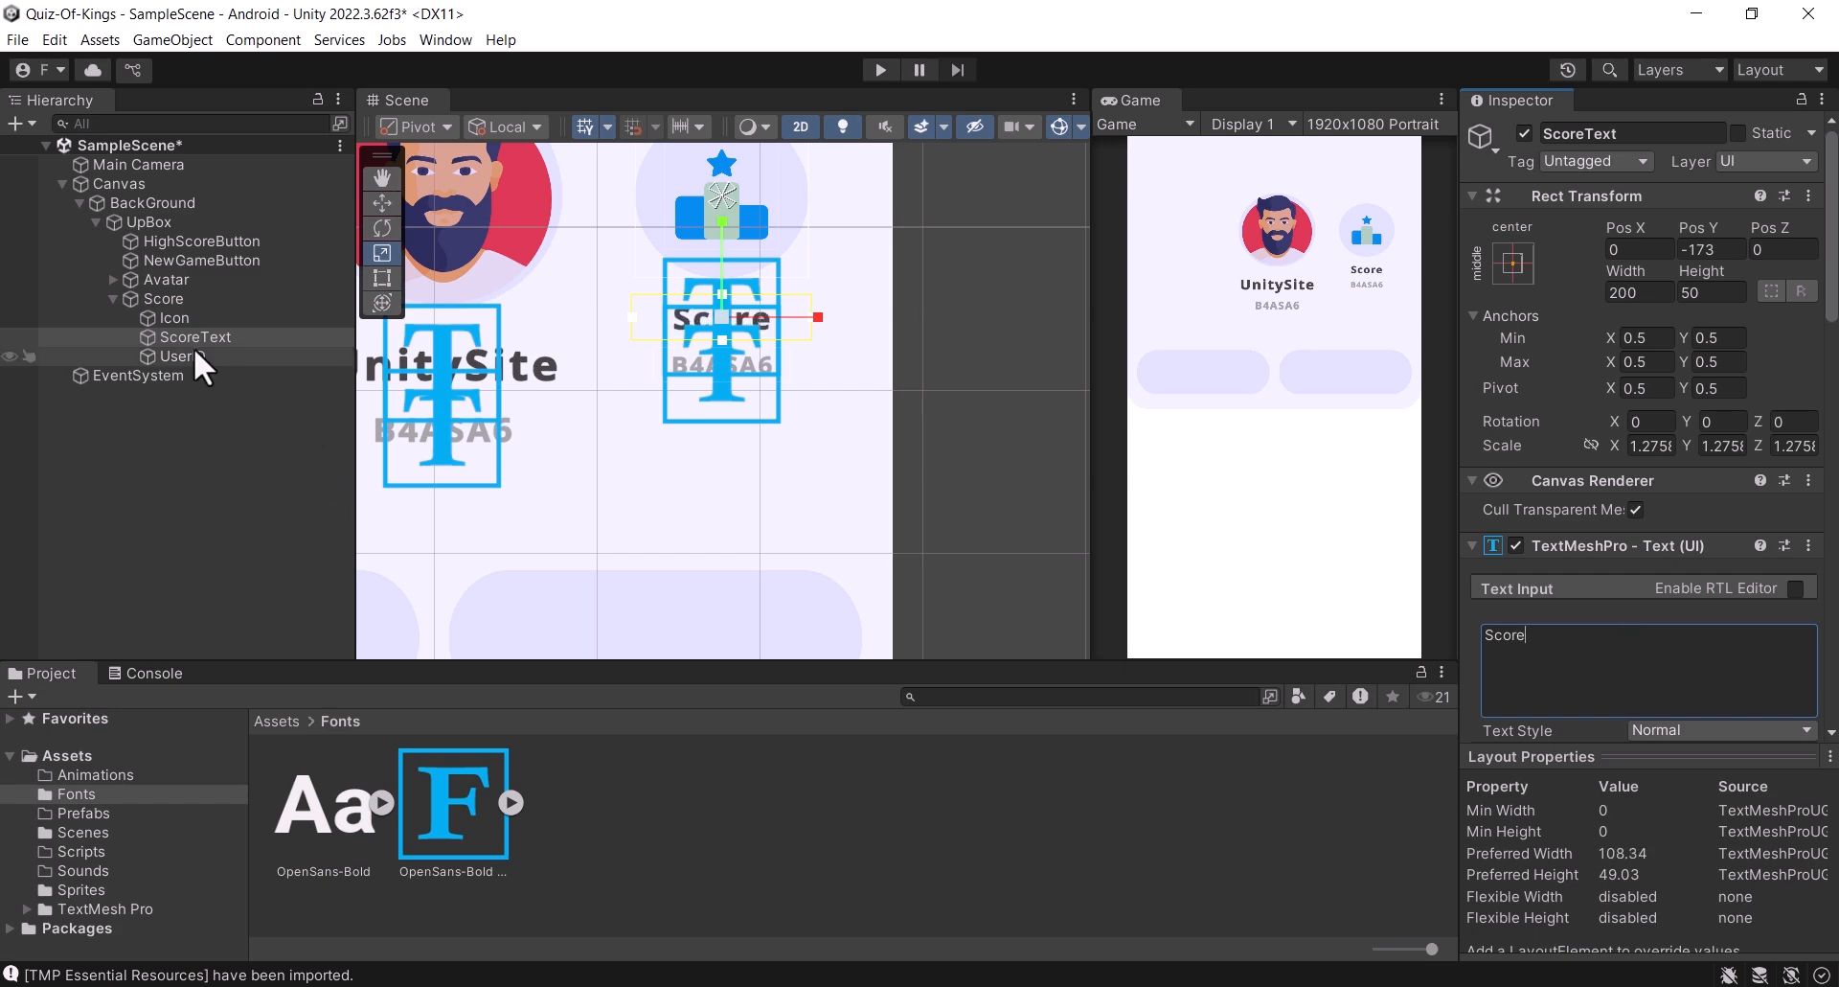
Step: Replace the text content of the UserID object under Score with 43564
click(192, 352)
click(1618, 633)
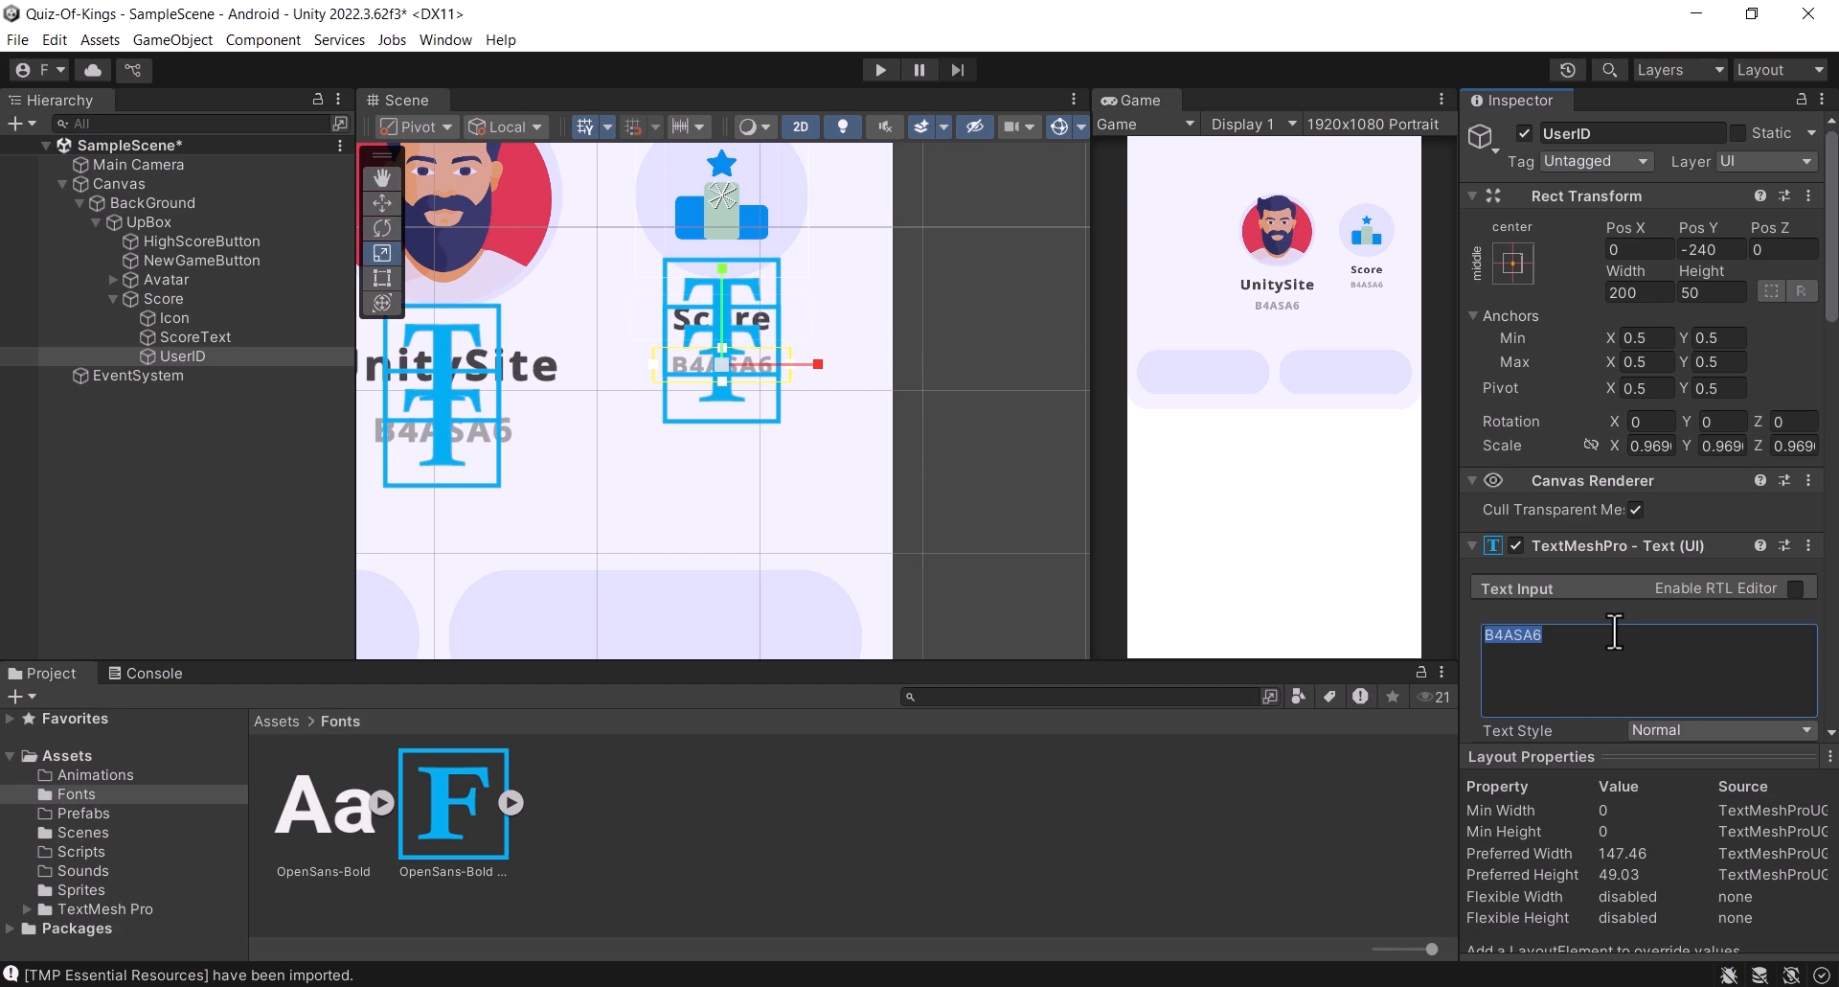
text(43)
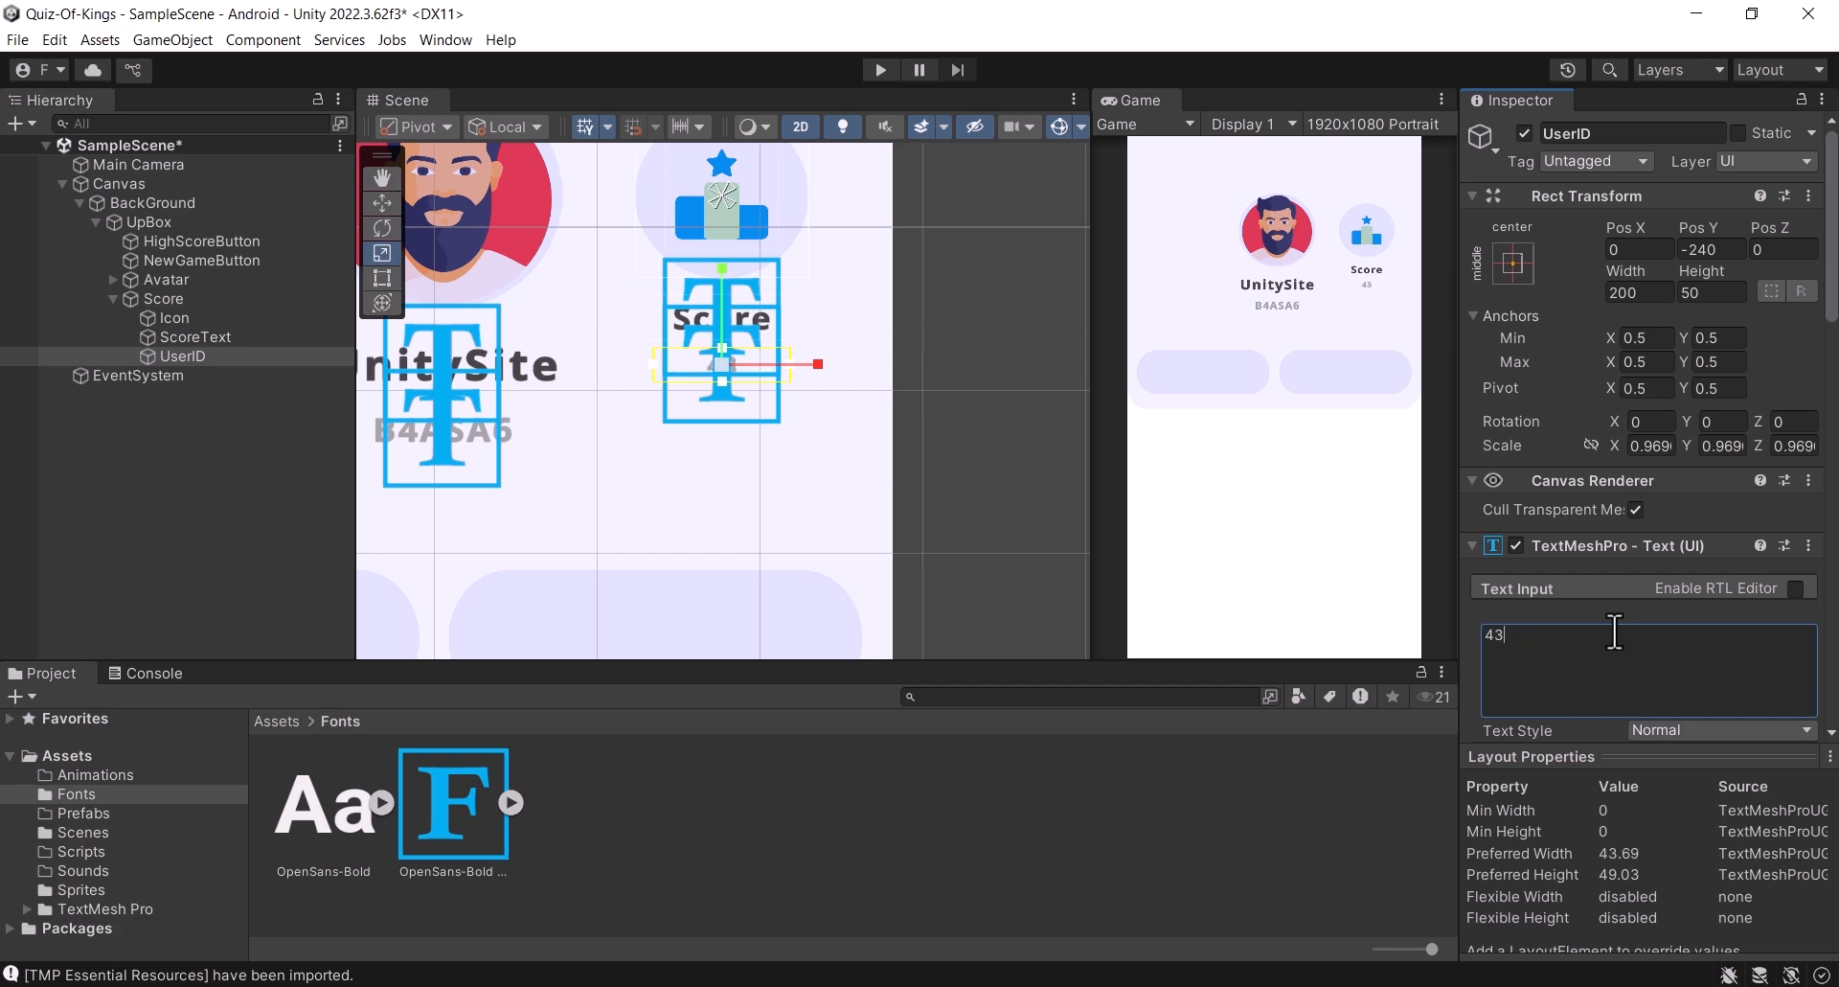
text(564)
Step: Set the ScoreText vertex color to grey A3A3A3 by sampling the avatar's user ID label in the Game view
click(266, 340)
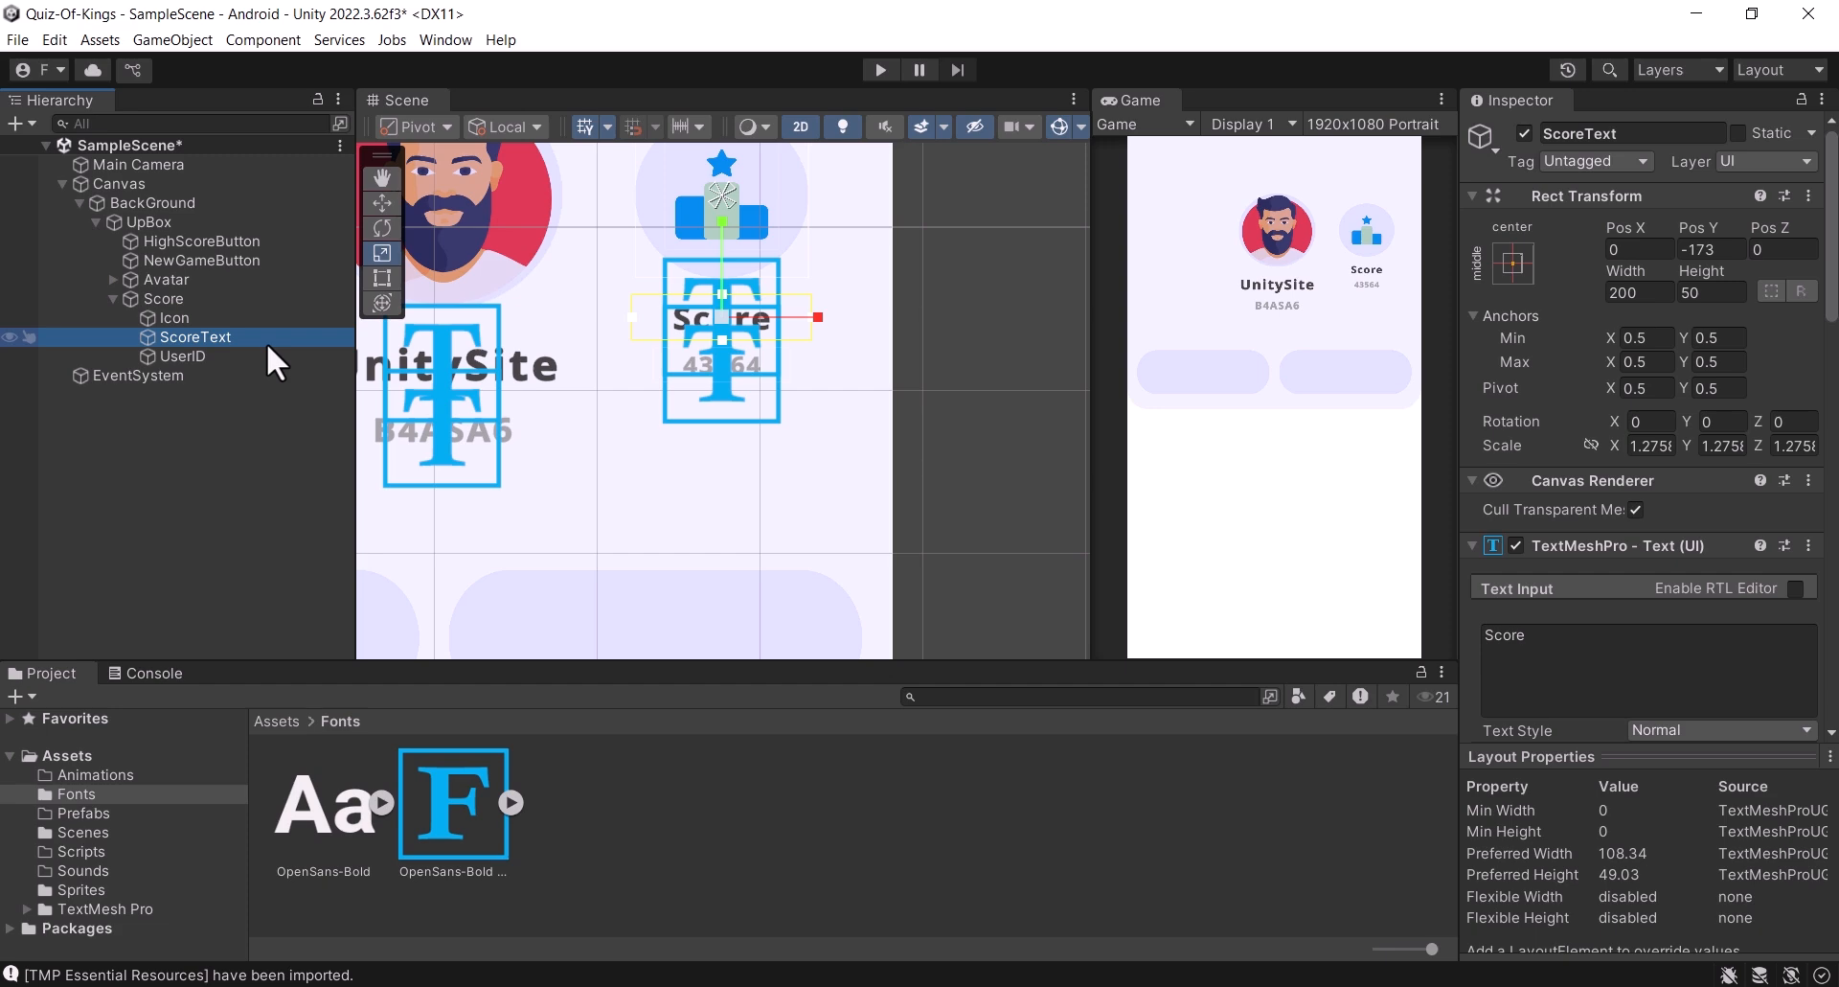
scroll(1672, 575, down, 4)
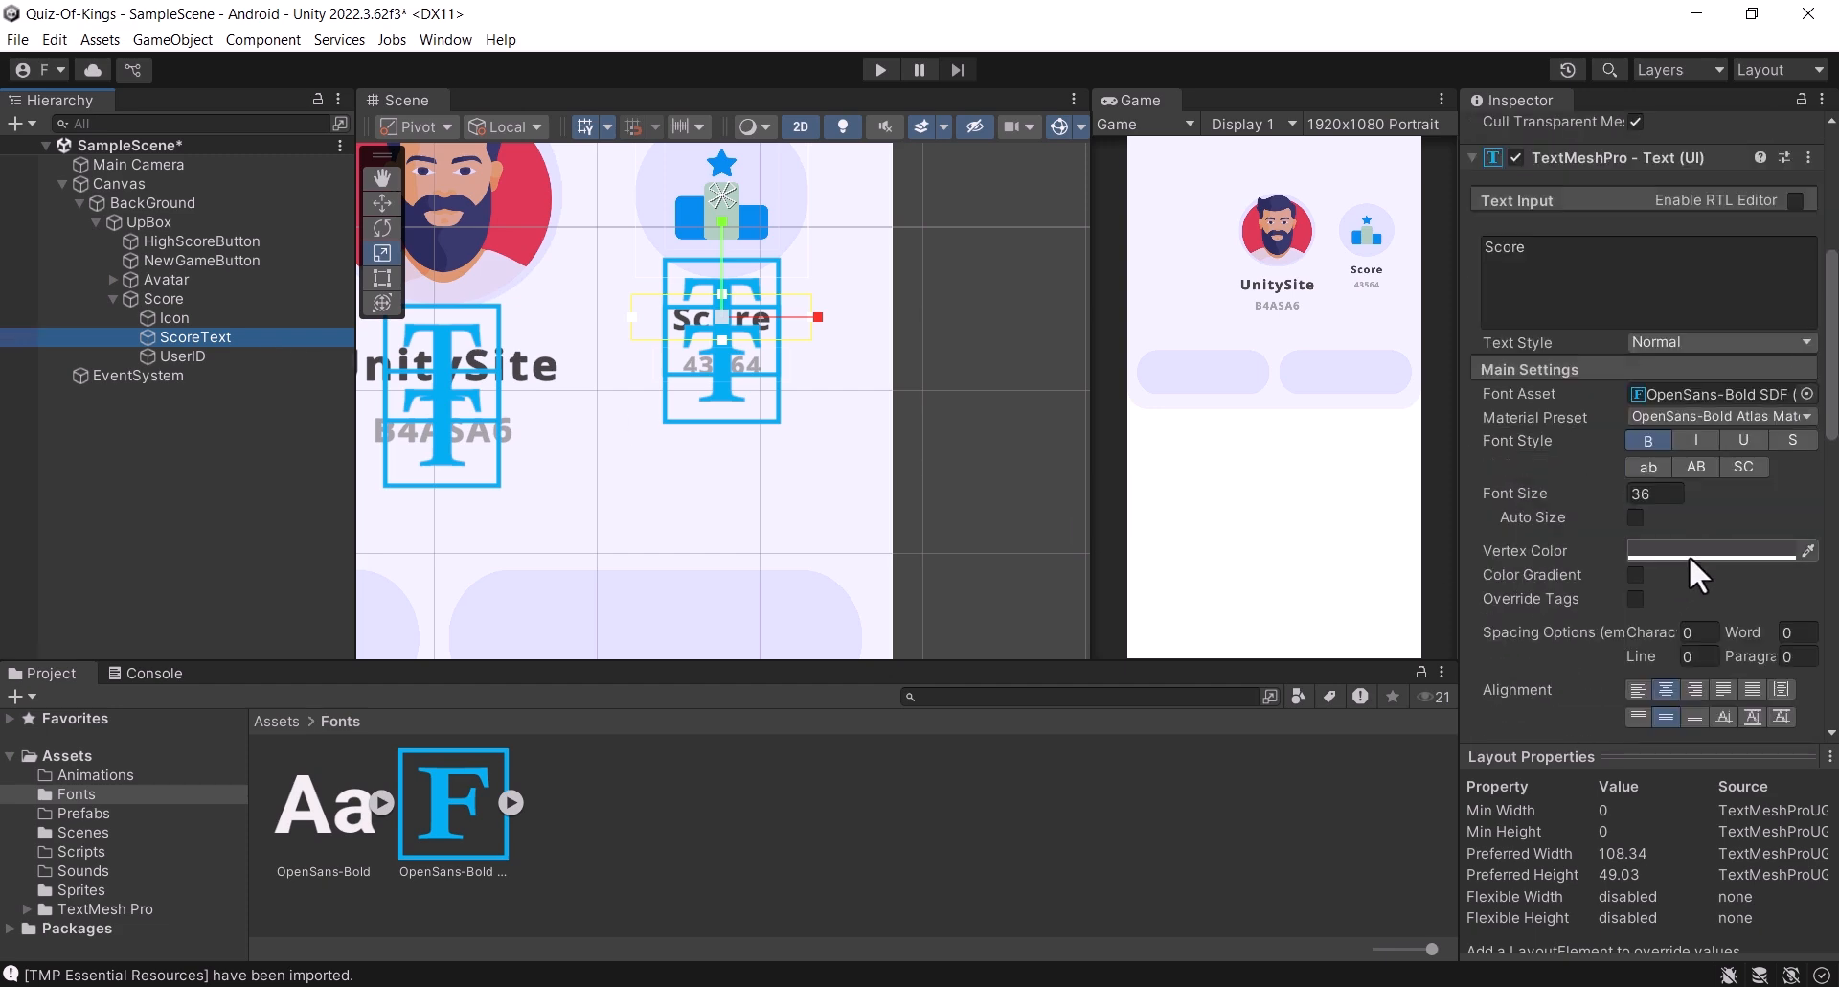
click(1695, 553)
click(1571, 435)
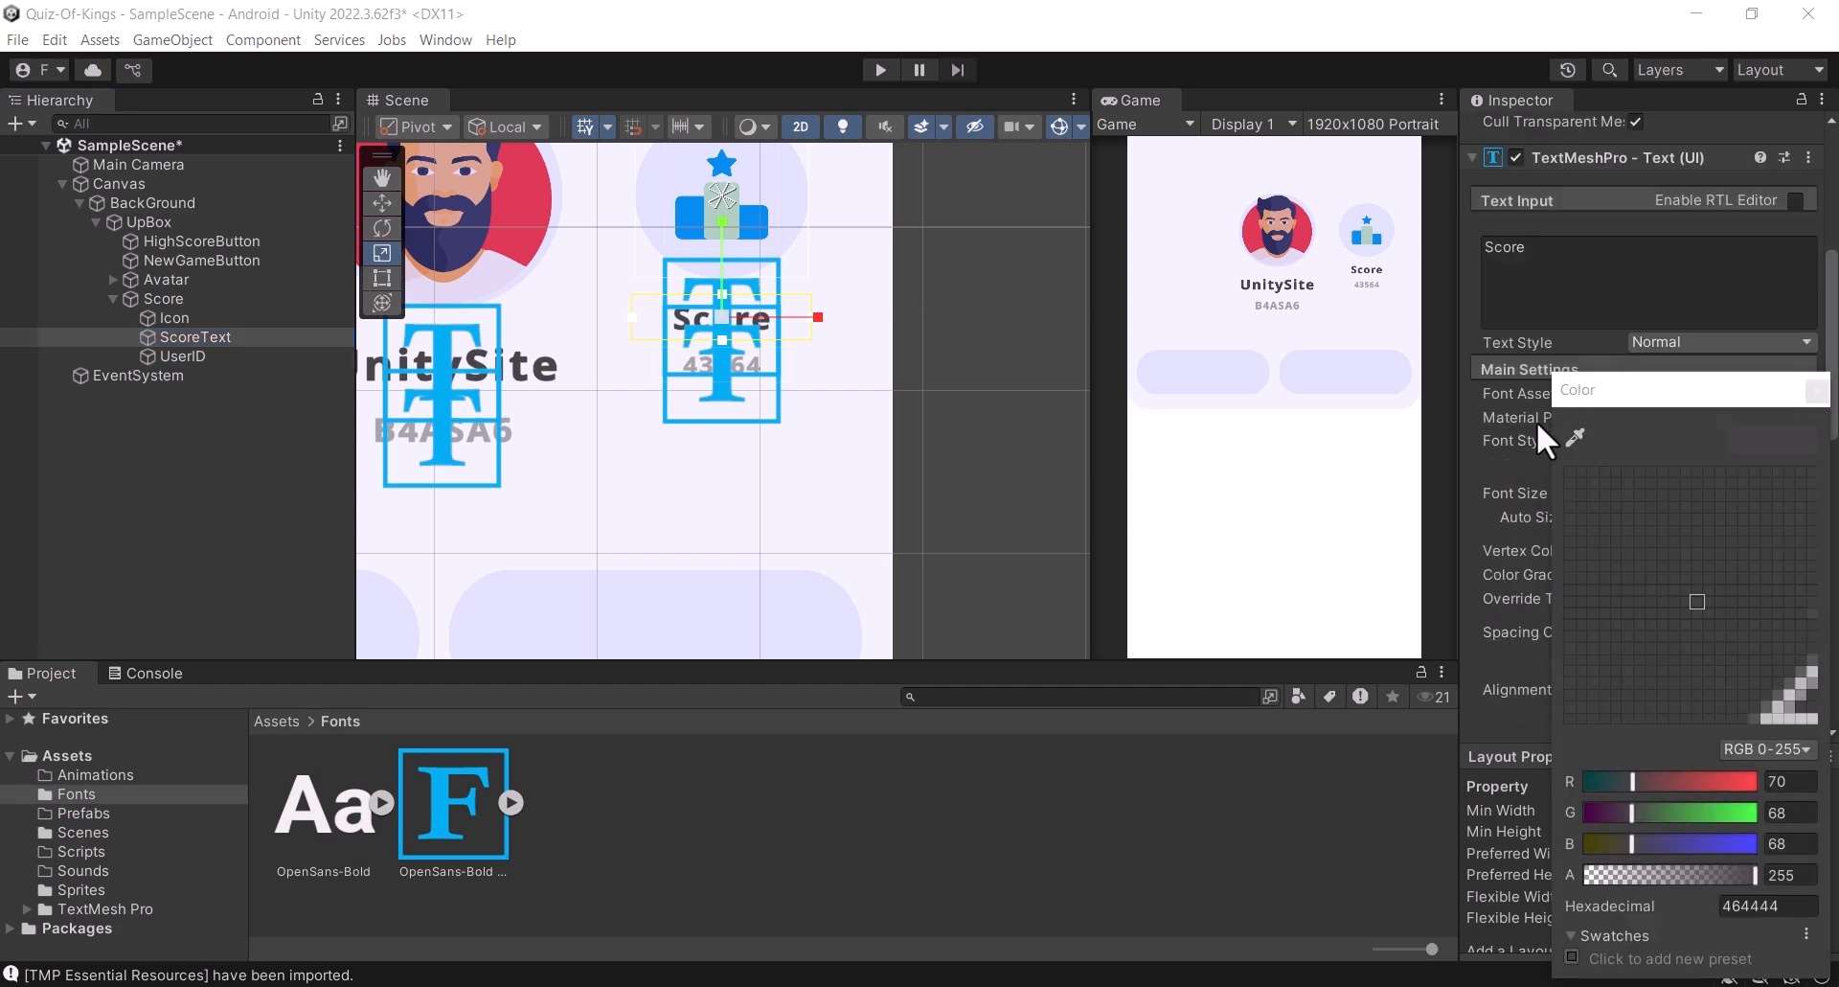
click(1280, 321)
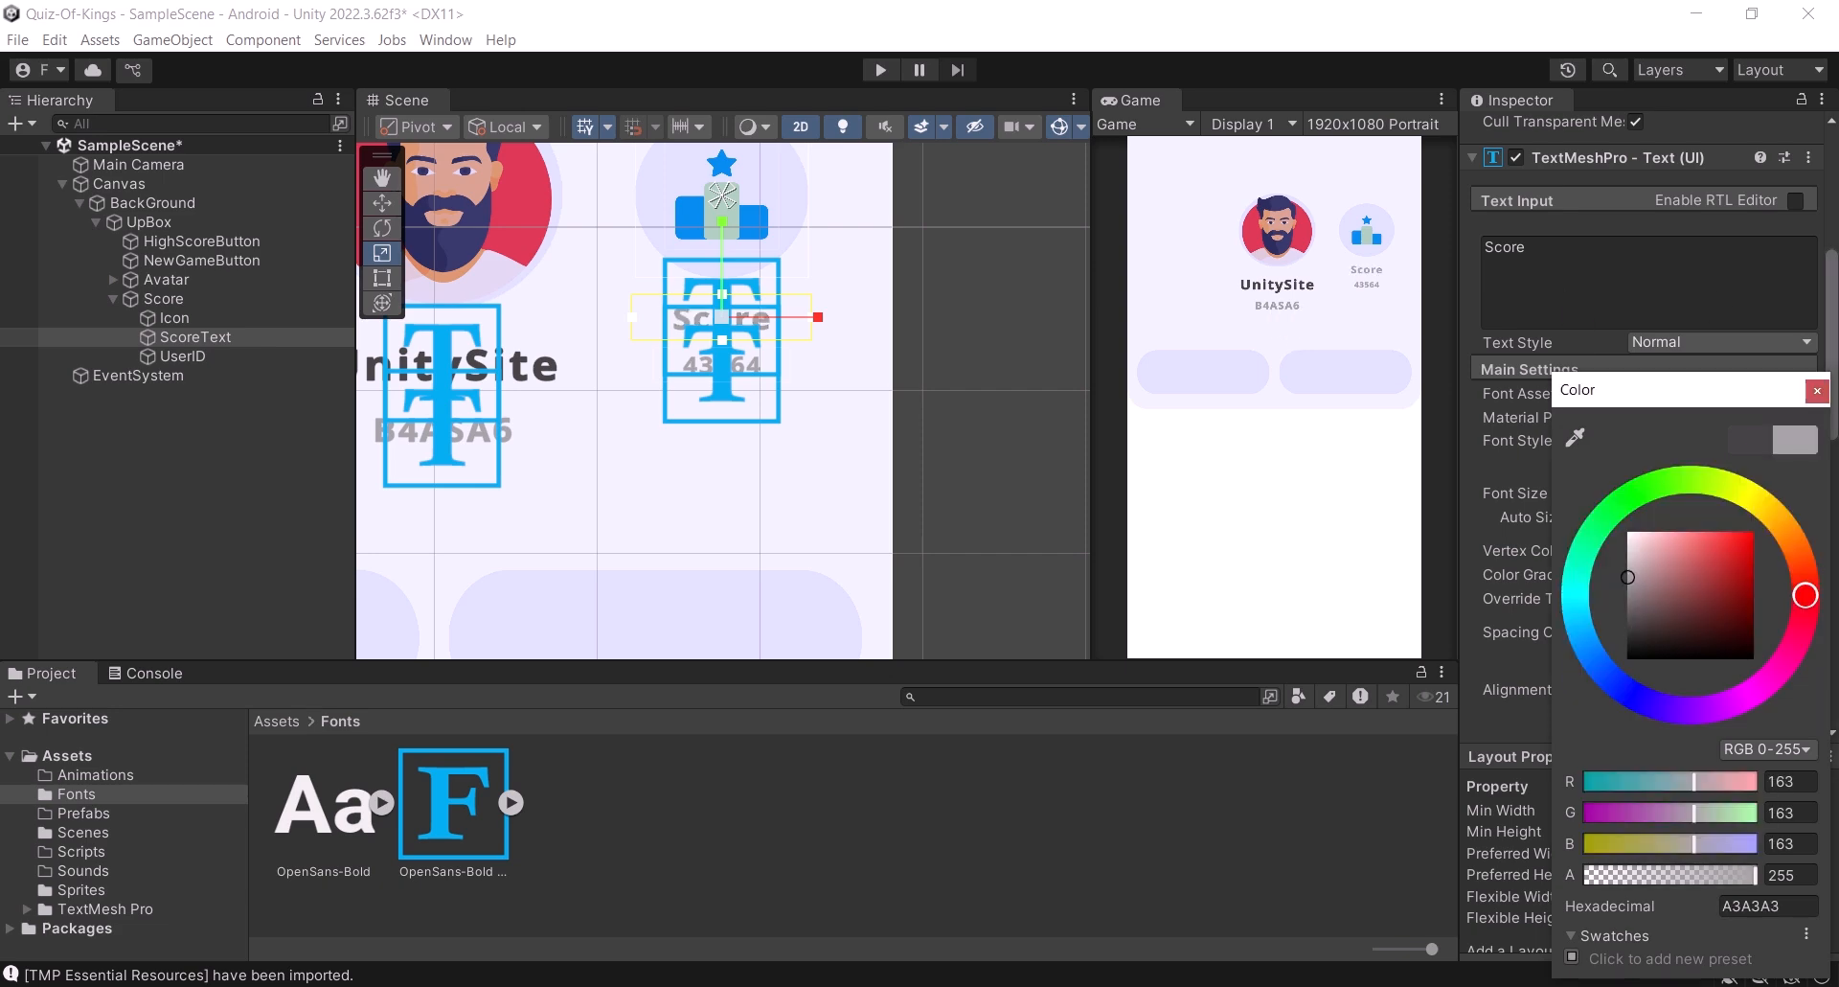
click(1816, 393)
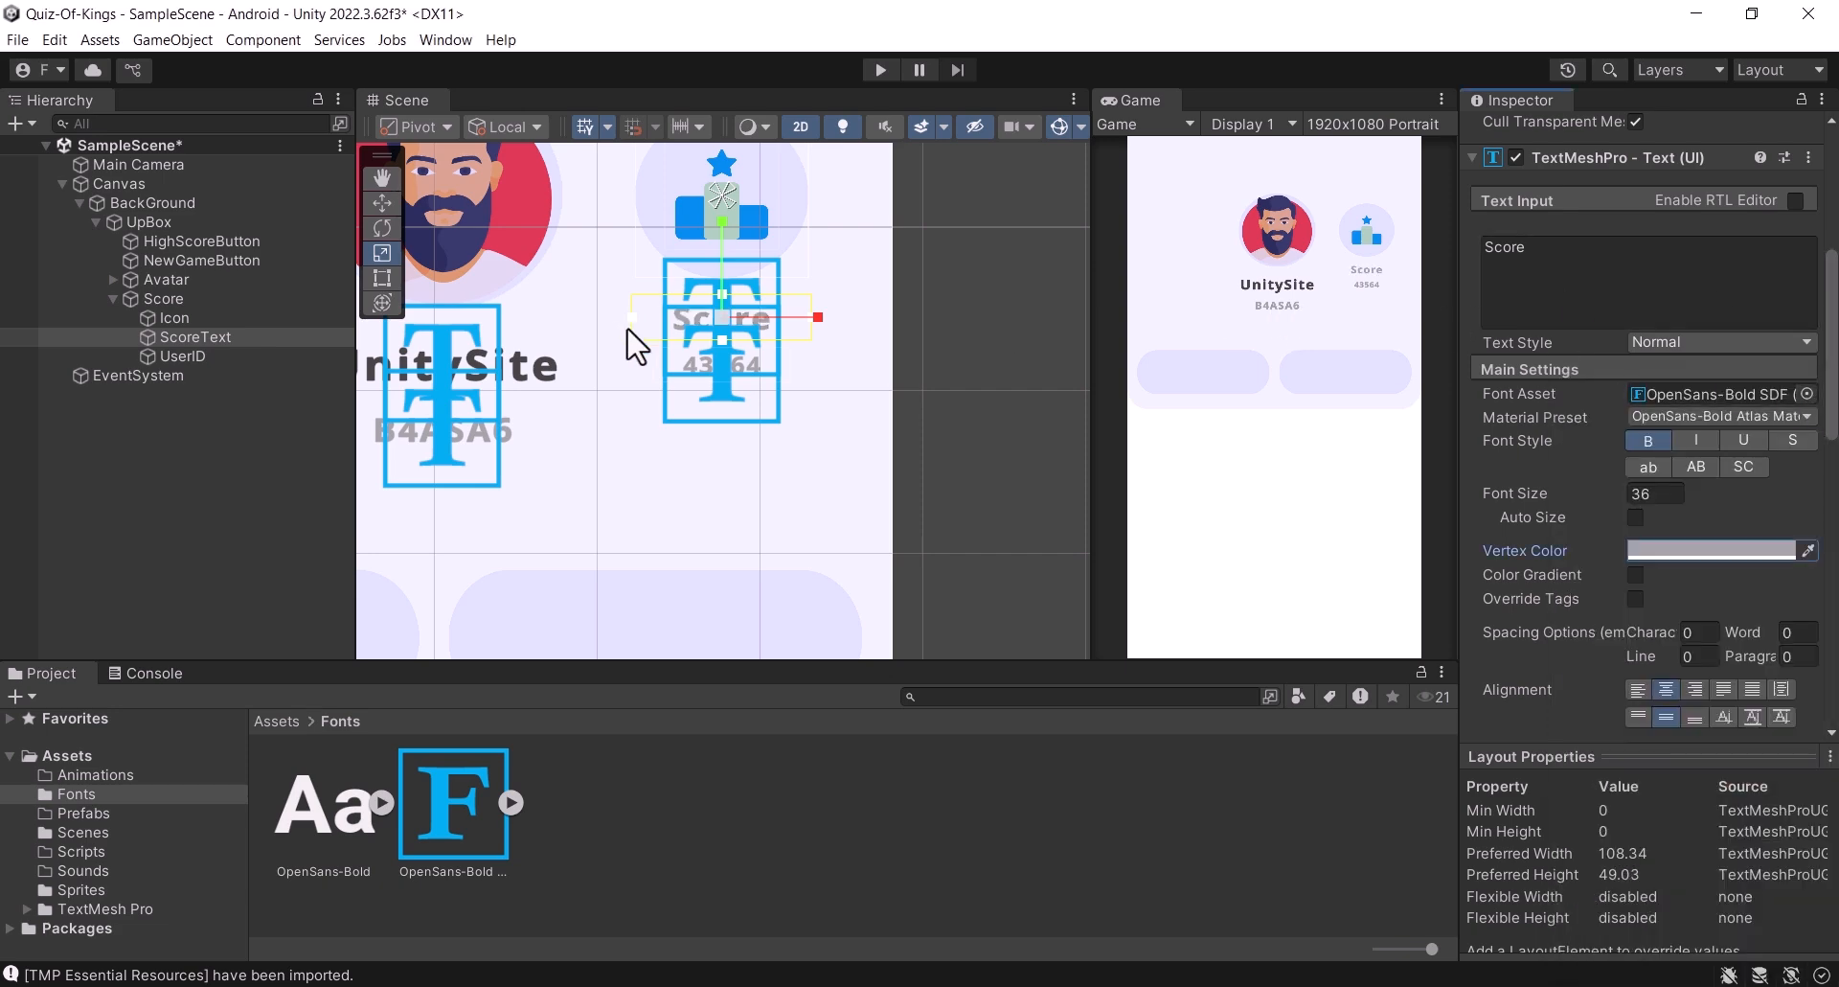
Step: Set the UserID text under Score to dark grey 474545 by sampling the UnitySite label's color, and save the scene
click(170, 358)
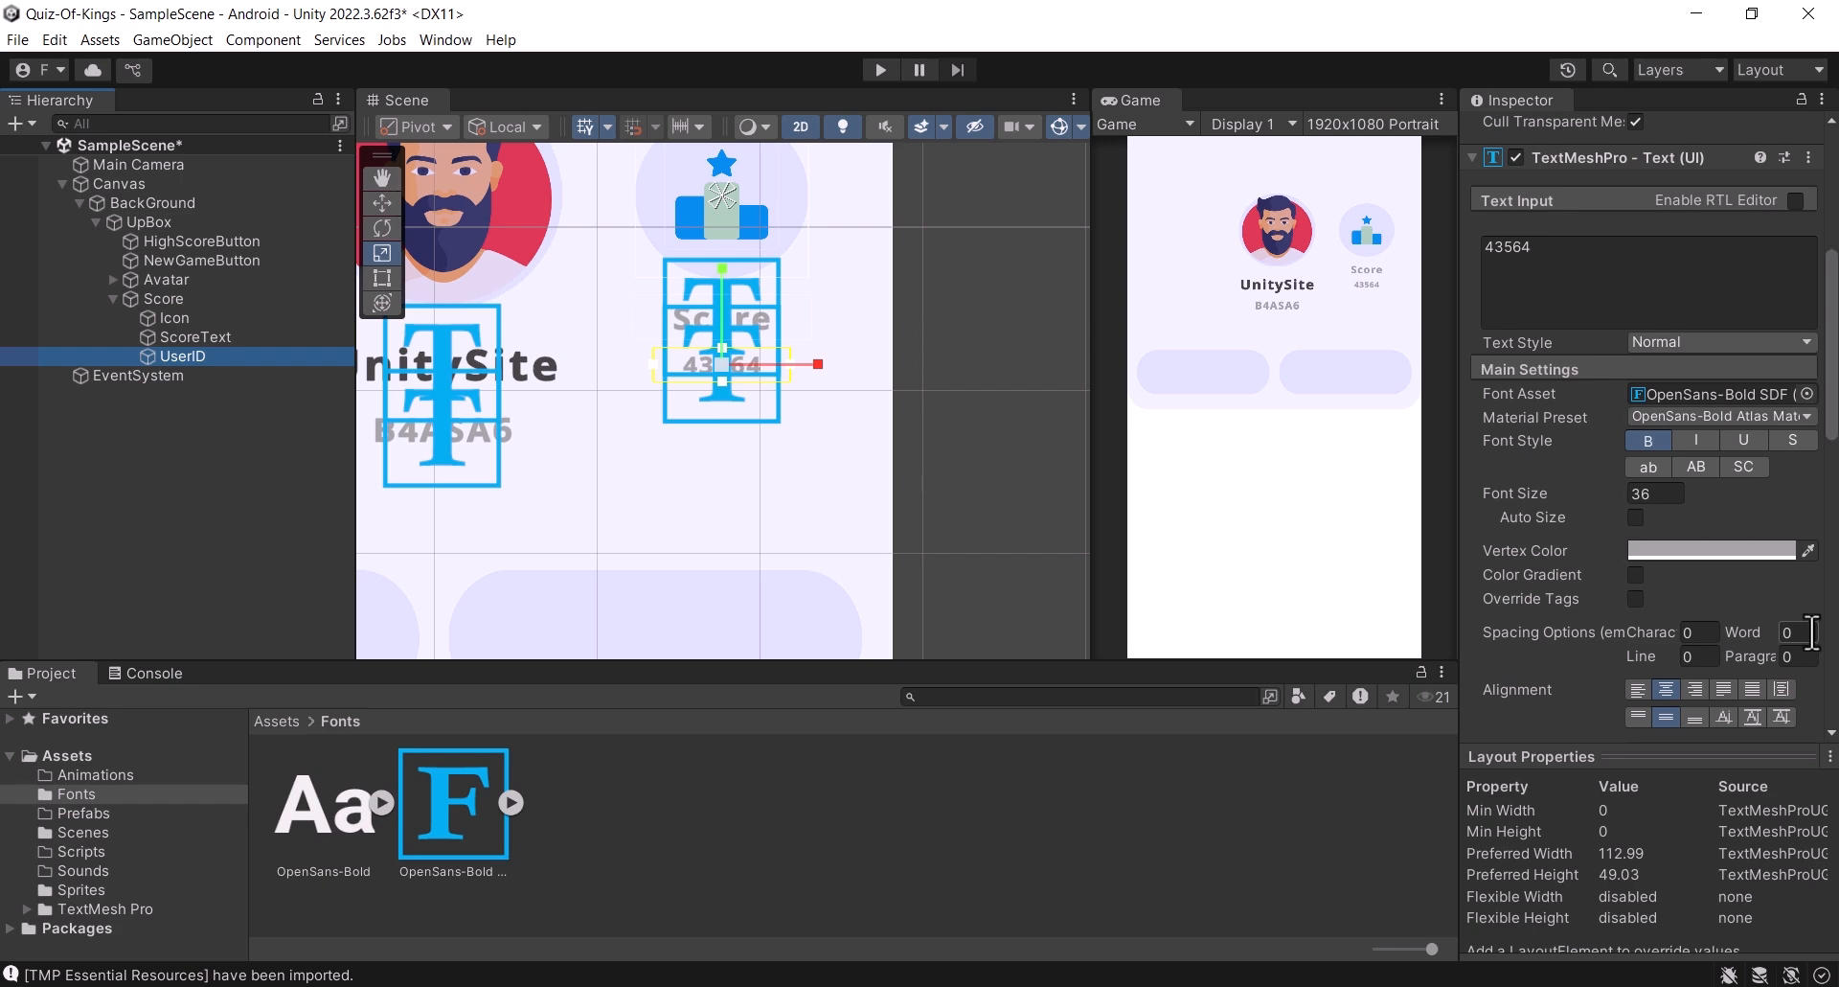
scroll(1722, 457, down, 4)
click(1719, 354)
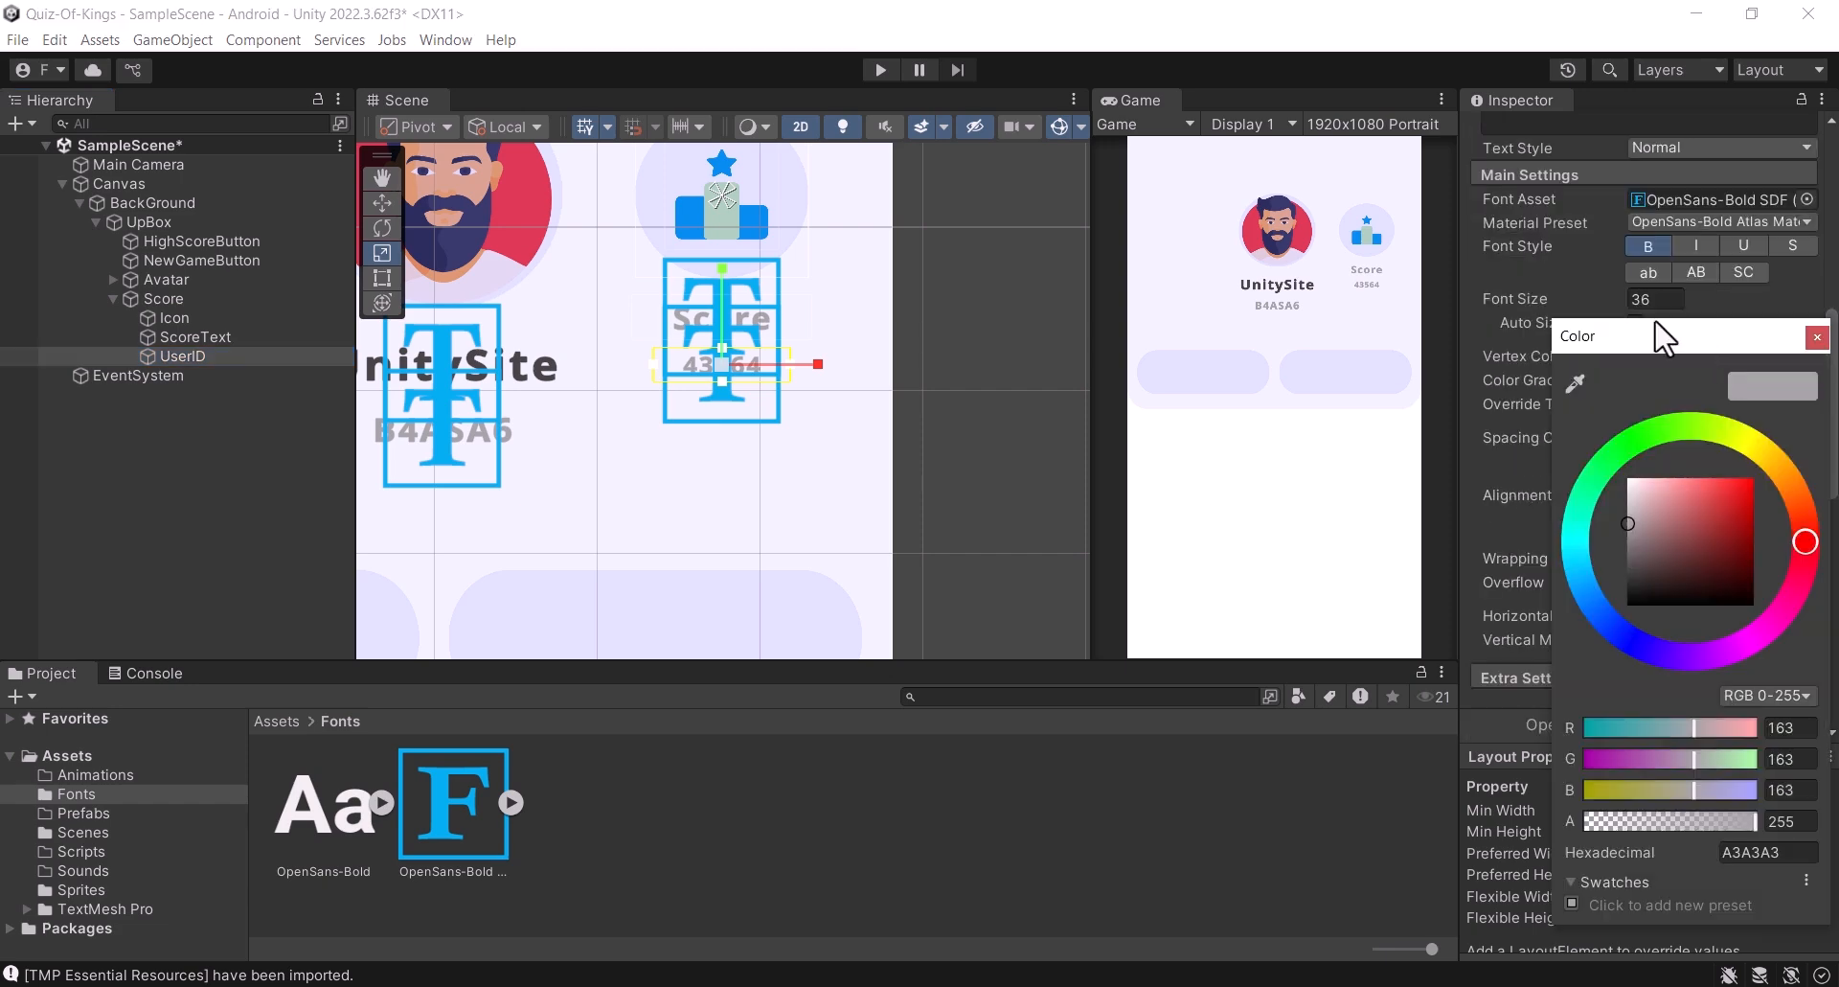
click(1575, 382)
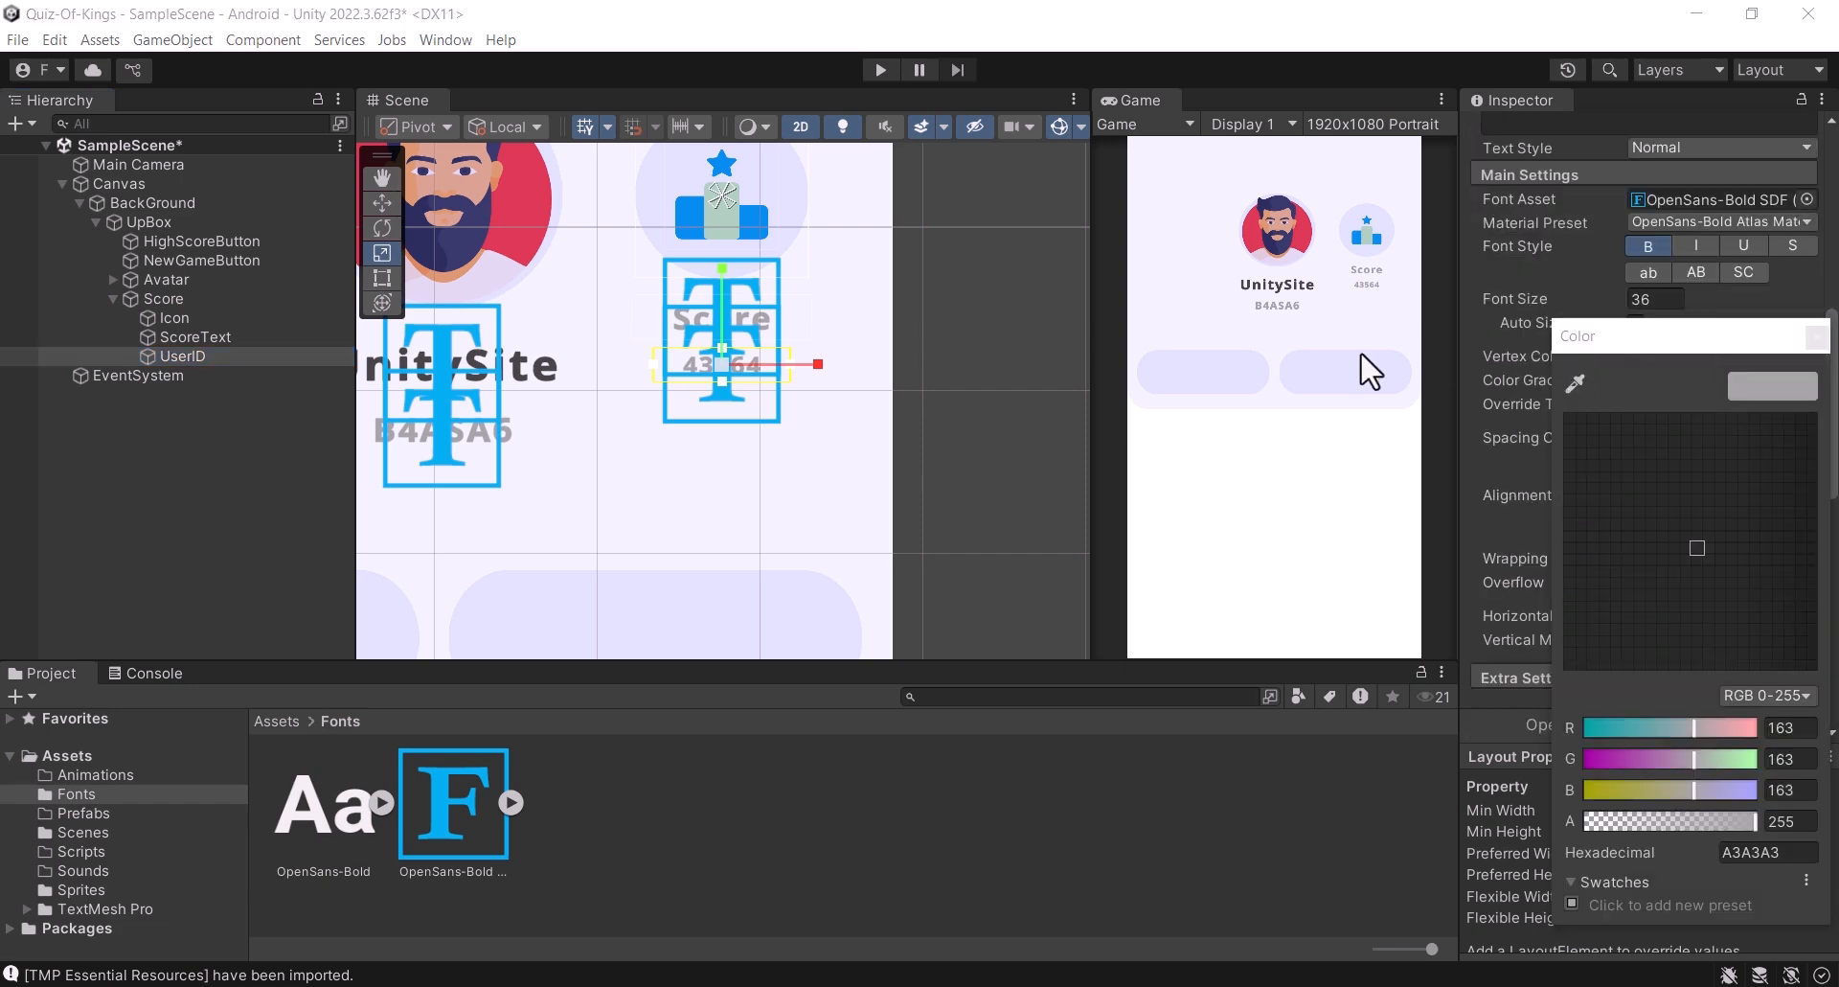
click(1294, 290)
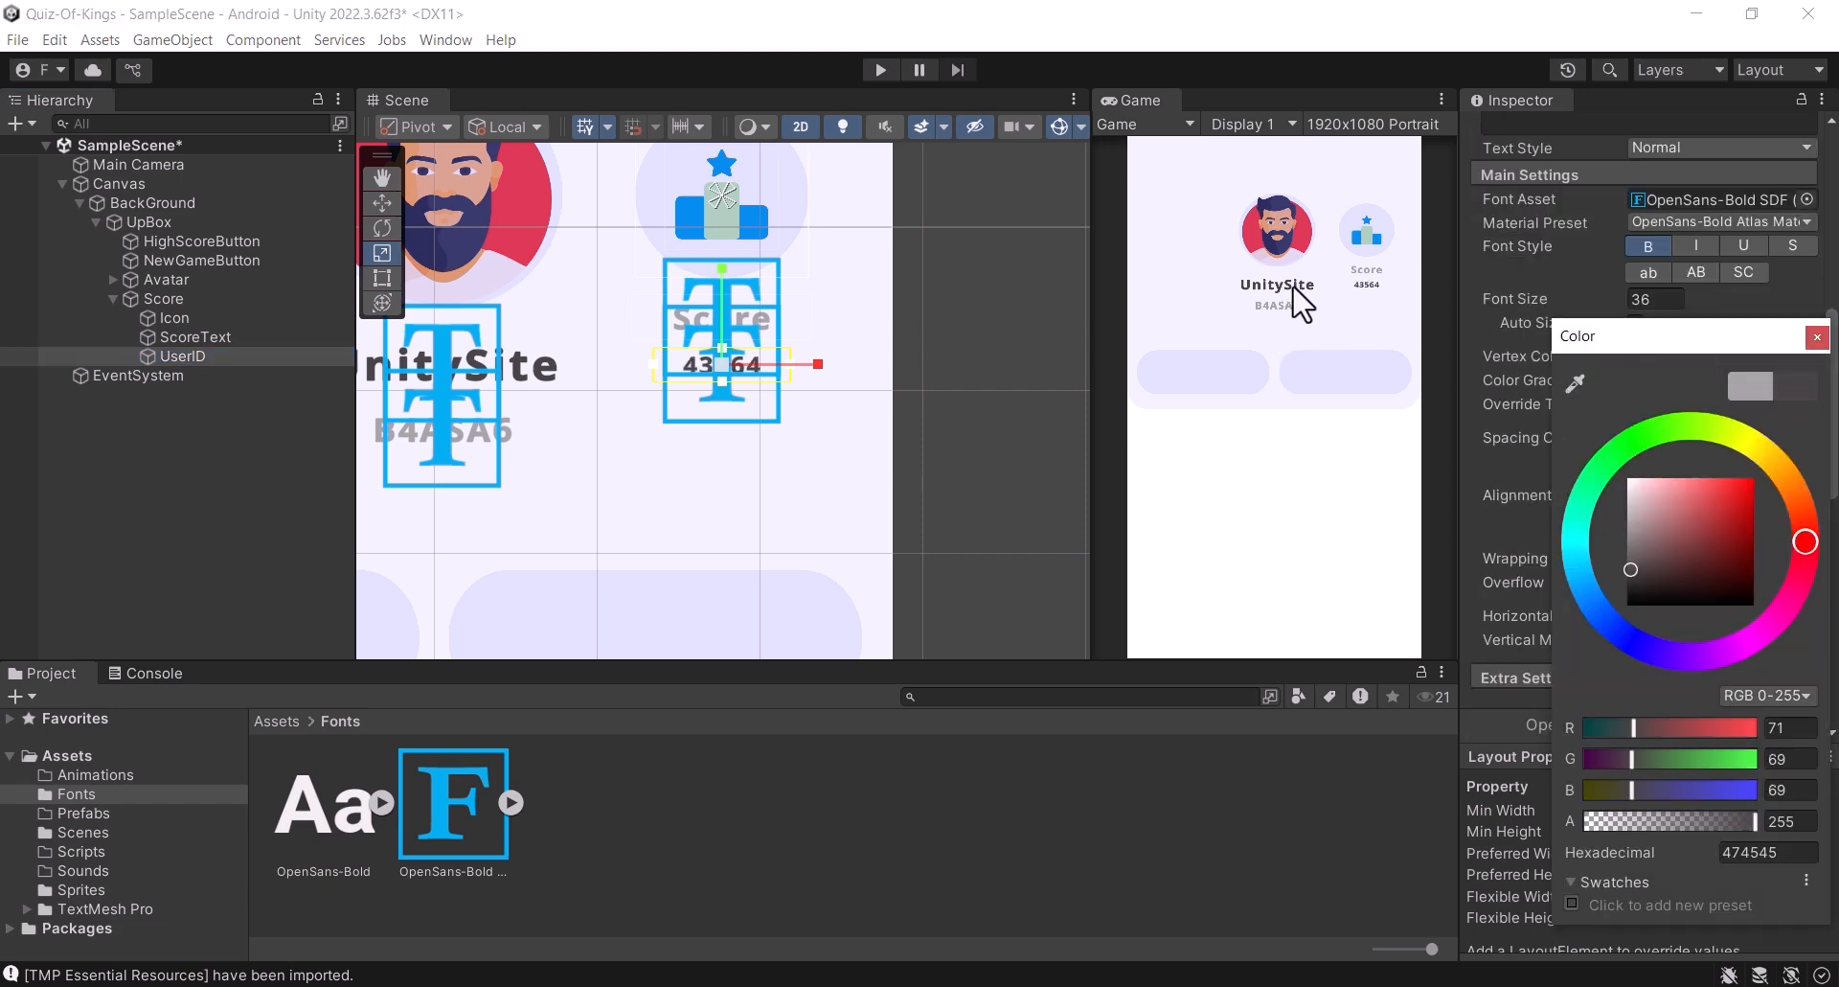
click(1818, 336)
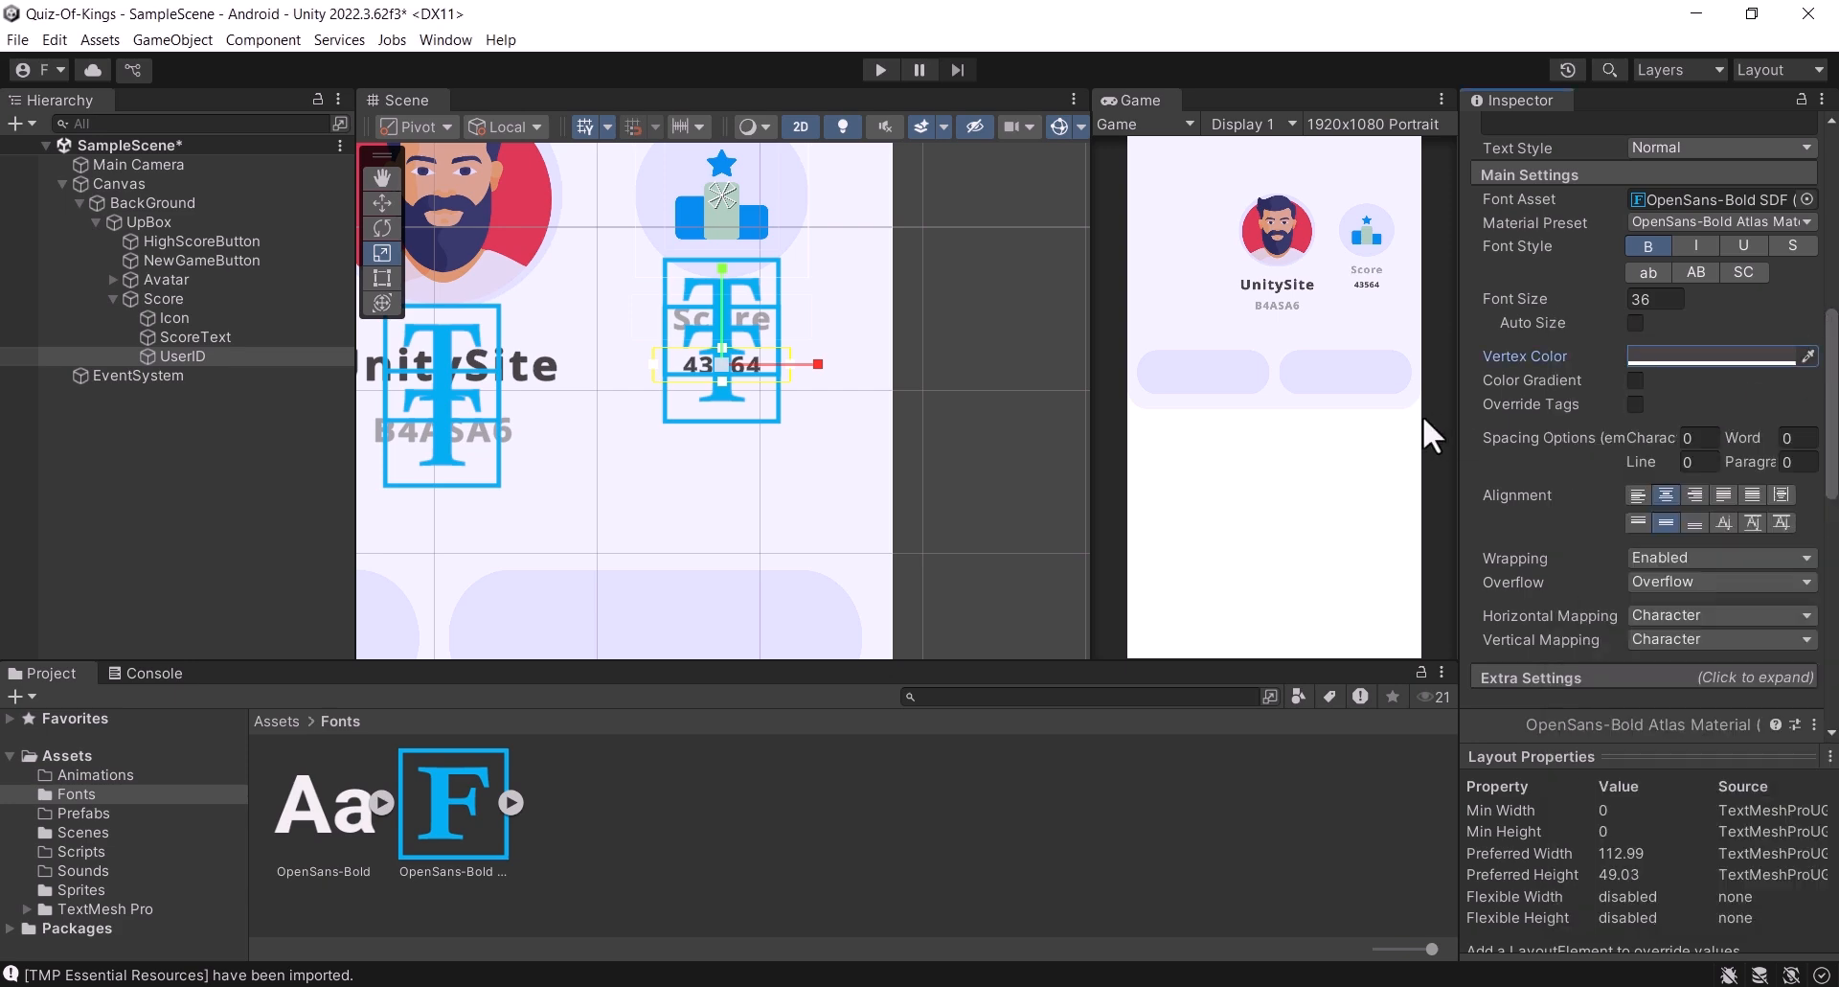
key(ctrl+s)
Step: Move the ScoreText label slightly upward, away from the score number, and save the scene
mouse_move(721, 358)
mouse_down()
mouse_move(749, 368)
mouse_move(736, 360)
mouse_up()
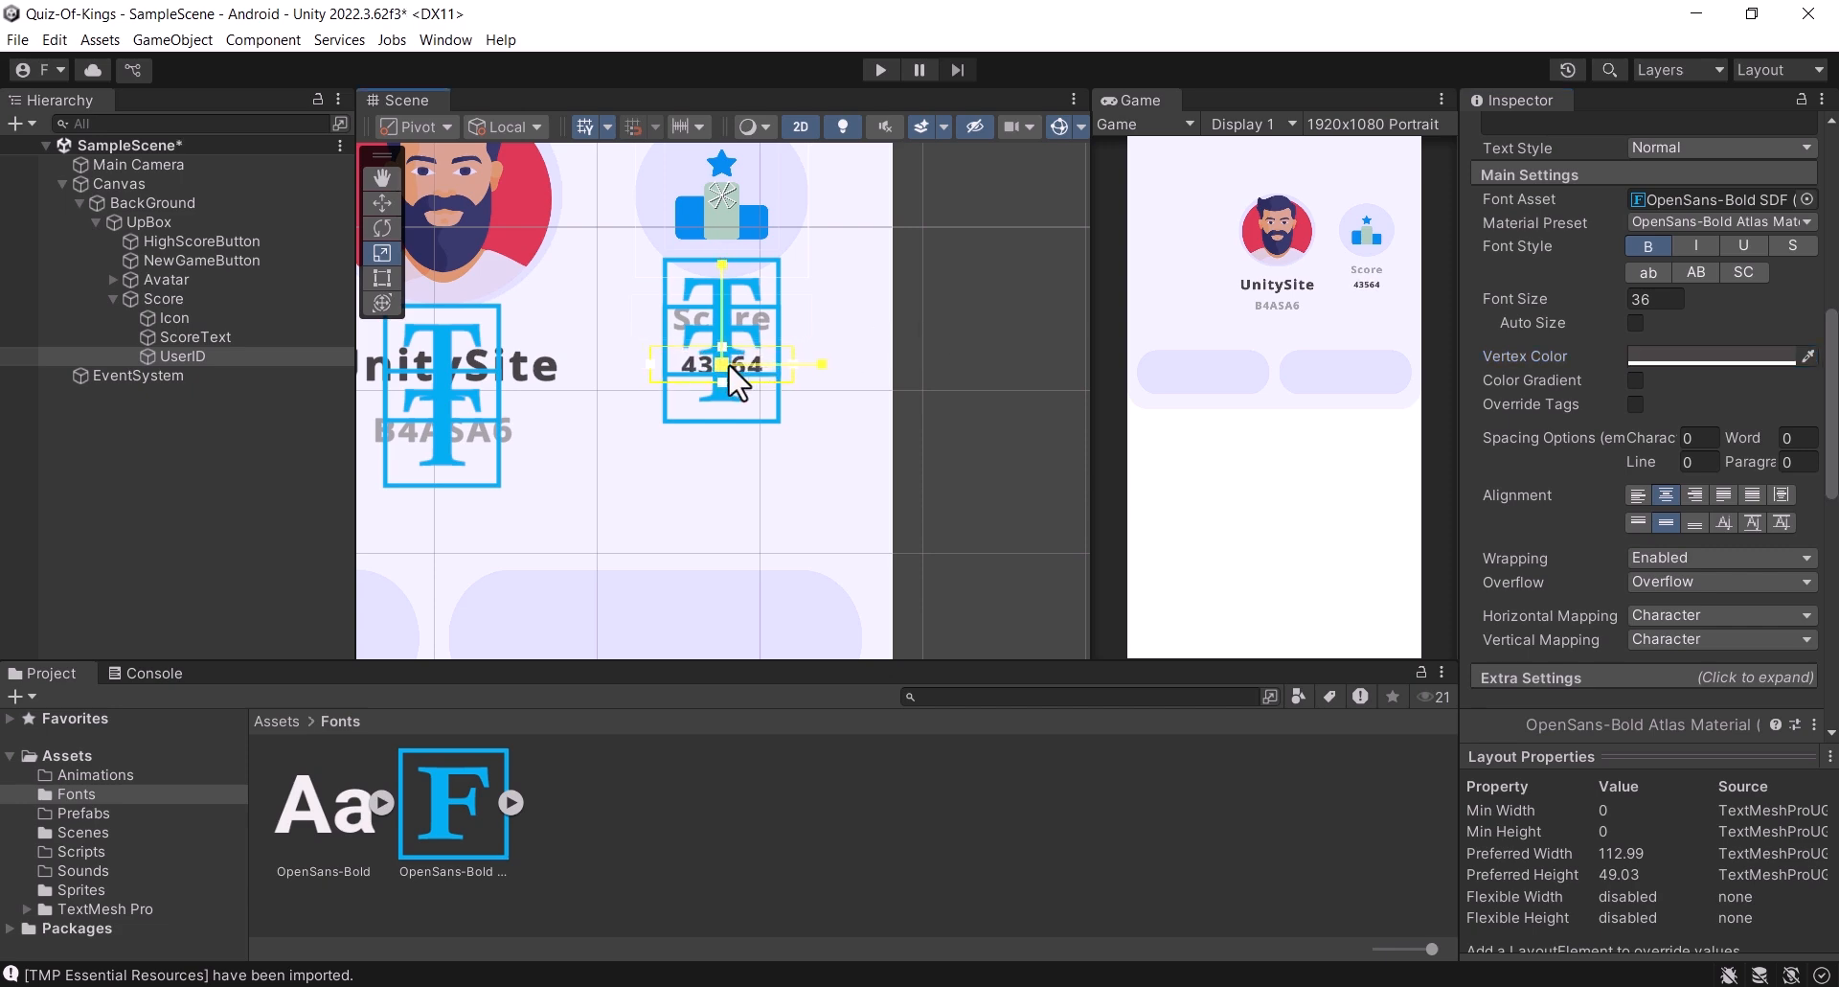
drag(732, 365, 728, 360)
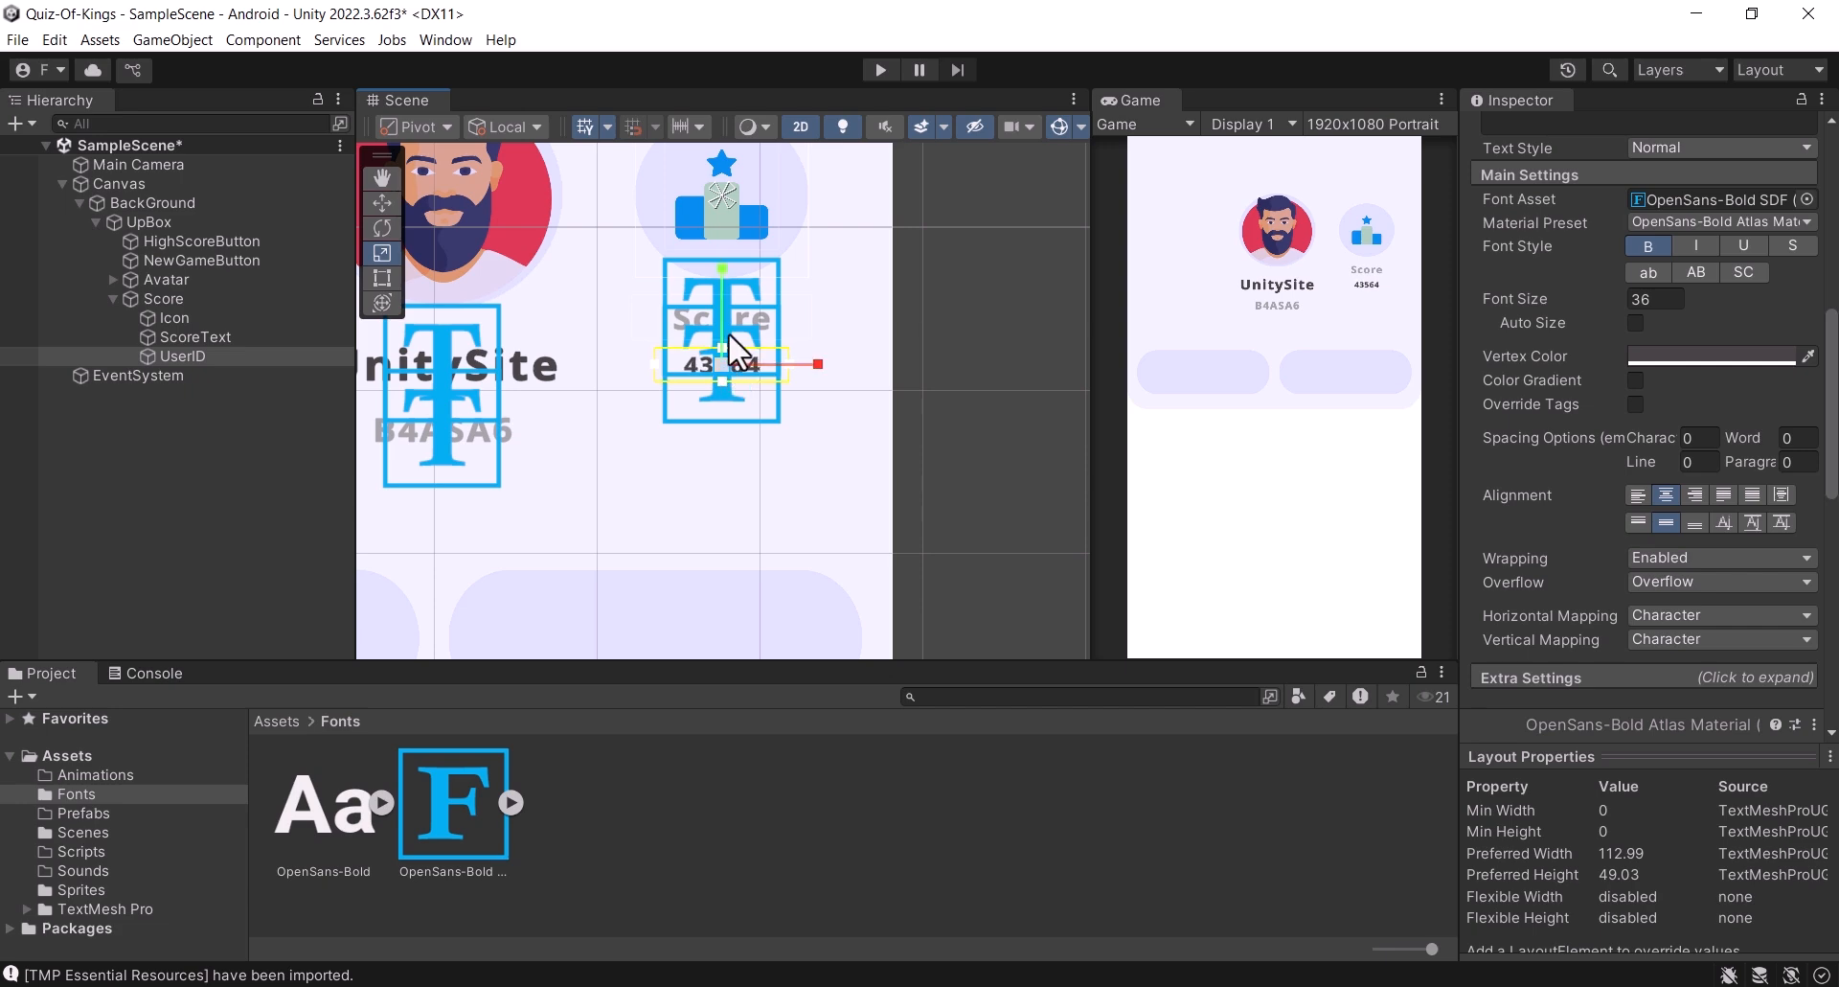
click(222, 336)
click(382, 203)
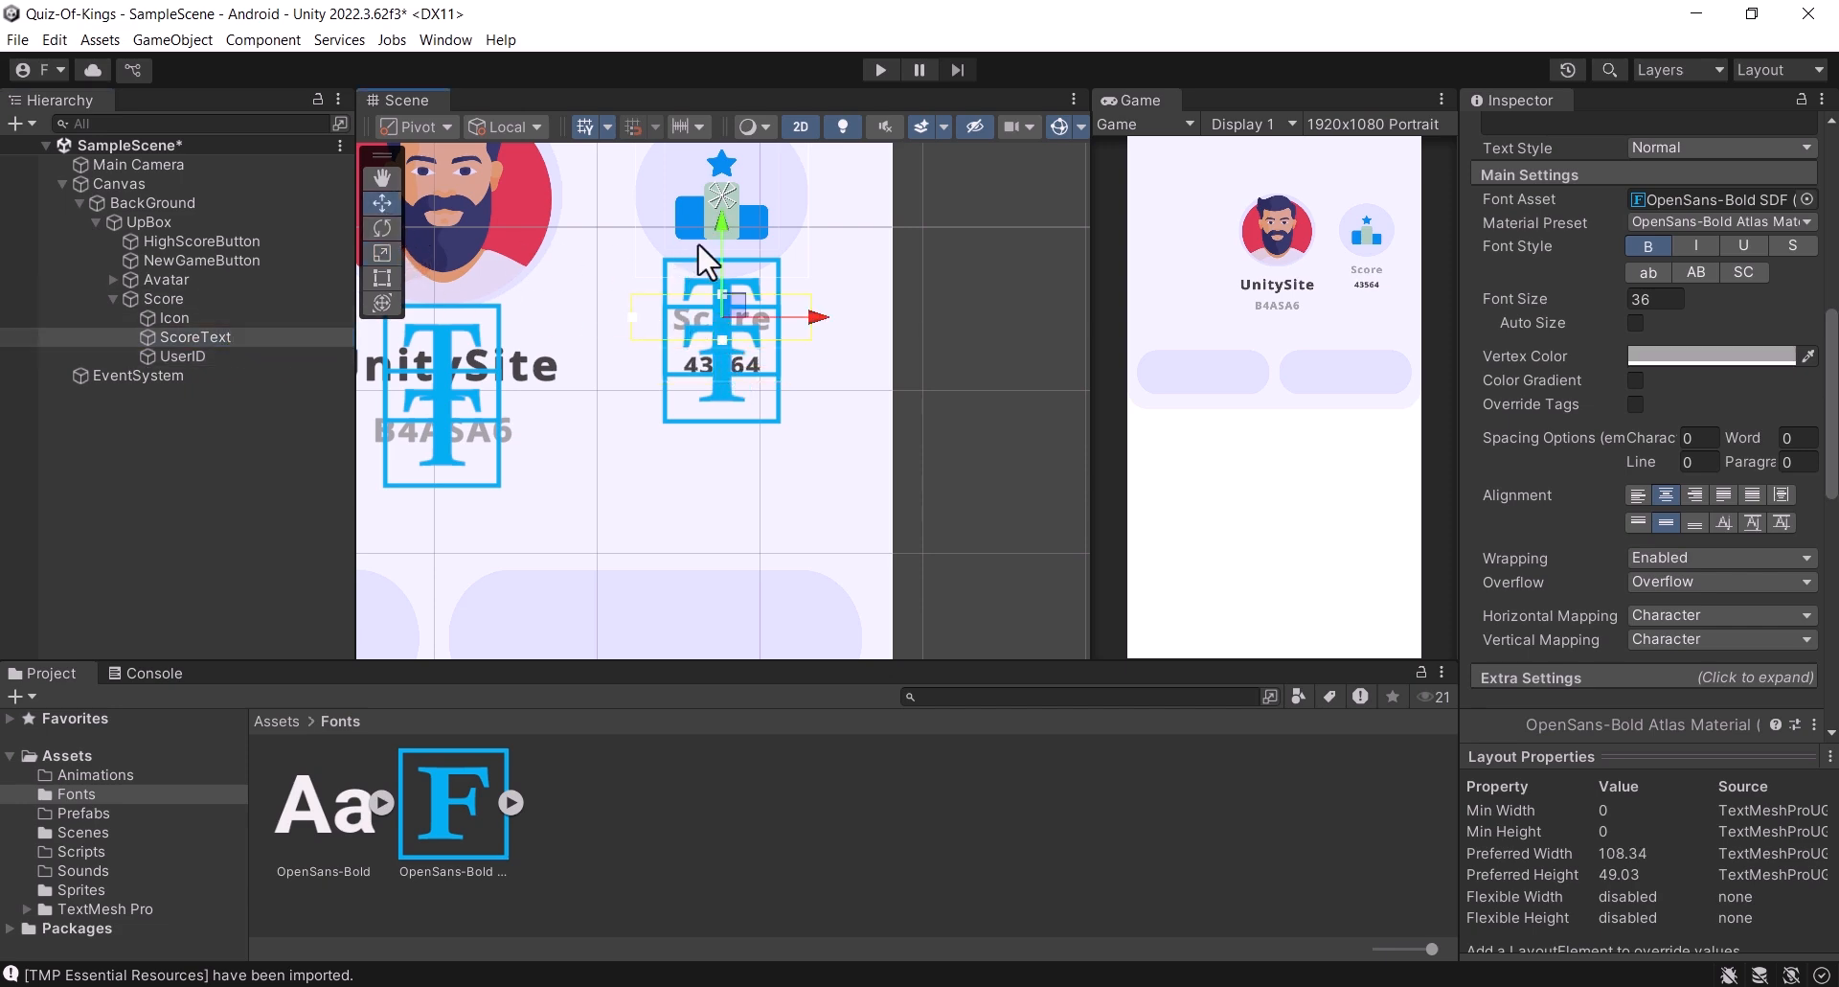
drag(722, 226, 725, 223)
key(ctrl+s)
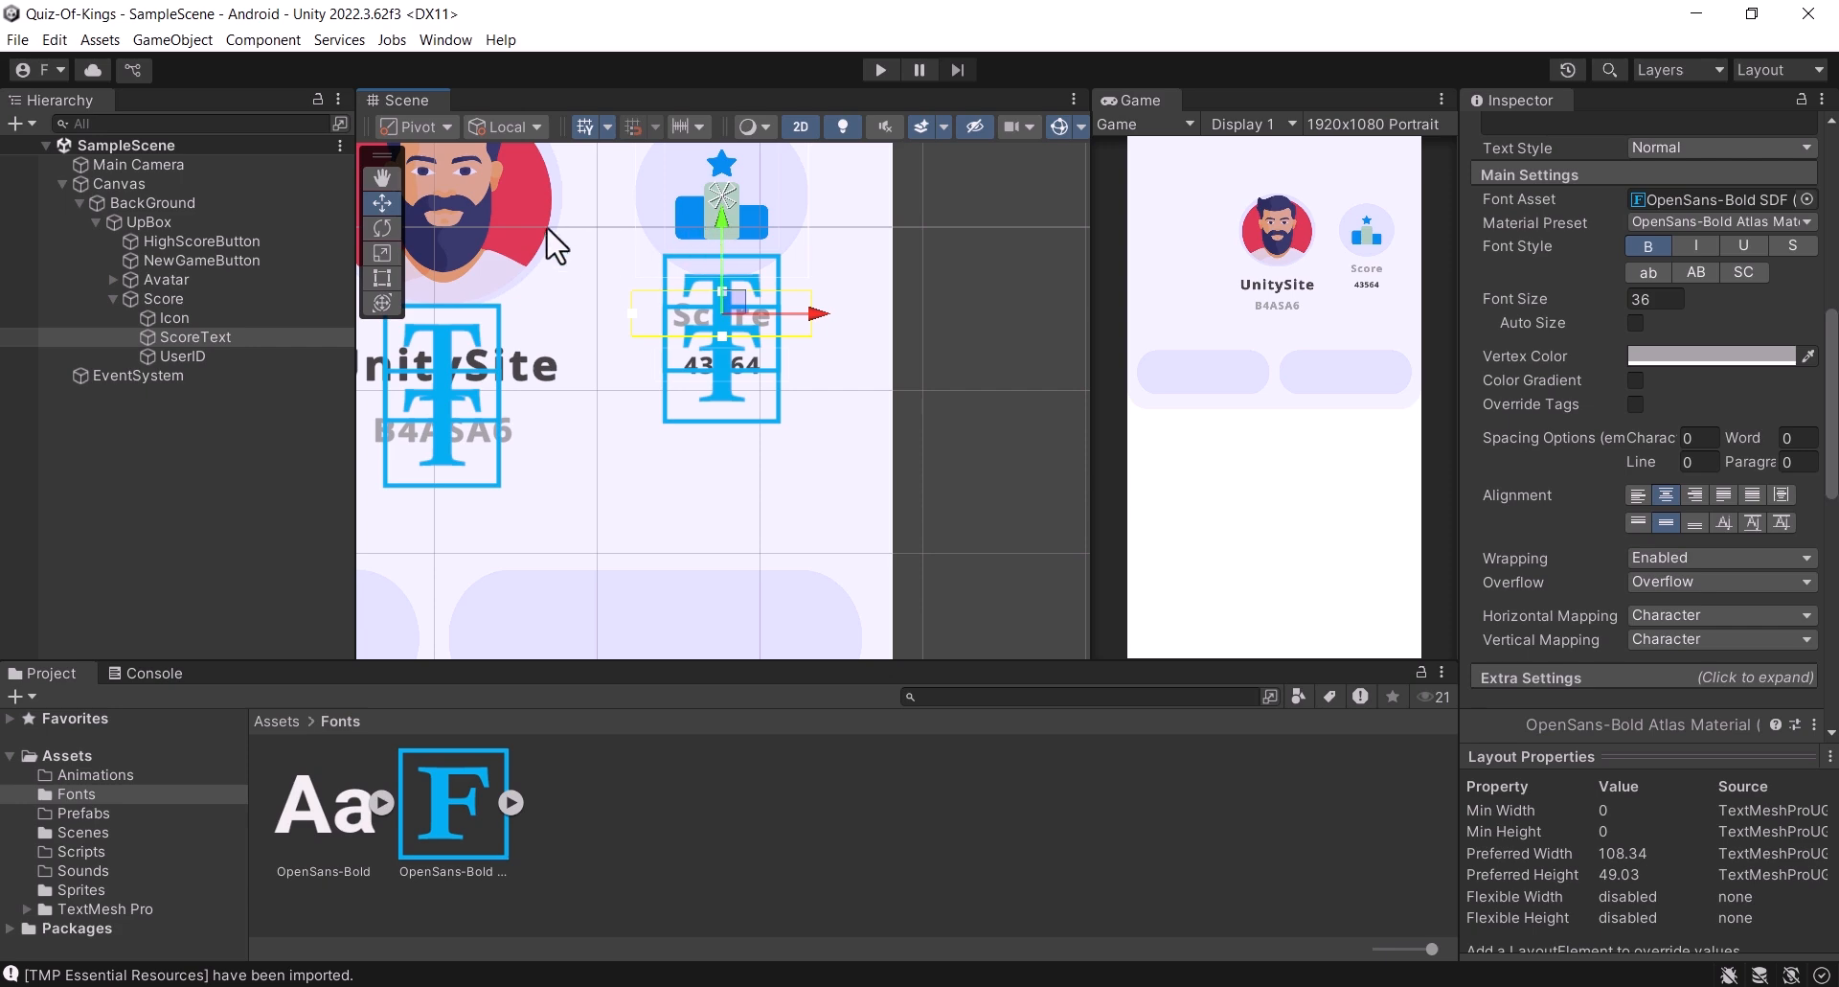
scroll(550, 230, down, 5)
middle_drag(540, 246, 673, 246)
scroll(680, 263, down, 2)
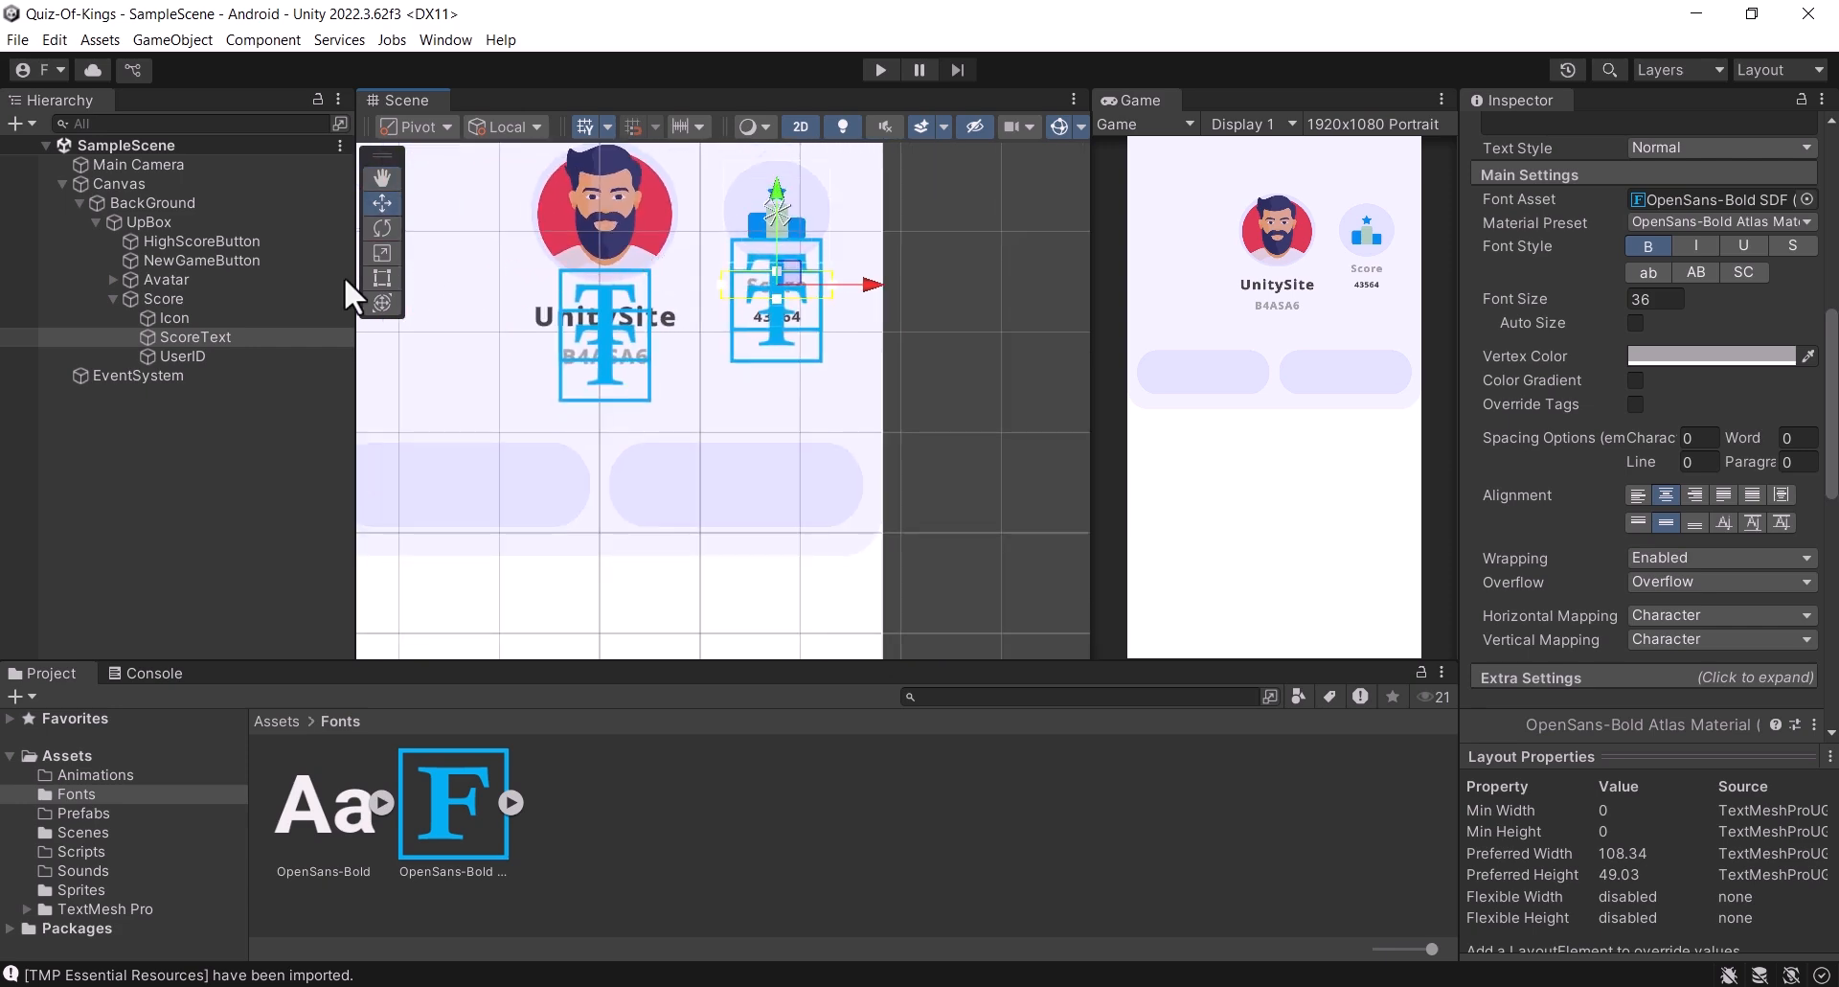
click(112, 300)
click(174, 302)
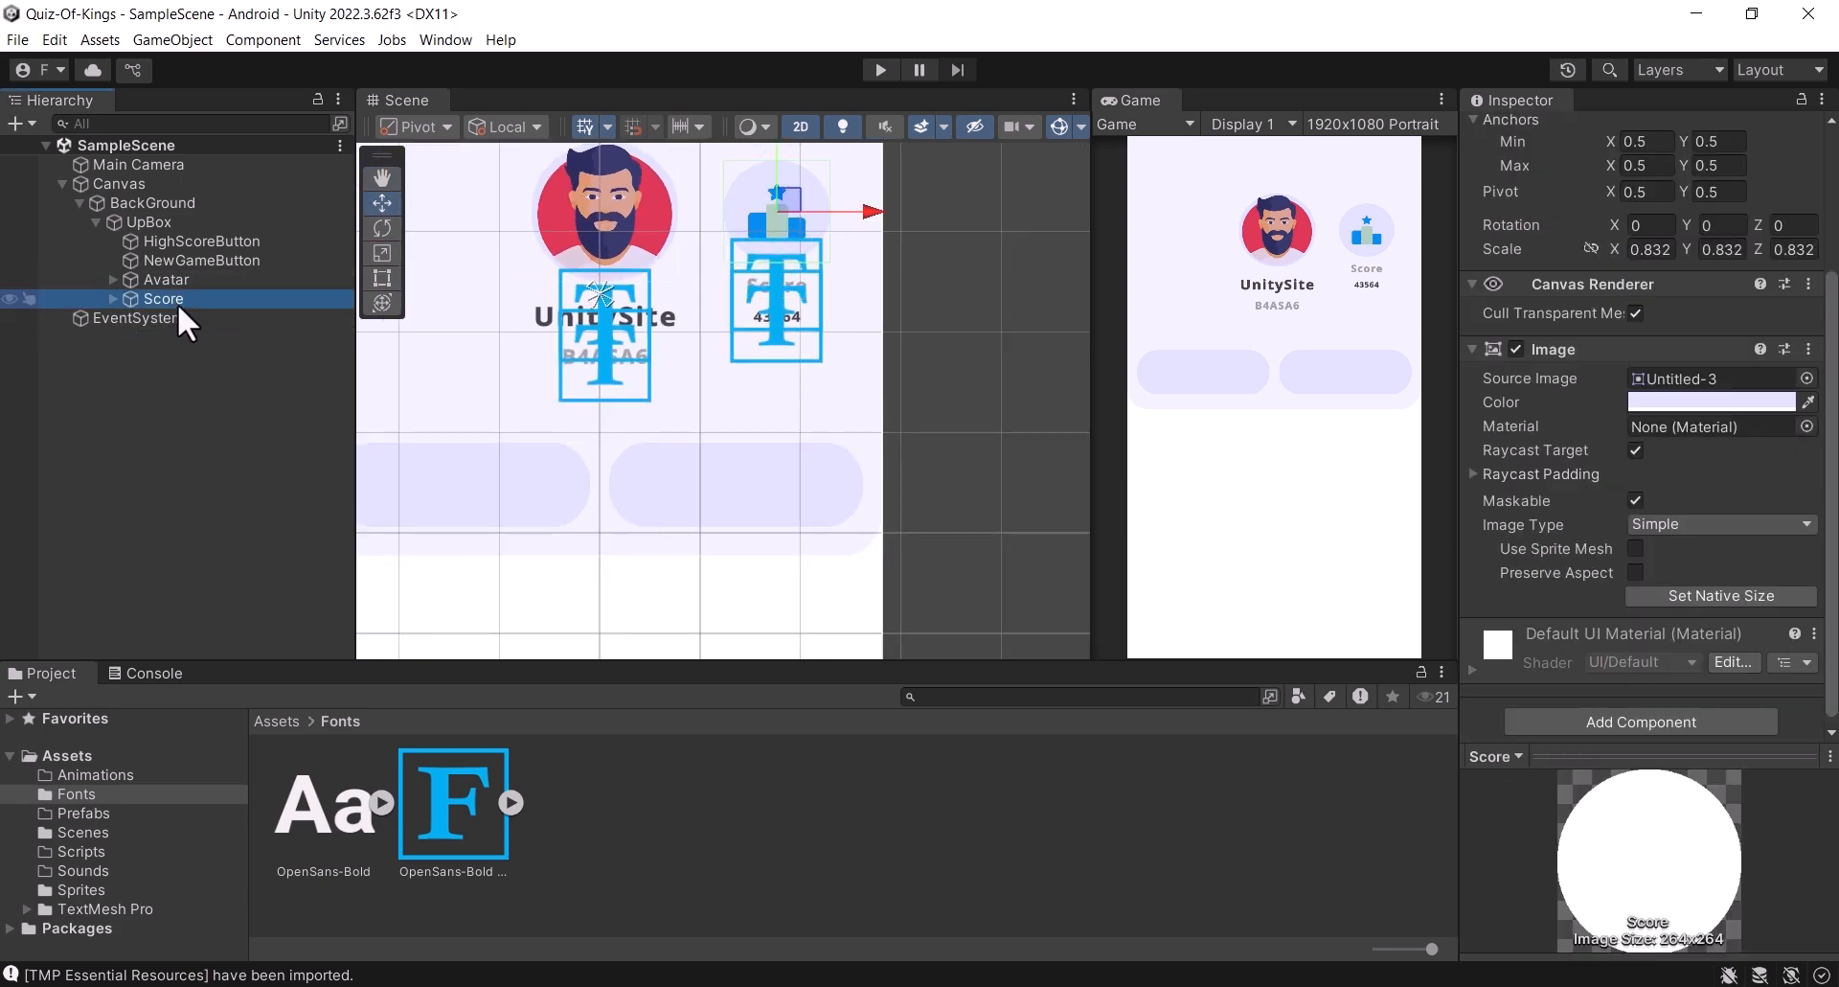
scroll(661, 300, down, 4)
middle_drag(664, 301, 706, 291)
scroll(707, 291, up, 1)
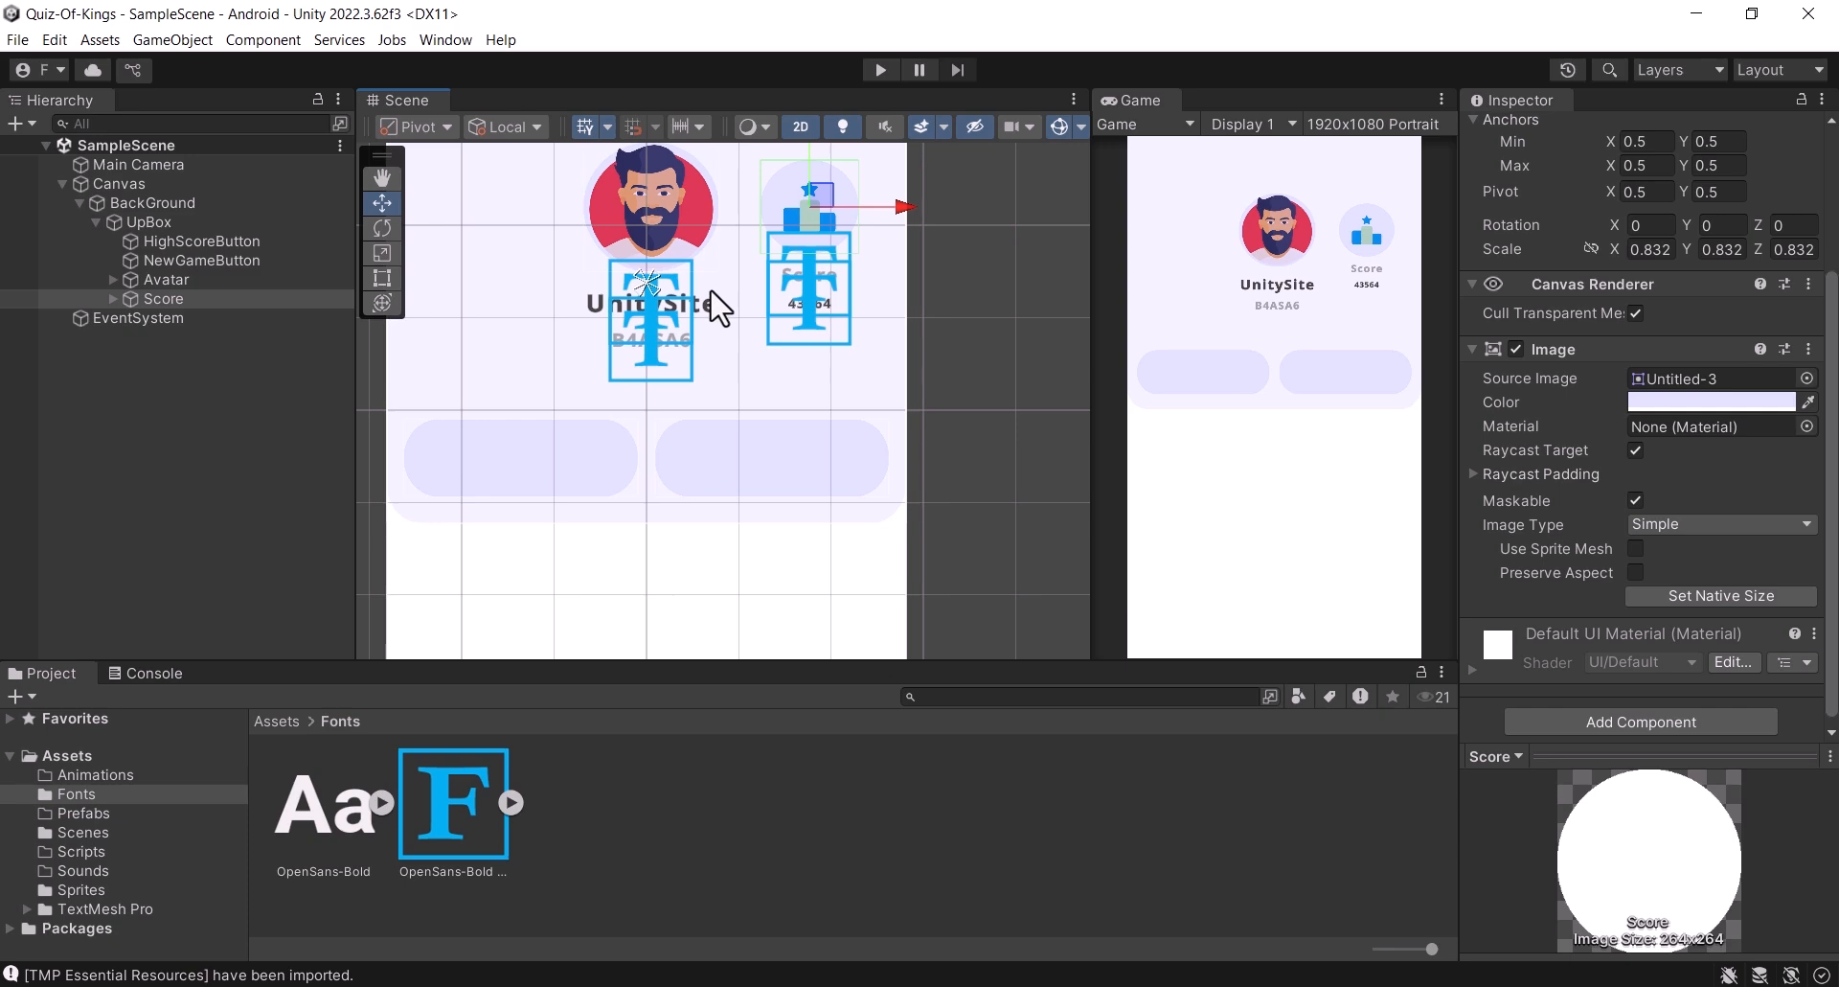
Step: Rename the UserID object under Score to ScoreCount
click(112, 298)
click(188, 336)
click(191, 355)
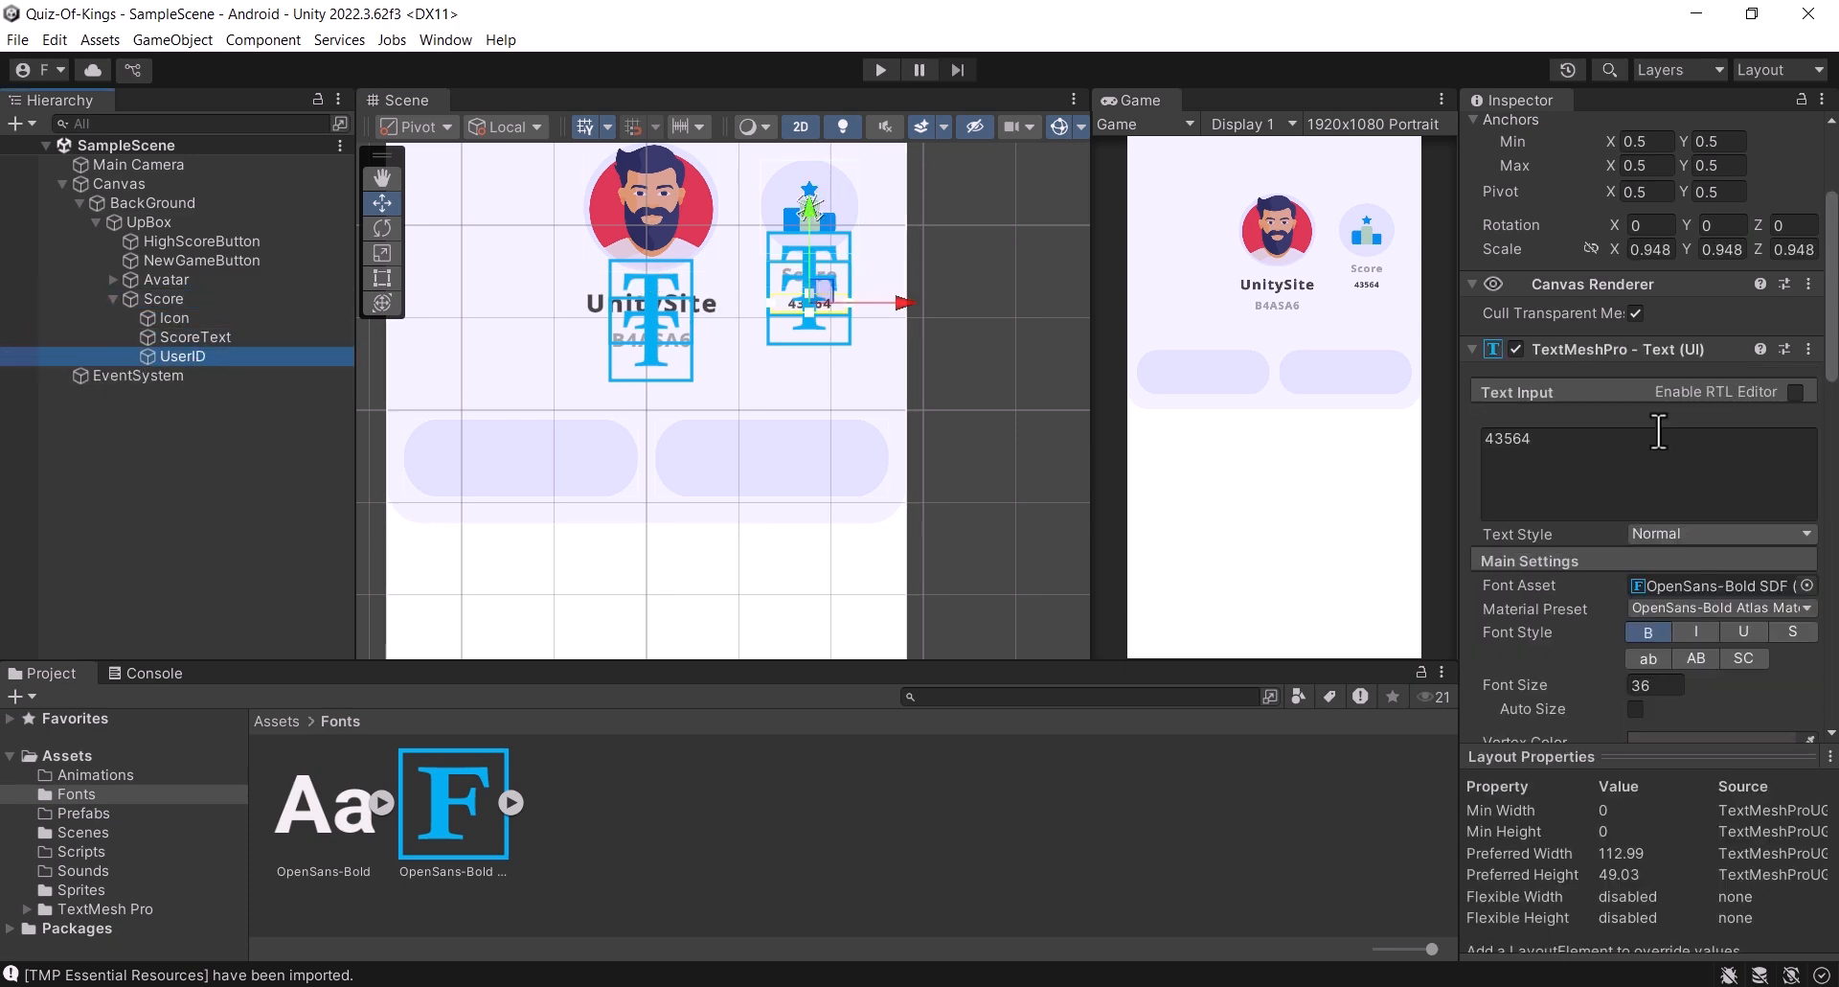
click(1659, 448)
scroll(1643, 316, up, 3)
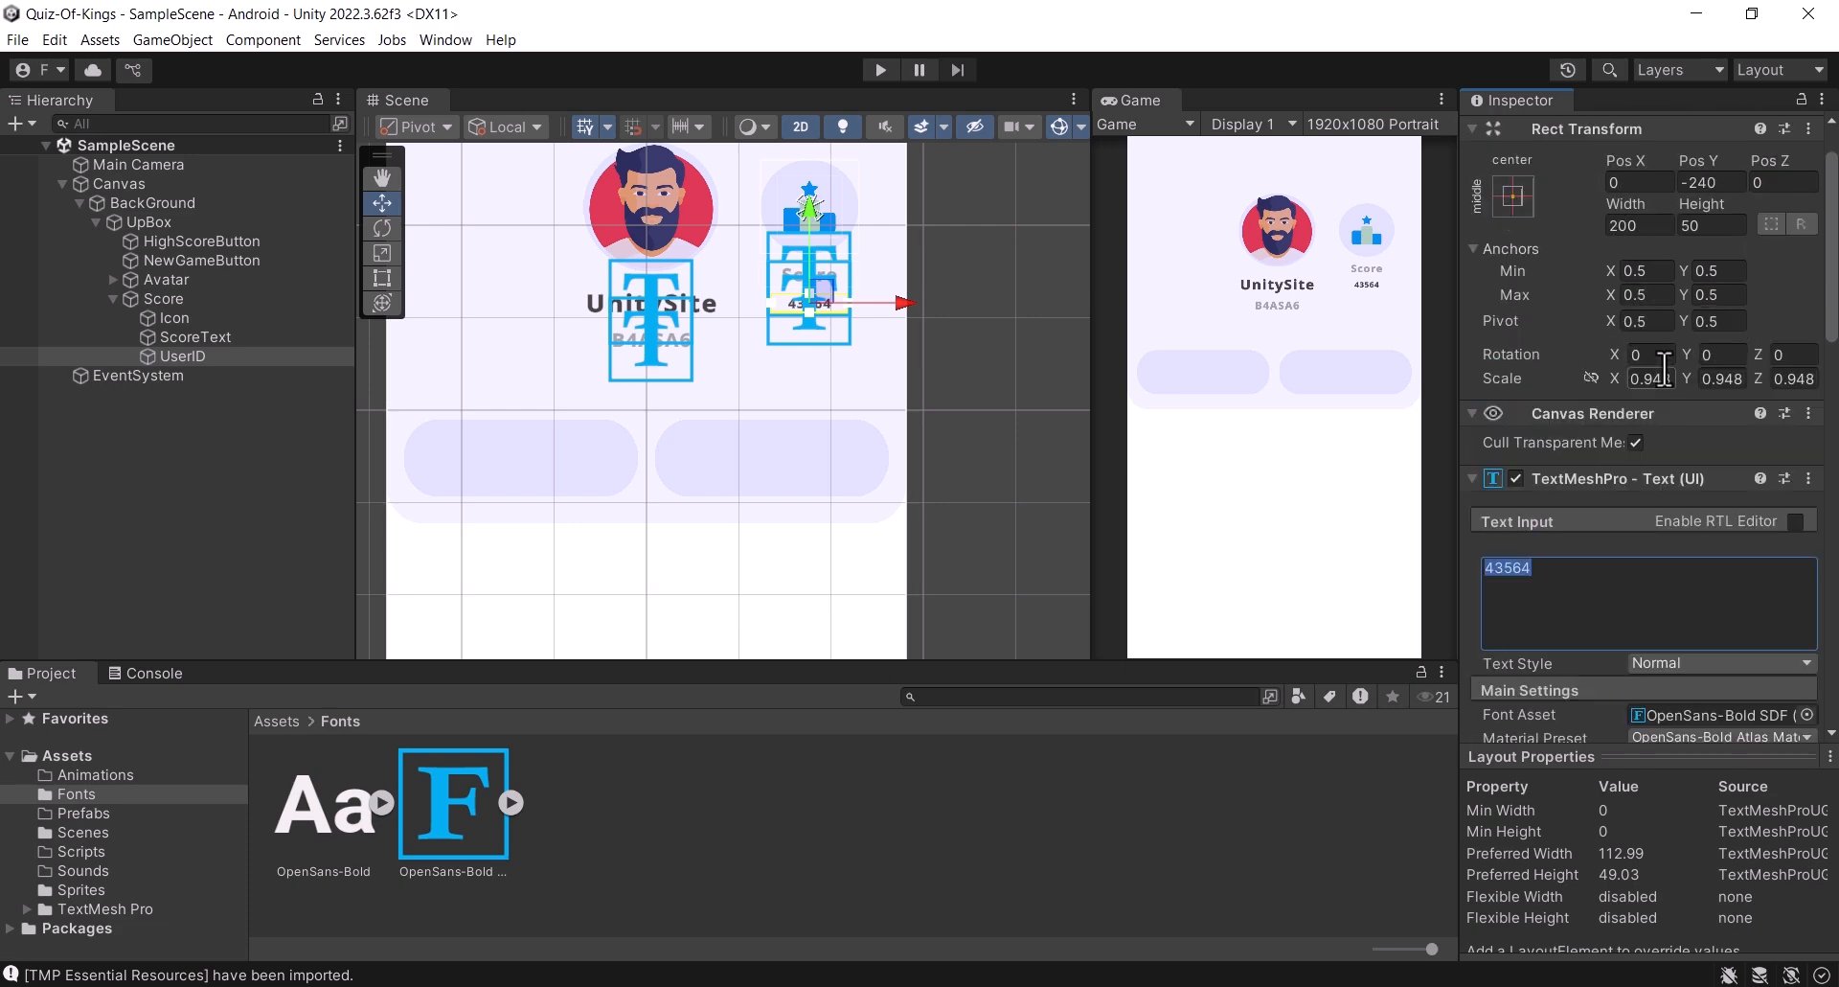
click(1610, 133)
text(Sc)
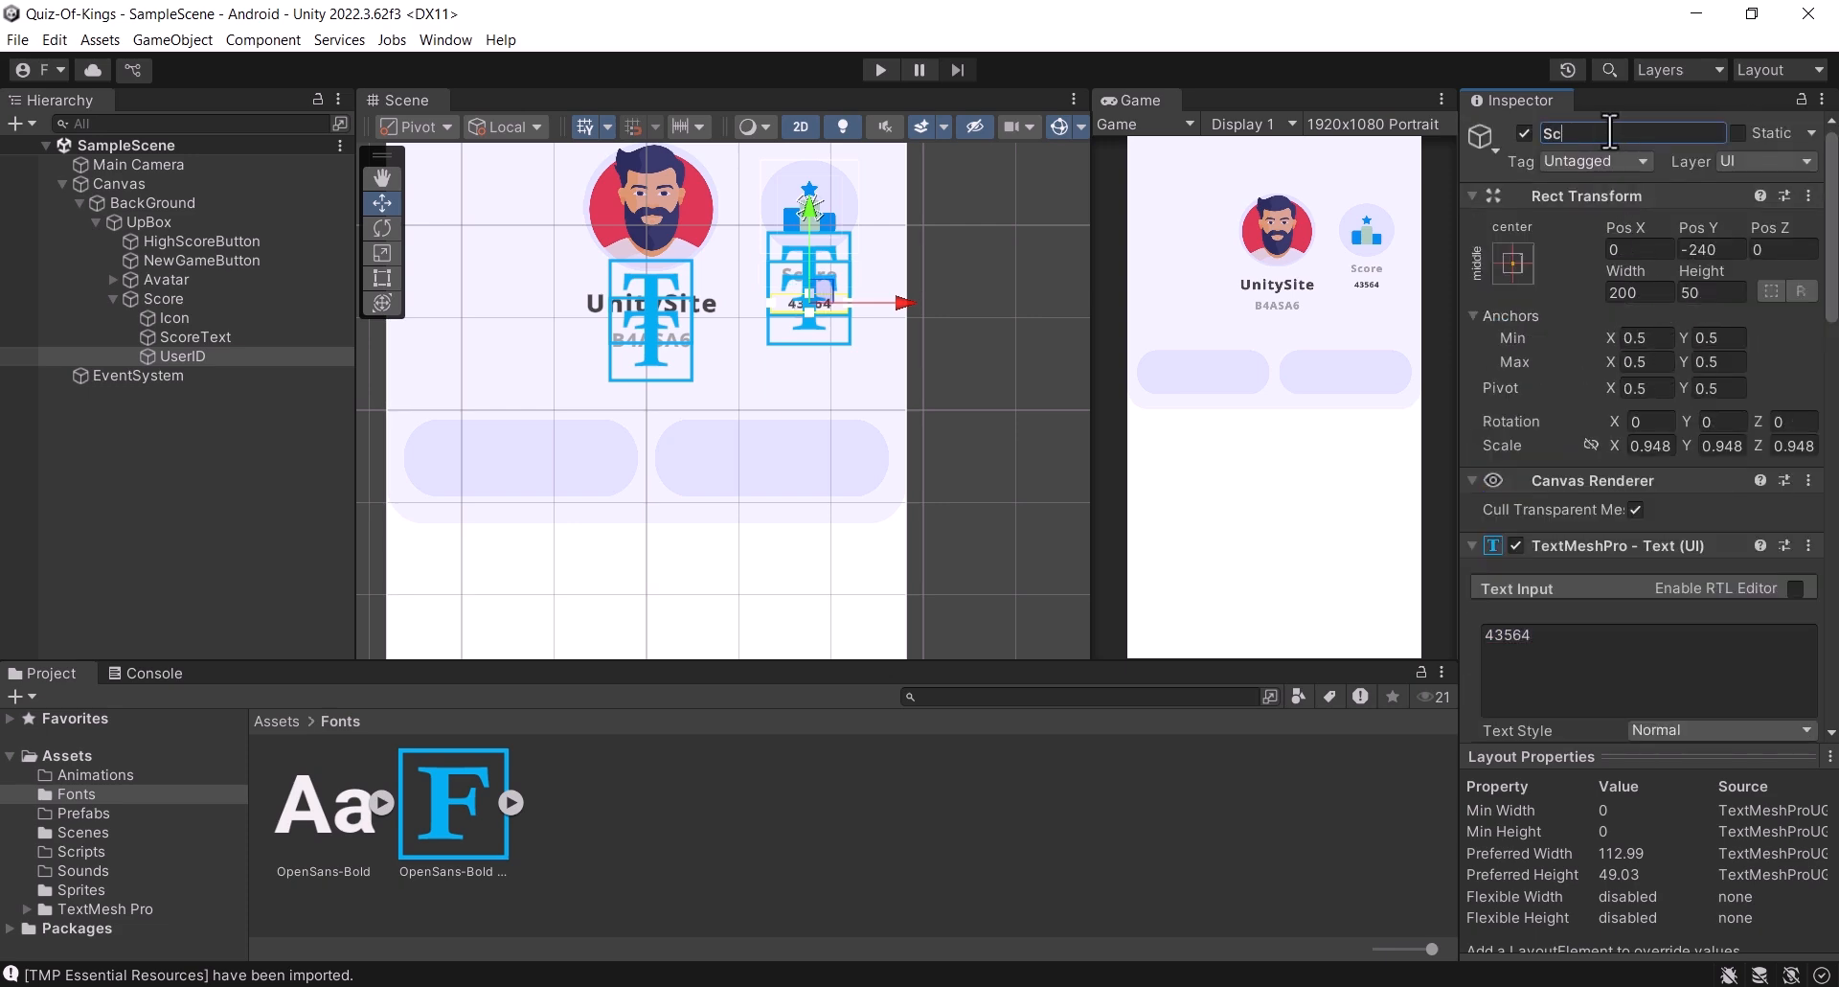
text(oreCount)
key(Return)
Step: Duplicate the Score block within UpBox, undoing the freehand move of the copy
click(109, 297)
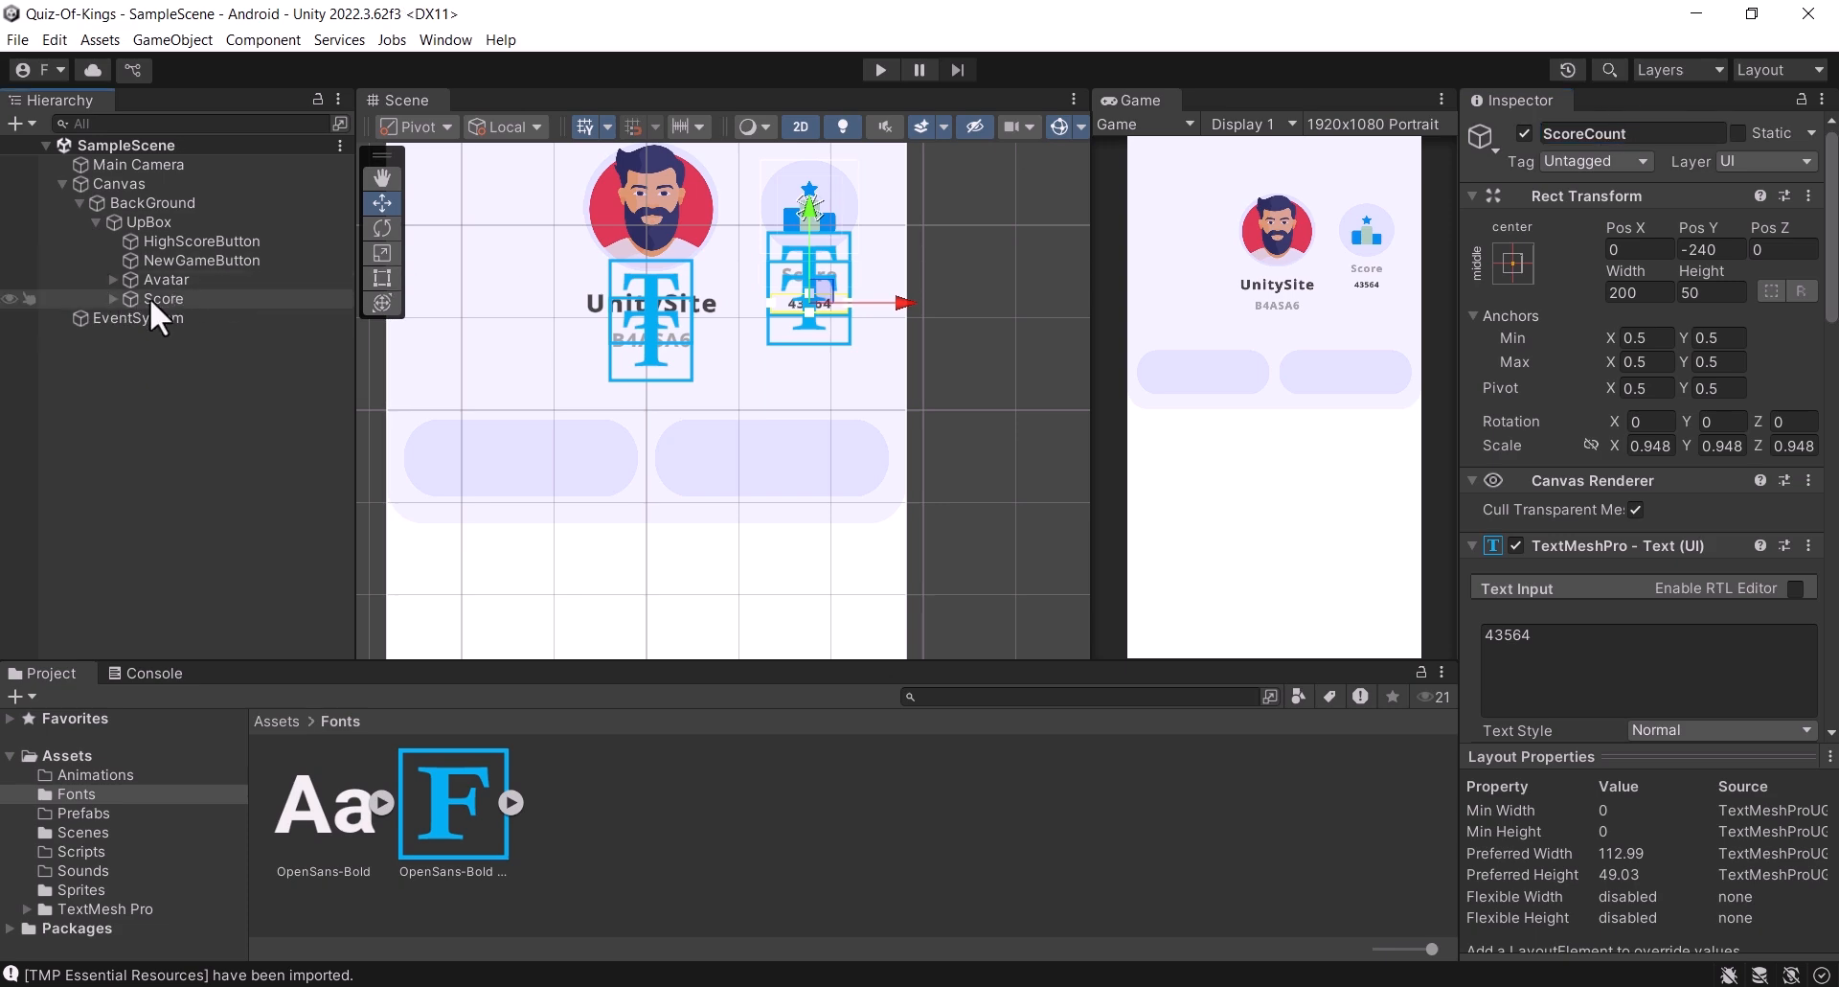
click(150, 298)
key(ctrl+d)
scroll(919, 299, down, 1)
middle_drag(925, 307, 985, 333)
drag(972, 233, 656, 228)
key(ctrl+z)
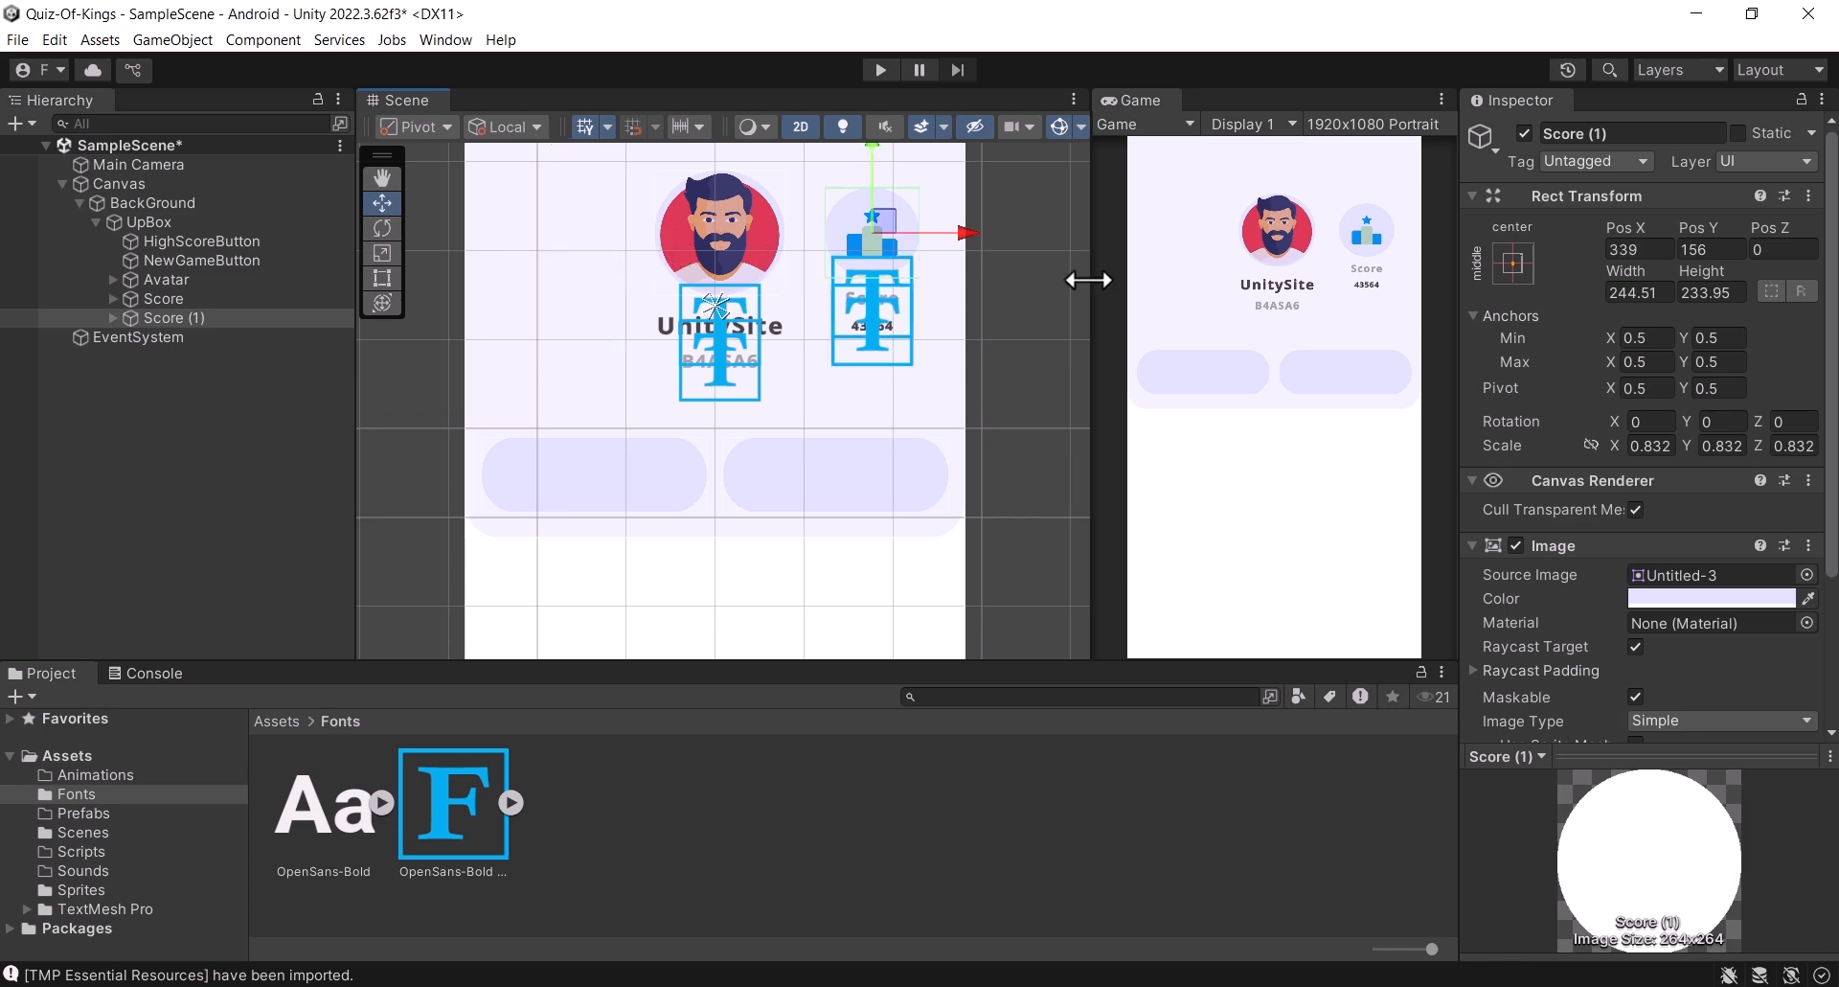
Step: Mirror the duplicated Score block to the other side of the avatar by setting its Pos X to -339, and save the scene
click(213, 296)
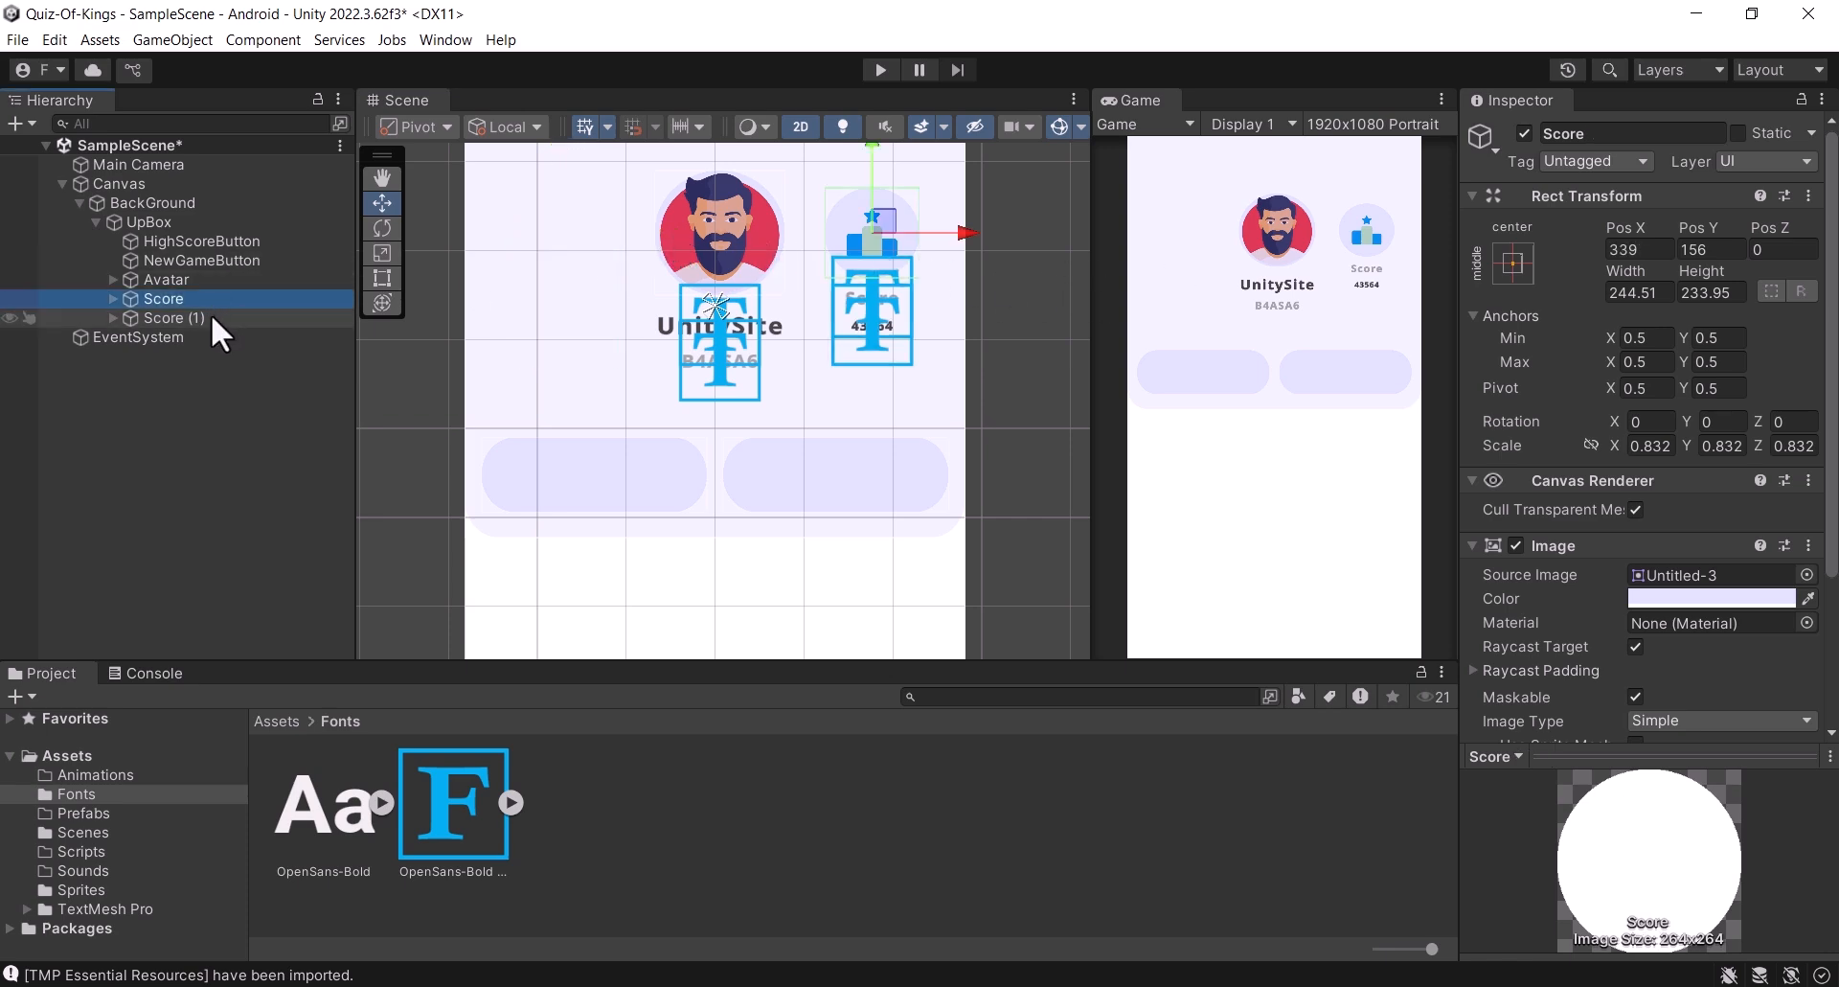
click(211, 318)
click(1615, 250)
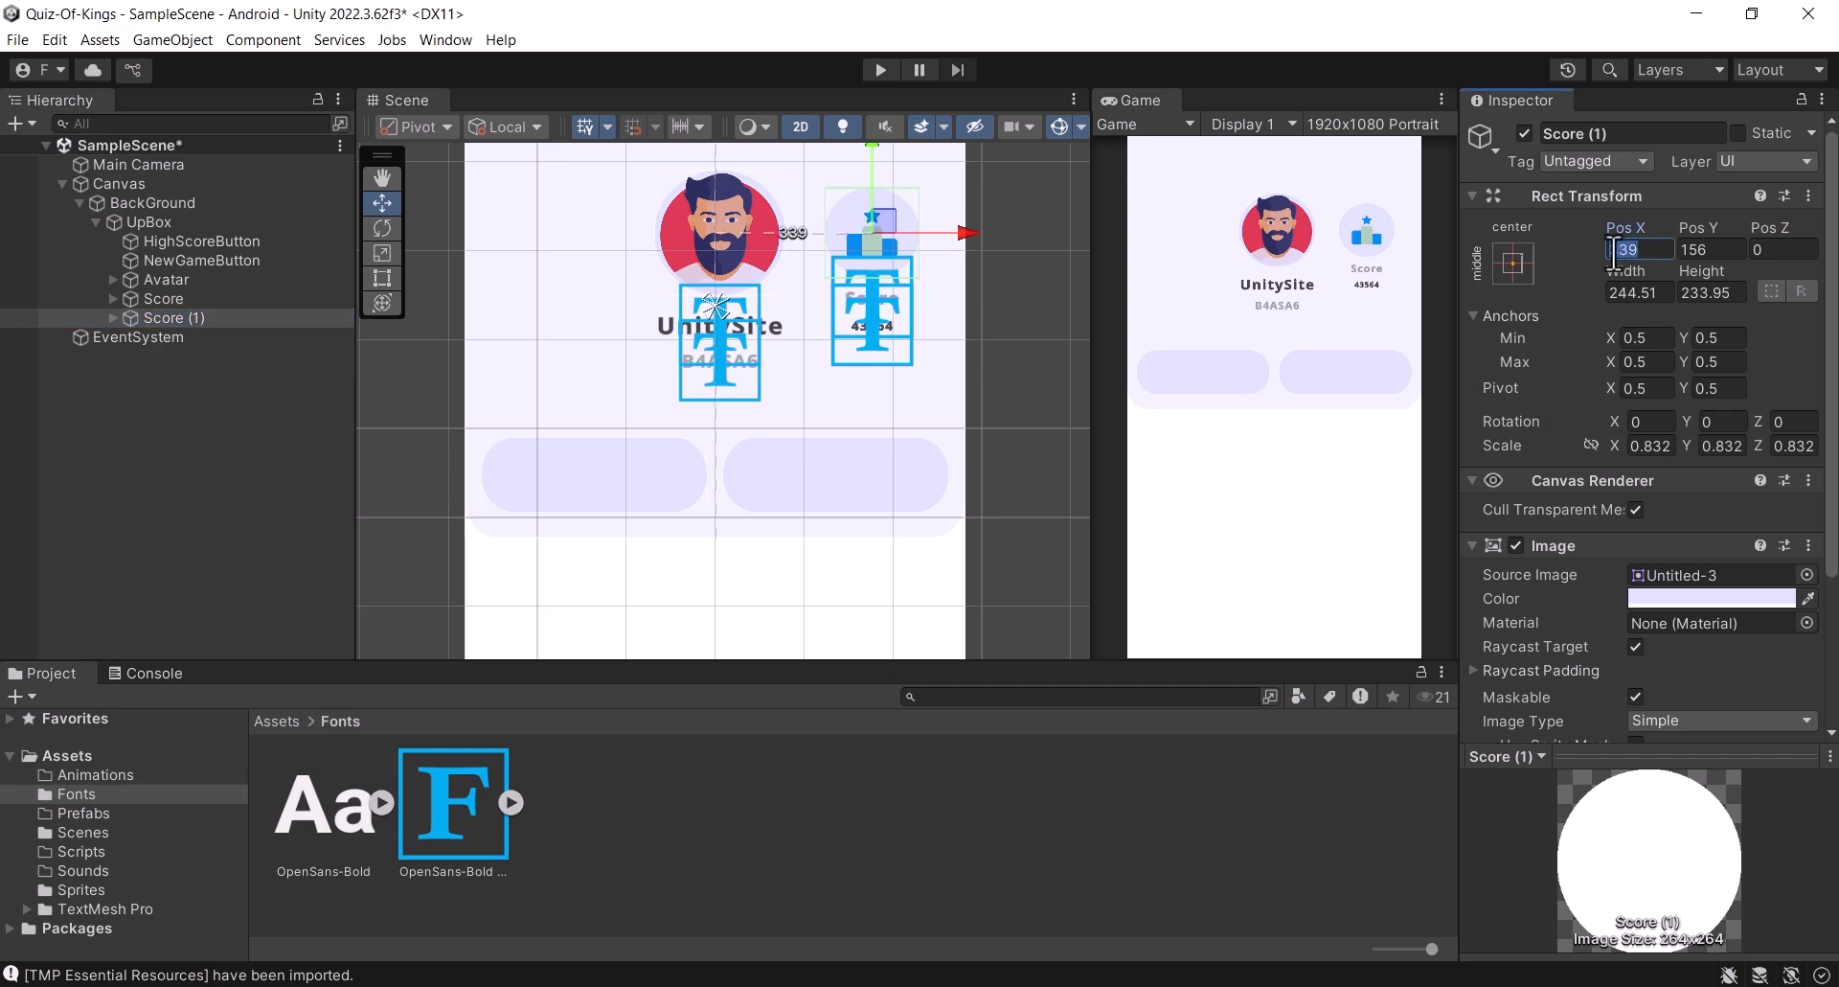
text(-)
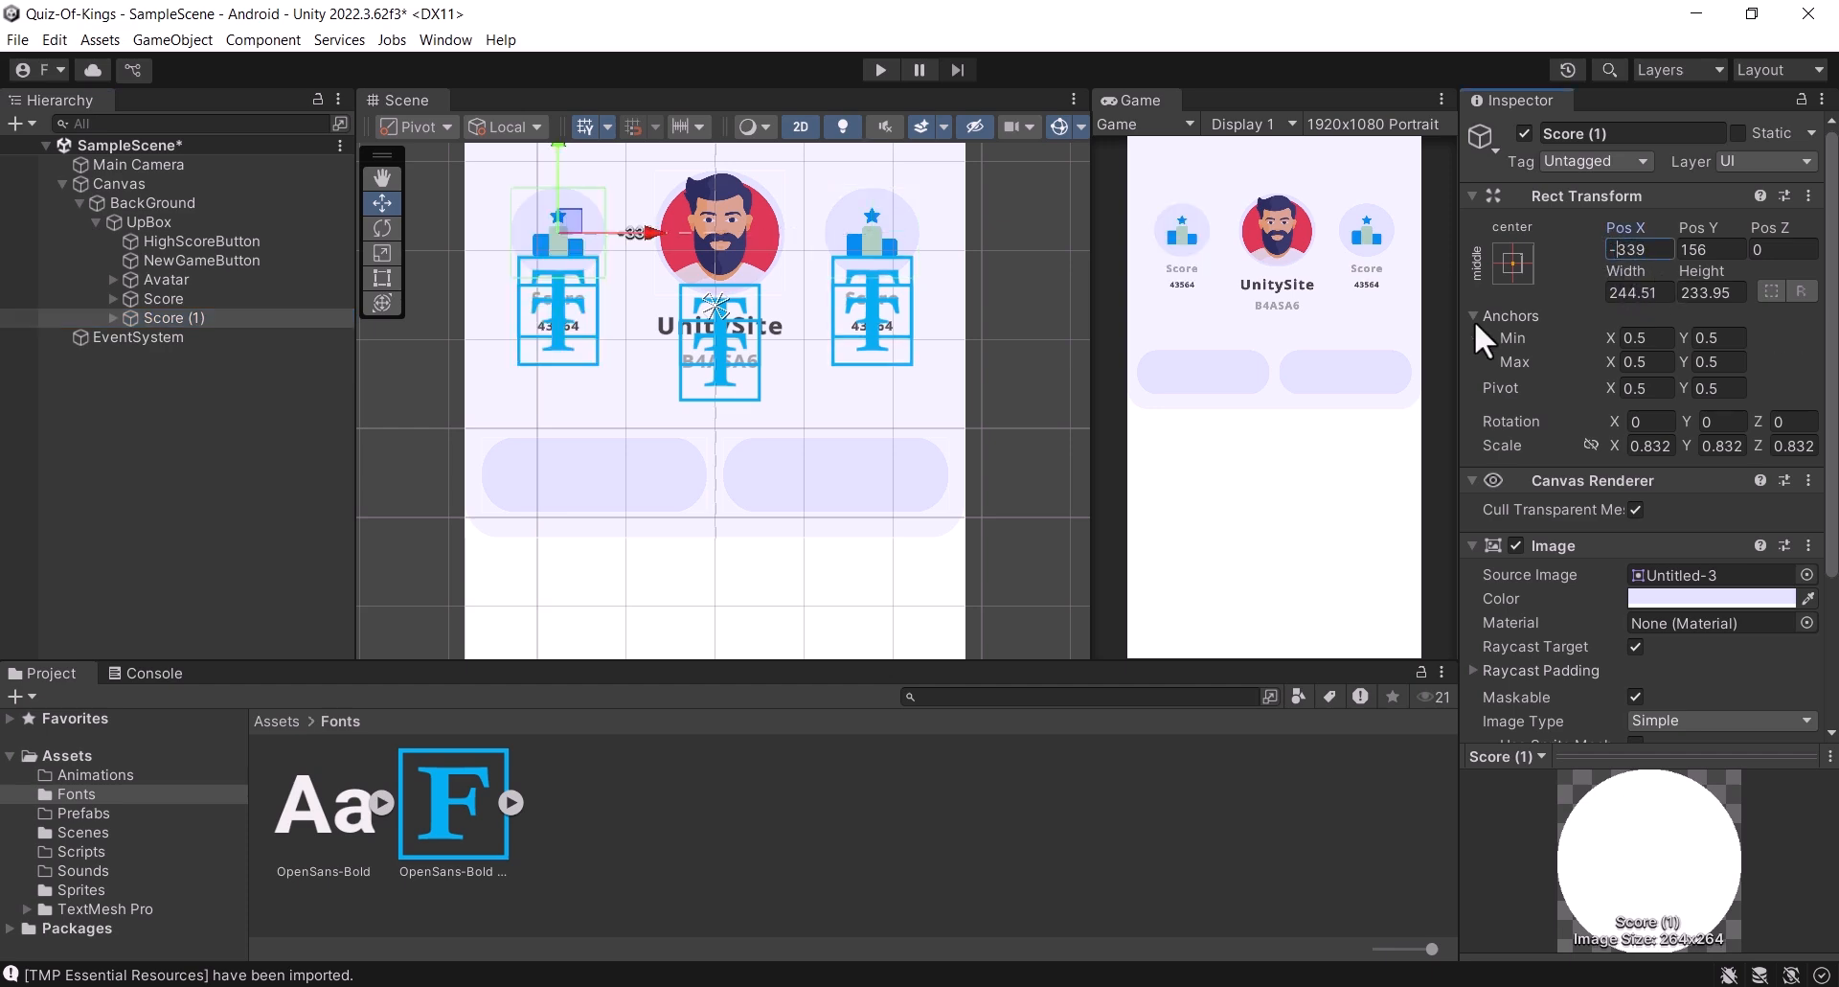
key(ctrl+s)
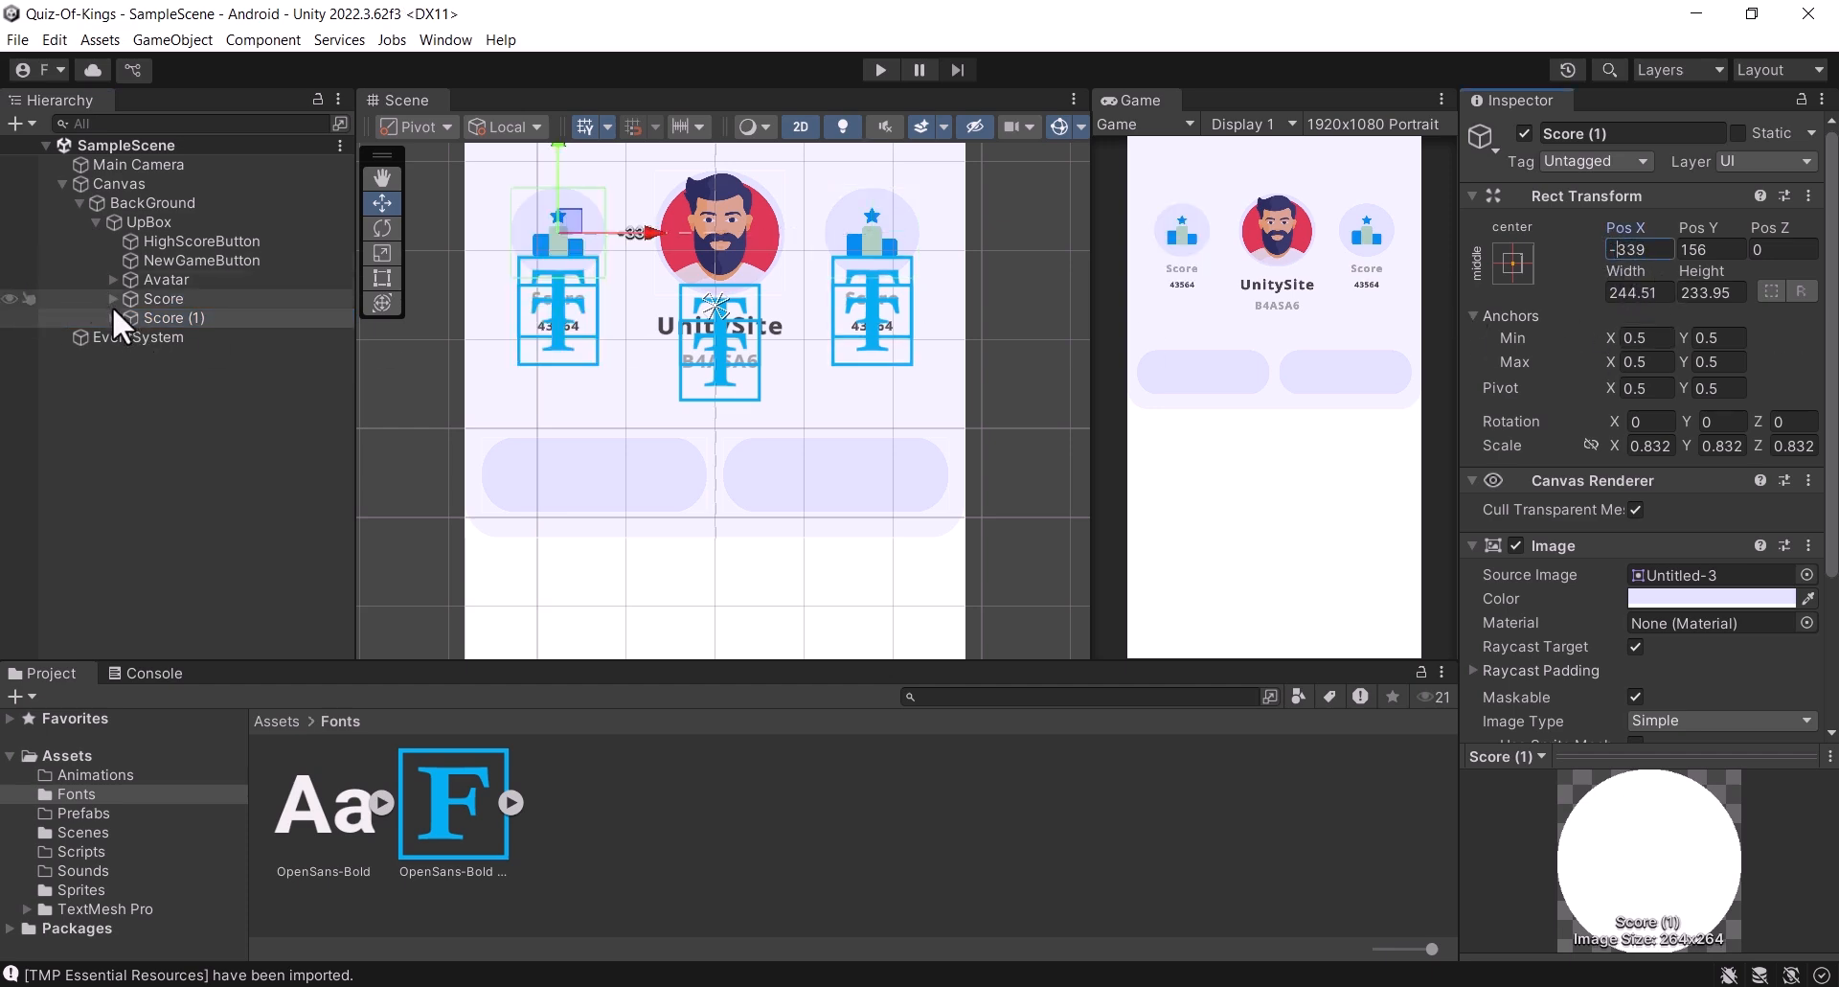
Step: Rename the duplicated Score block to Stars
click(1633, 136)
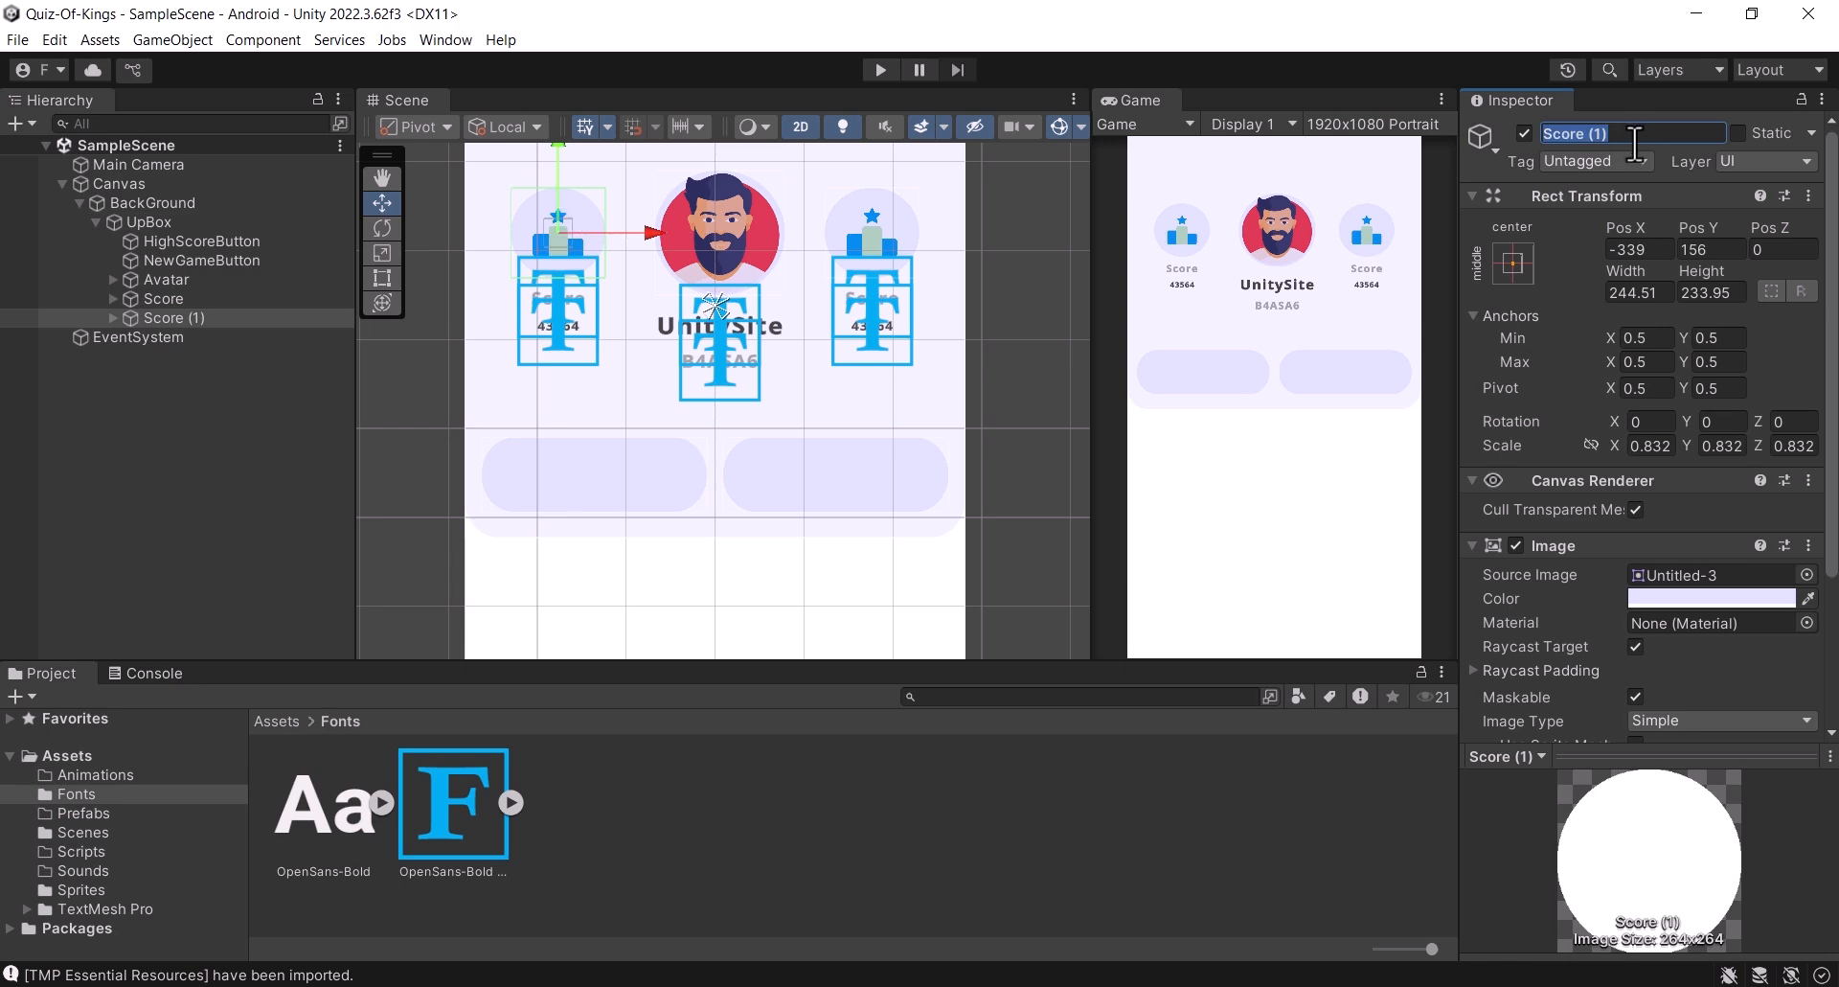
text(S)
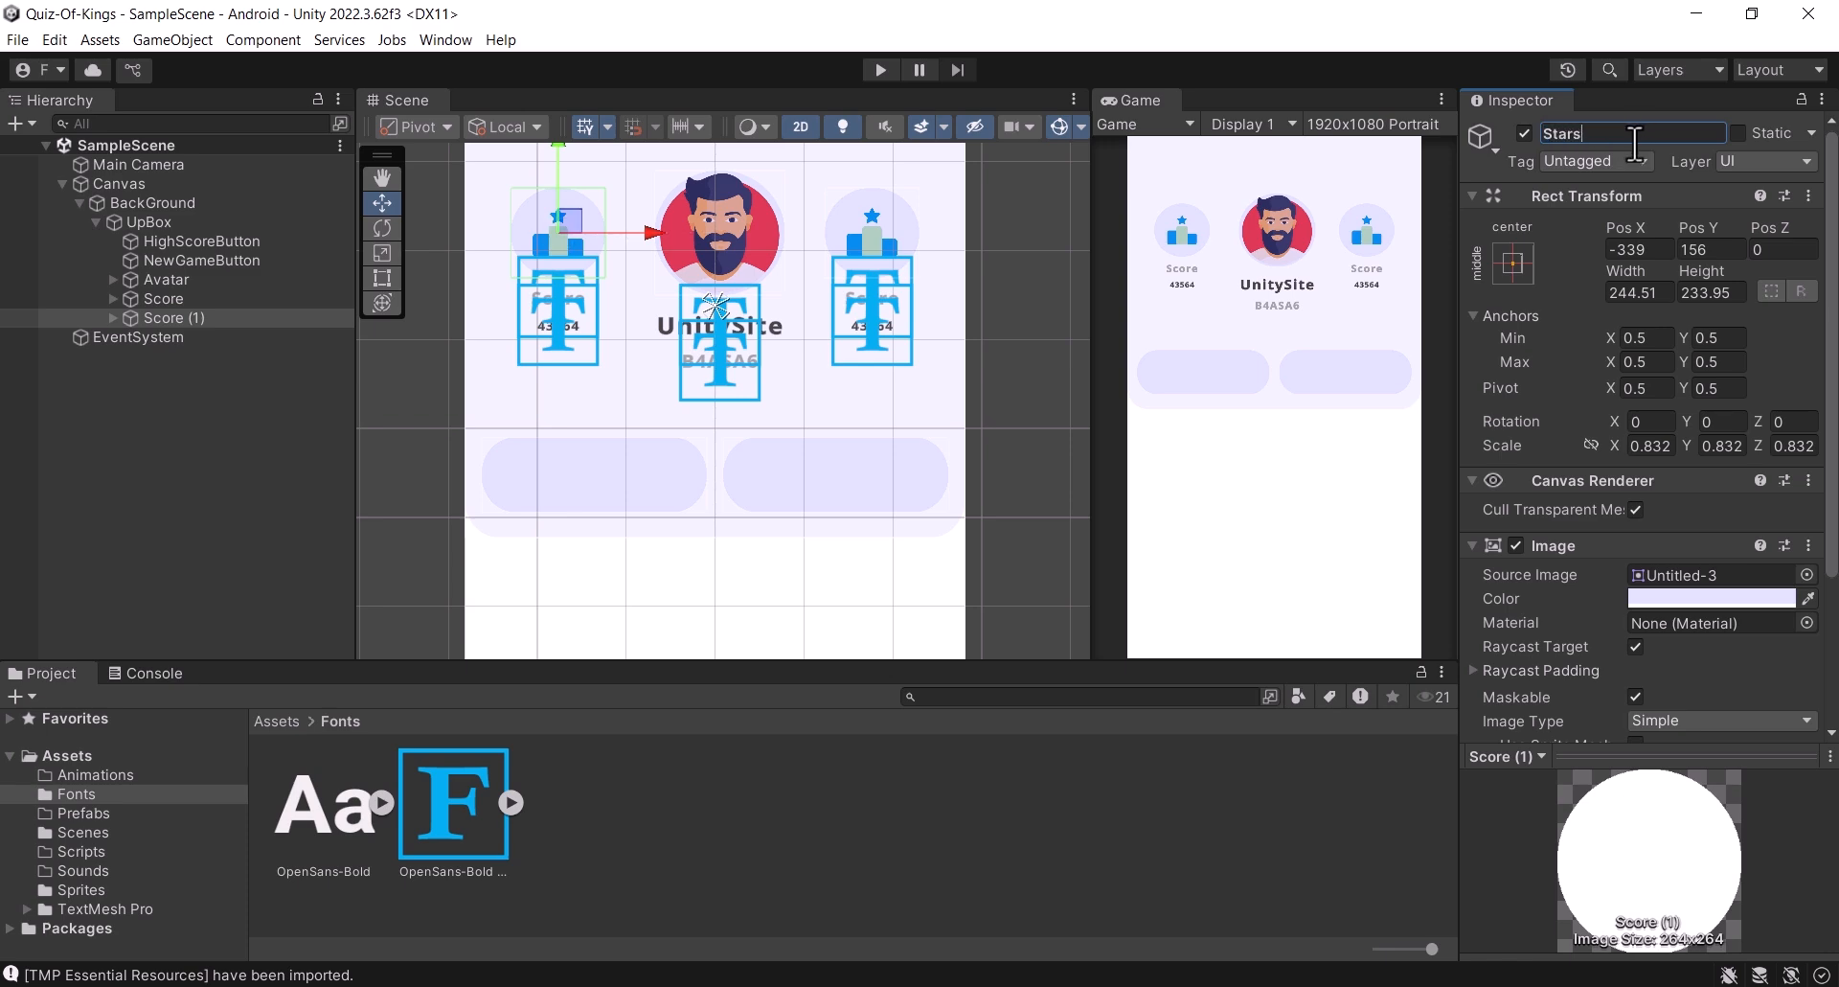
text(tars)
key(Return)
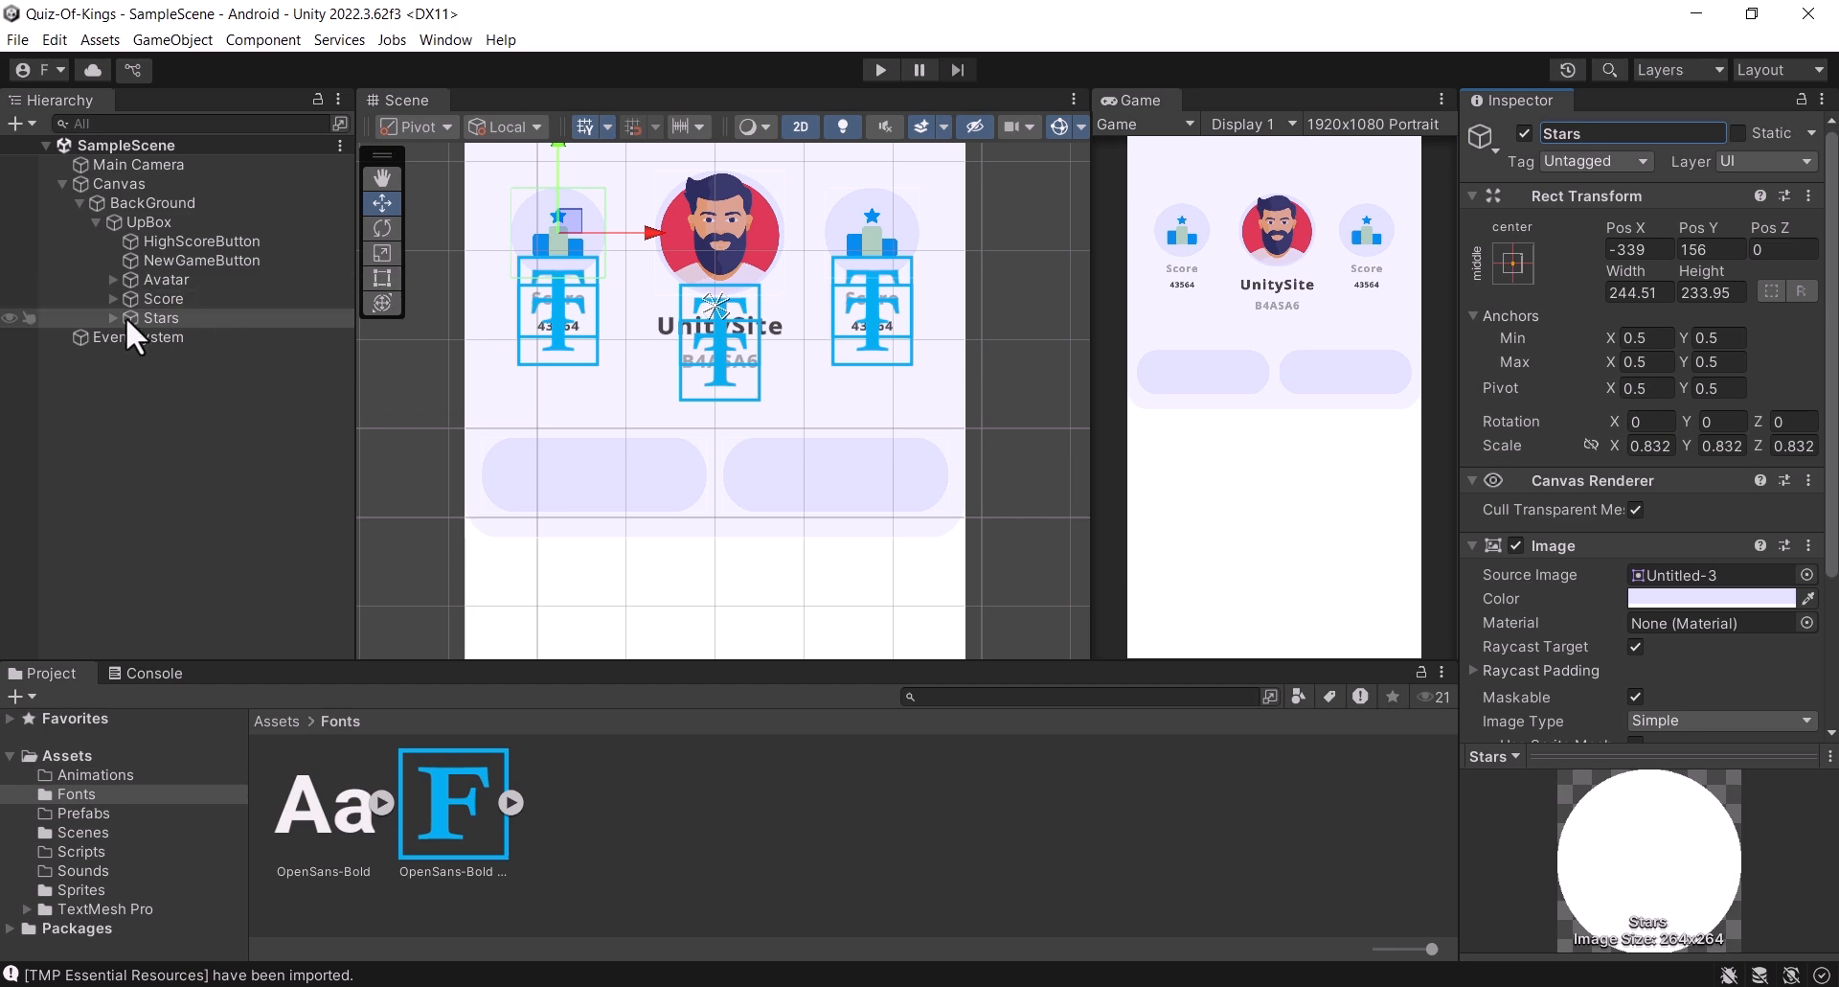
Step: Change the text content of the ScoreText object under Stars to Stars and save the scene
click(111, 317)
click(188, 354)
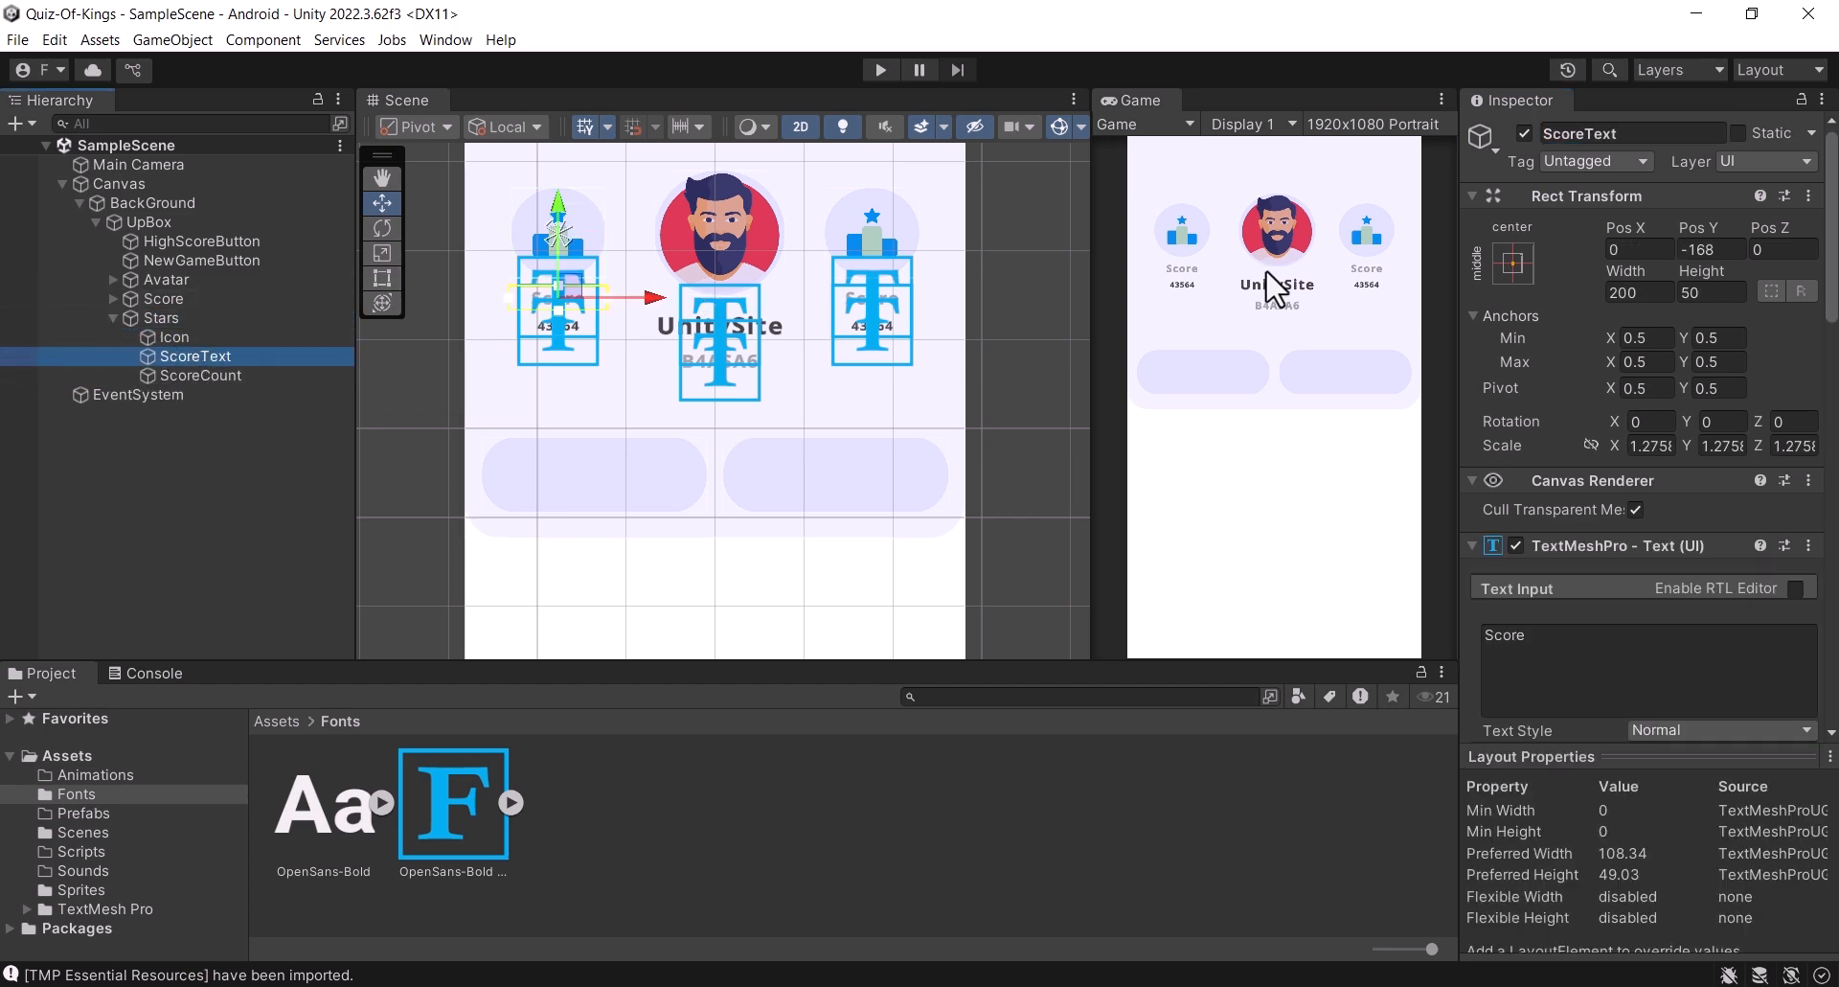
click(1581, 140)
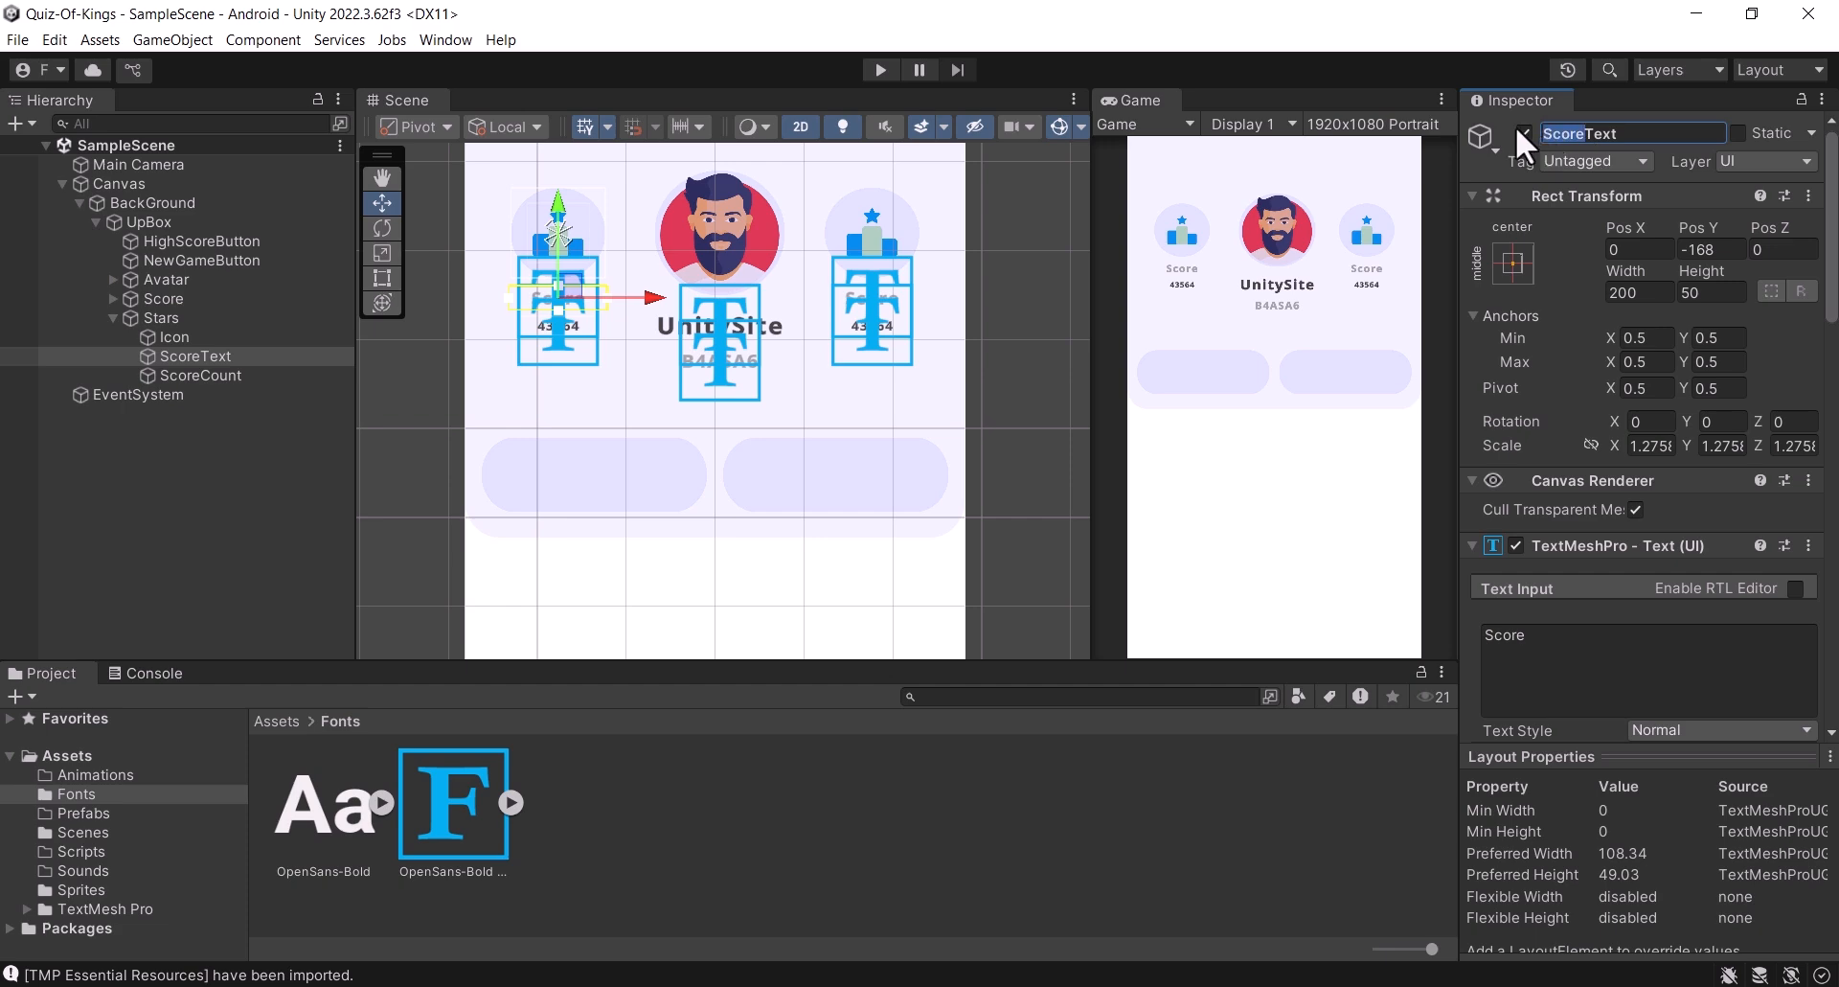
text(Stars)
click(1562, 661)
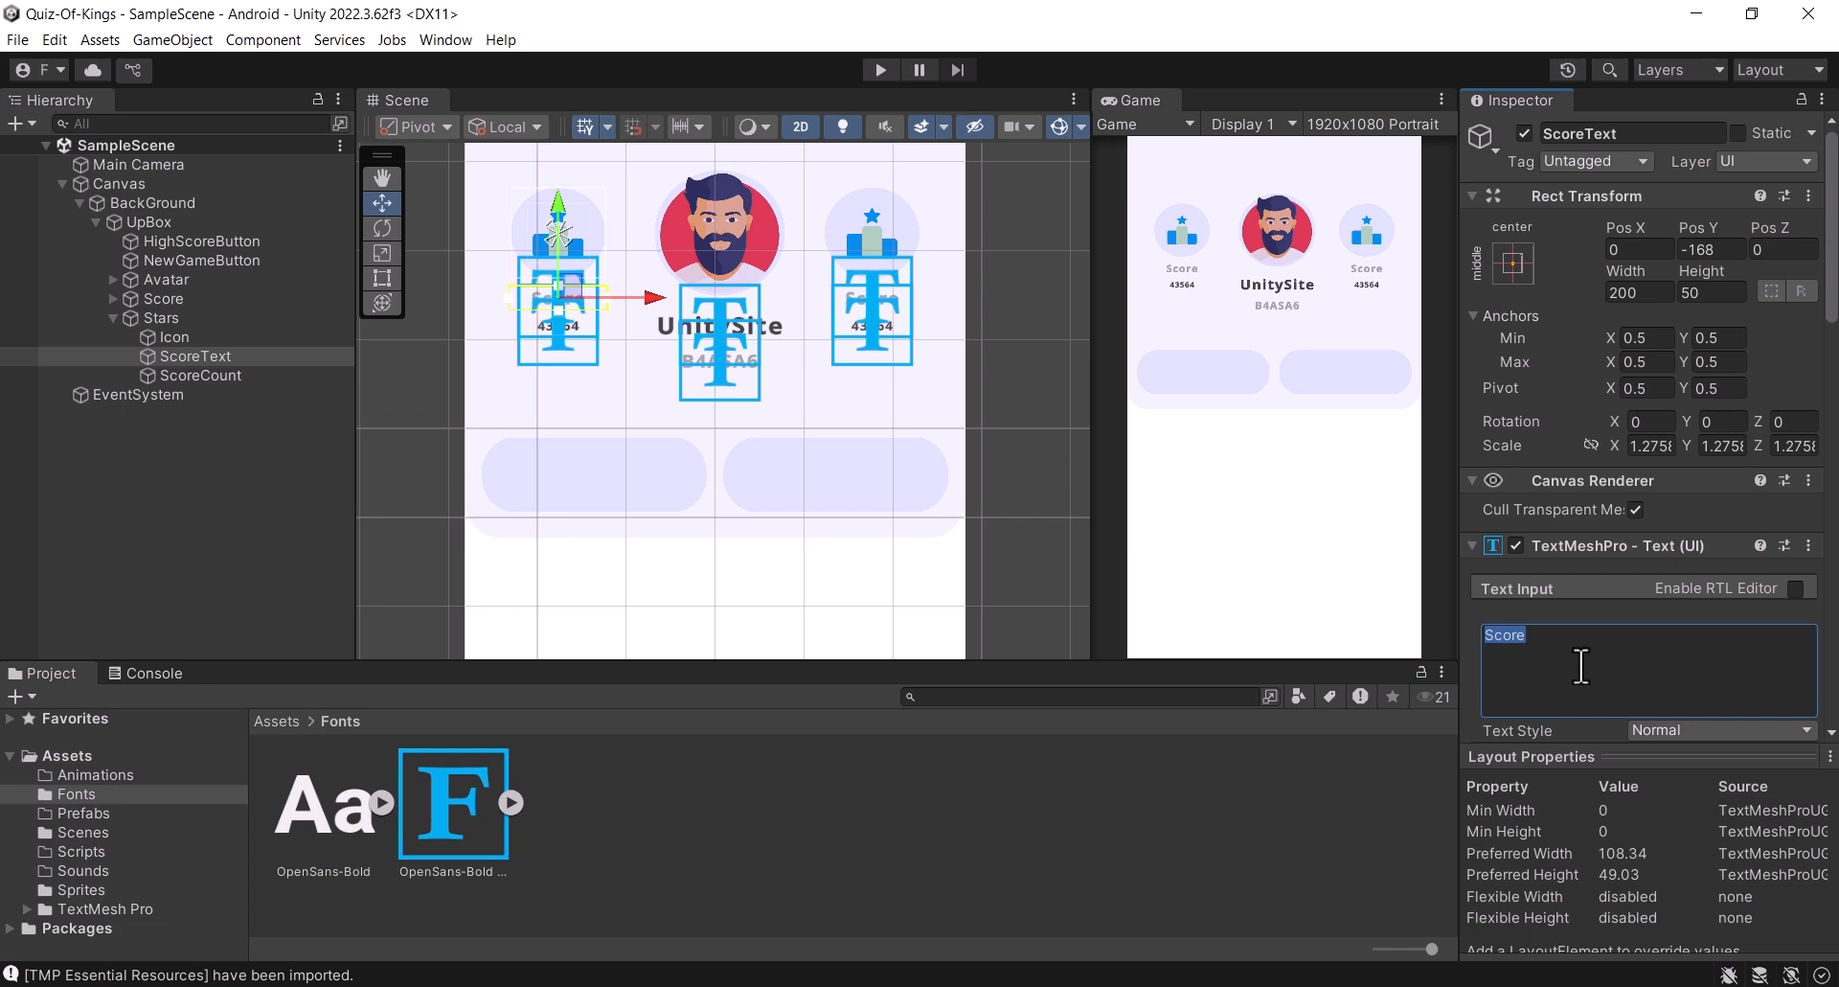
text(Stars)
key(ctrl+s)
Step: Replace the text content of the ScoreCount object under Stars with 150
click(187, 375)
click(1717, 684)
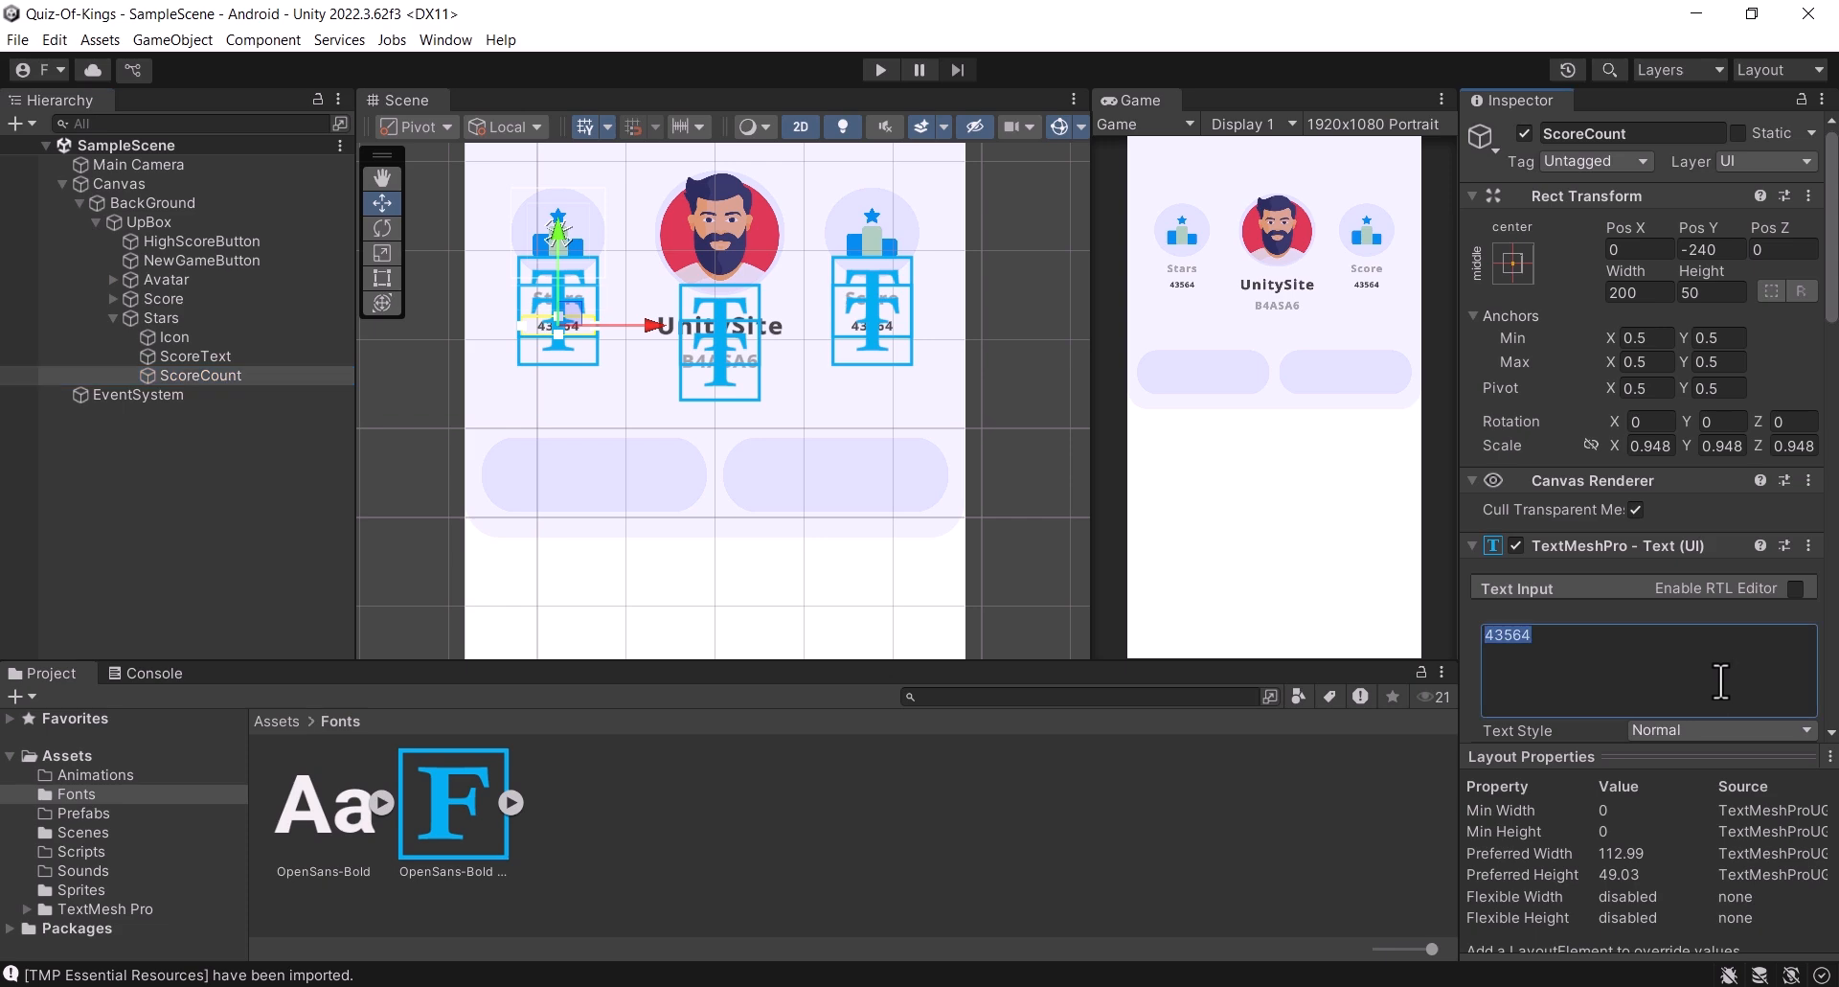
text(150)
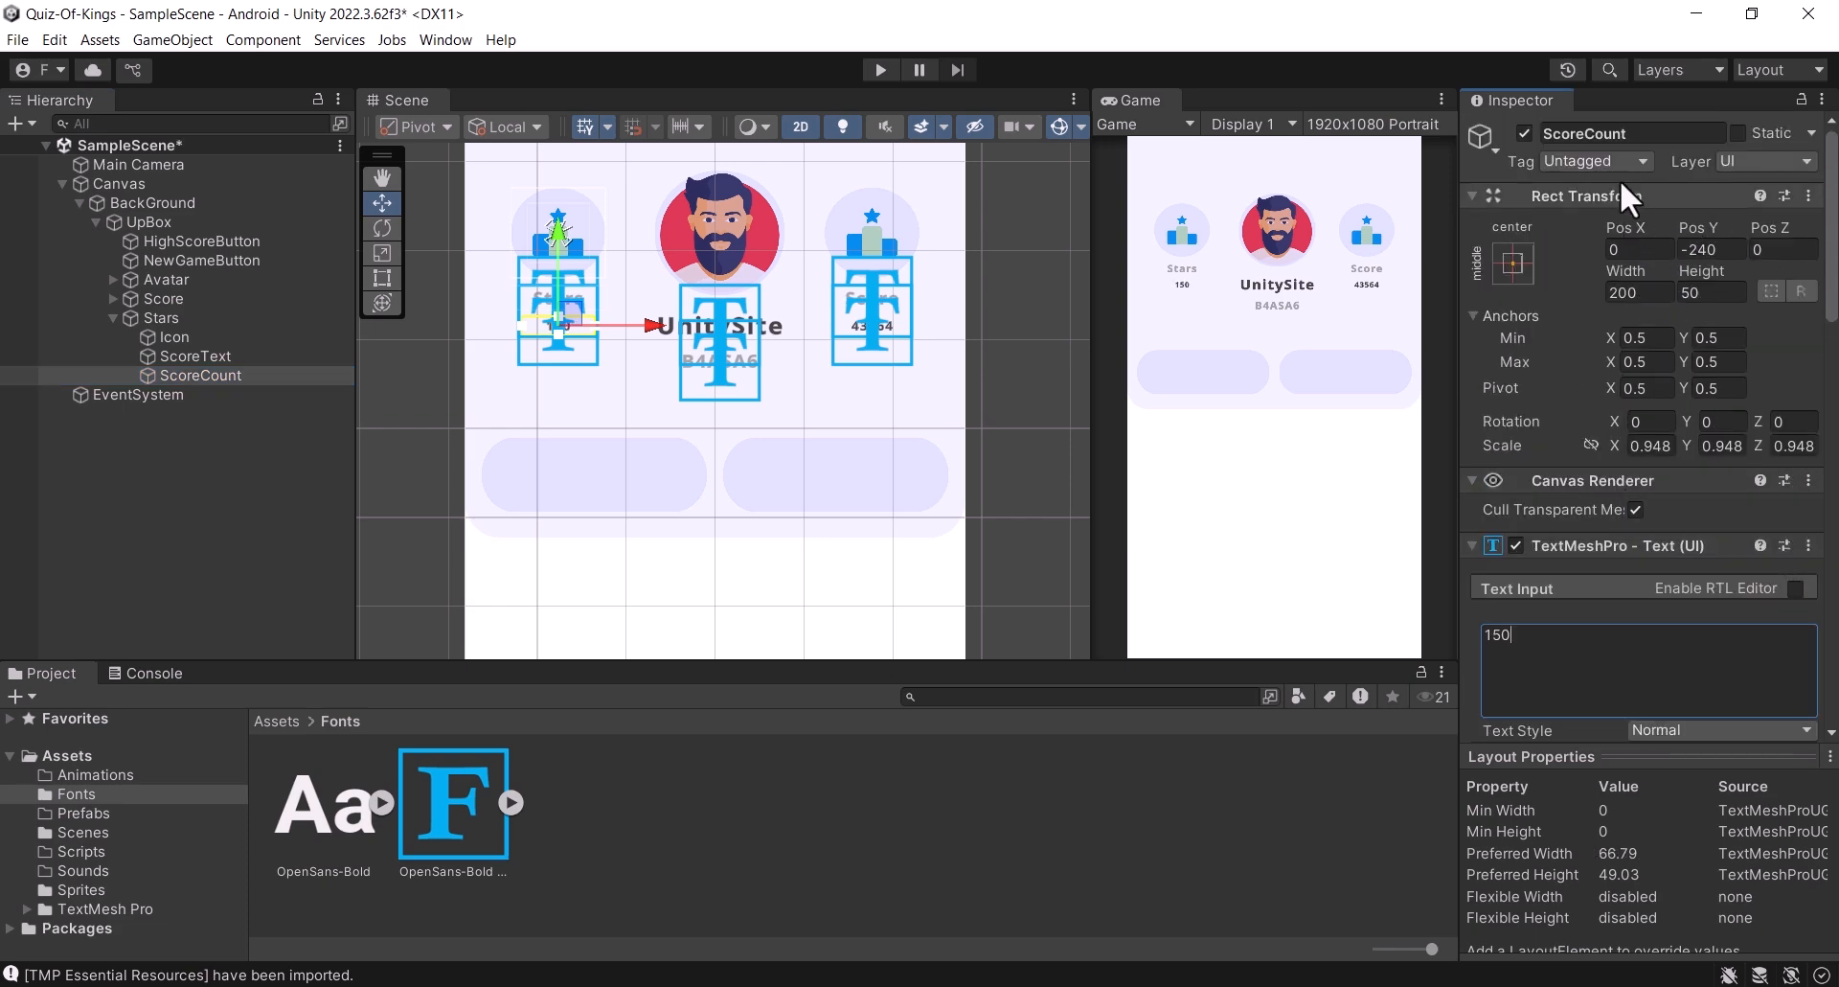
Step: Rename the ScoreCount object under Stars to StarsCount and save the scene
click(1649, 133)
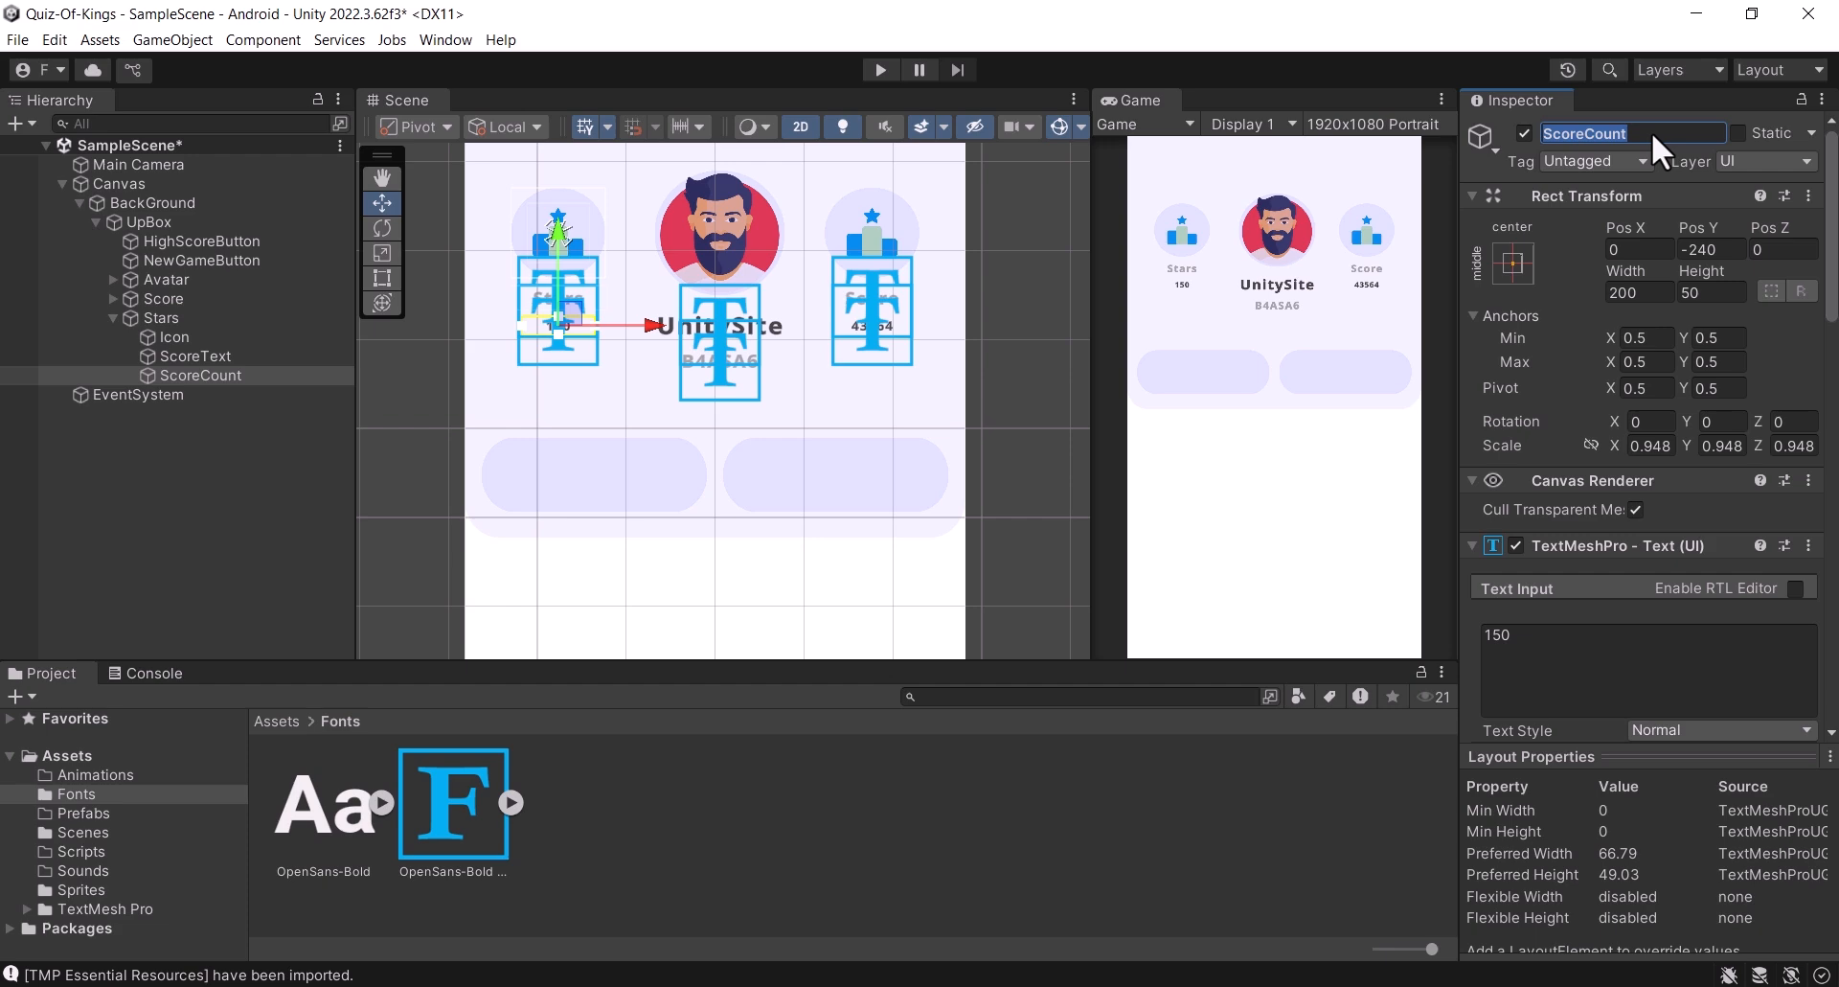
click(1584, 136)
key(BackSpace)
key(BackSpace)
key(BackSpace)
key(BackSpace)
key(BackSpace)
text(Stars)
key(ctrl+s)
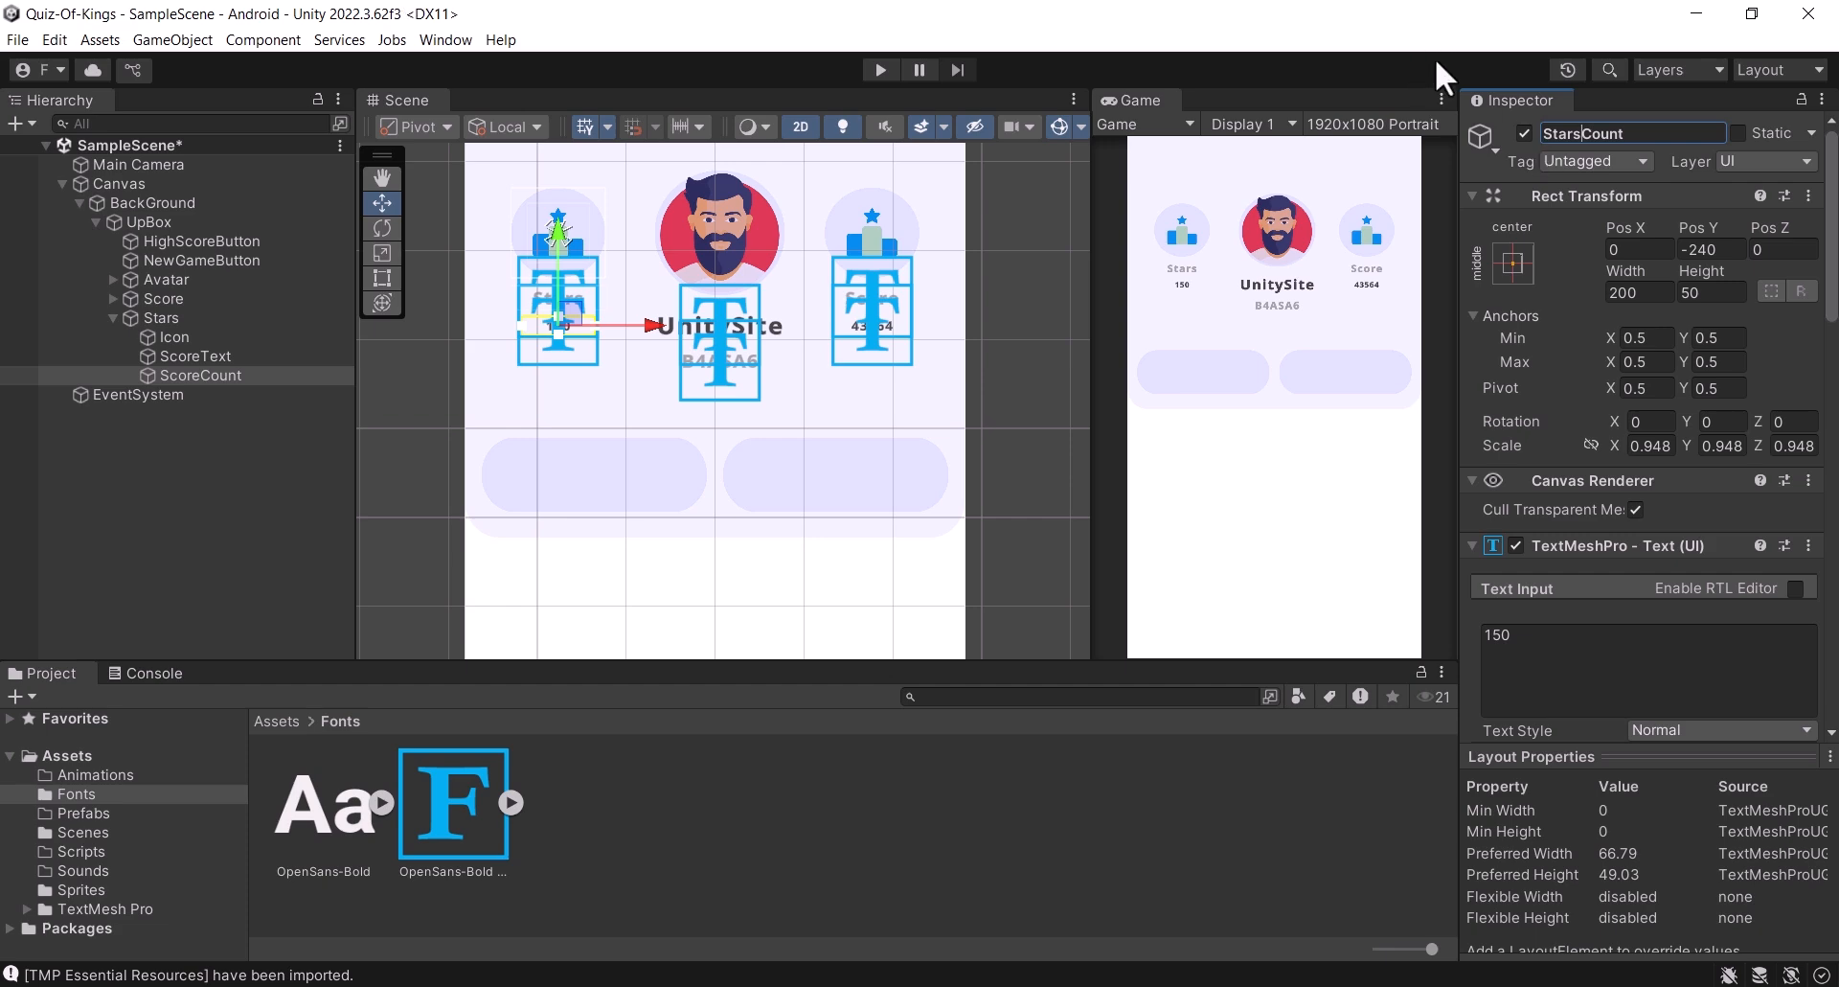
Step: Replace the source image of the Icon object under Stars with the star(4) sprite
click(112, 317)
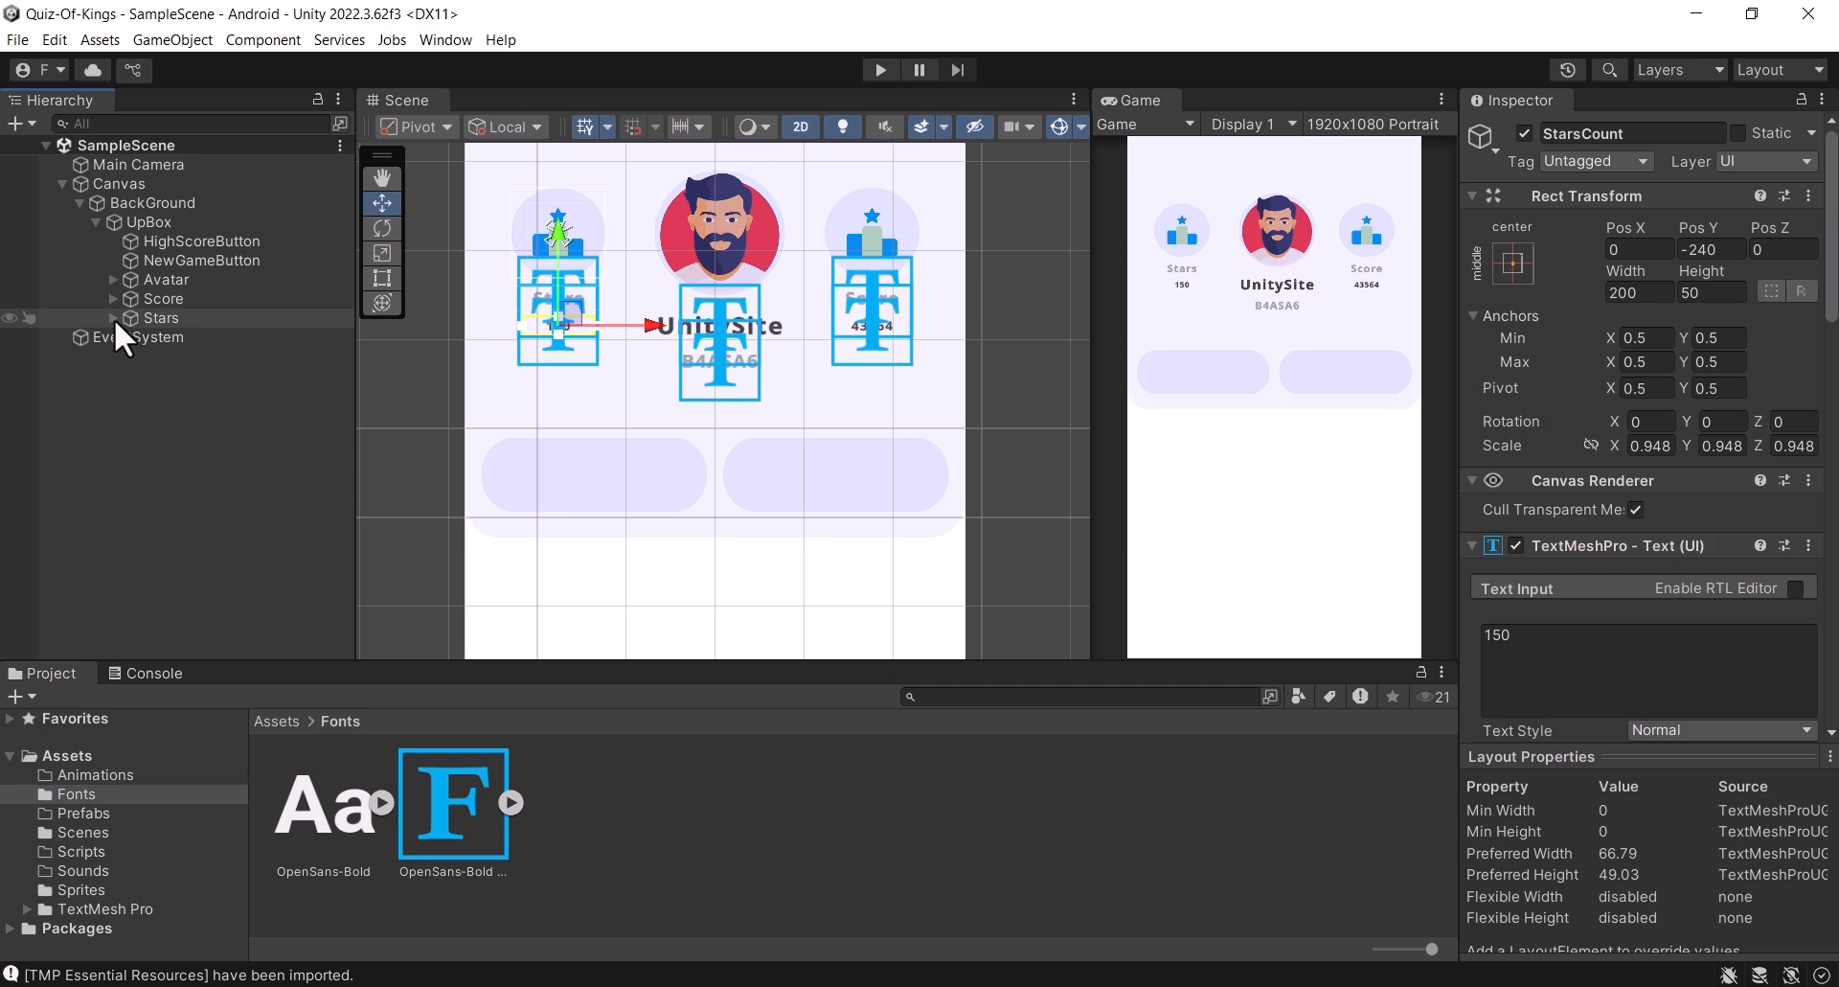
click(104, 322)
click(112, 317)
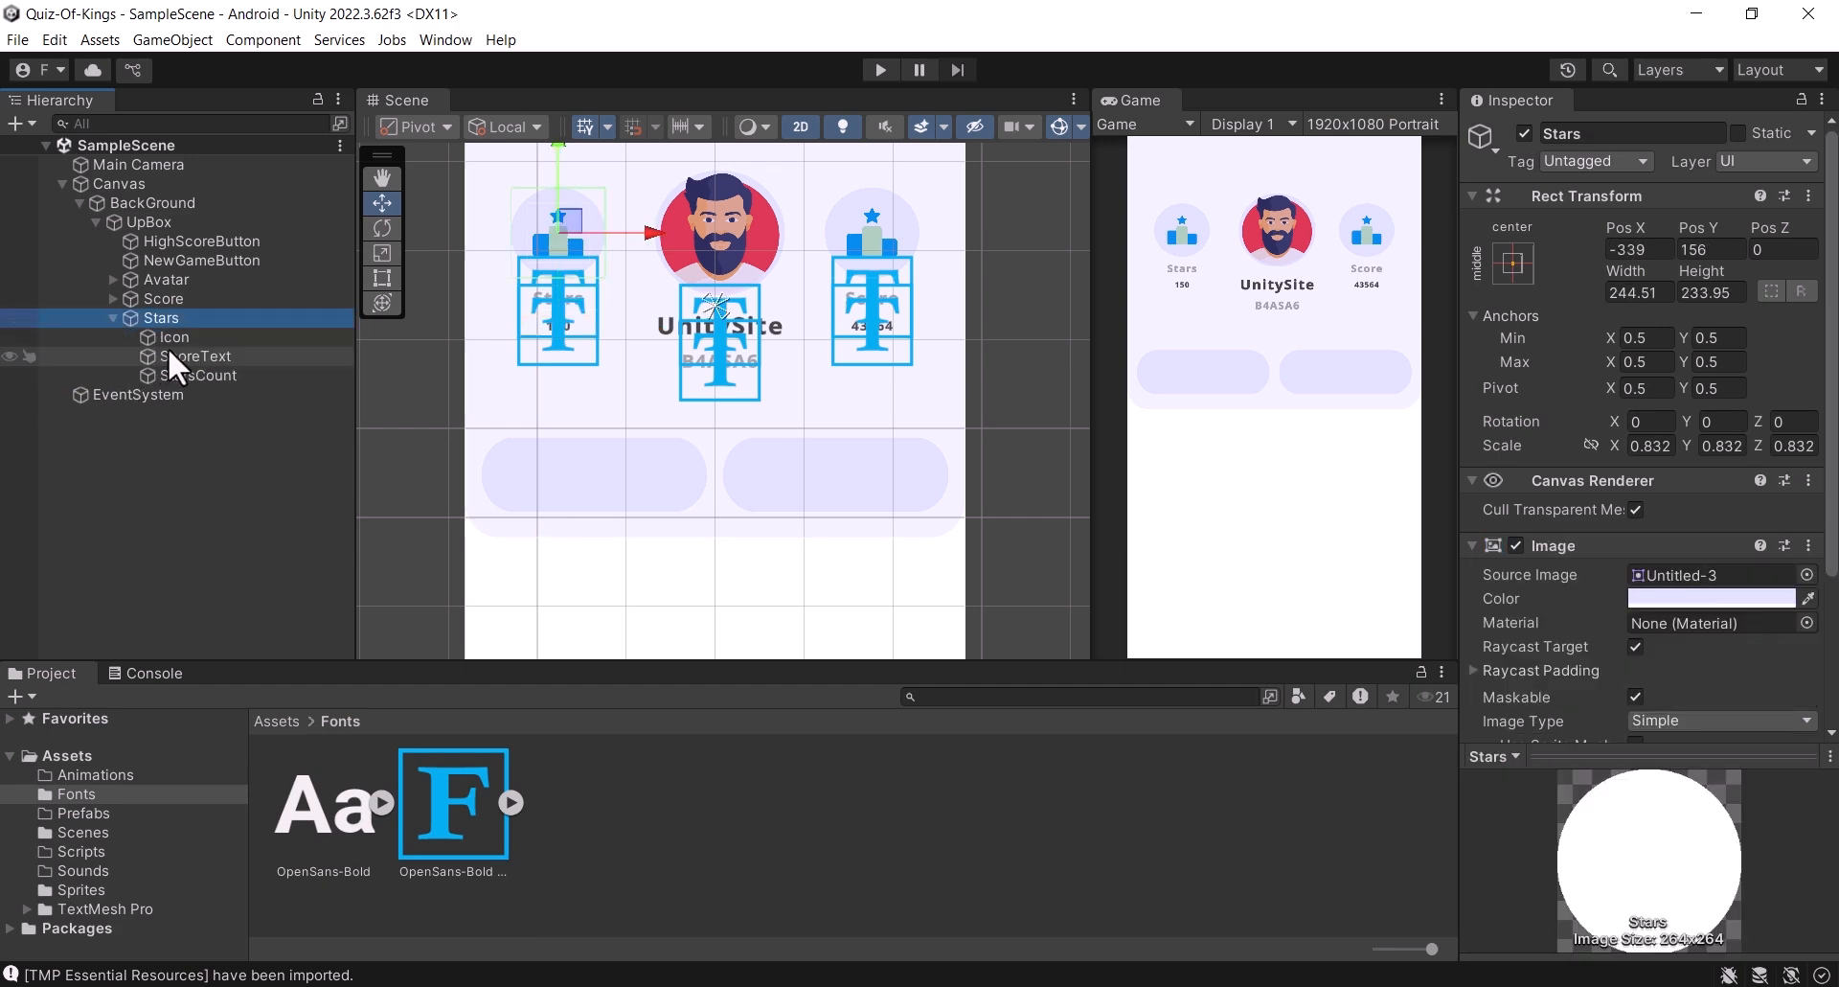
click(170, 354)
click(184, 335)
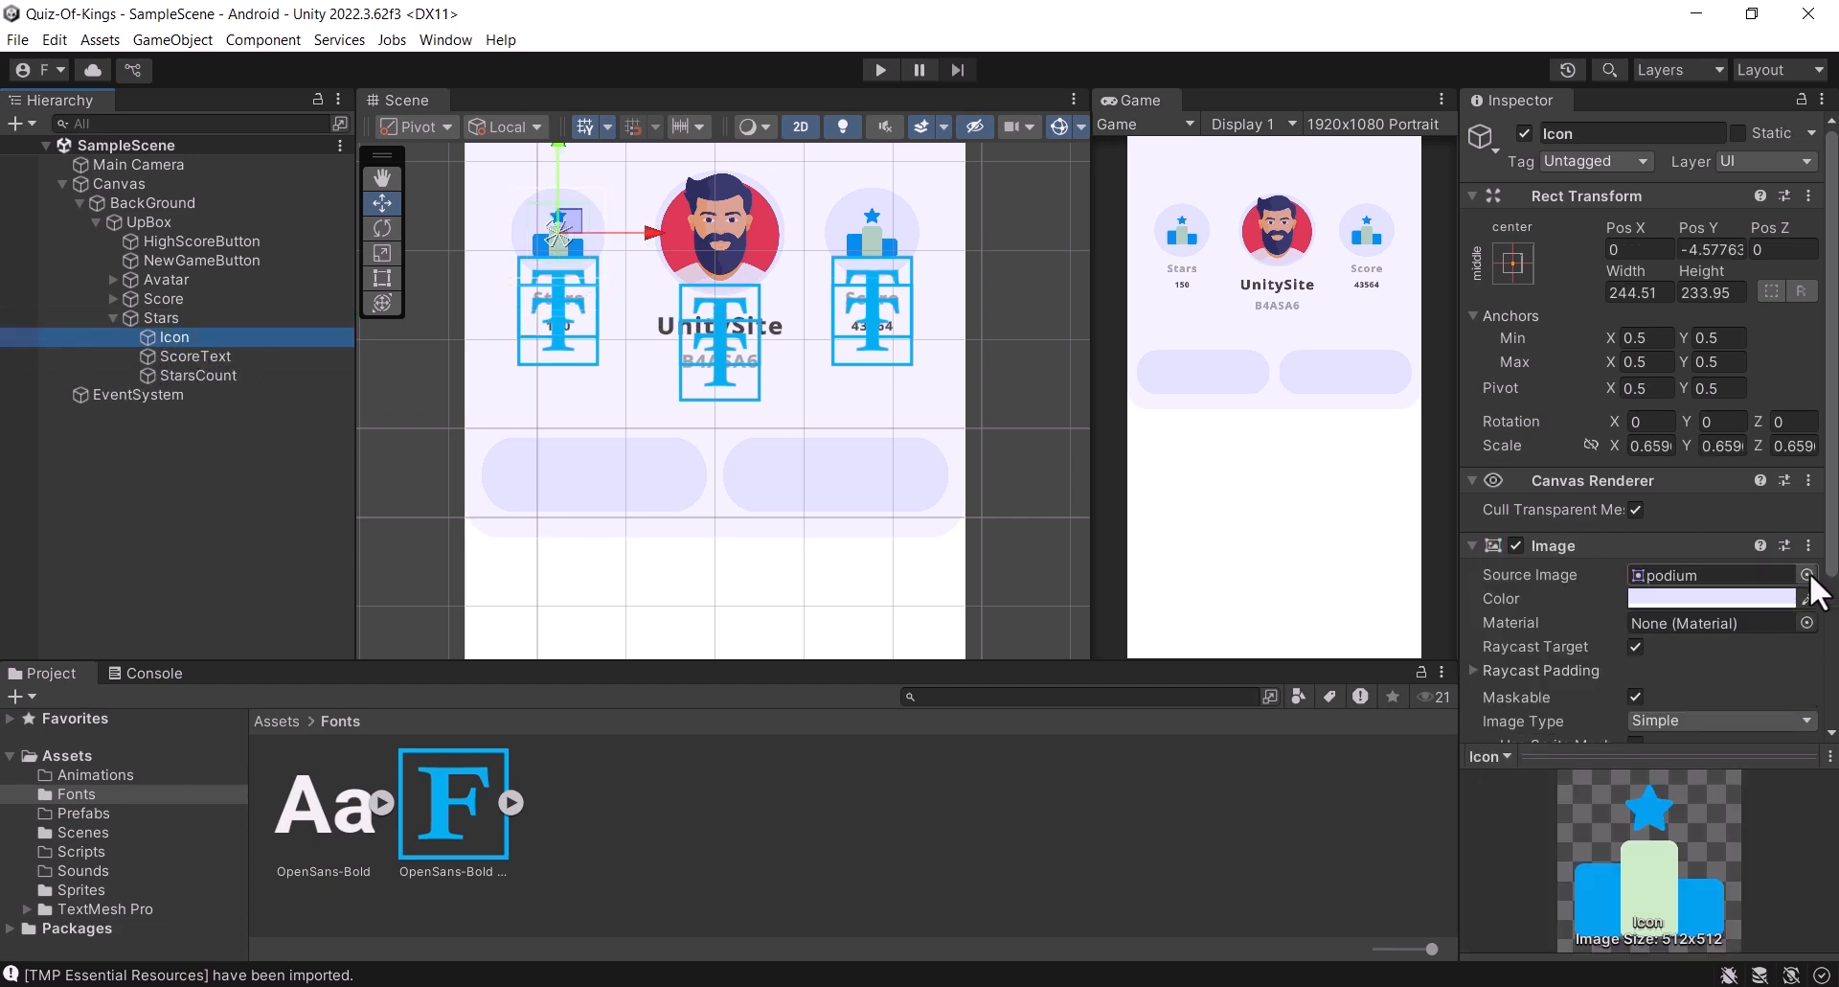
click(1807, 572)
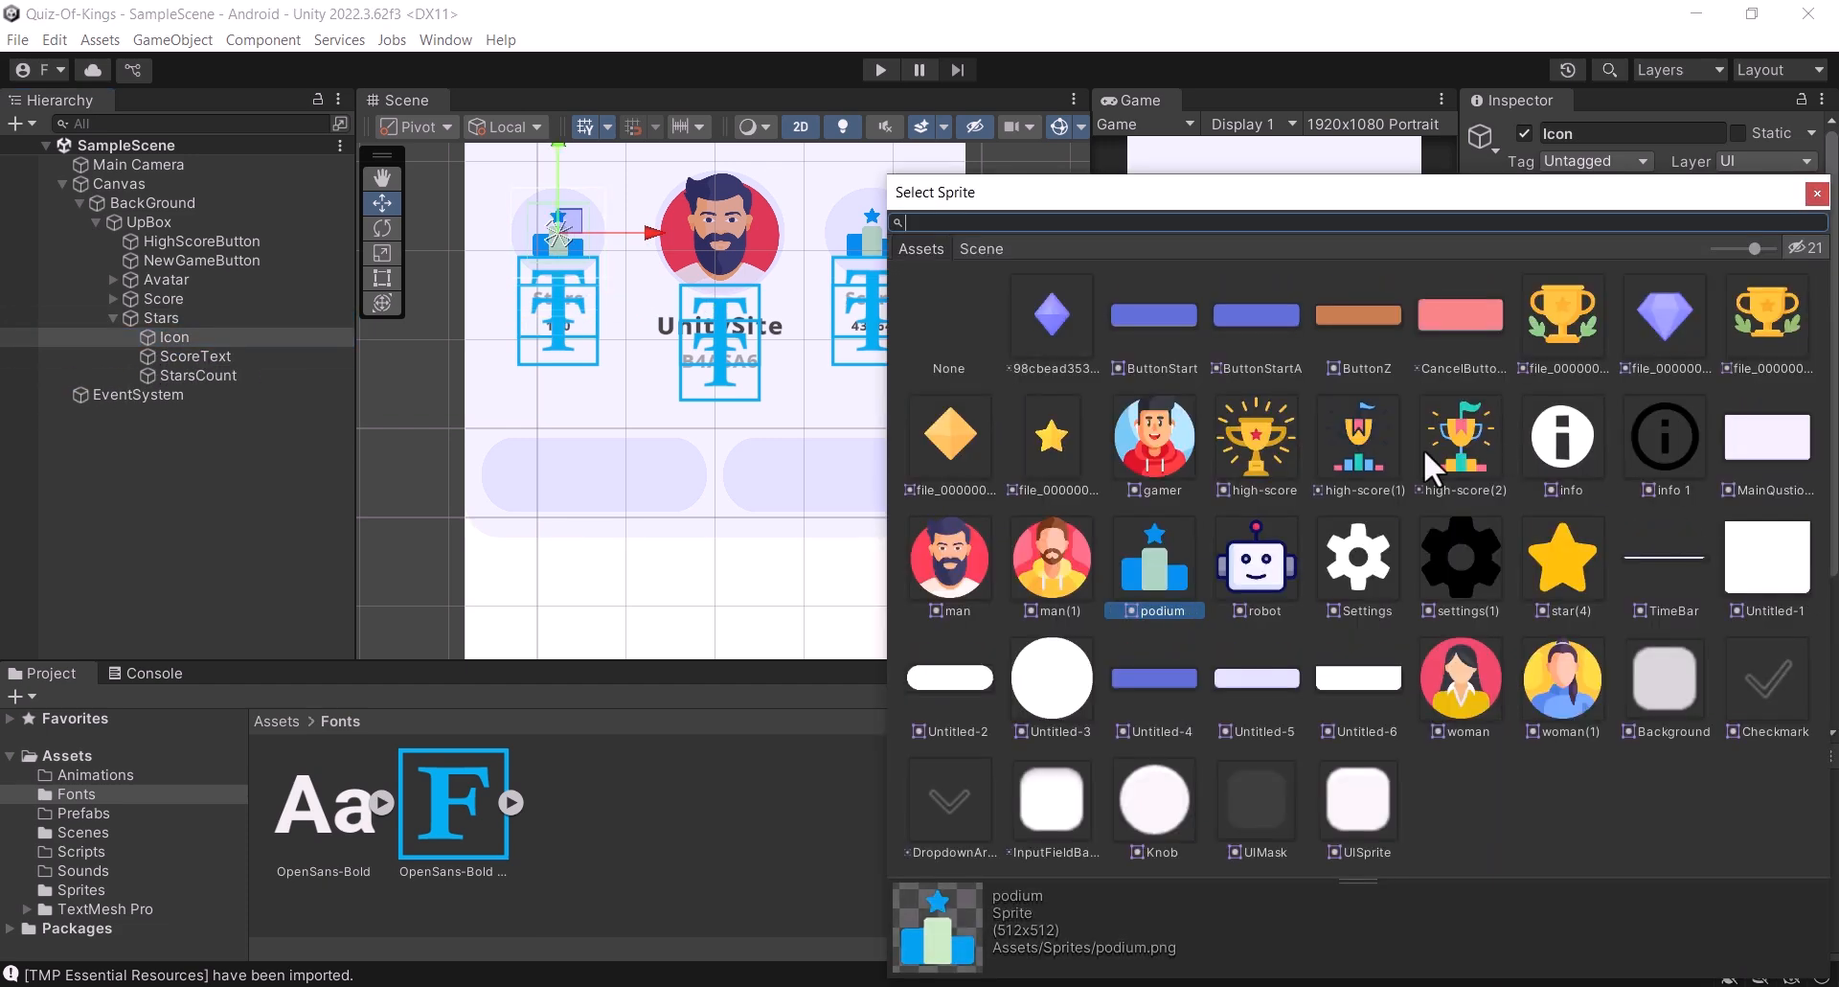
click(1562, 565)
click(1818, 194)
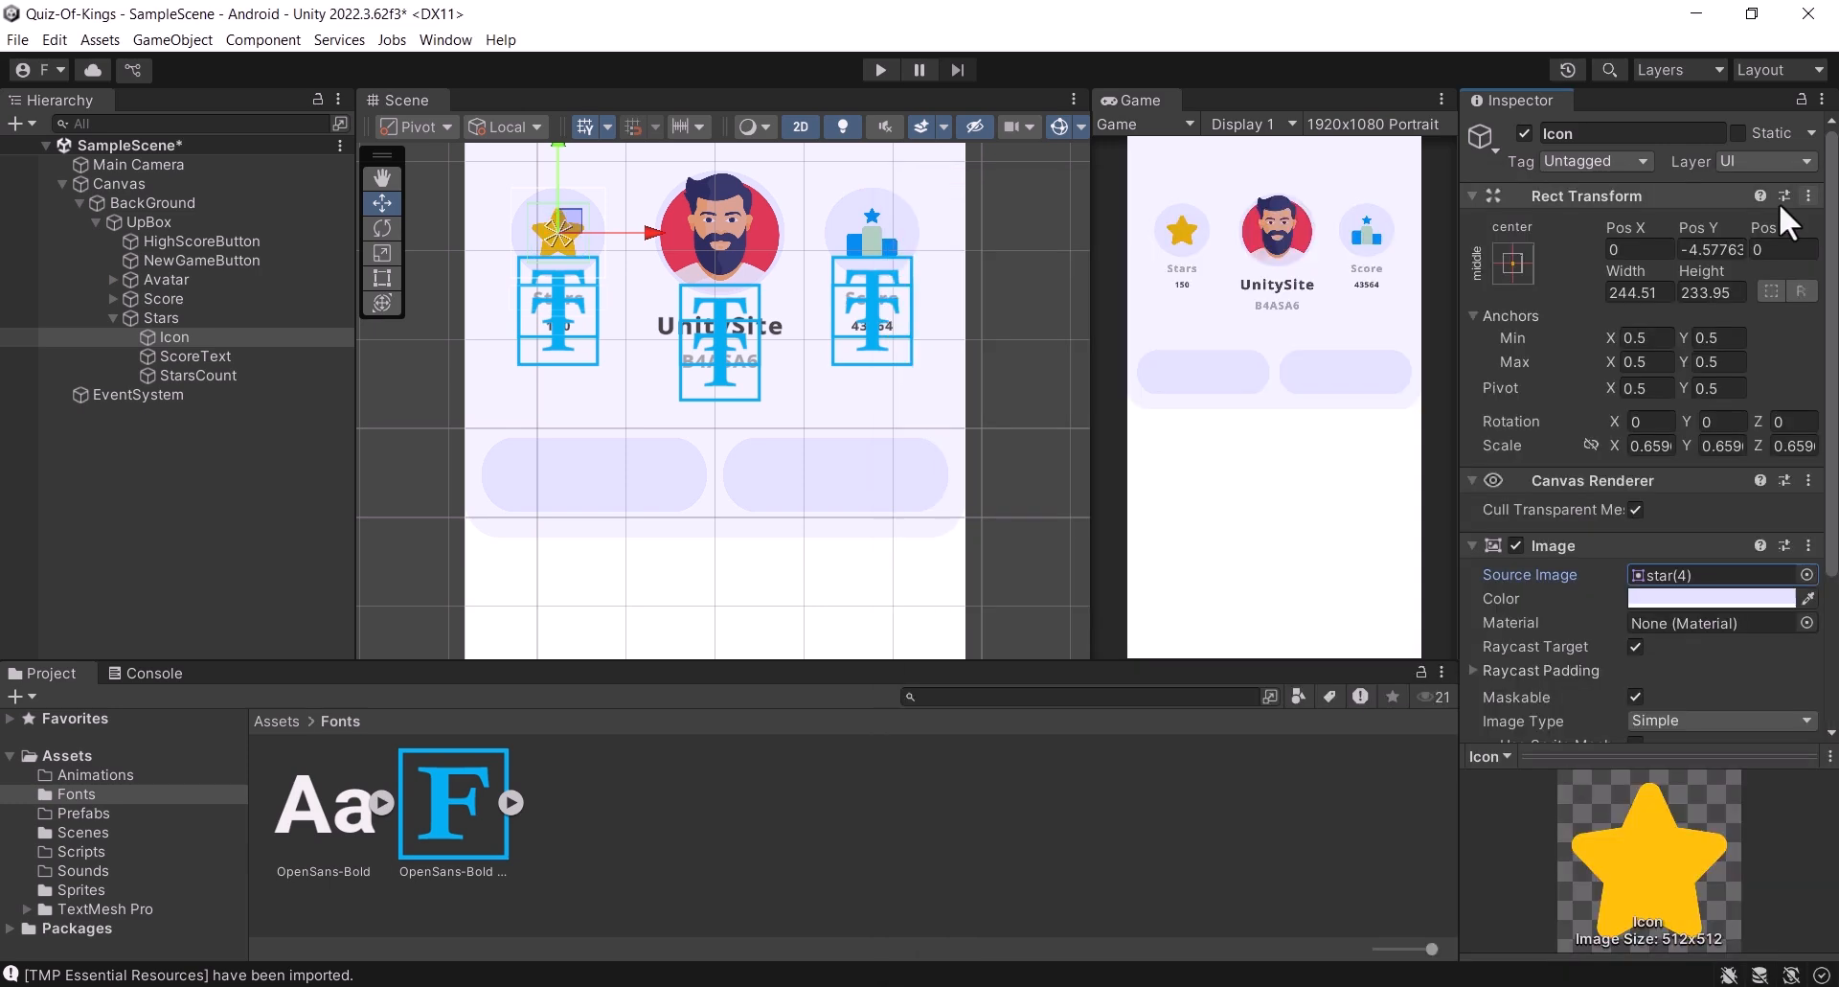
Step: Set the color of the Stars icon to white (FFFFFF) and scale it down uniformly to about 0.608
click(1753, 596)
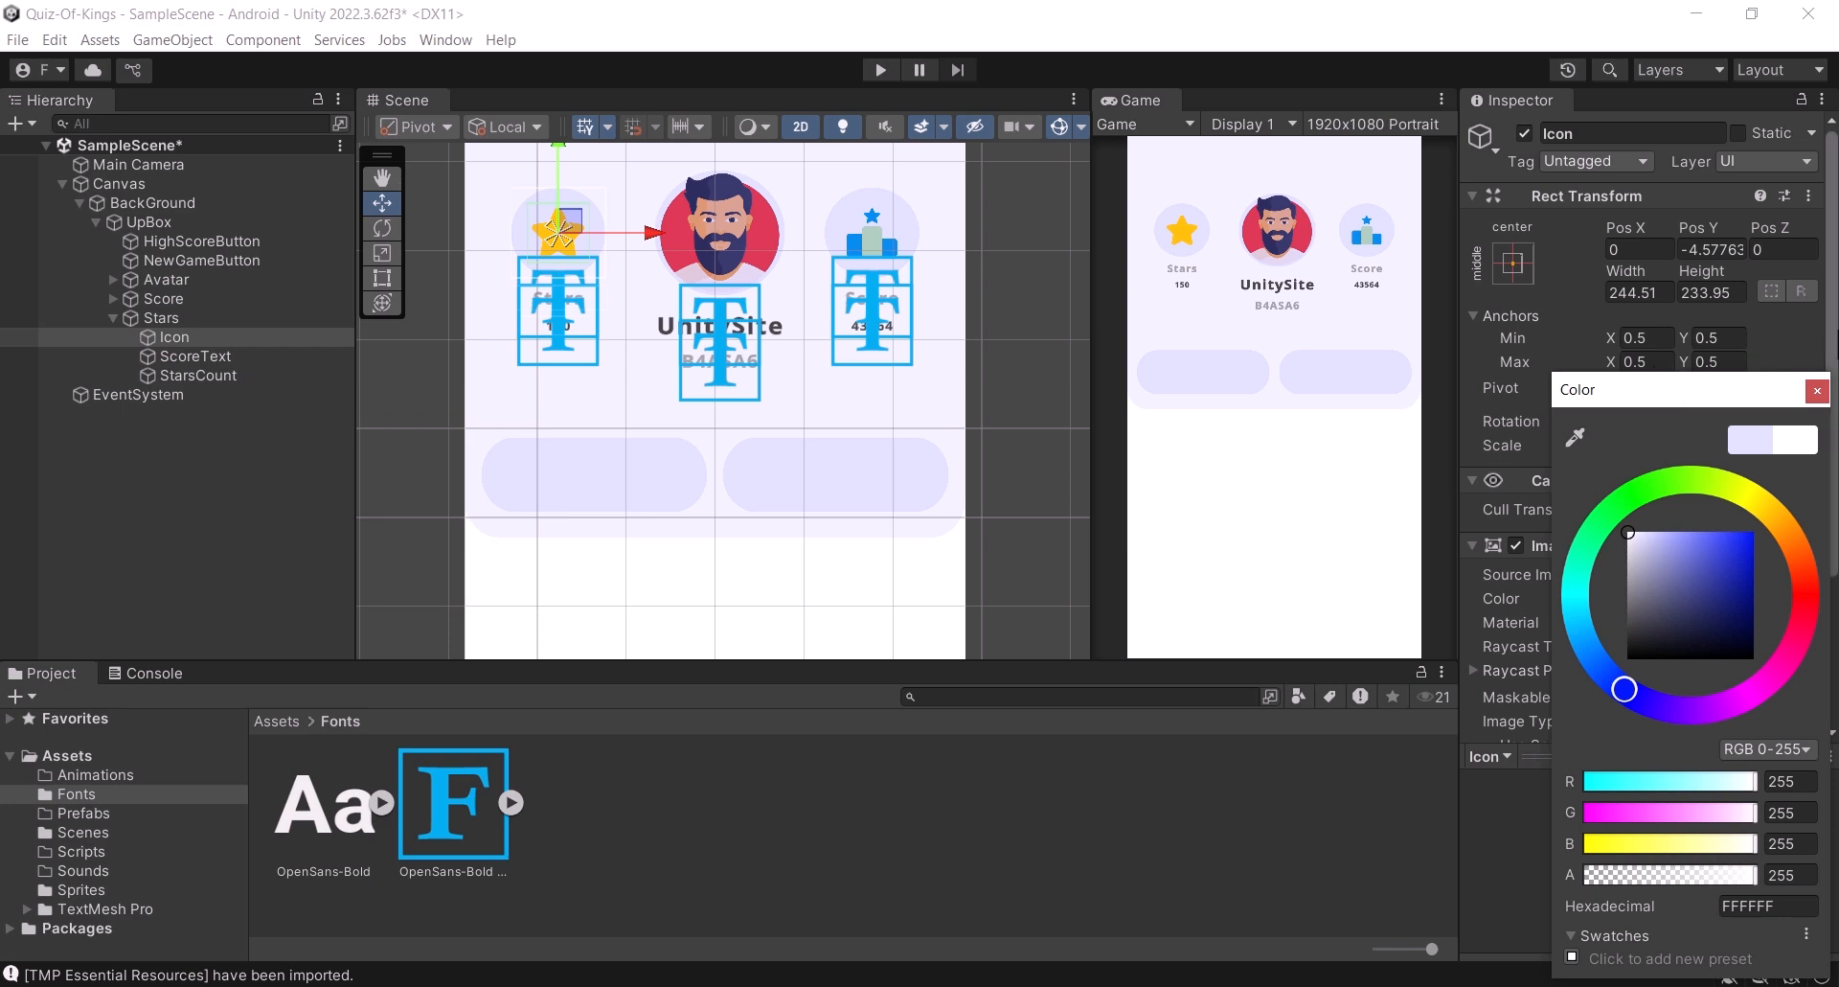
click(1817, 390)
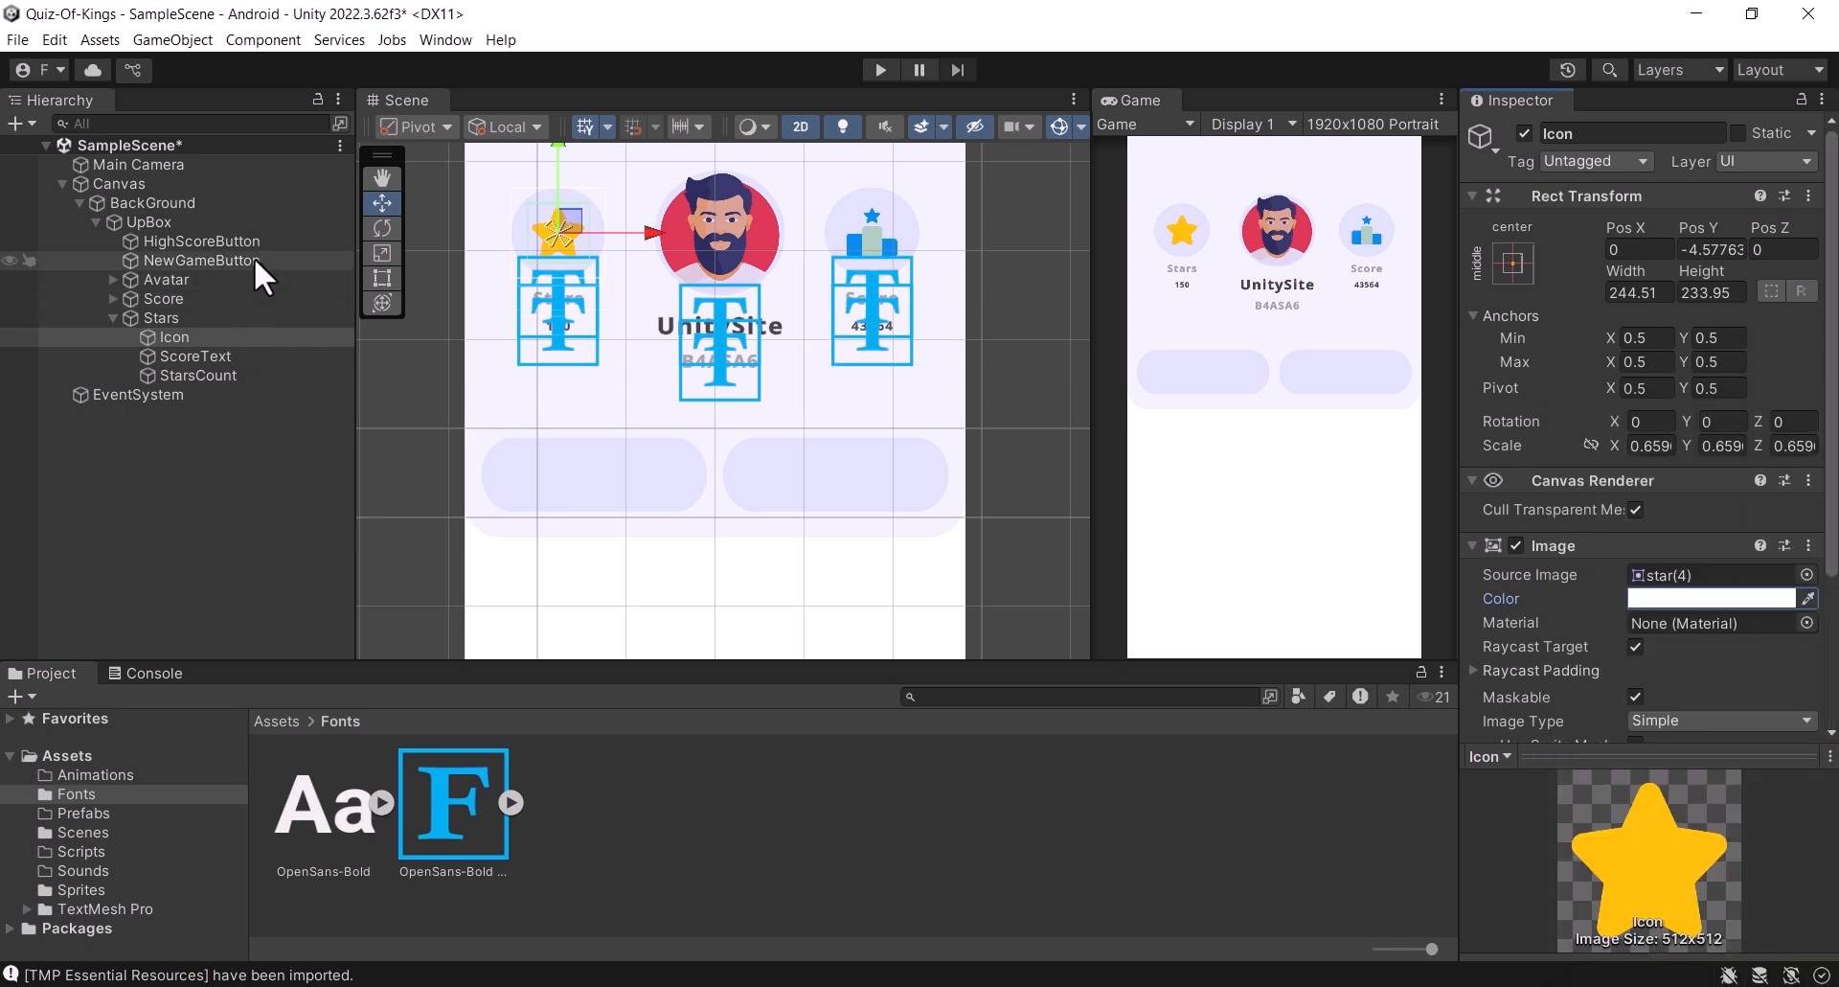
click(384, 249)
drag(560, 228, 554, 236)
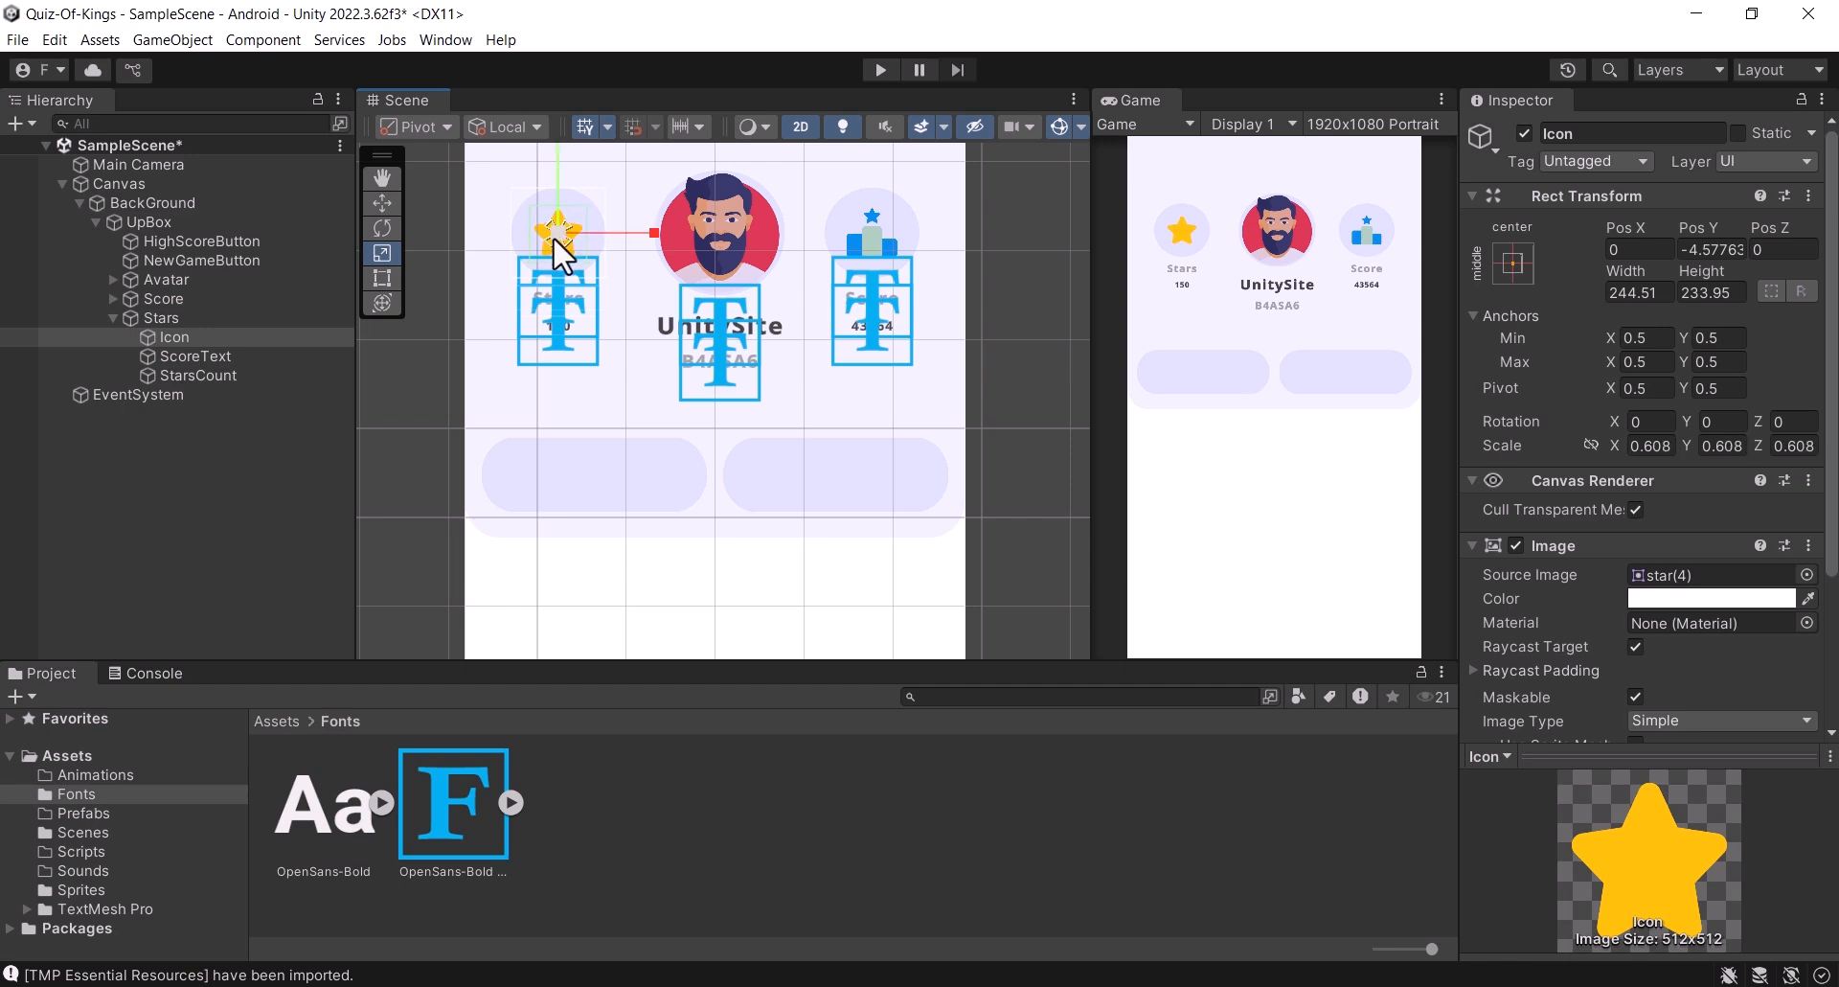
key(ctrl+s)
Step: Set the color of the podium Icon under Score to white (FFFFFF) and save the scene
click(113, 298)
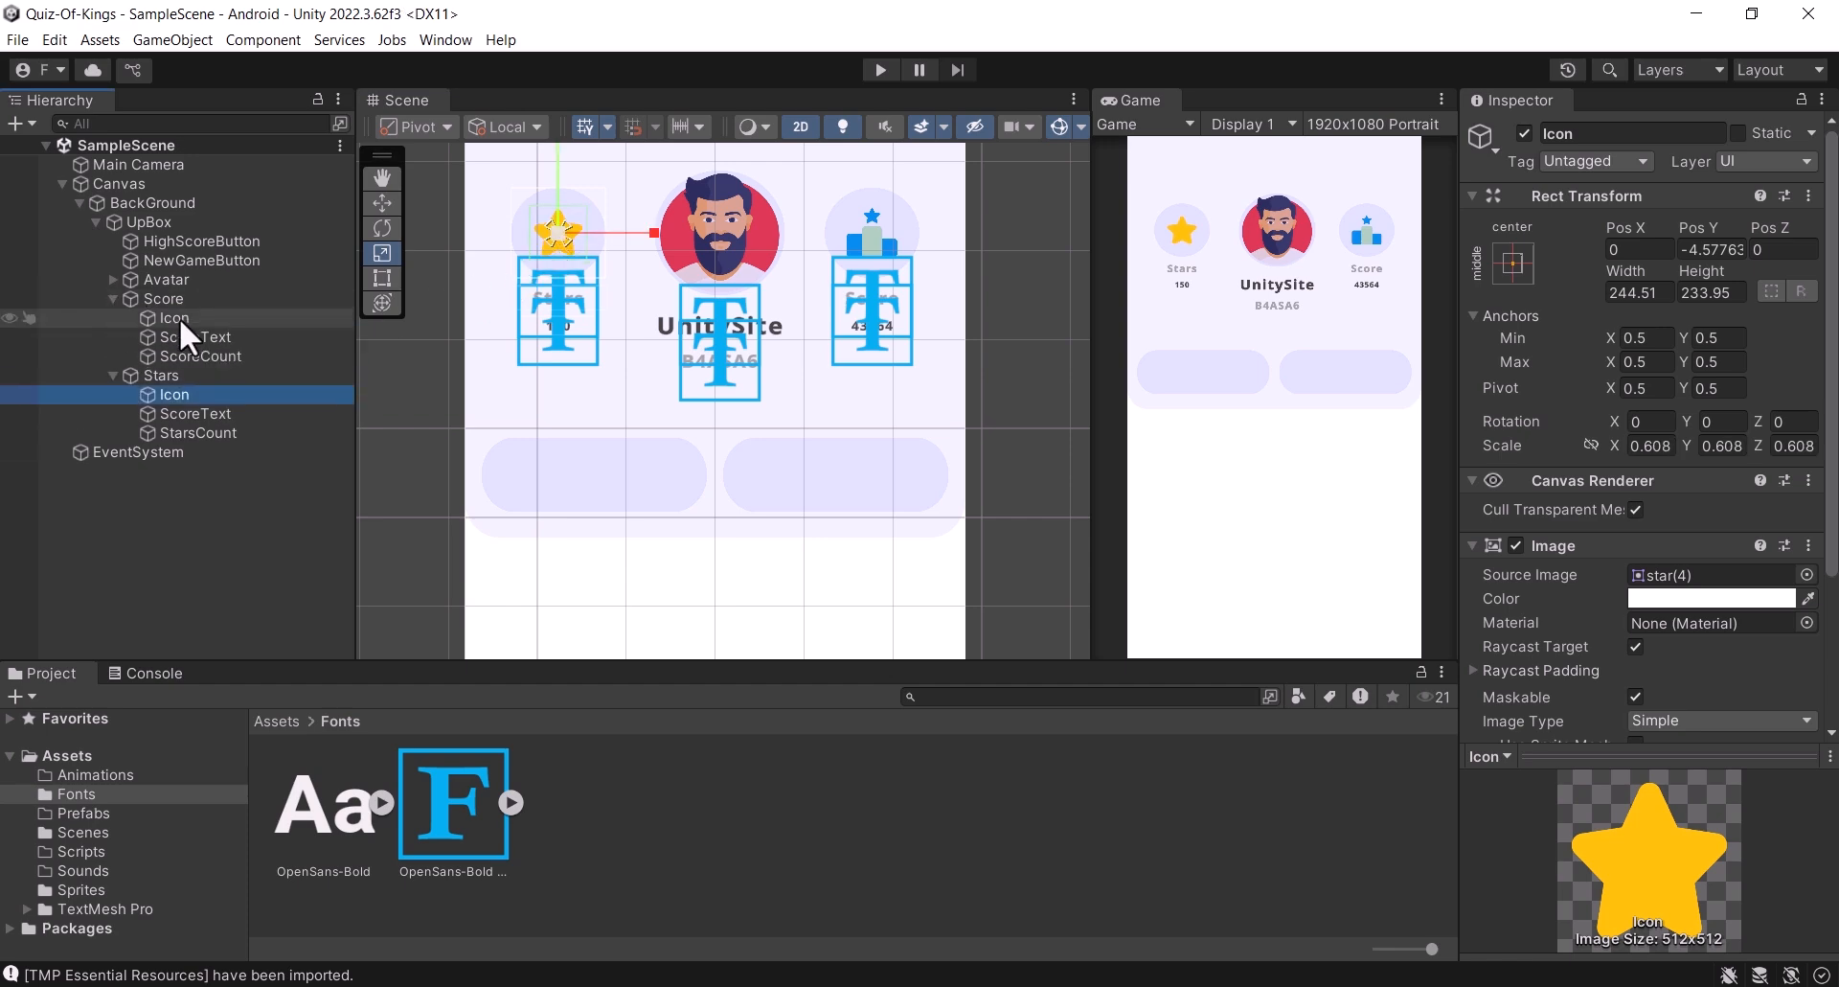
click(189, 325)
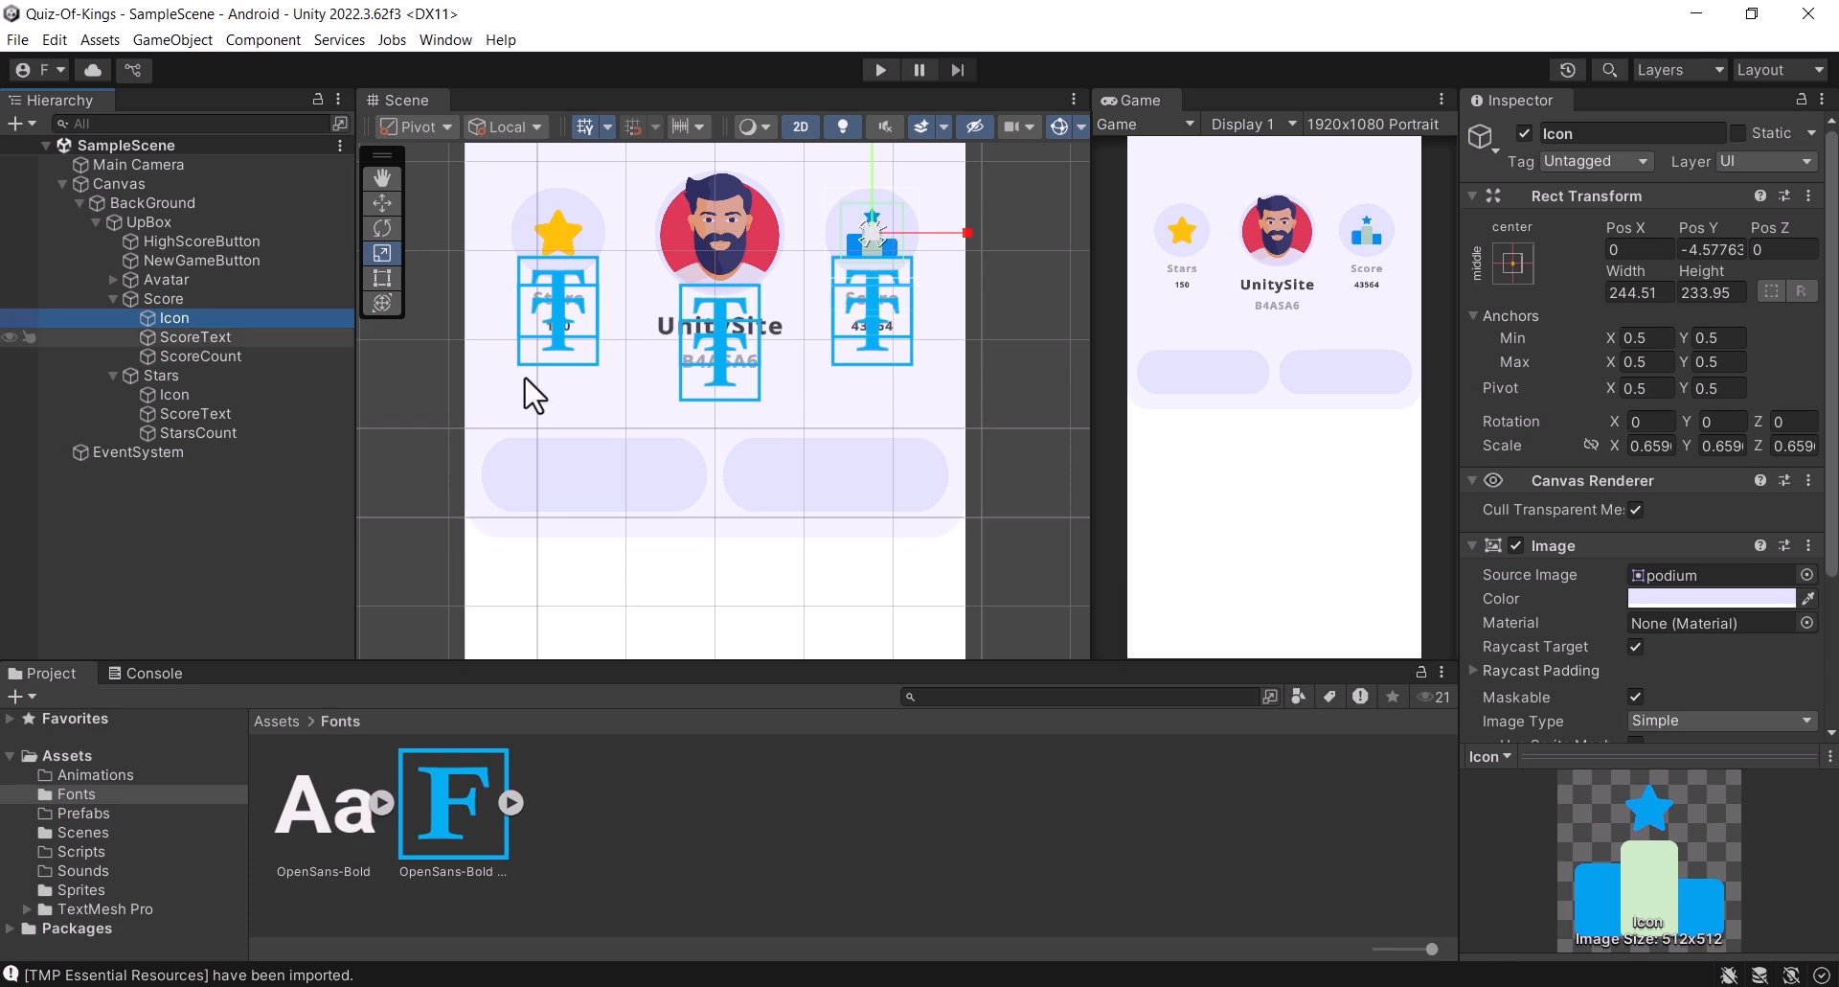
click(1710, 596)
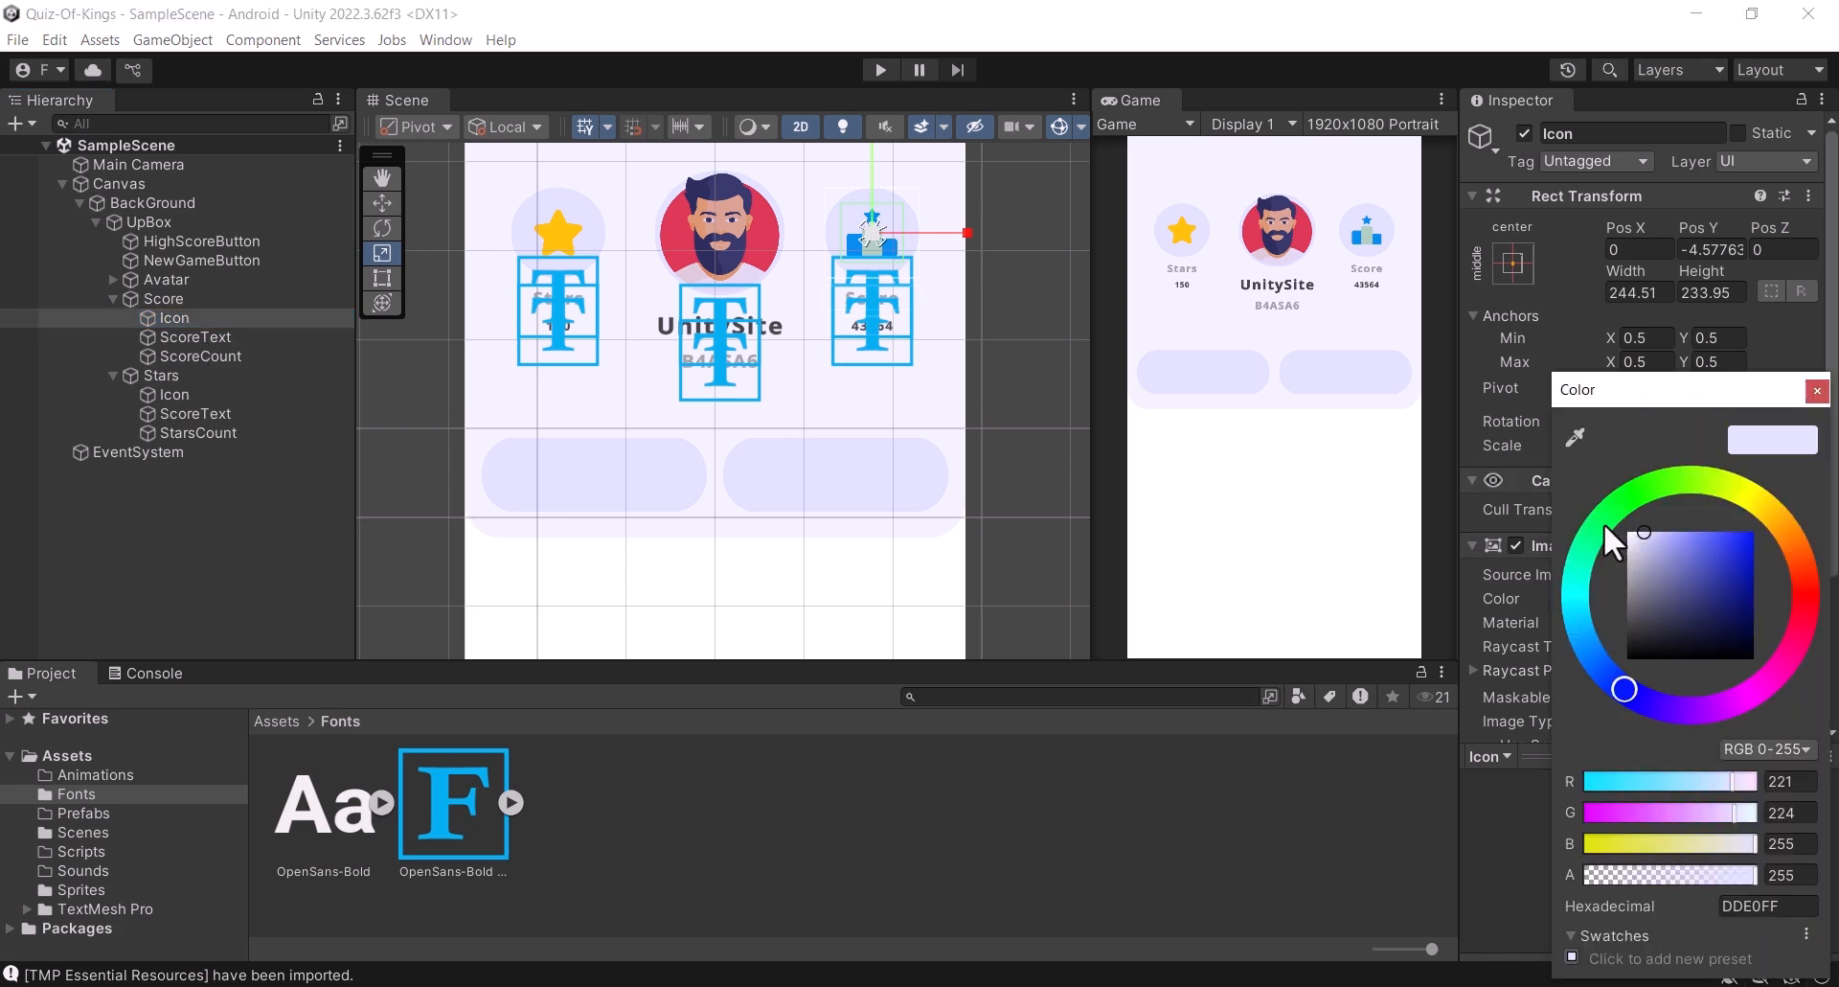
click(1629, 532)
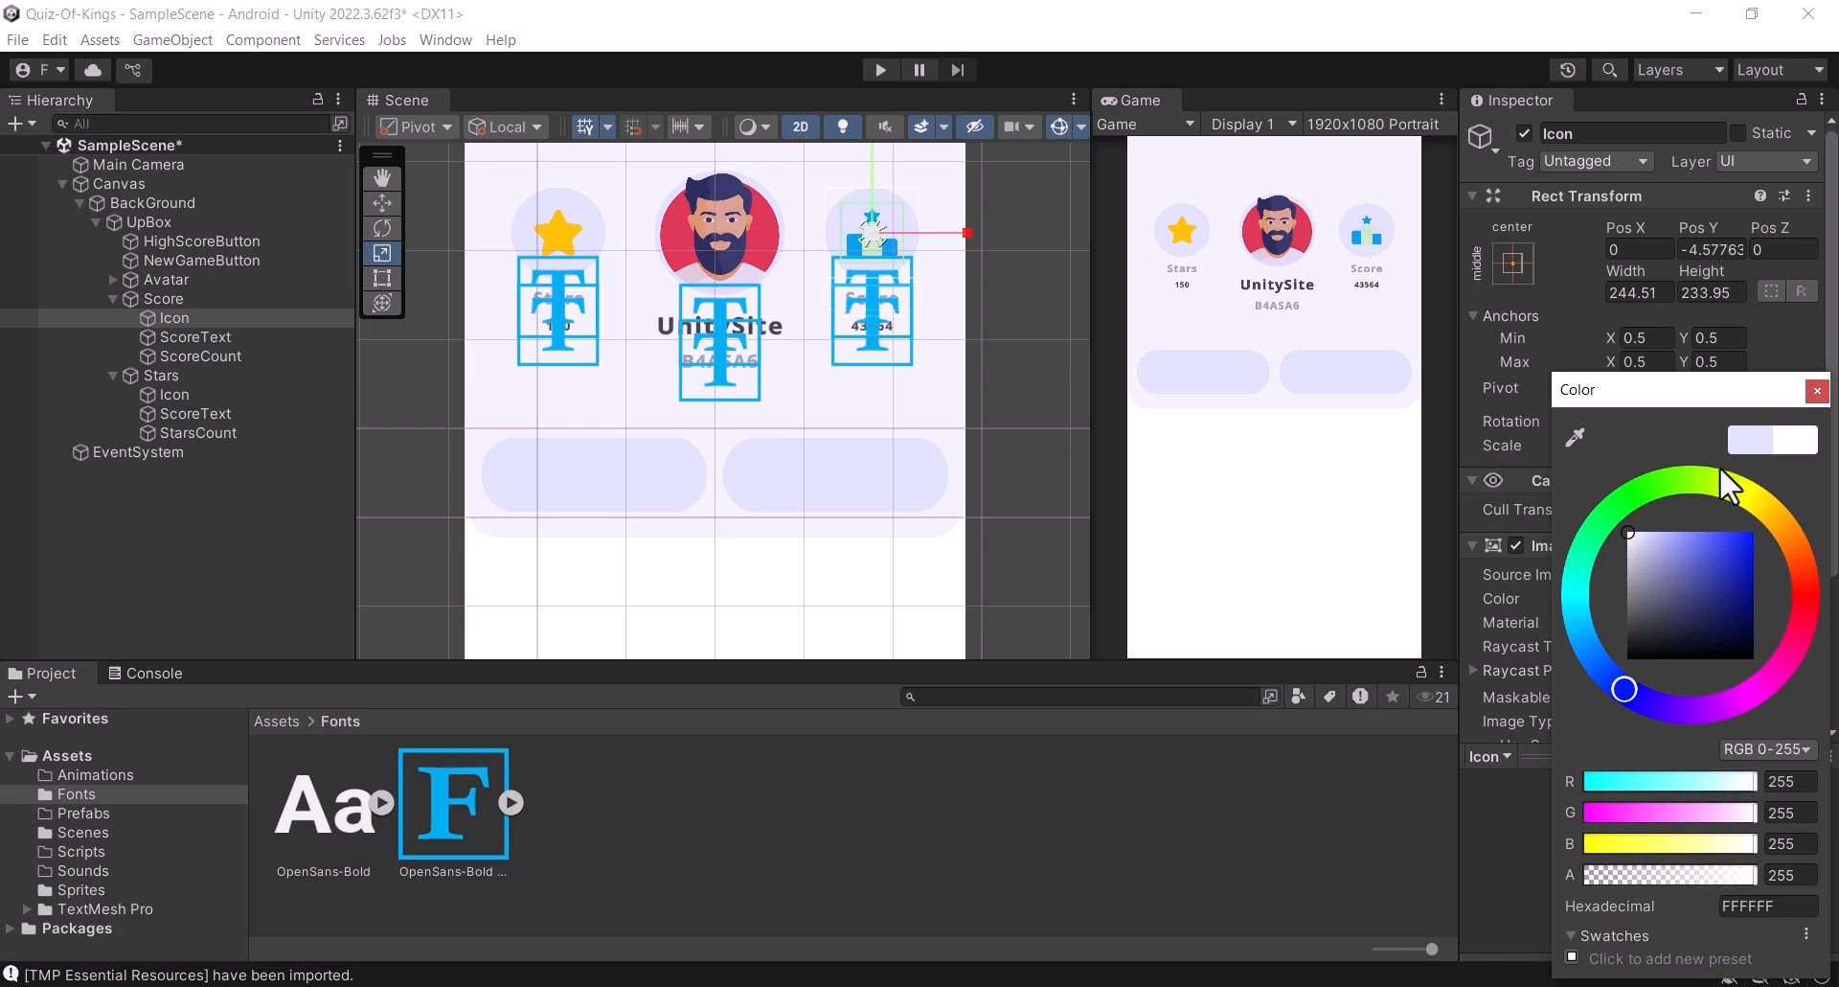
click(1817, 390)
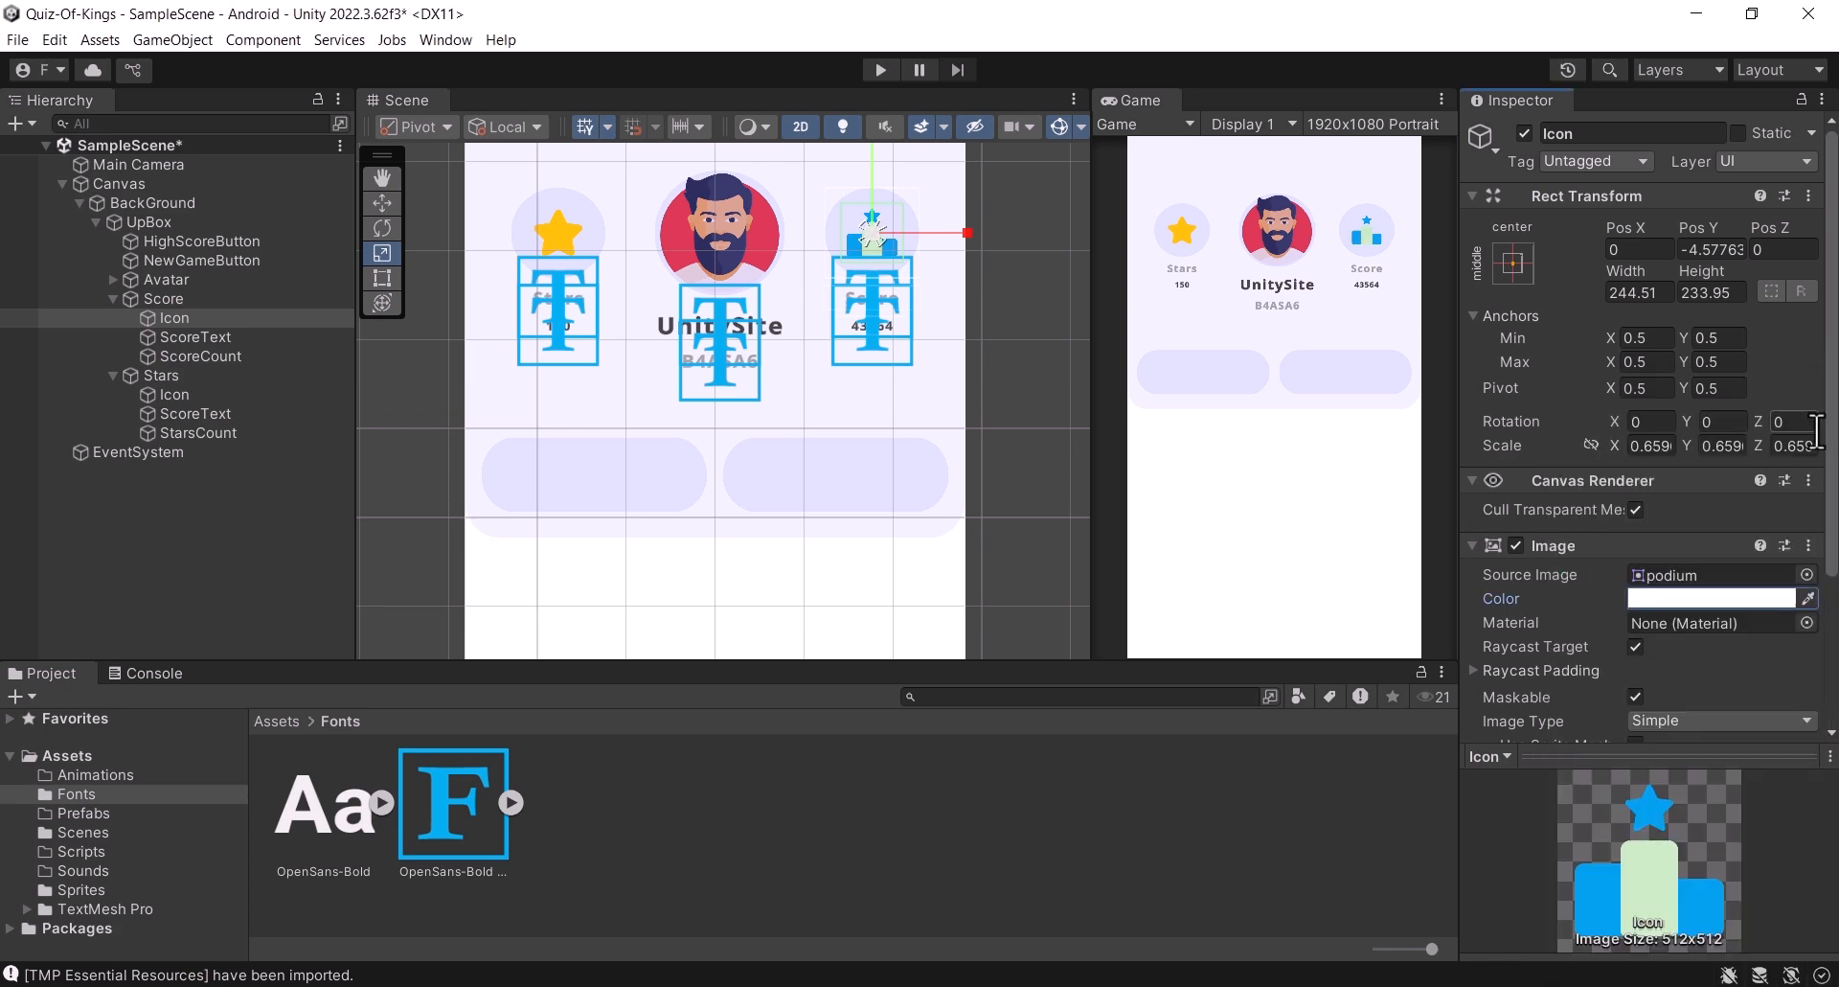
key(ctrl+s)
Step: Reposition the Score icon within its circle to about X -2, Y 7 and save the scene
click(382, 203)
drag(883, 215, 883, 216)
key(ctrl+s)
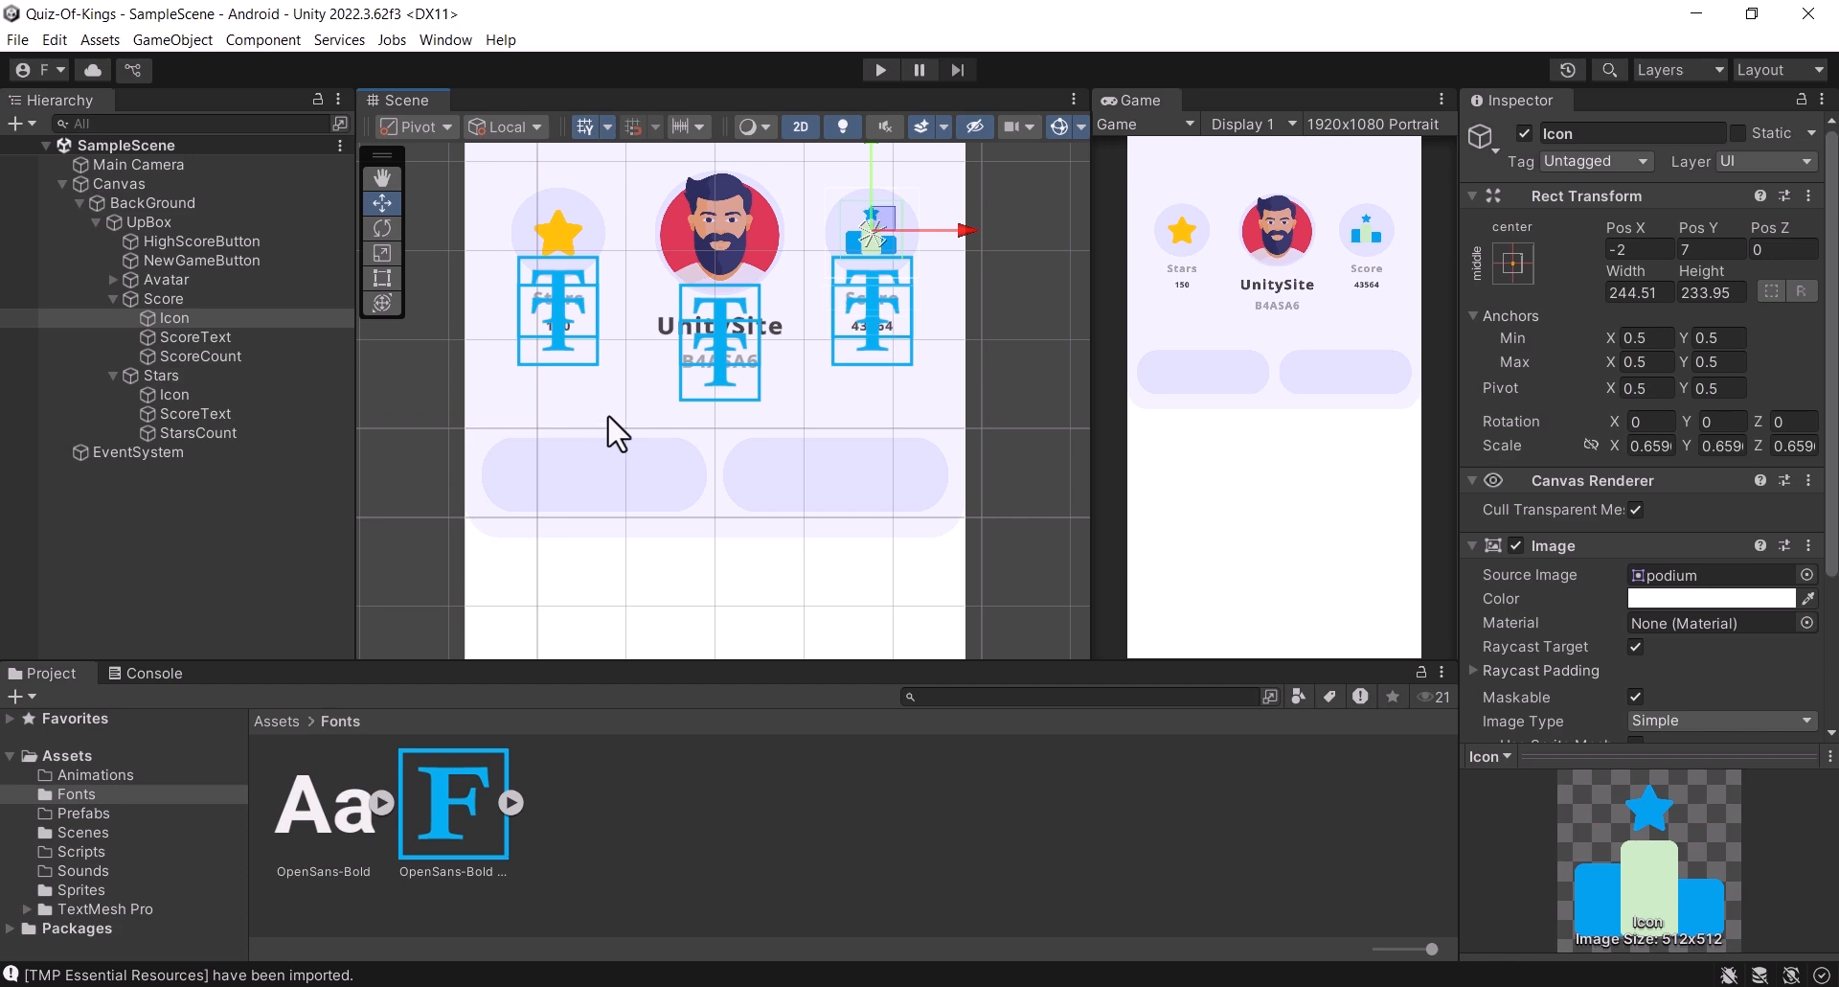
Step: Set the font size of the ScoreCount text under Score to 40
click(226, 354)
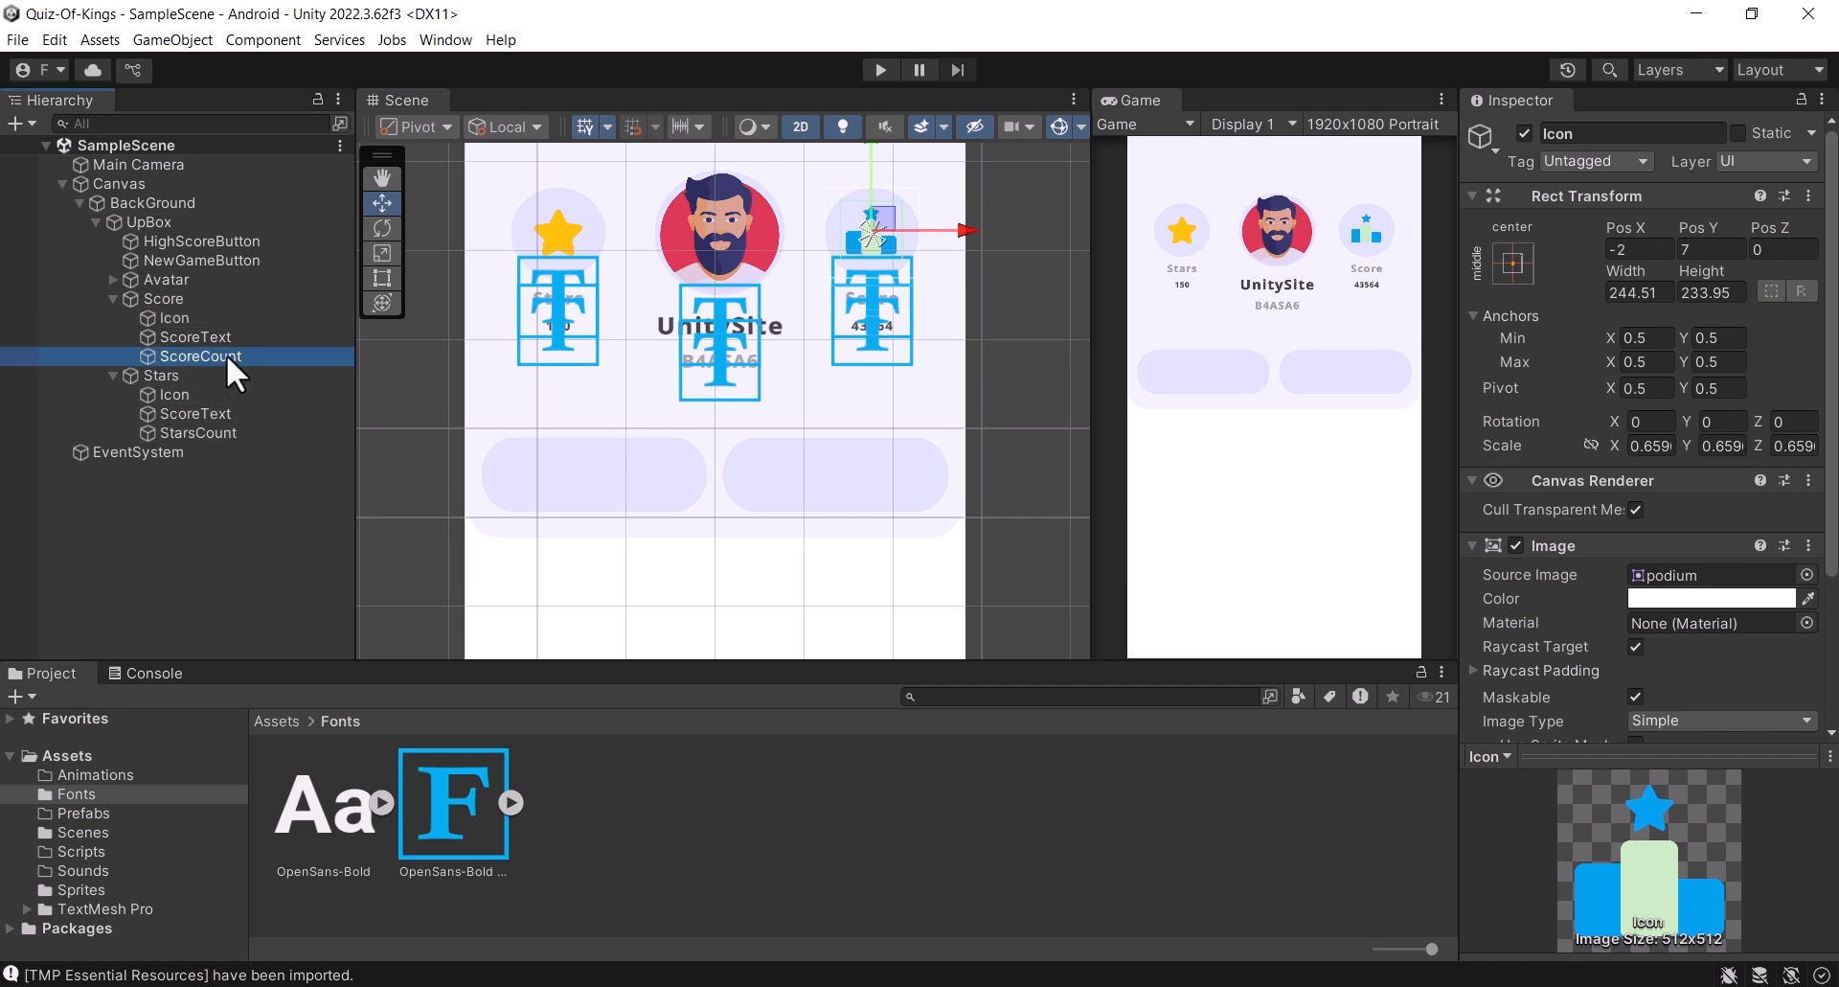
scroll(1622, 544, down, 5)
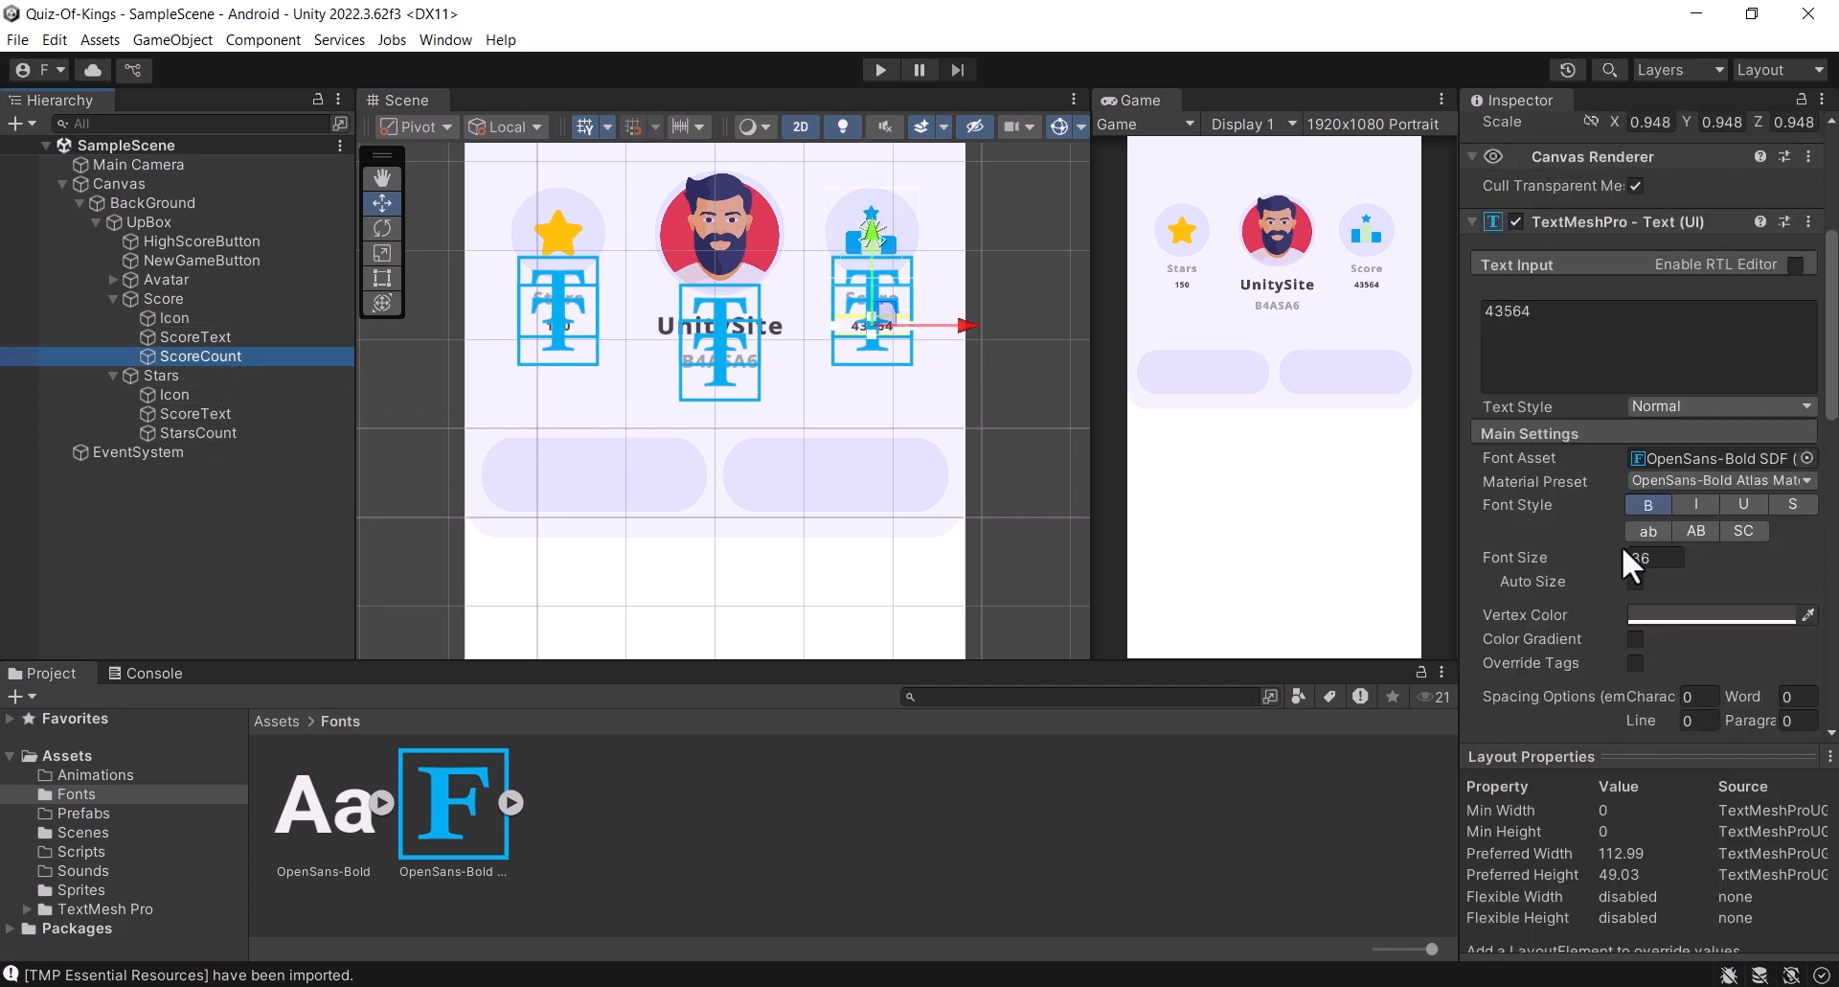
click(1647, 557)
text(40)
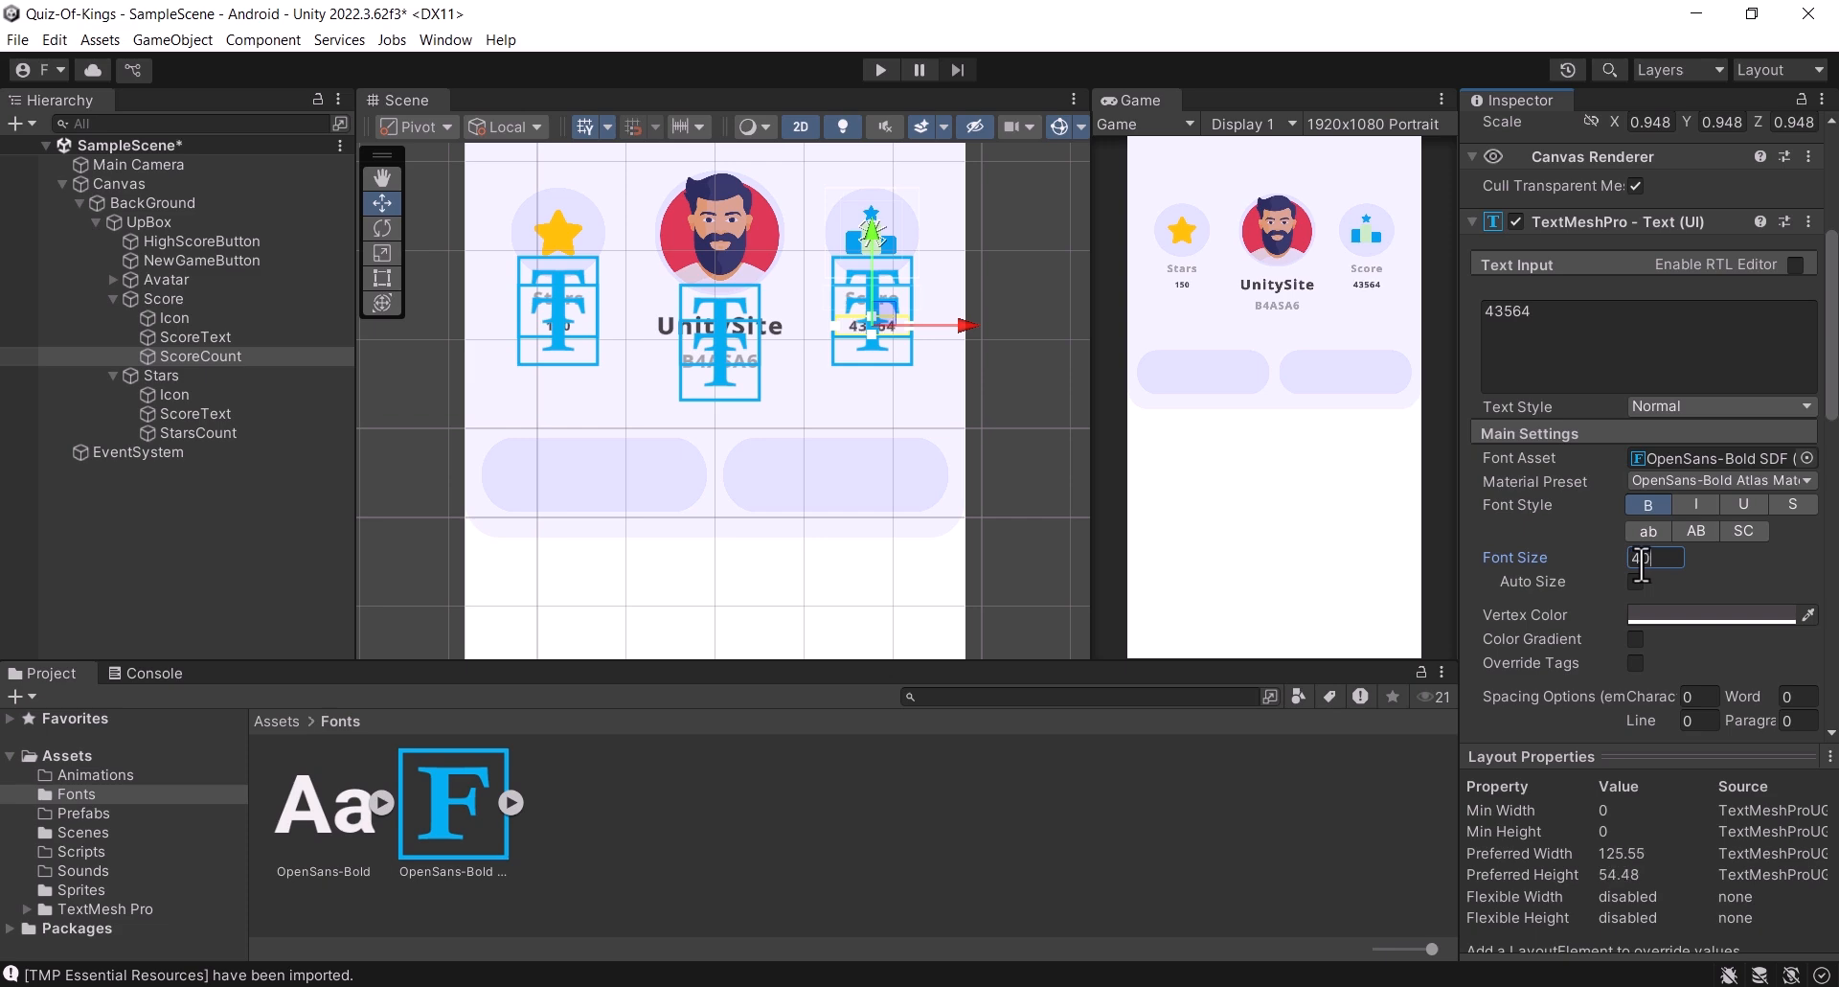
Step: Set the font size of the StarsCount text under Stars to 40
click(187, 414)
click(199, 432)
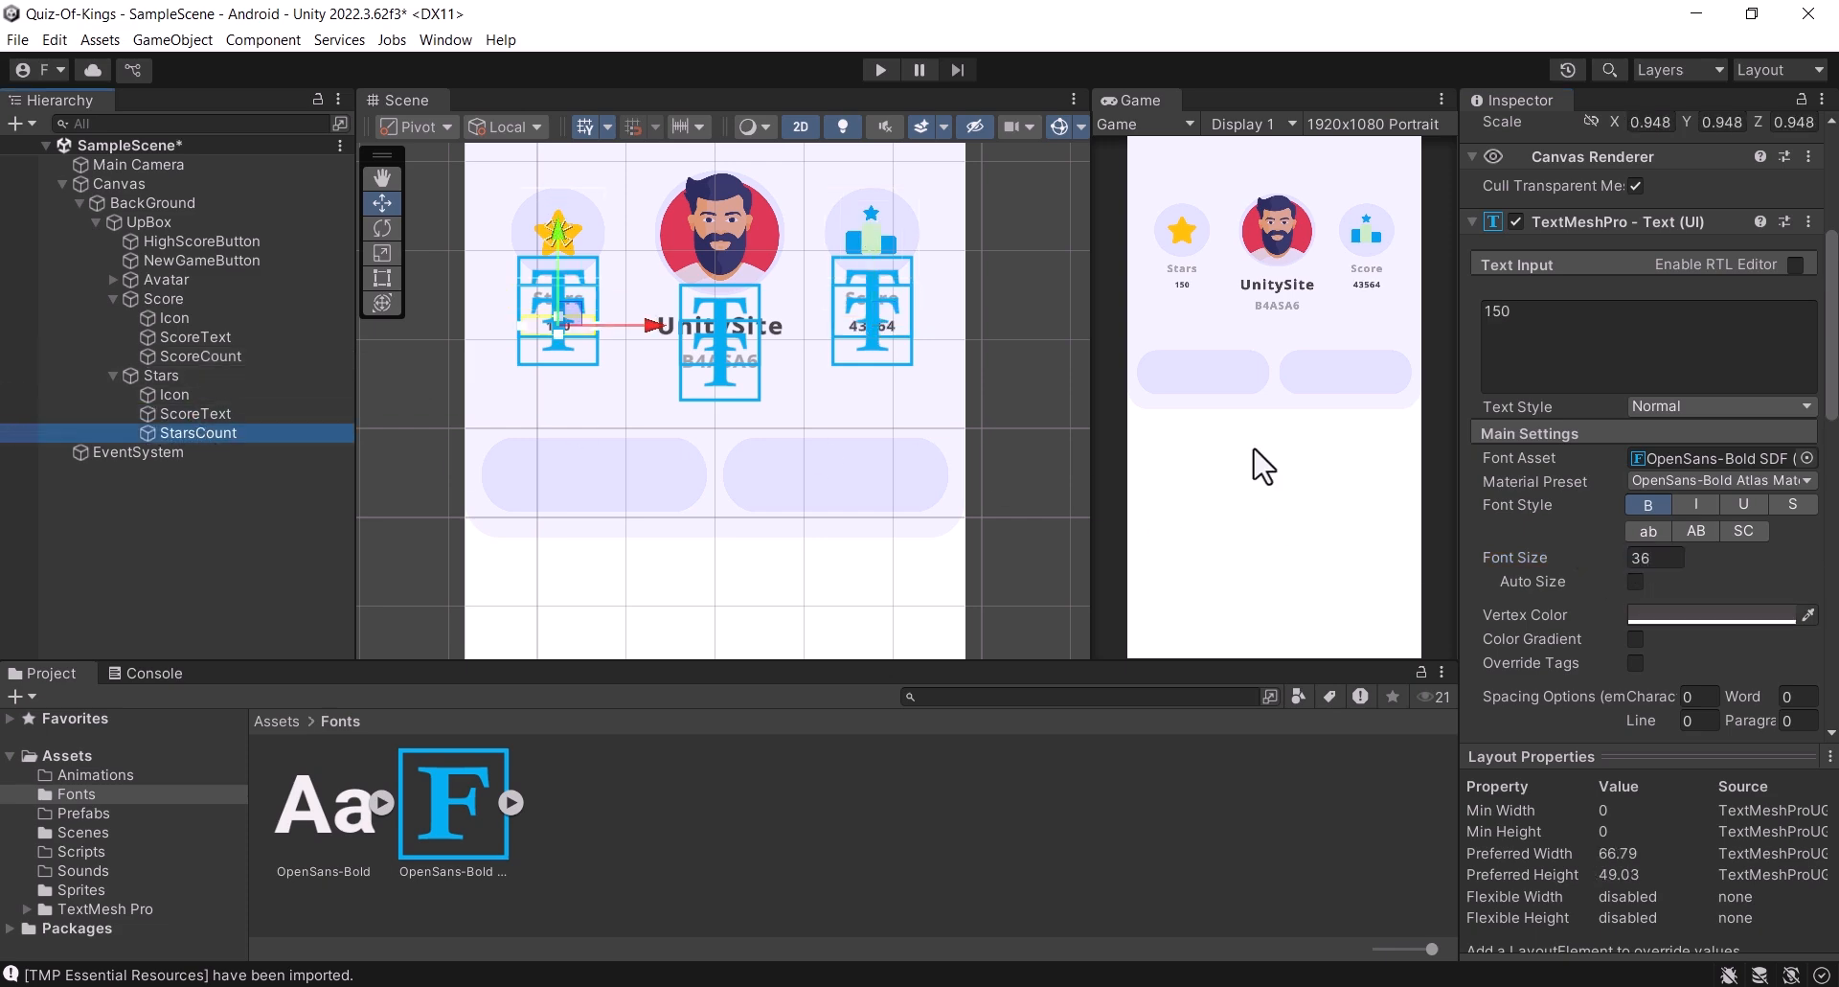
click(1660, 558)
text(40)
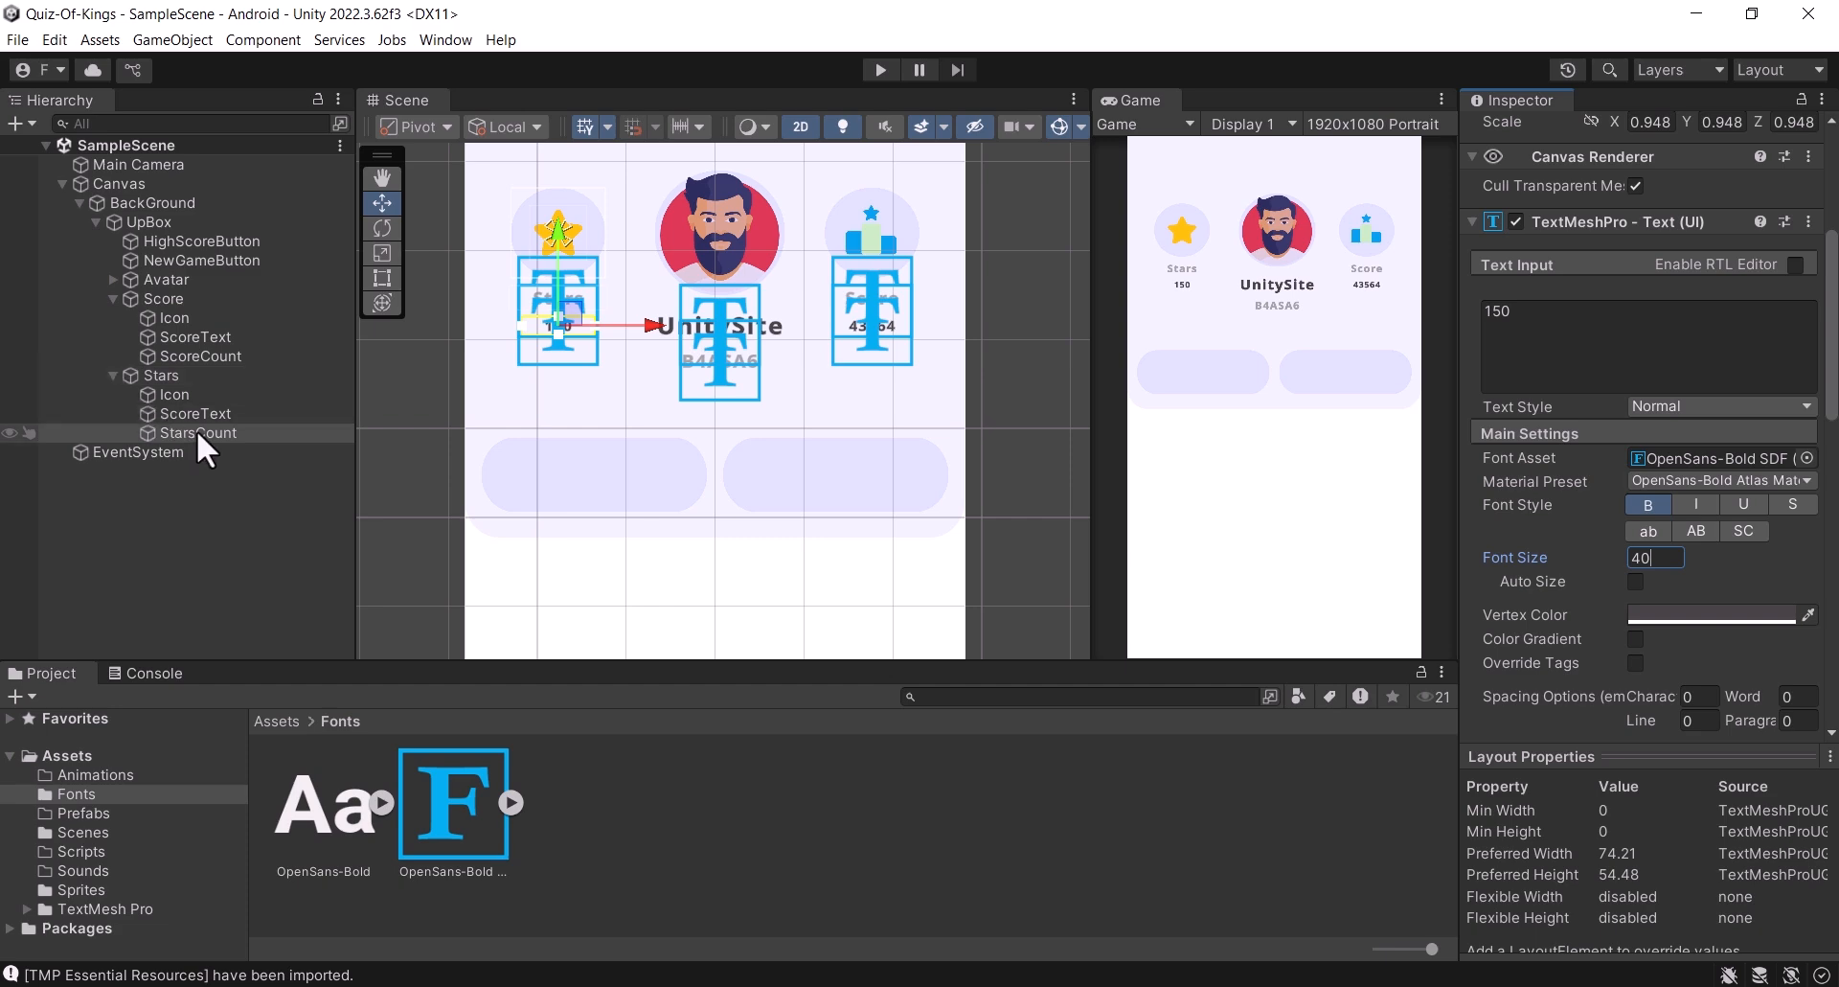
Step: Duplicate StarsCount and move the copy out of Stars so it sits directly under UpBox
click(234, 429)
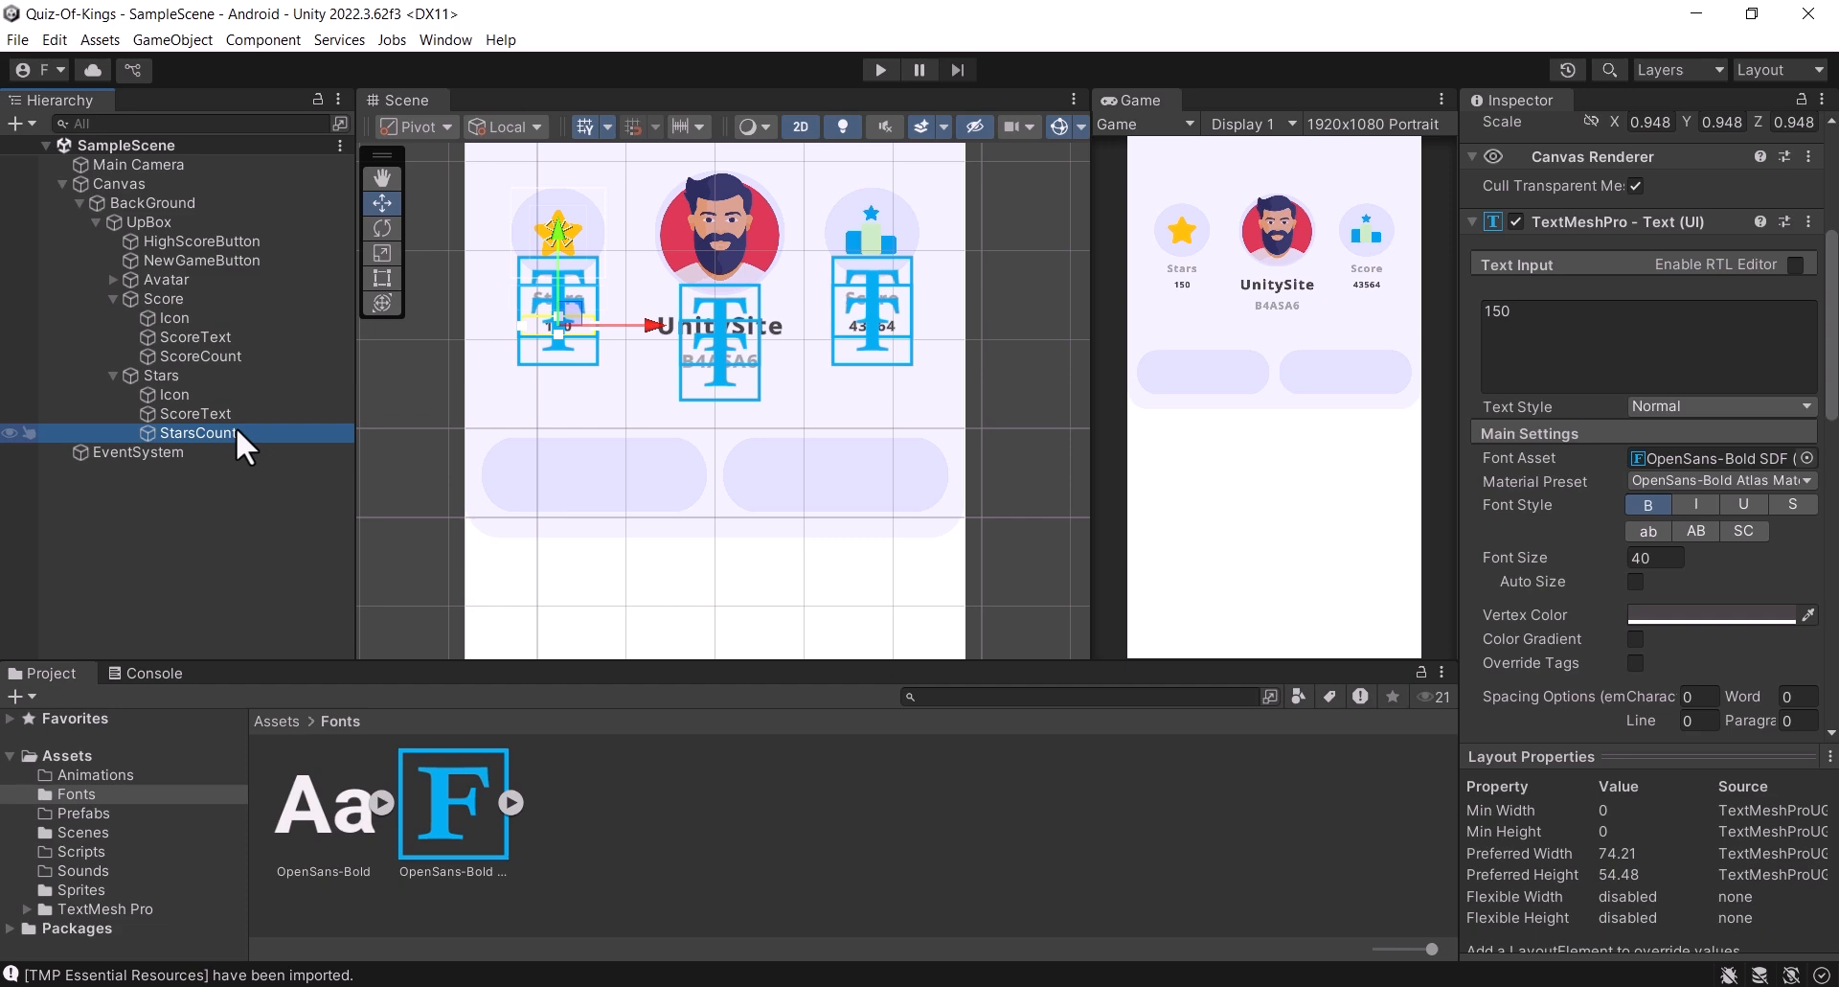
key(ctrl+d)
drag(263, 451, 135, 458)
click(112, 374)
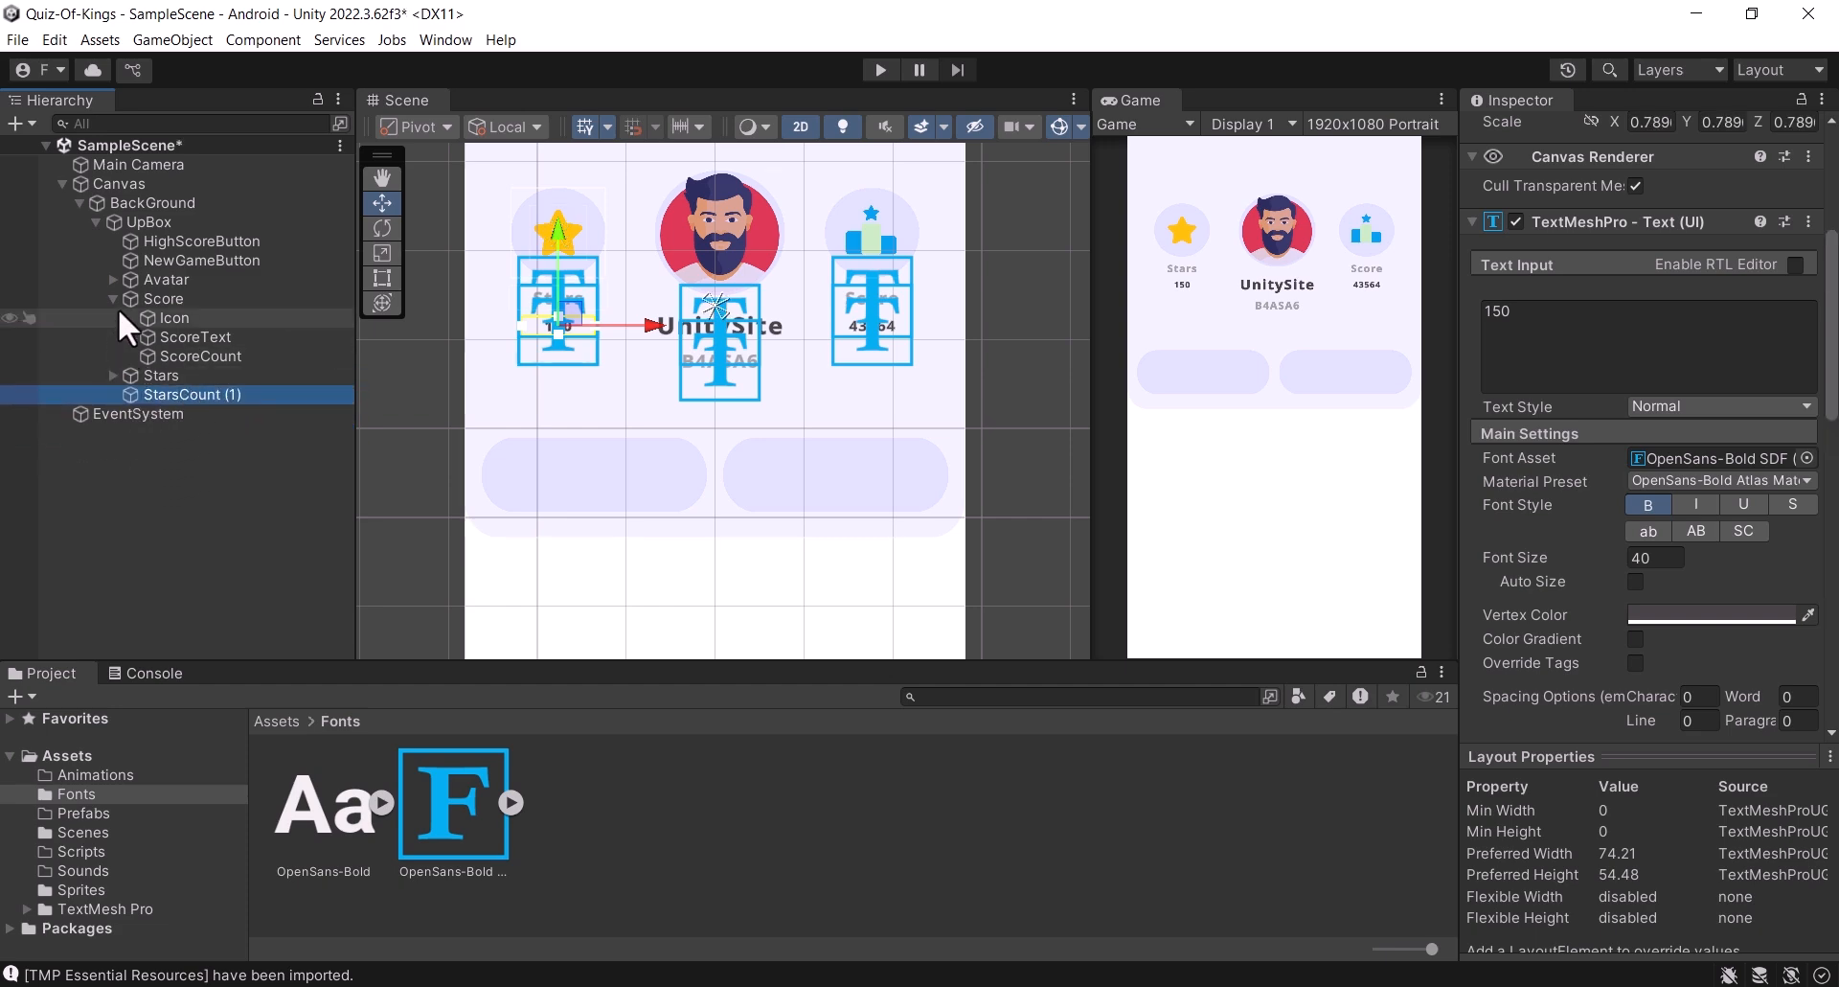
click(114, 298)
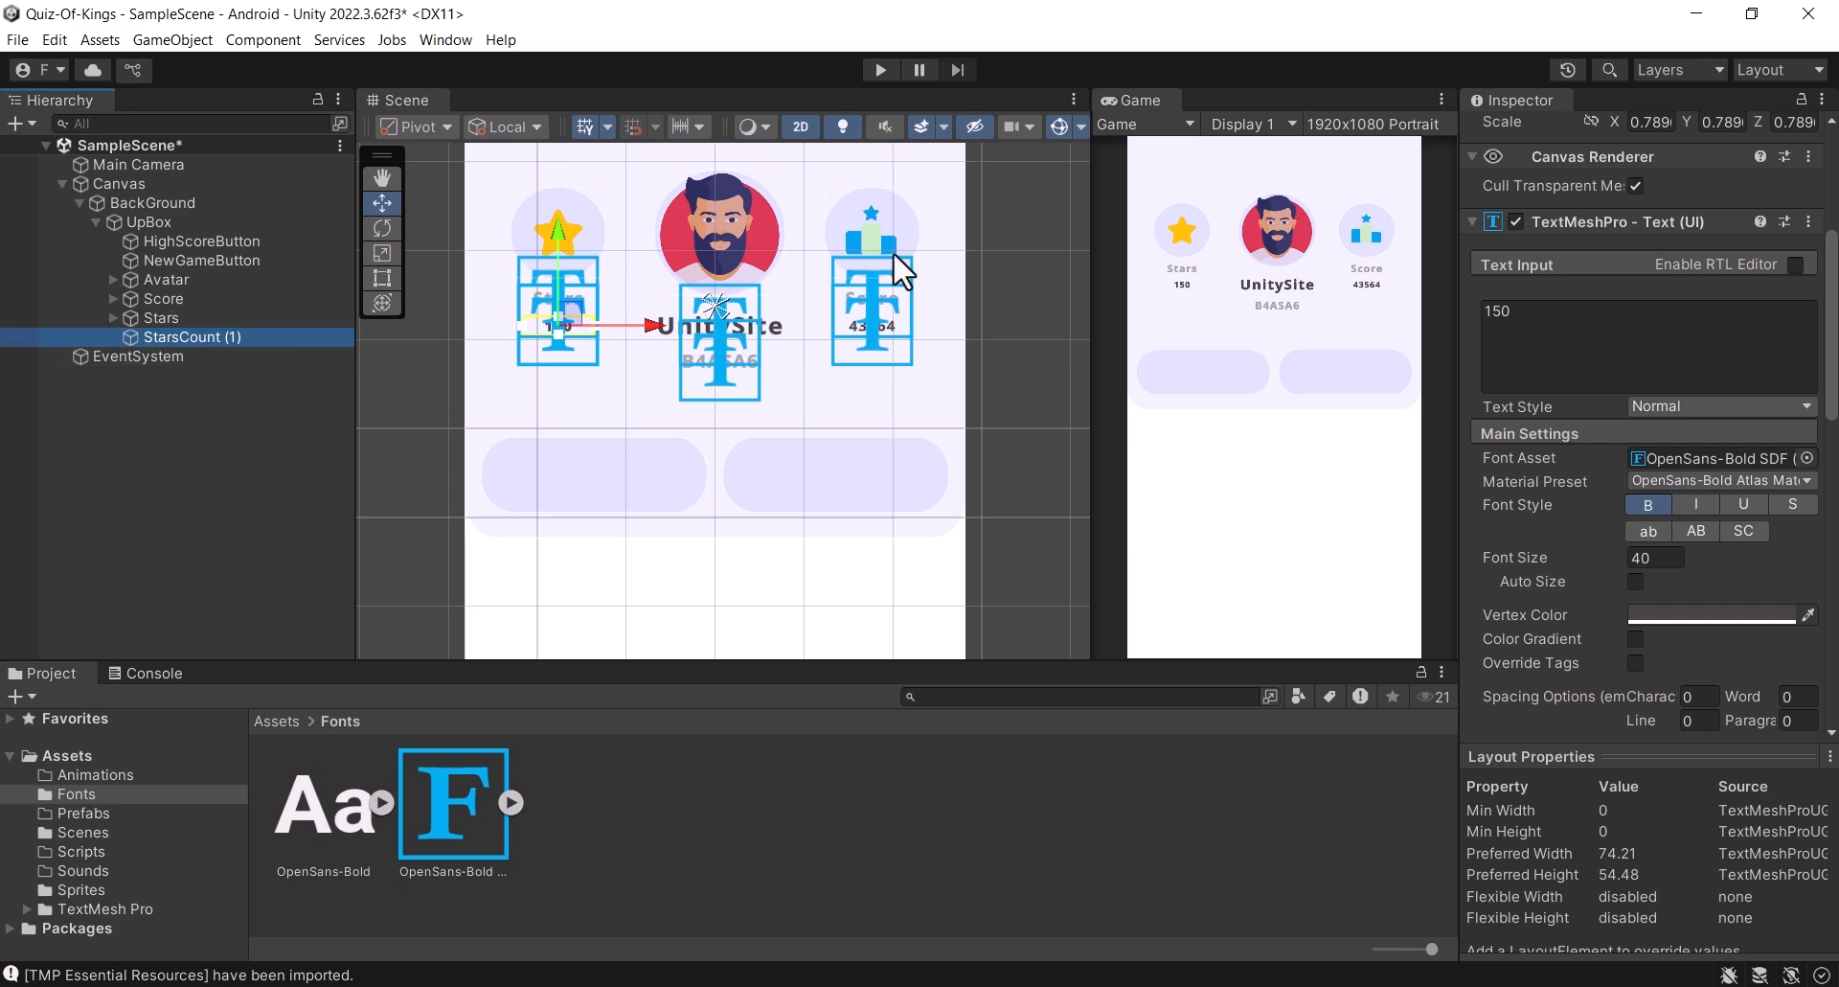
Step: Rename the duplicated StarsCount object to NewGameText and save the scene
scroll(1638, 197, up, 5)
click(1651, 132)
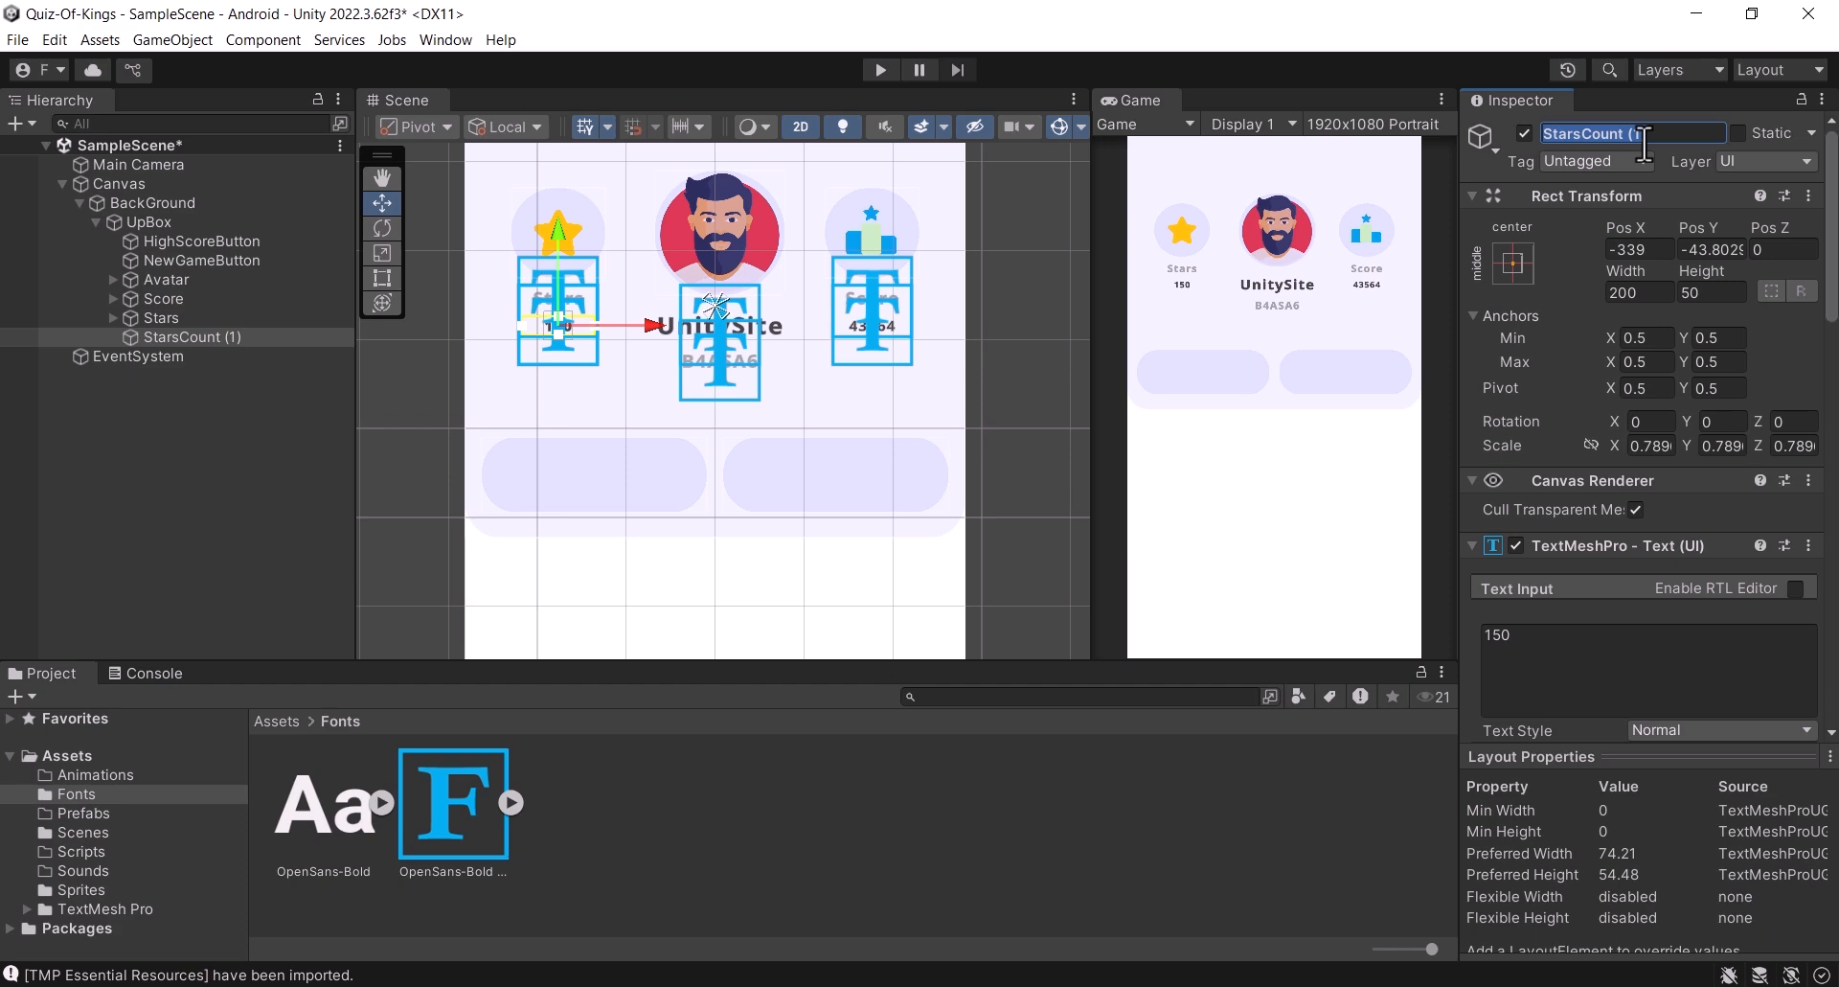
text(NewGa)
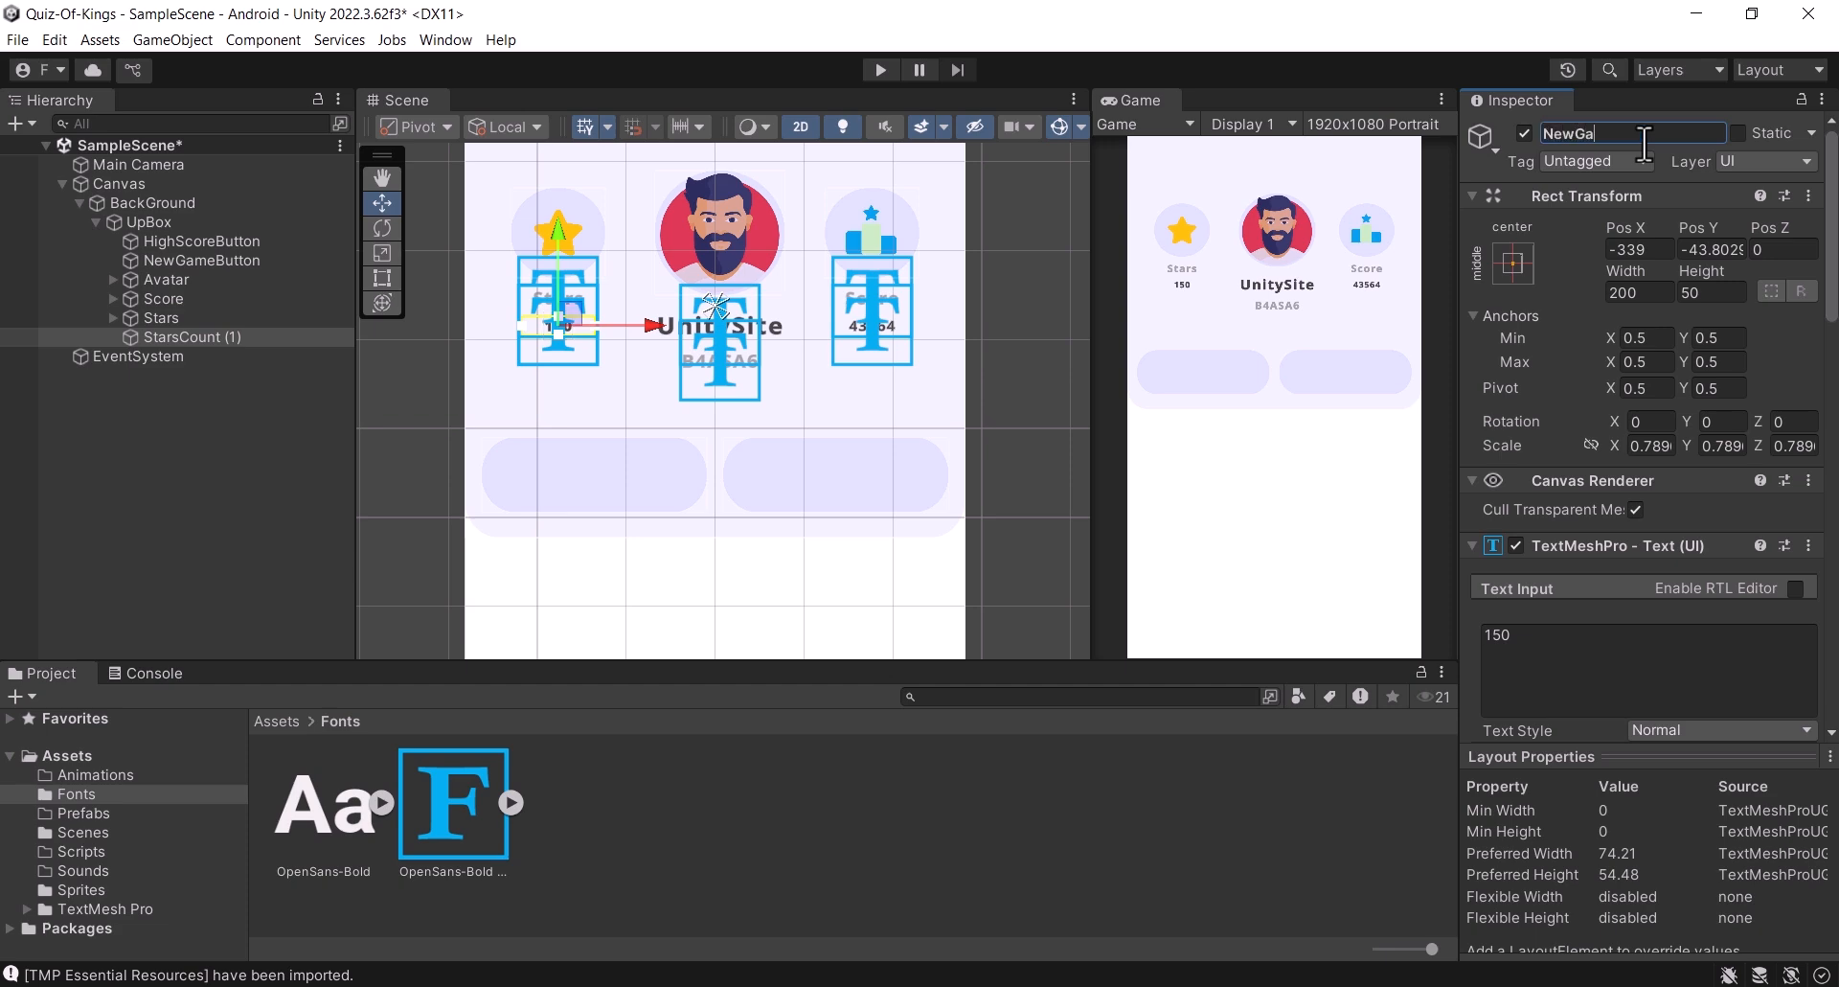
text(meText)
key(Return)
key(ctrl+s)
Step: Parent NewGameText to NewGameButton and move it onto the button at about X 32, Y 18
drag(209, 334, 203, 263)
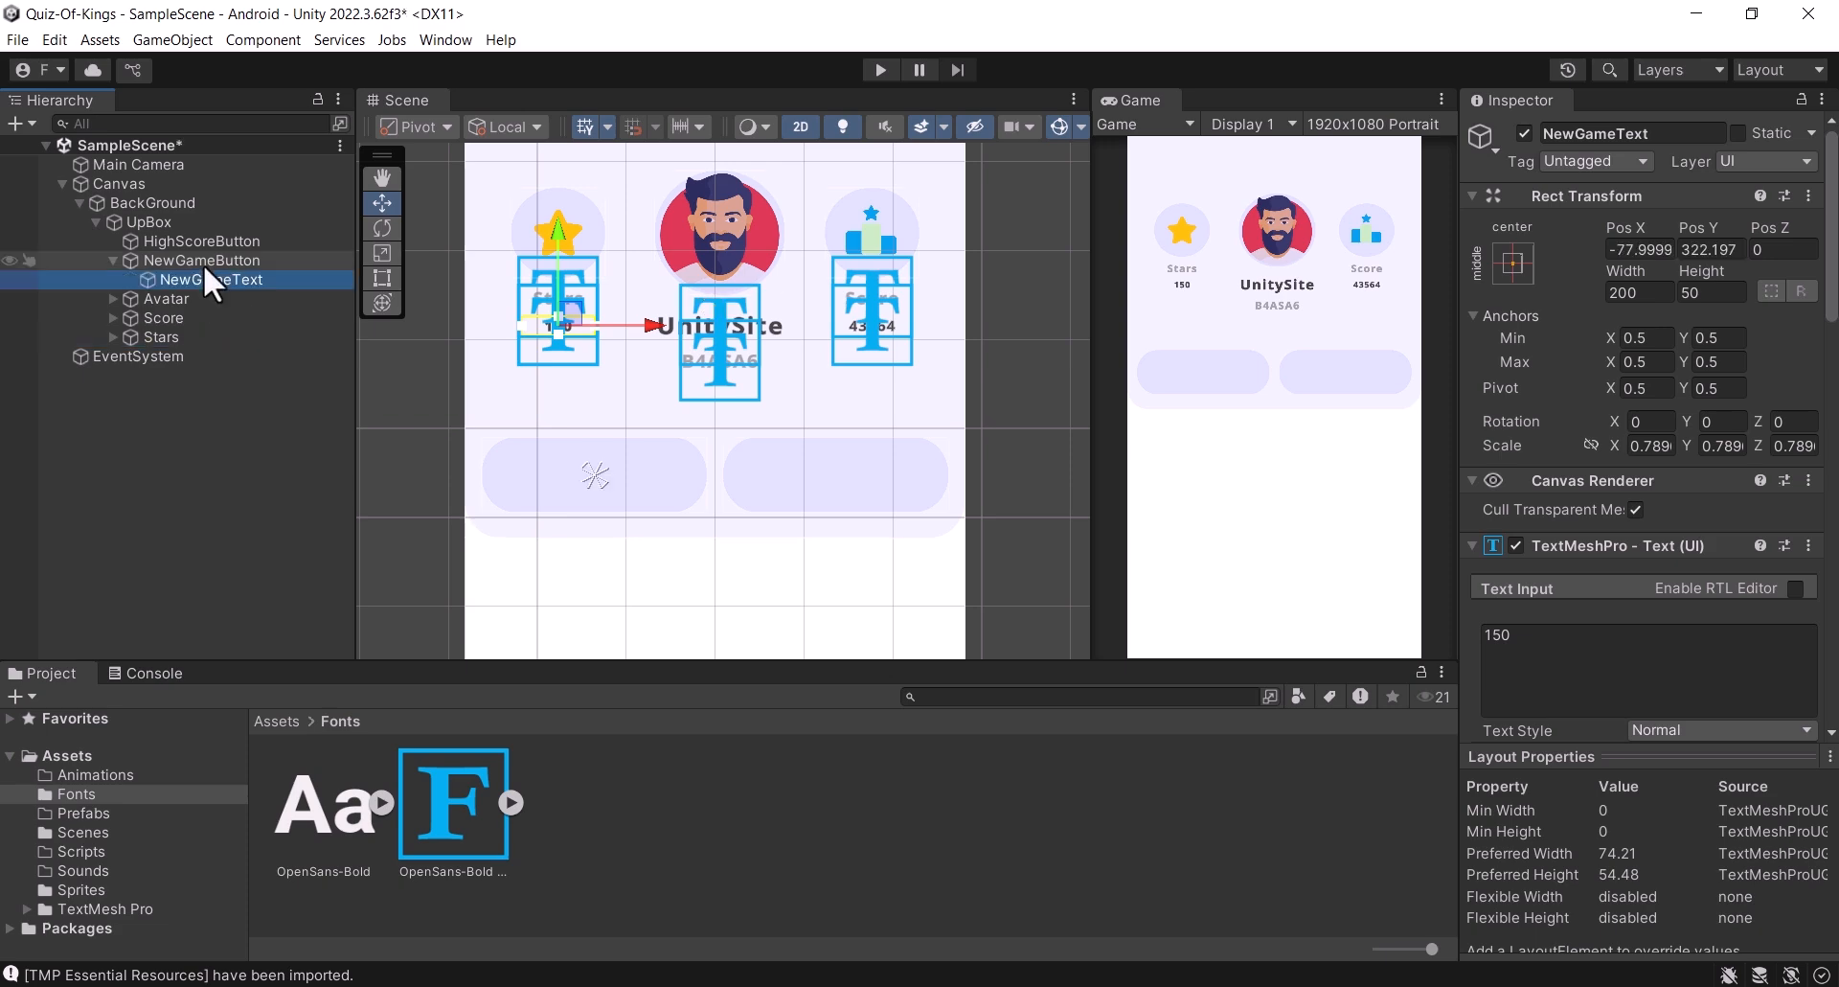
drag(558, 244, 561, 364)
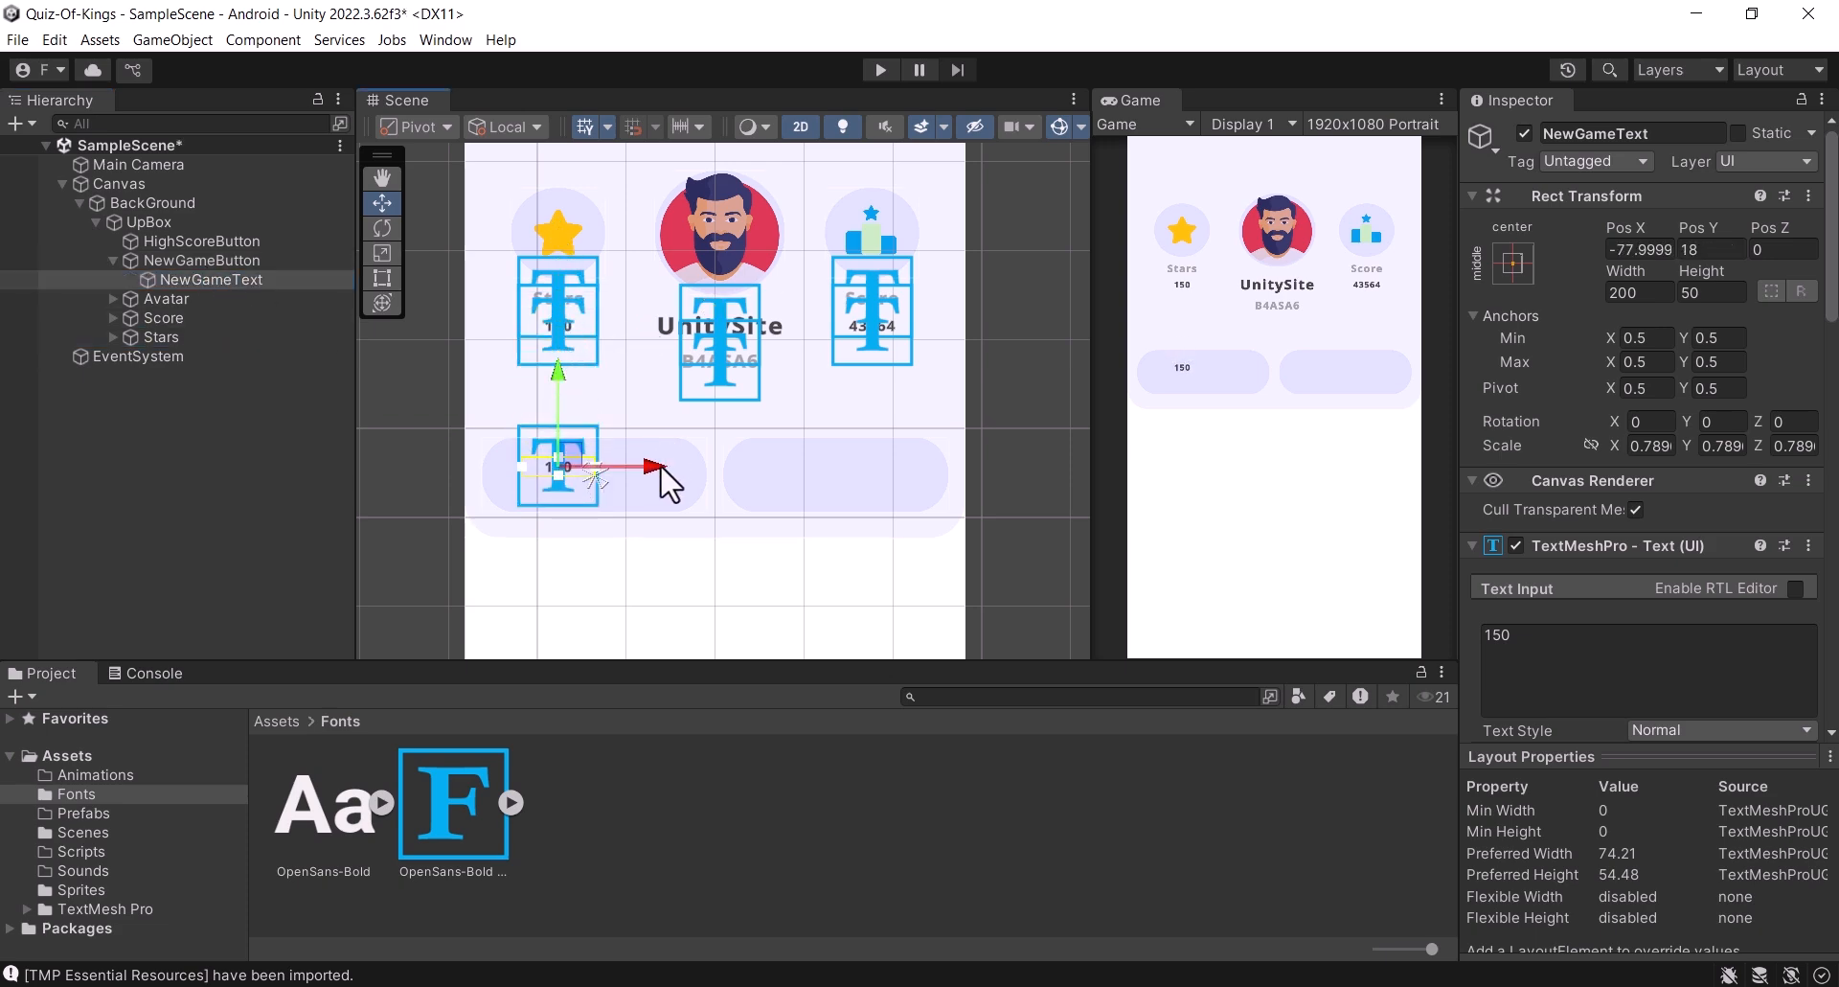
drag(657, 464, 713, 506)
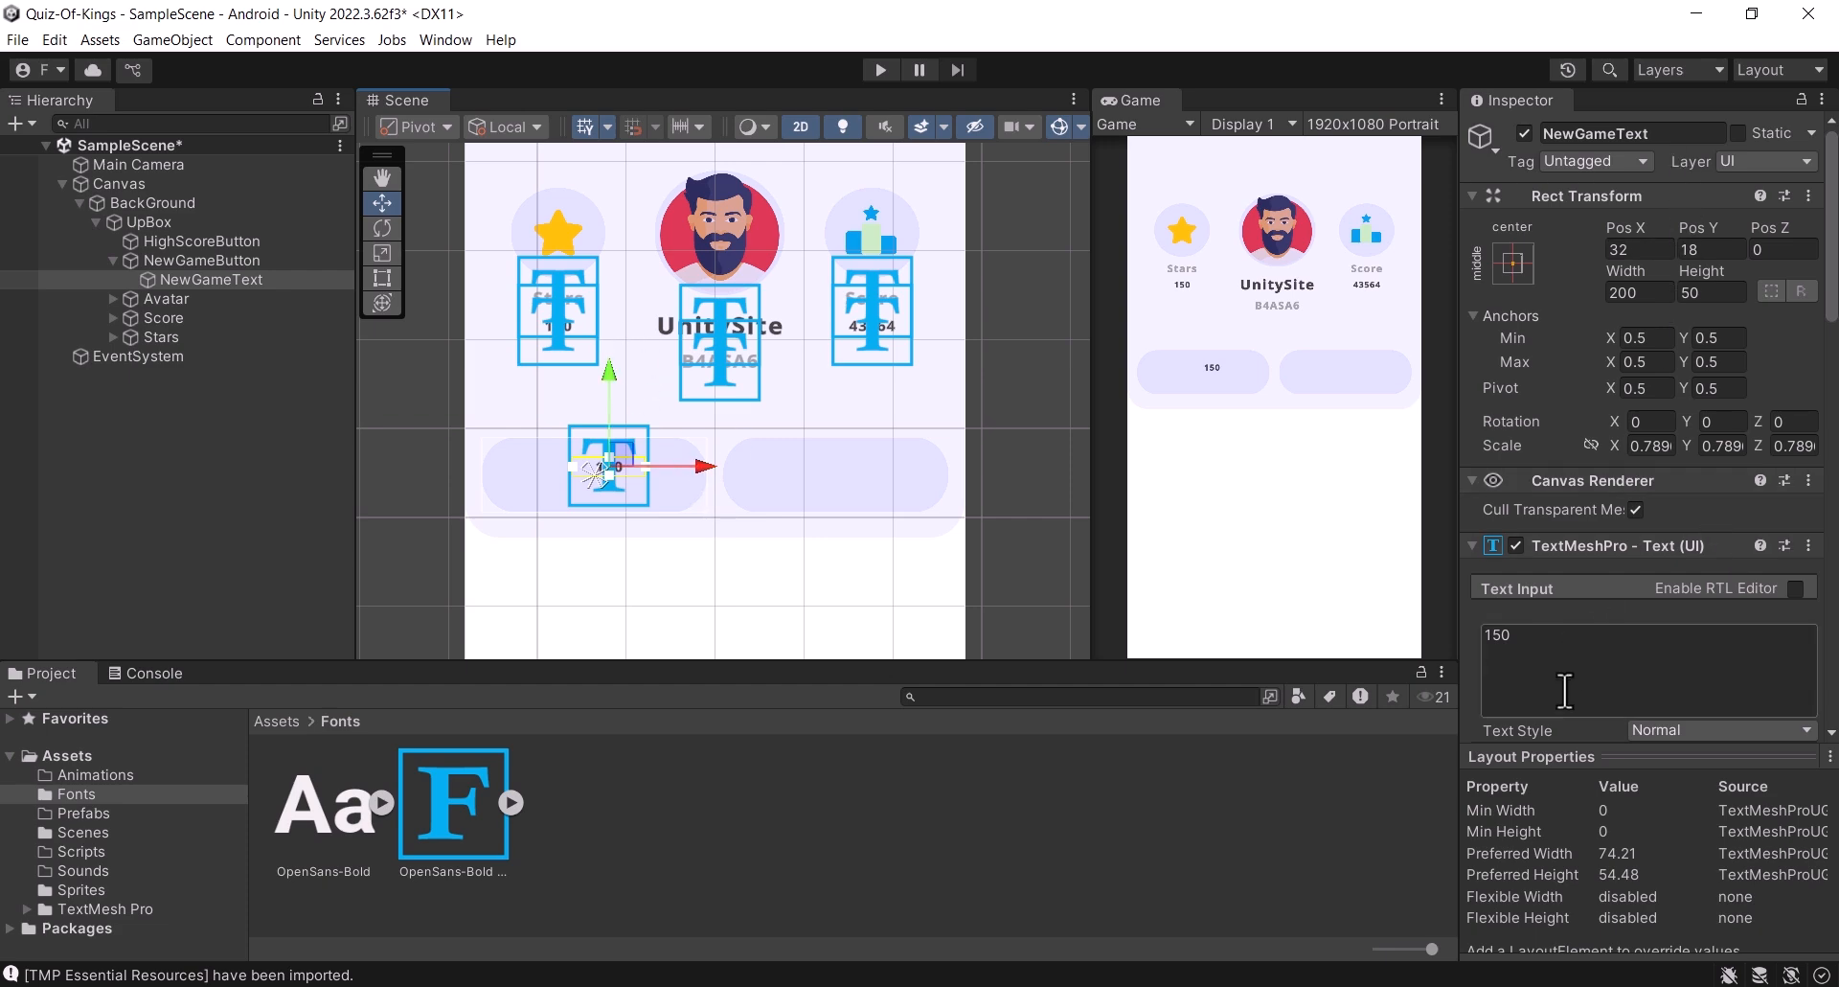
Step: Replace the text content of NewGameText with NewGame and save the scene
click(1580, 639)
text(NewGame)
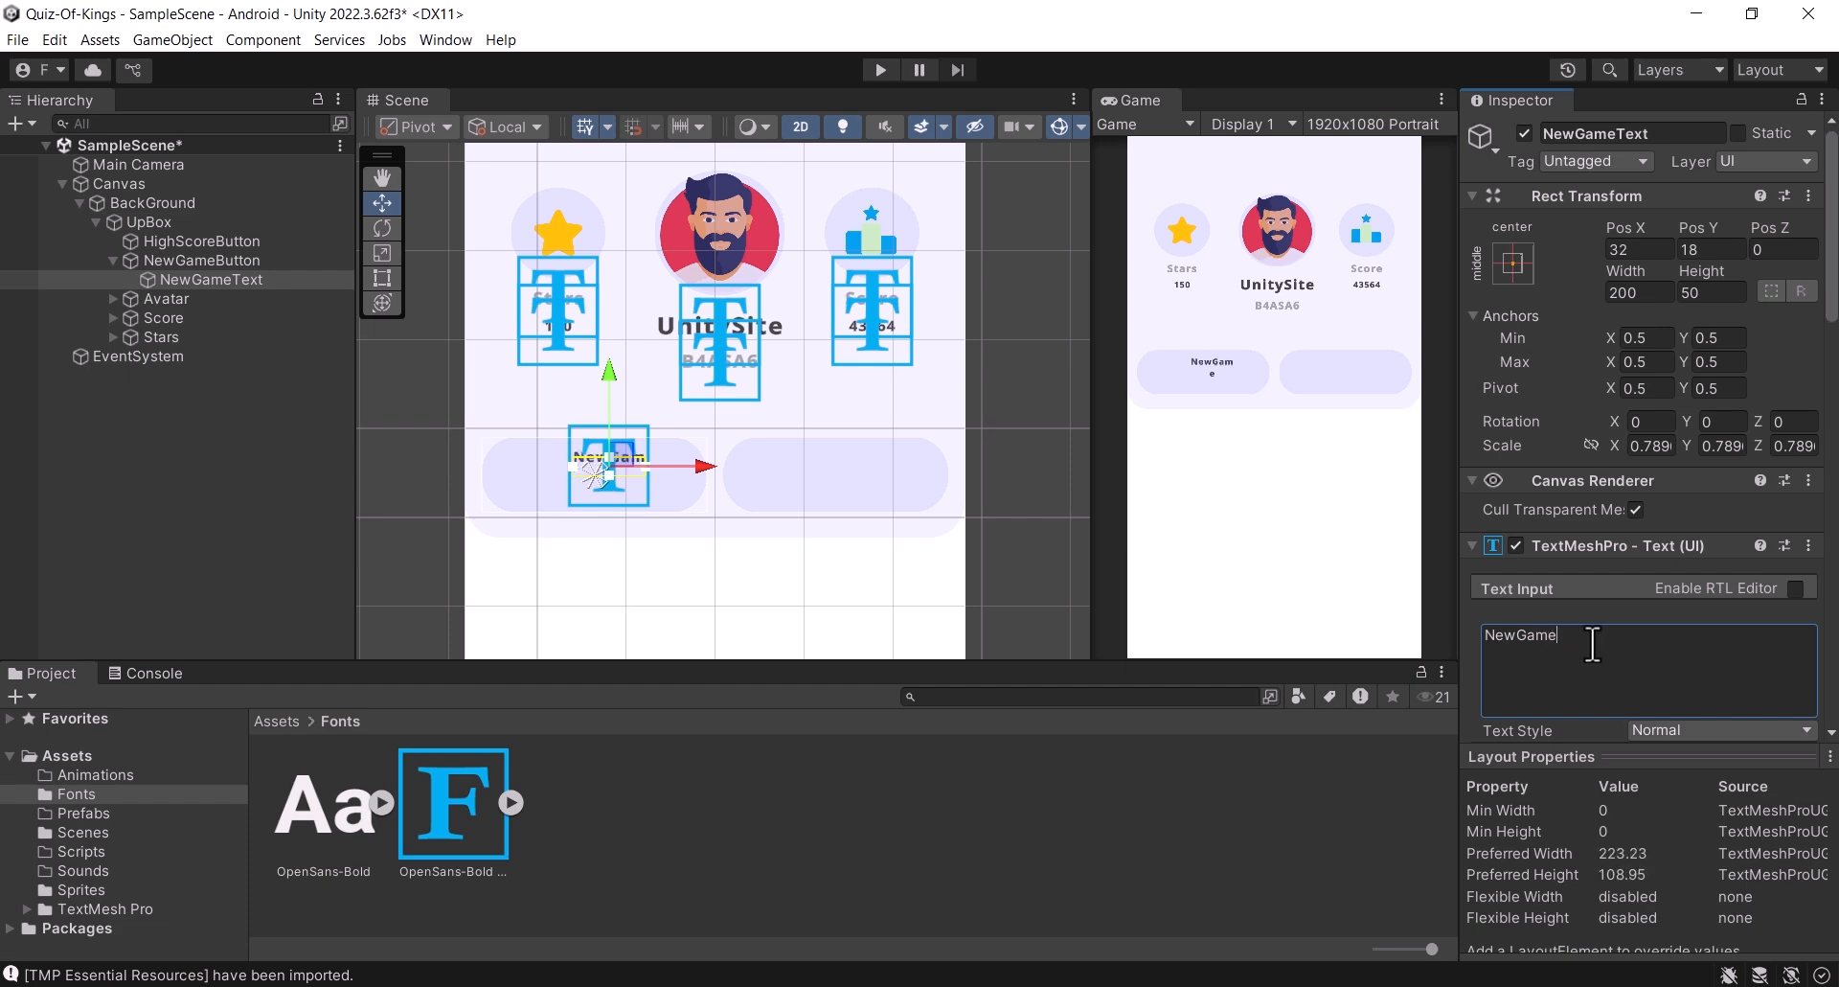
key(ctrl+s)
Step: Enlarge the NewGameText rectangle to about 288 by 73 so the label fits on one line
scroll(607, 469, up, 5)
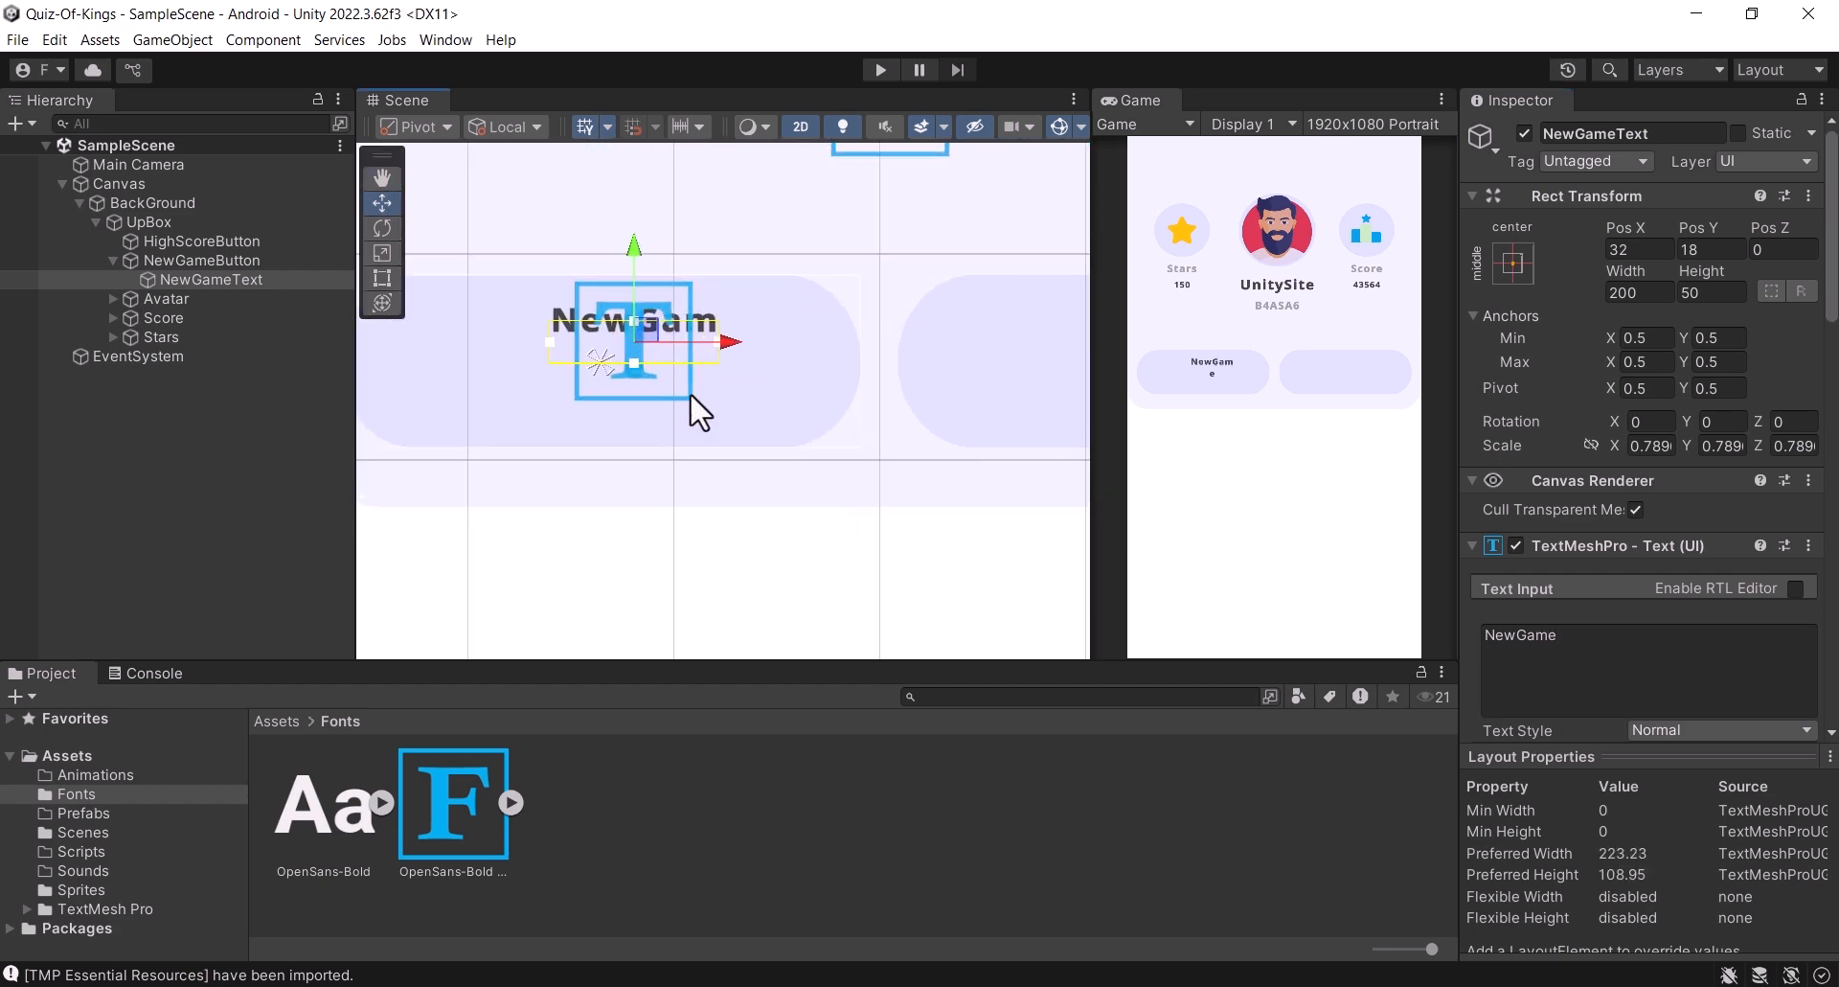
scroll(680, 392, up, 3)
click(384, 277)
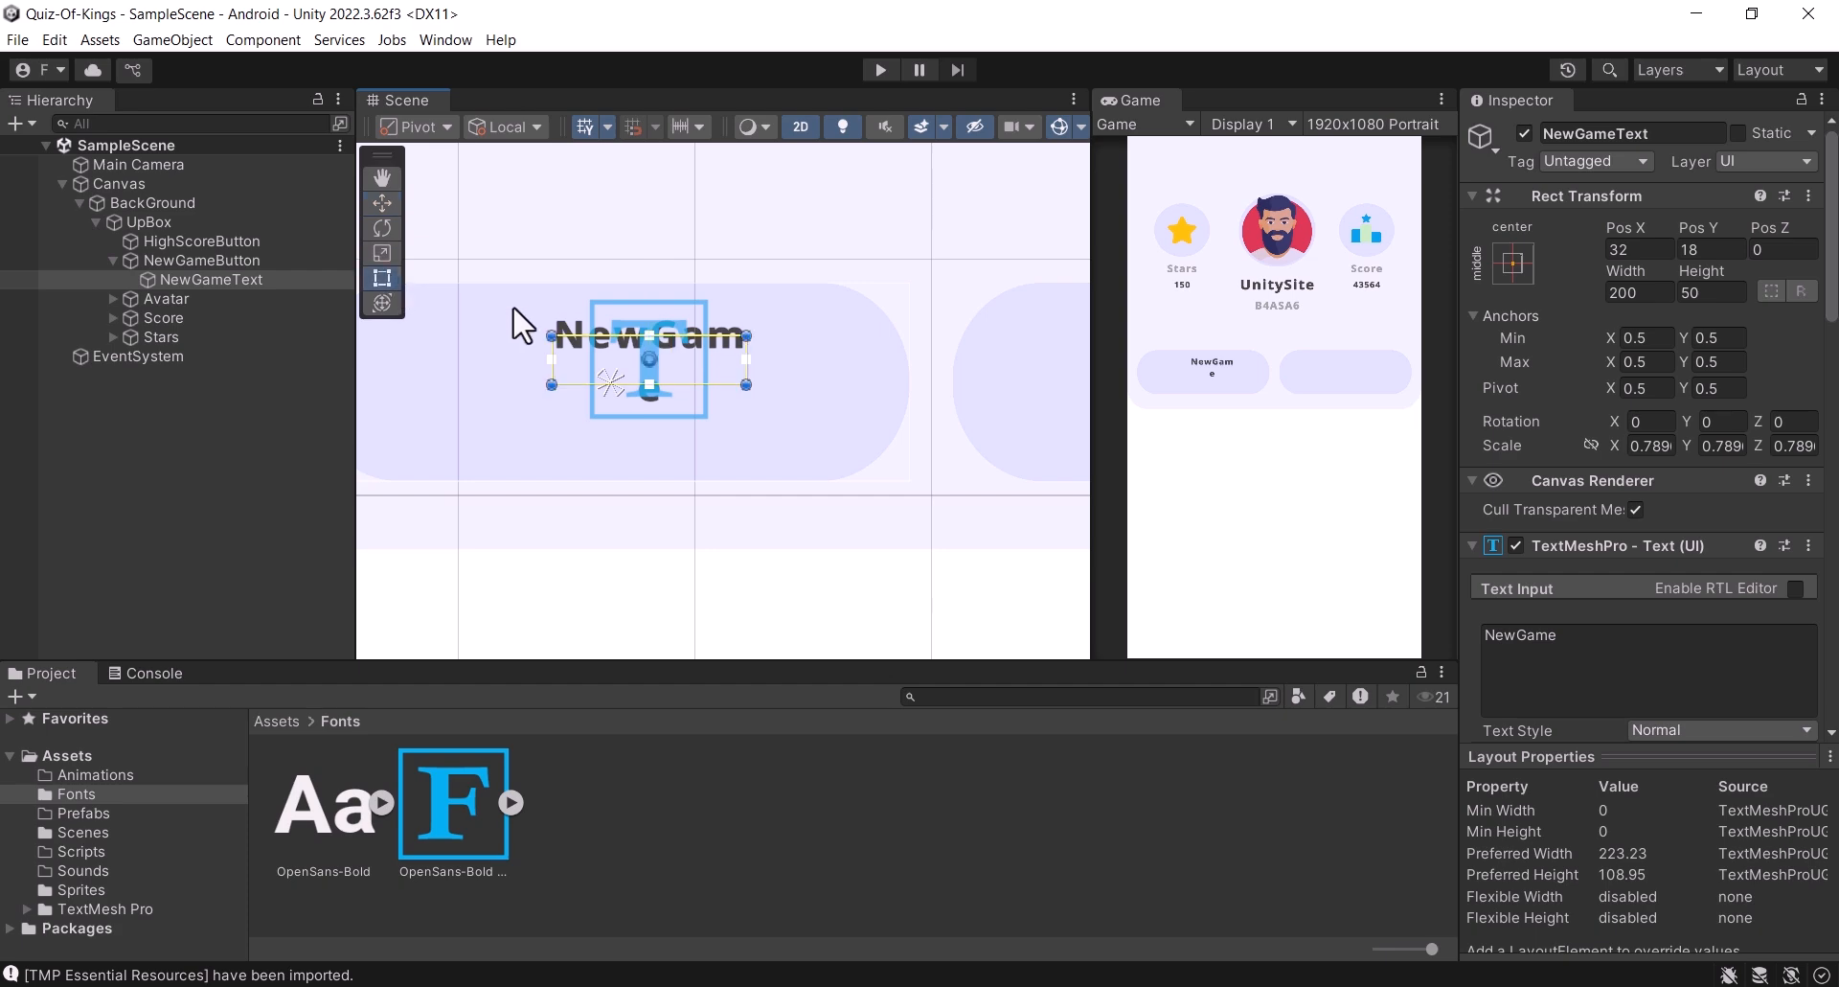
drag(747, 384, 831, 406)
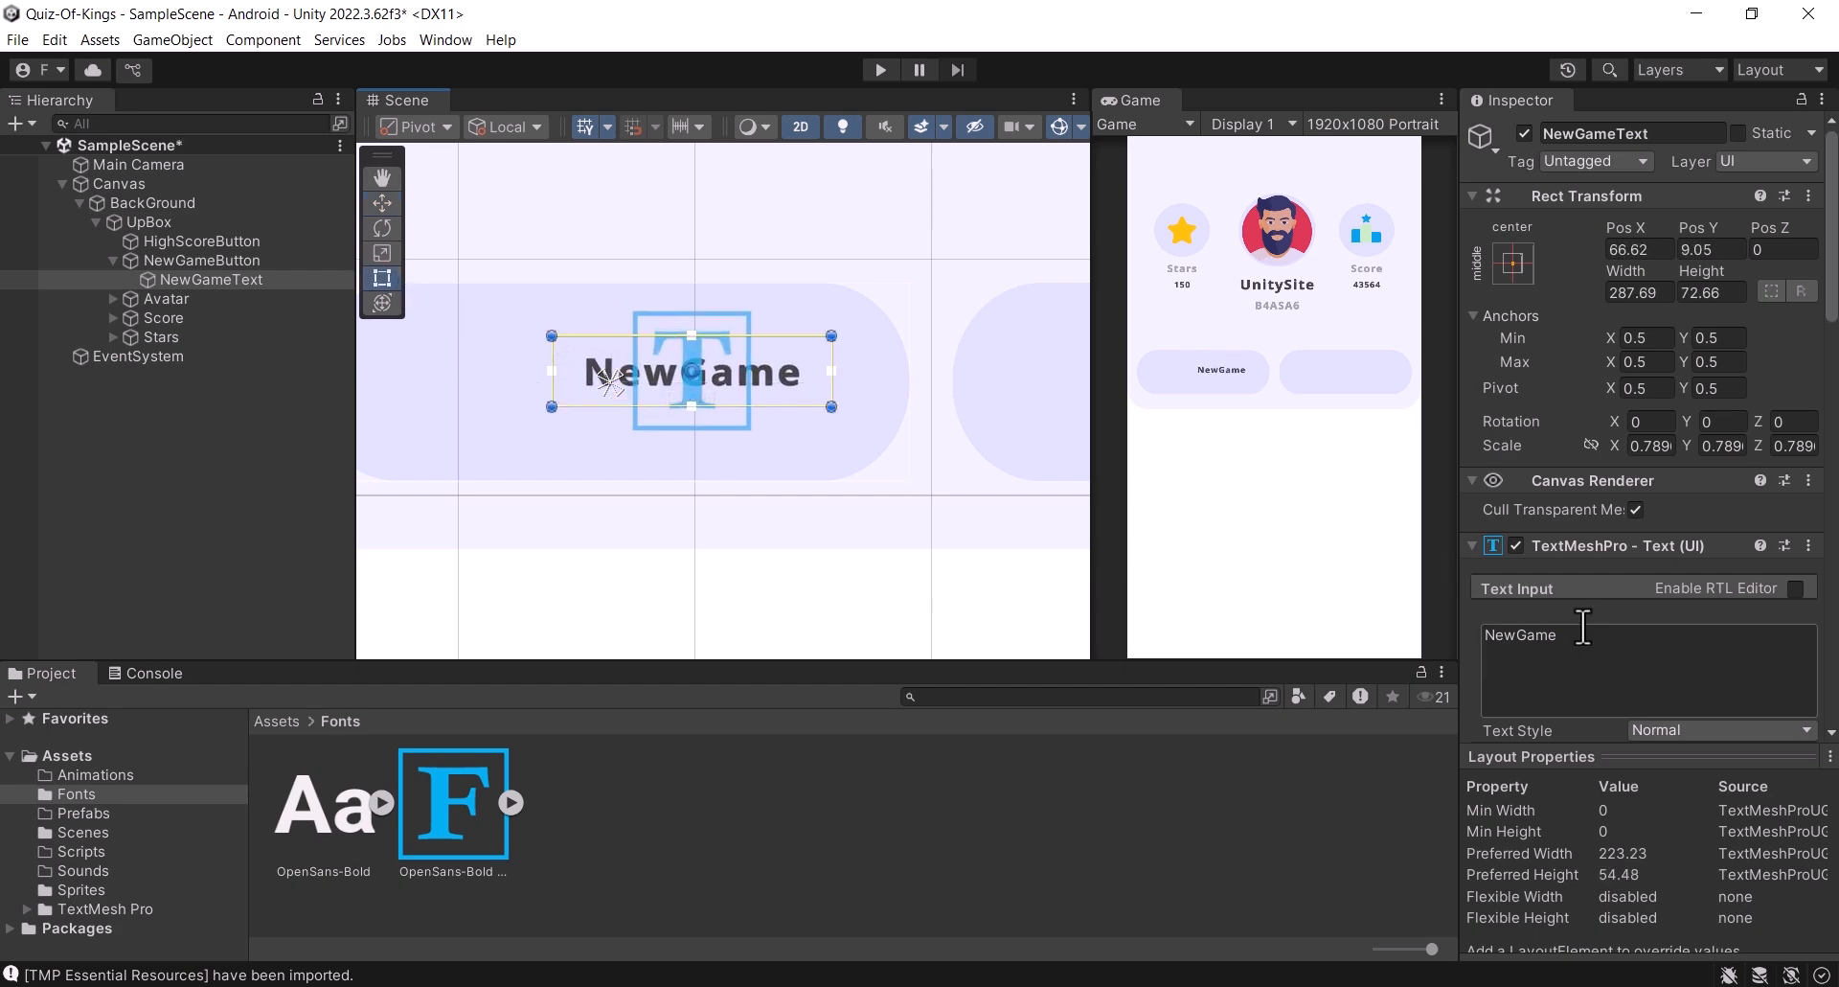
Step: Set the font size of NewGameText to 50
scroll(1583, 628, down, 6)
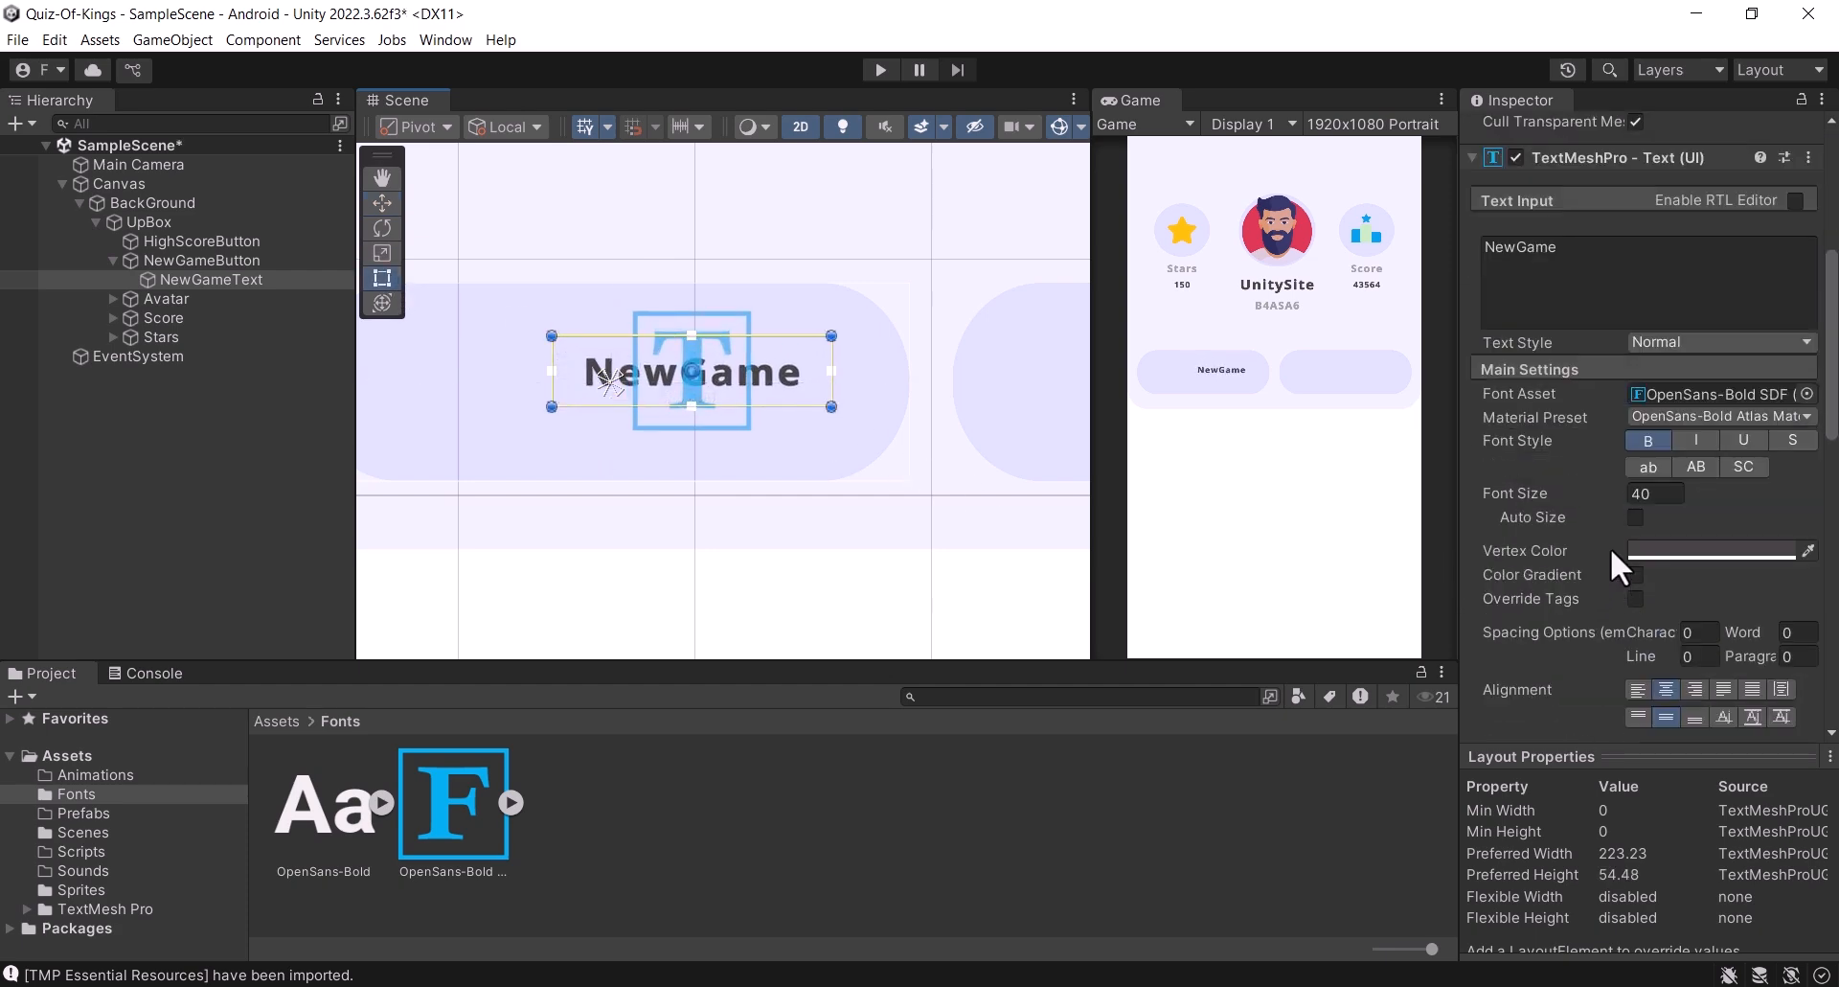
click(1663, 494)
text(50)
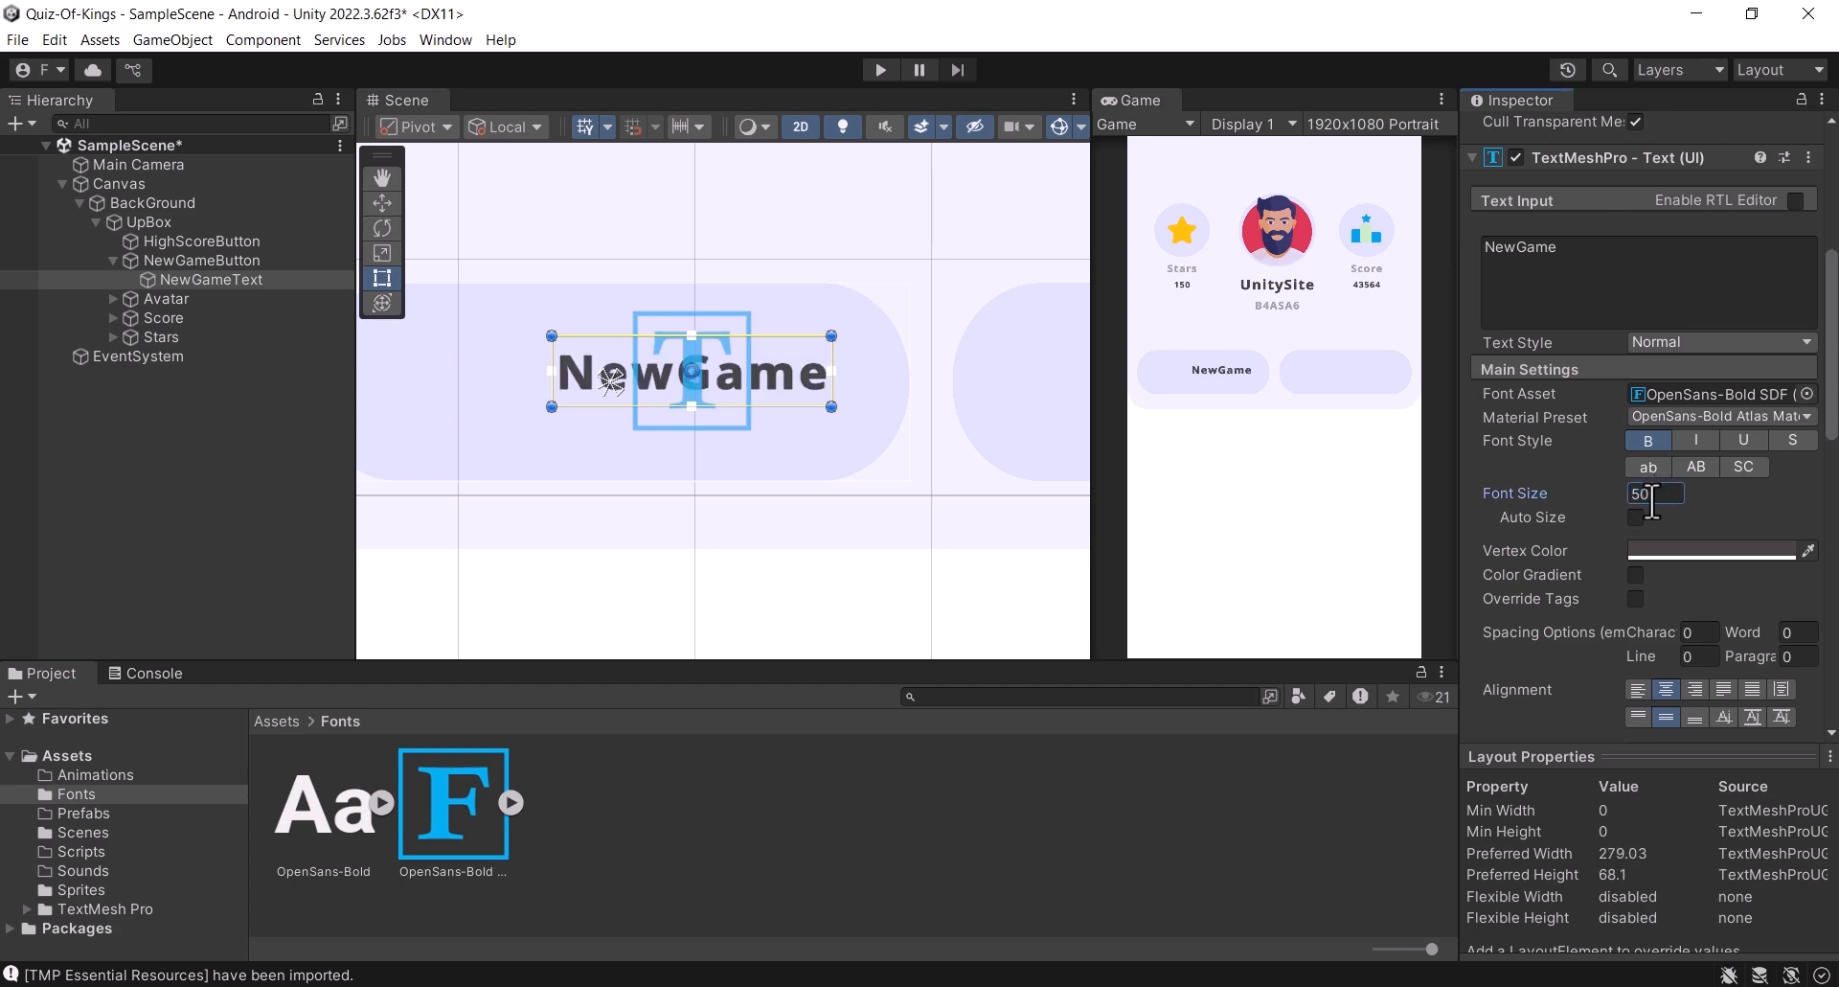
Step: Scale NewGameText up slightly and nudge it a little to the left on its button, saving the scene
click(381, 253)
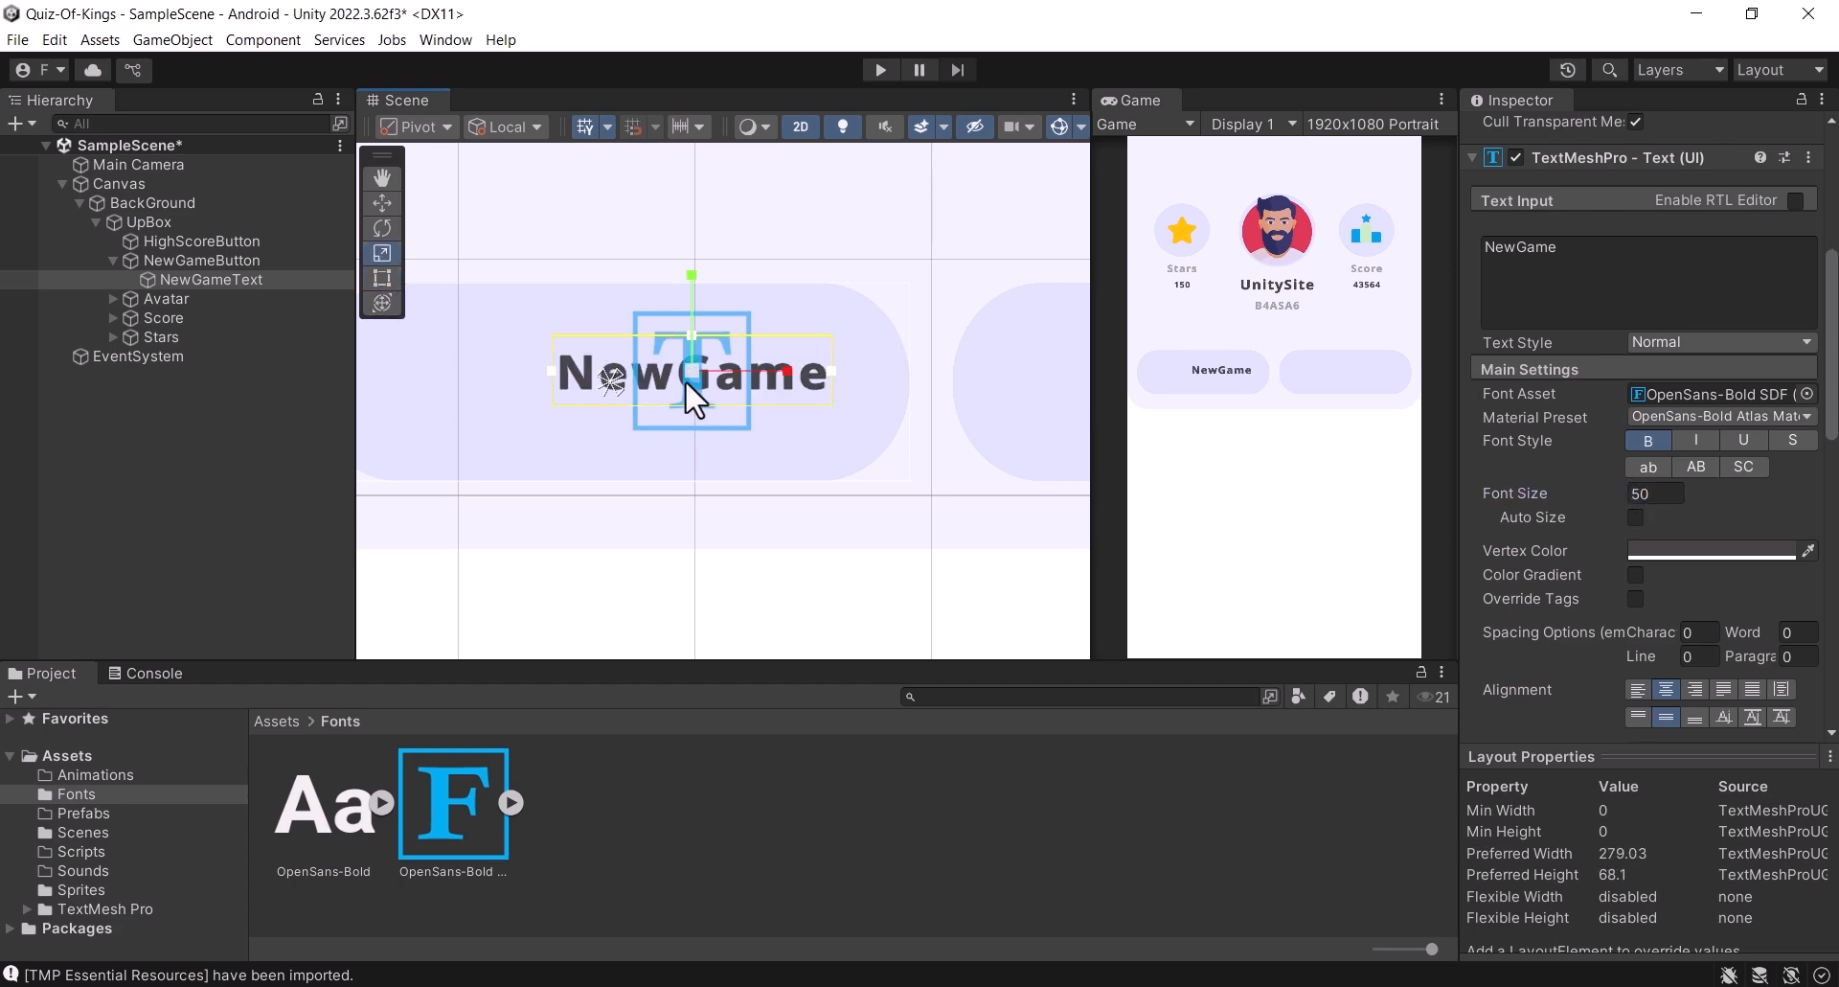
drag(686, 379, 778, 371)
click(383, 202)
key(ctrl+s)
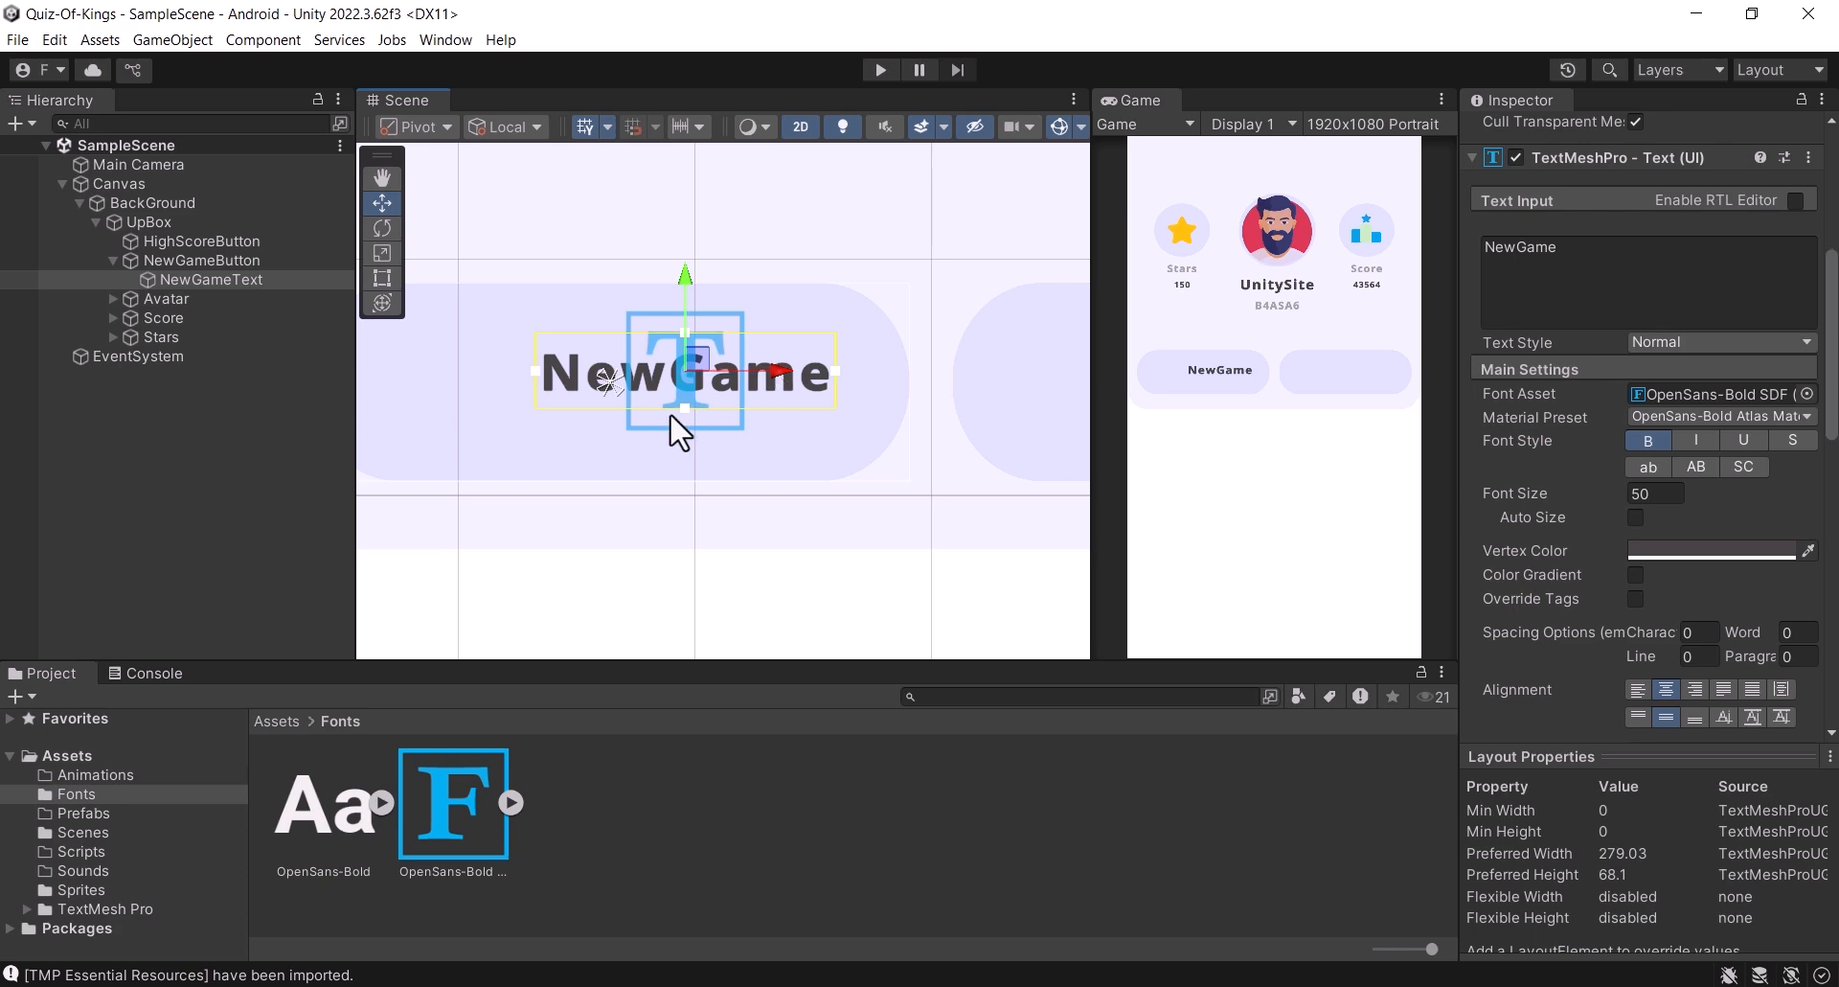
Step: Add a UI Image as a child of NewGameButton and move it left of the NewGame label, to about X -141
middle_drag(705, 406, 860, 379)
scroll(858, 381, down, 5)
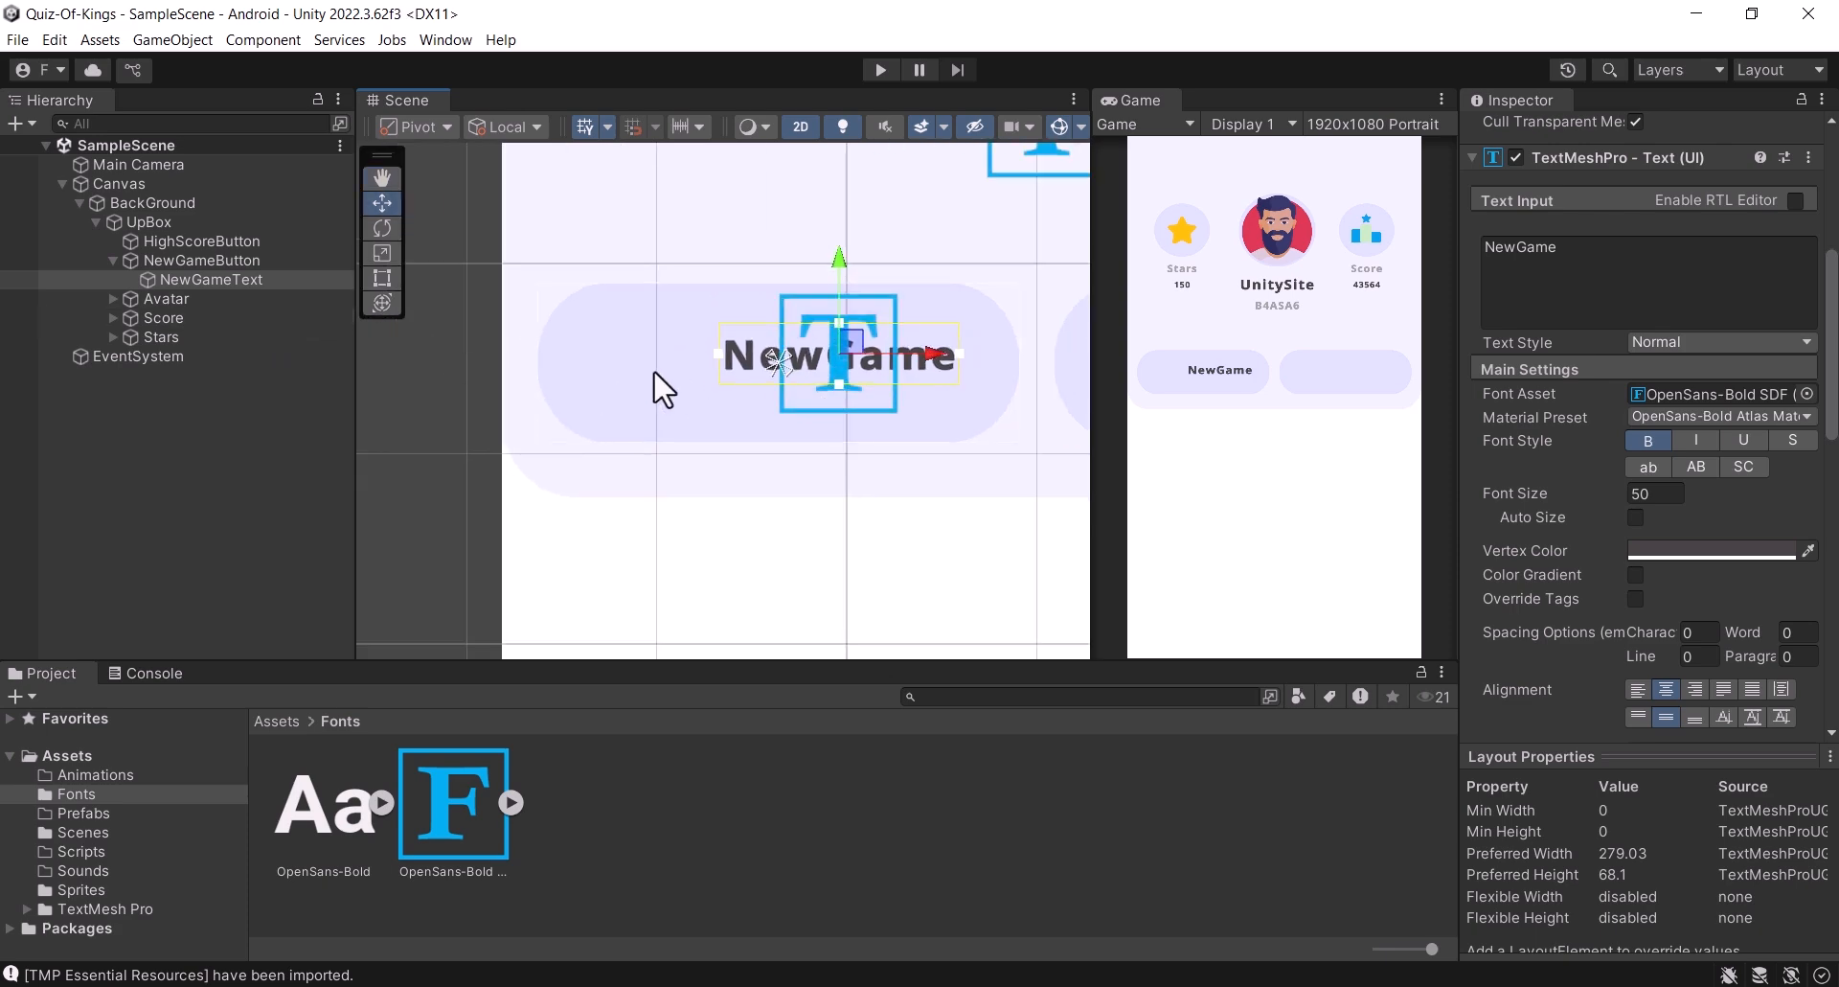
right_click(209, 260)
mouse_move(340, 717)
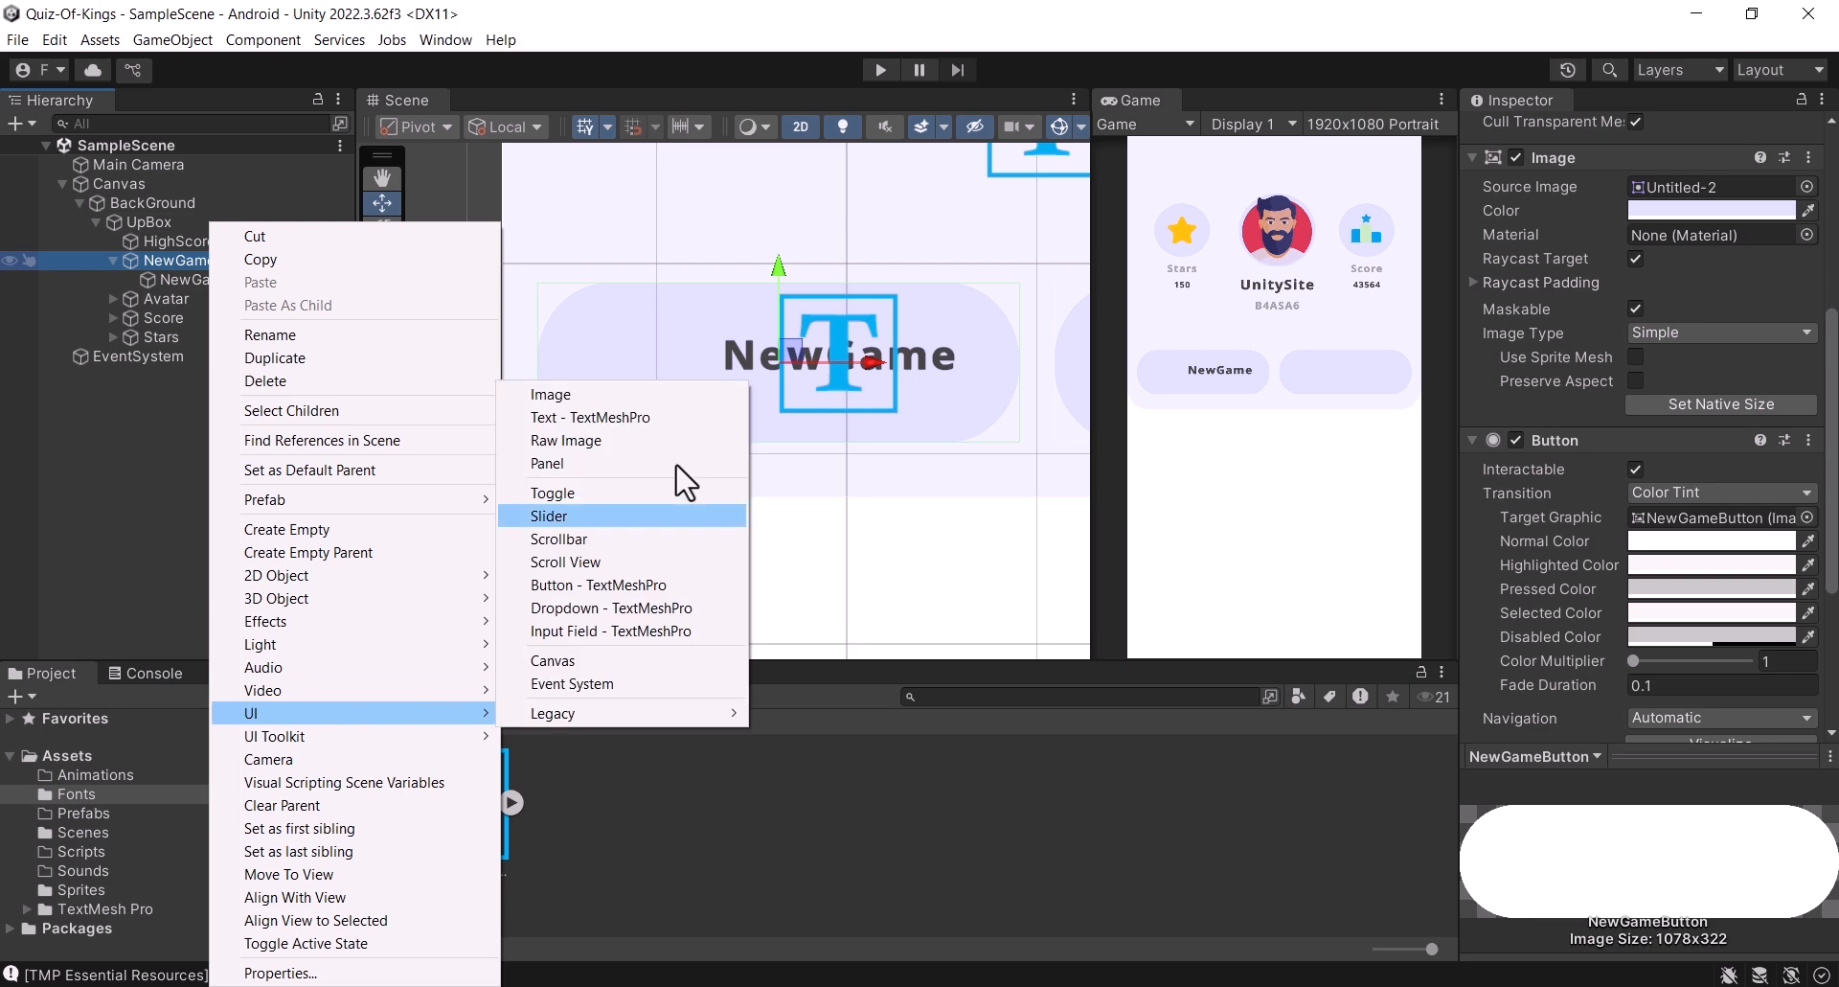
click(585, 397)
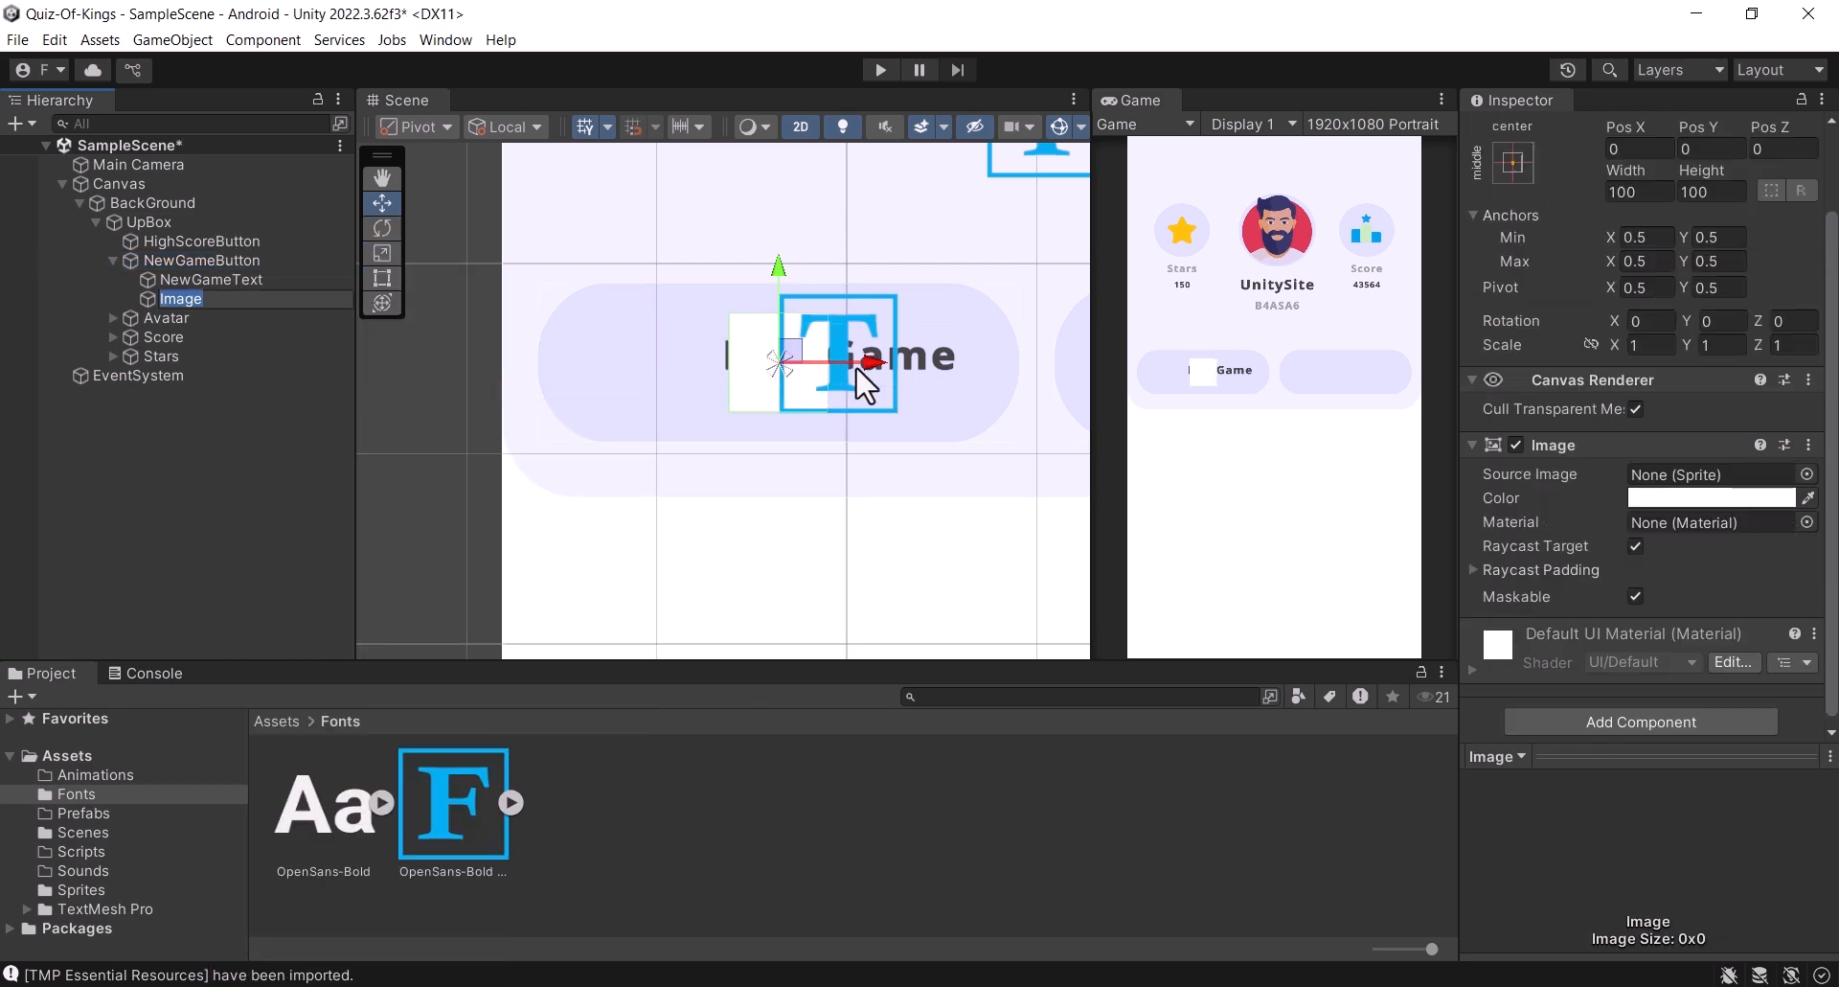
drag(857, 369, 721, 369)
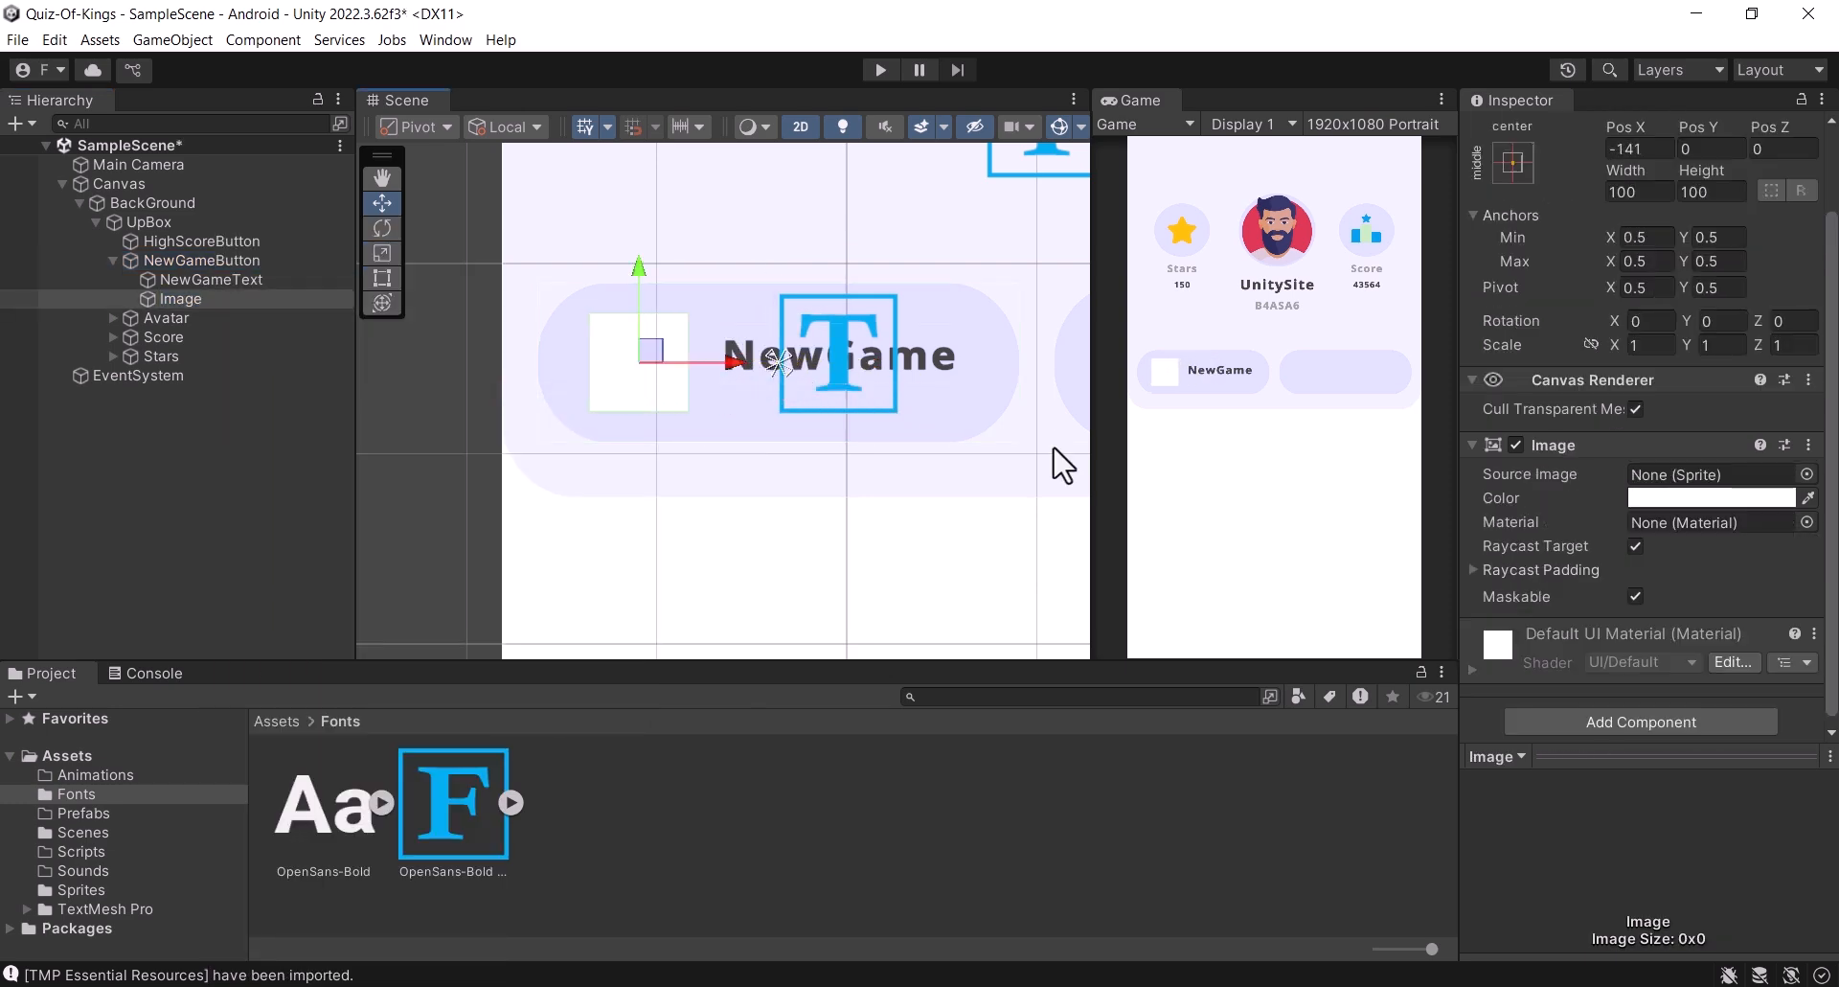
Step: Compare the trophy sprites for the new image and assign high-score as its source image
click(1805, 473)
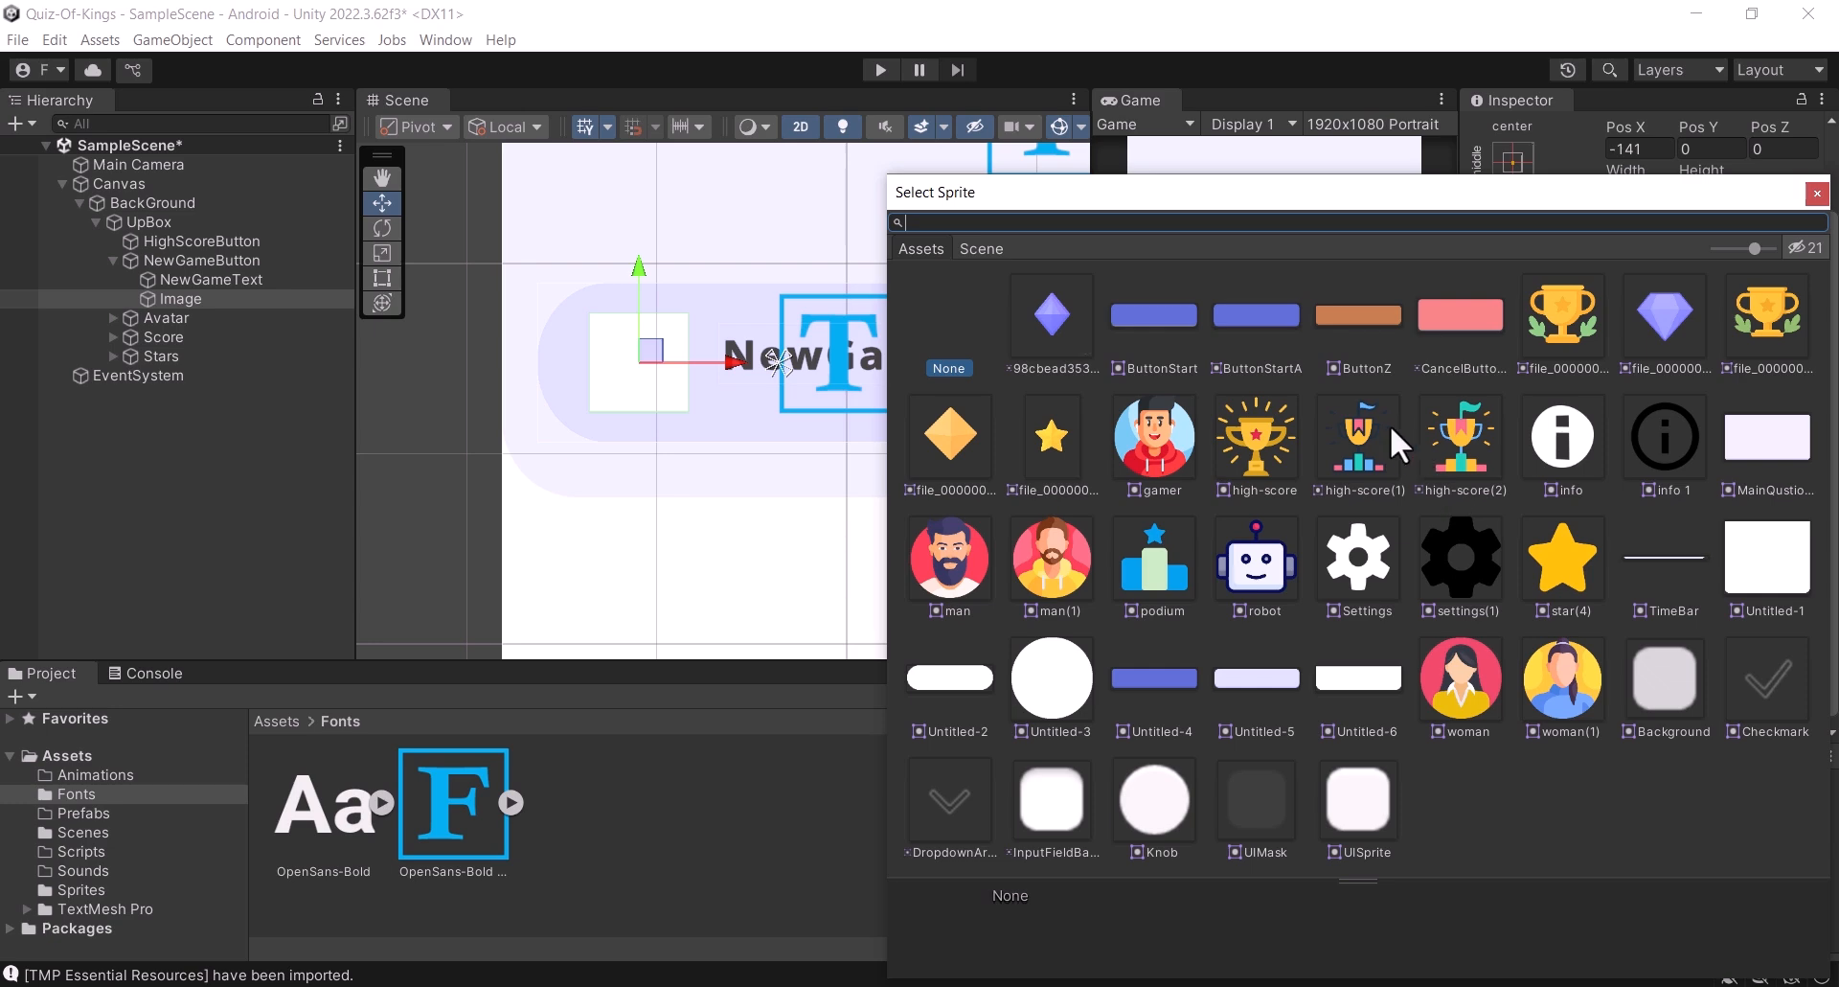
click(1373, 433)
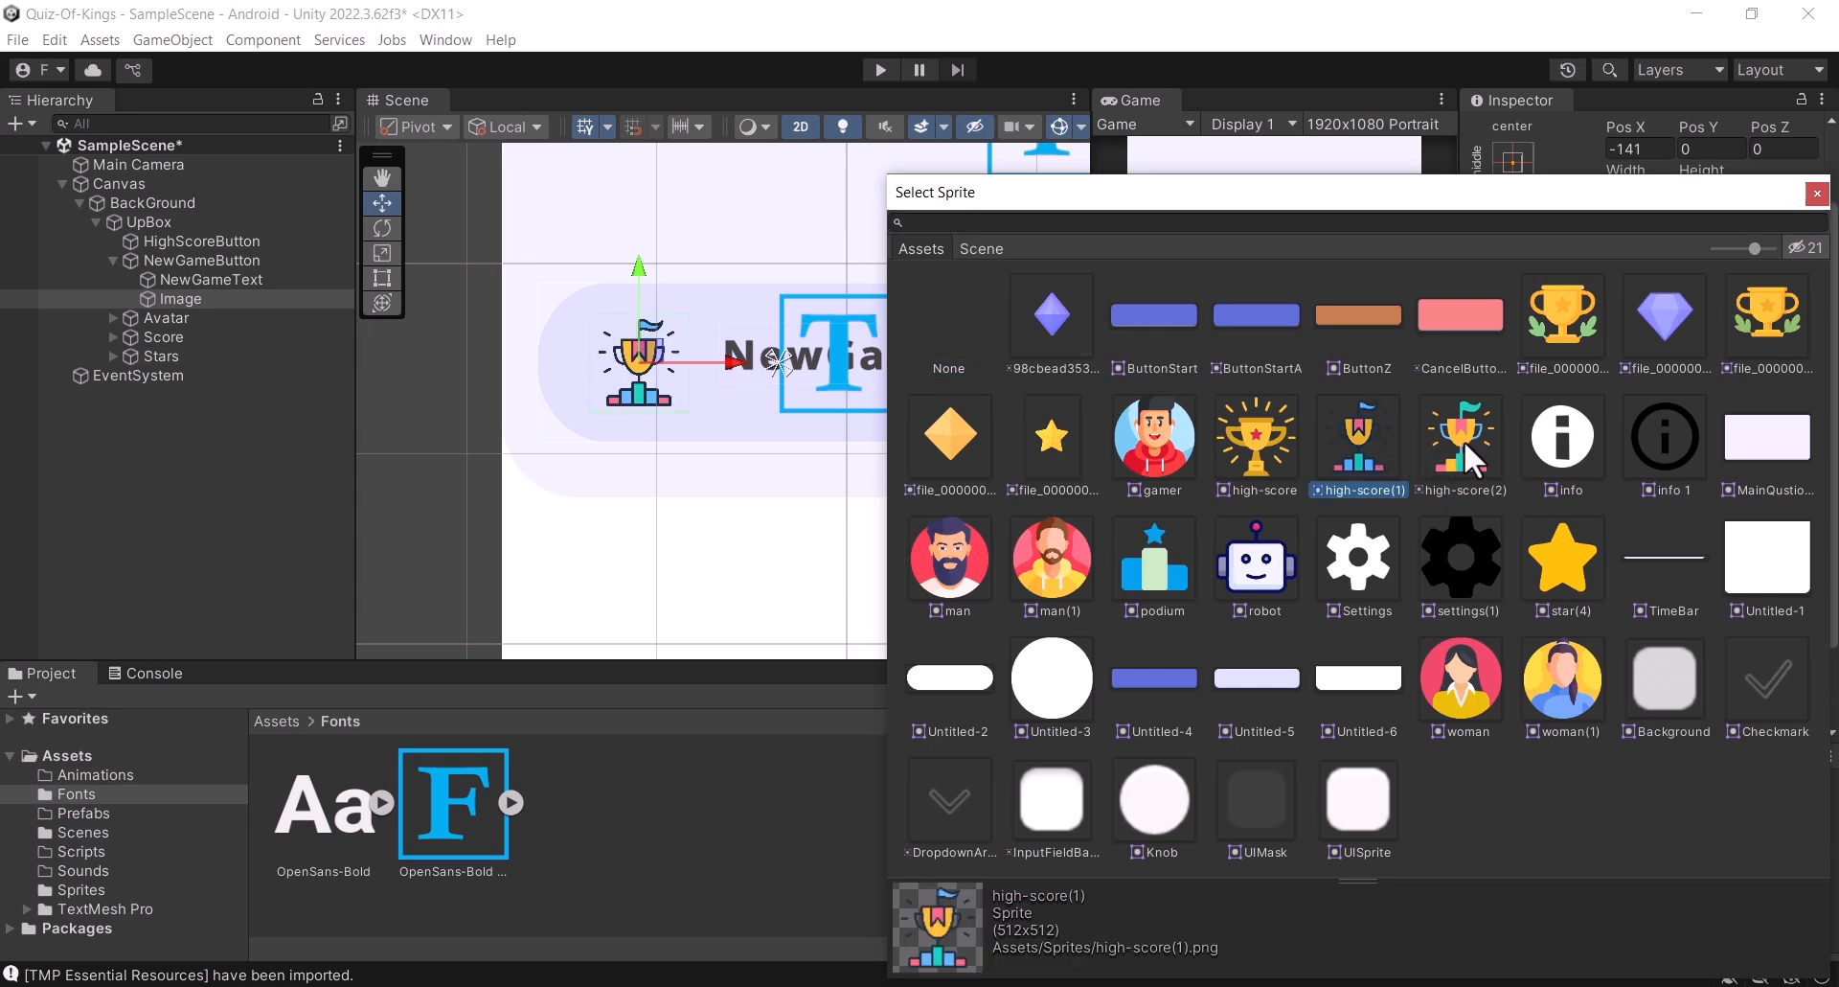
click(1255, 436)
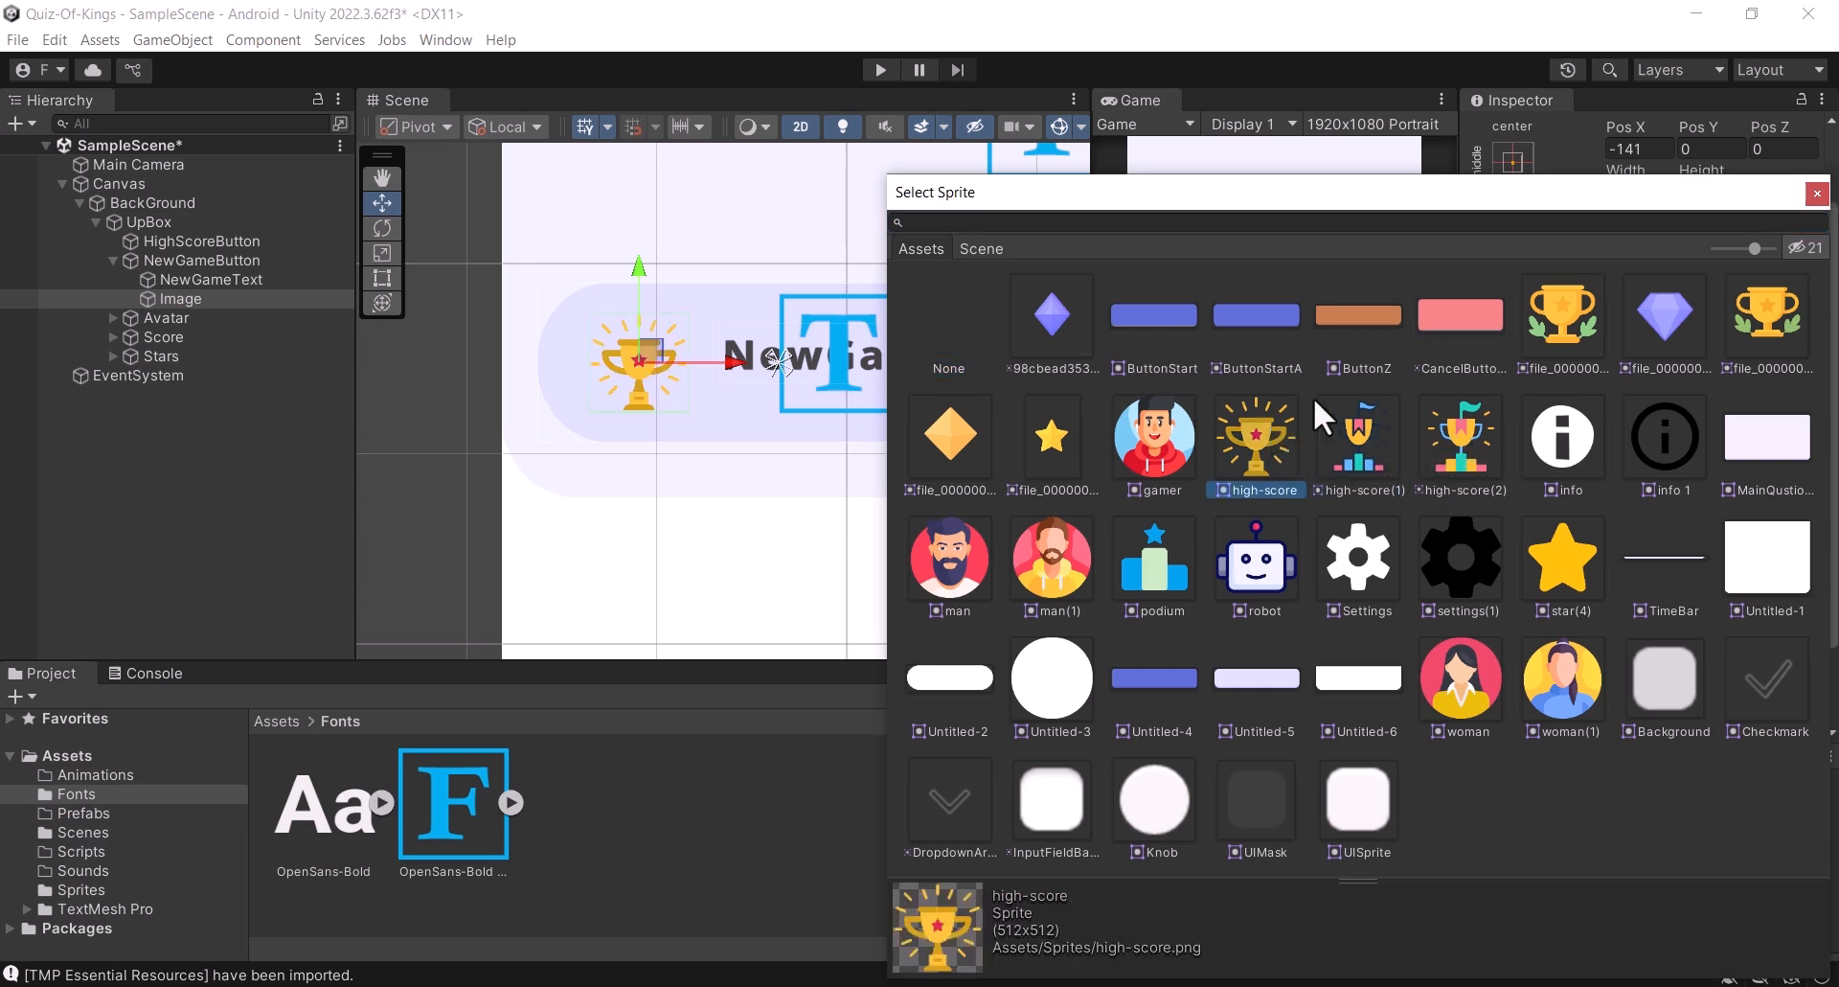
click(1817, 193)
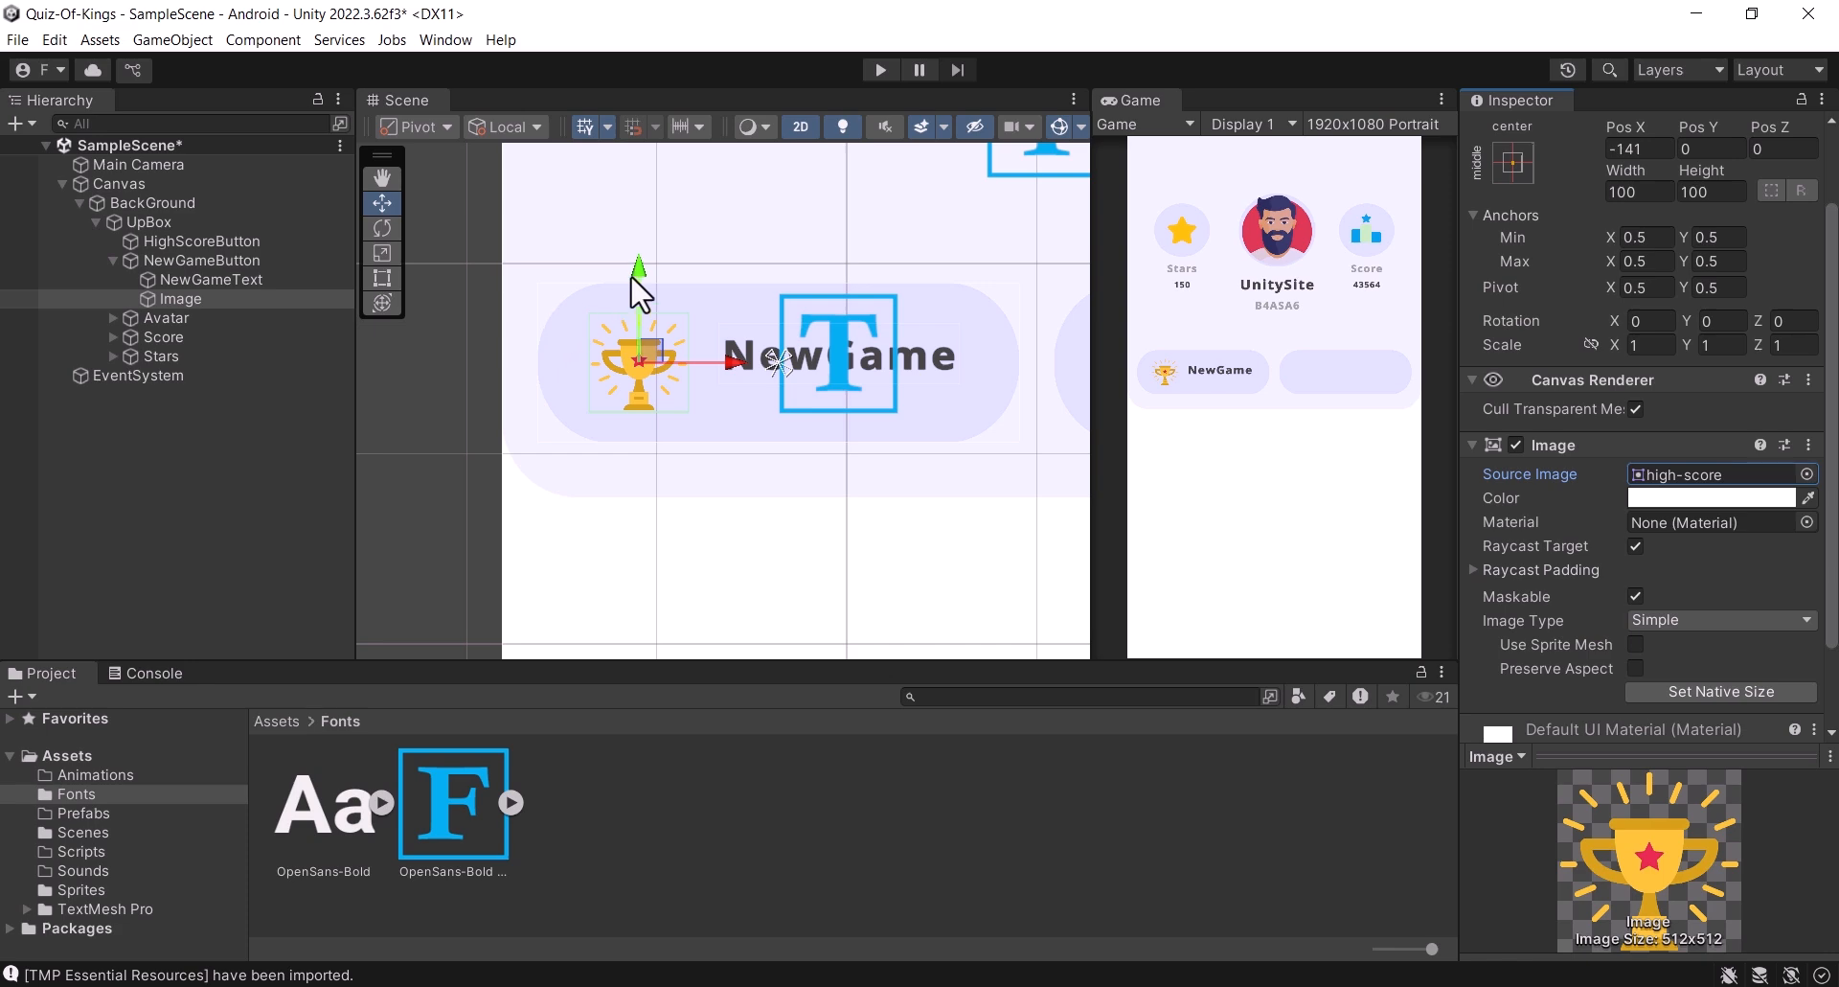
Step: Raise the trophy image within its button, lower it slightly together with NewGameText to about Y 18, and save the scene
drag(634, 272, 635, 252)
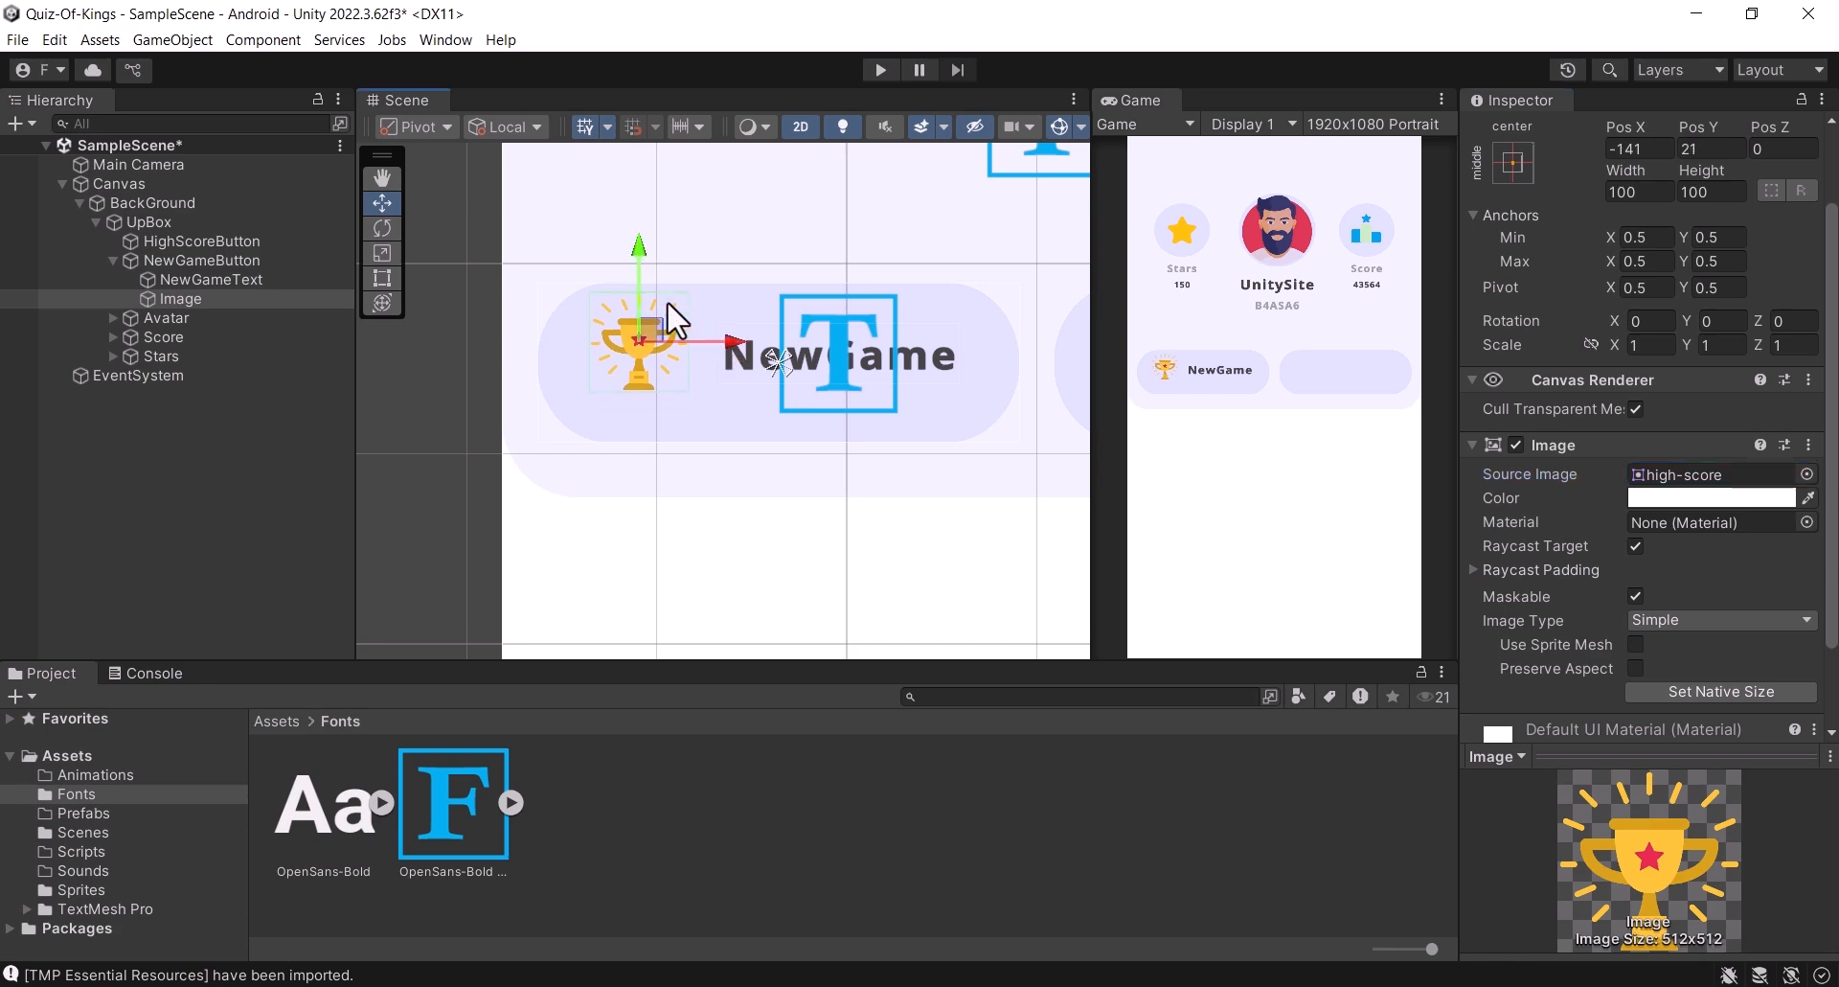
key(ctrl+s)
ctrl+click(232, 280)
drag(634, 247, 632, 250)
key(ctrl+s)
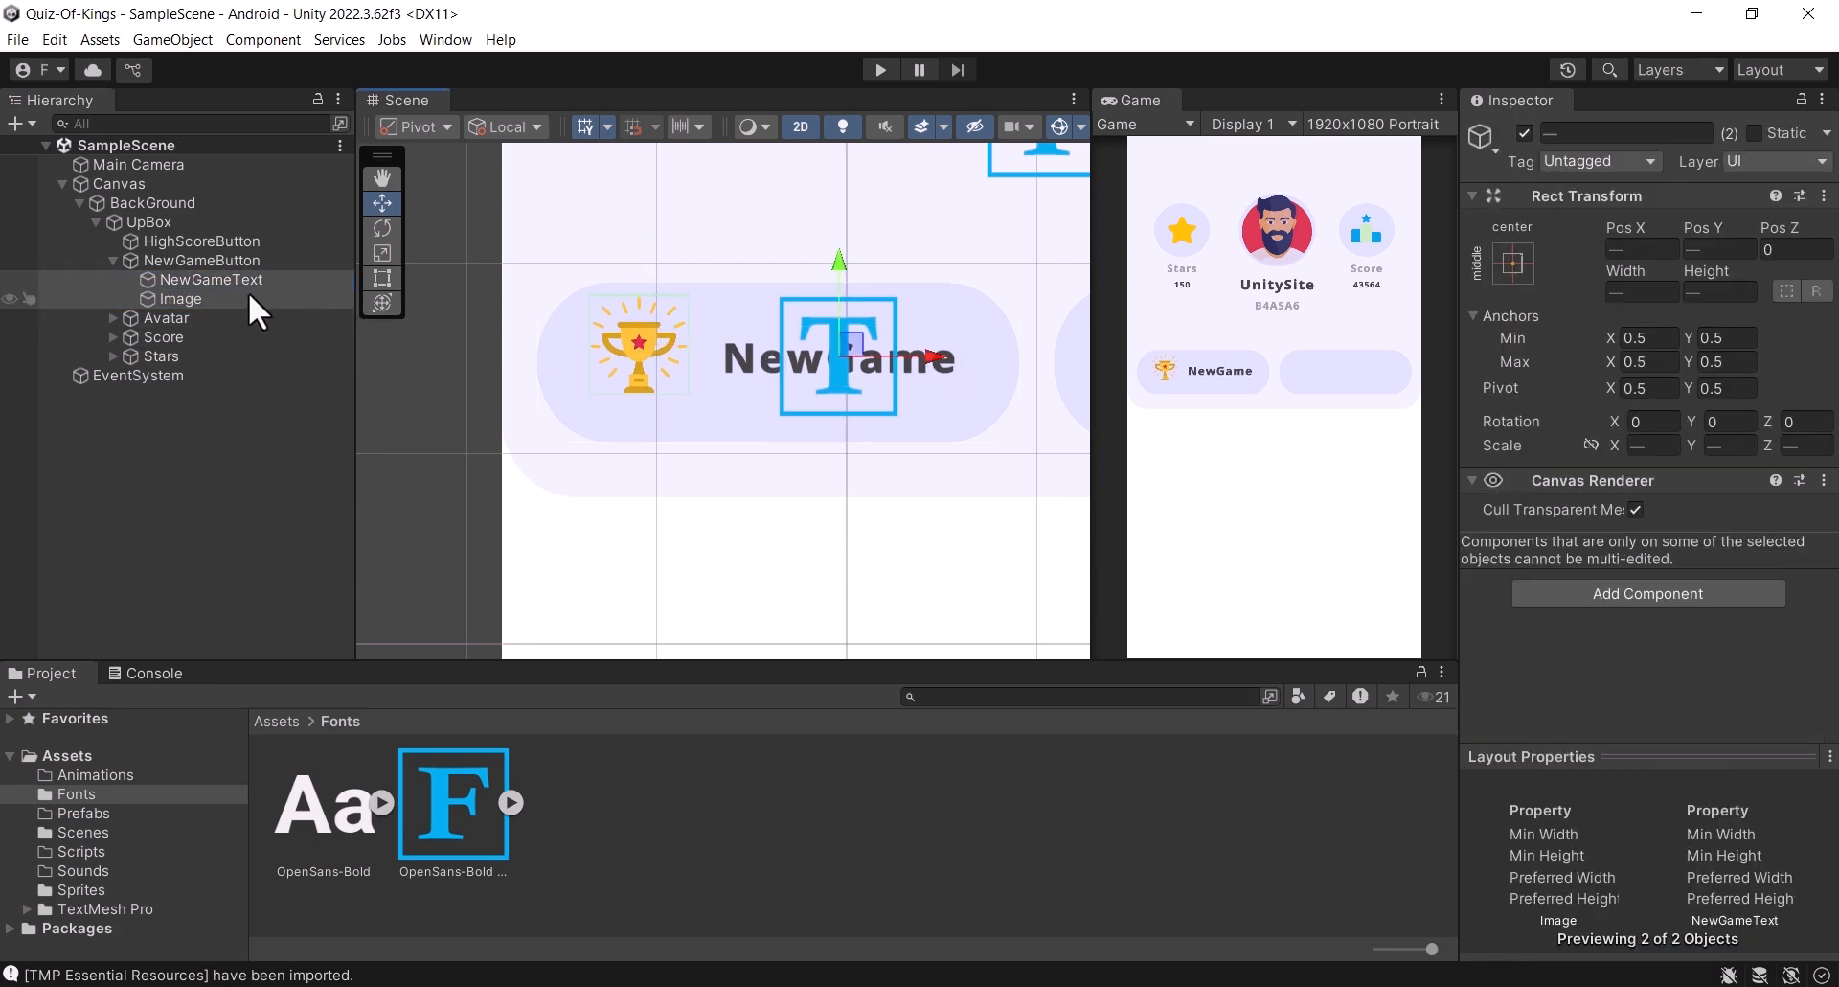
Step: Rename the trophy Image object to Icon and collapse NewGameButton in the hierarchy
click(246, 288)
click(243, 298)
click(1594, 132)
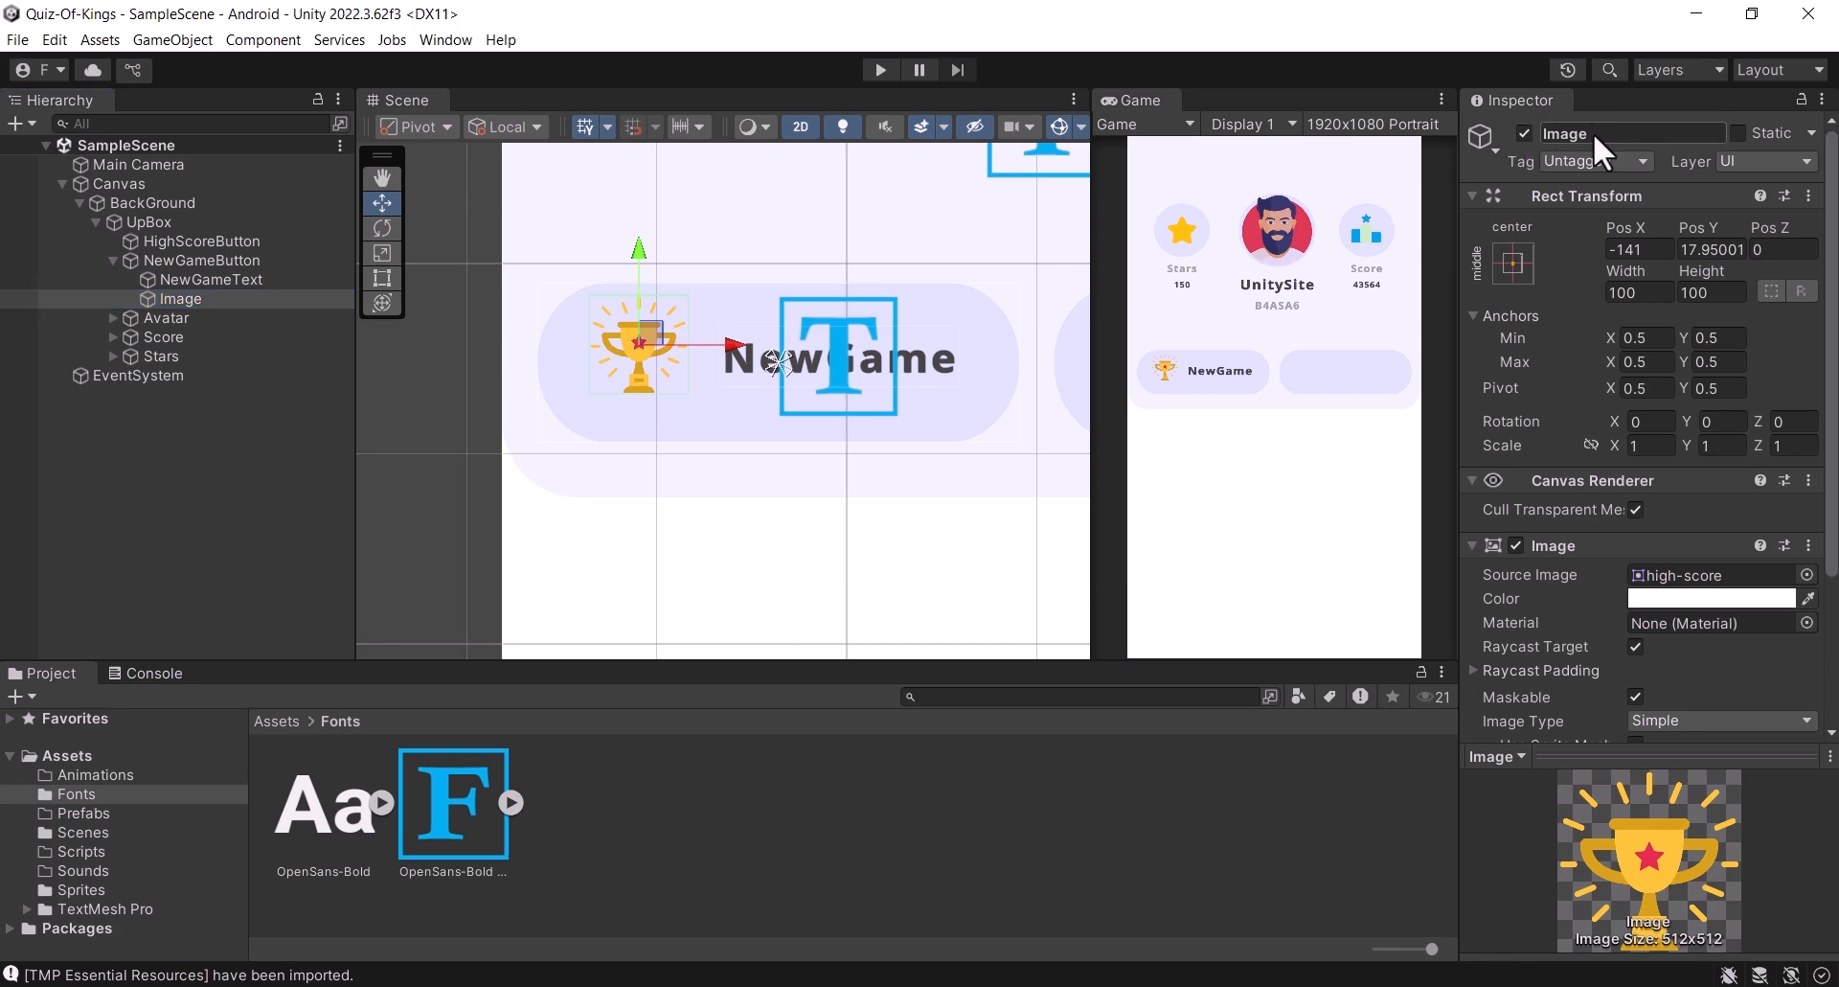
text(Icon)
click(163, 257)
click(123, 259)
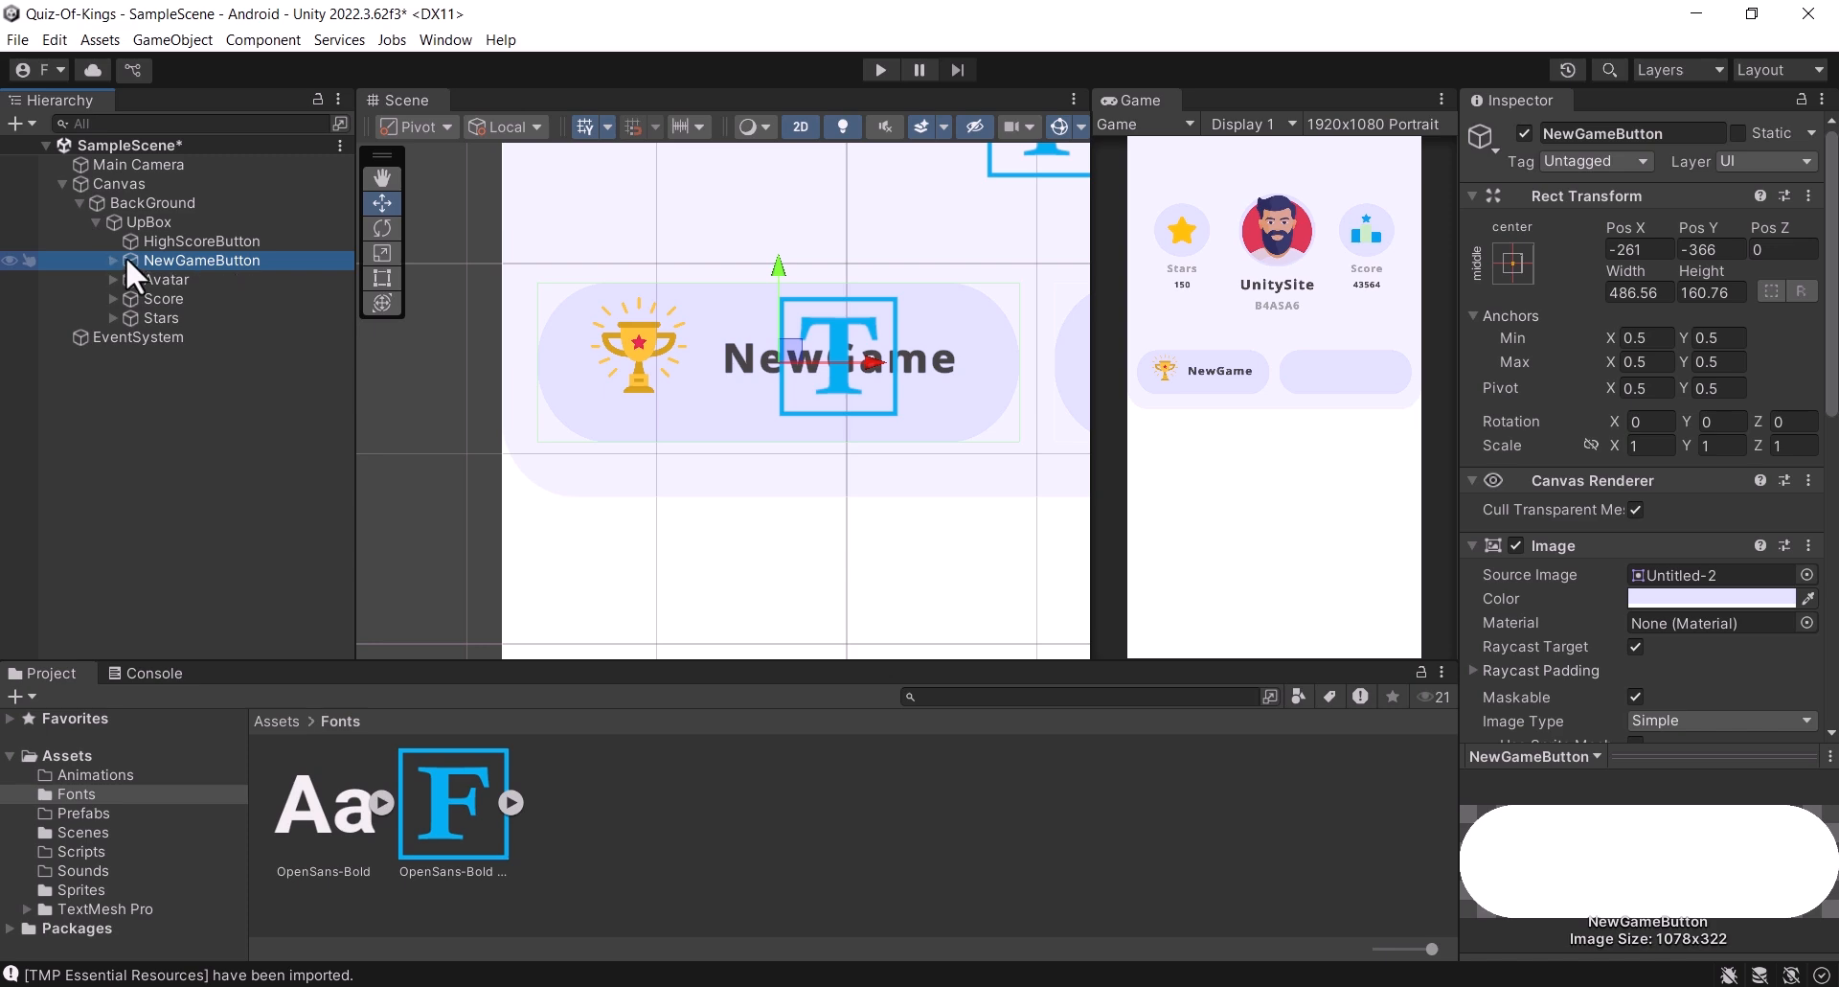
Step: Duplicate NewGameText and Icon, parent the copies to HighScoreButton, and shift them together onto that button at about X -145 for the icon
click(115, 260)
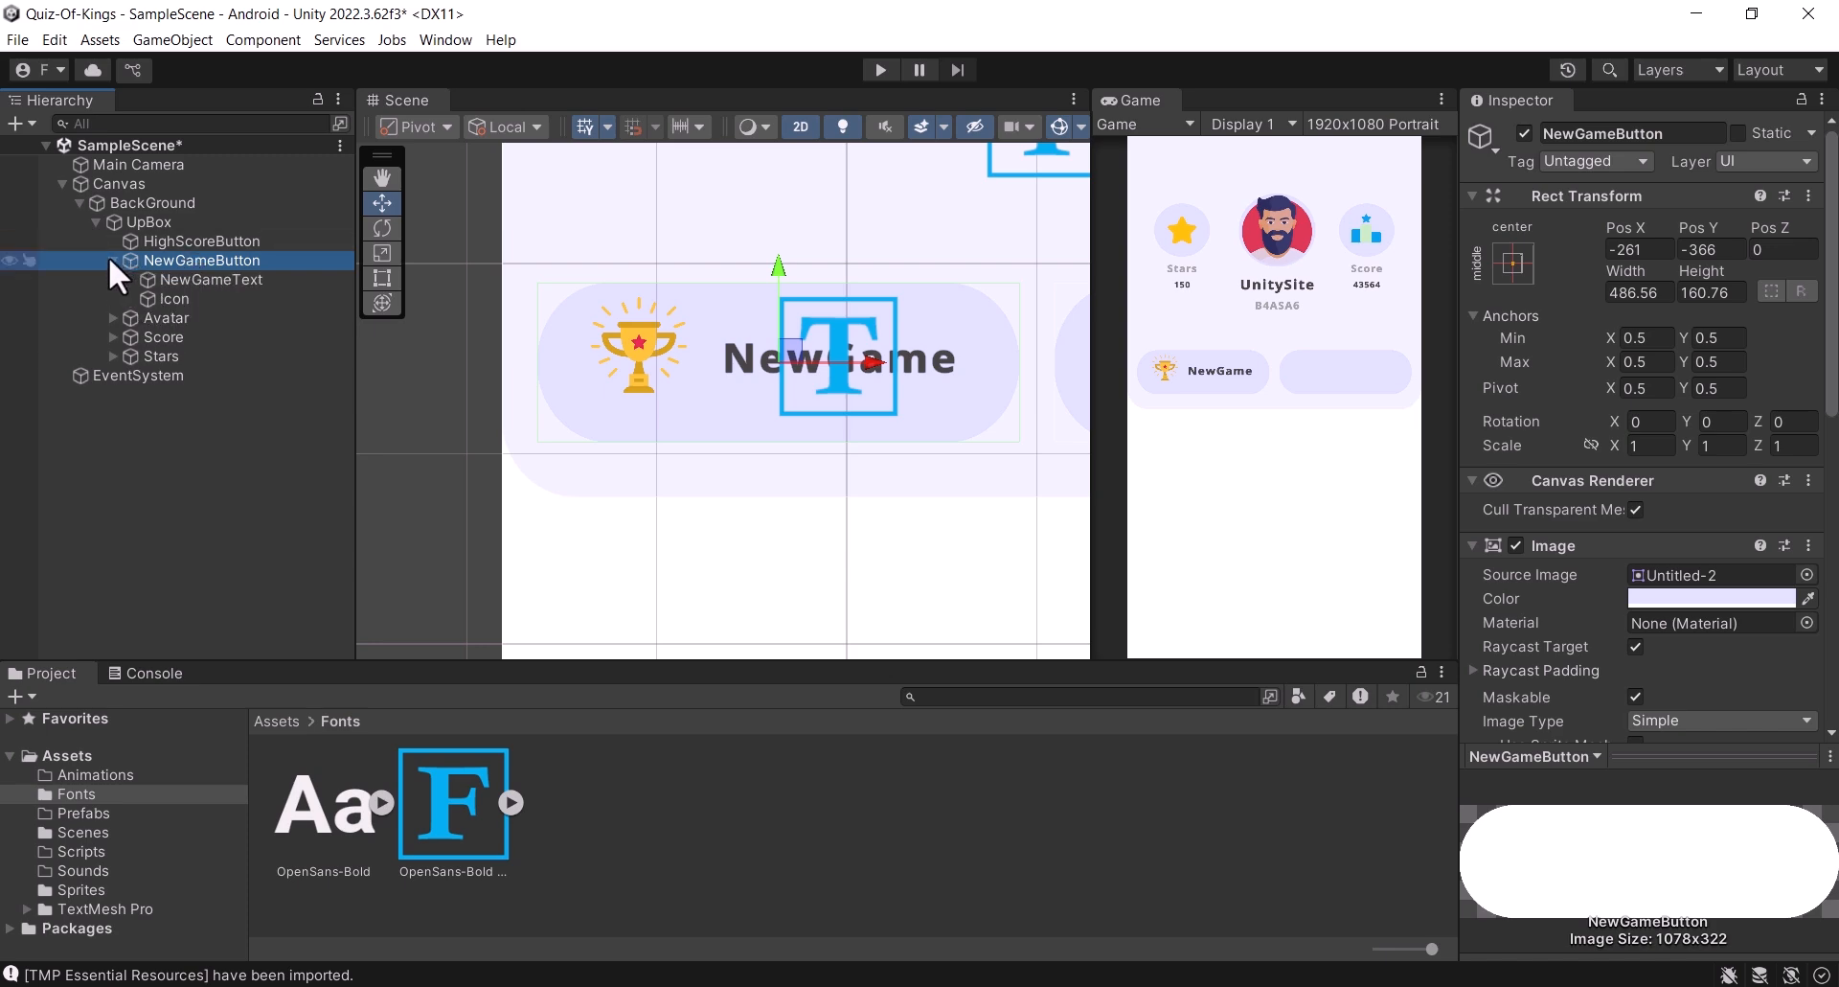
click(174, 296)
ctrl+click(181, 279)
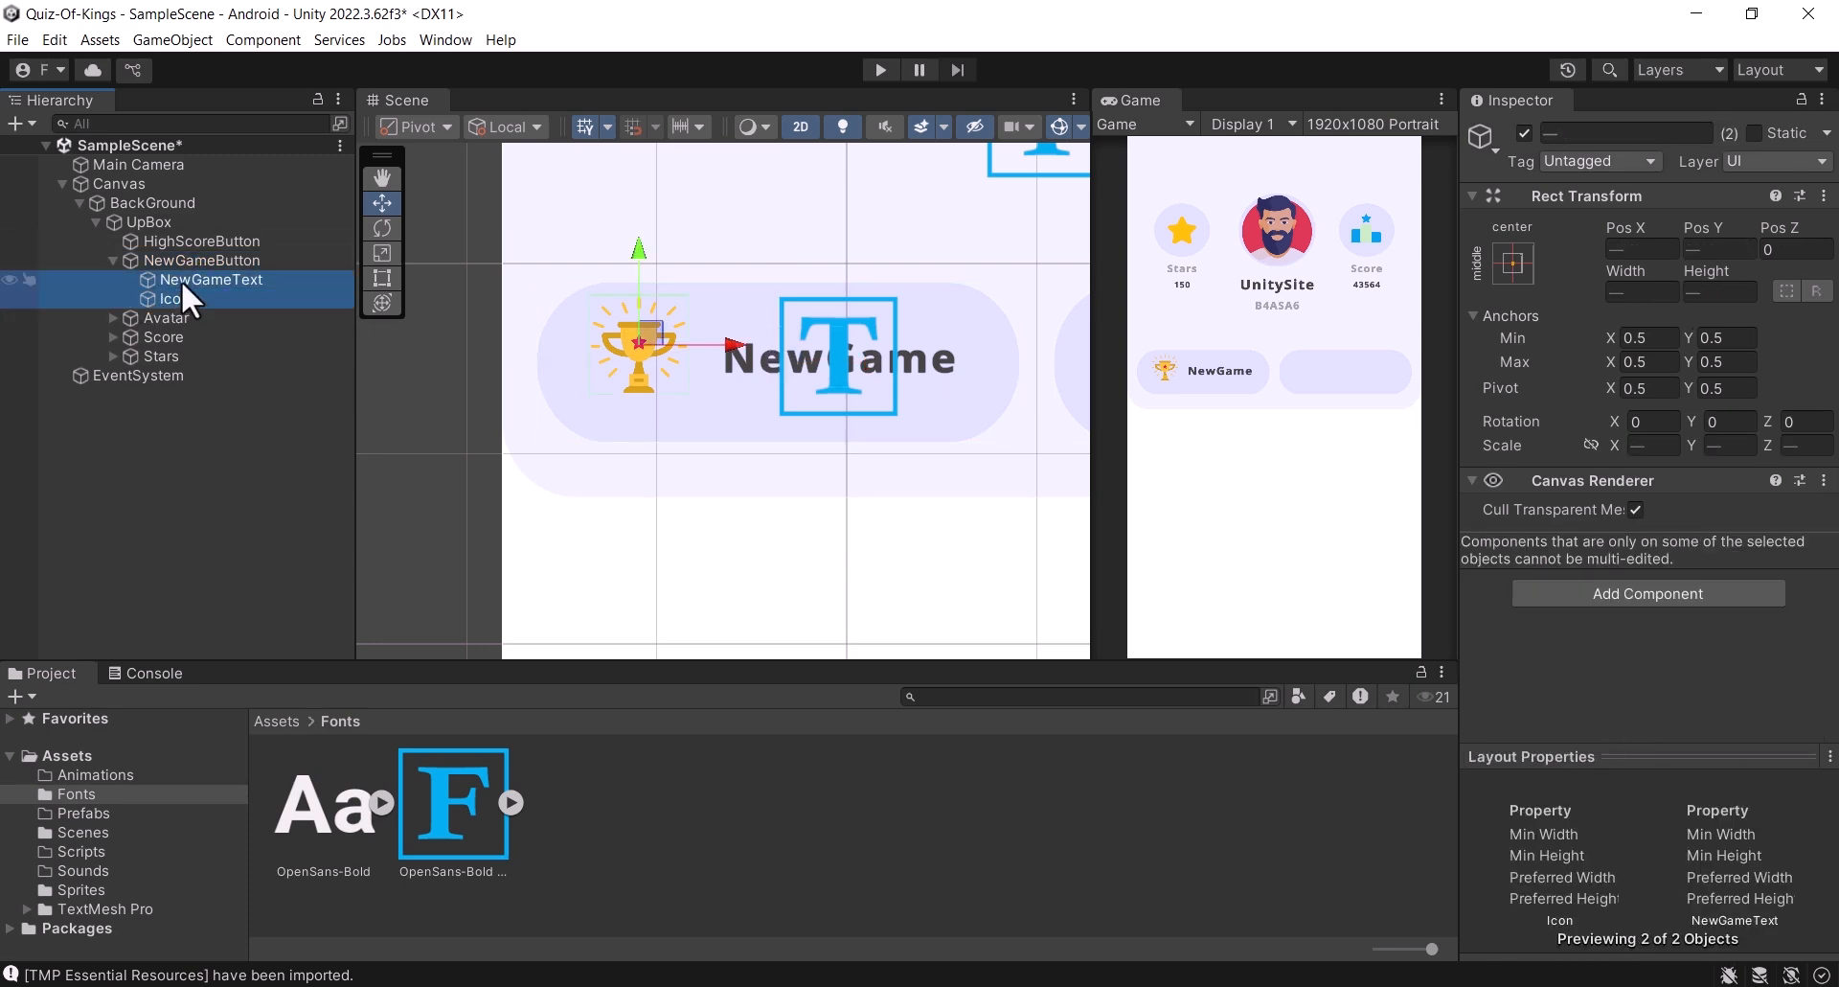
key(ctrl+d)
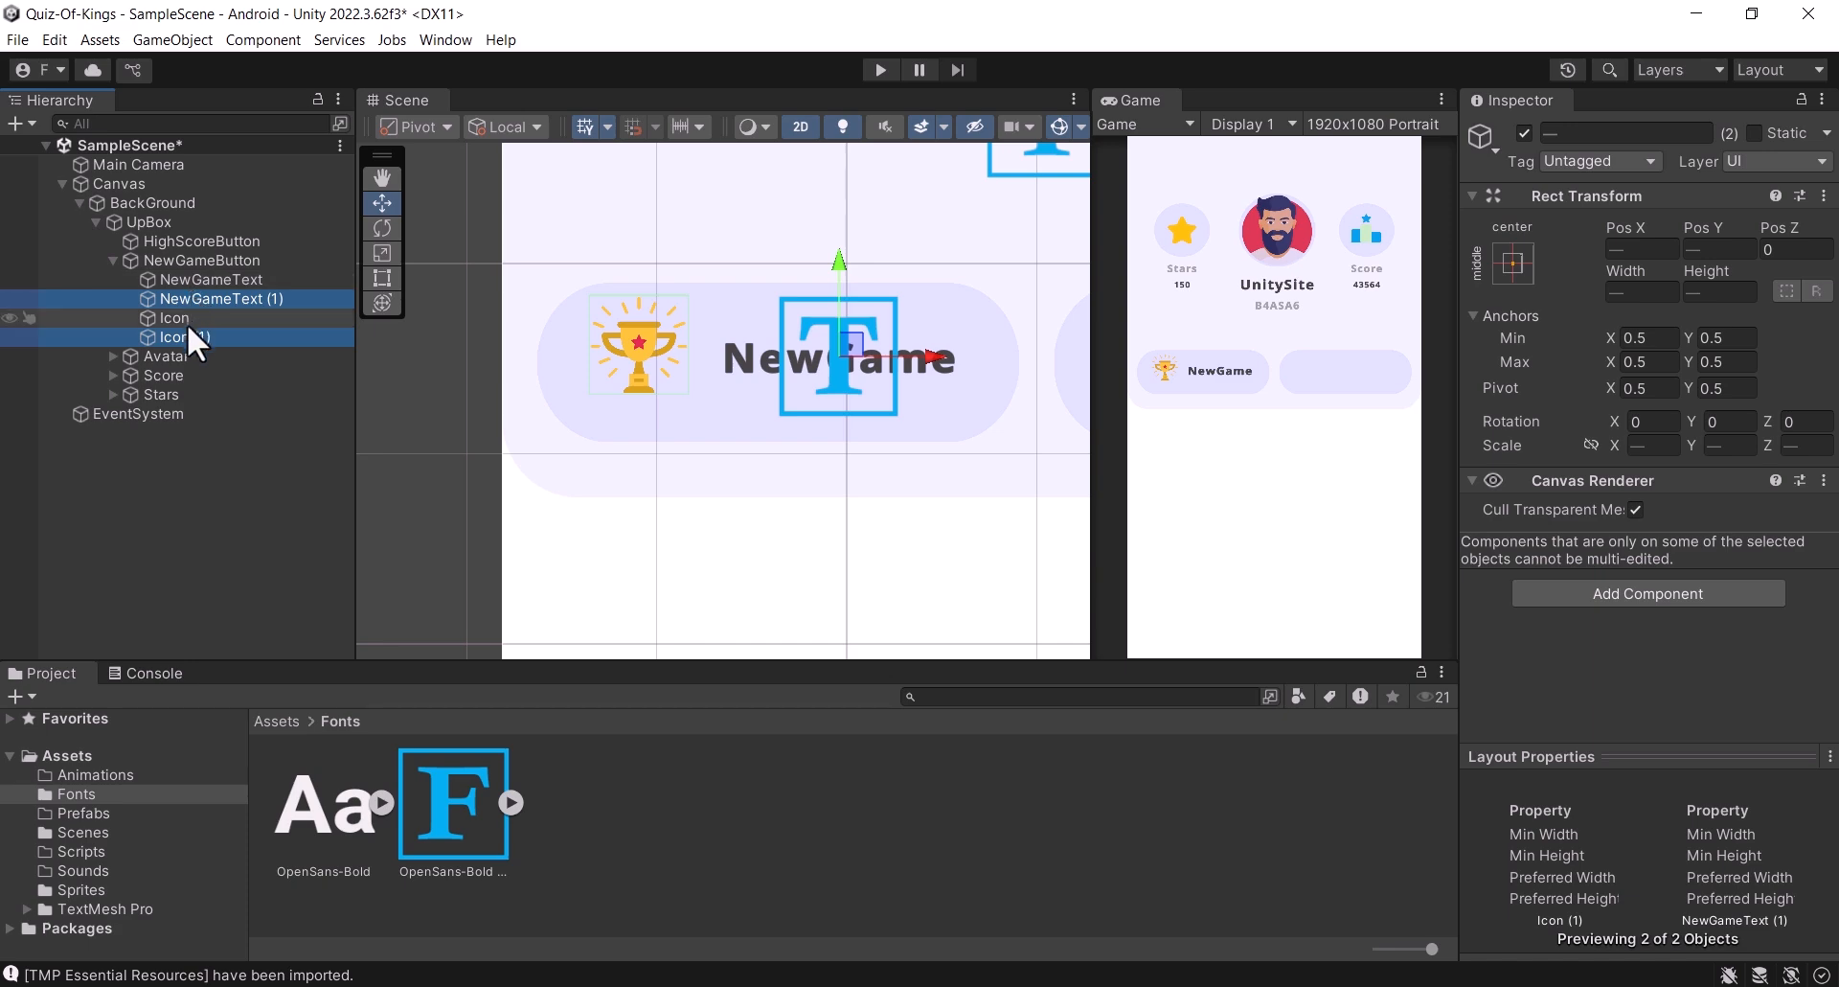
drag(189, 322, 192, 240)
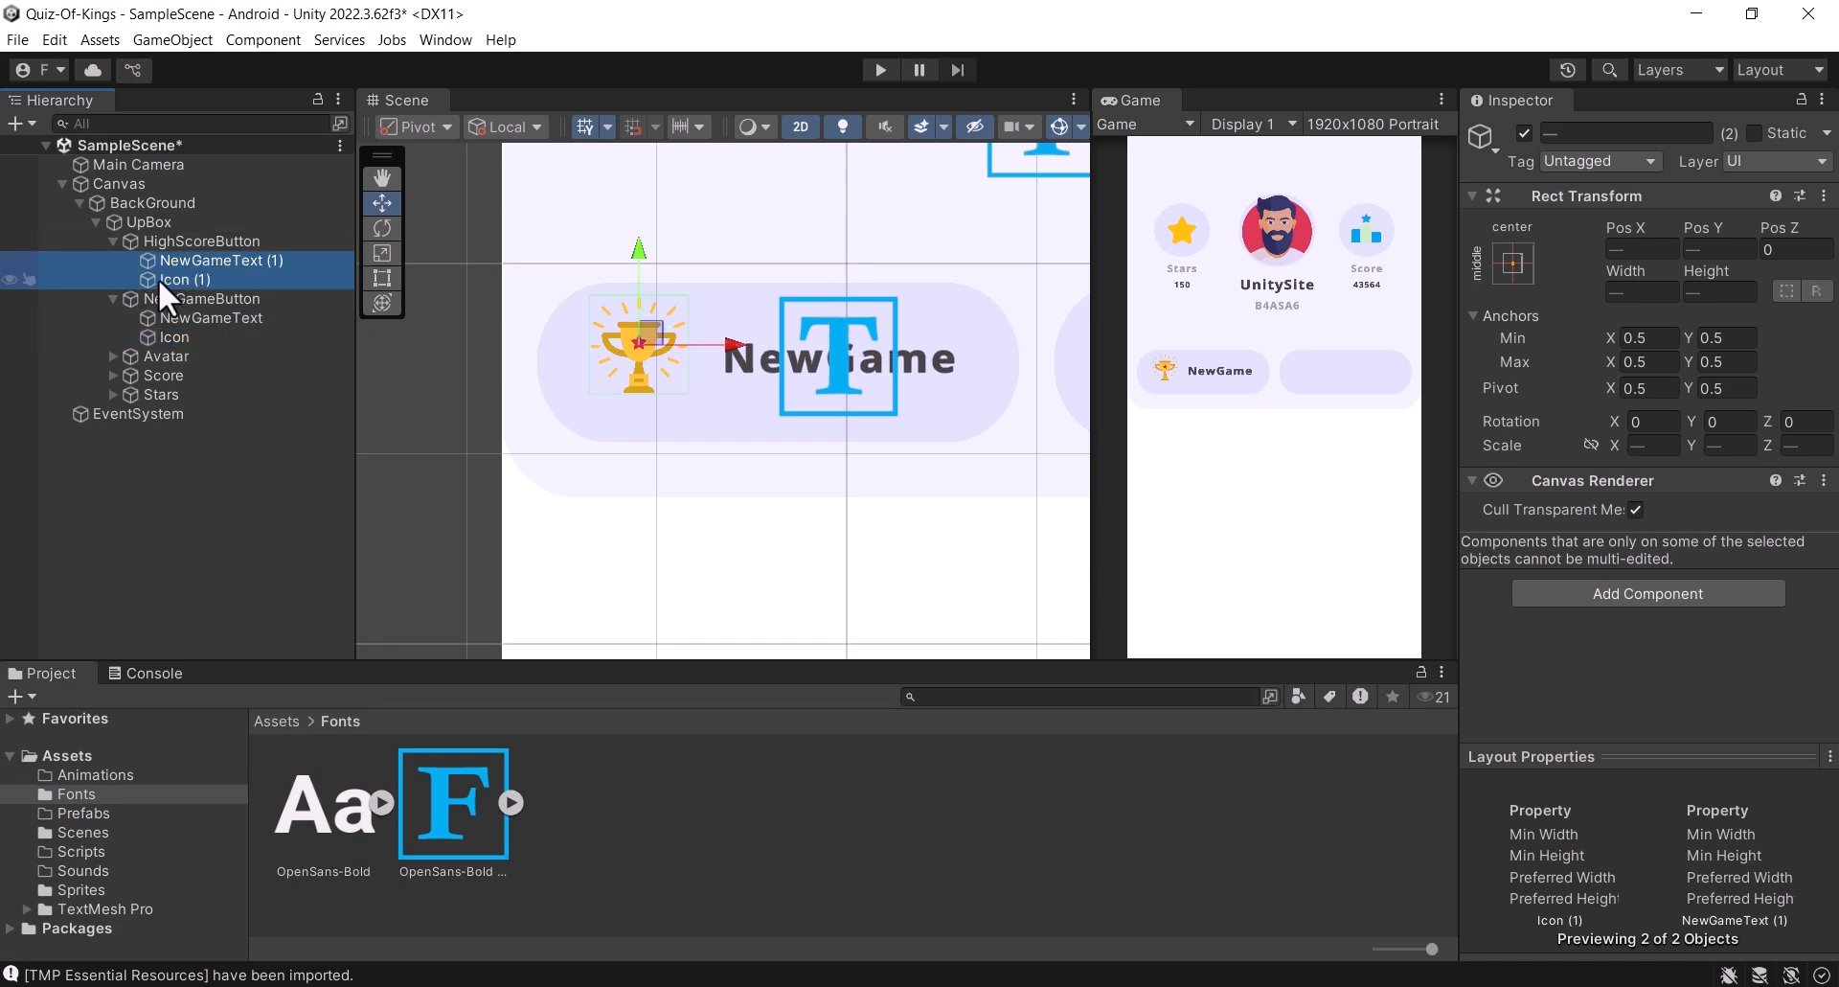
click(113, 298)
drag(737, 349, 1250, 364)
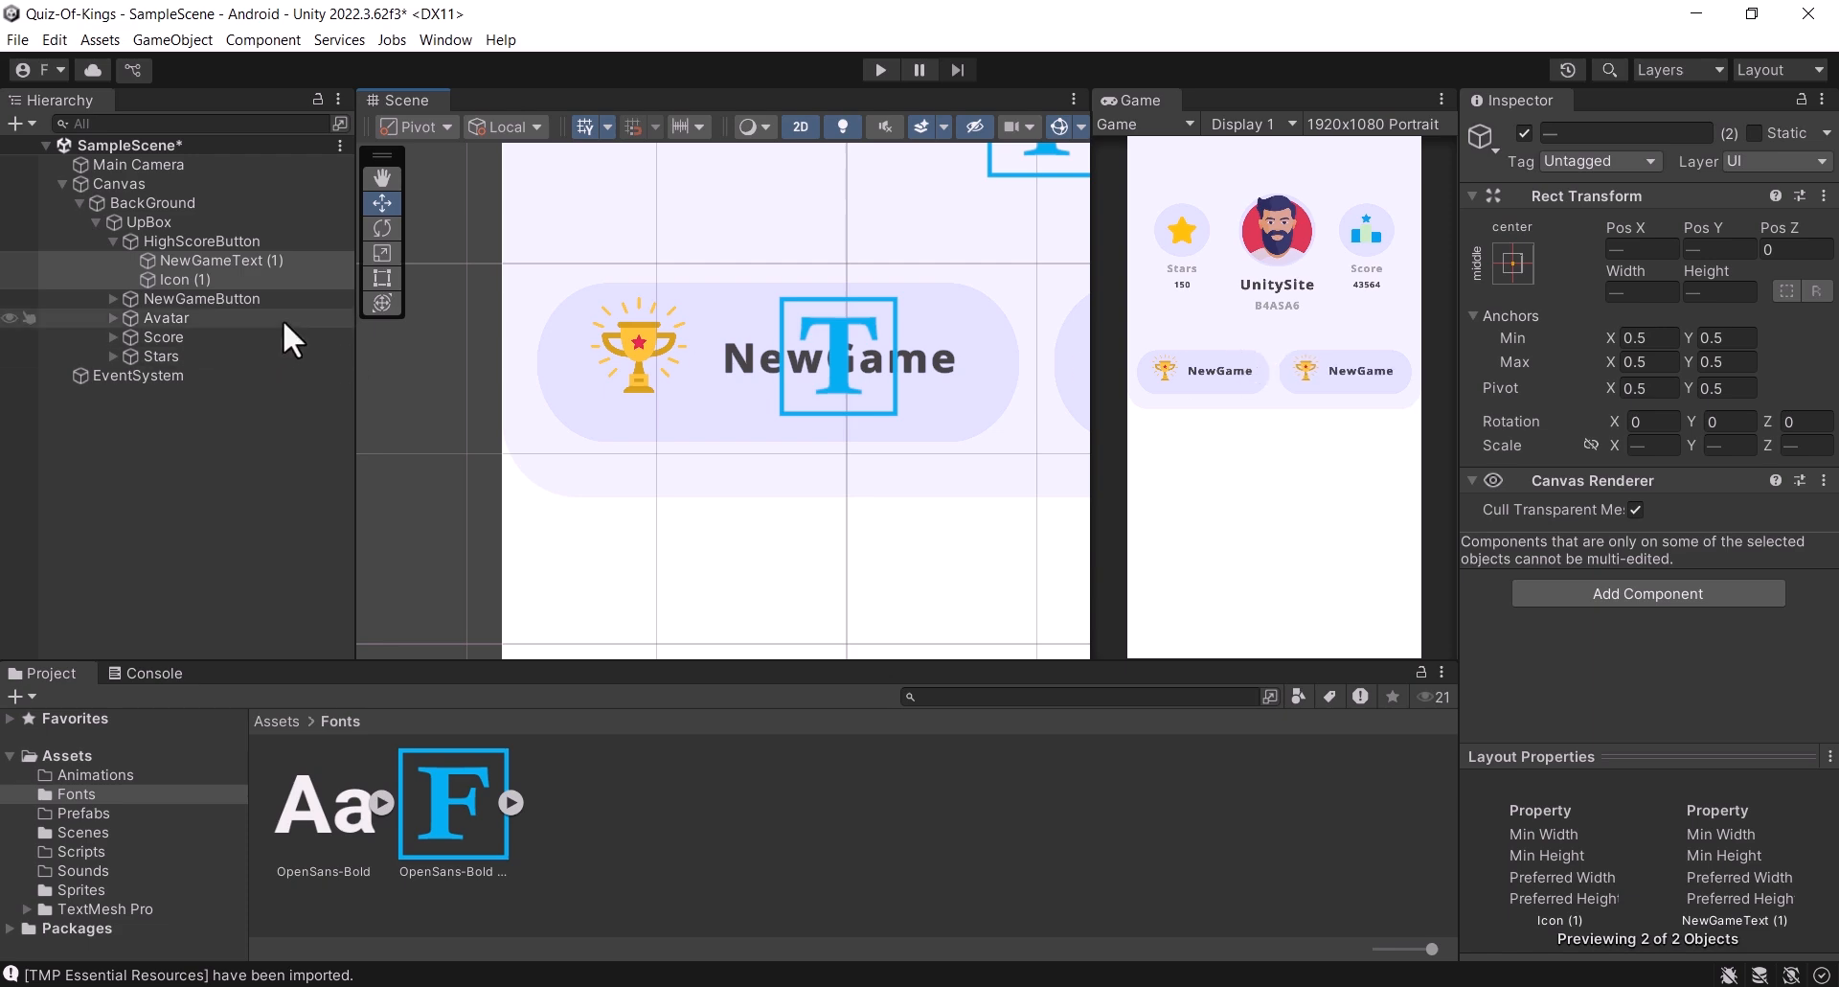
Step: Compare trophy sprites for HighScoreButton's Icon (1) and assign high-score(2) as its source image
click(224, 279)
click(1586, 134)
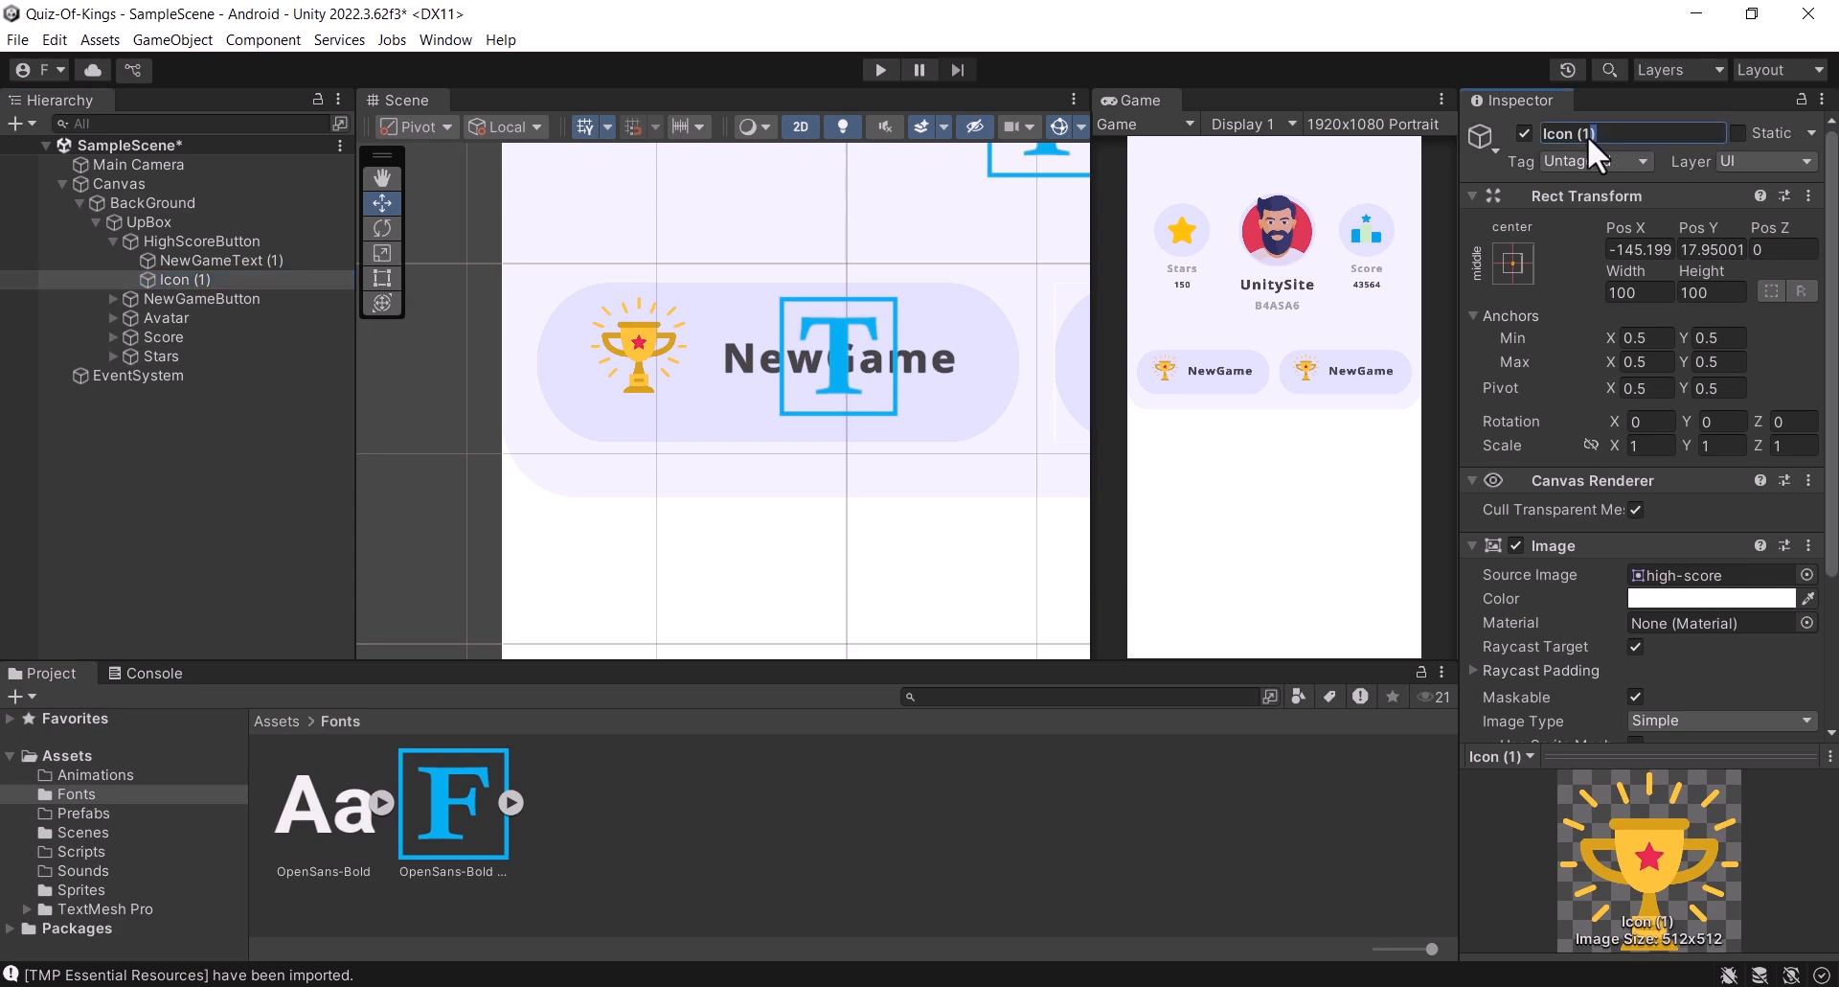
scroll(1778, 404, down, 3)
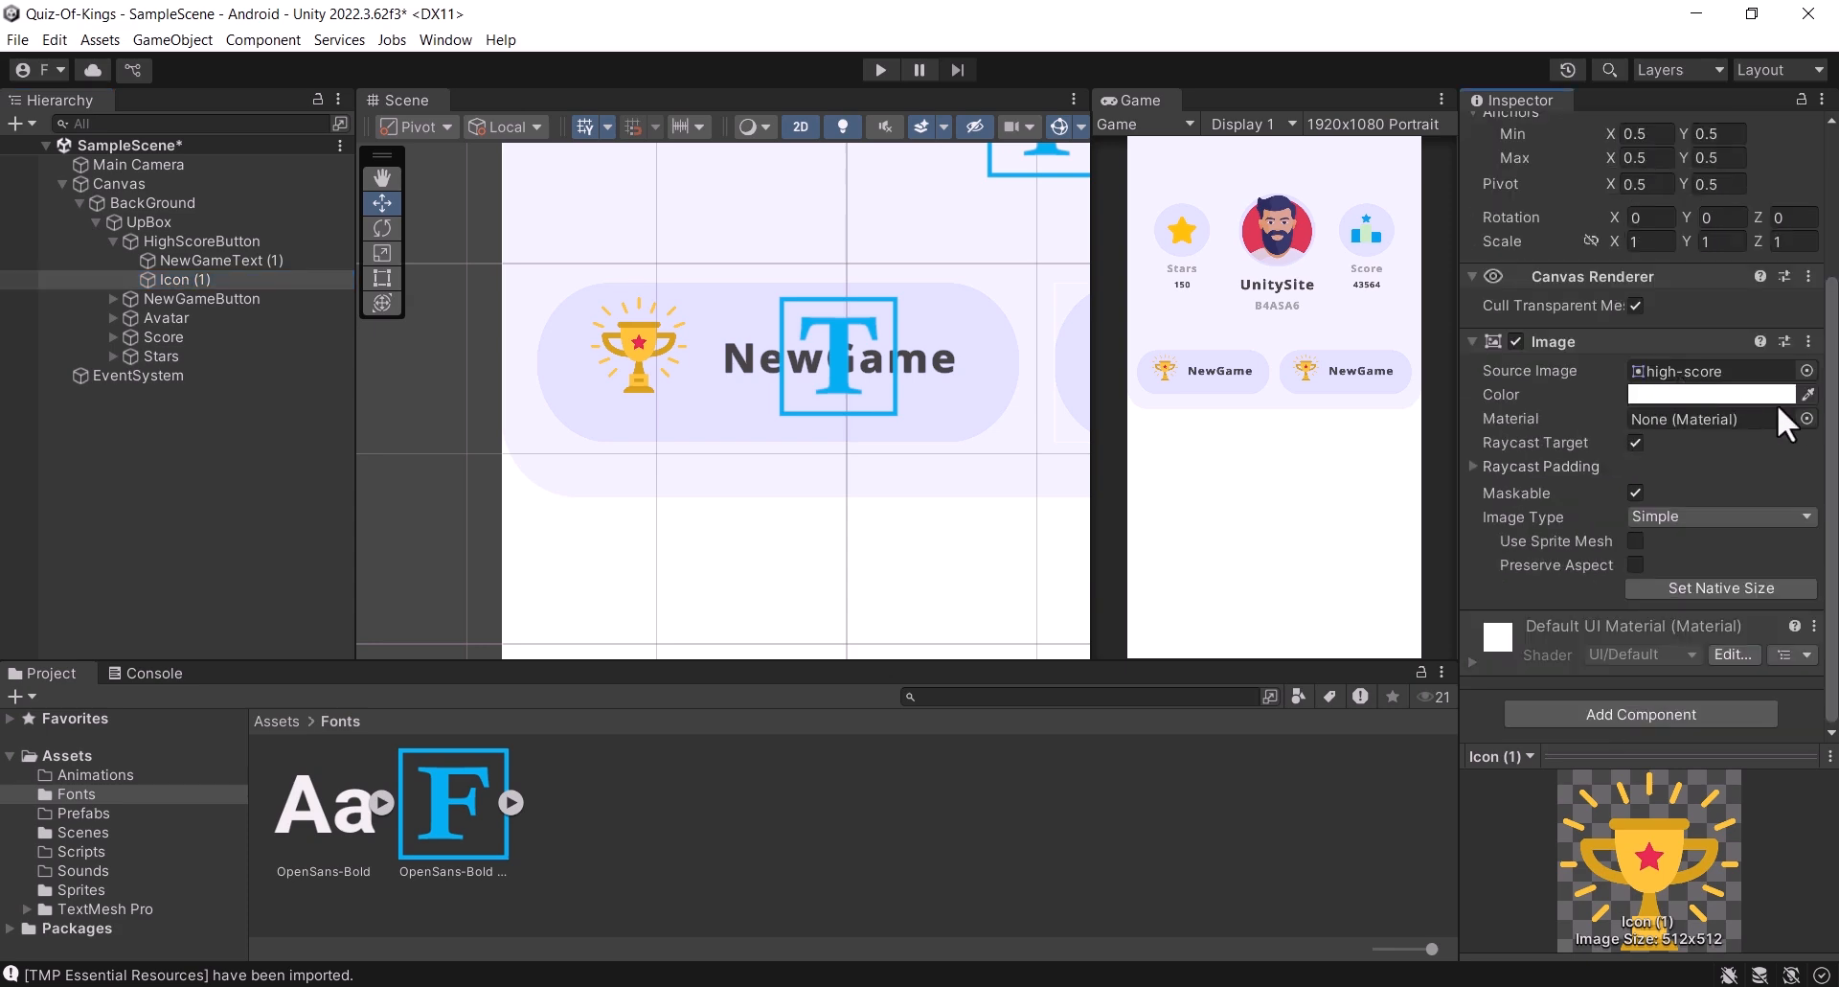
click(1806, 372)
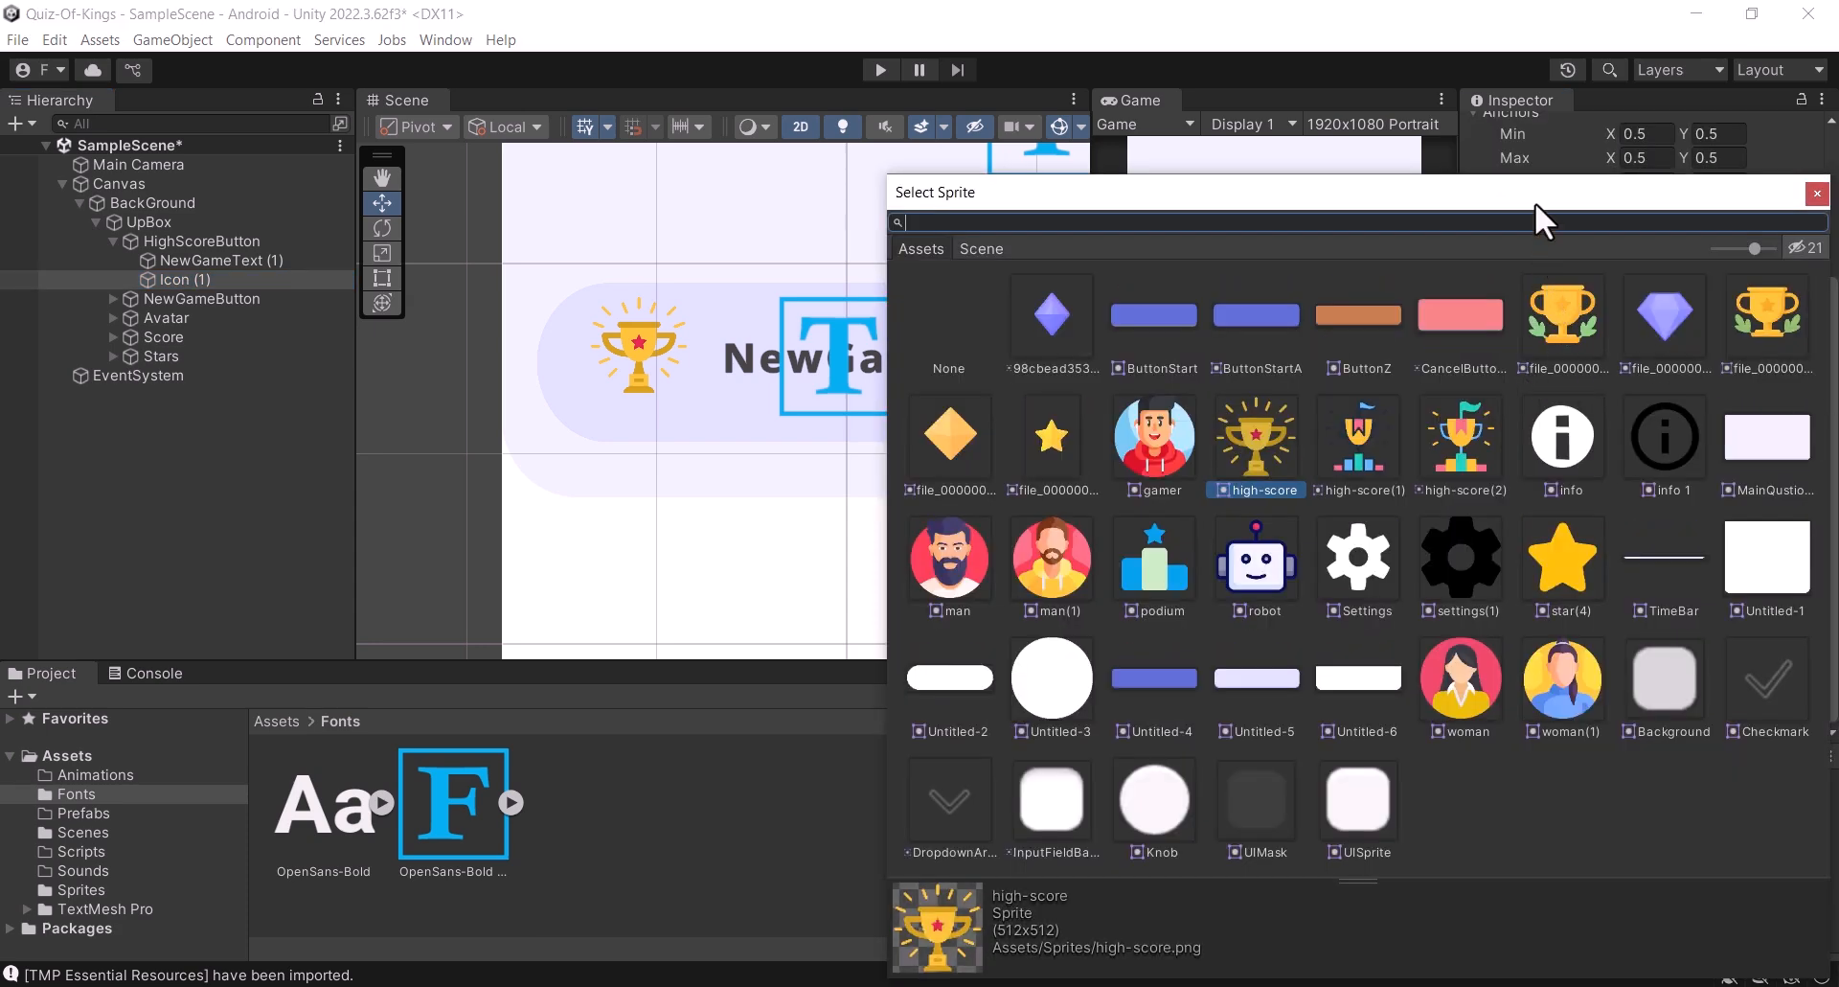
drag(1536, 204, 633, 117)
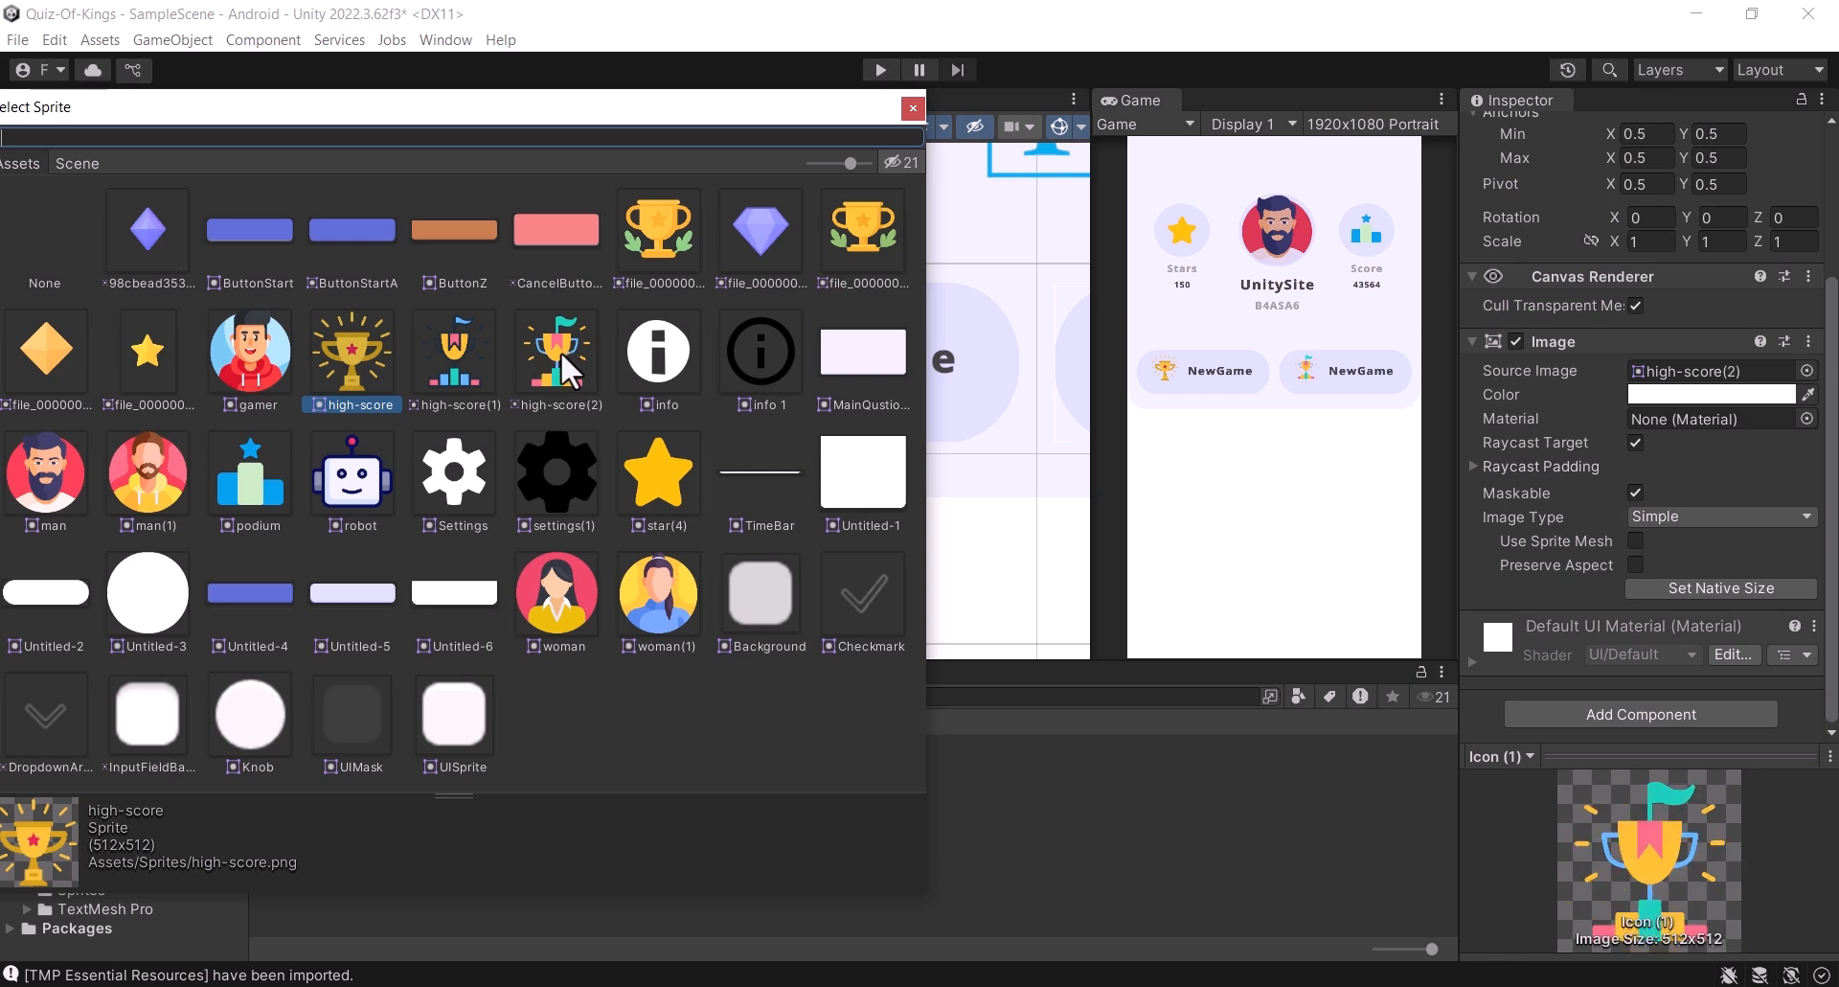
click(561, 351)
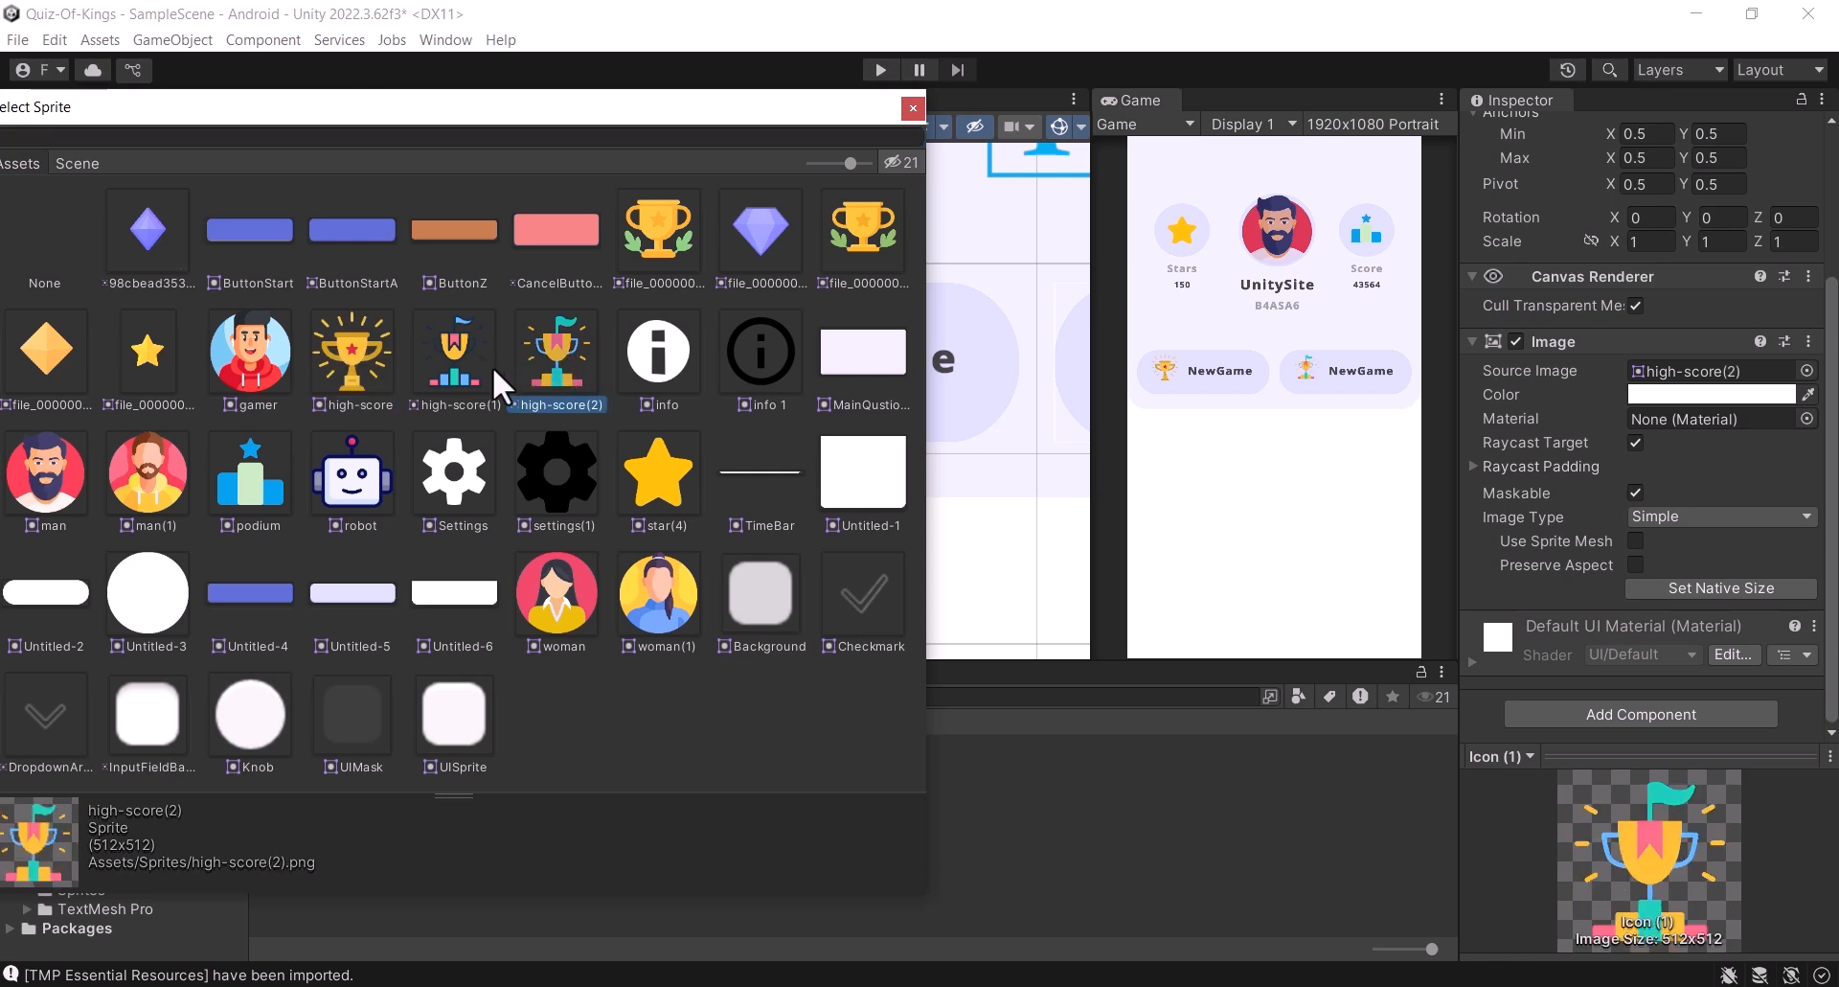
click(497, 369)
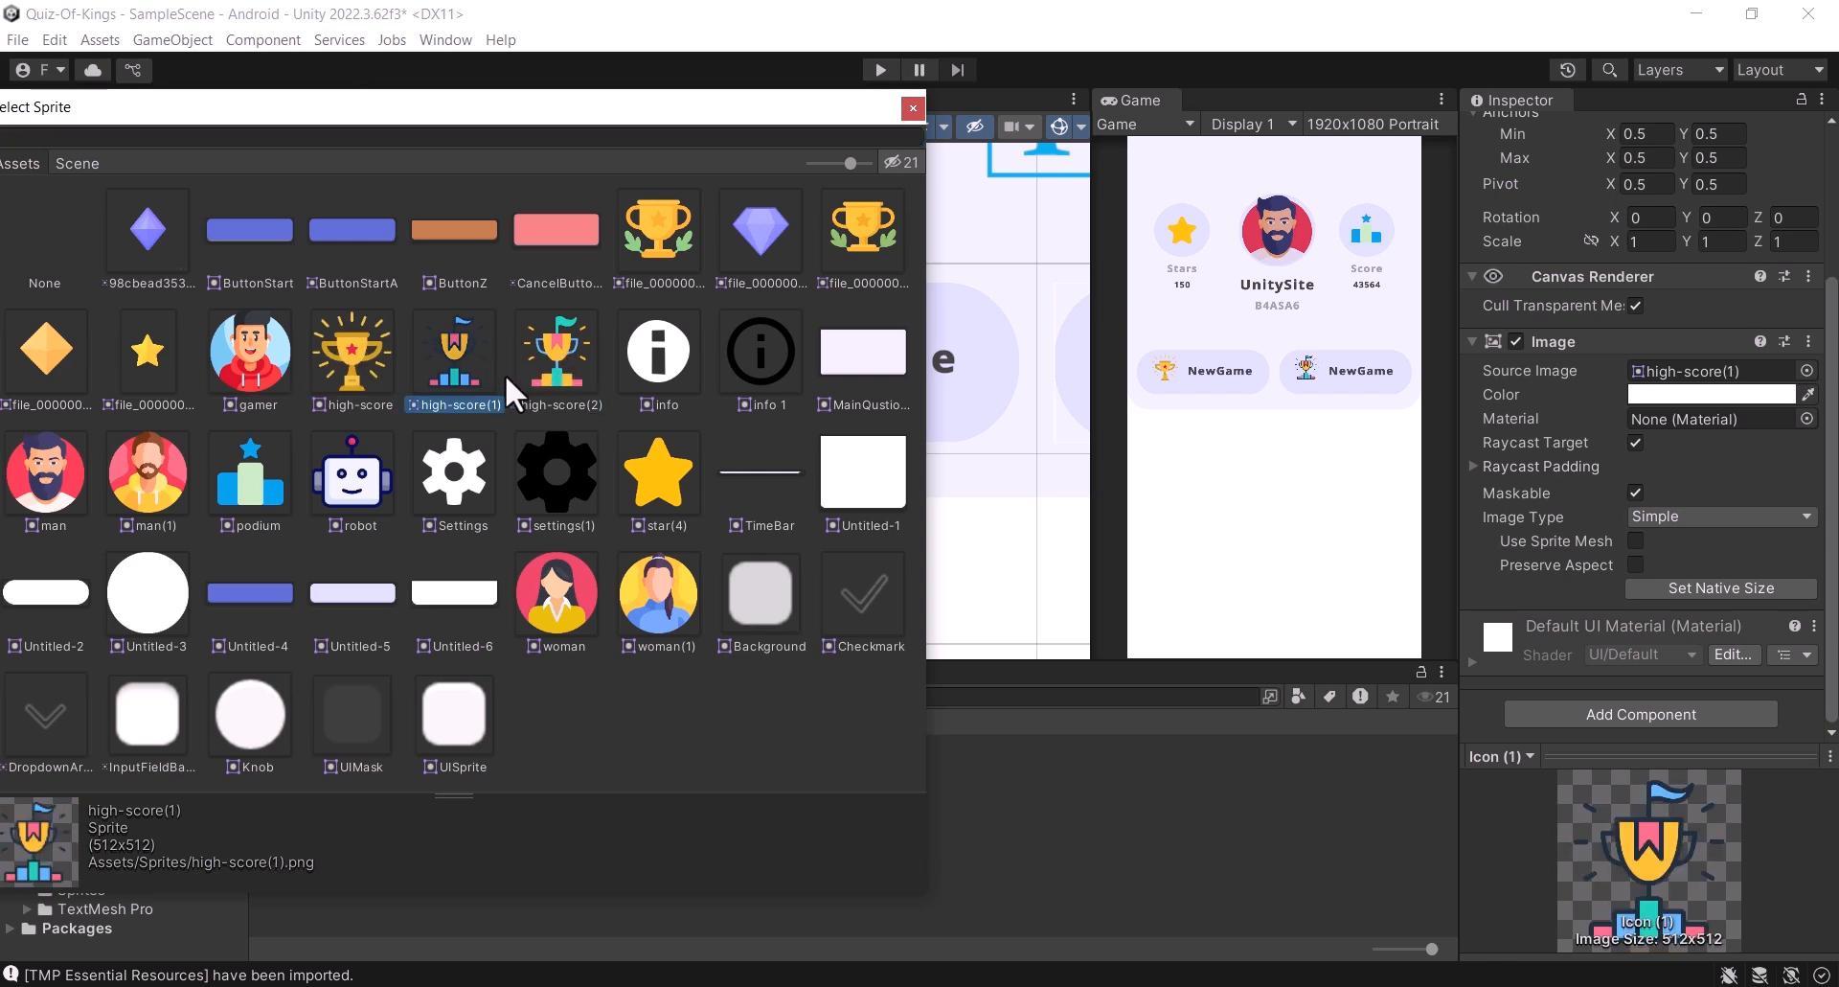
click(559, 354)
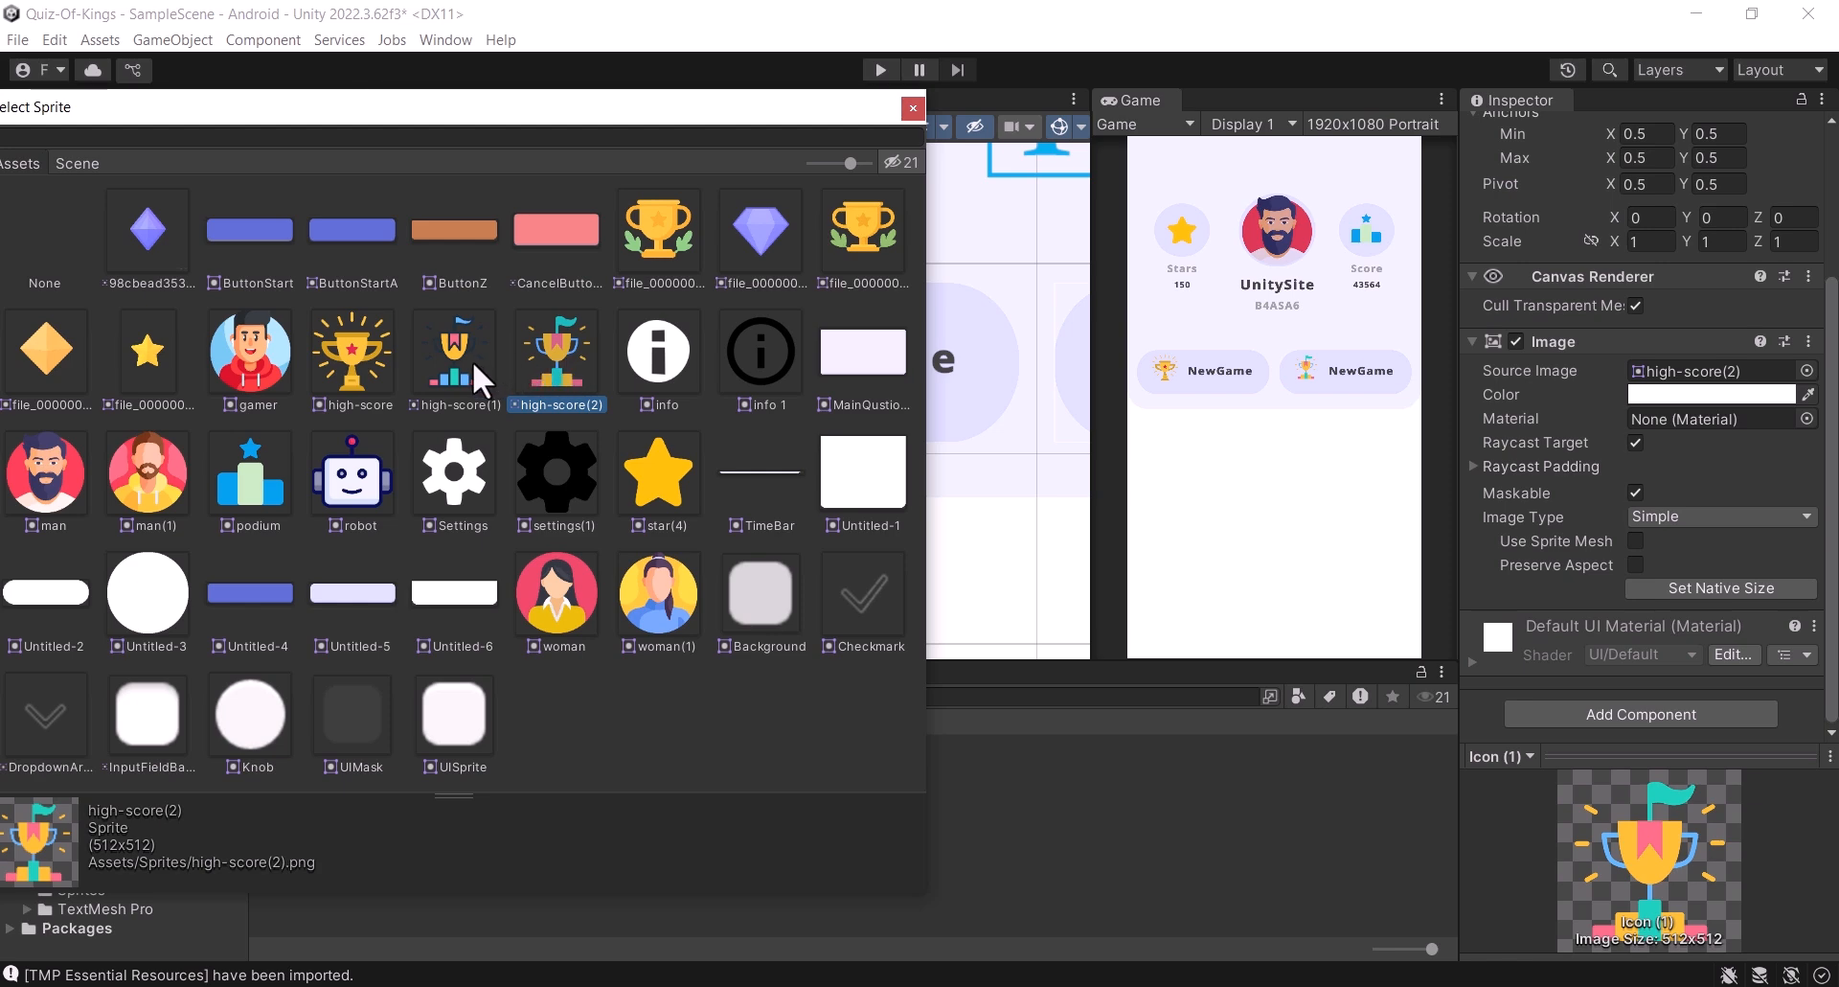
click(912, 108)
Step: Rename HighScoreButton's NewGameText (1) to NewGameText and replace its text content with HighScore
scroll(961, 362, down, 3)
middle_drag(961, 364, 594, 338)
scroll(757, 345, up, 3)
middle_drag(931, 338, 686, 357)
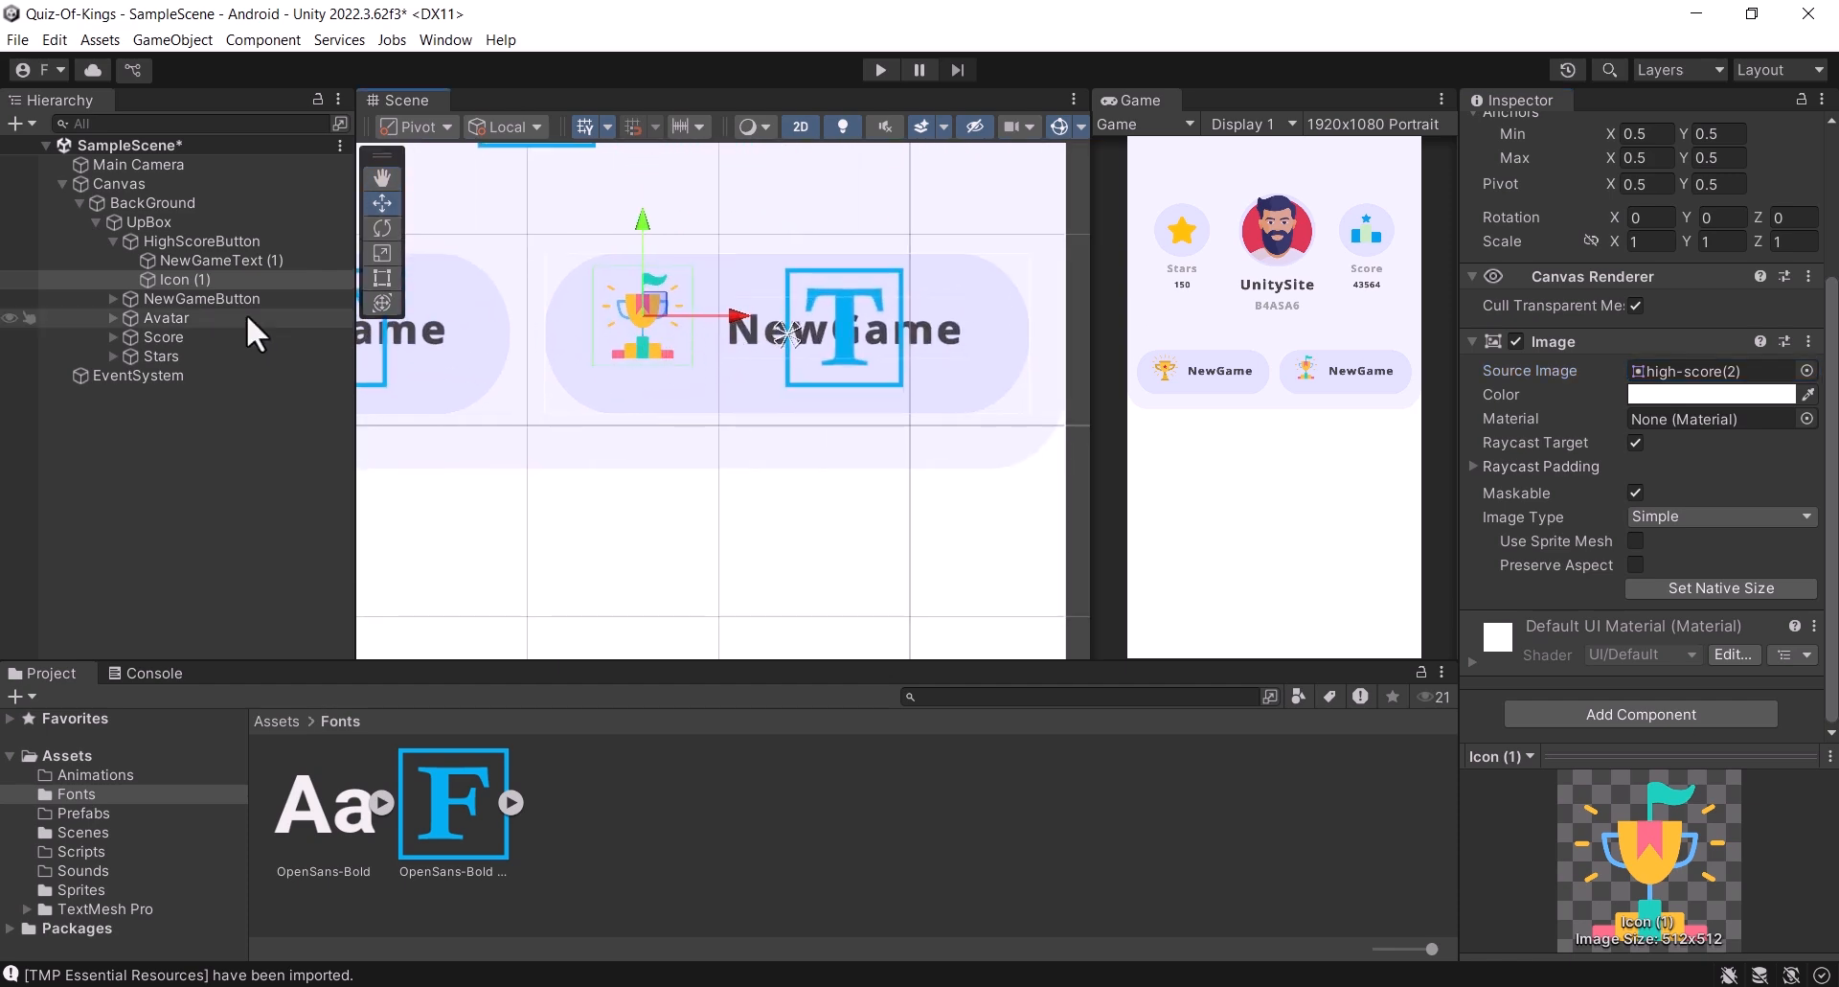
click(245, 266)
scroll(1692, 187, up, 3)
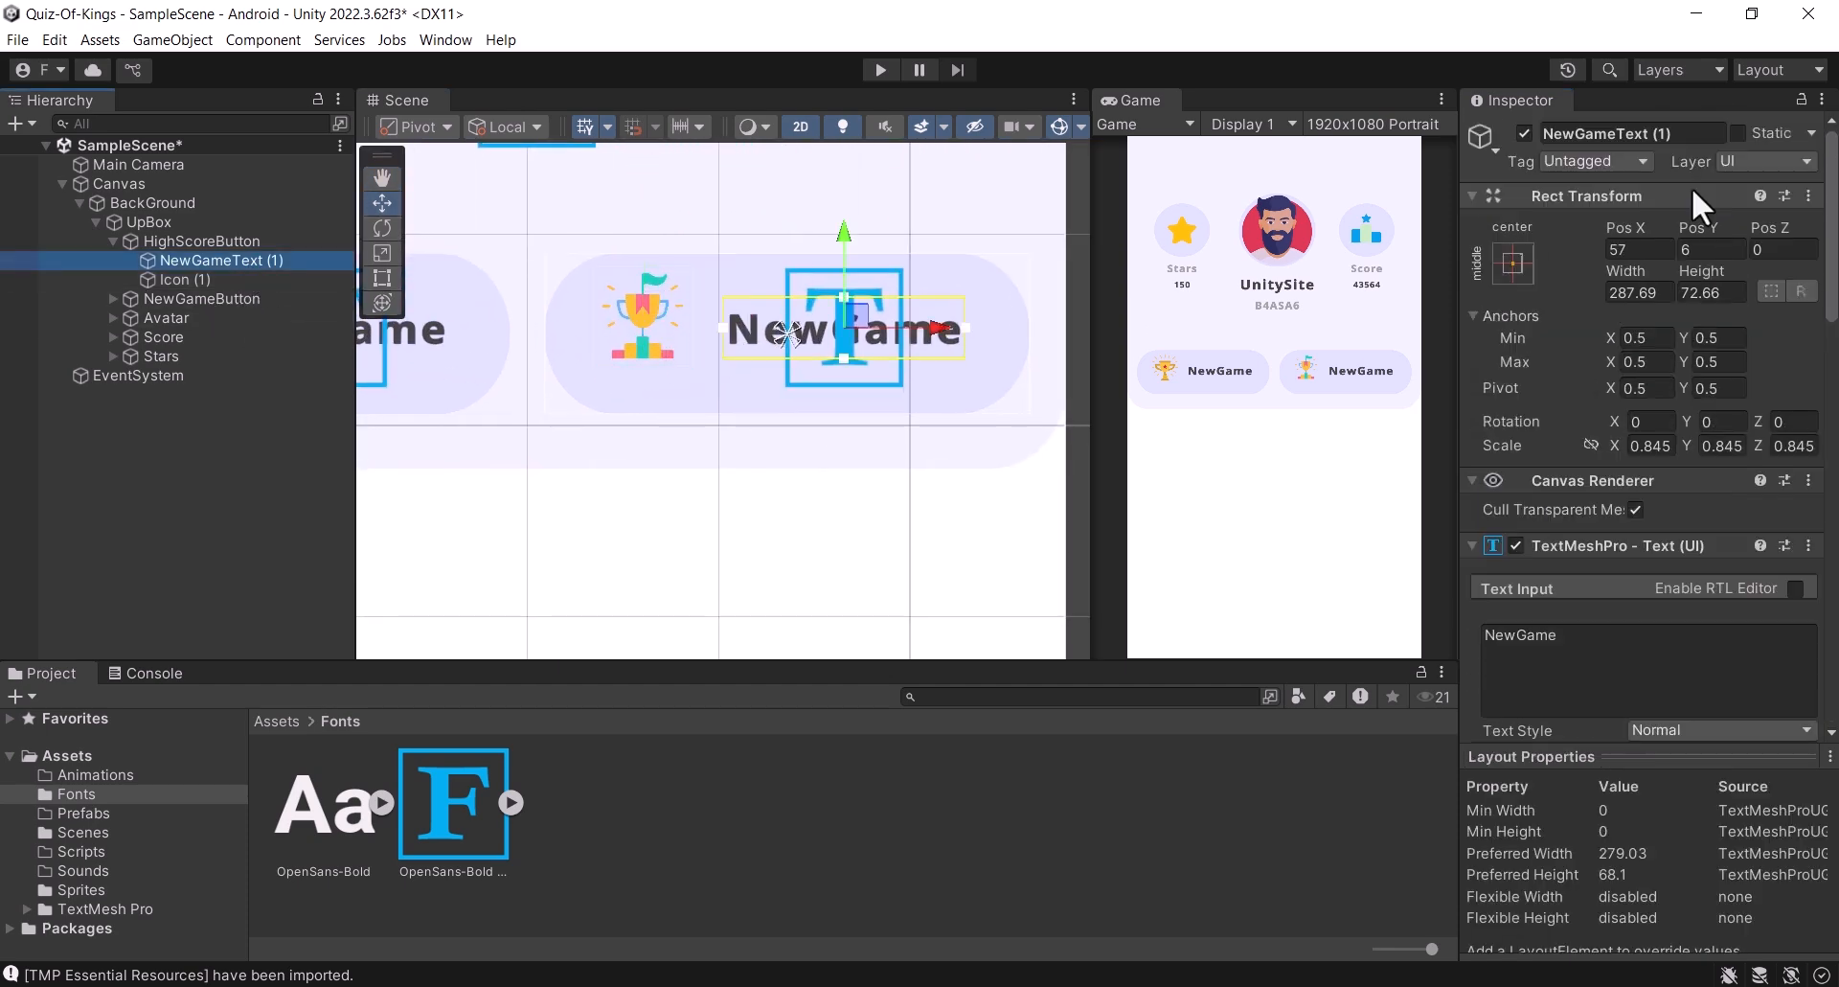
click(1663, 132)
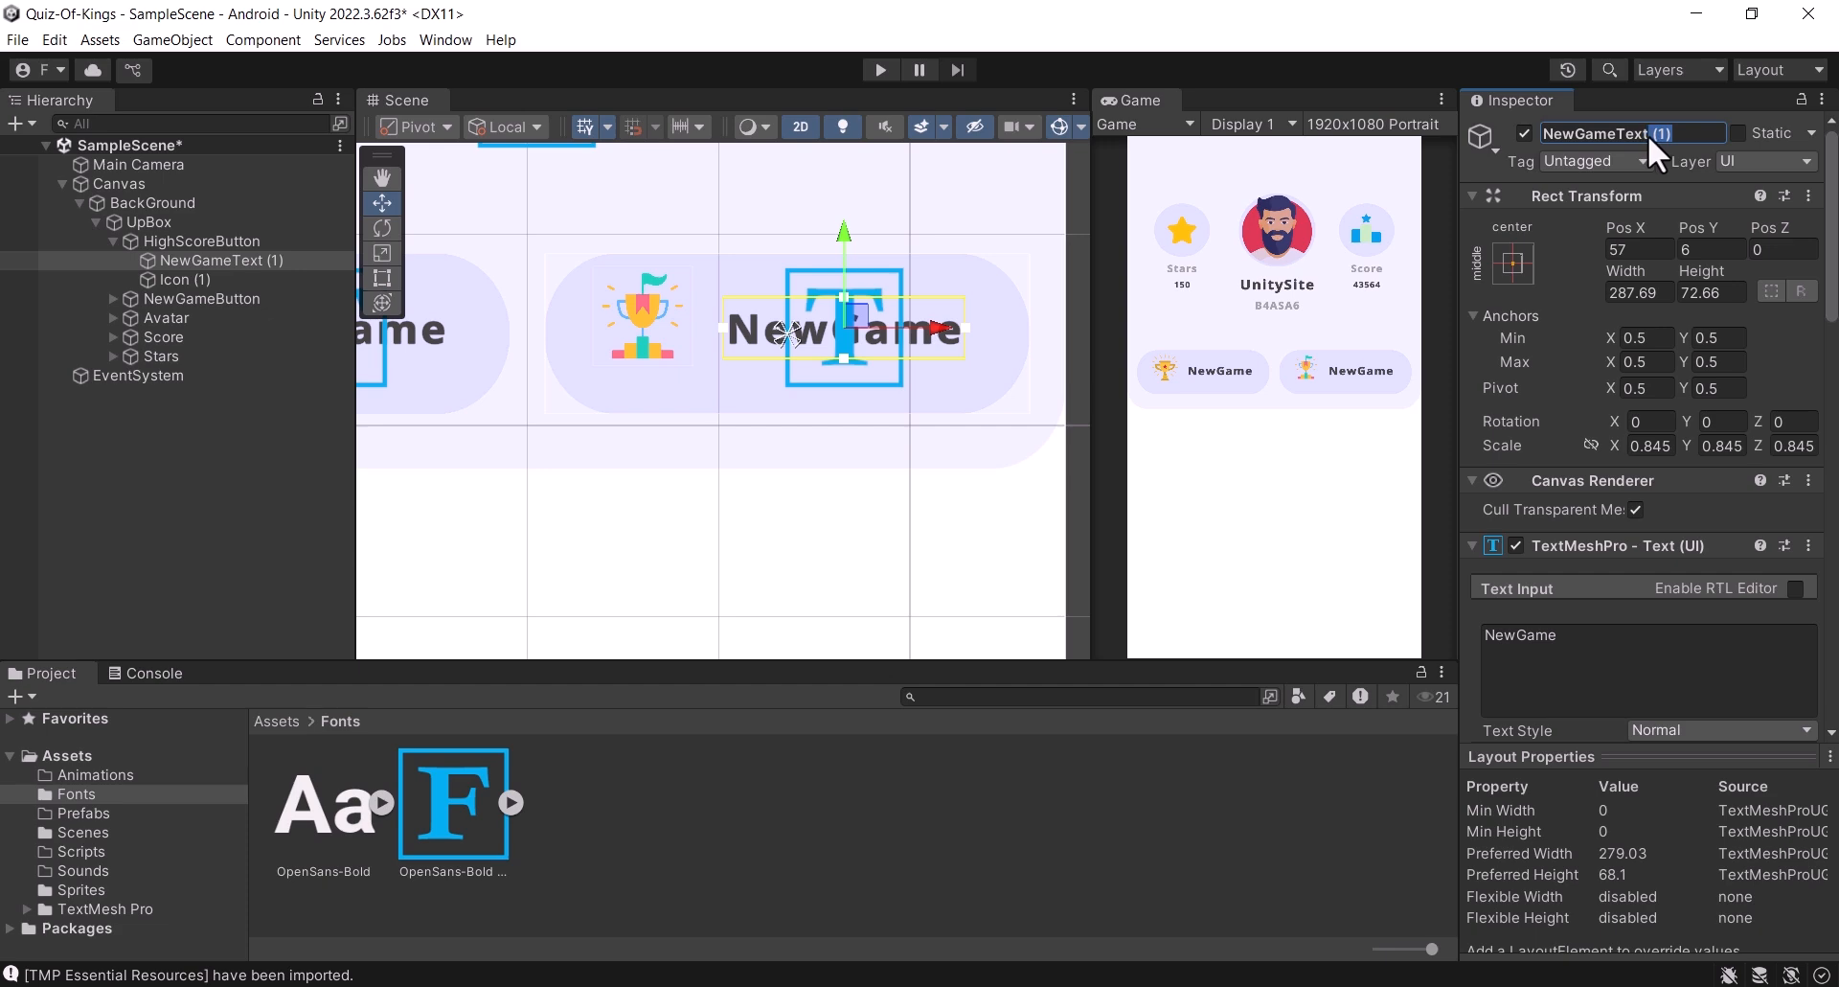
key(BackSpace)
click(1617, 632)
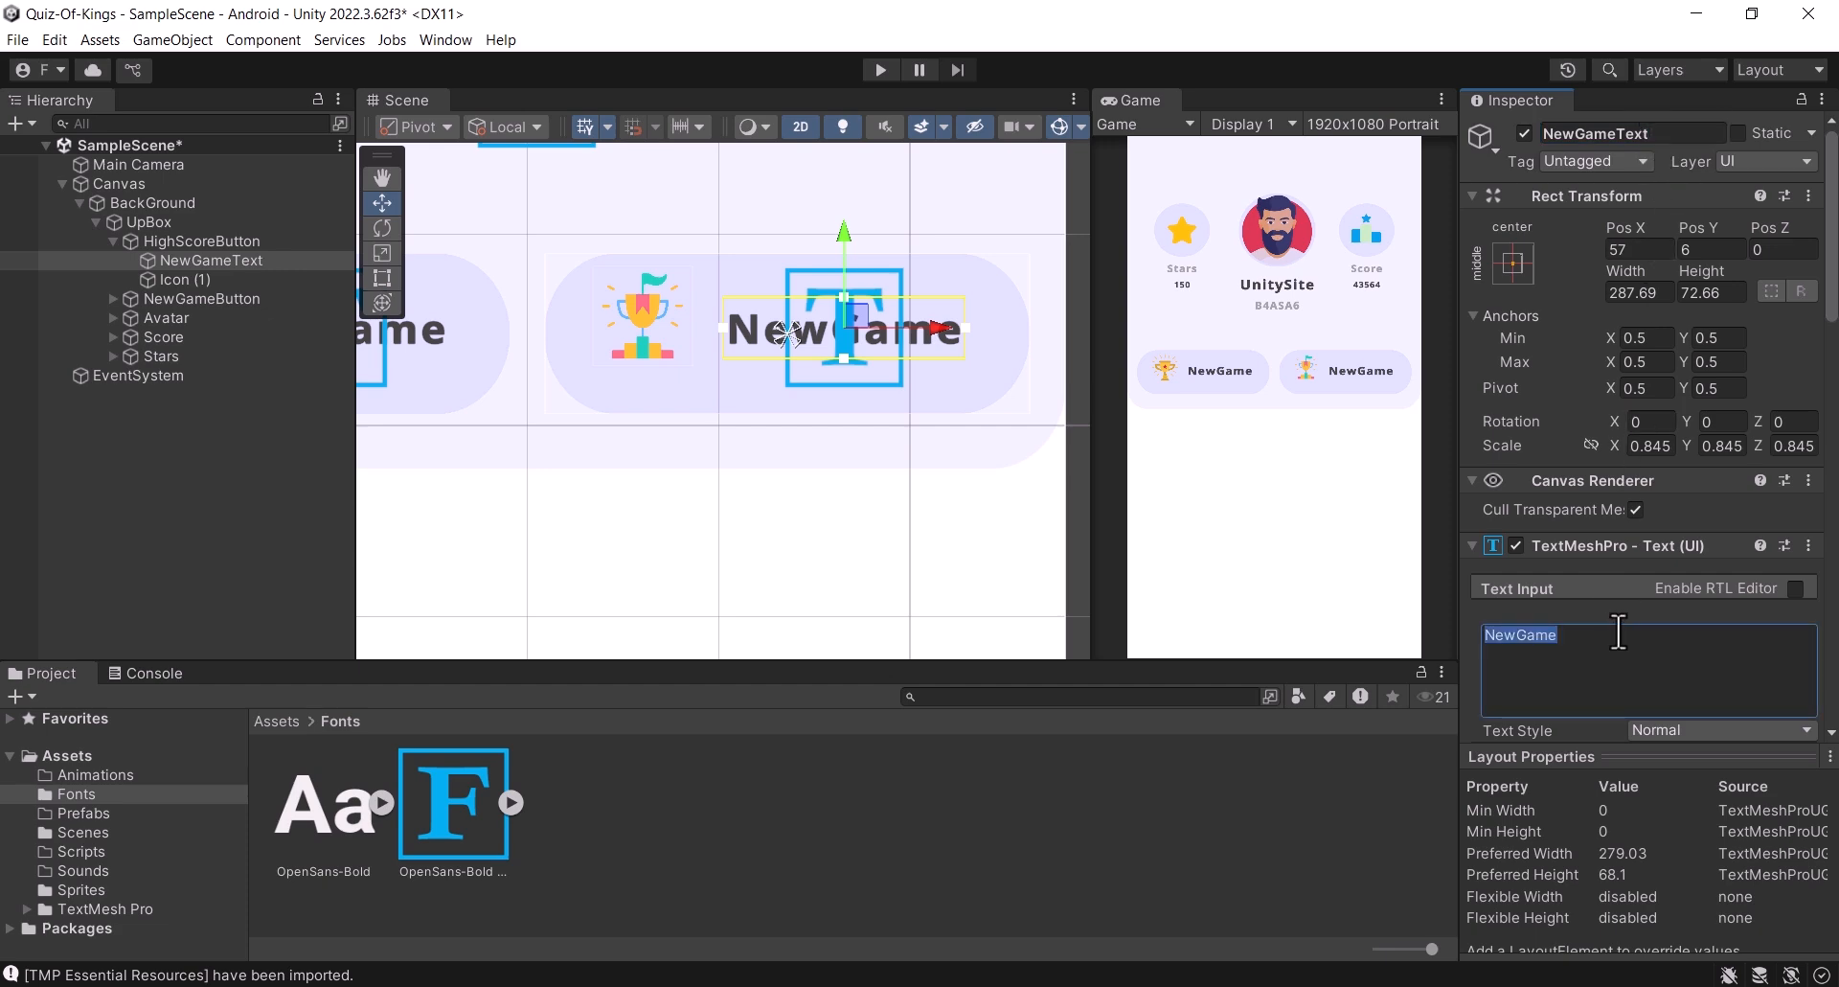
text(H)
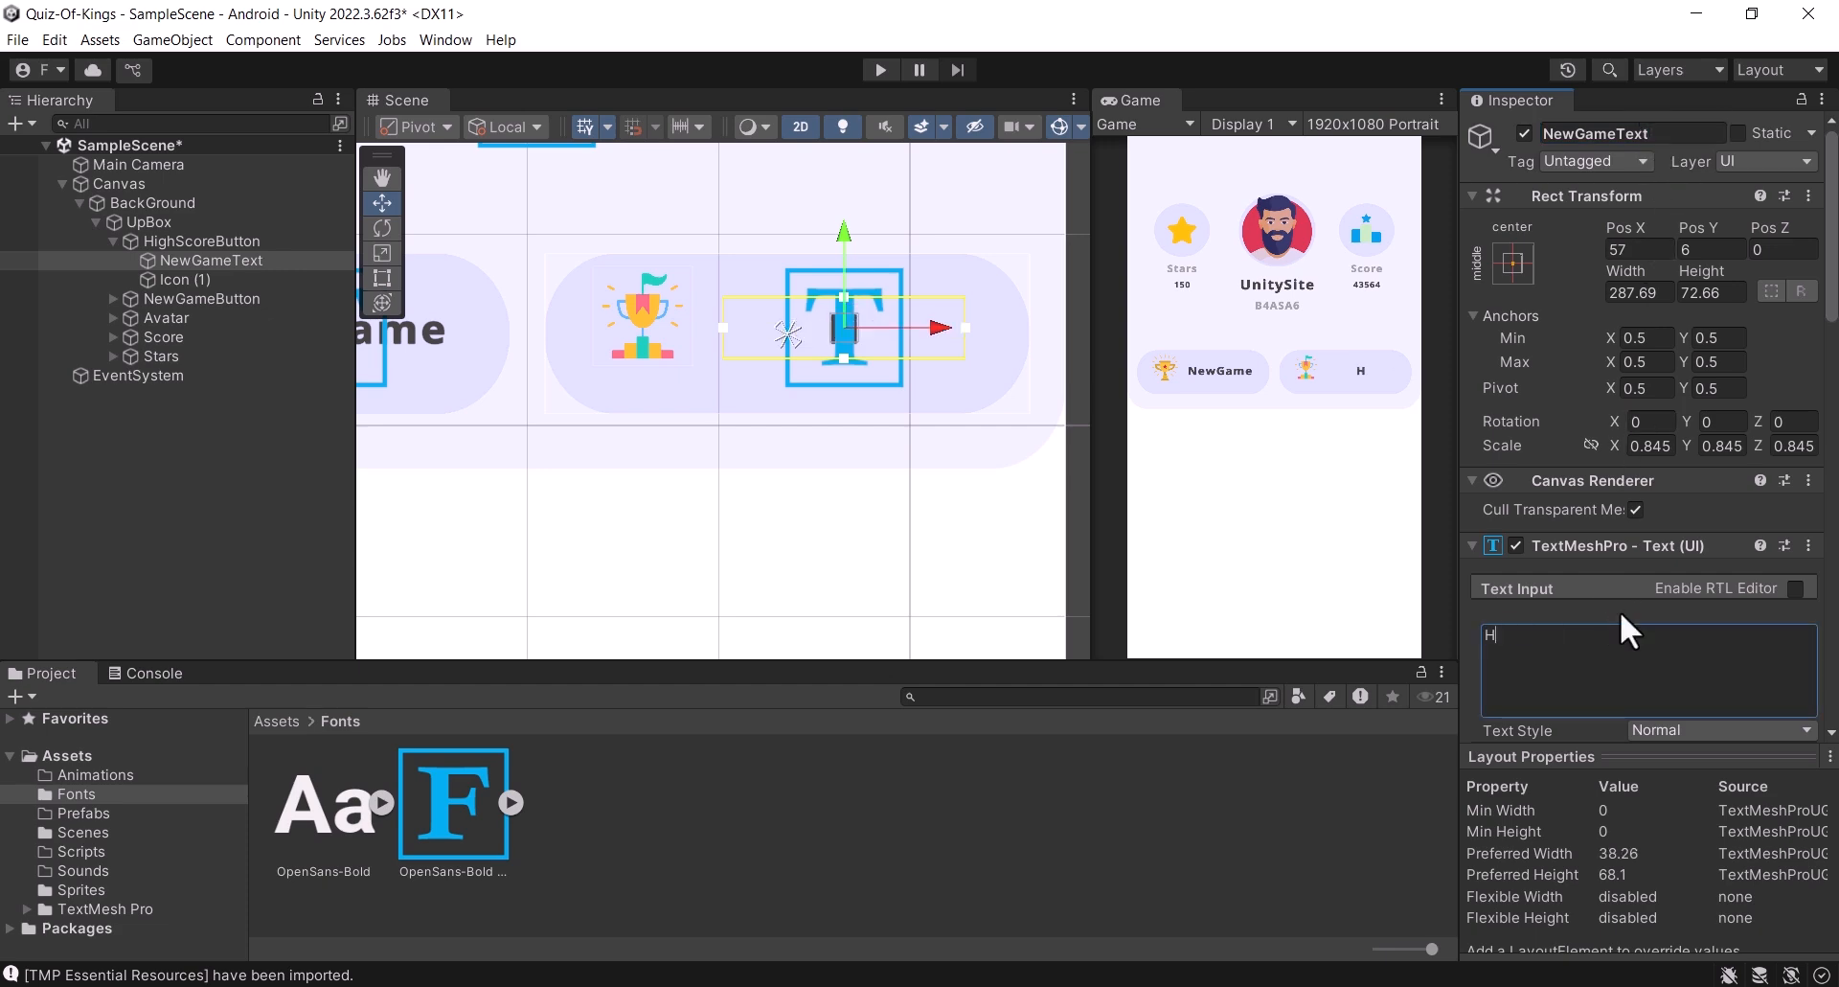
text(ighScore)
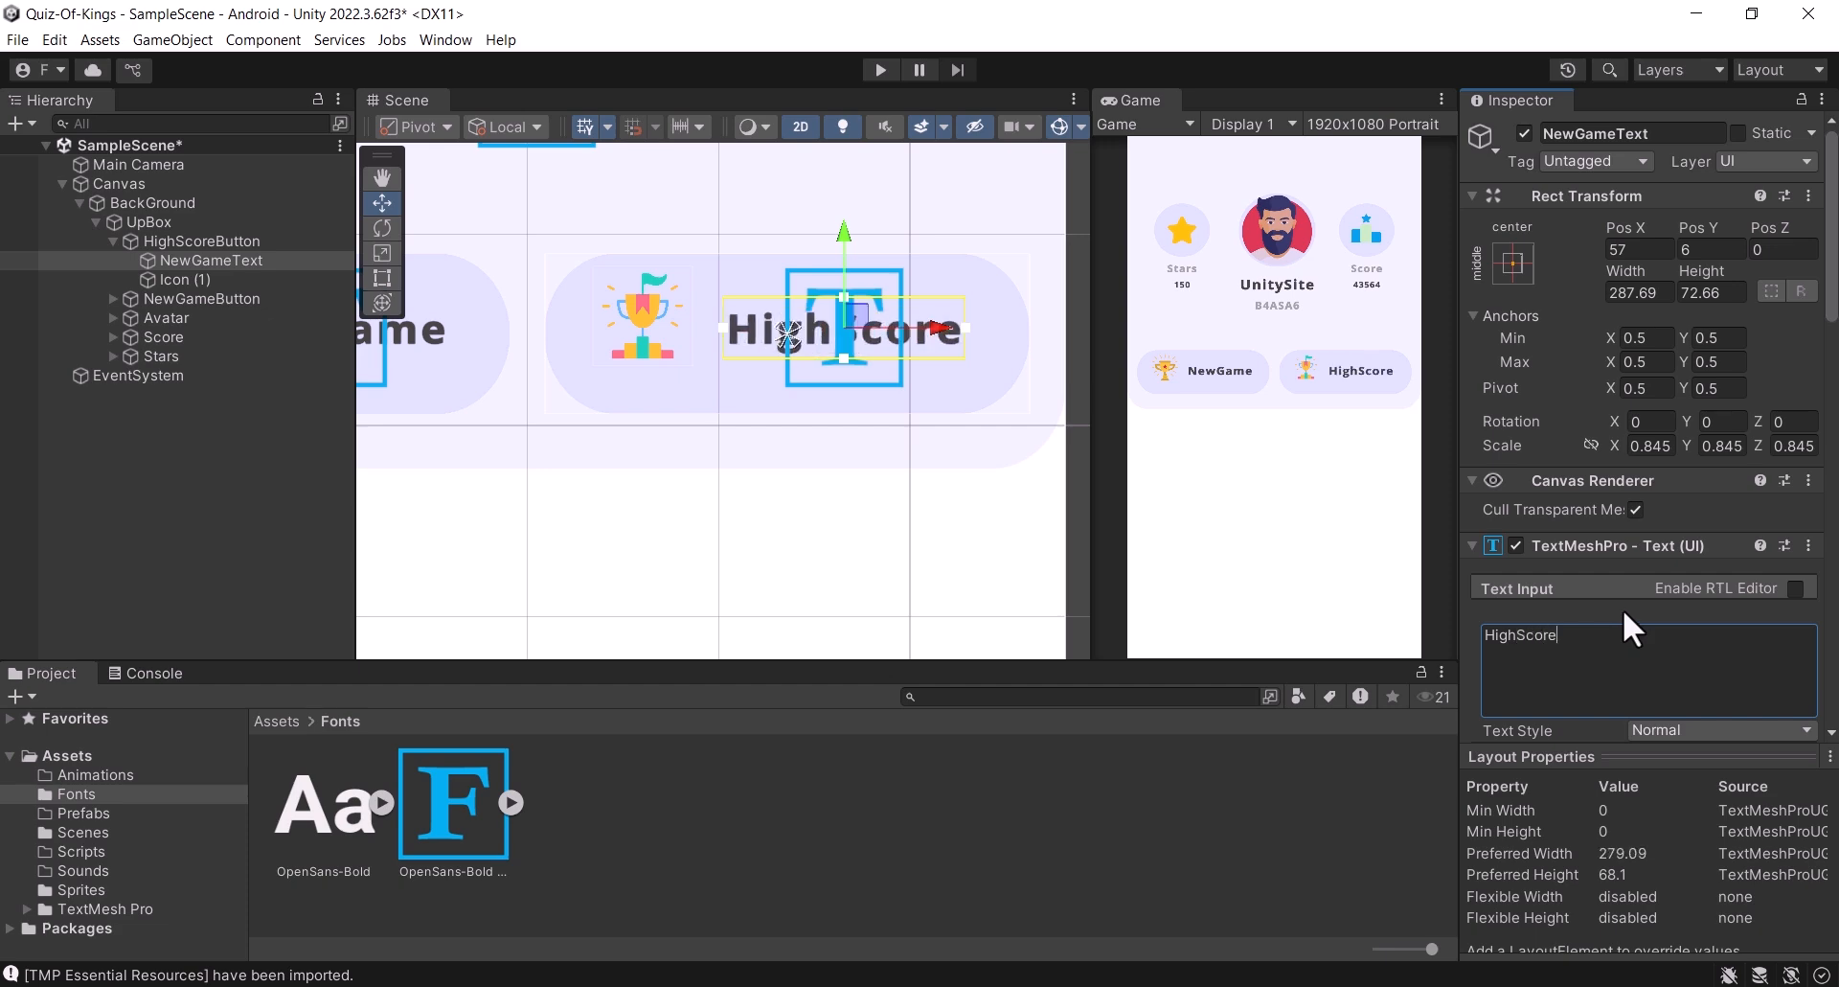
Step: Rename HighScoreButton's Icon (1) to Icon, save the scene, and collapse the button in the hierarchy
click(241, 281)
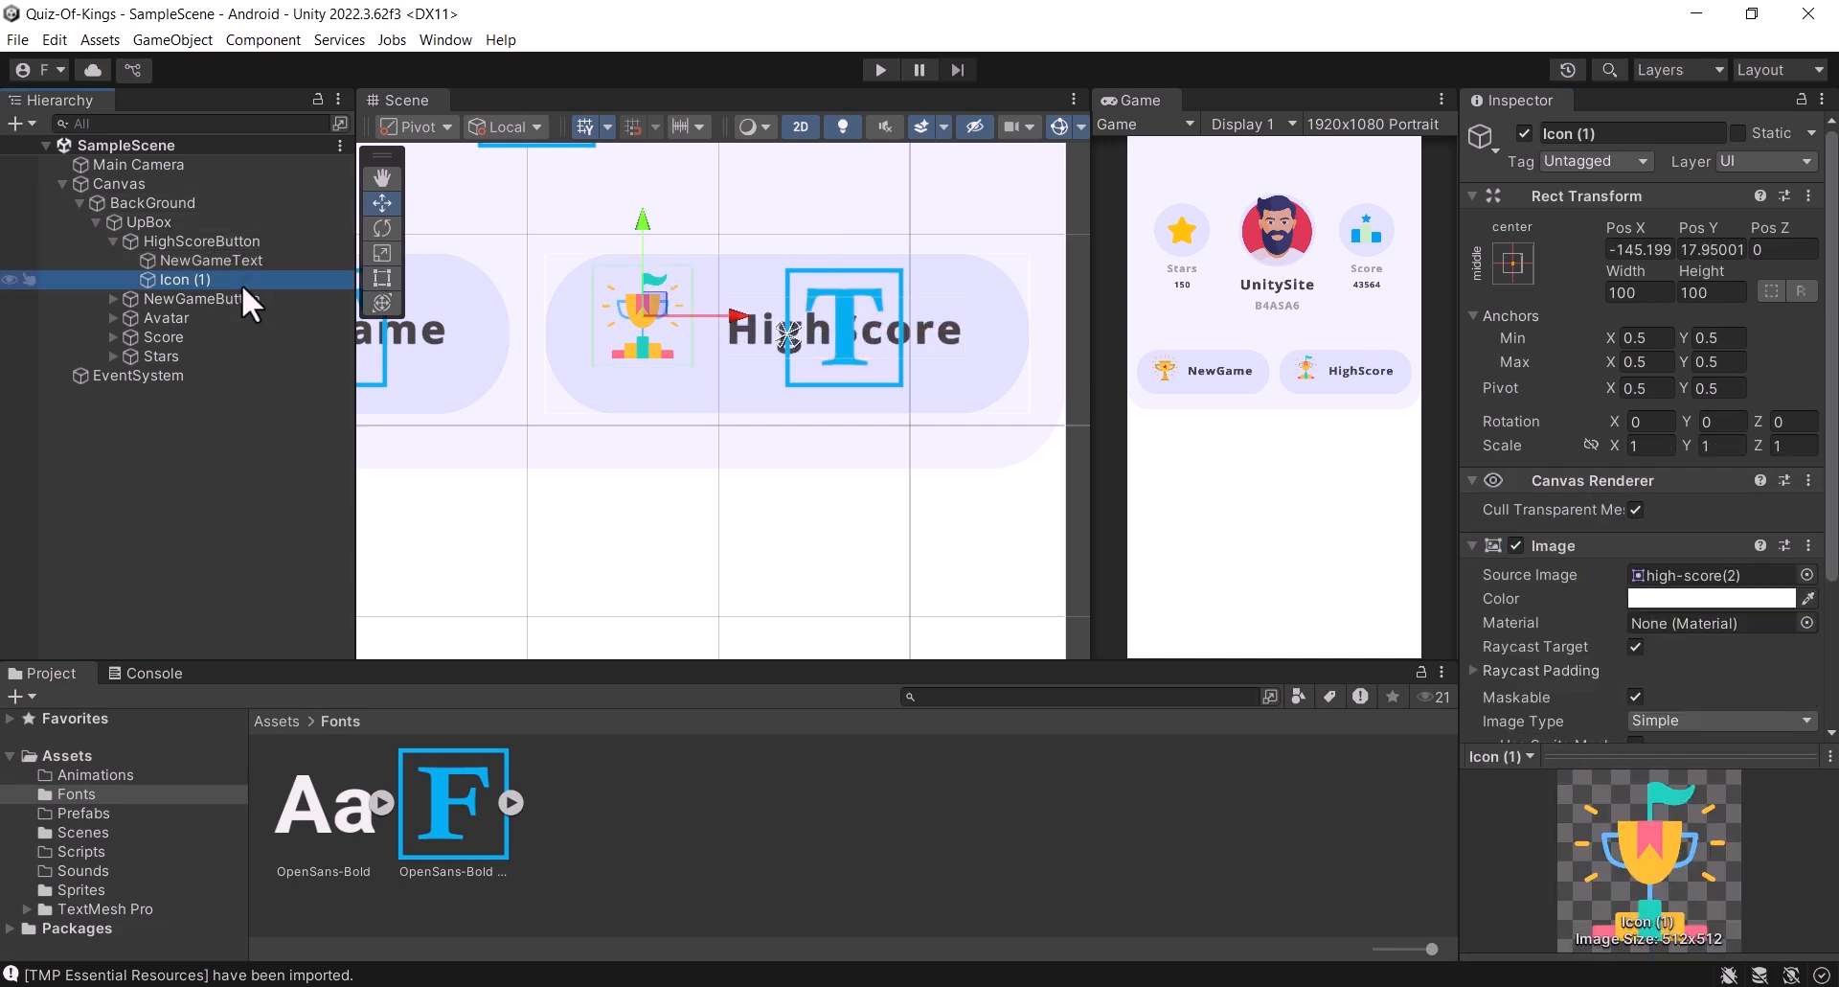
drag(1636, 136, 1575, 136)
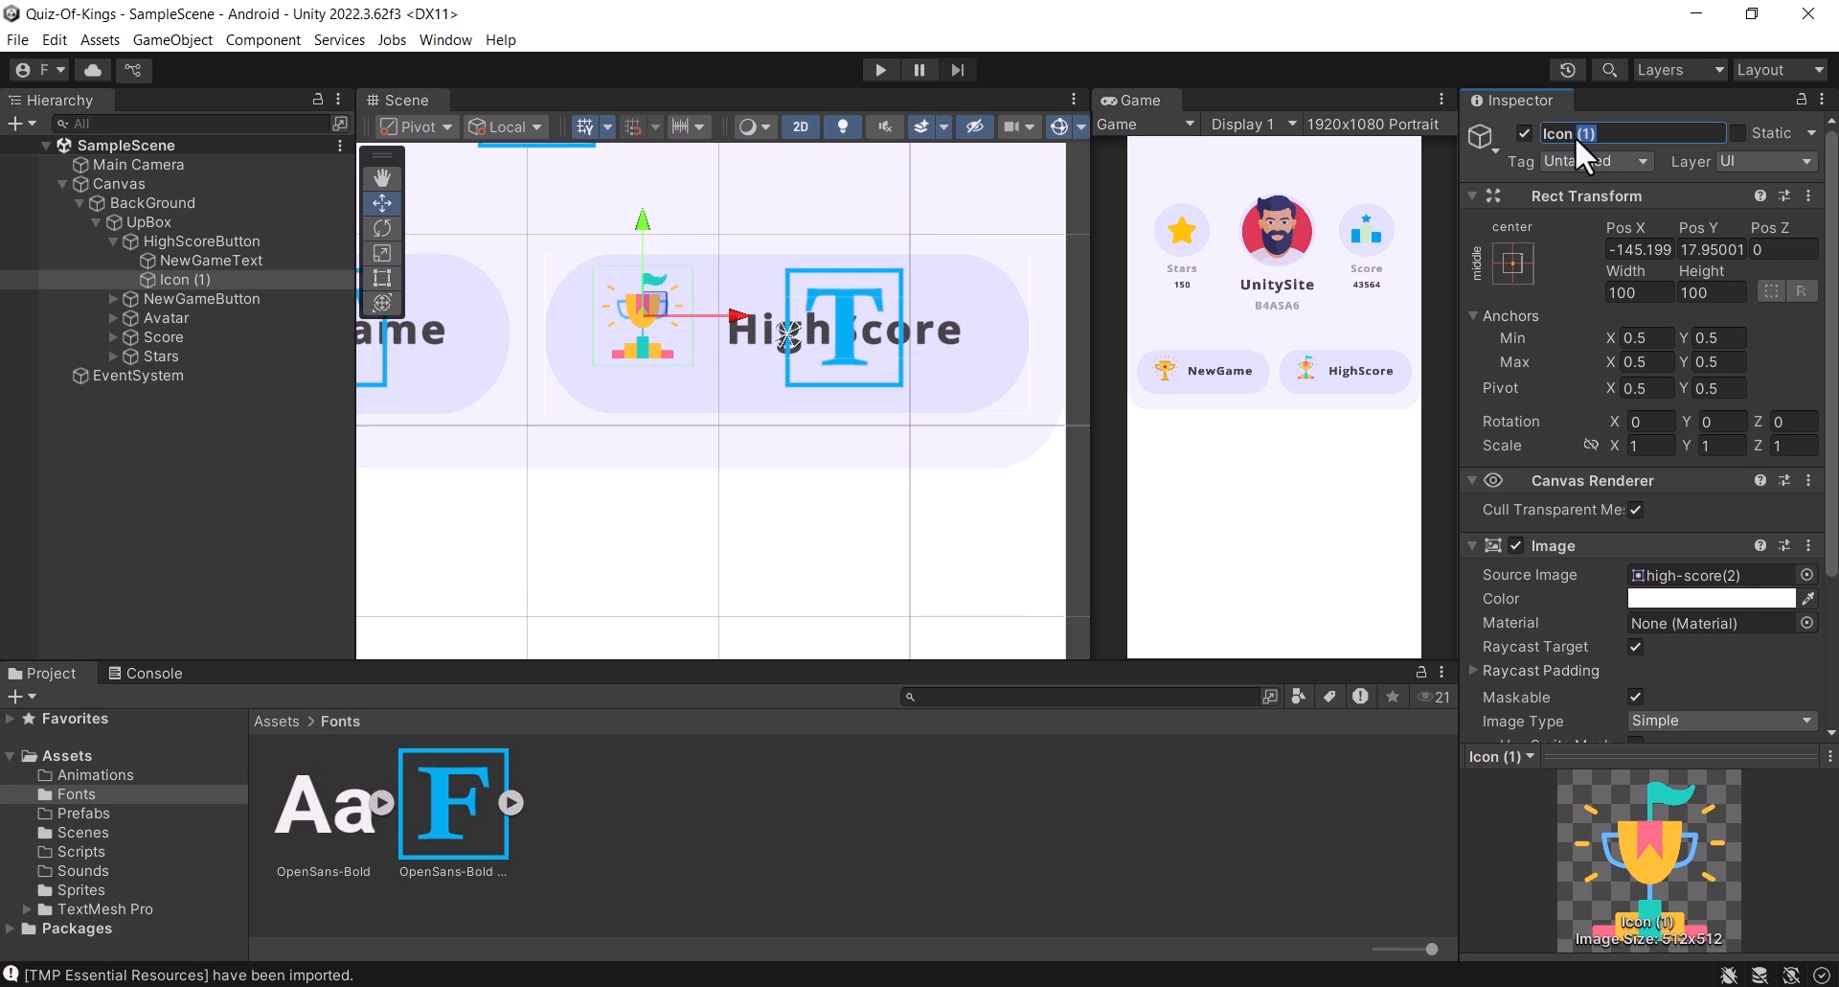
key(BackSpace)
key(Return)
key(ctrl+s)
scroll(774, 380, down, 1)
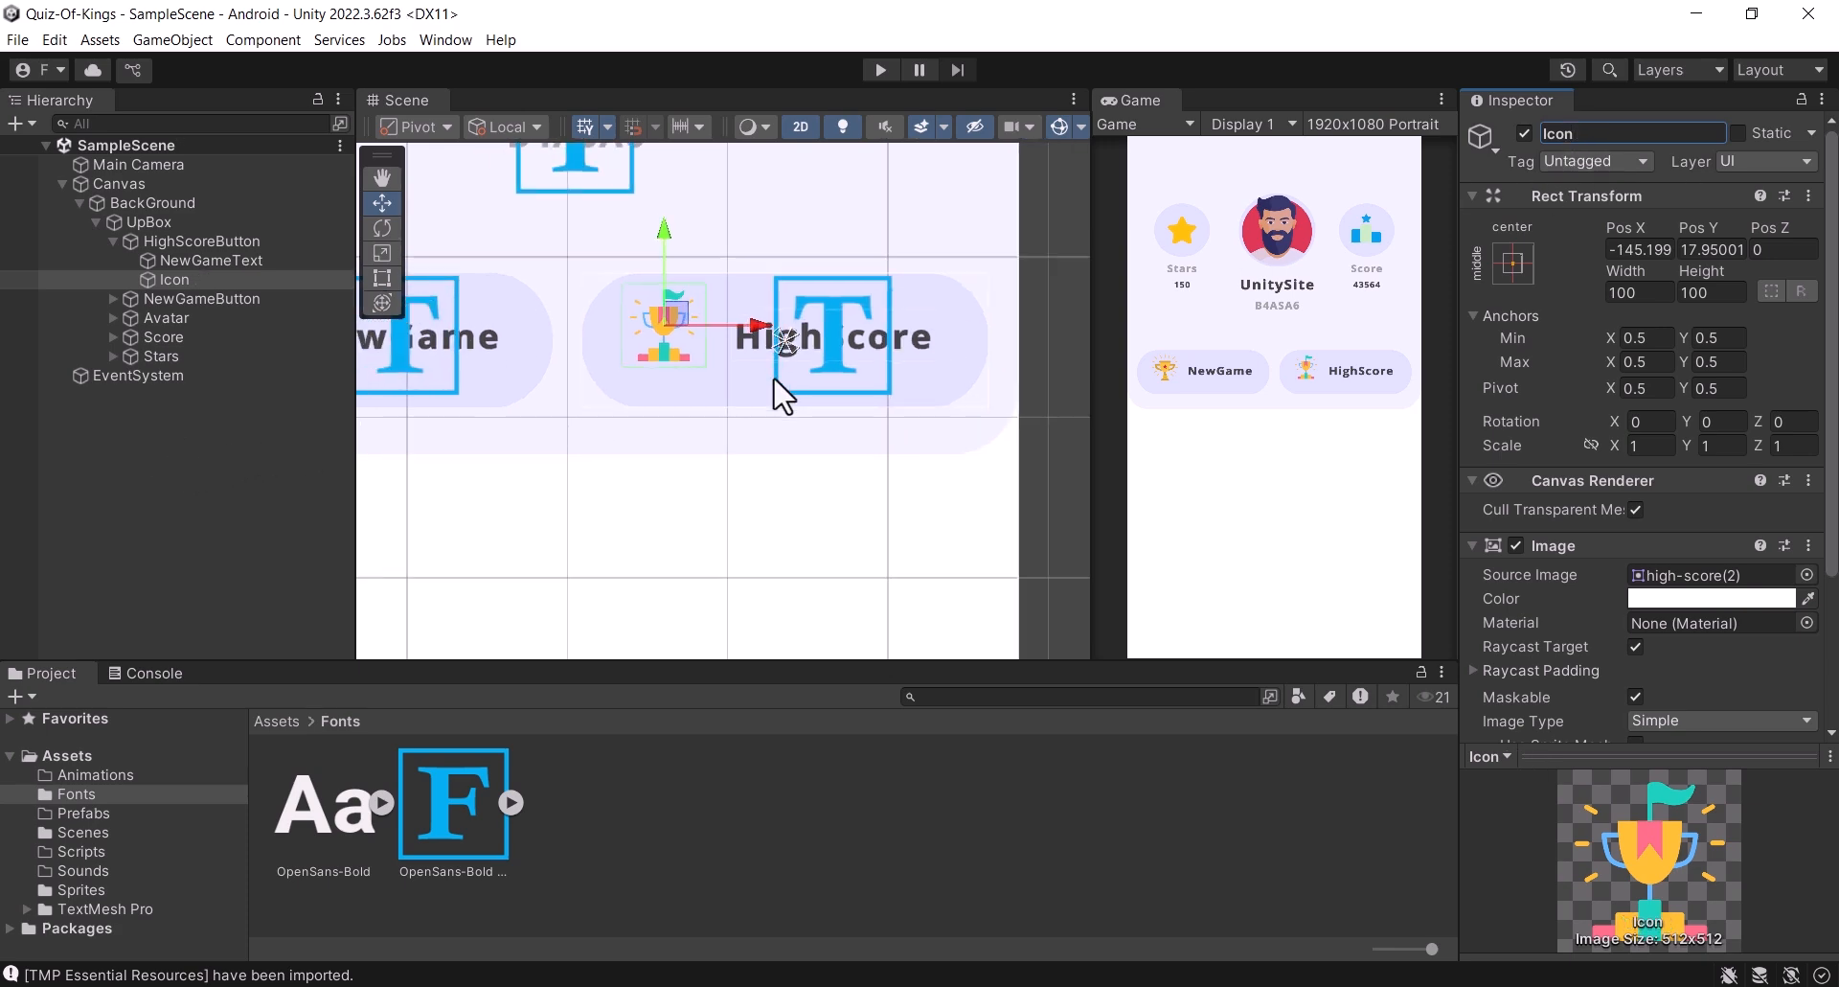
scroll(783, 395, down, 1)
middle_drag(768, 452, 767, 296)
middle_drag(775, 370, 772, 383)
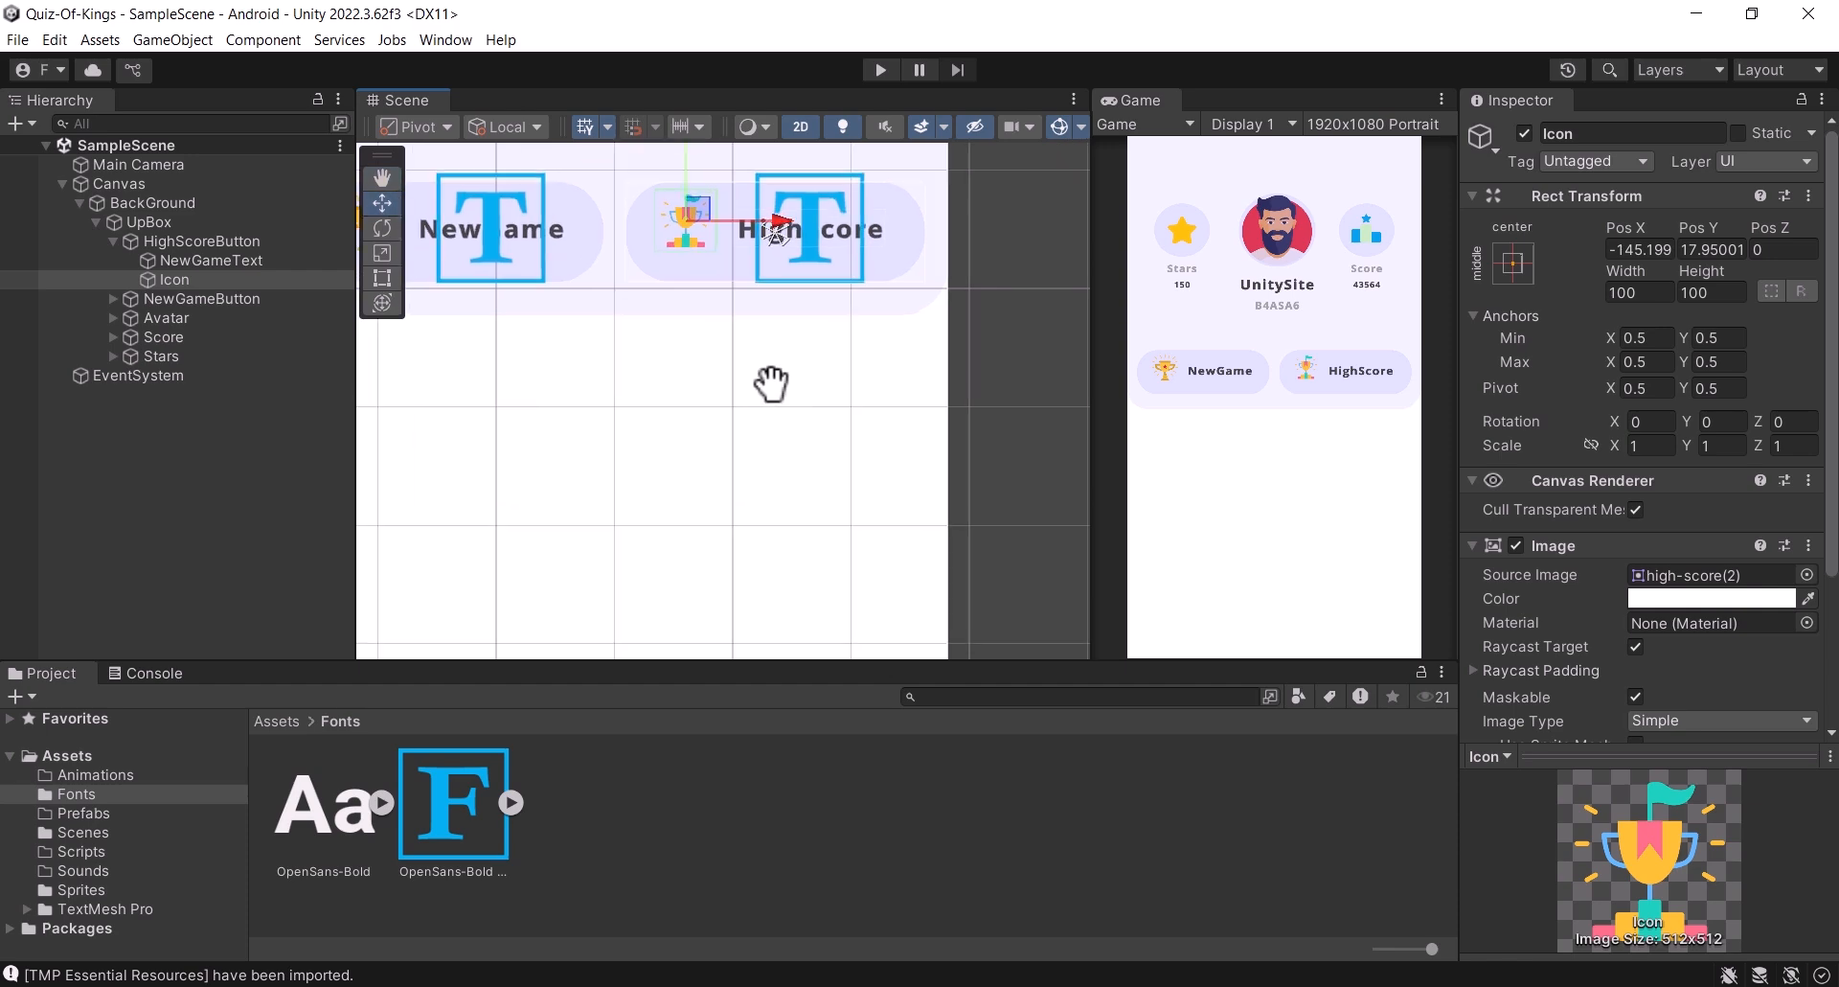
click(113, 242)
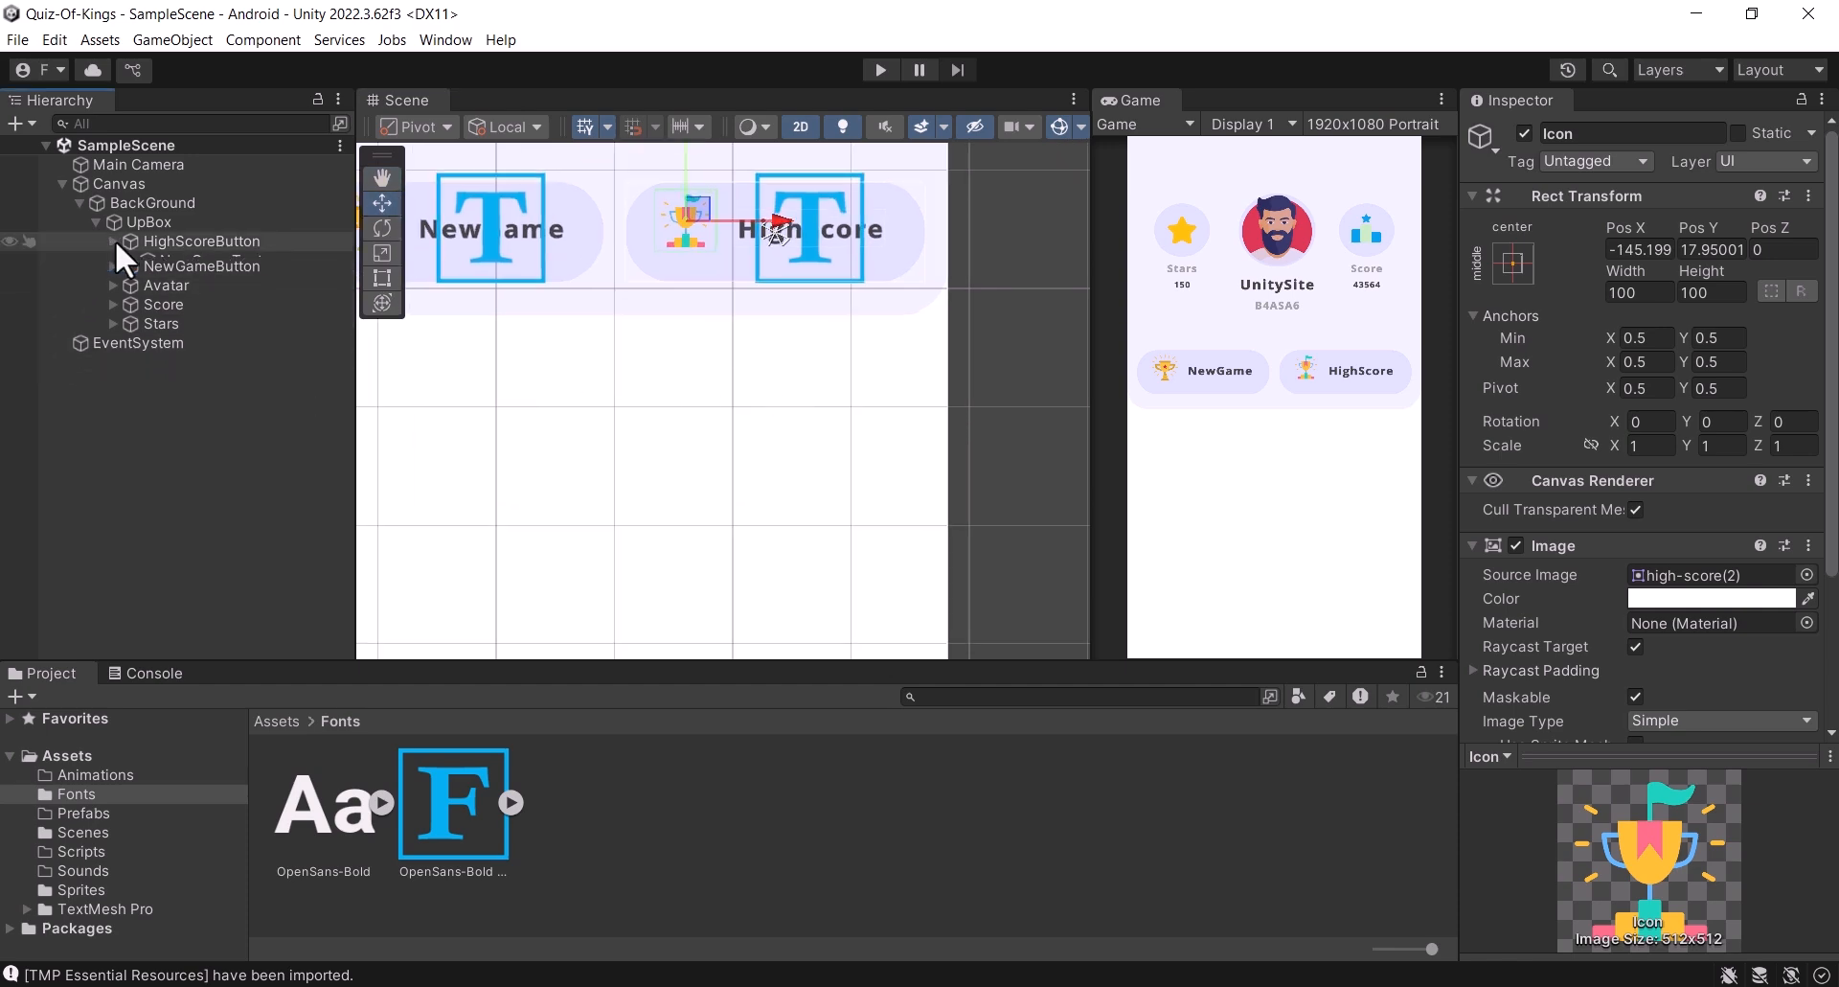
Step: Nudge UpBox's HighScoreButton, NewGameButton, Avatar, Score and Stars slightly upward together and save the scene
click(164, 240)
shift+click(174, 318)
scroll(676, 319, down, 1)
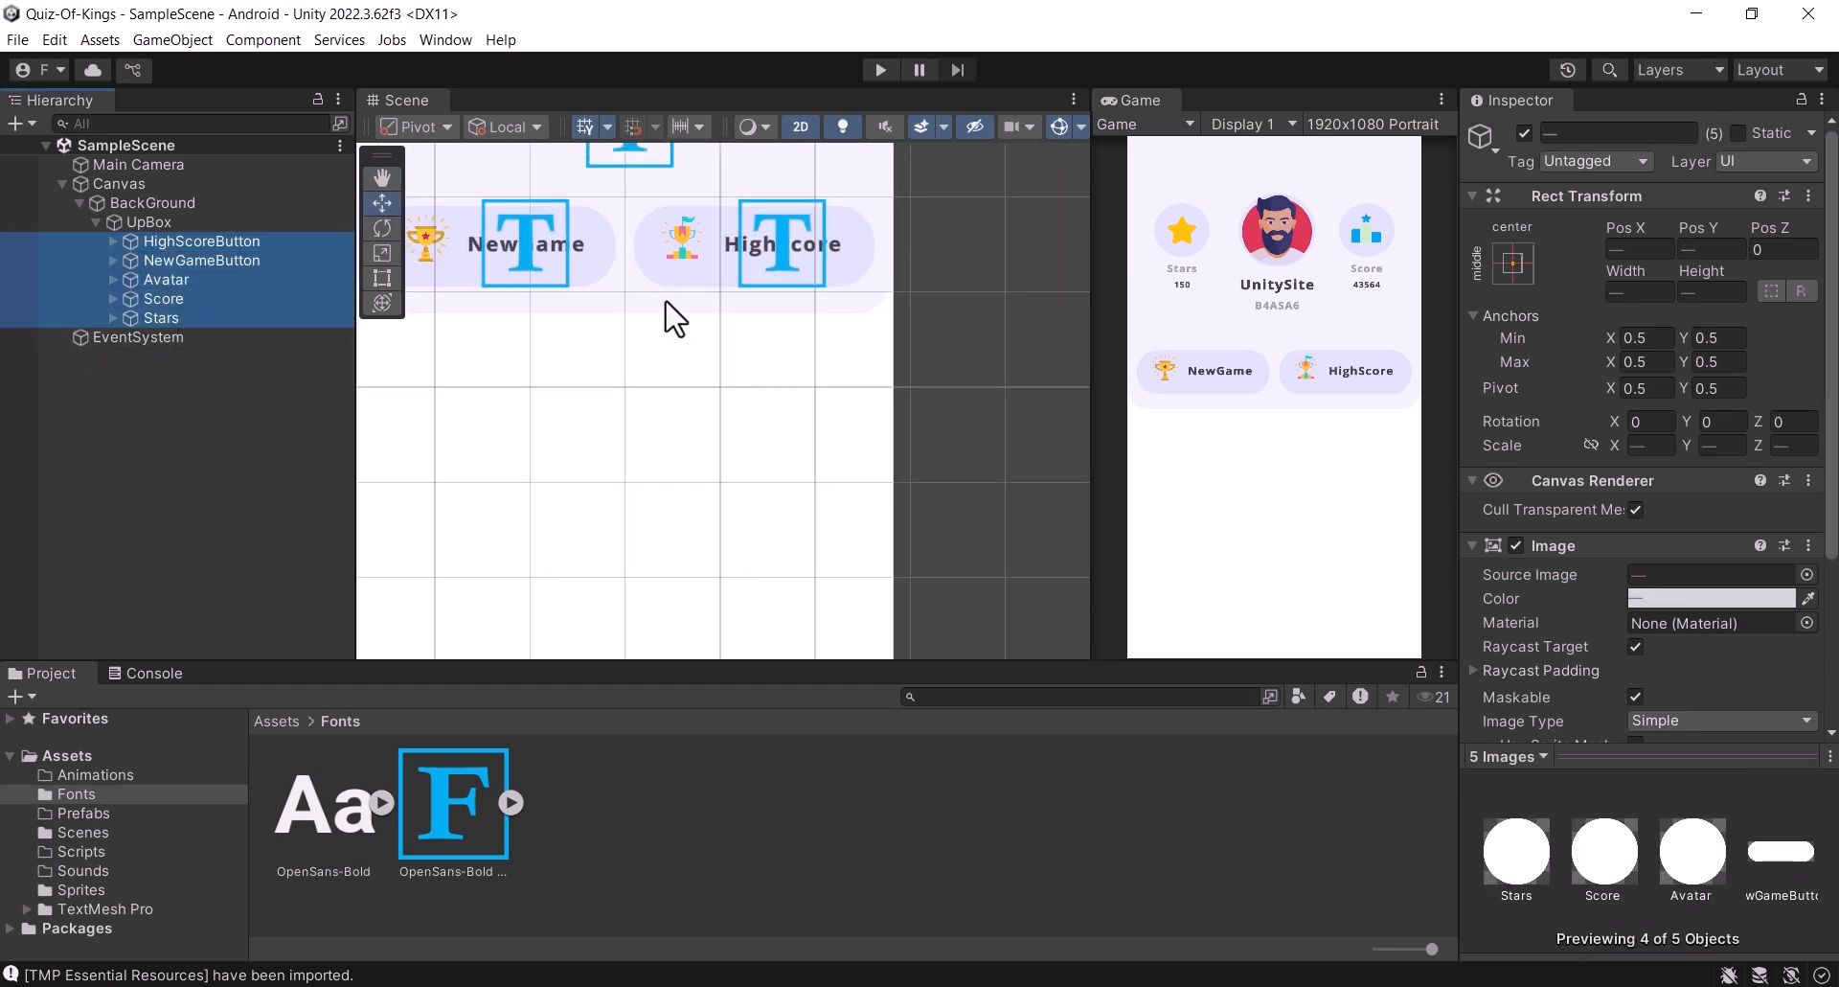
middle_drag(666, 303, 693, 452)
scroll(694, 384, down, 4)
middle_drag(691, 328, 682, 418)
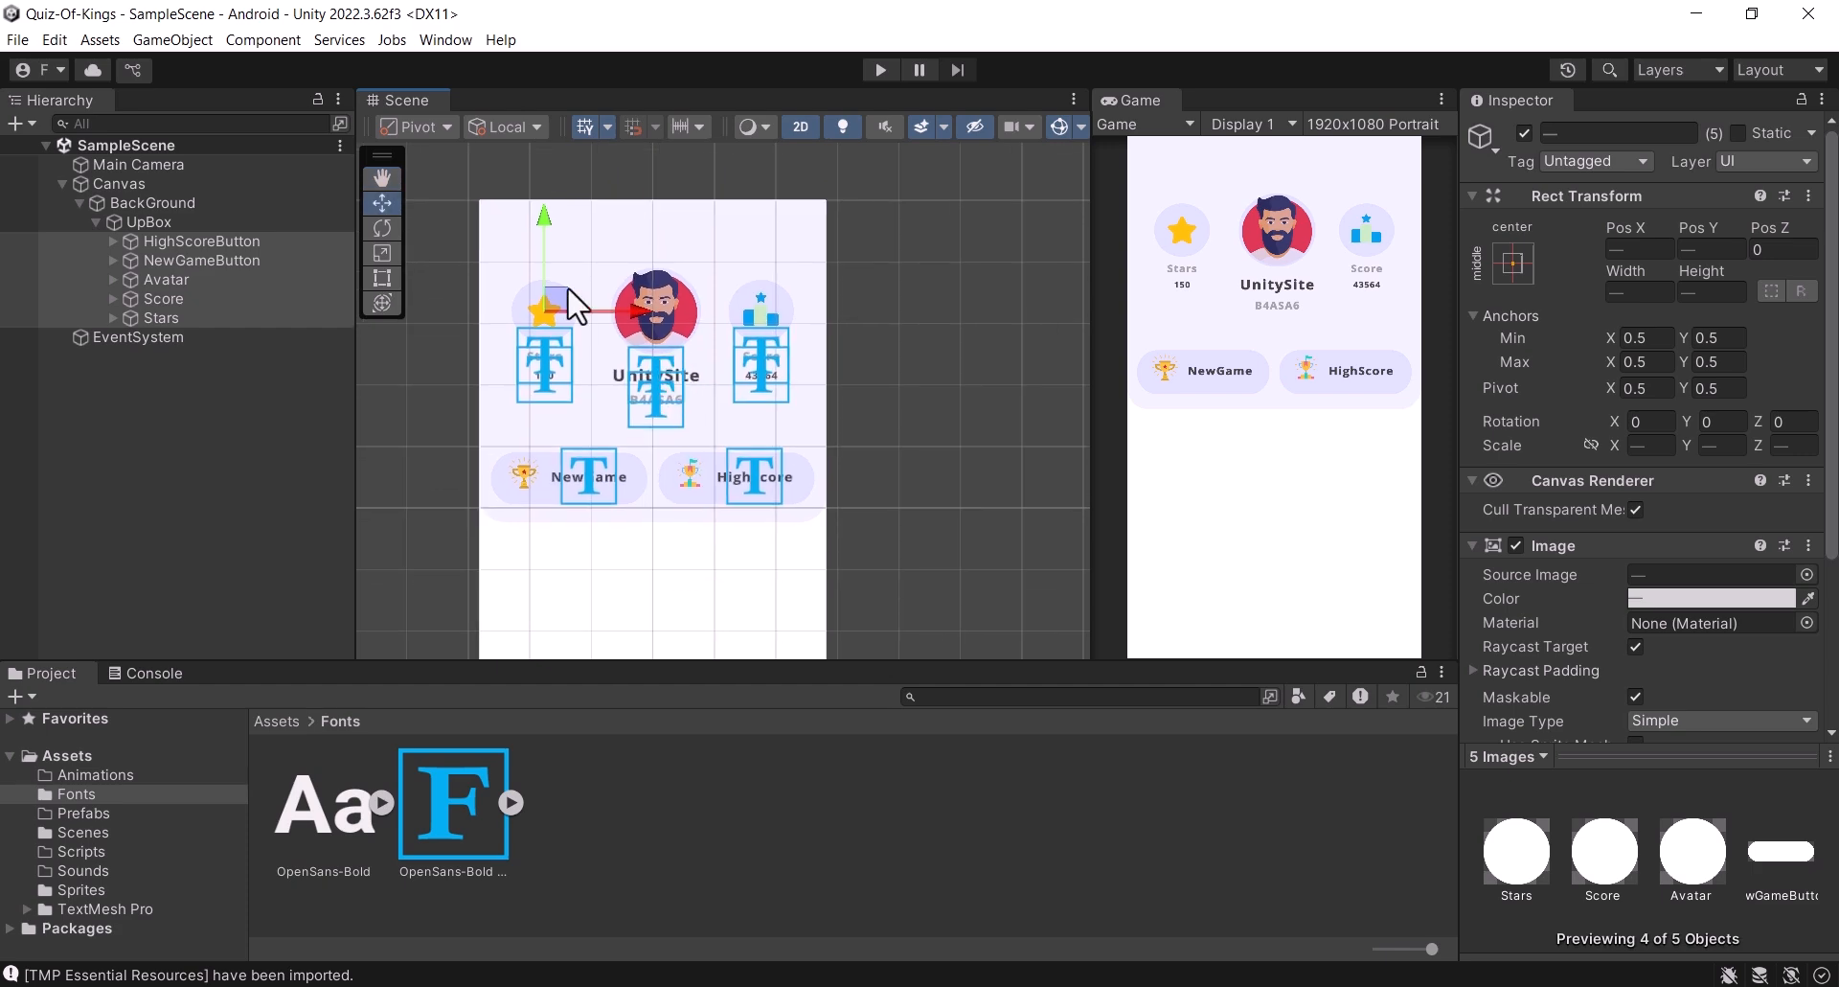
drag(546, 232, 551, 216)
key(ctrl+s)
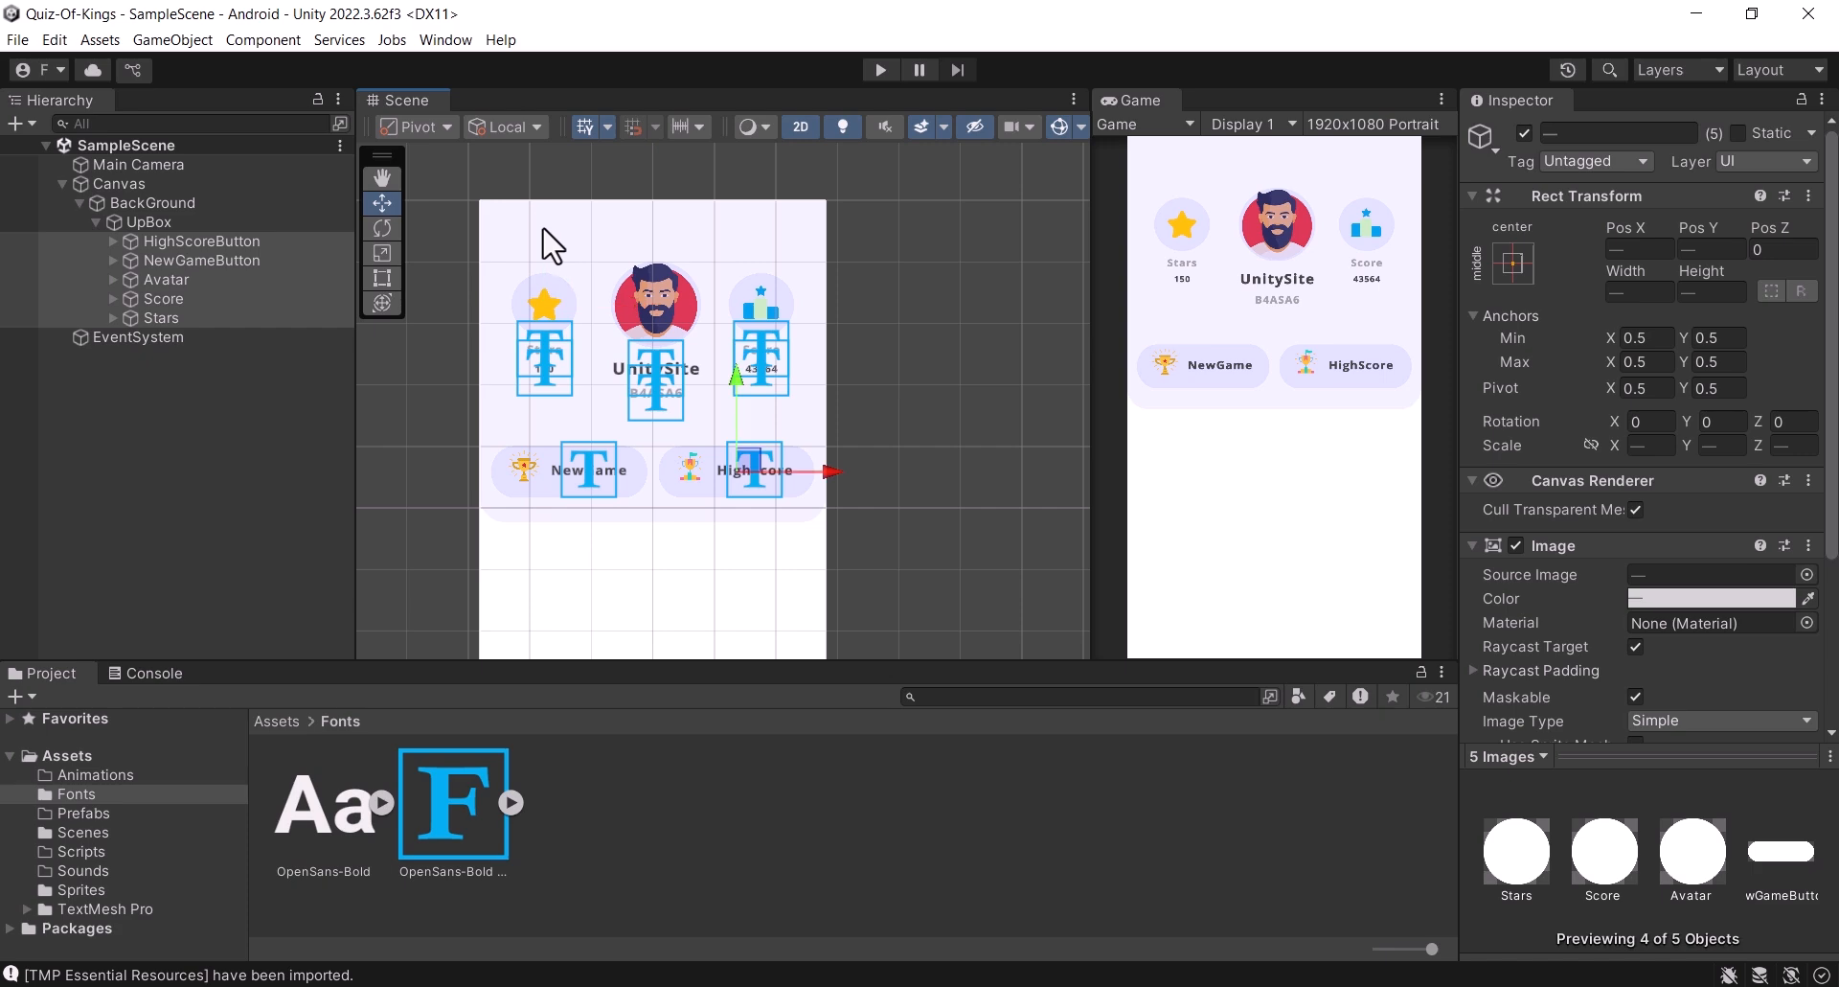
drag(731, 379, 726, 394)
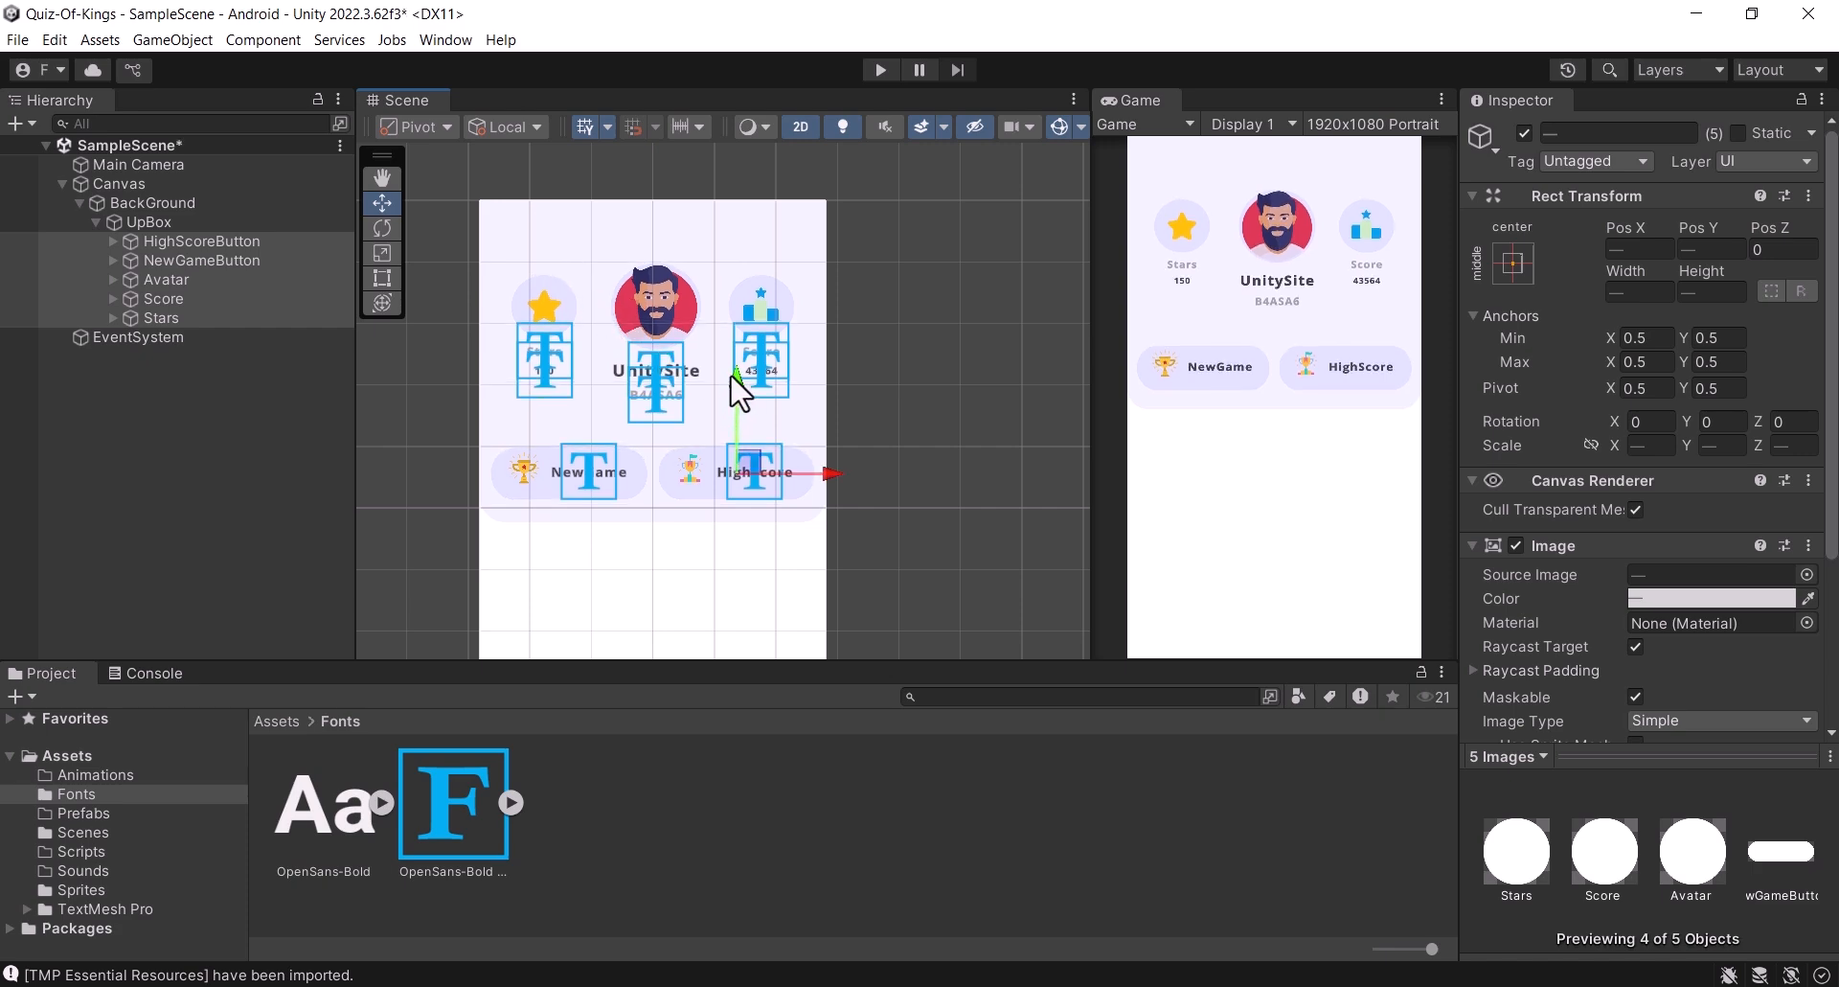
drag(730, 378, 736, 372)
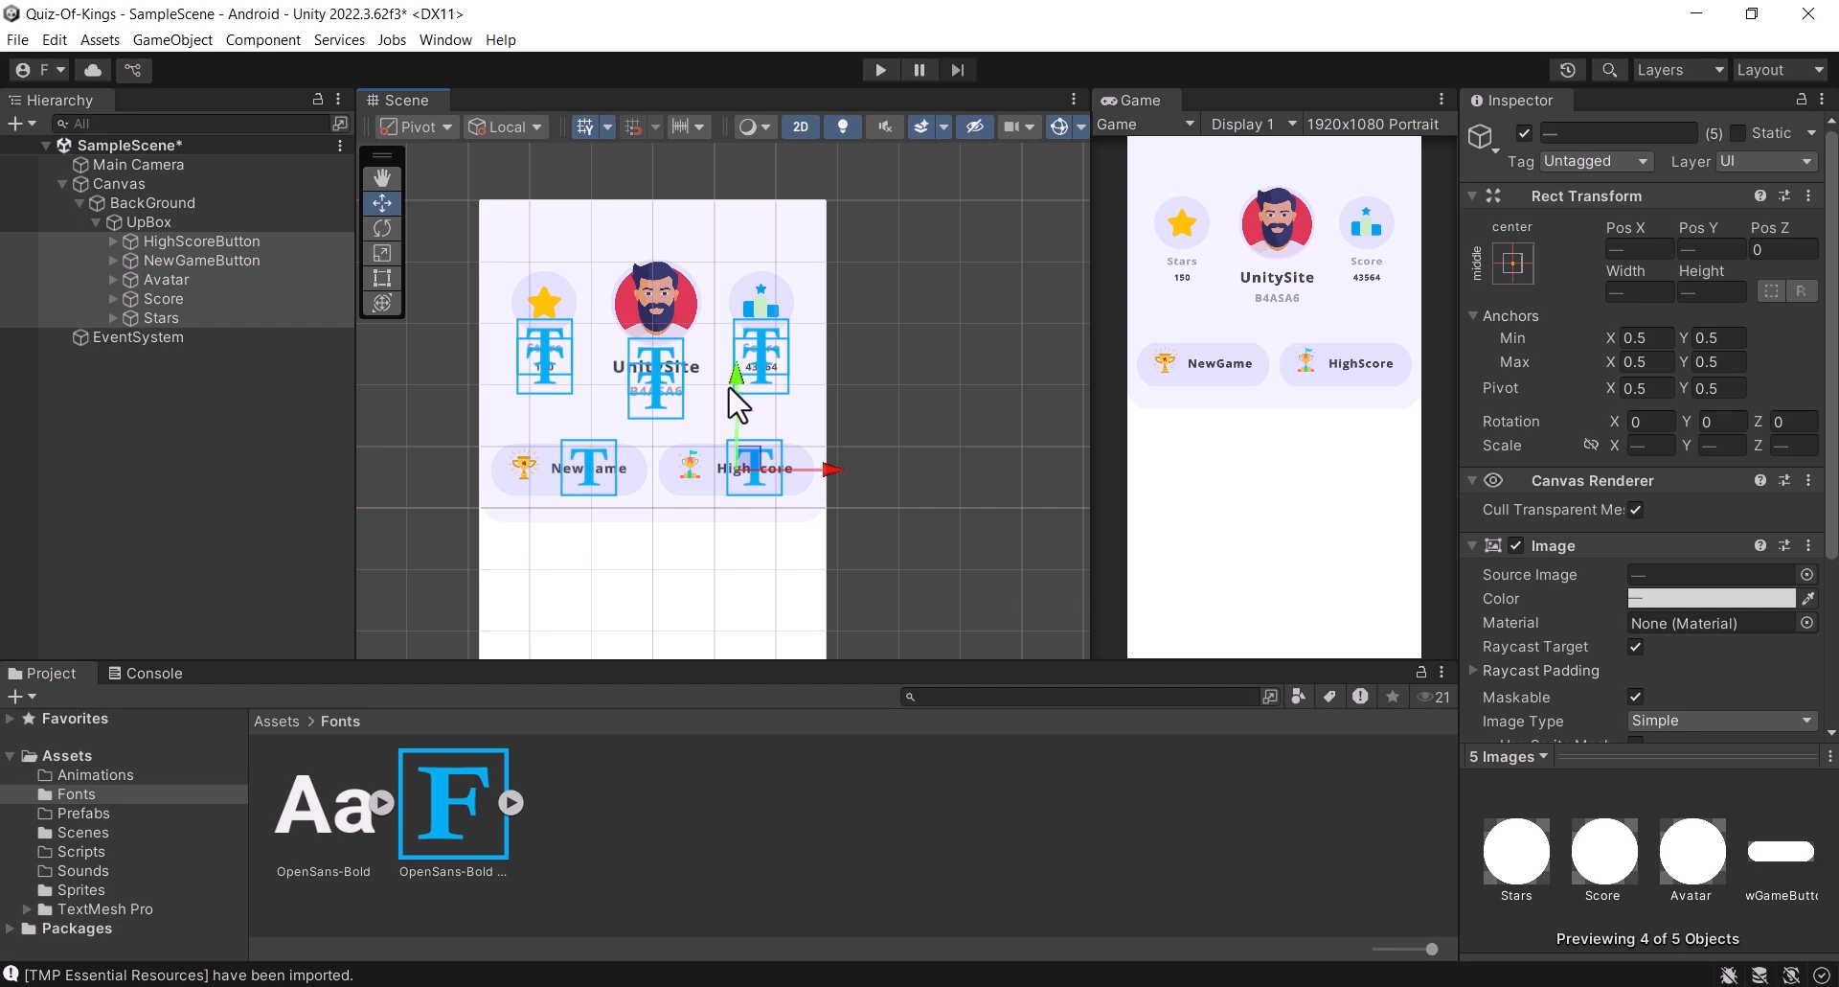
key(ctrl+s)
Step: Add a TextMeshPro button as a child of BackGround and move it down to about Pos Y -678
scroll(609, 406, down, 3)
middle_drag(626, 456, 640, 257)
scroll(642, 268, up, 1)
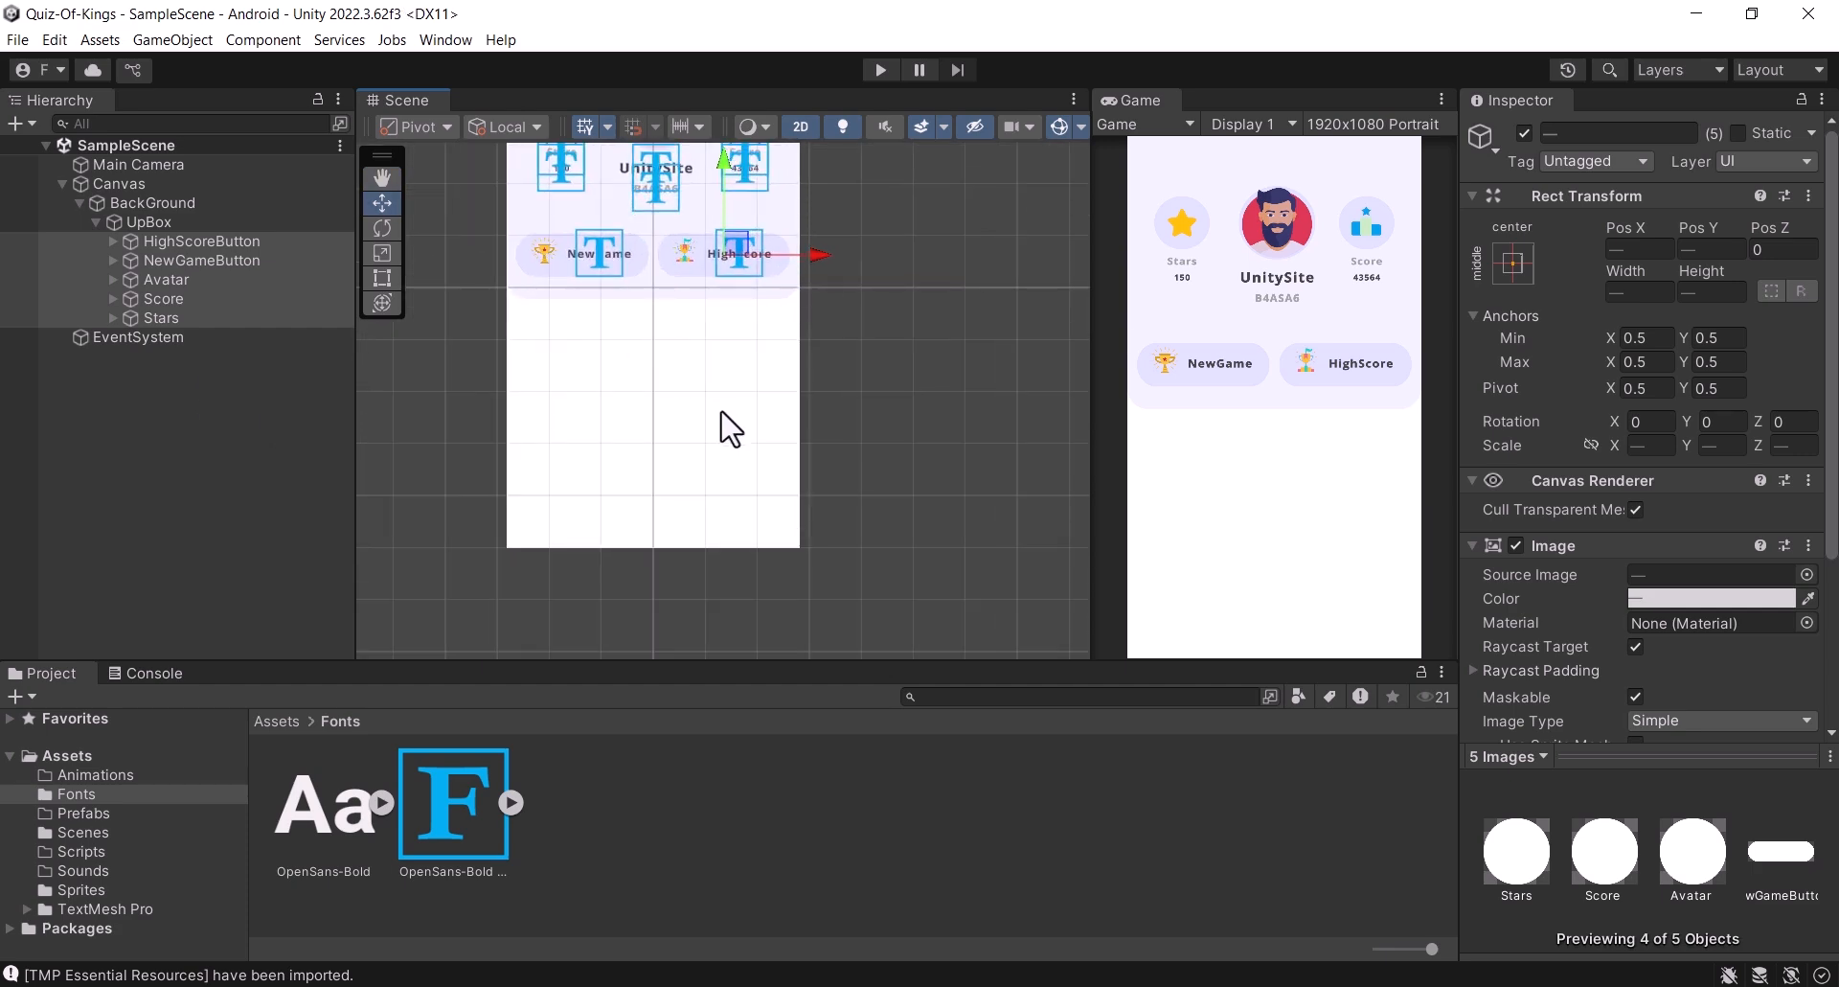
click(96, 221)
click(150, 222)
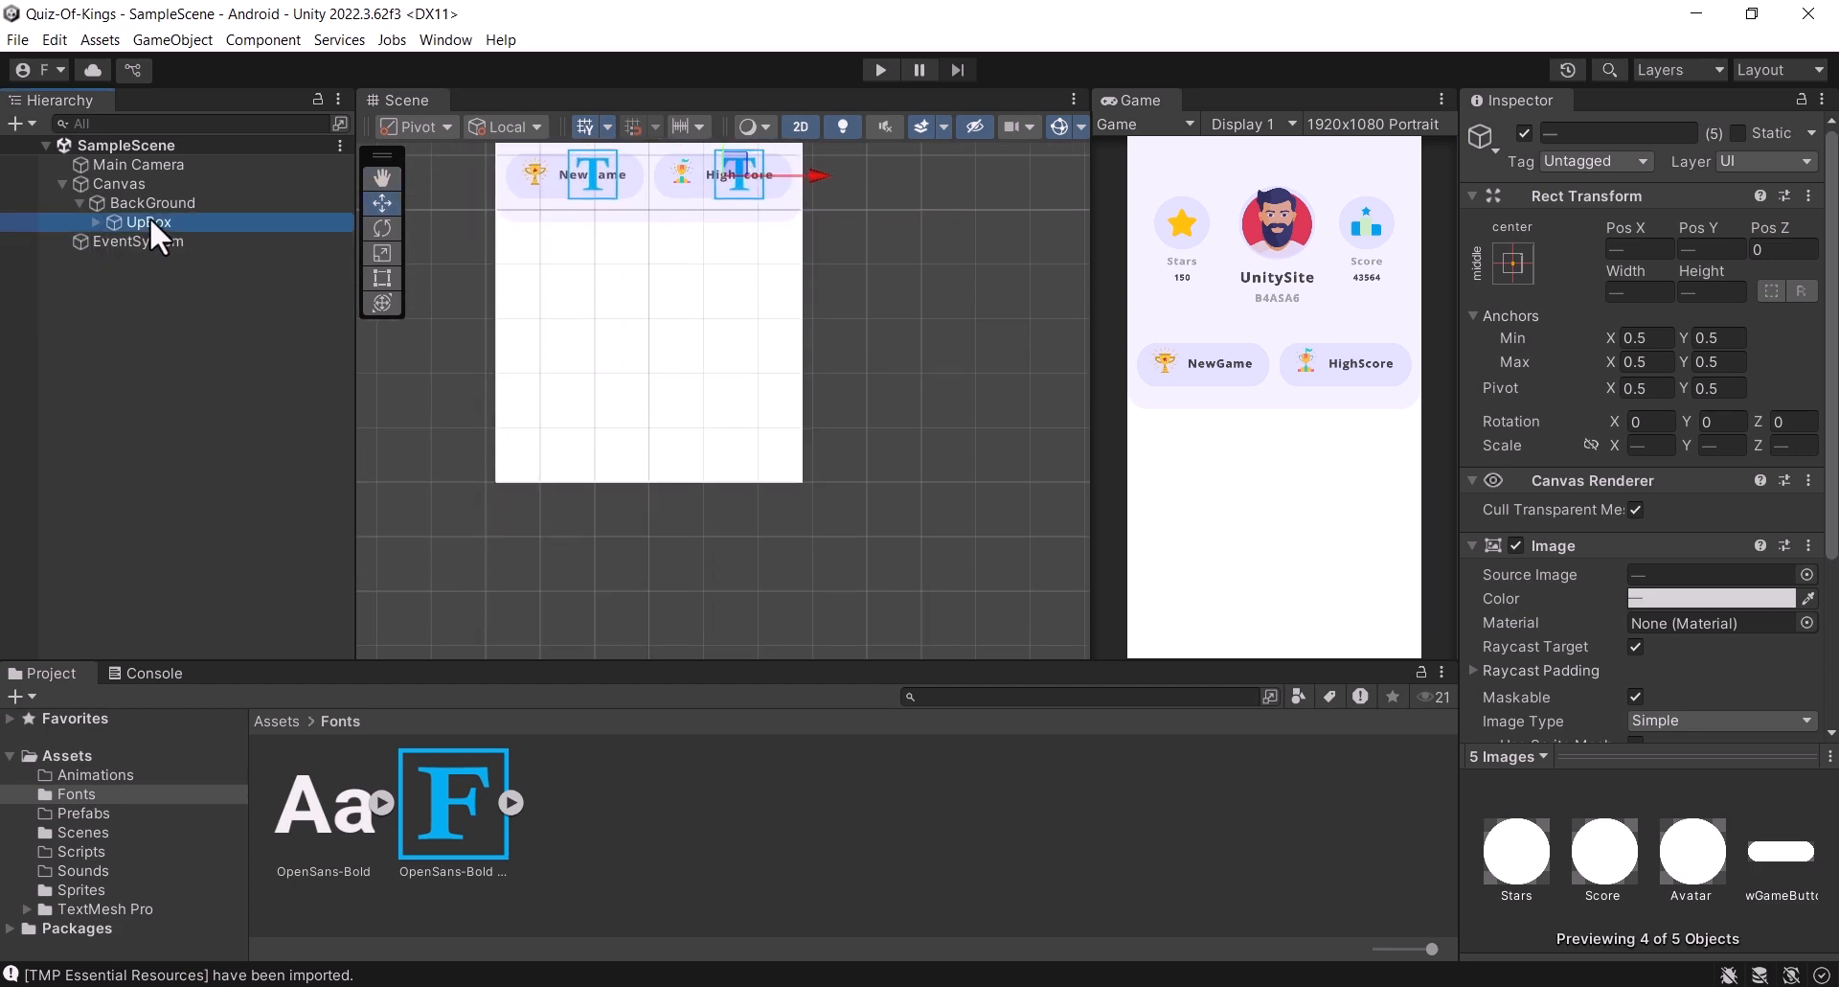
right_click(151, 204)
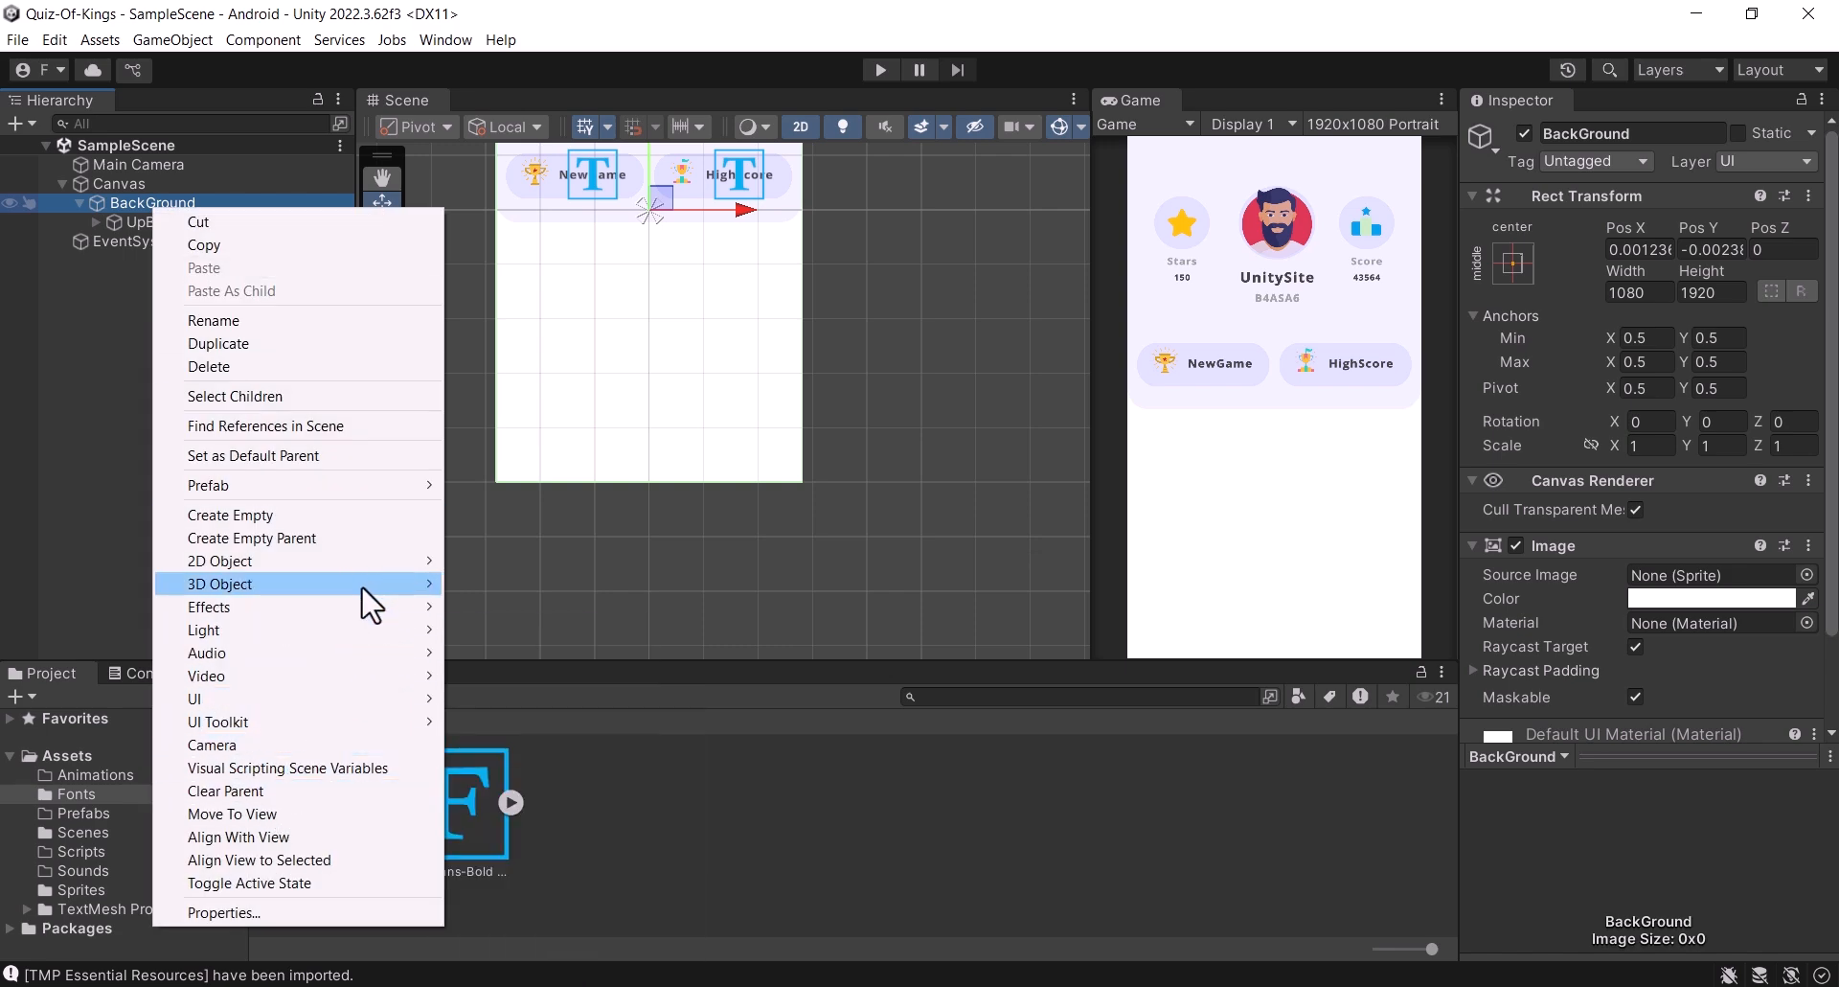
mouse_move(325, 699)
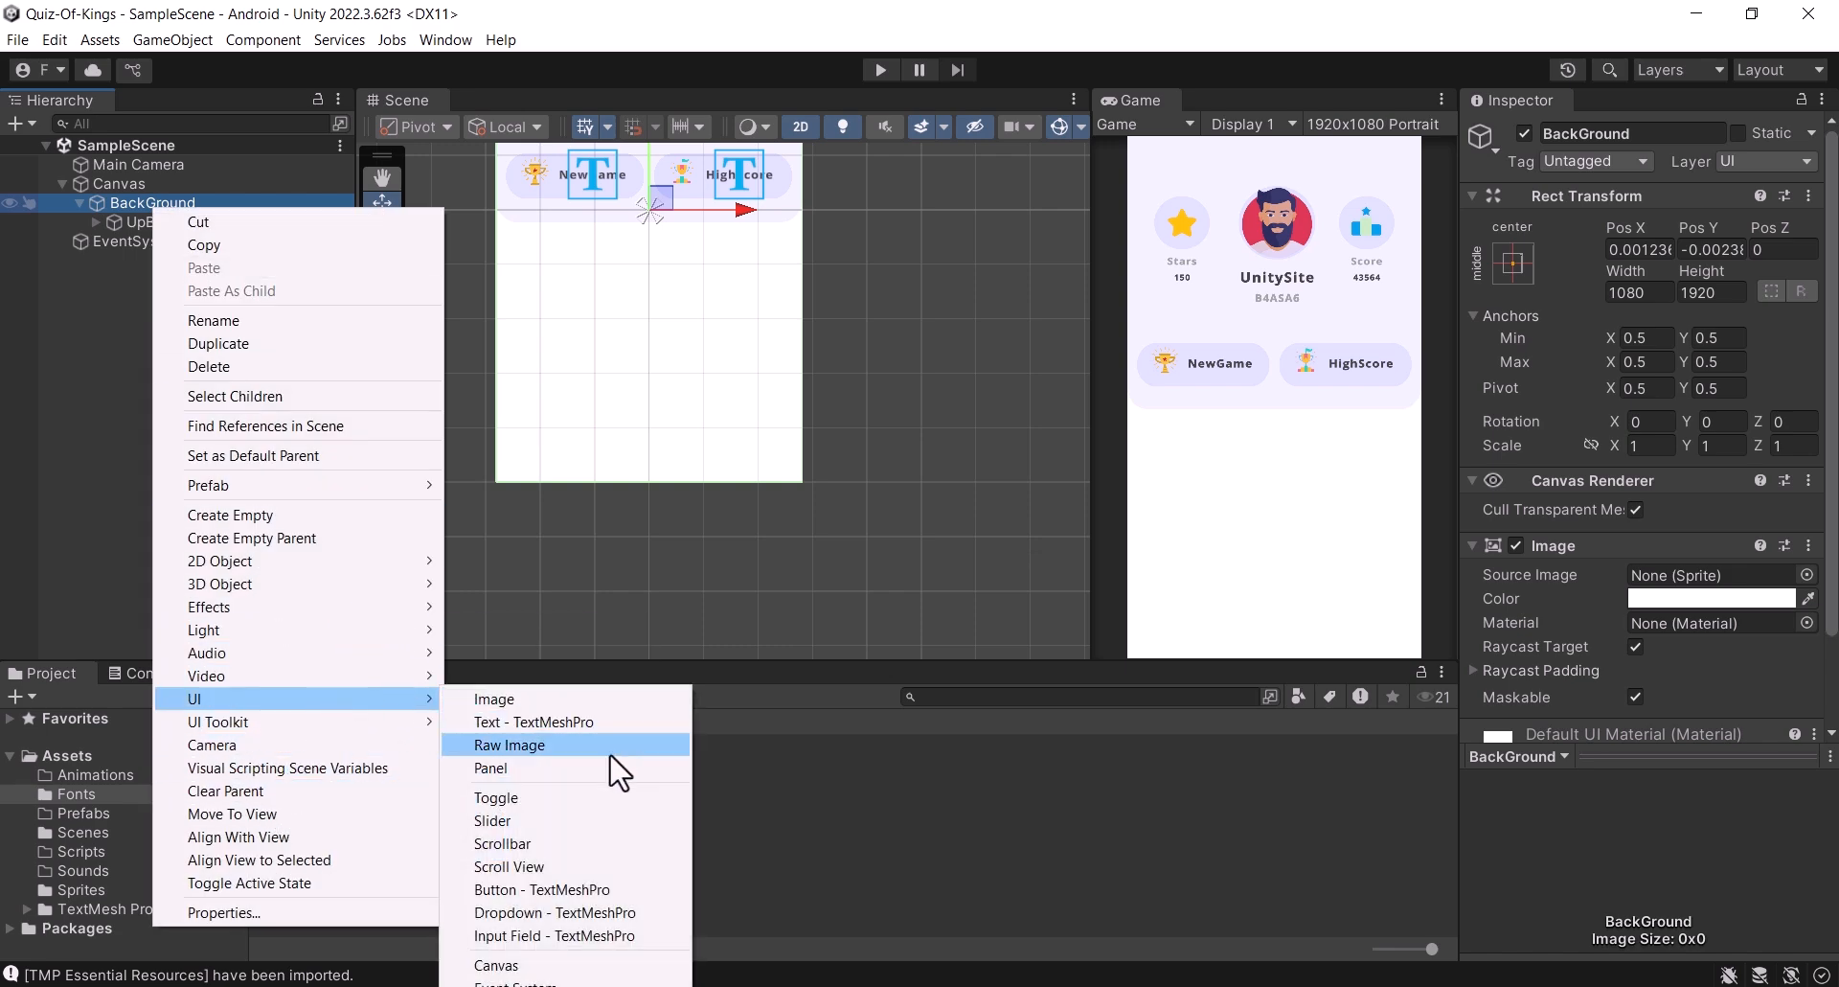
click(595, 889)
scroll(647, 331, down, 2)
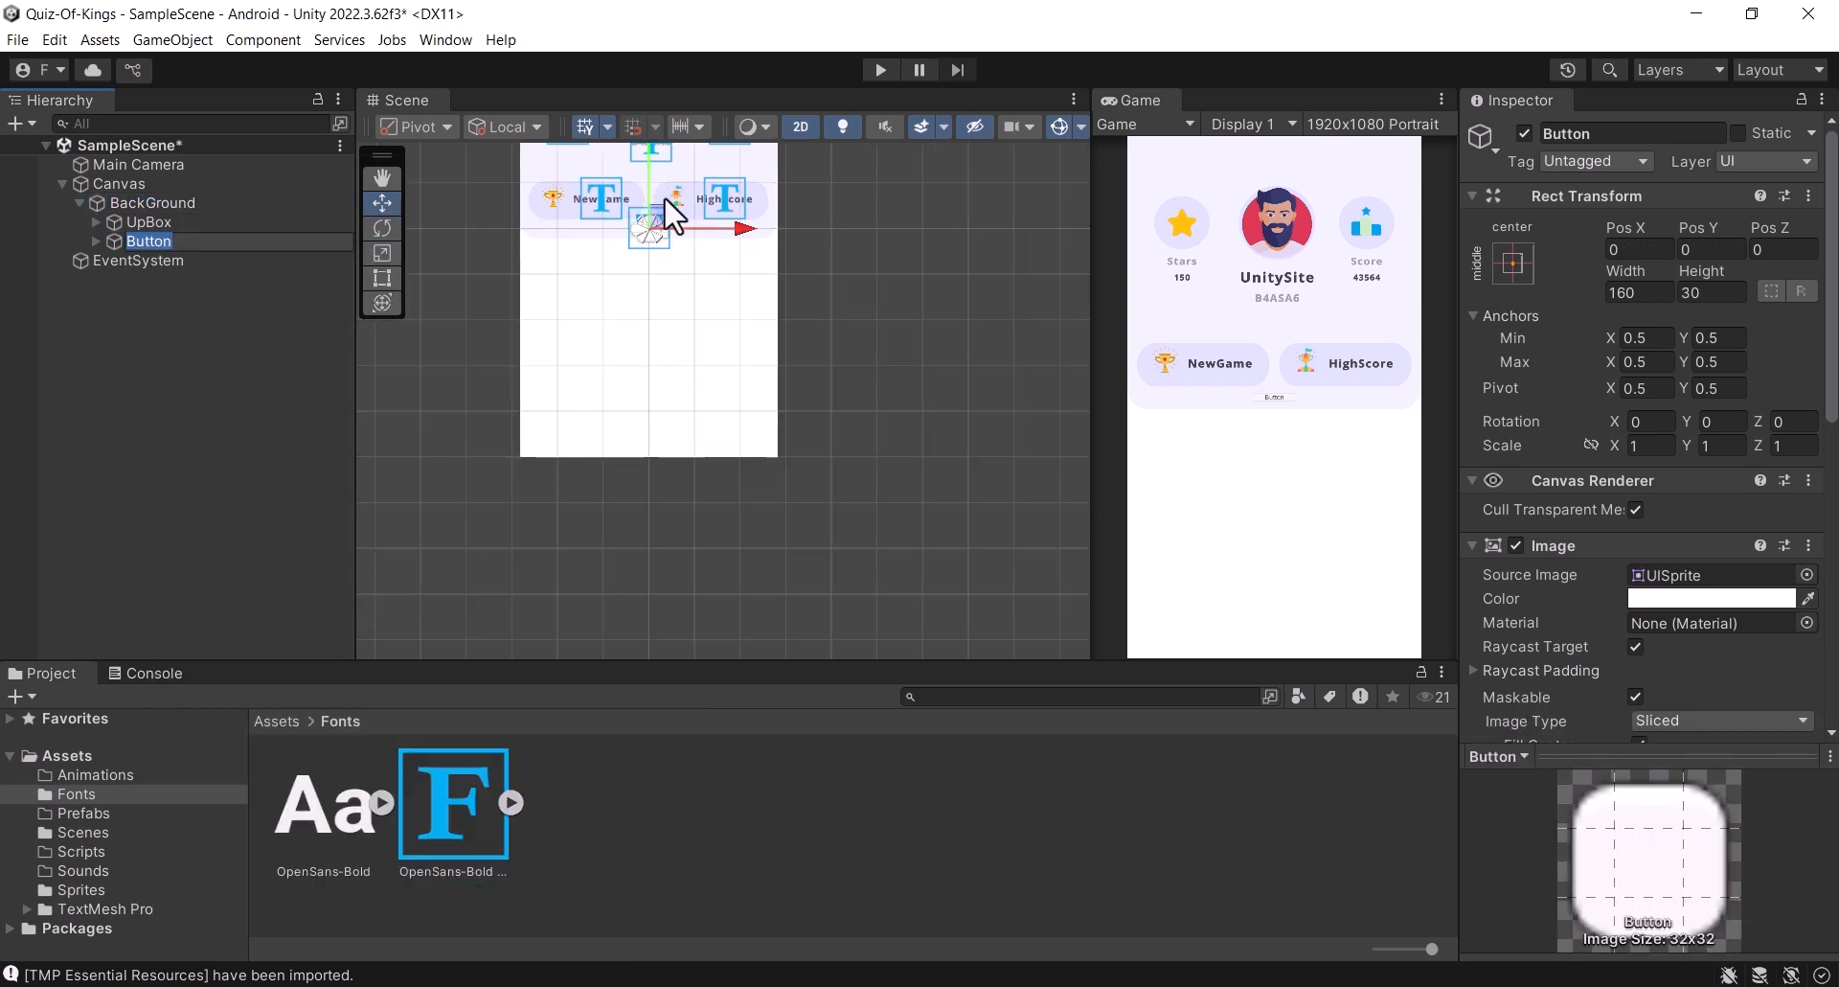
scroll(670, 239, up, 2)
drag(657, 230, 671, 442)
Step: Delete the Text (TMP) child of the new Button under BackGround
click(382, 253)
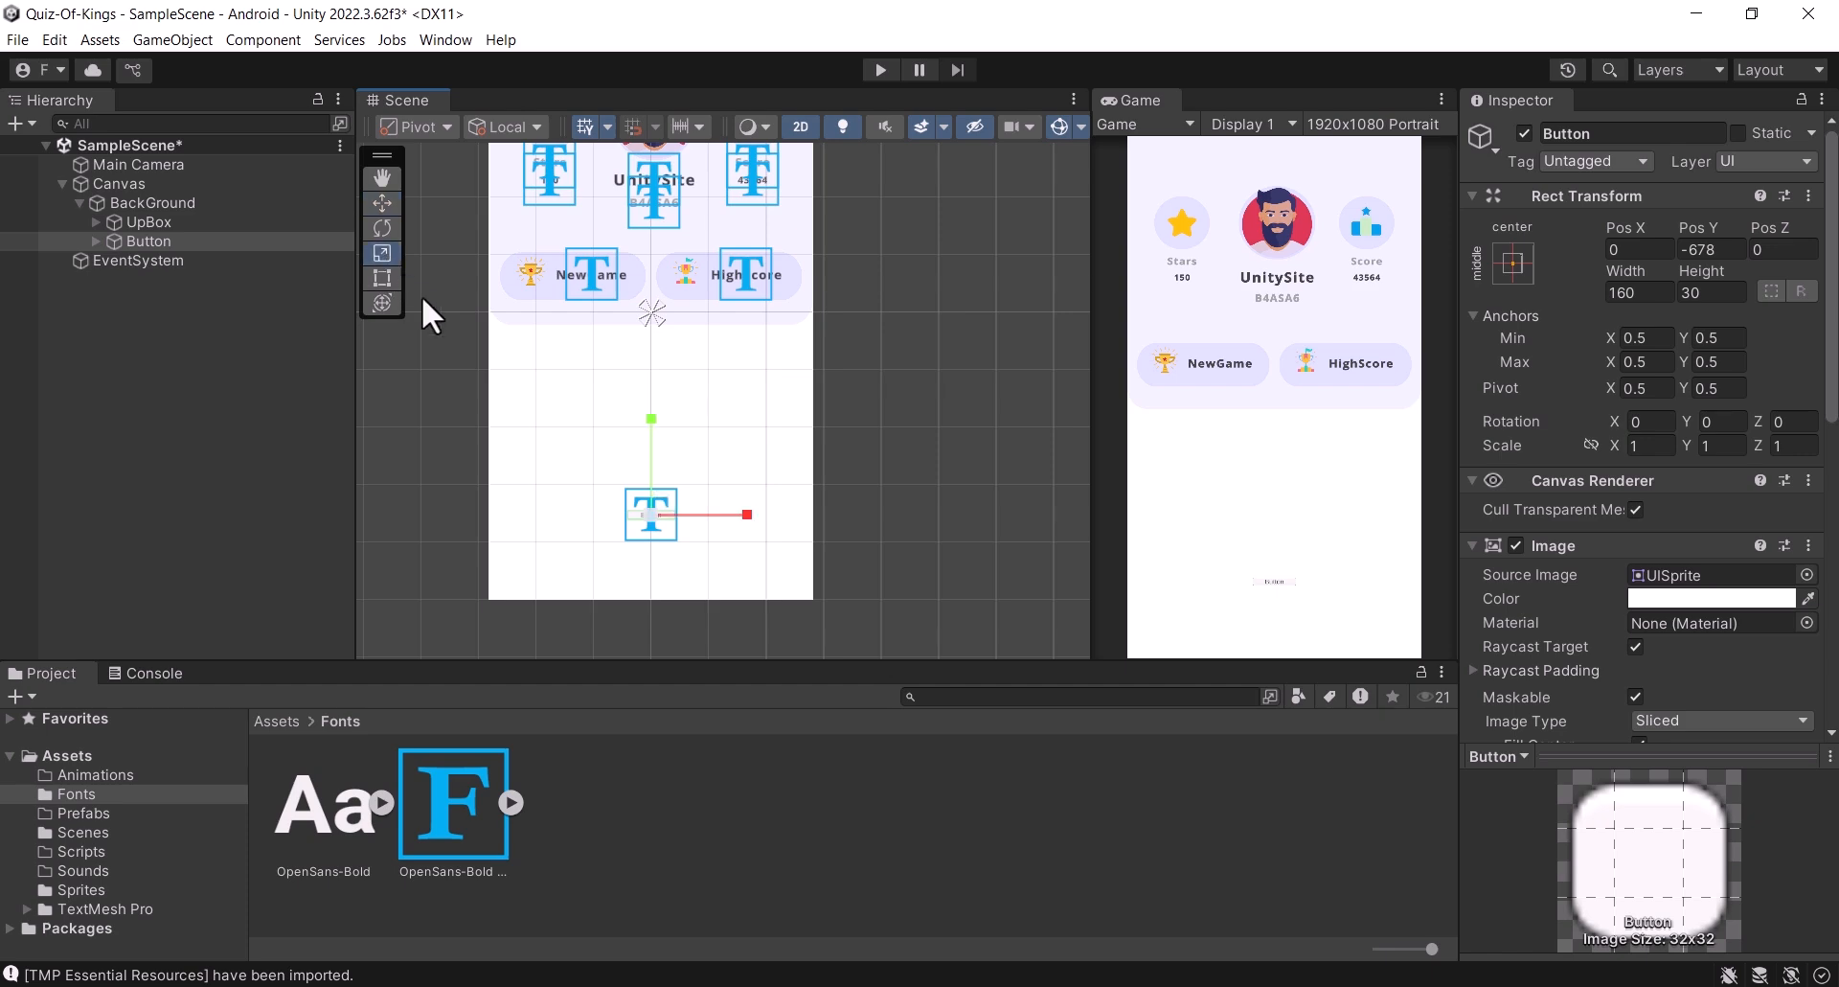
click(96, 242)
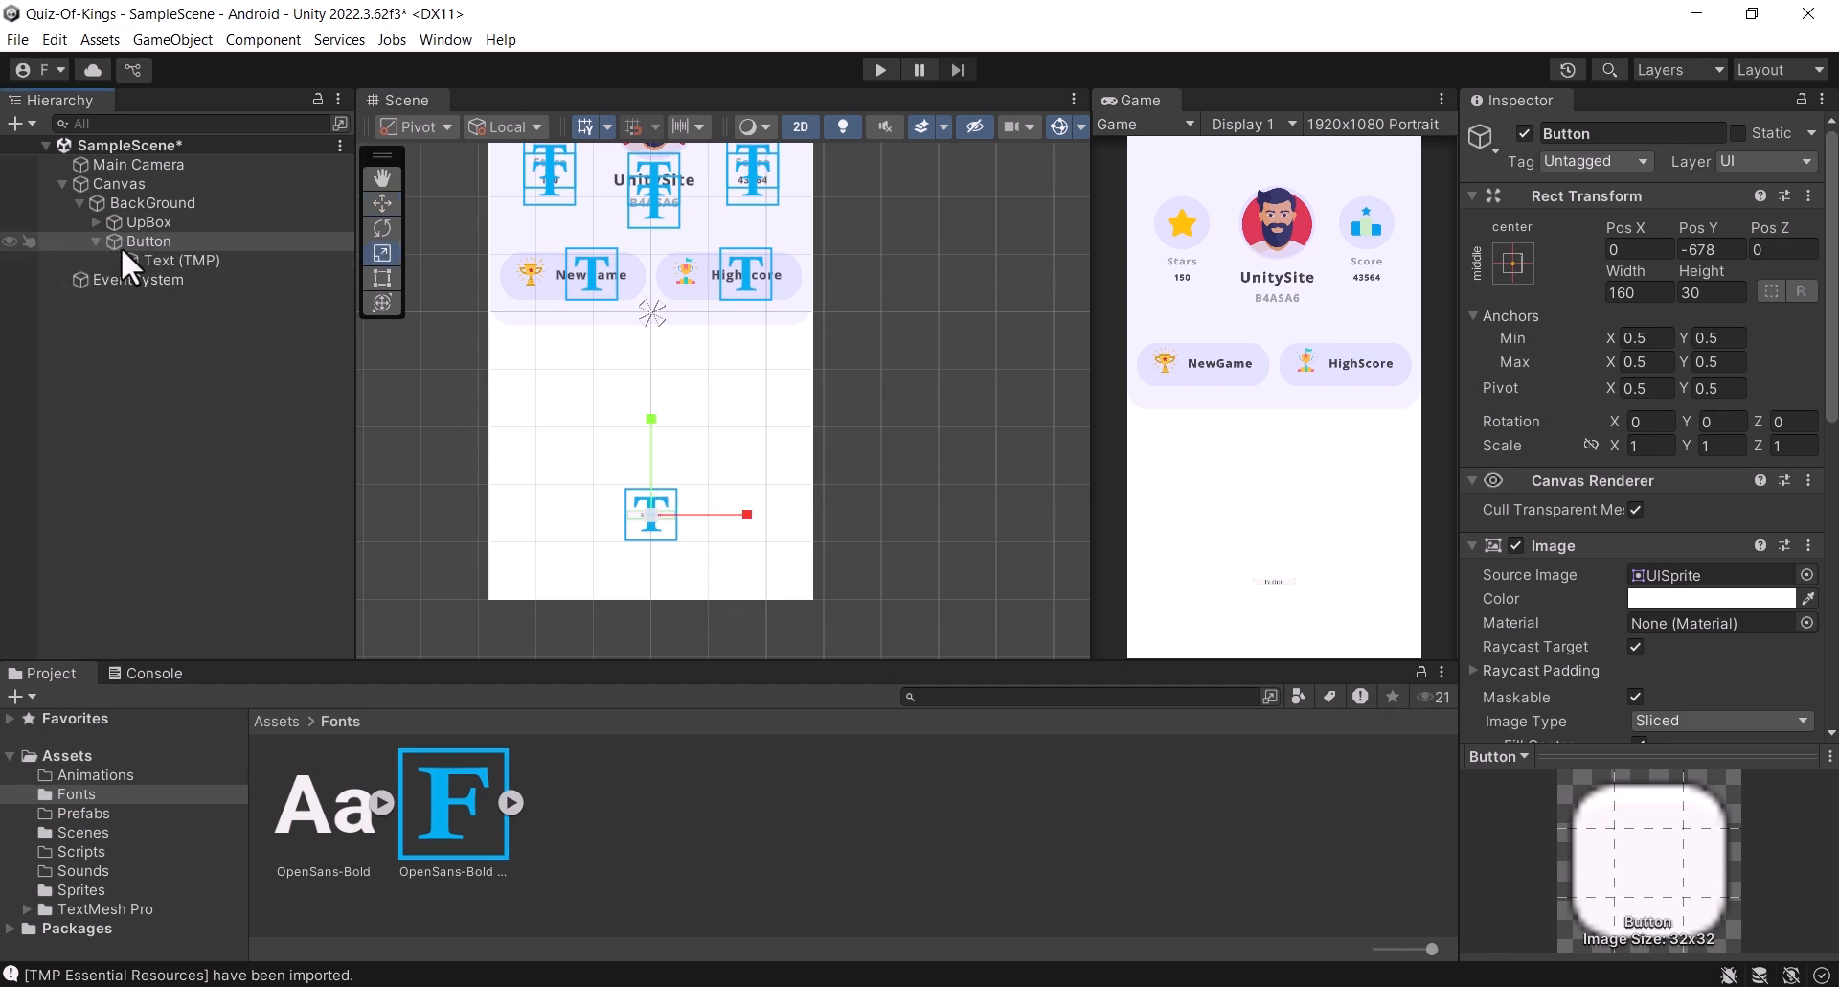
click(135, 253)
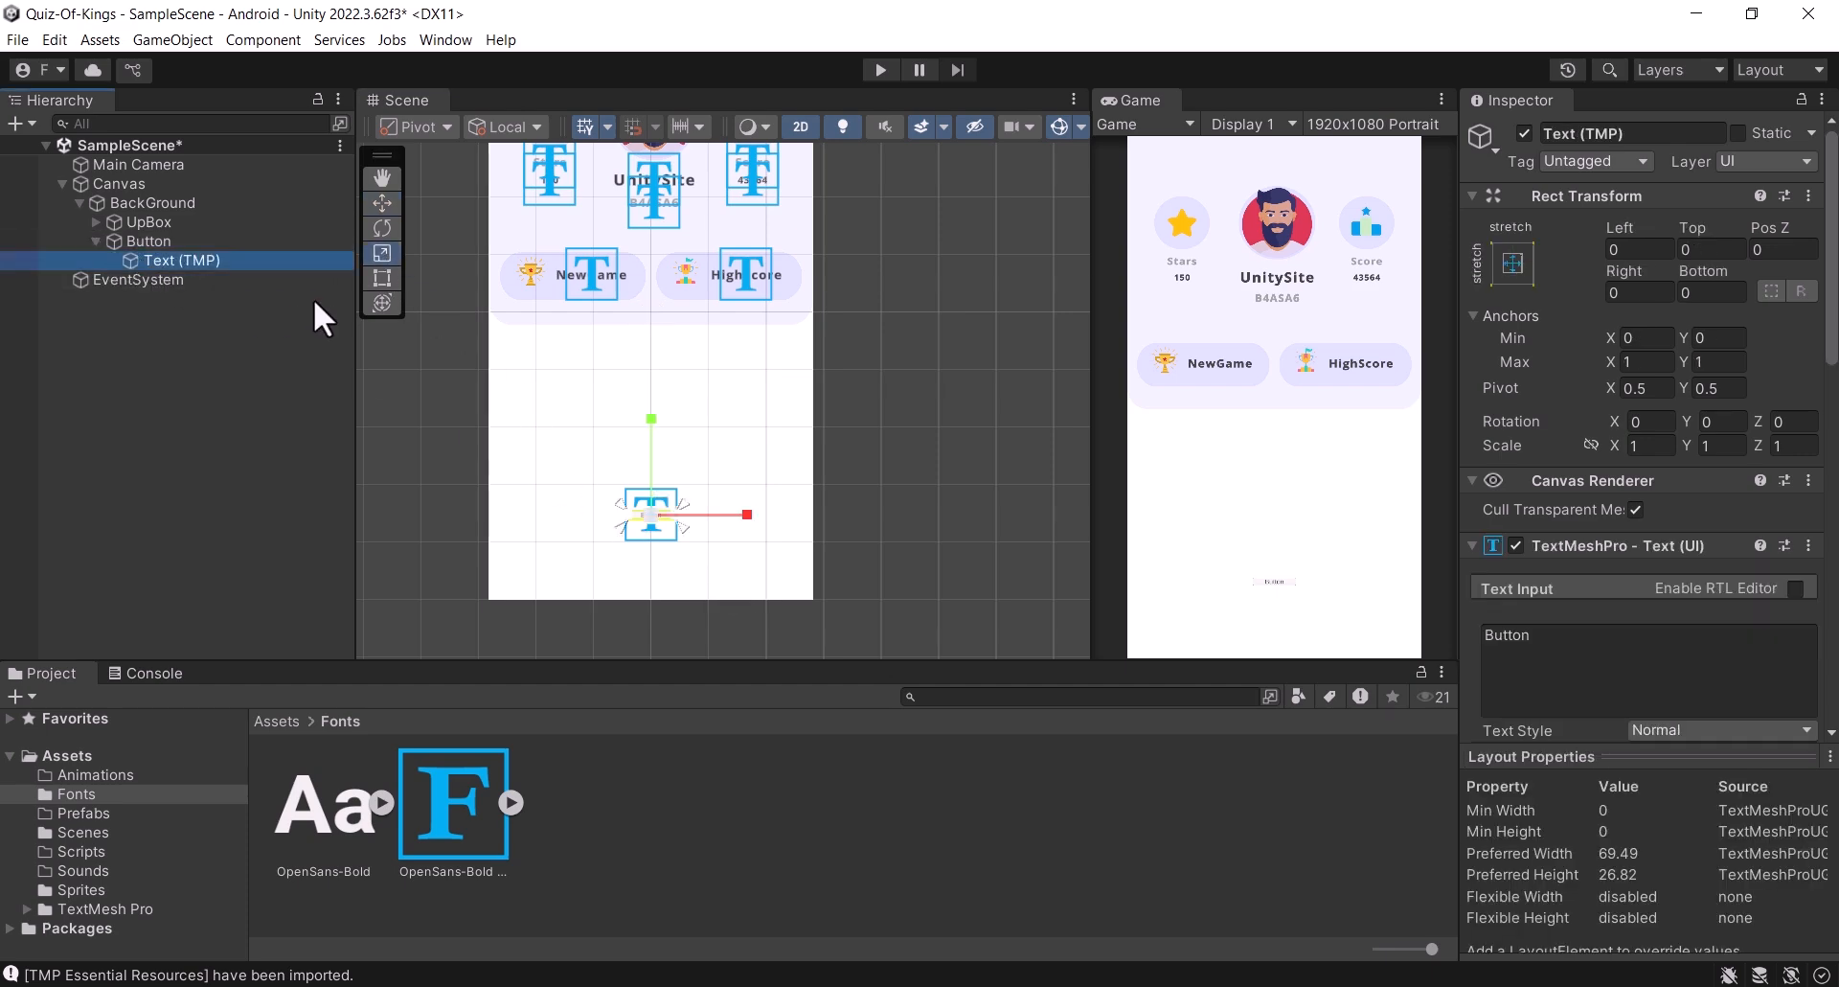
key(Delete)
Step: Scale the Button uniformly to about 5.384 and raise it to about Pos Y -617
click(213, 244)
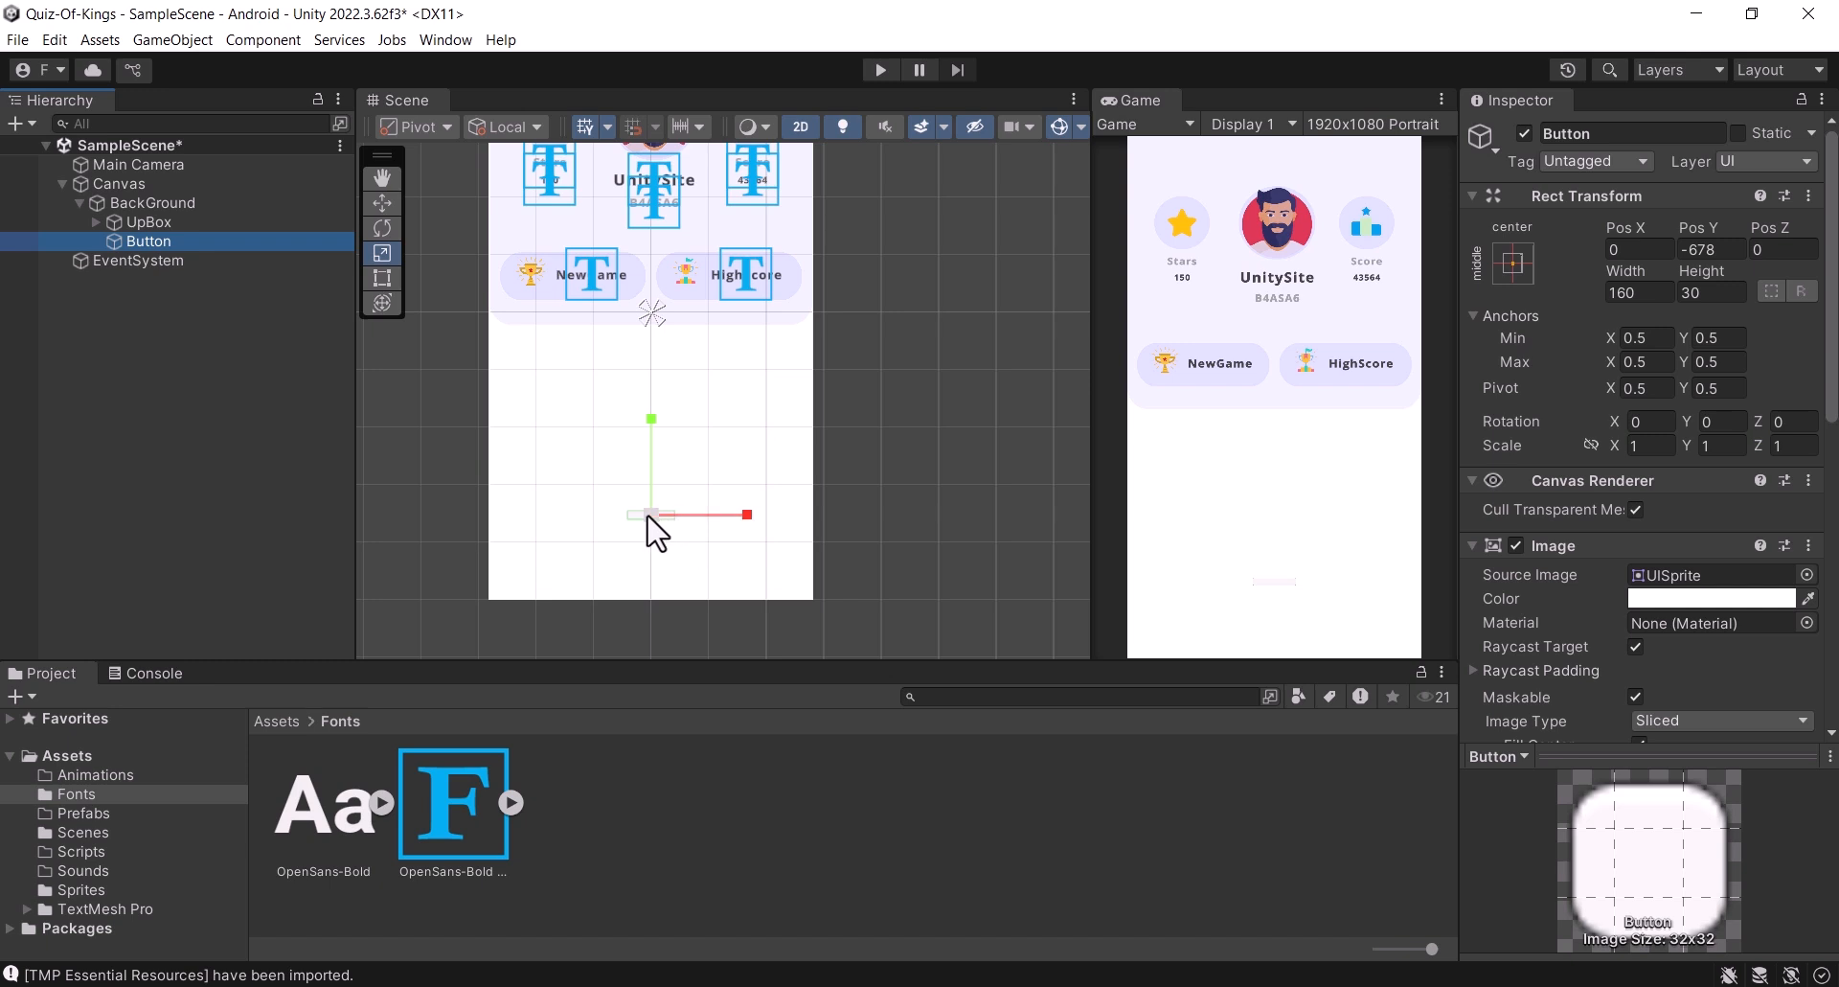
drag(647, 516, 1112, 385)
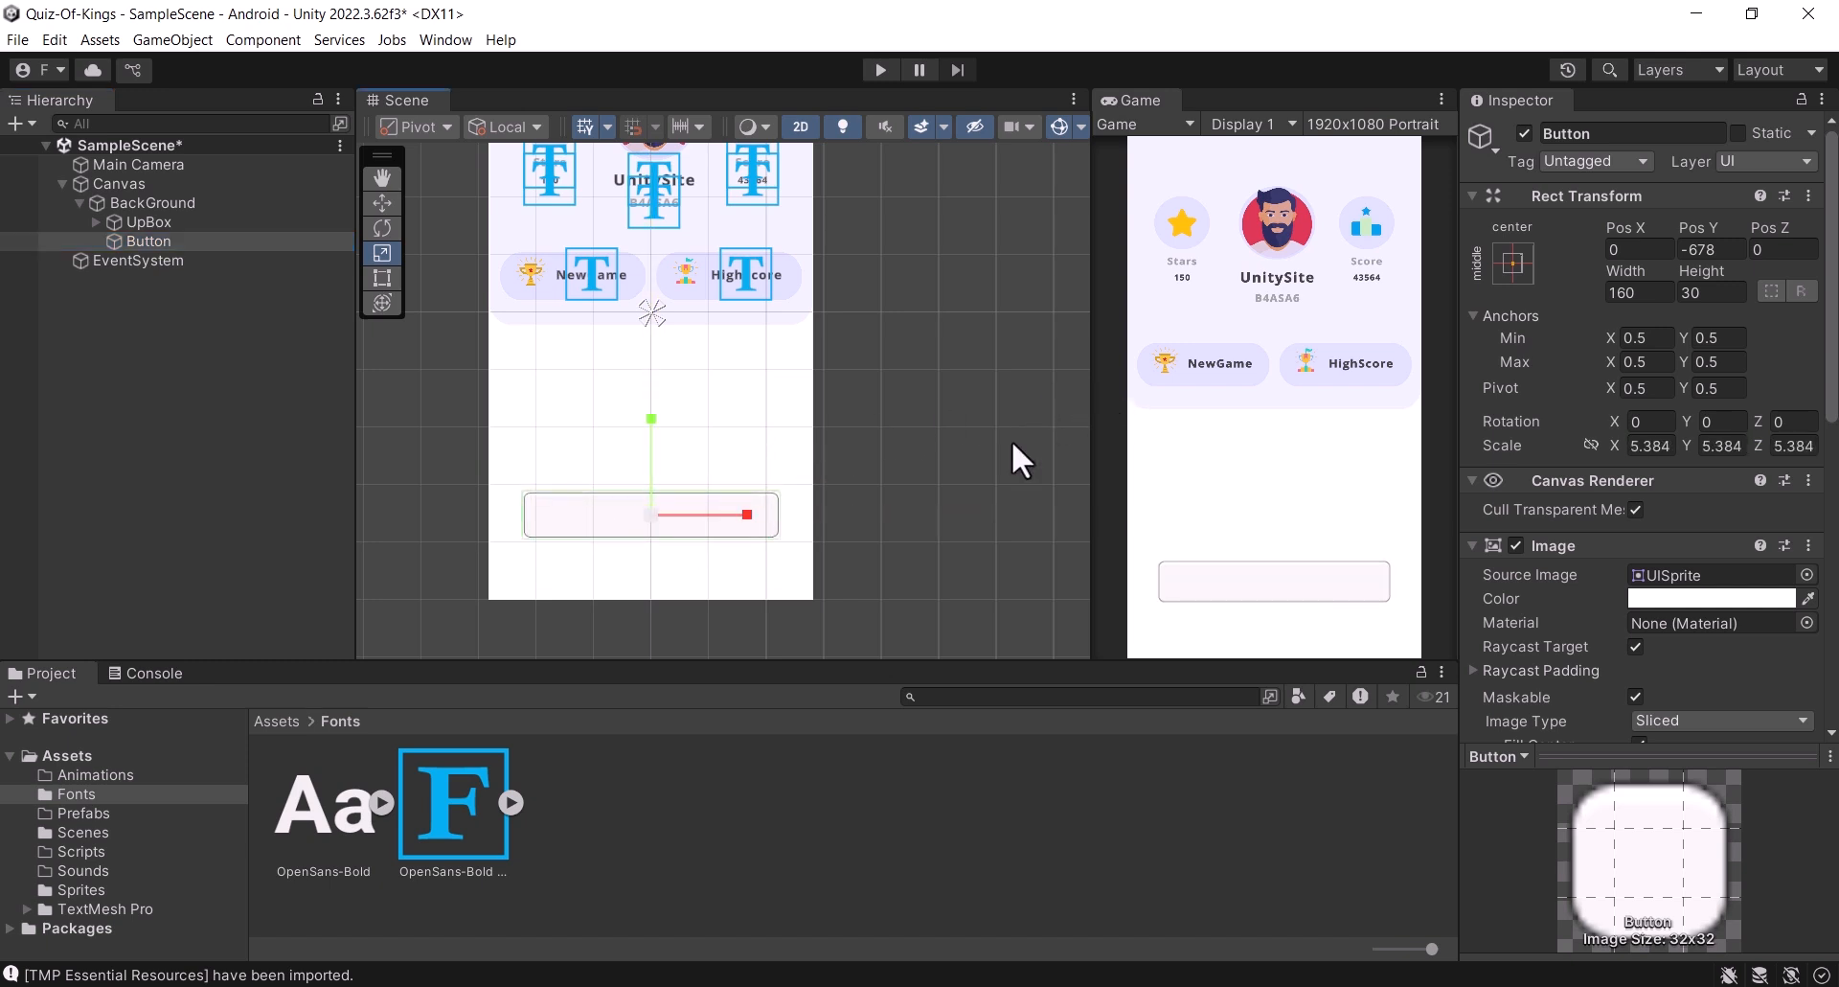
click(382, 203)
drag(661, 438, 664, 420)
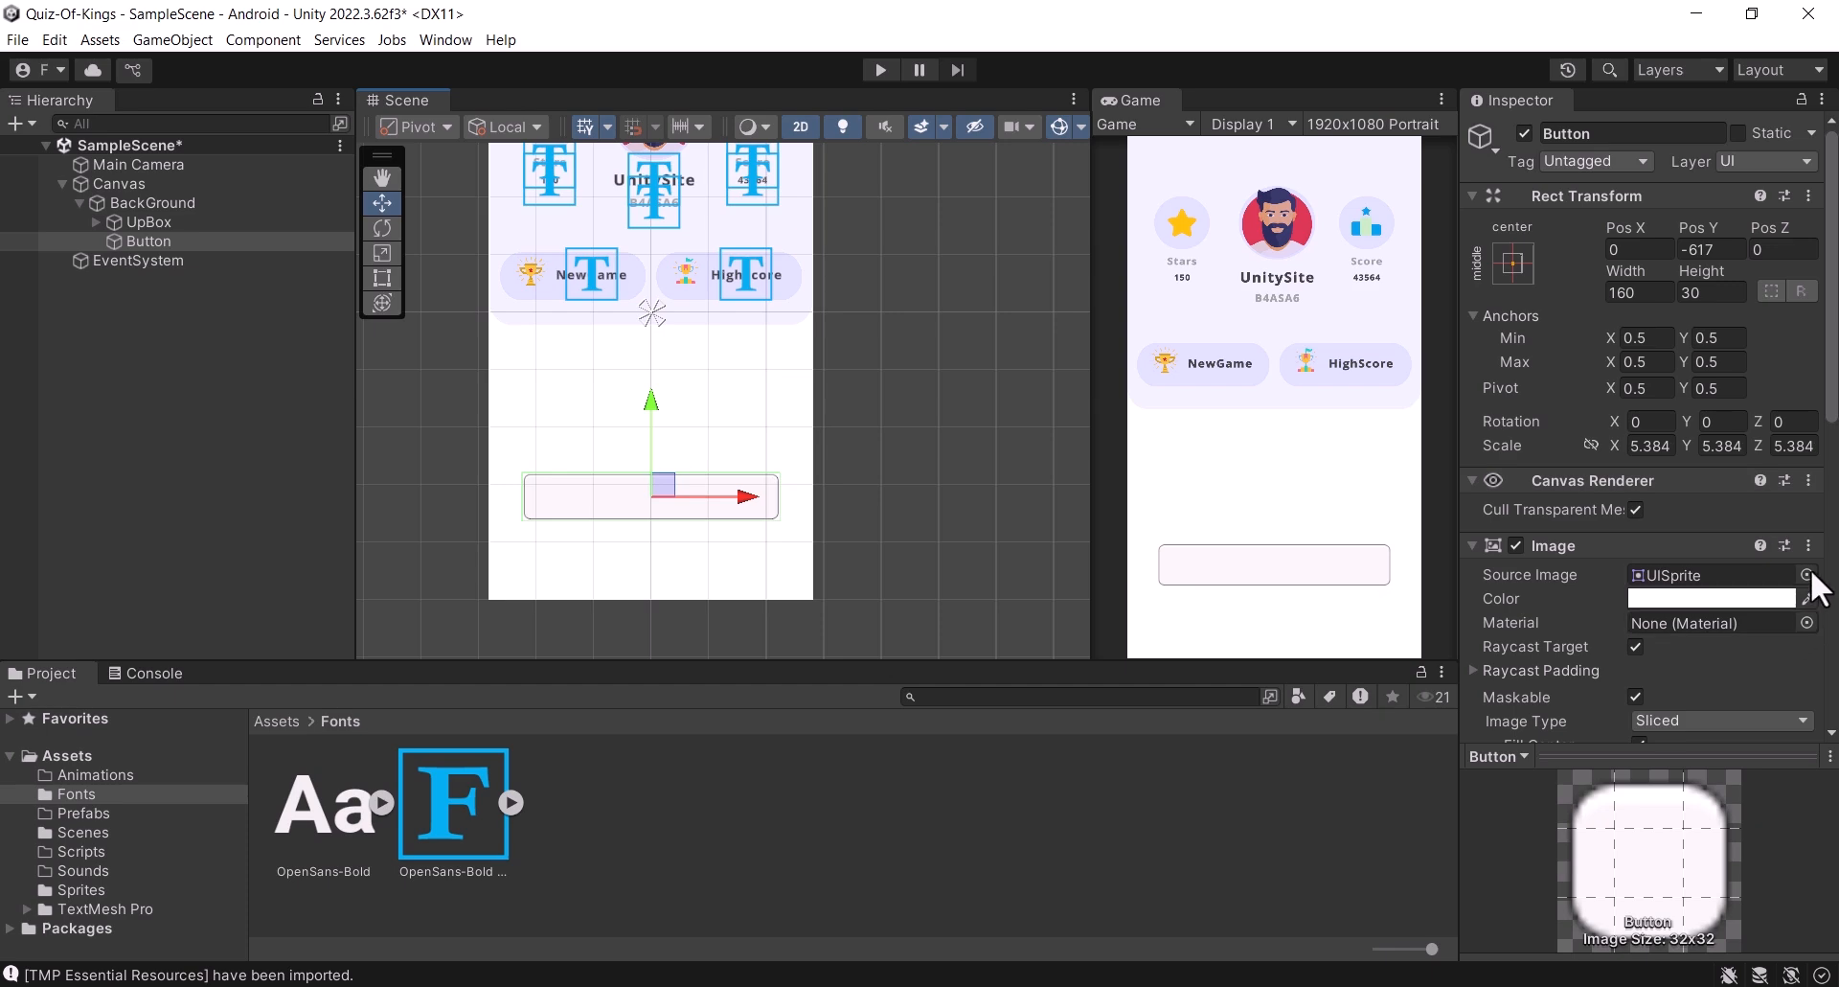
Step: Compare the blue button sprites for the Button and assign ButtonStart as its source image
click(1806, 575)
click(1180, 664)
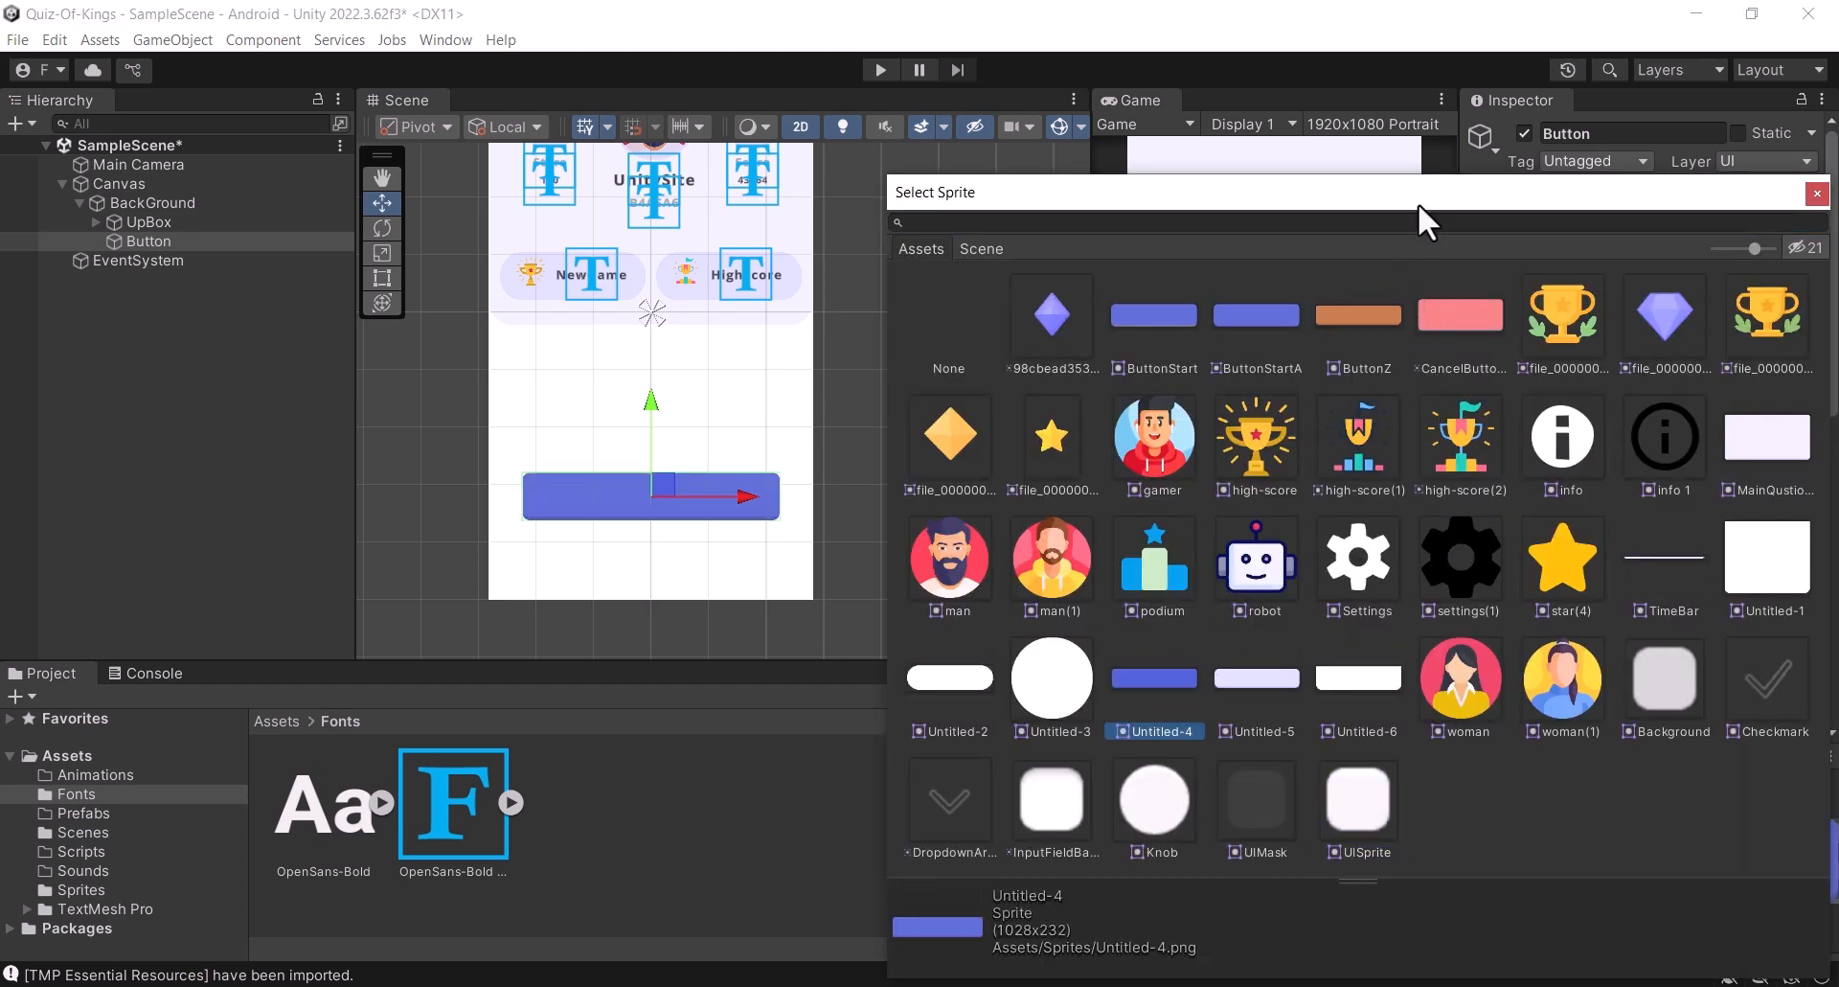
drag(1417, 203, 479, 174)
click(323, 284)
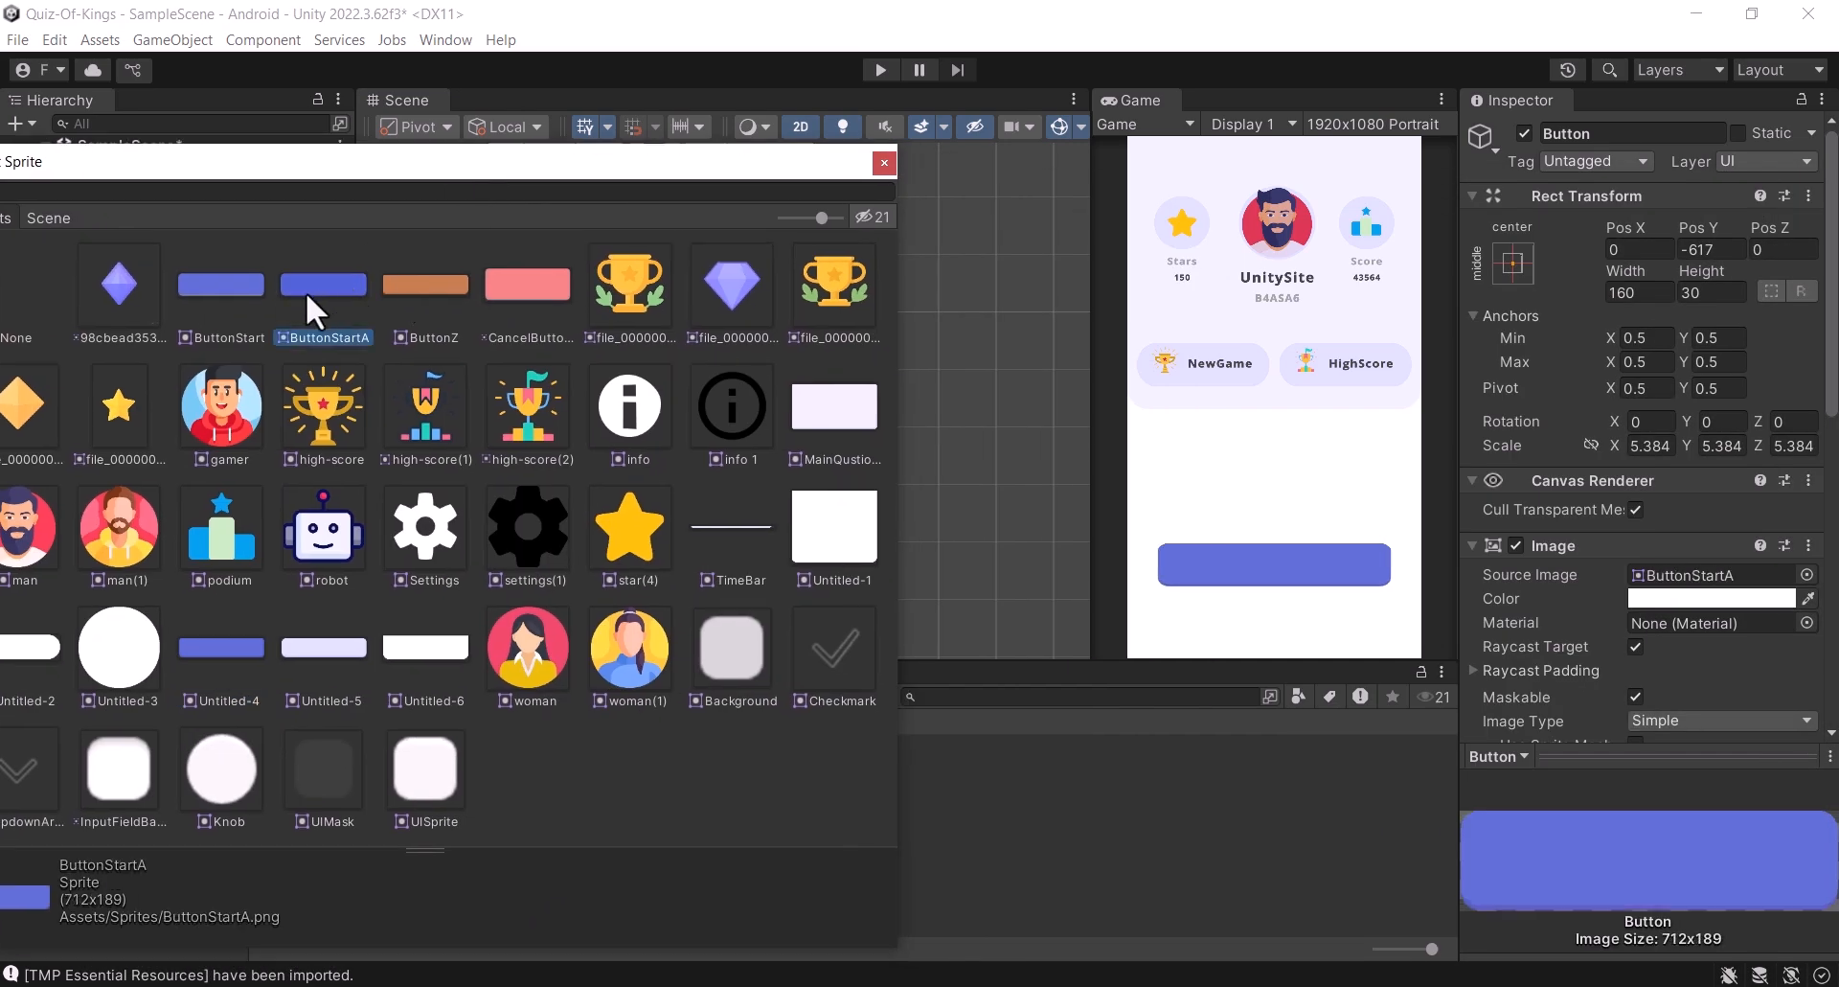
click(255, 301)
click(883, 162)
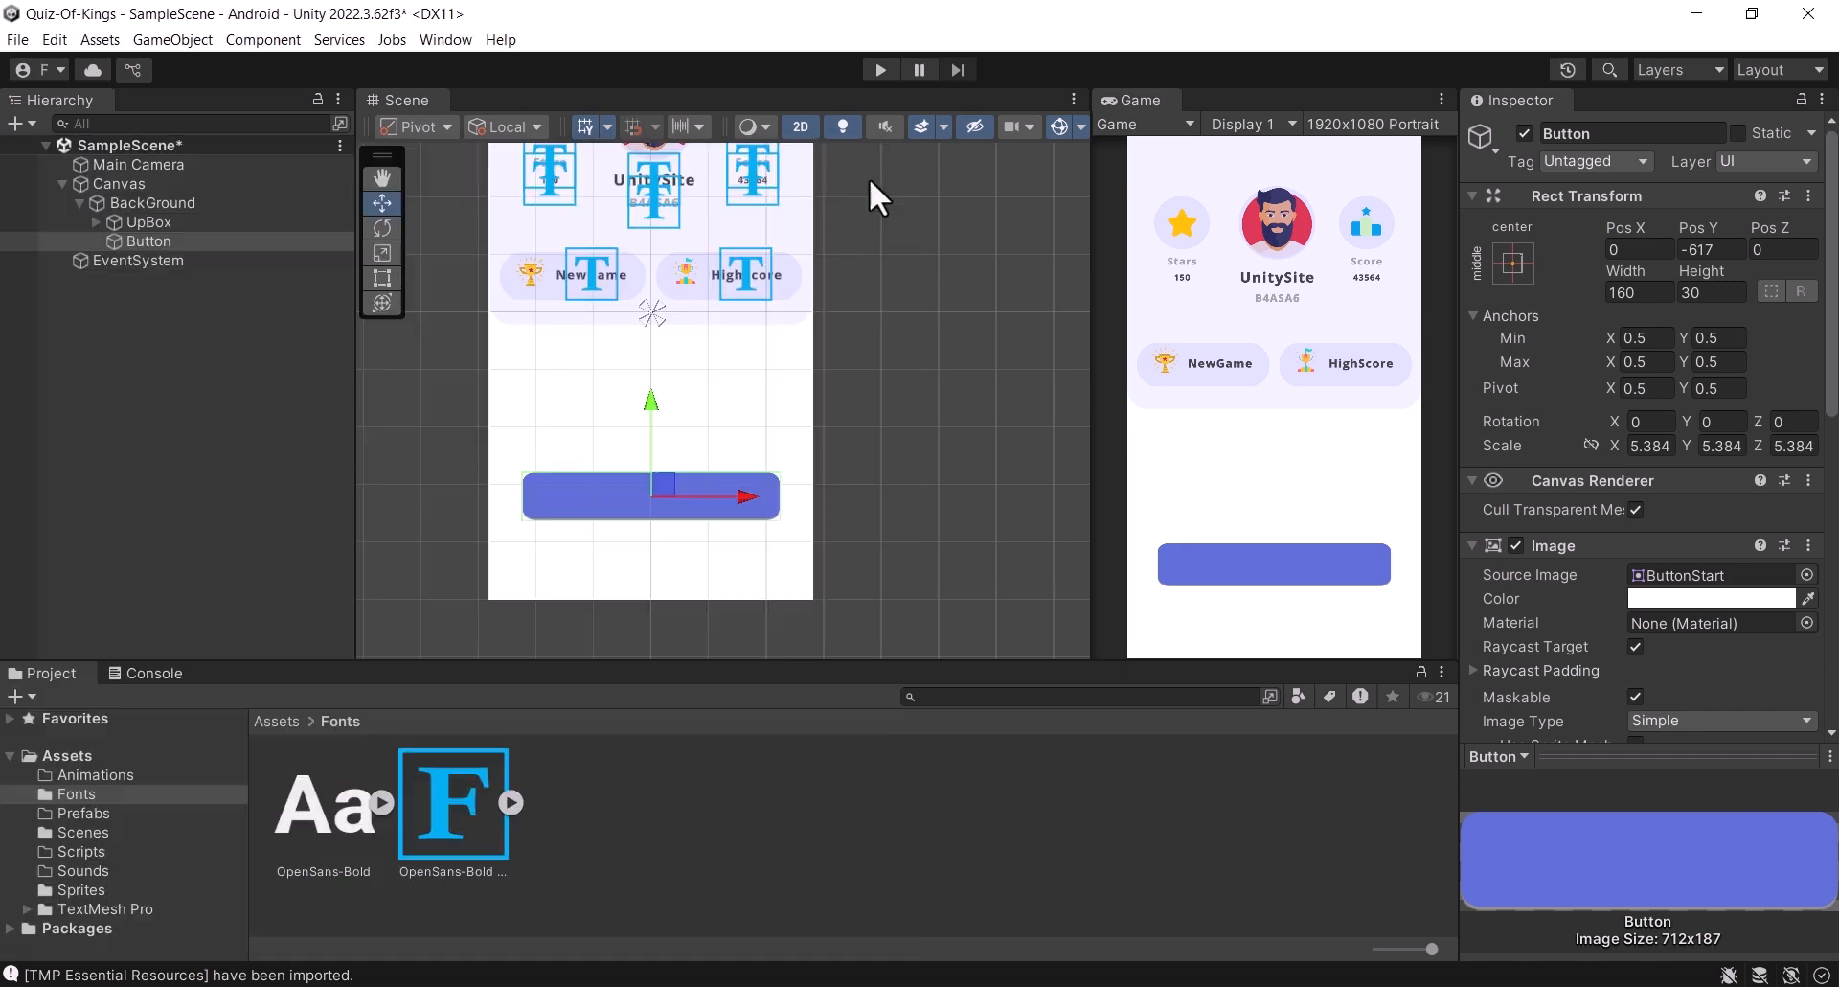
Step: Stretch the Button vertically to a Y scale of about 7.11, save the scene, and rename it StartNewGame
key(r)
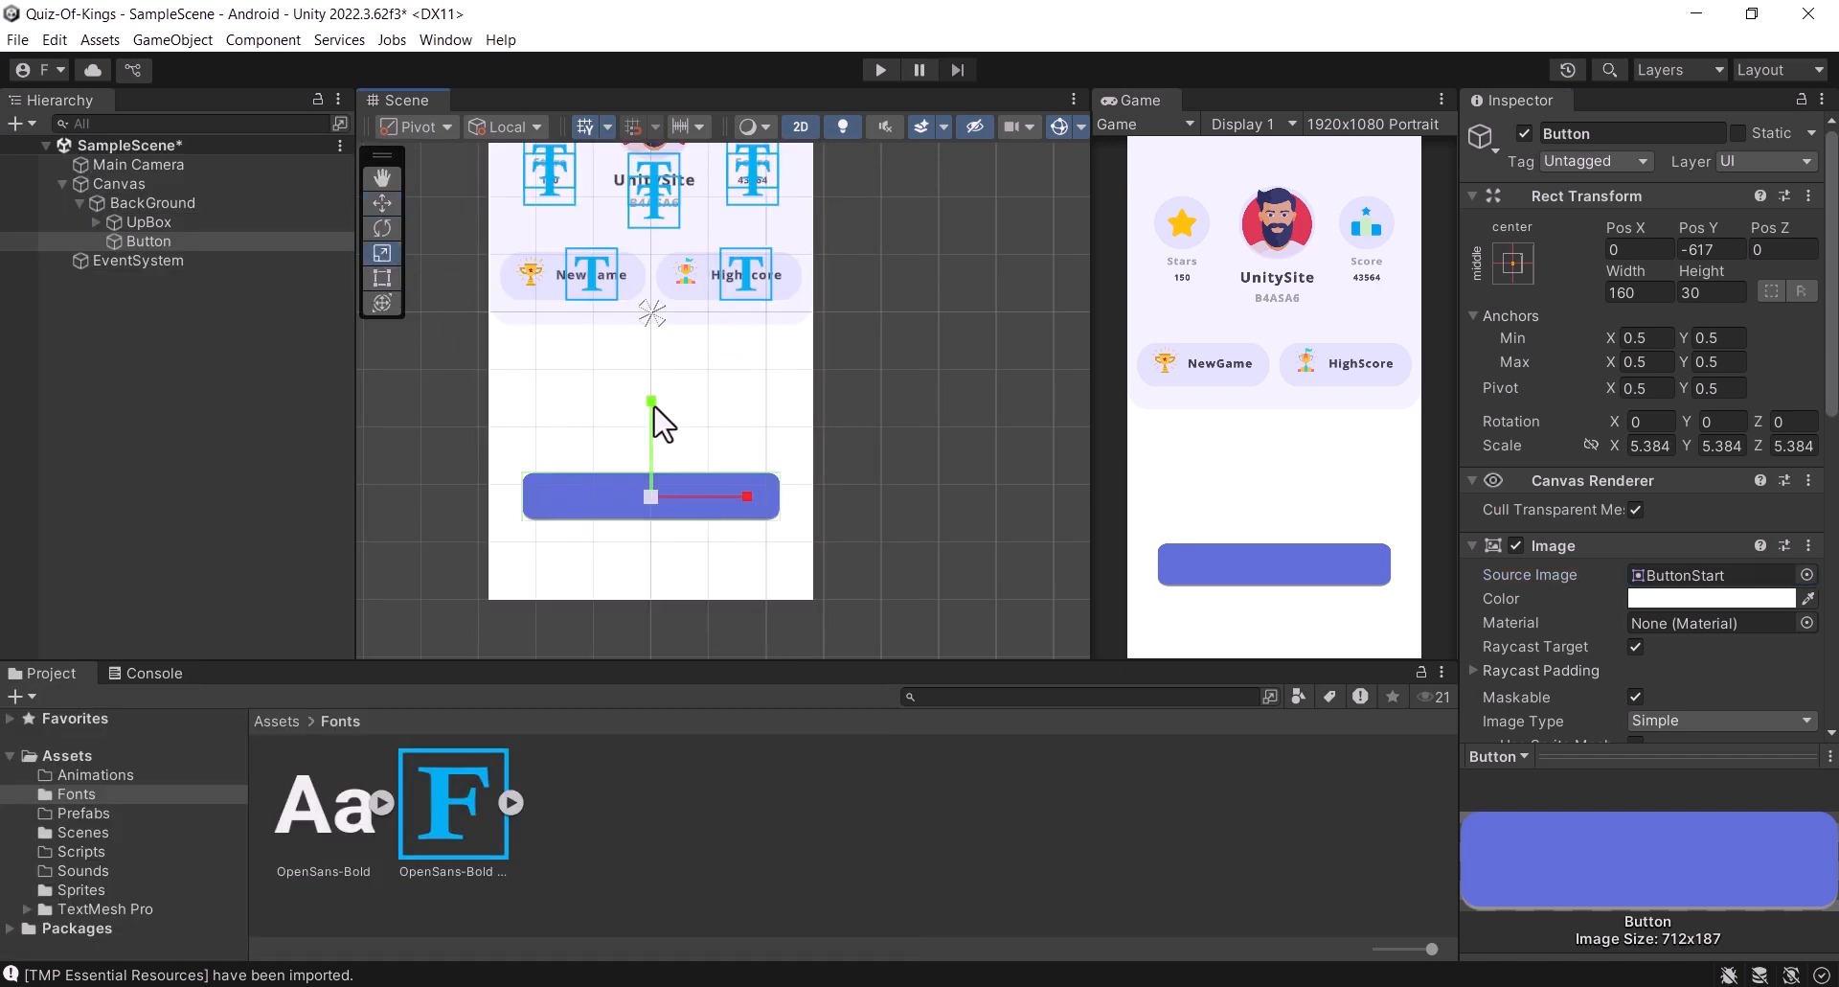
mouse_move(654, 402)
mouse_down()
mouse_move(651, 376)
mouse_move(654, 407)
mouse_up()
key(ctrl+s)
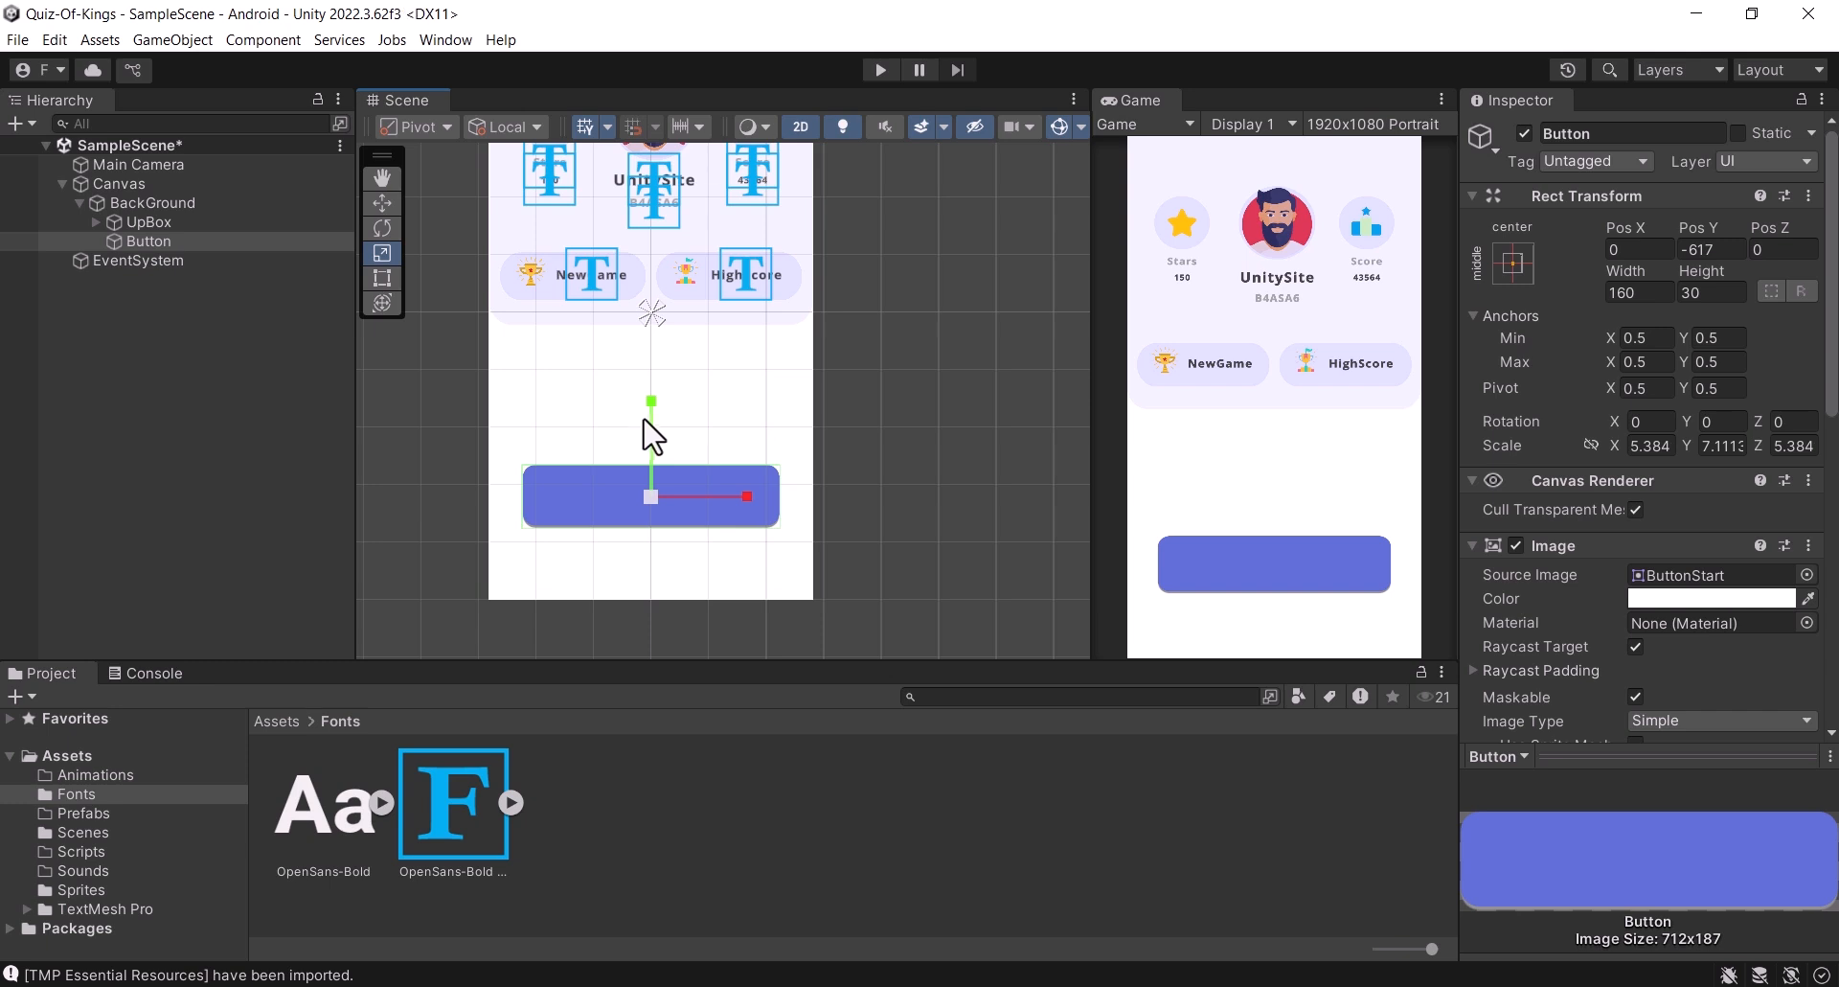
click(1597, 134)
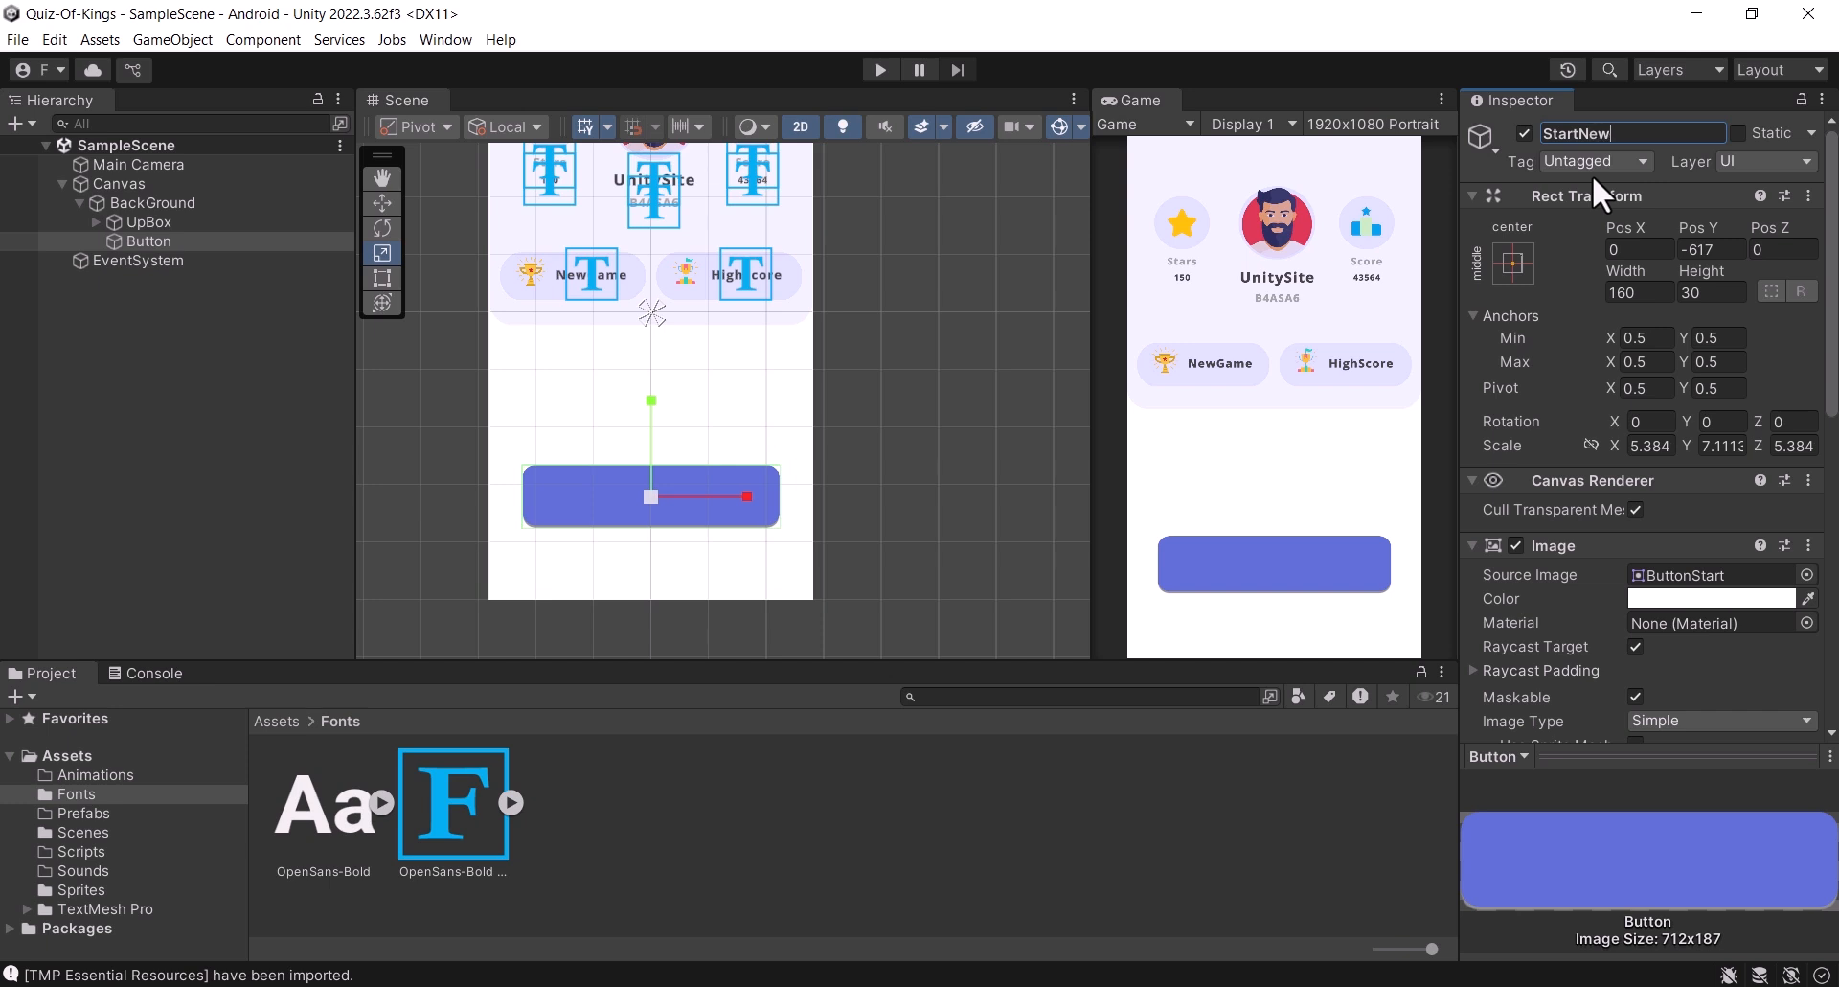
text(StartNewGame)
key(Return)
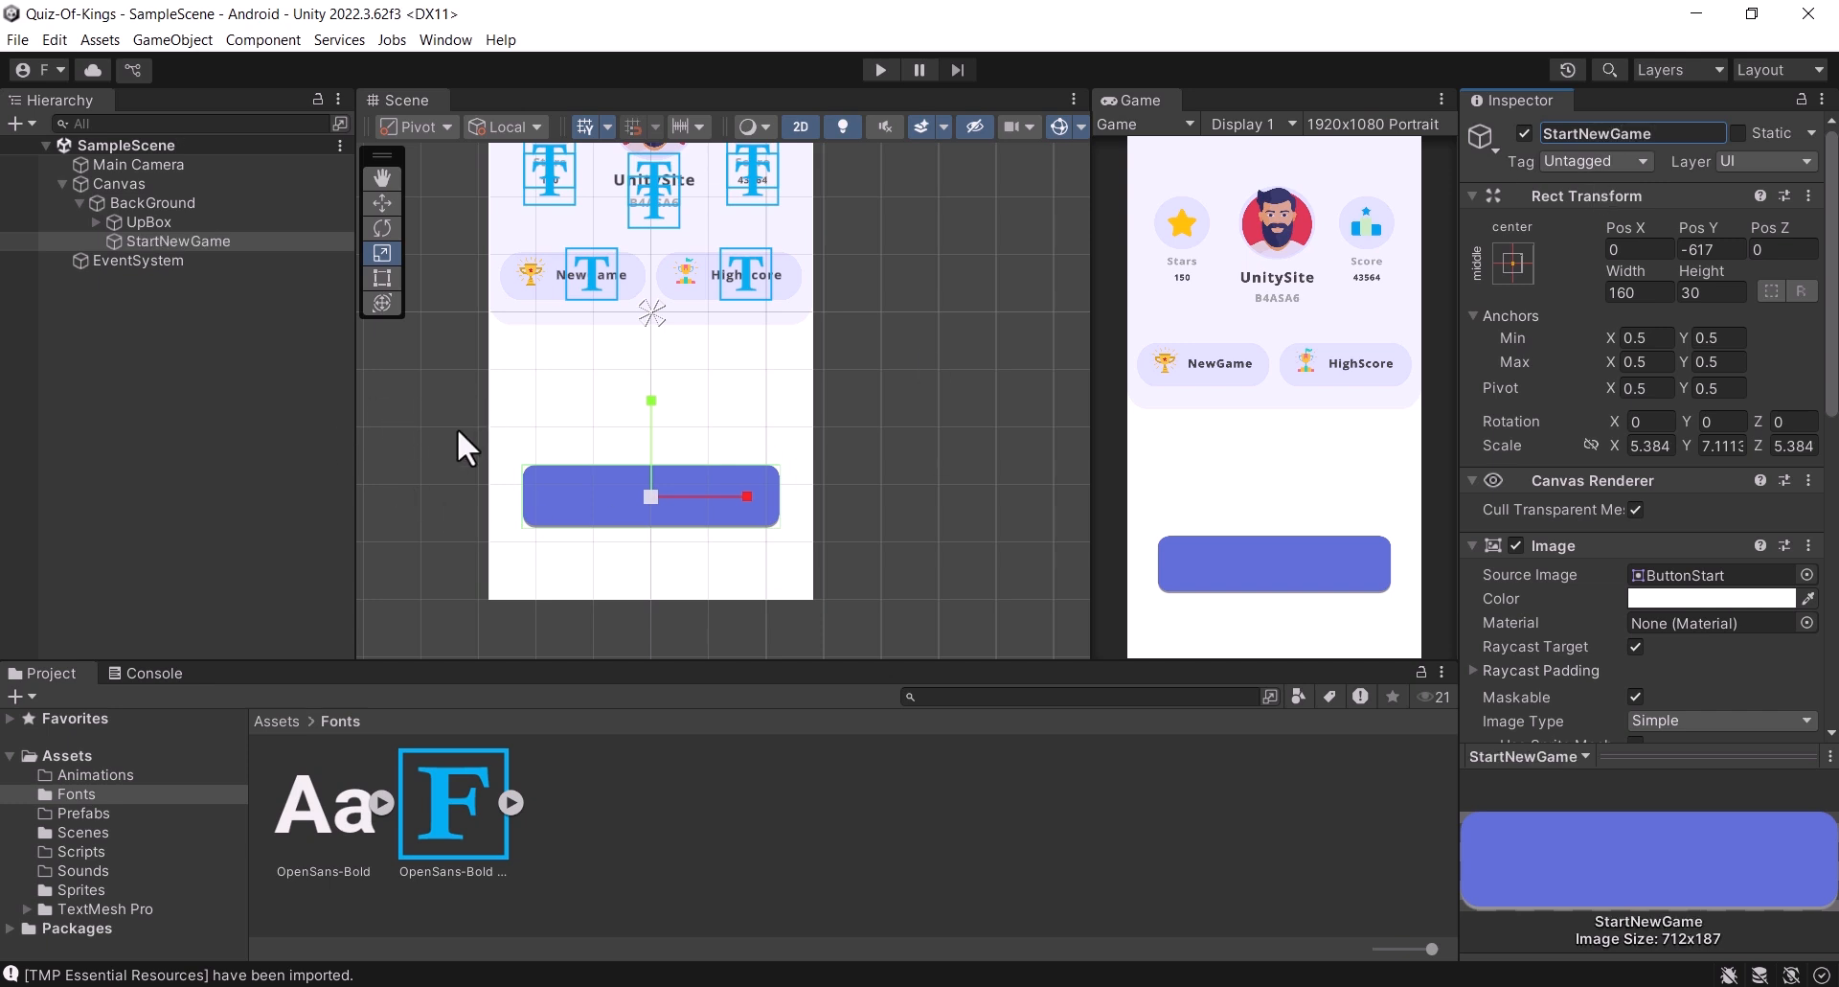
Step: Duplicate NewGameButton's NewGameText, parent the copy to StartNewGame, and move it to about the middle of that button
right_click(169, 239)
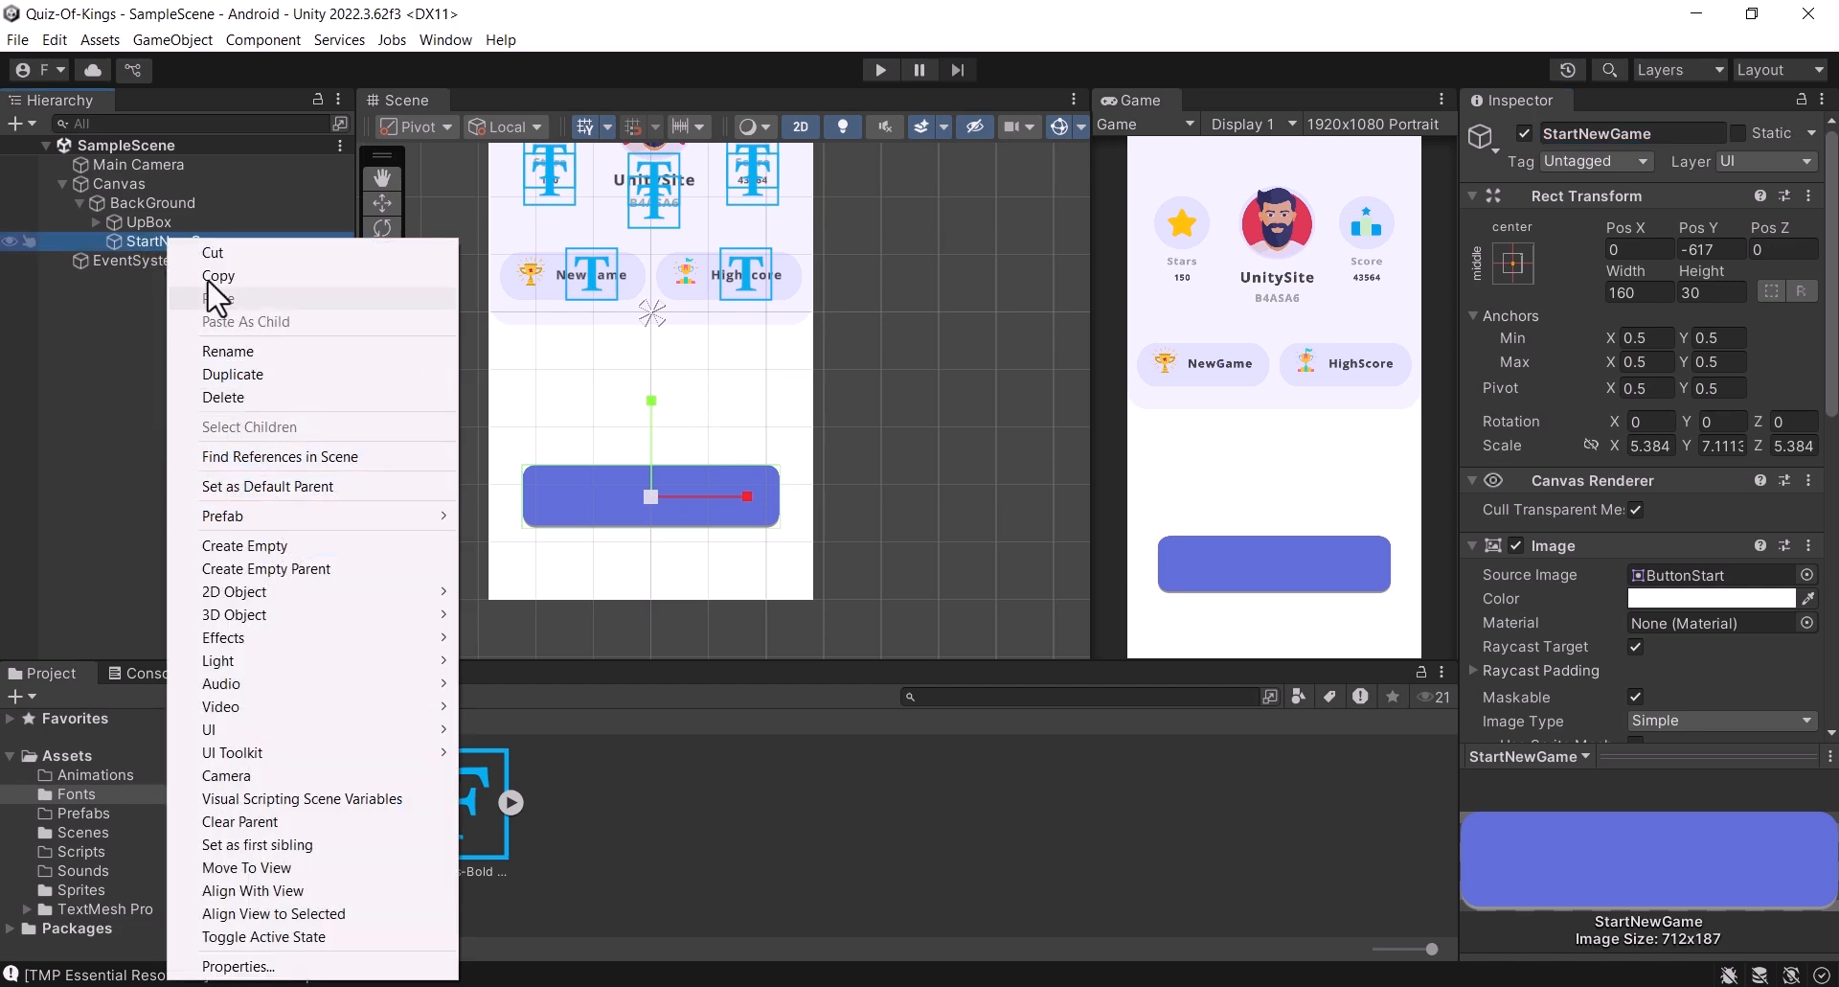
click(93, 220)
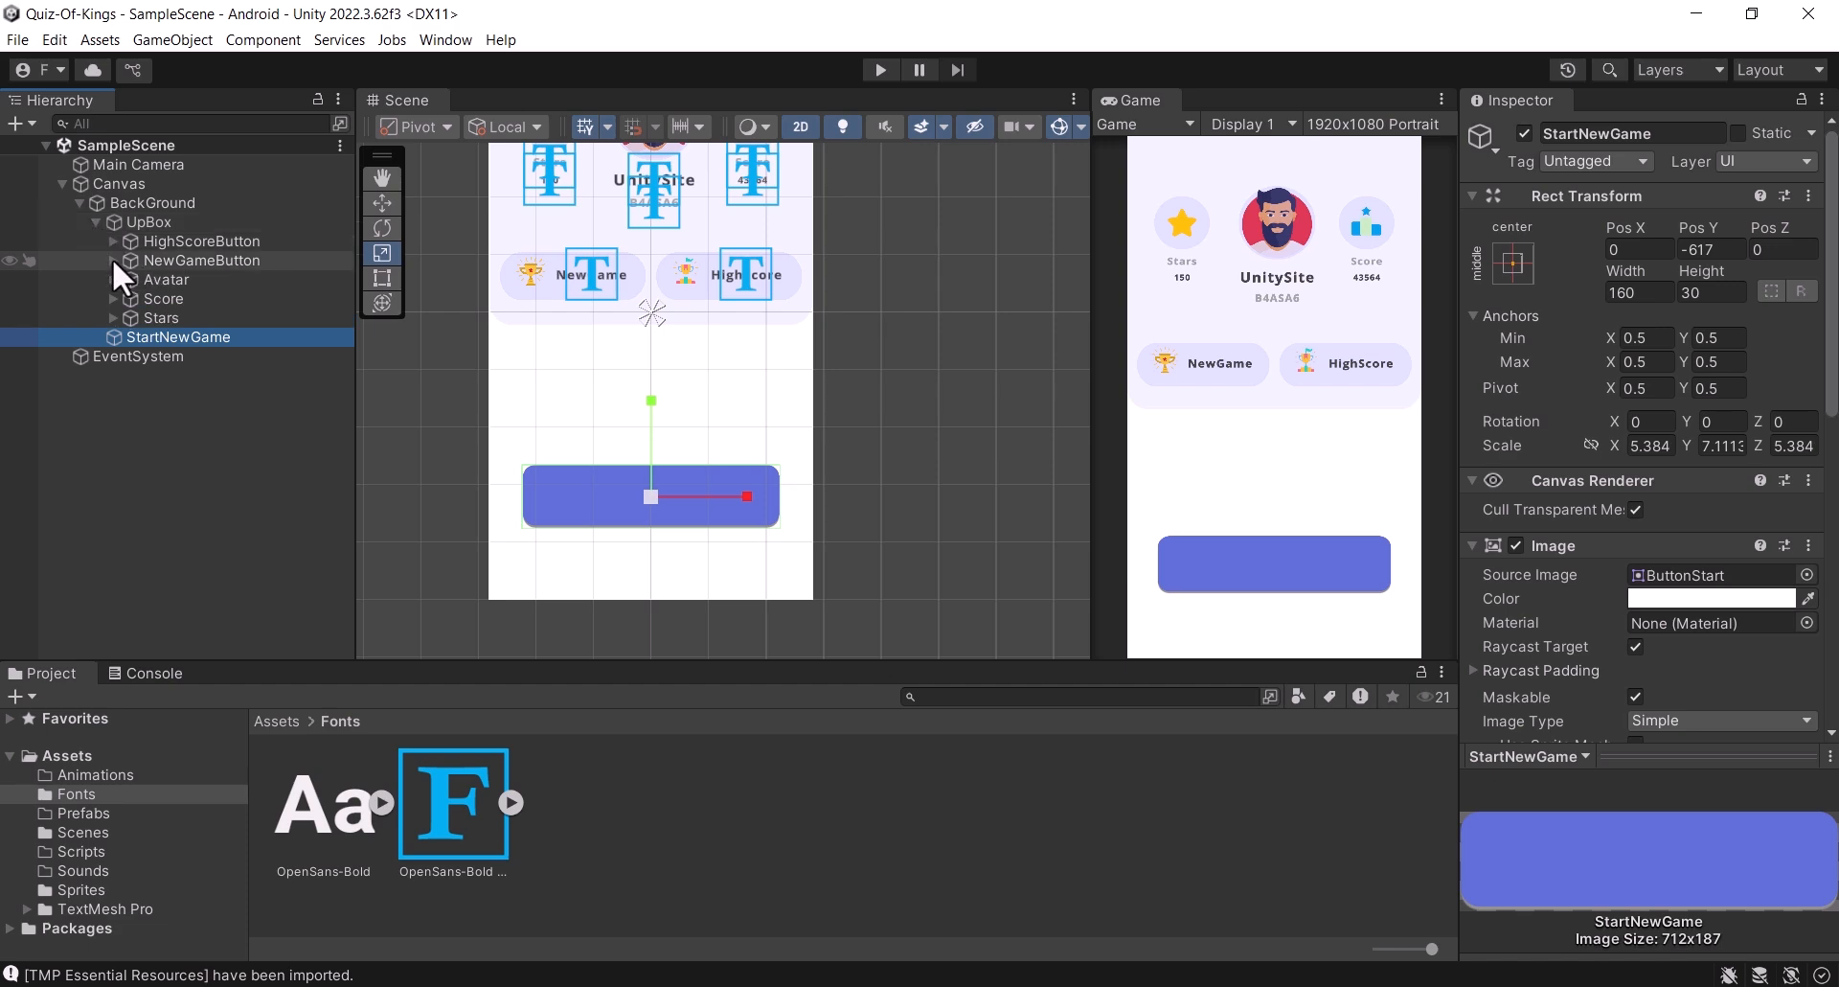
click(113, 260)
click(180, 281)
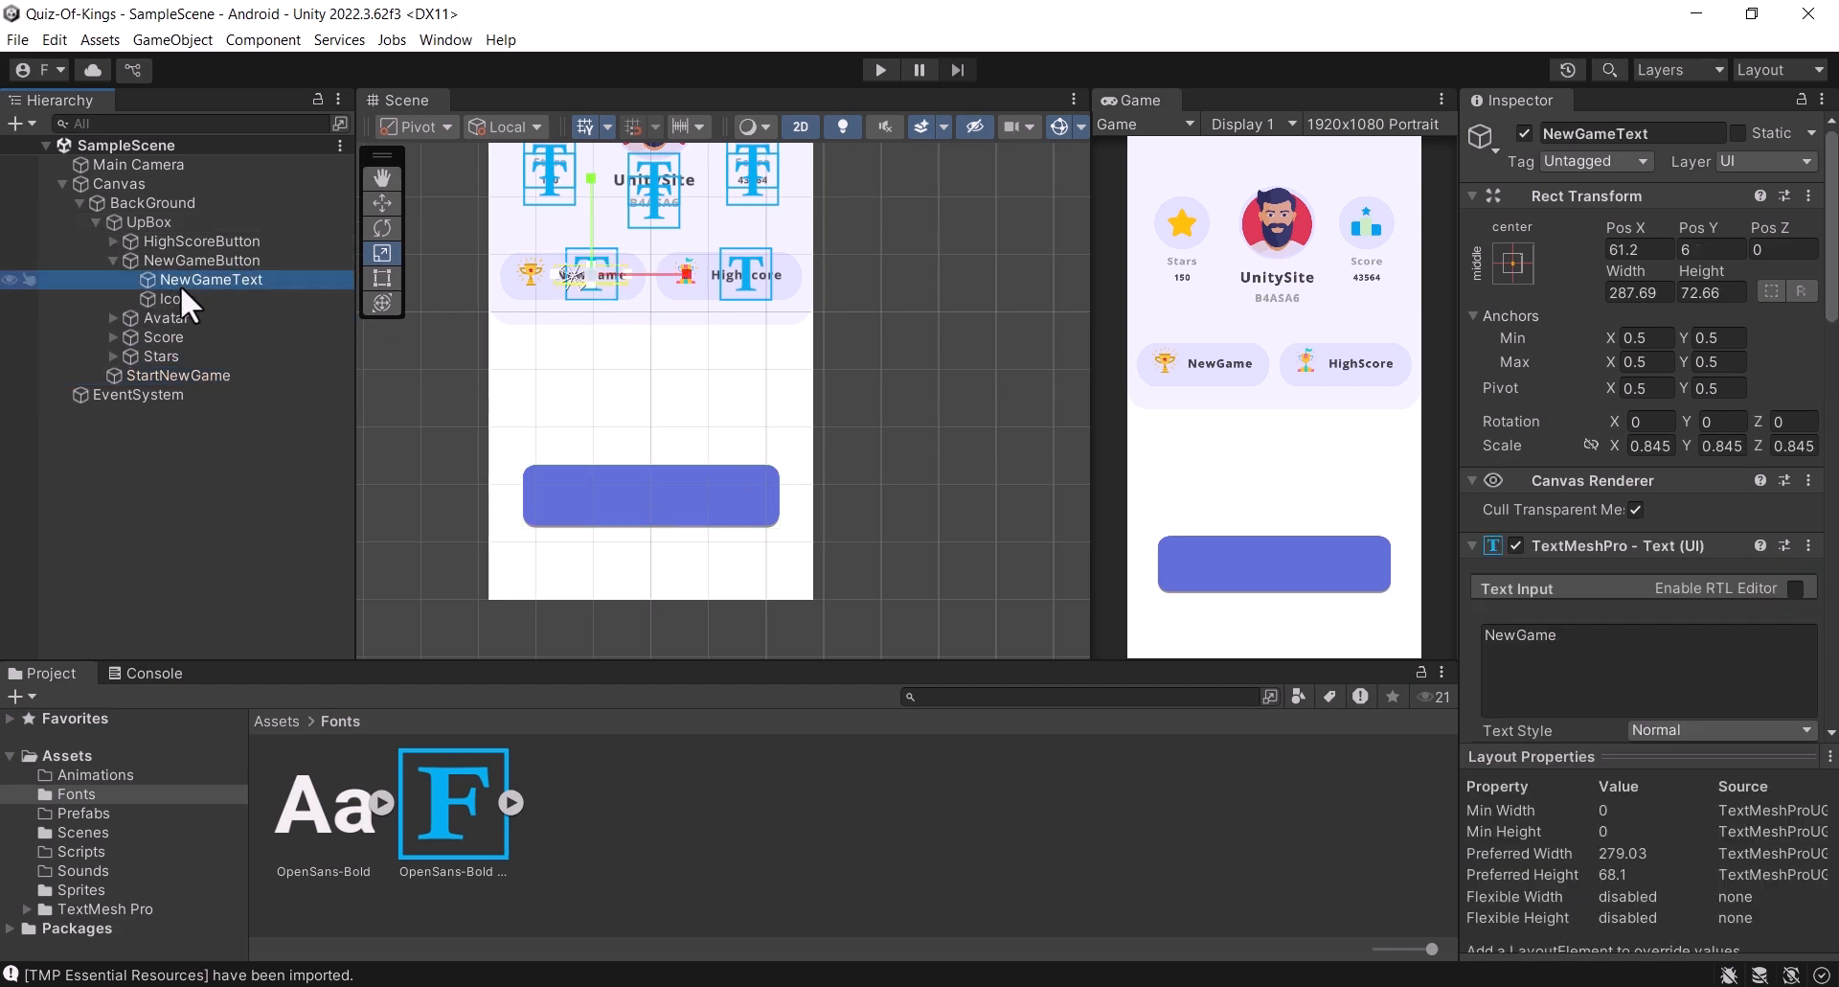
key(Delete)
key(ctrl+z)
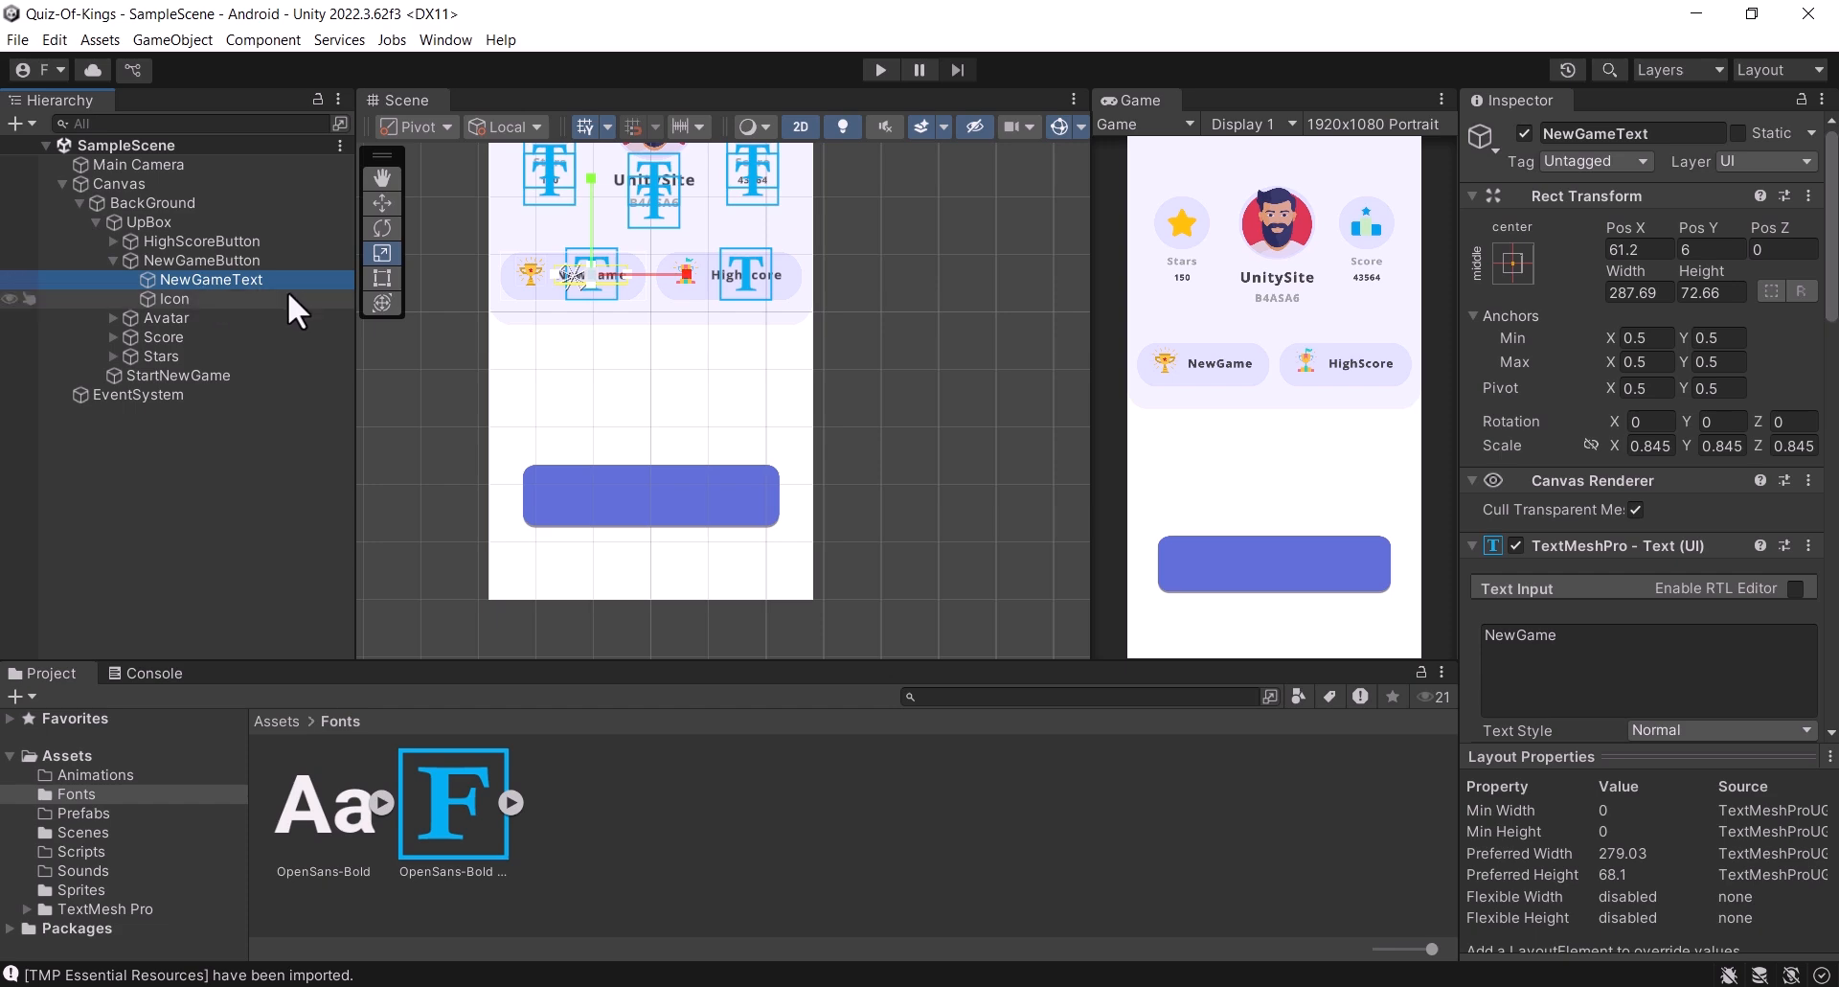
key(ctrl+d)
drag(263, 295, 218, 388)
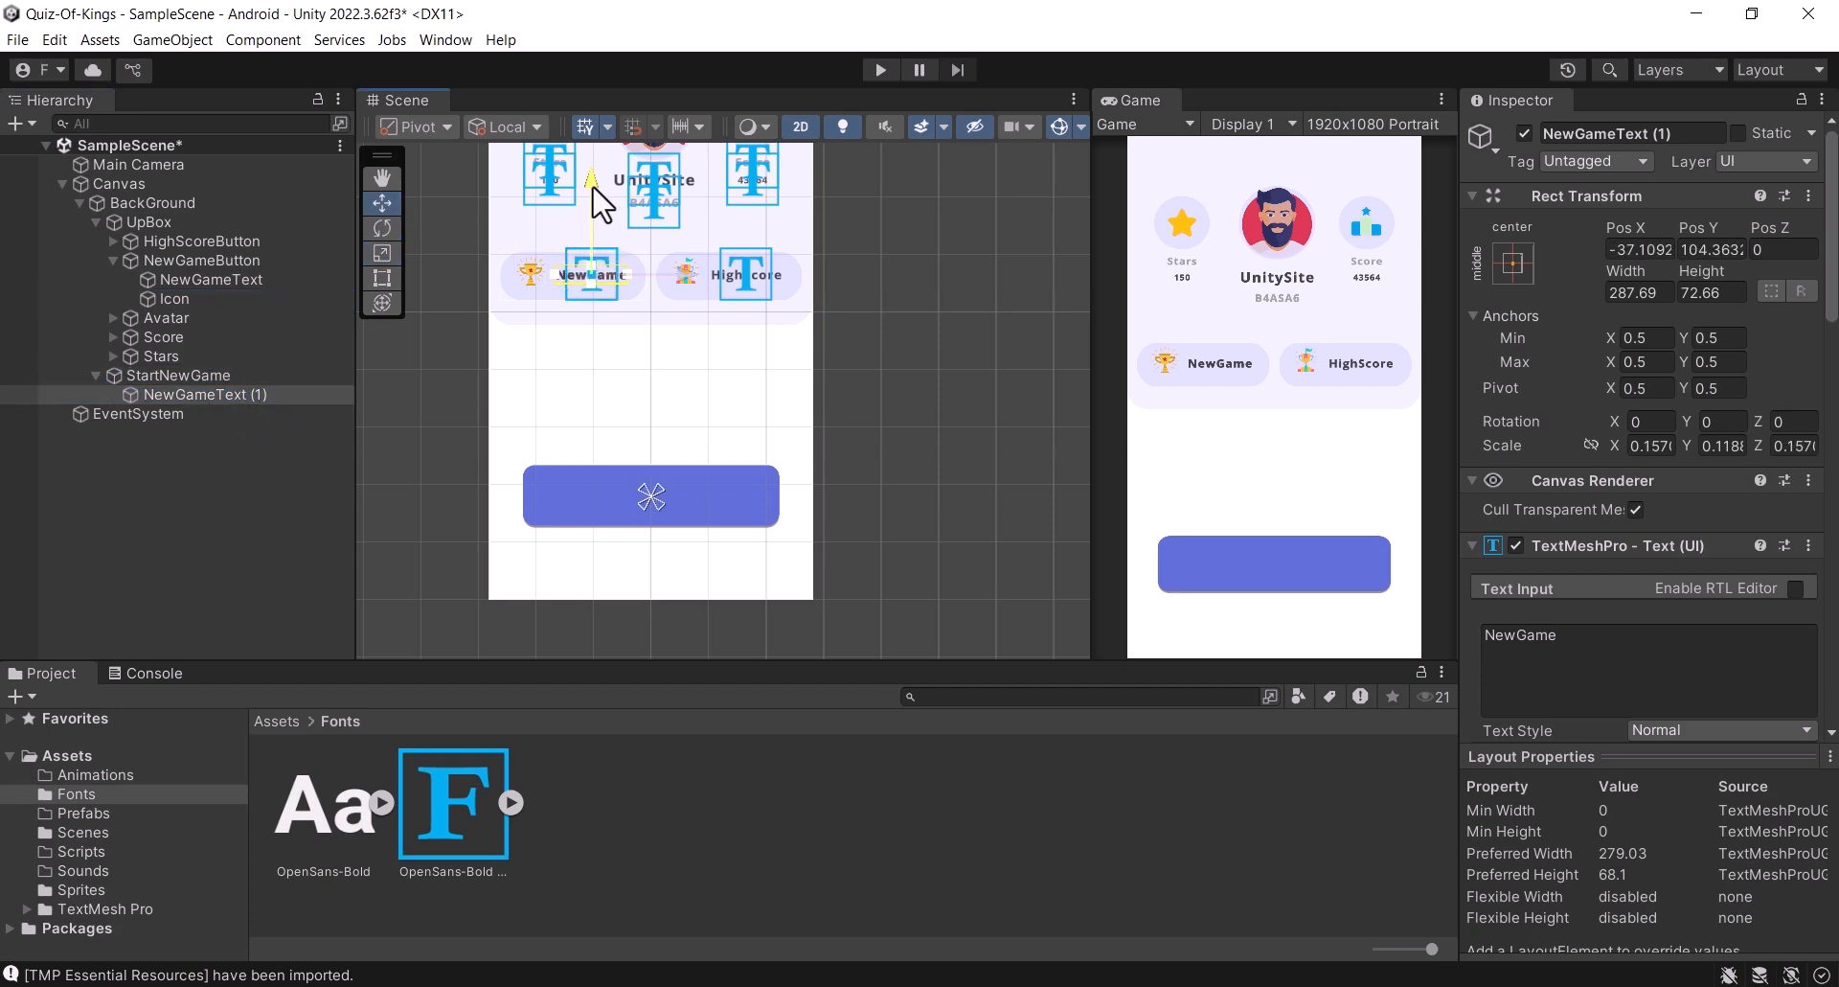
drag(603, 196, 743, 513)
drag(664, 401, 655, 403)
Step: Set the vertex color of StartNewGame's NewGameText (1) to white
scroll(1738, 573, down, 6)
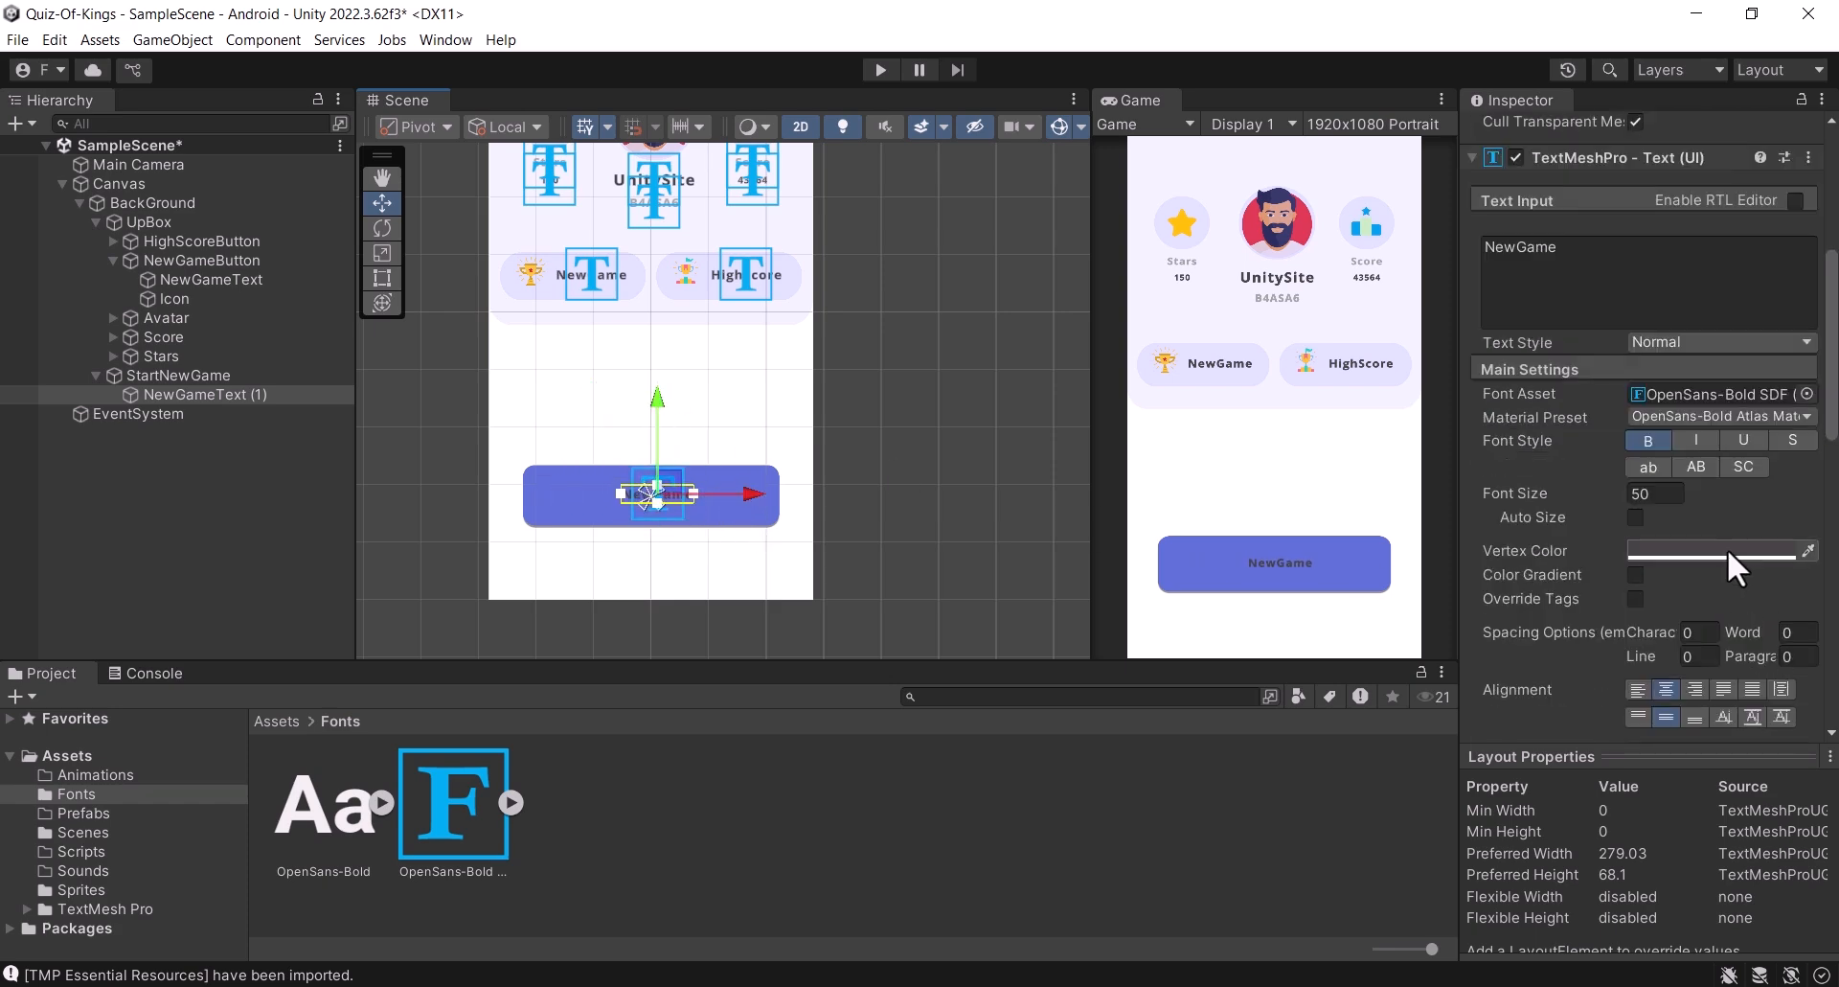
click(1724, 549)
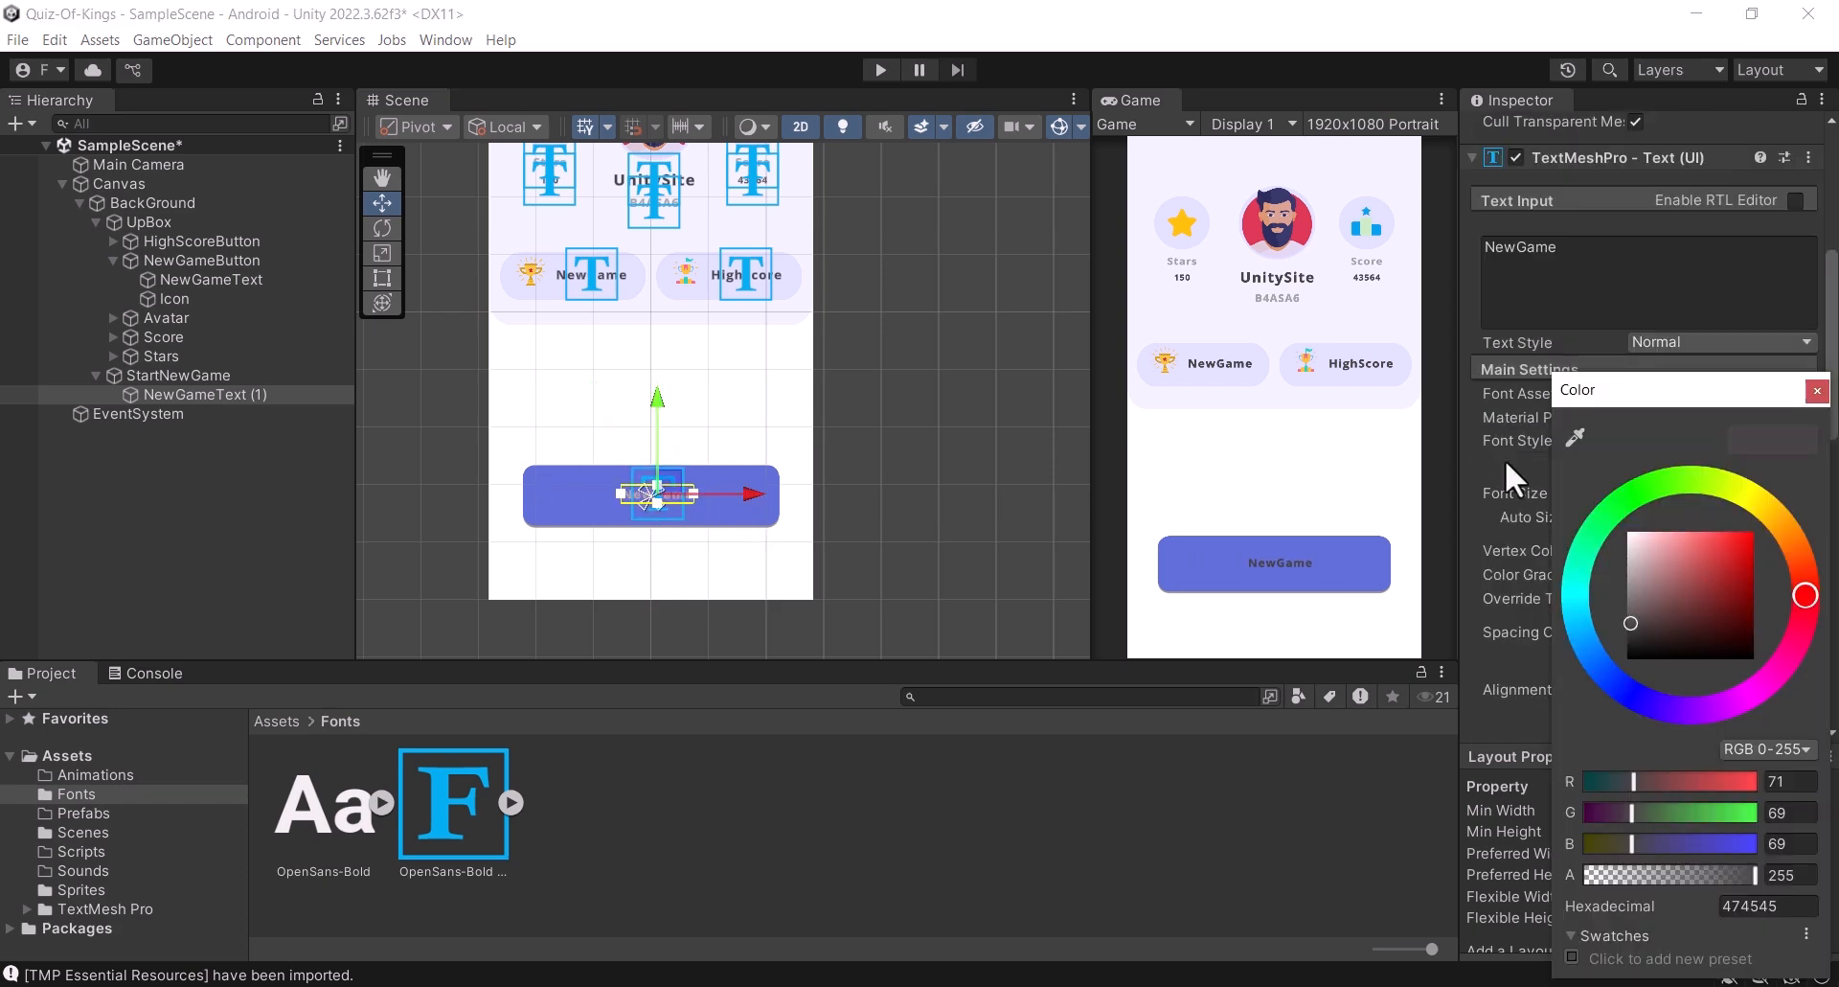
click(1817, 391)
Step: Replace the text content of NewGameText (1) with Start New Game and save the scene
click(1605, 273)
text(St)
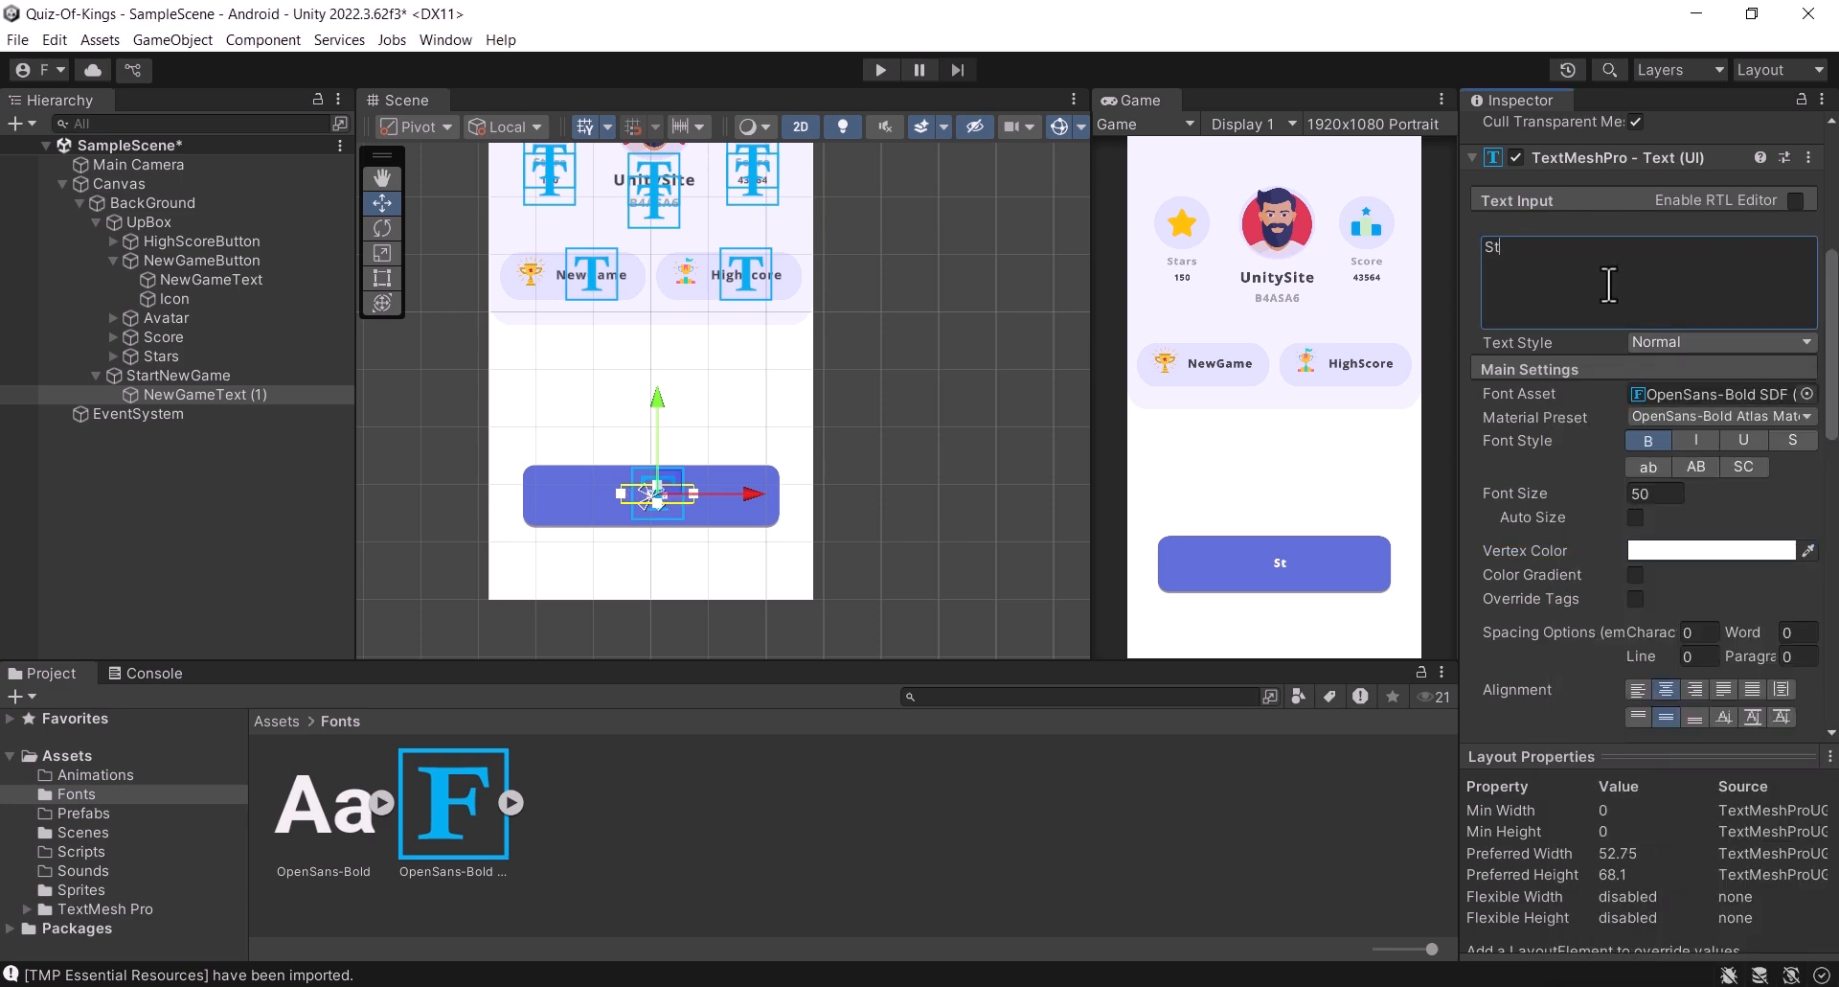
text(art)
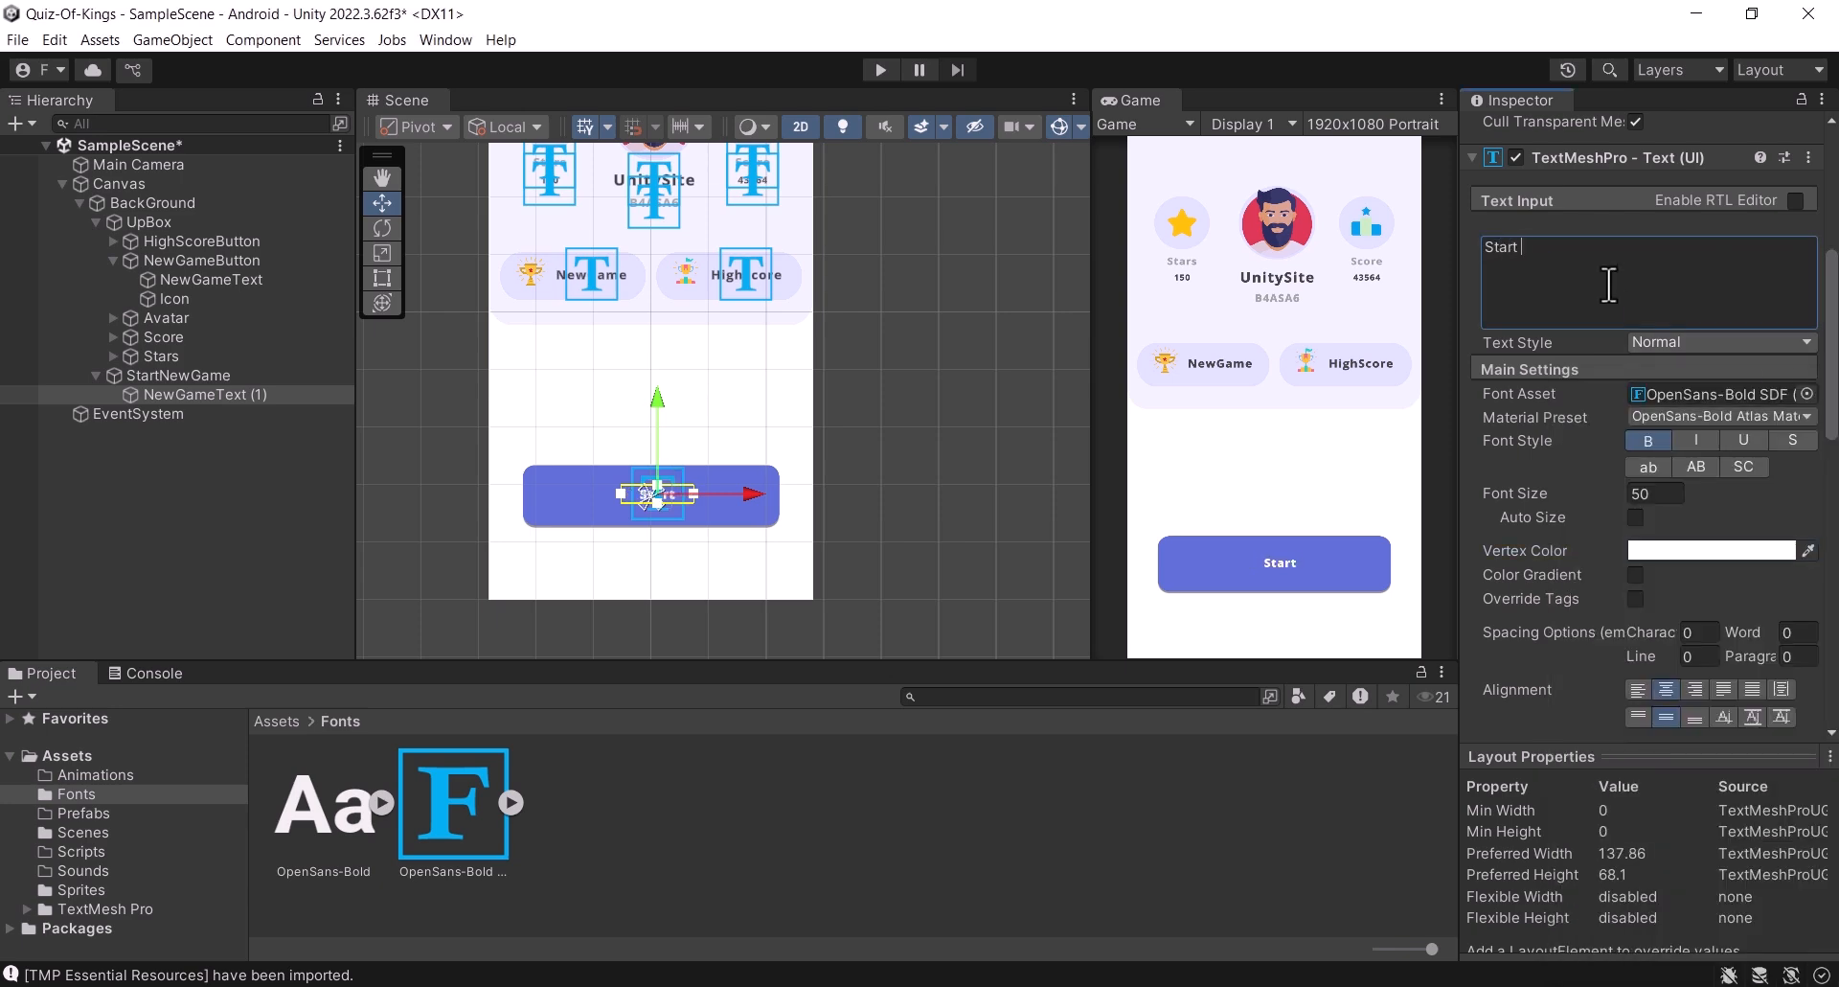
text( New Game)
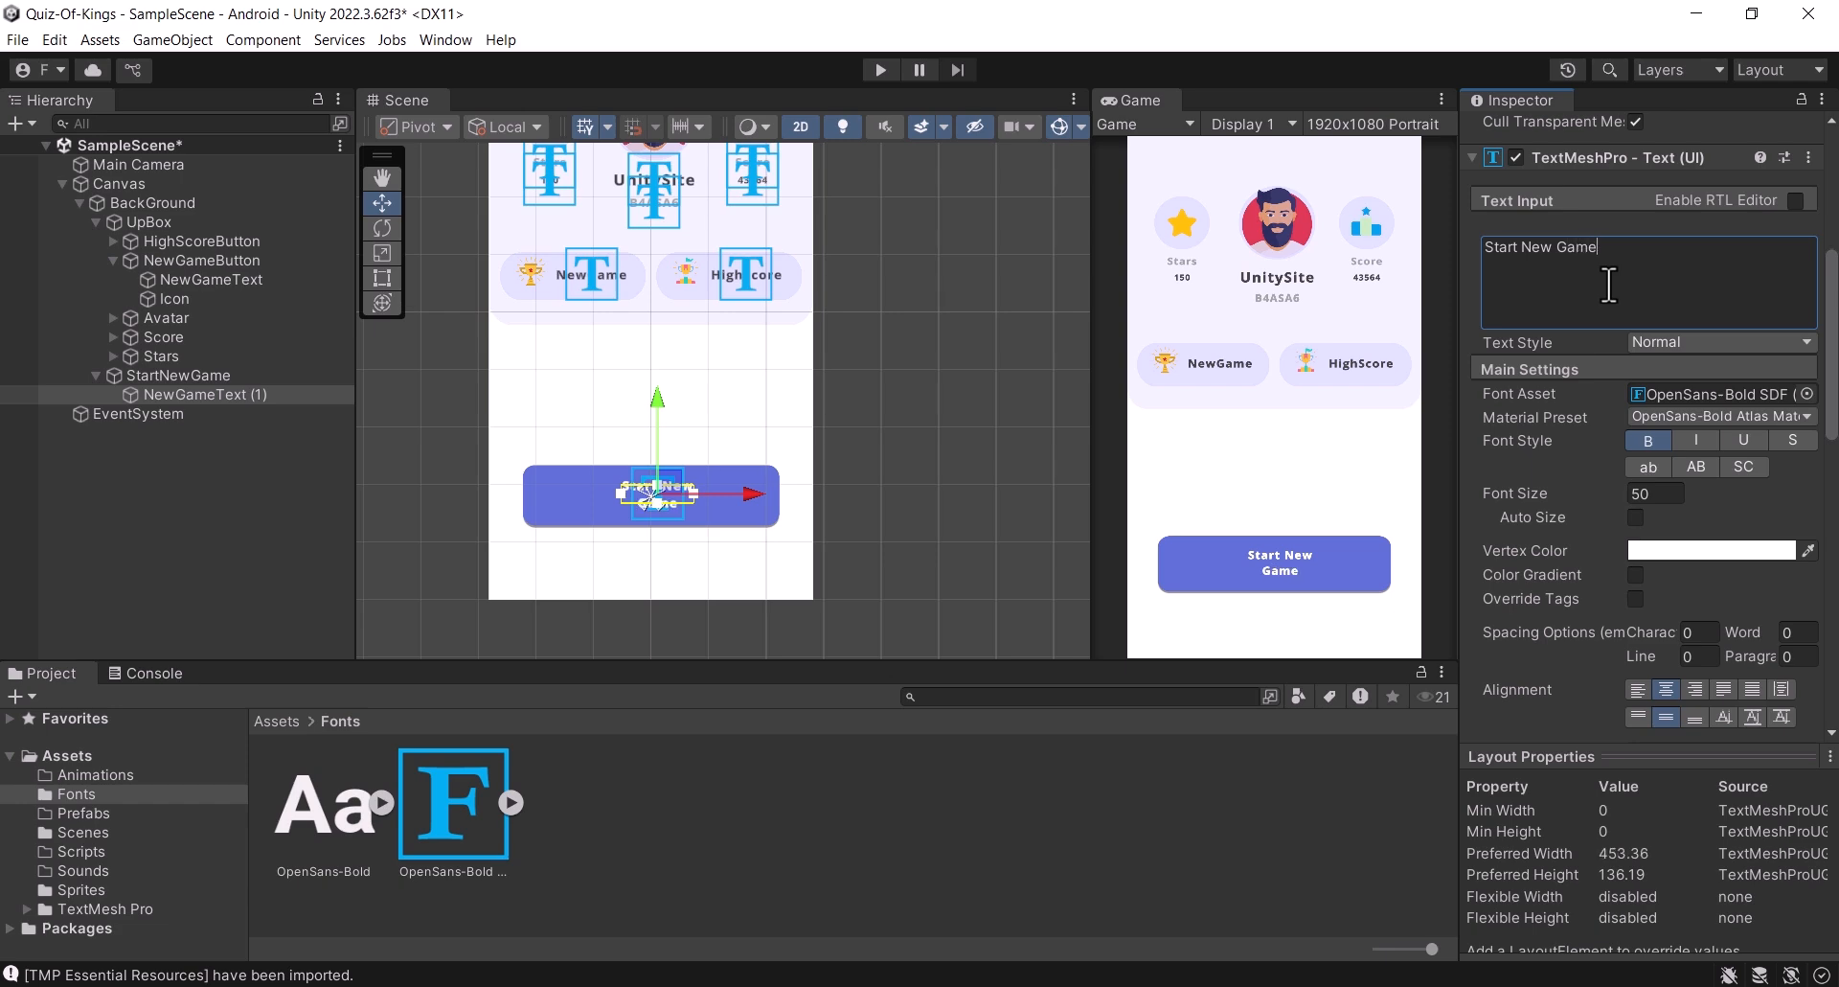
key(ctrl+s)
Step: Resize the text box of NewGameText (1) from opposite corners so it spans the whole StartNewGame button
scroll(472, 348, up, 5)
middle_drag(625, 383, 614, 301)
scroll(614, 301, up, 2)
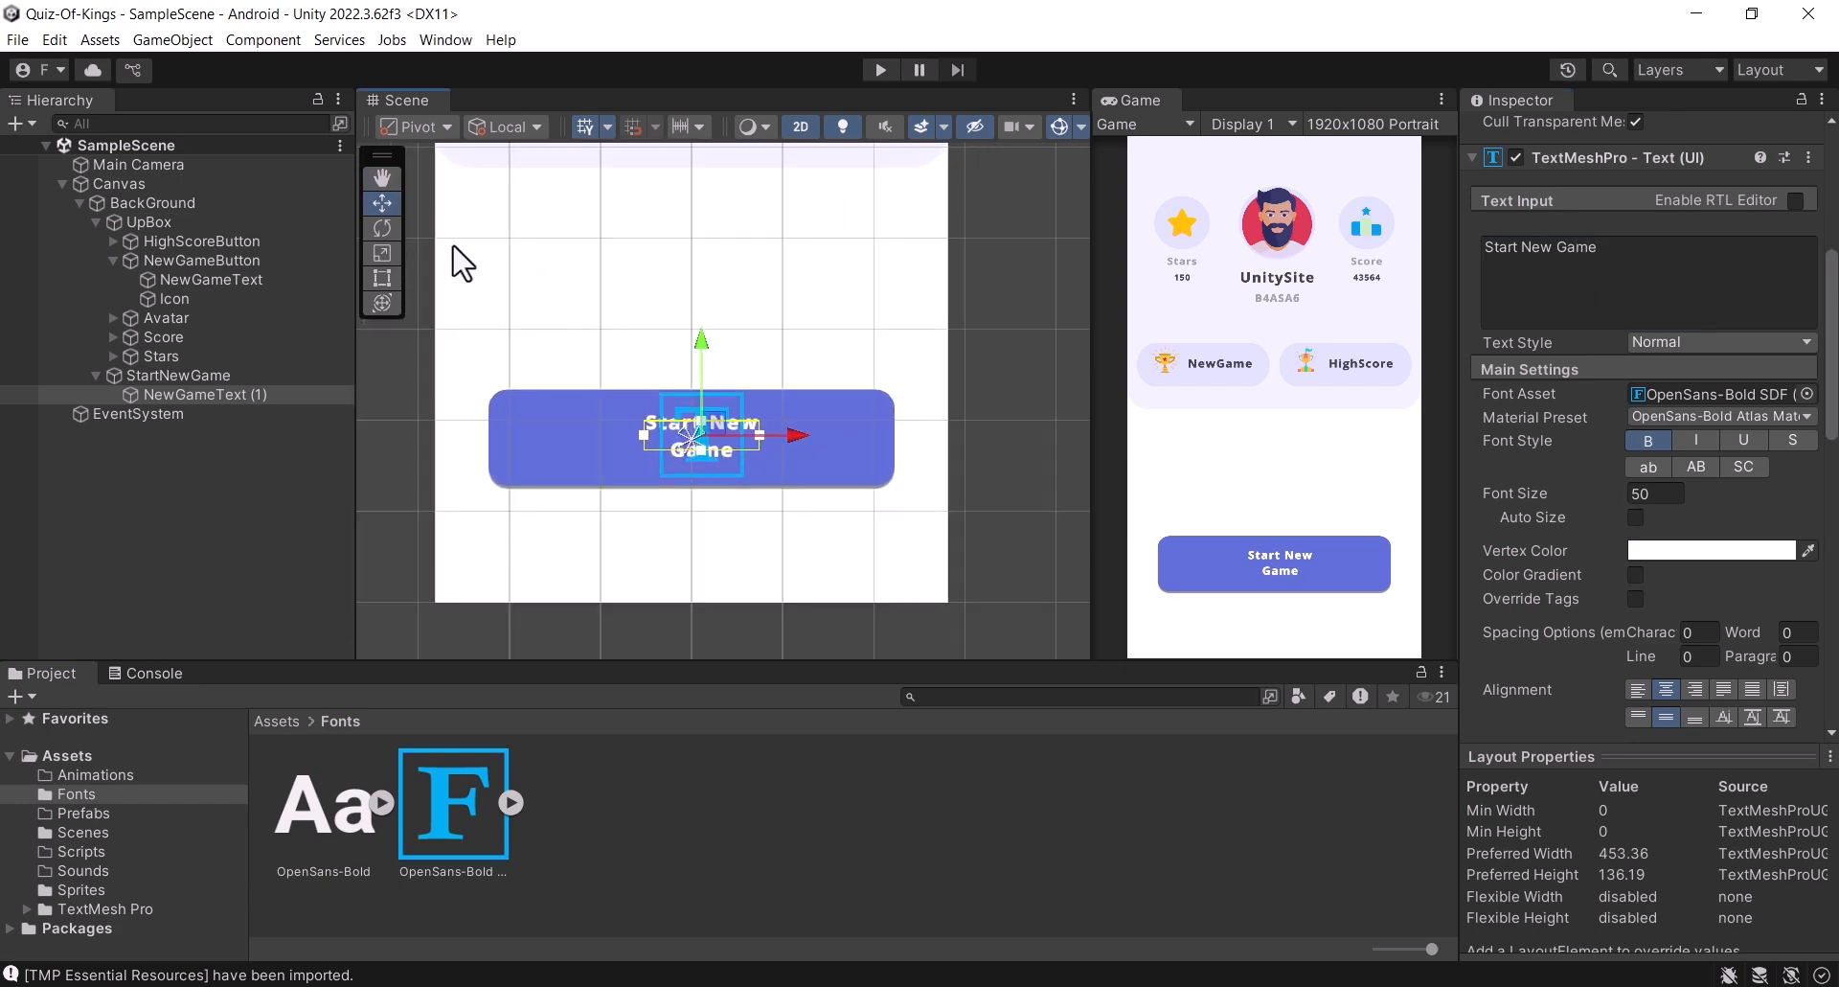
click(382, 276)
drag(763, 416, 896, 389)
drag(644, 450, 486, 490)
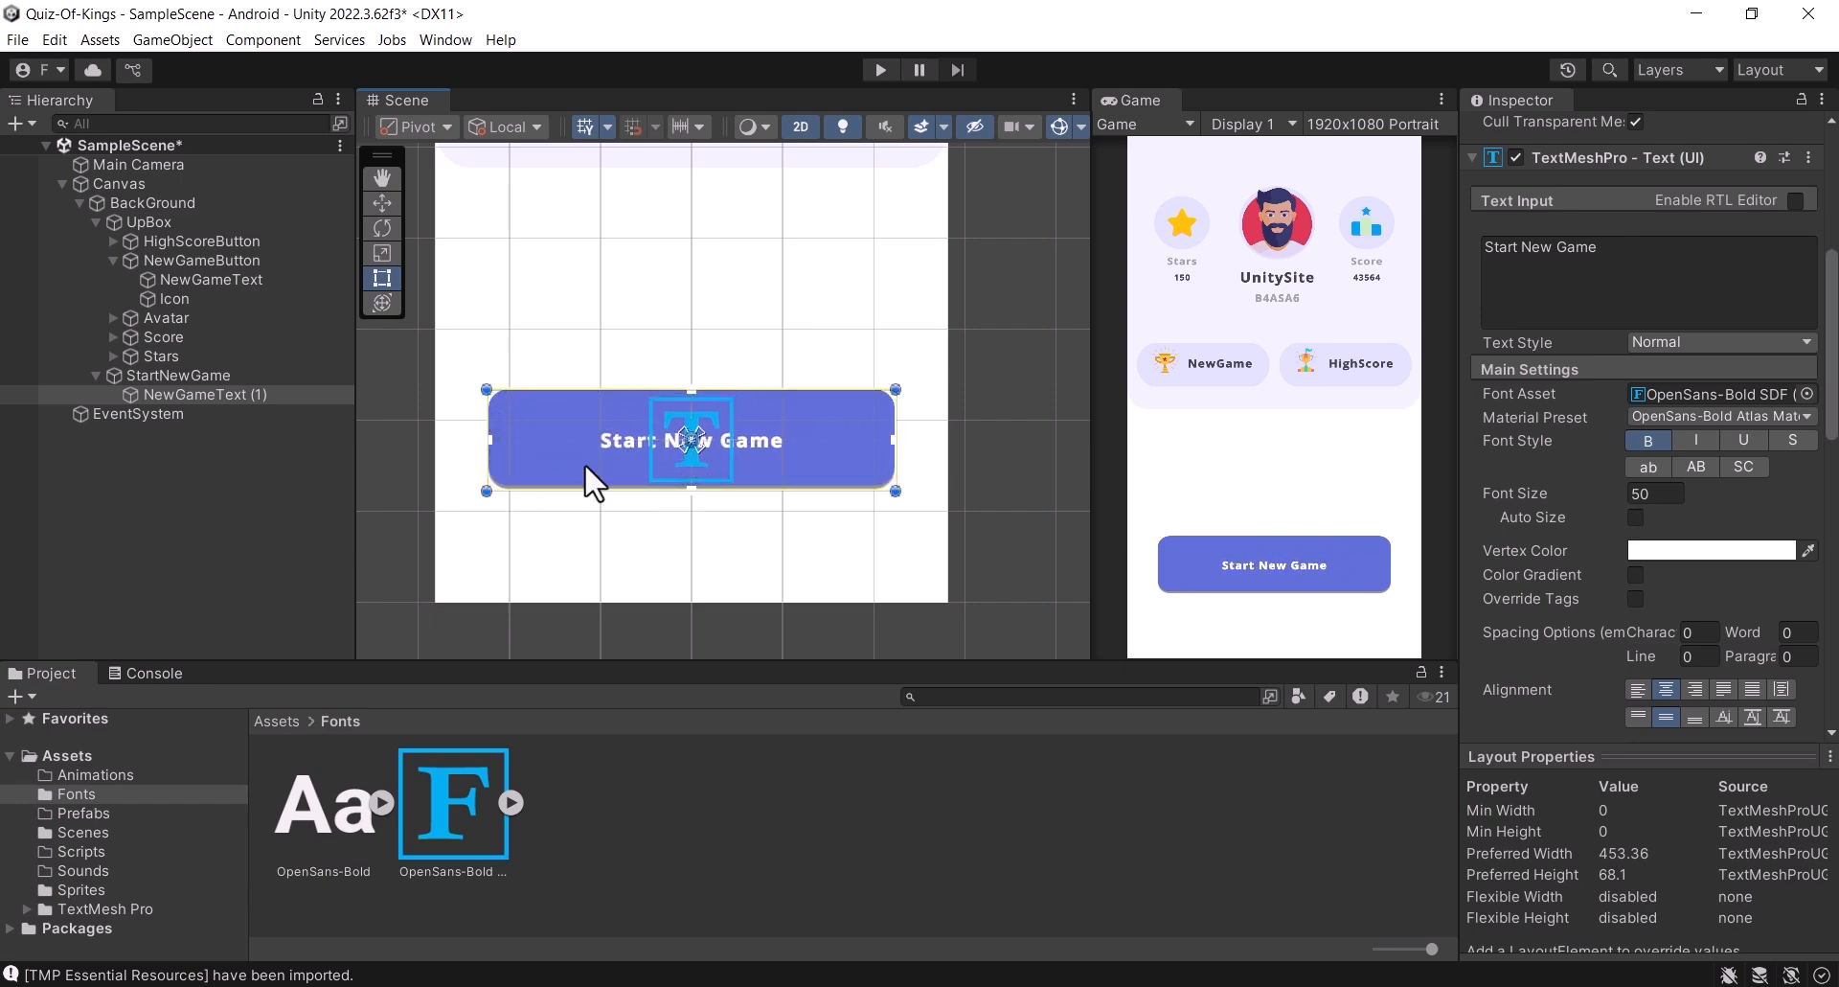
Step: Uniformly scale up NewGameText (1) to about 0.218 in X and 0.165 in Y, and nudge it slightly upward
click(382, 251)
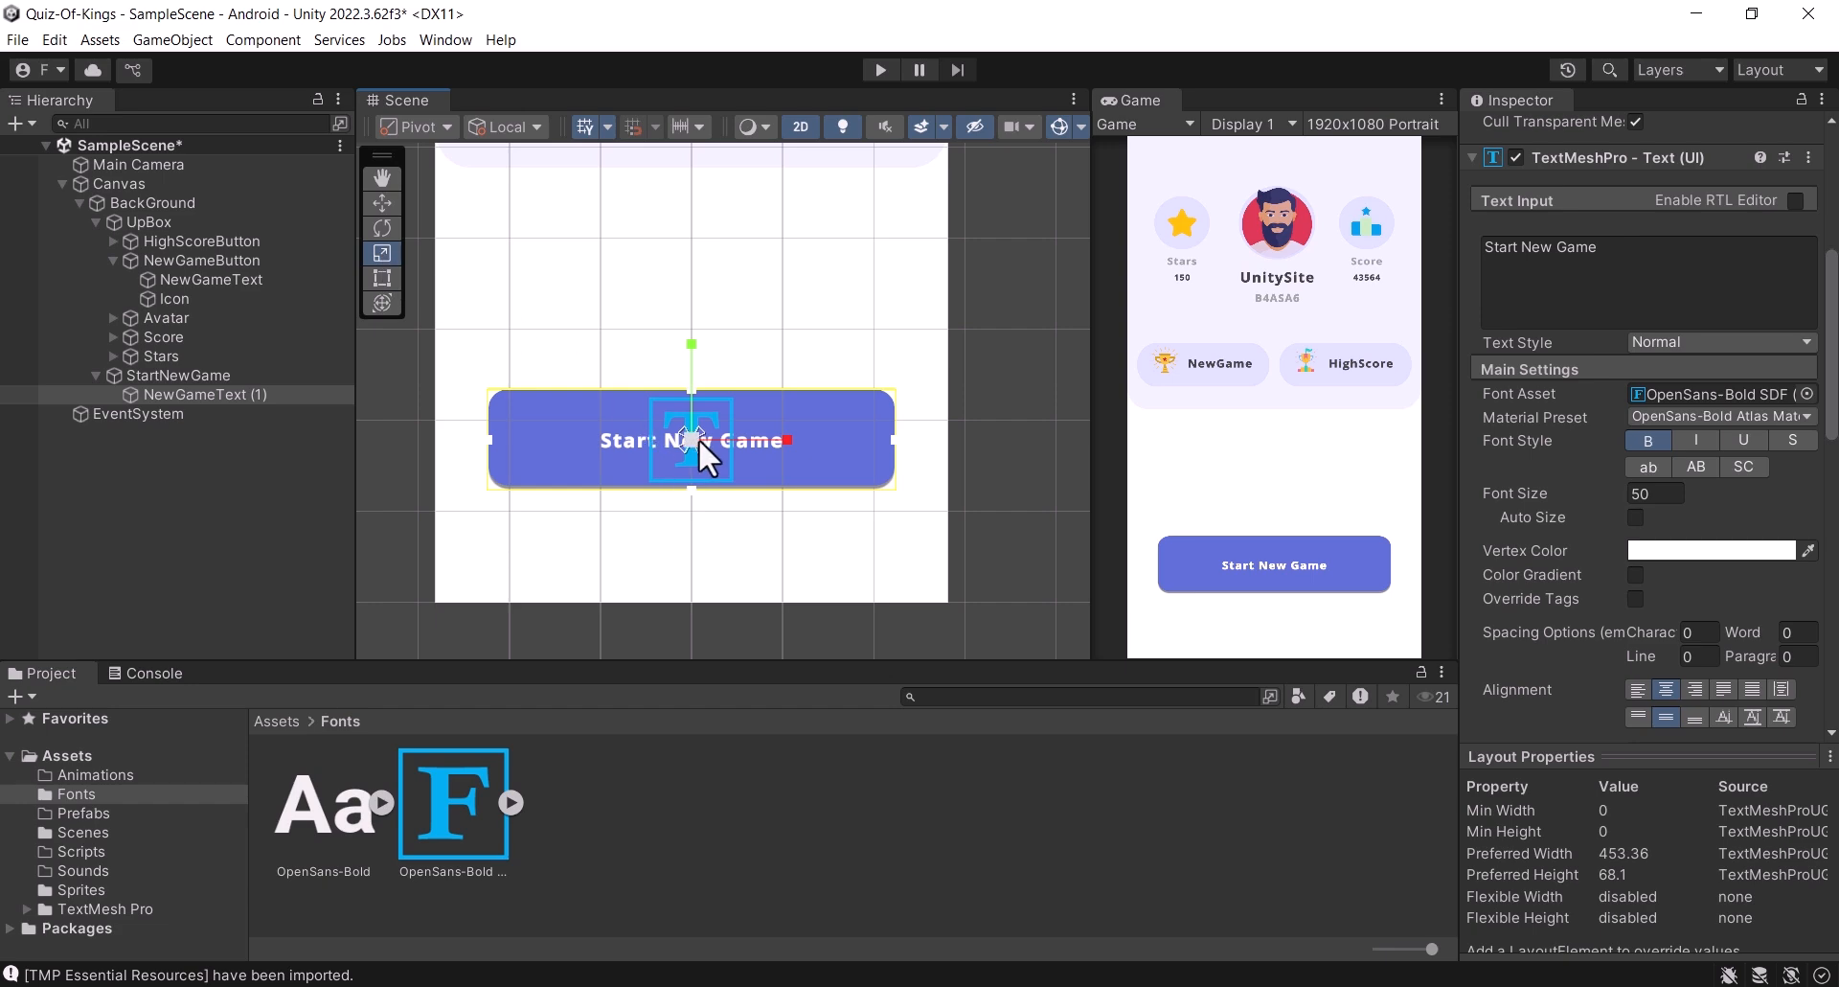
mouse_move(688, 439)
mouse_down()
mouse_move(727, 423)
mouse_move(719, 439)
mouse_up()
click(382, 203)
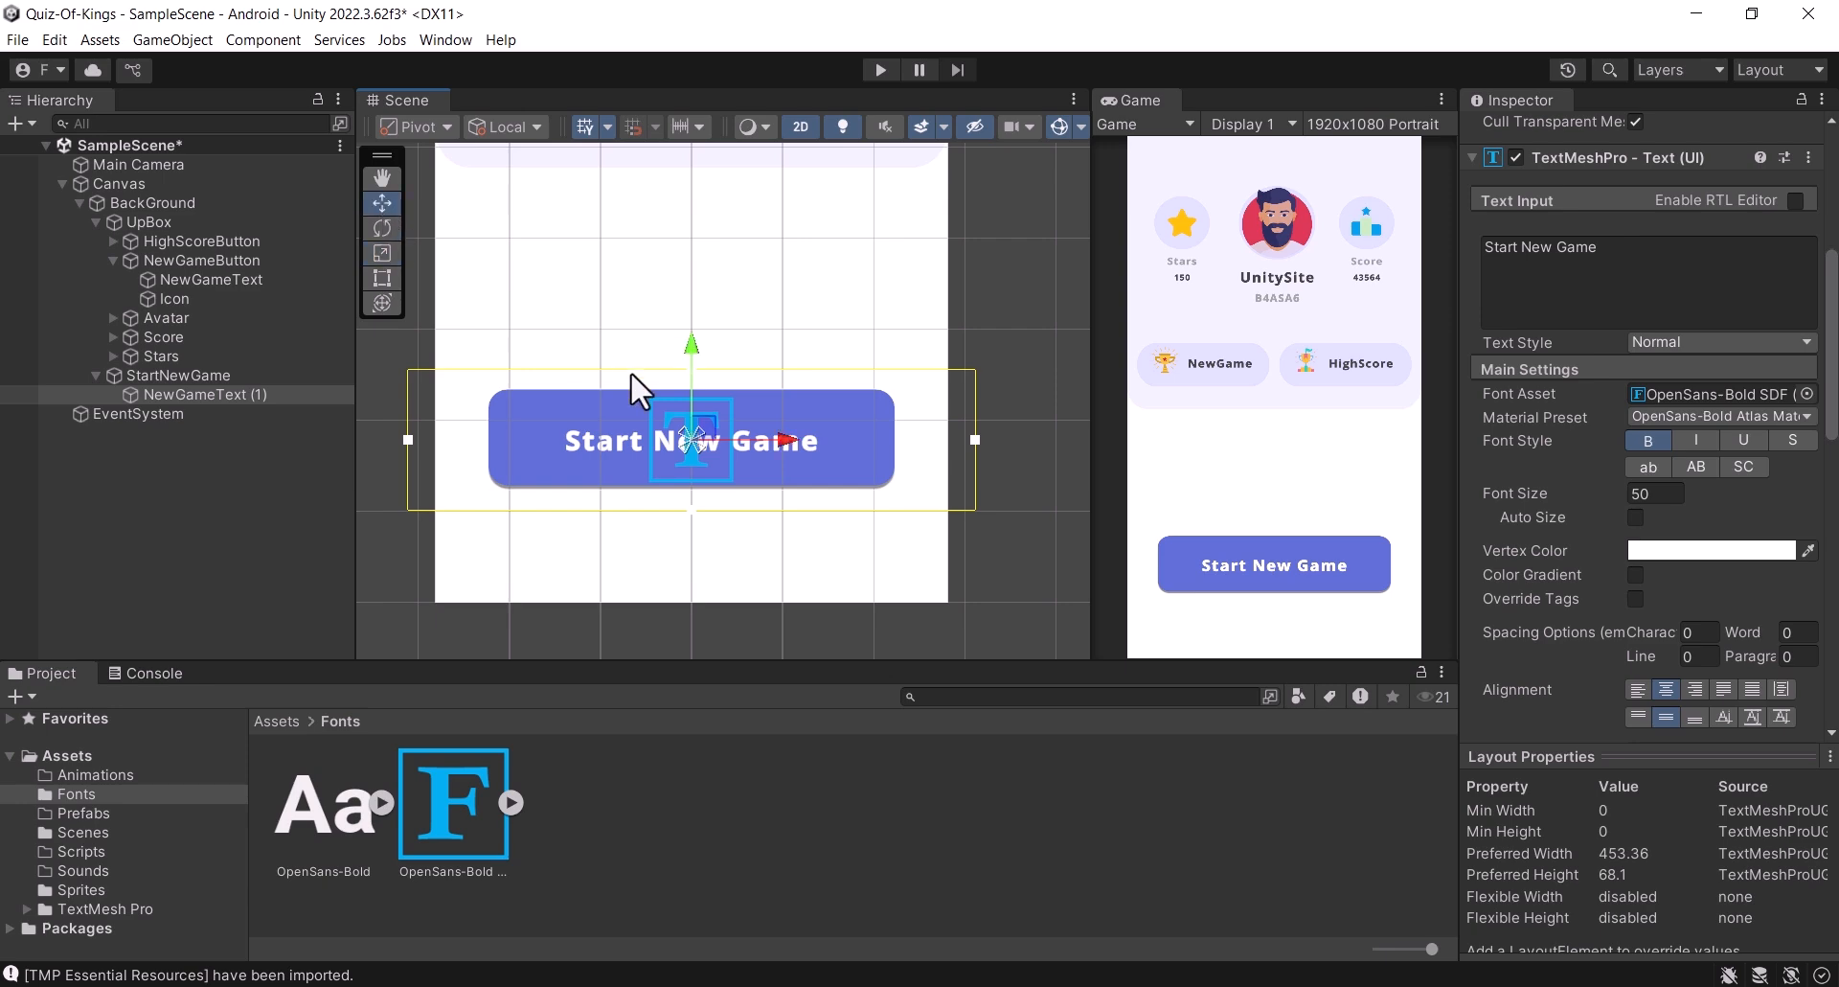
drag(697, 356, 696, 350)
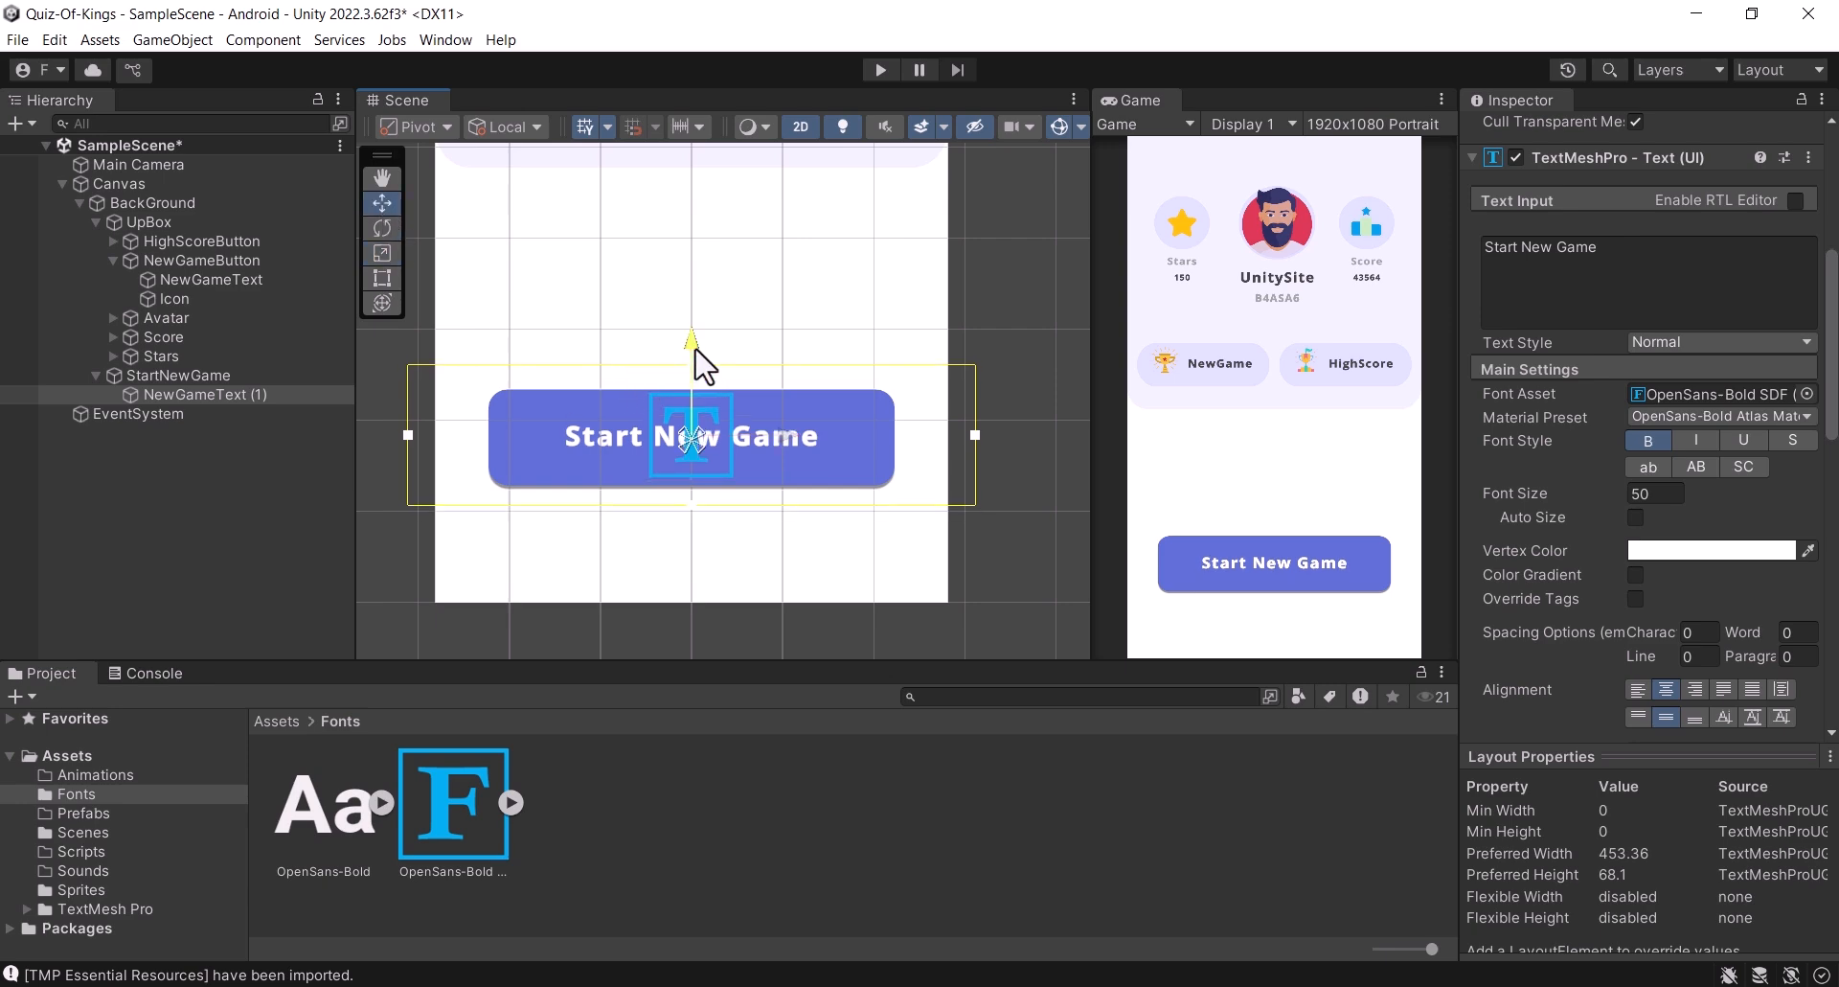
drag(694, 348, 692, 347)
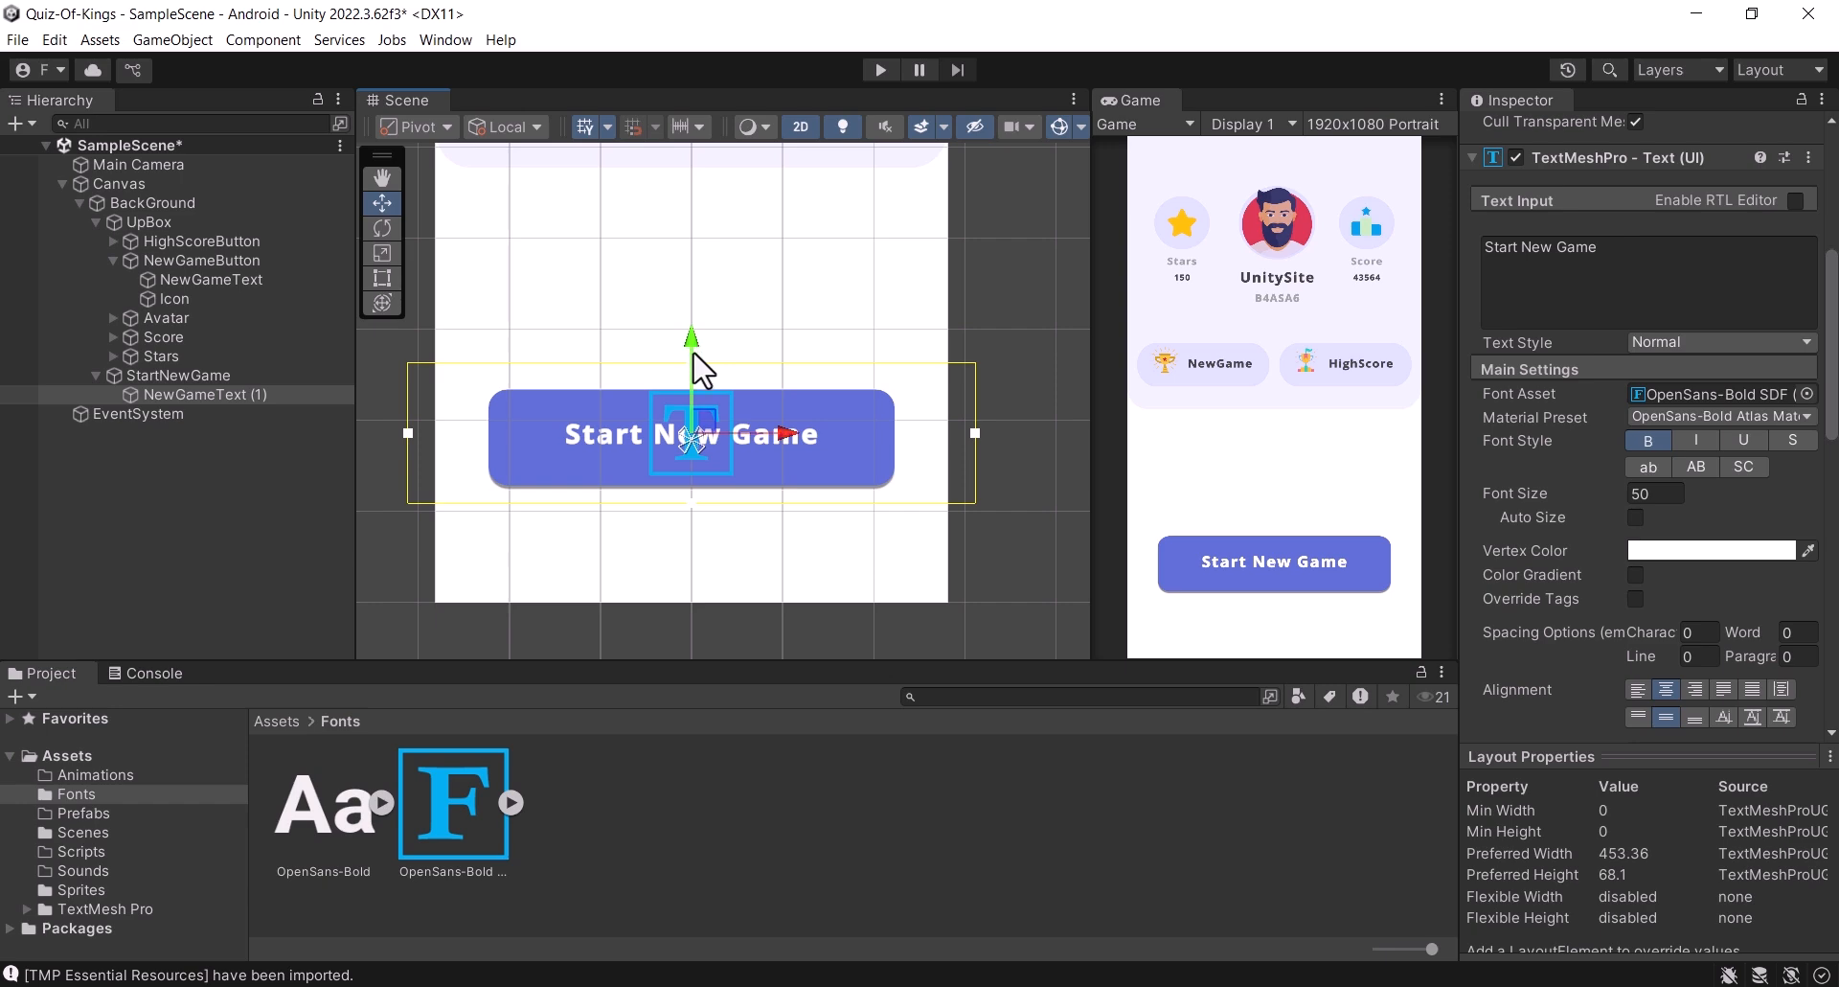
Step: Resize the text box of NewGameText (1) to about 734 by 182 so it matches the StartNewGame button, and save the scene
click(388, 275)
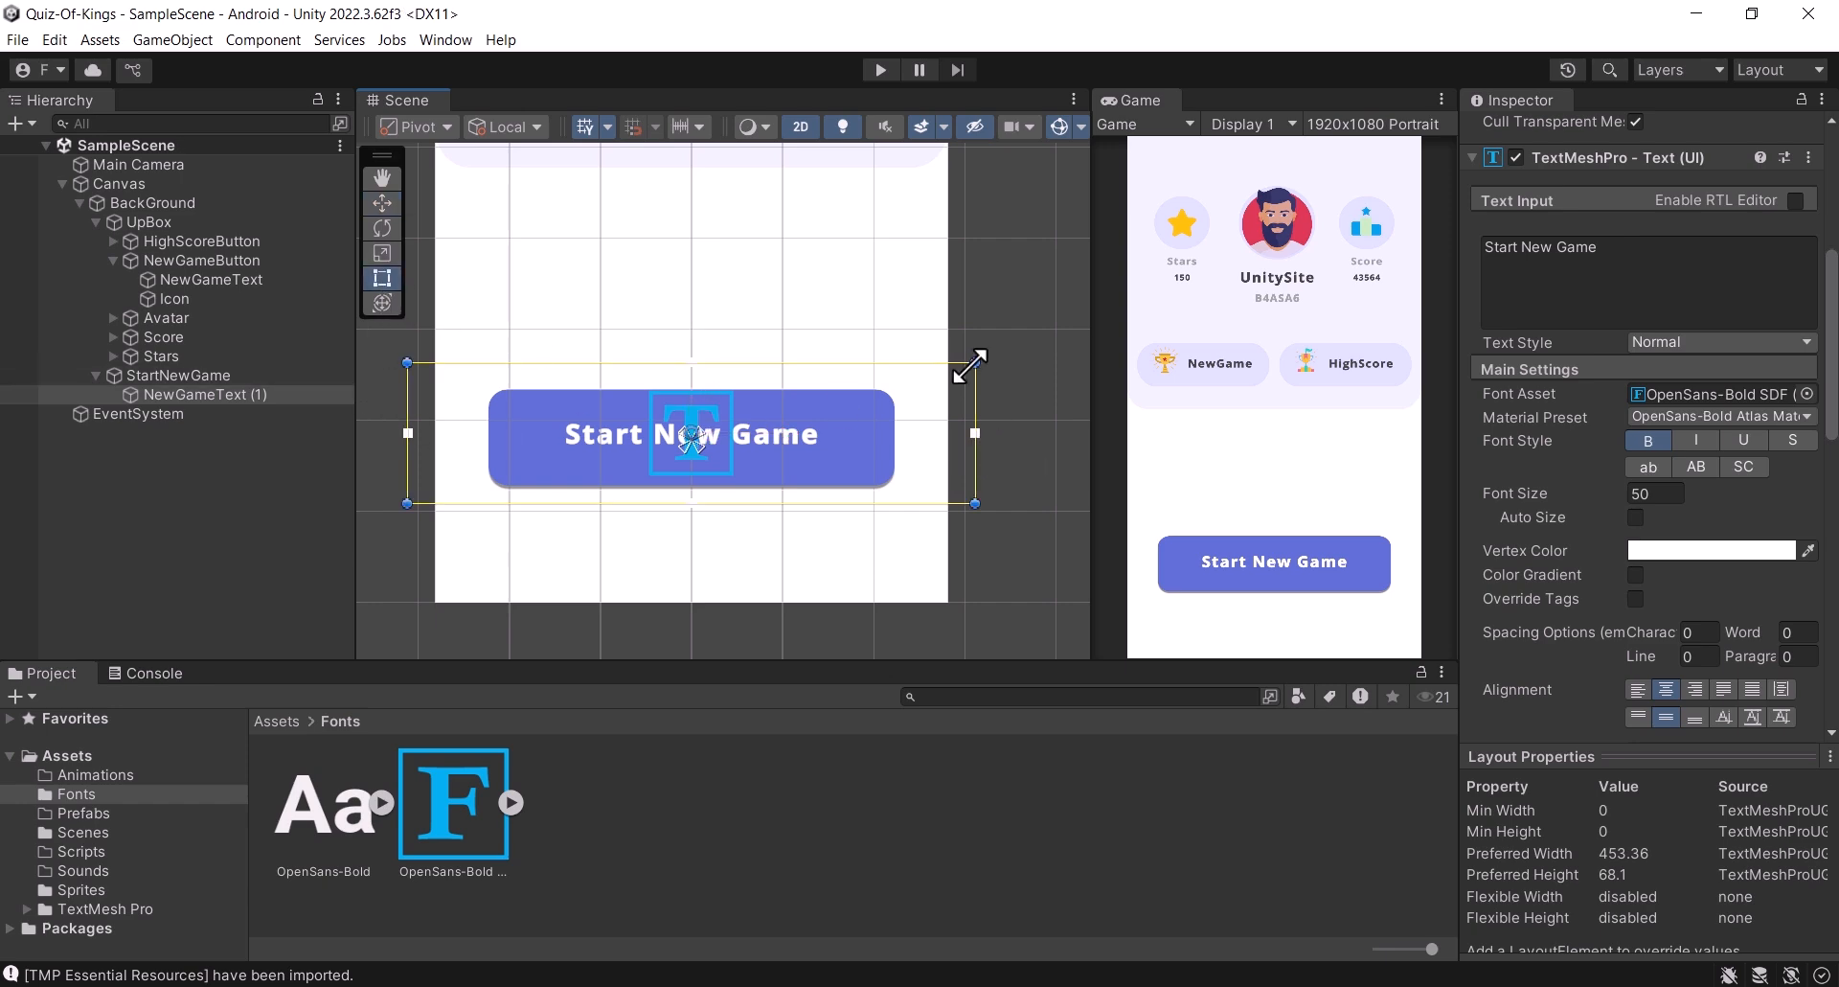
drag(969, 365, 896, 375)
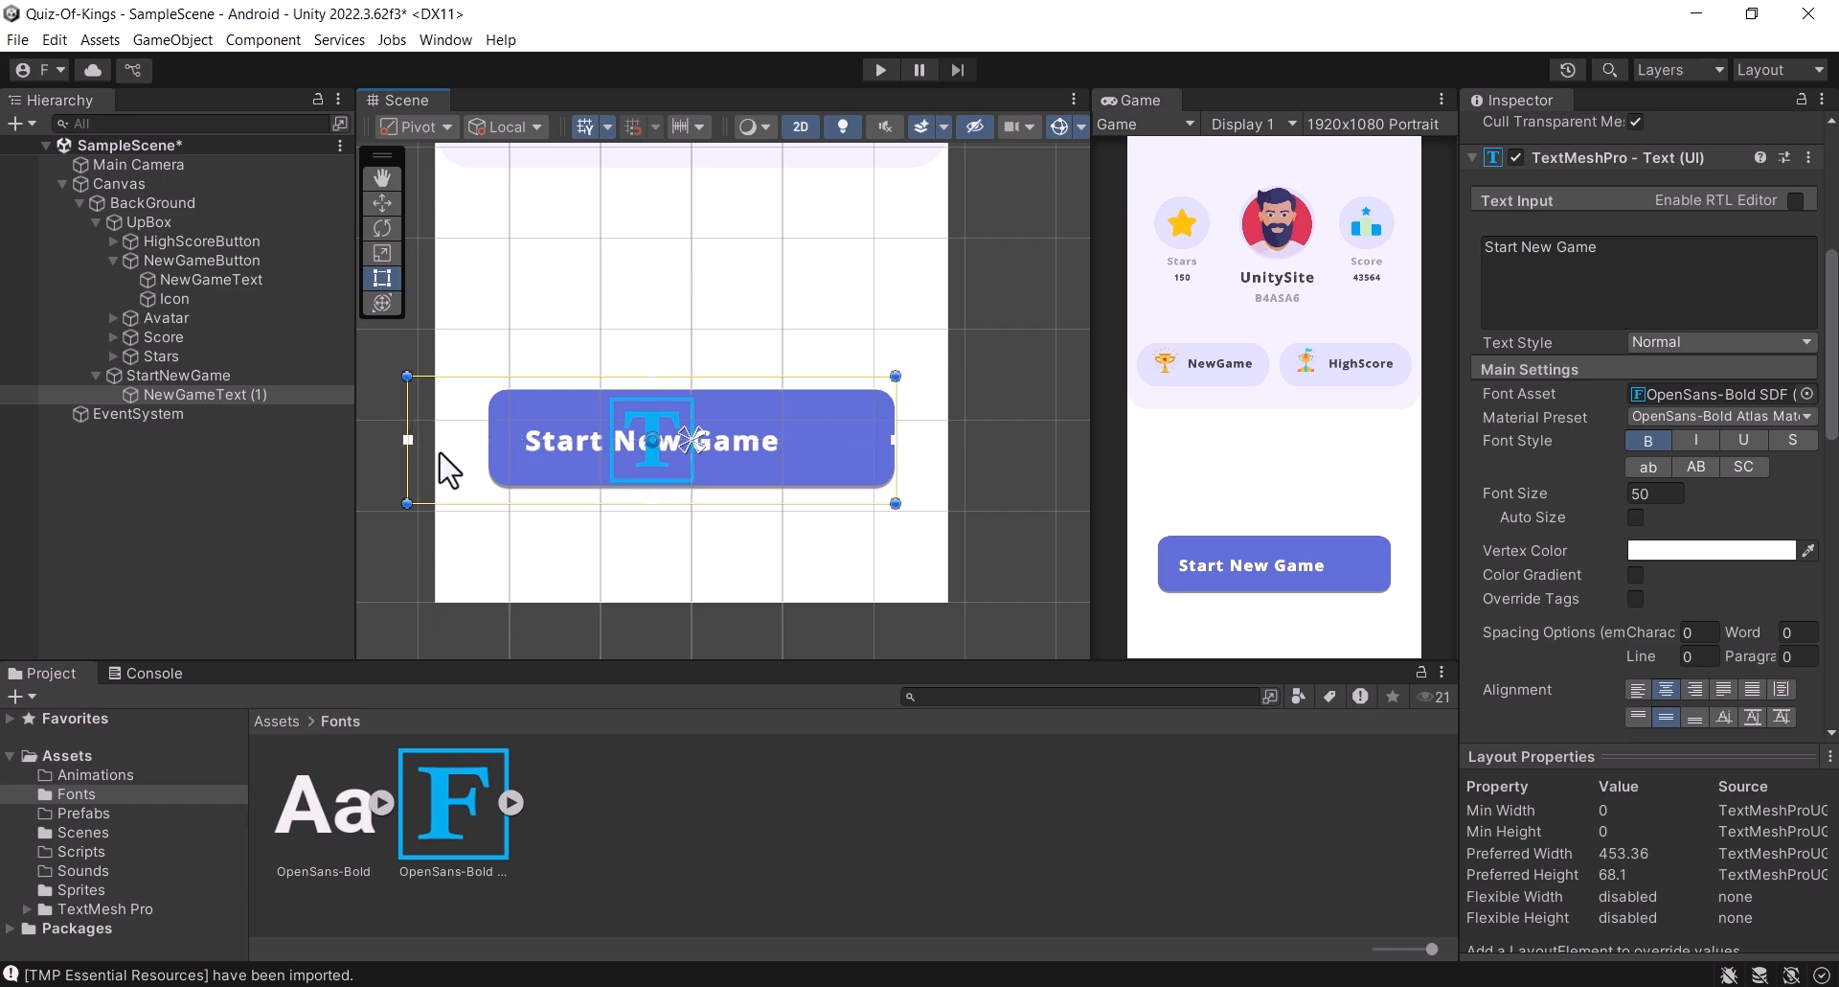
drag(408, 439, 486, 442)
drag(407, 503, 487, 499)
drag(532, 380, 532, 388)
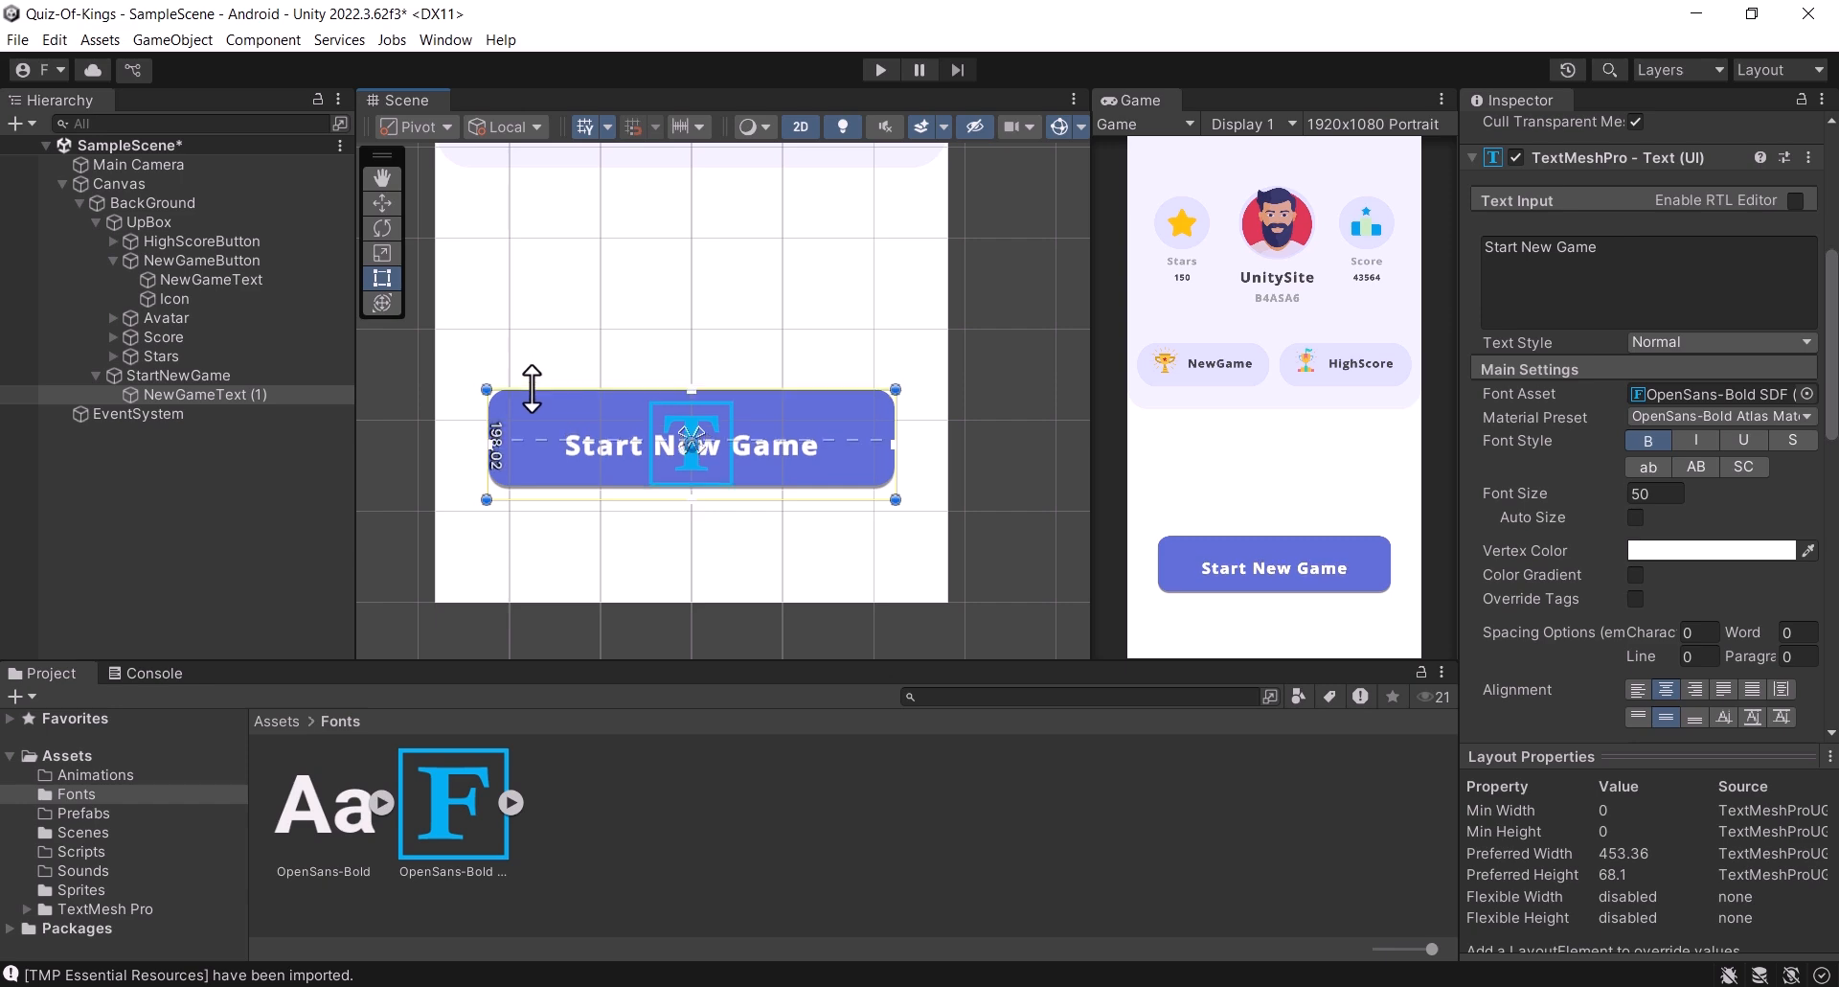
drag(584, 498, 581, 496)
key(ctrl+s)
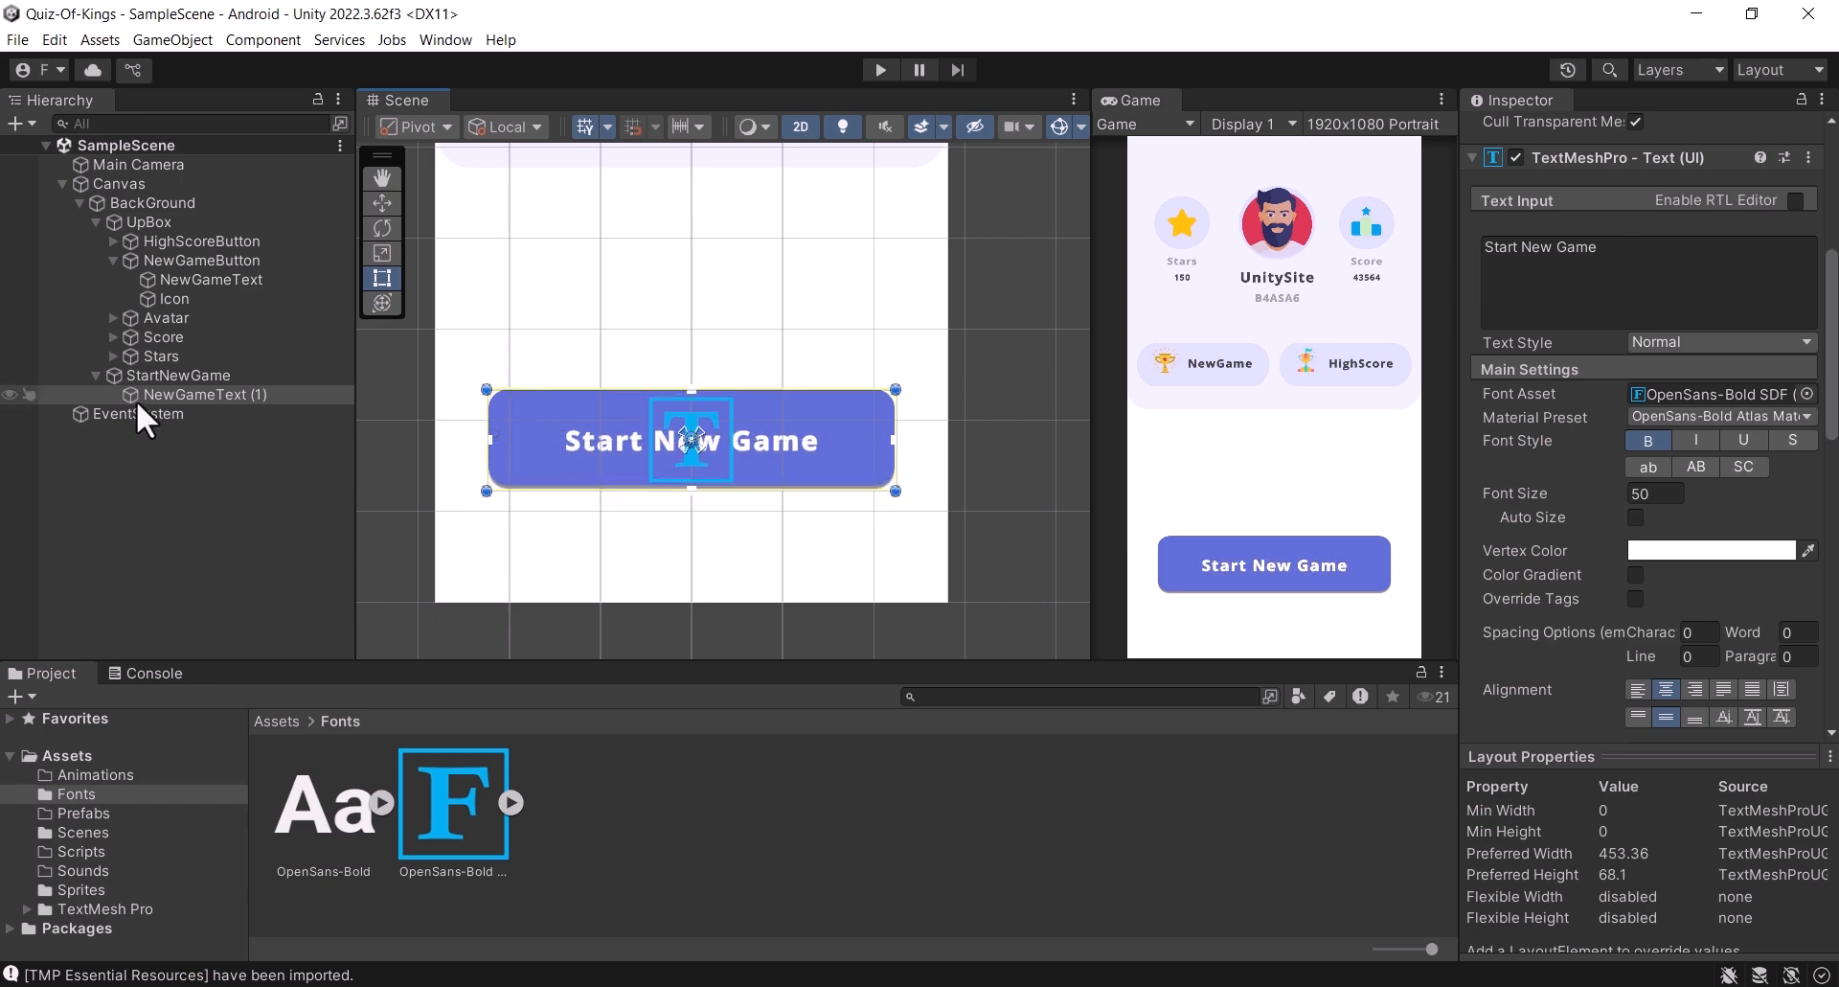
Step: Rename StartNewGame's NewGameText (1) object as NewGameText and save the scene
scroll(1671, 180, up, 10)
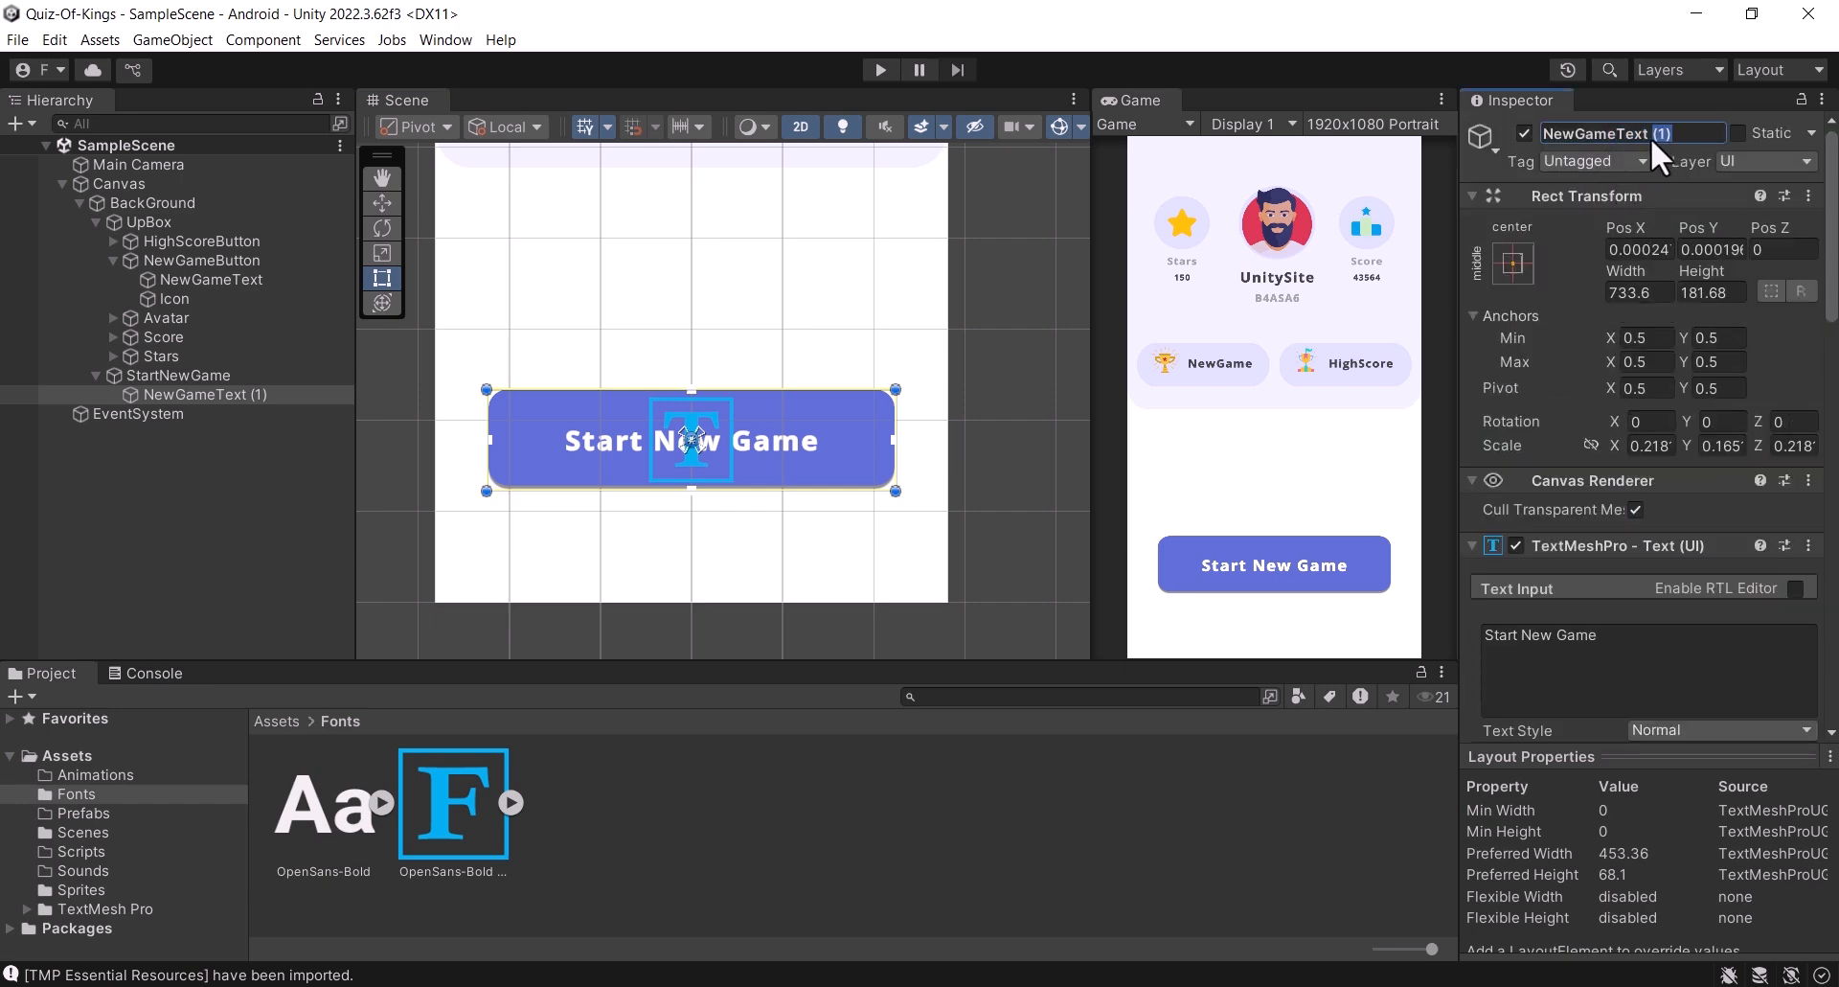
key(BackSpace)
key(Return)
click(95, 376)
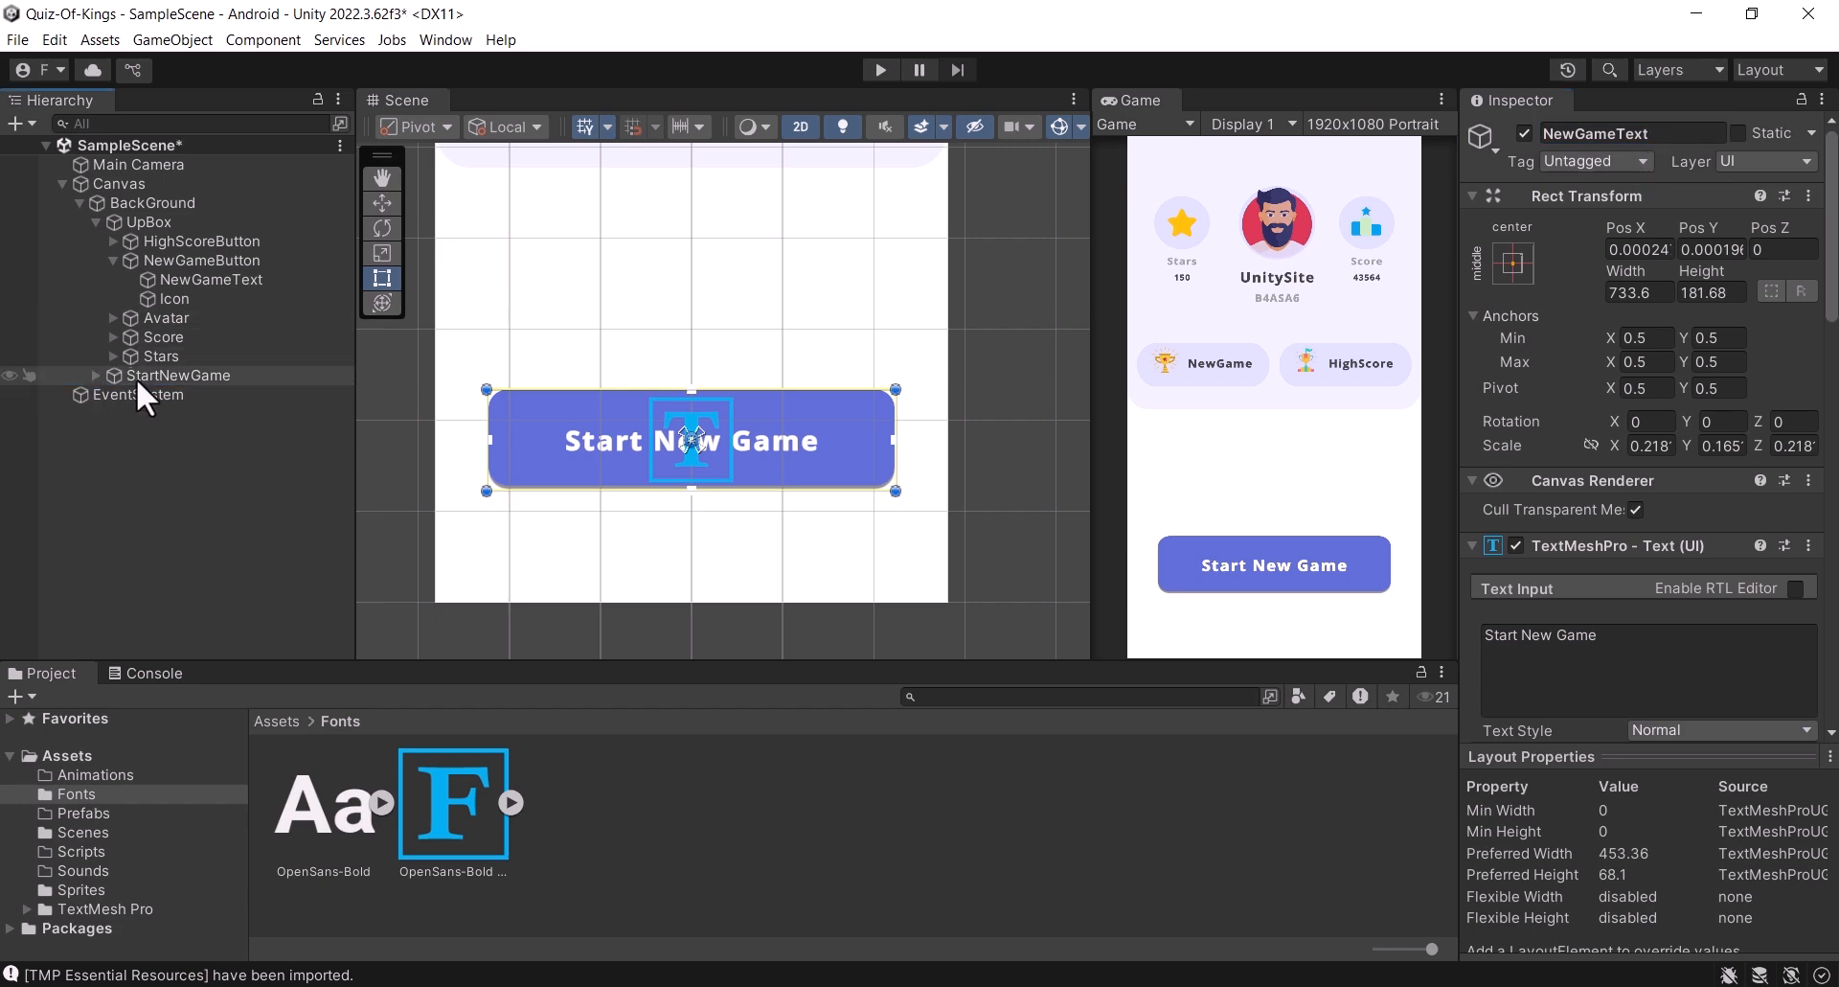
key(ctrl+s)
Step: Move the StartNewGame button up to Pos Y -591 and save the scene
click(162, 356)
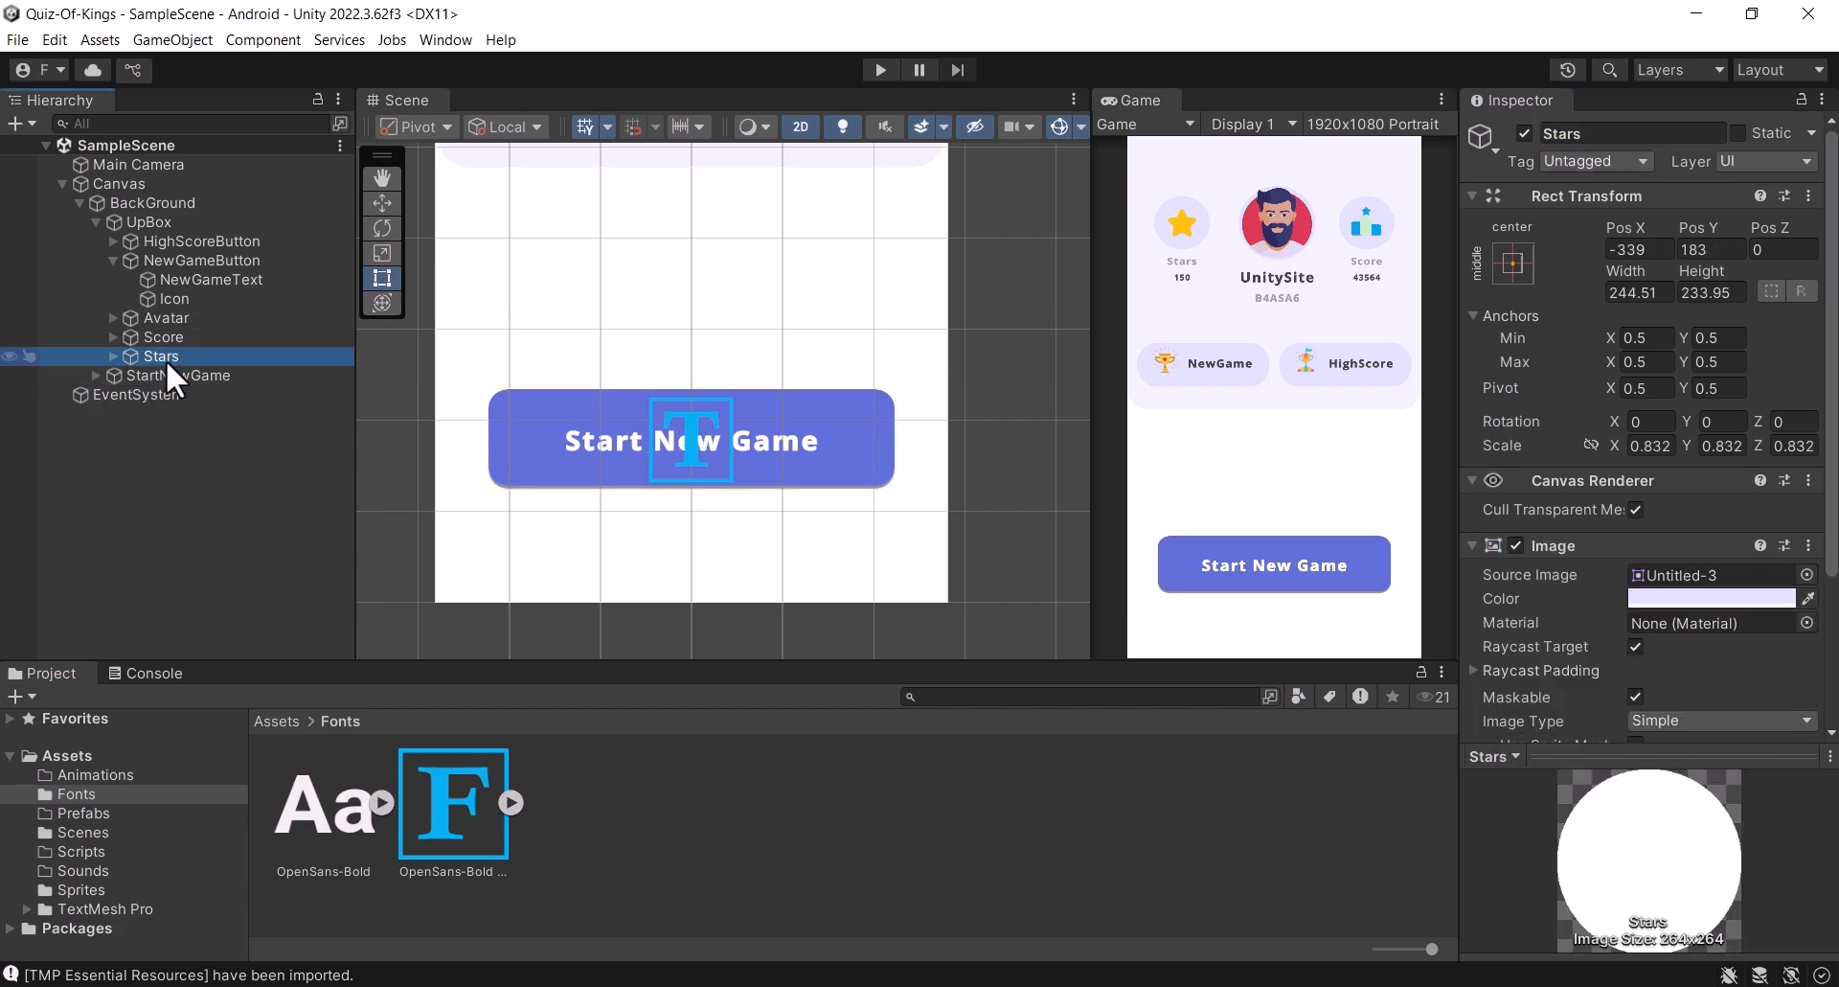
click(114, 260)
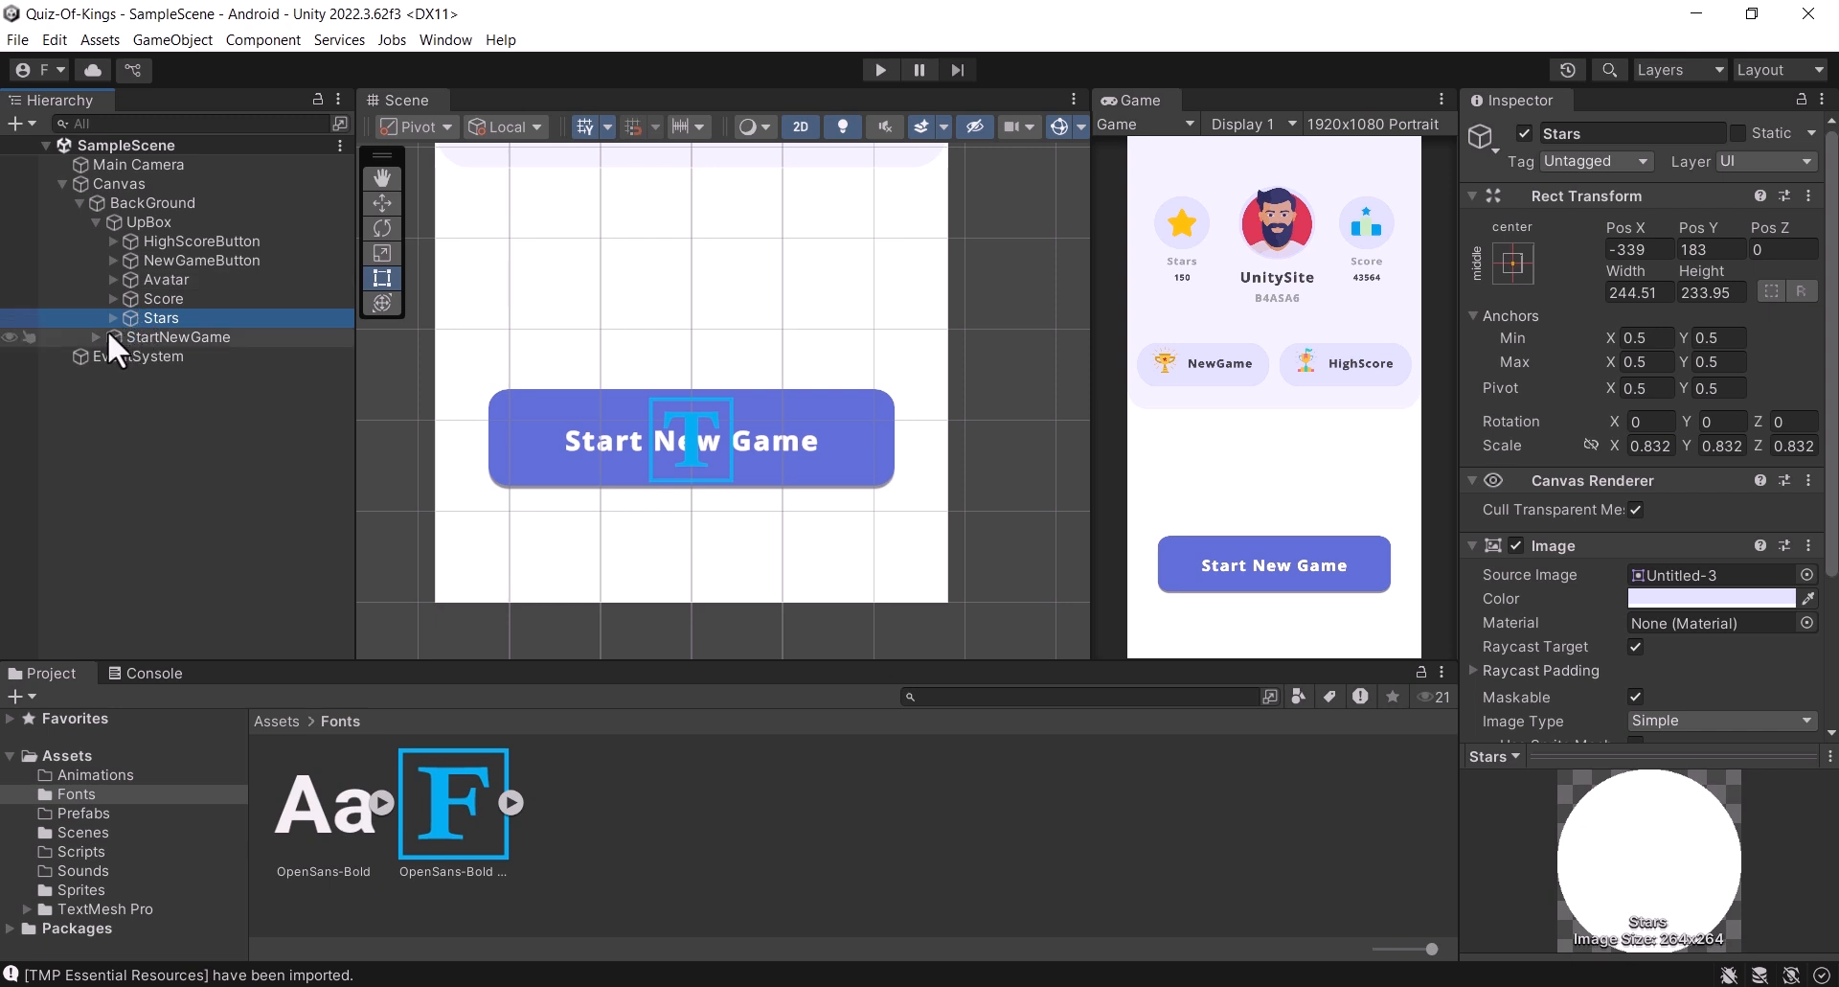
click(158, 337)
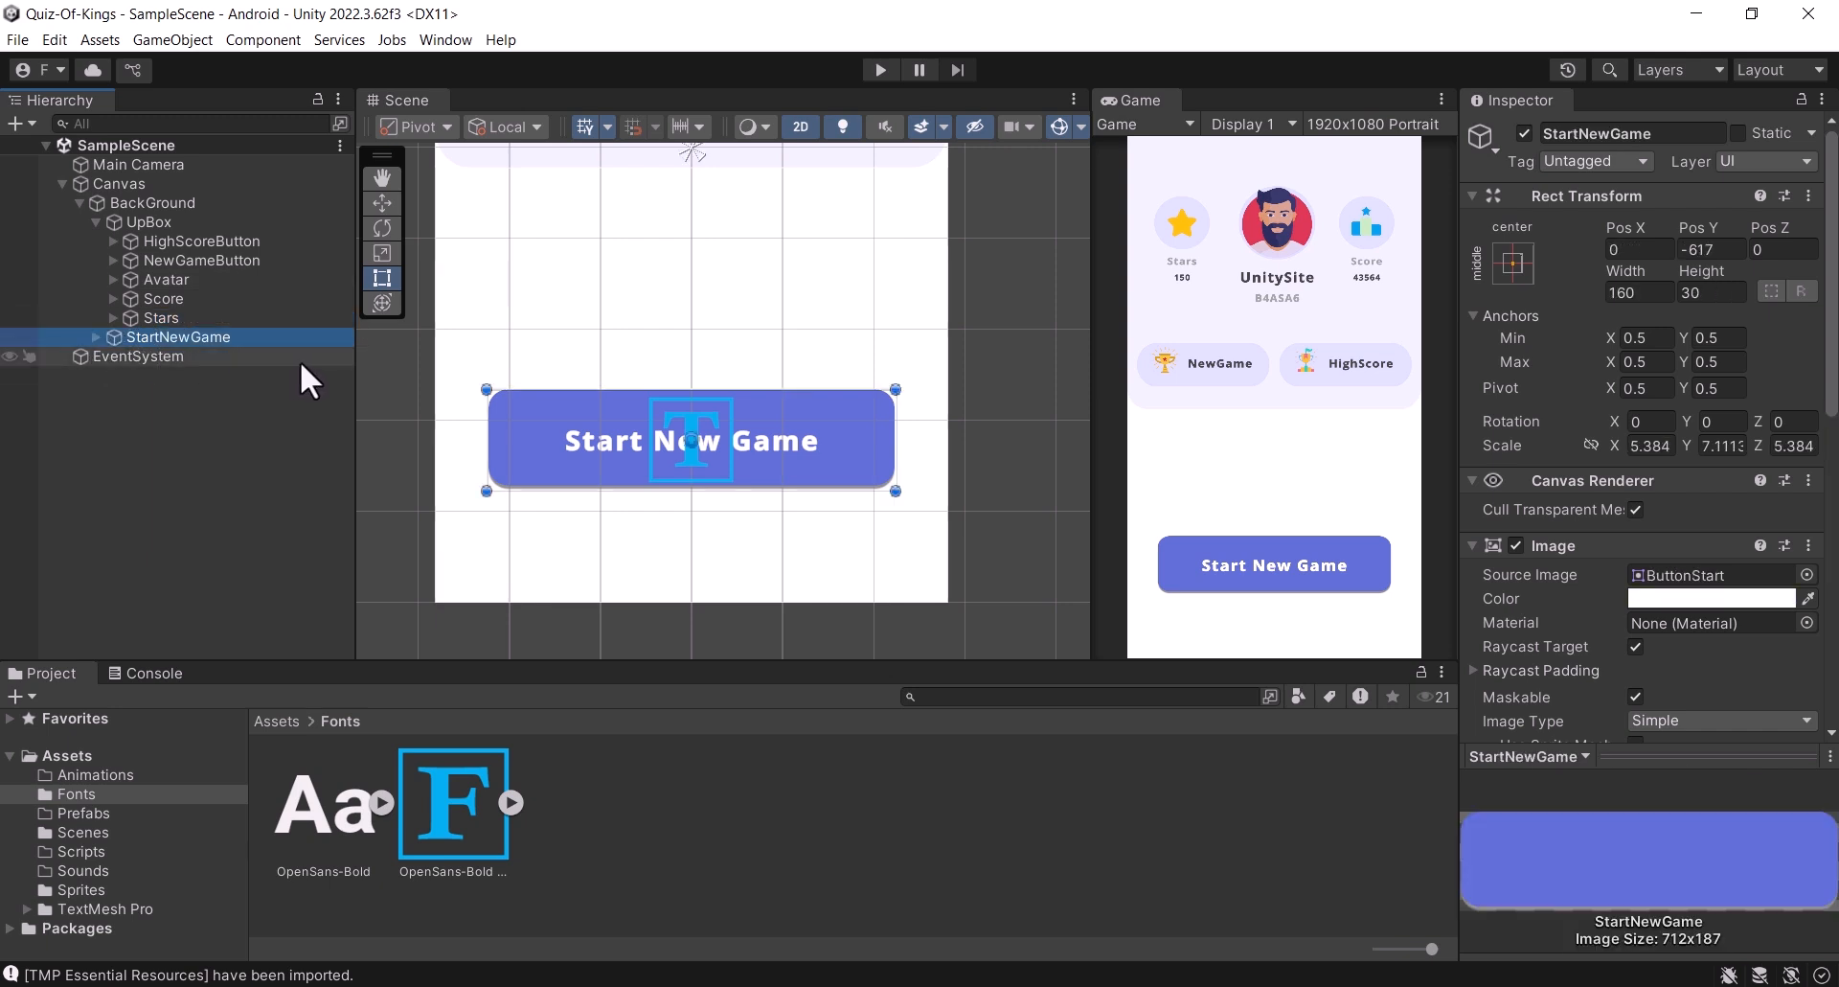
click(382, 203)
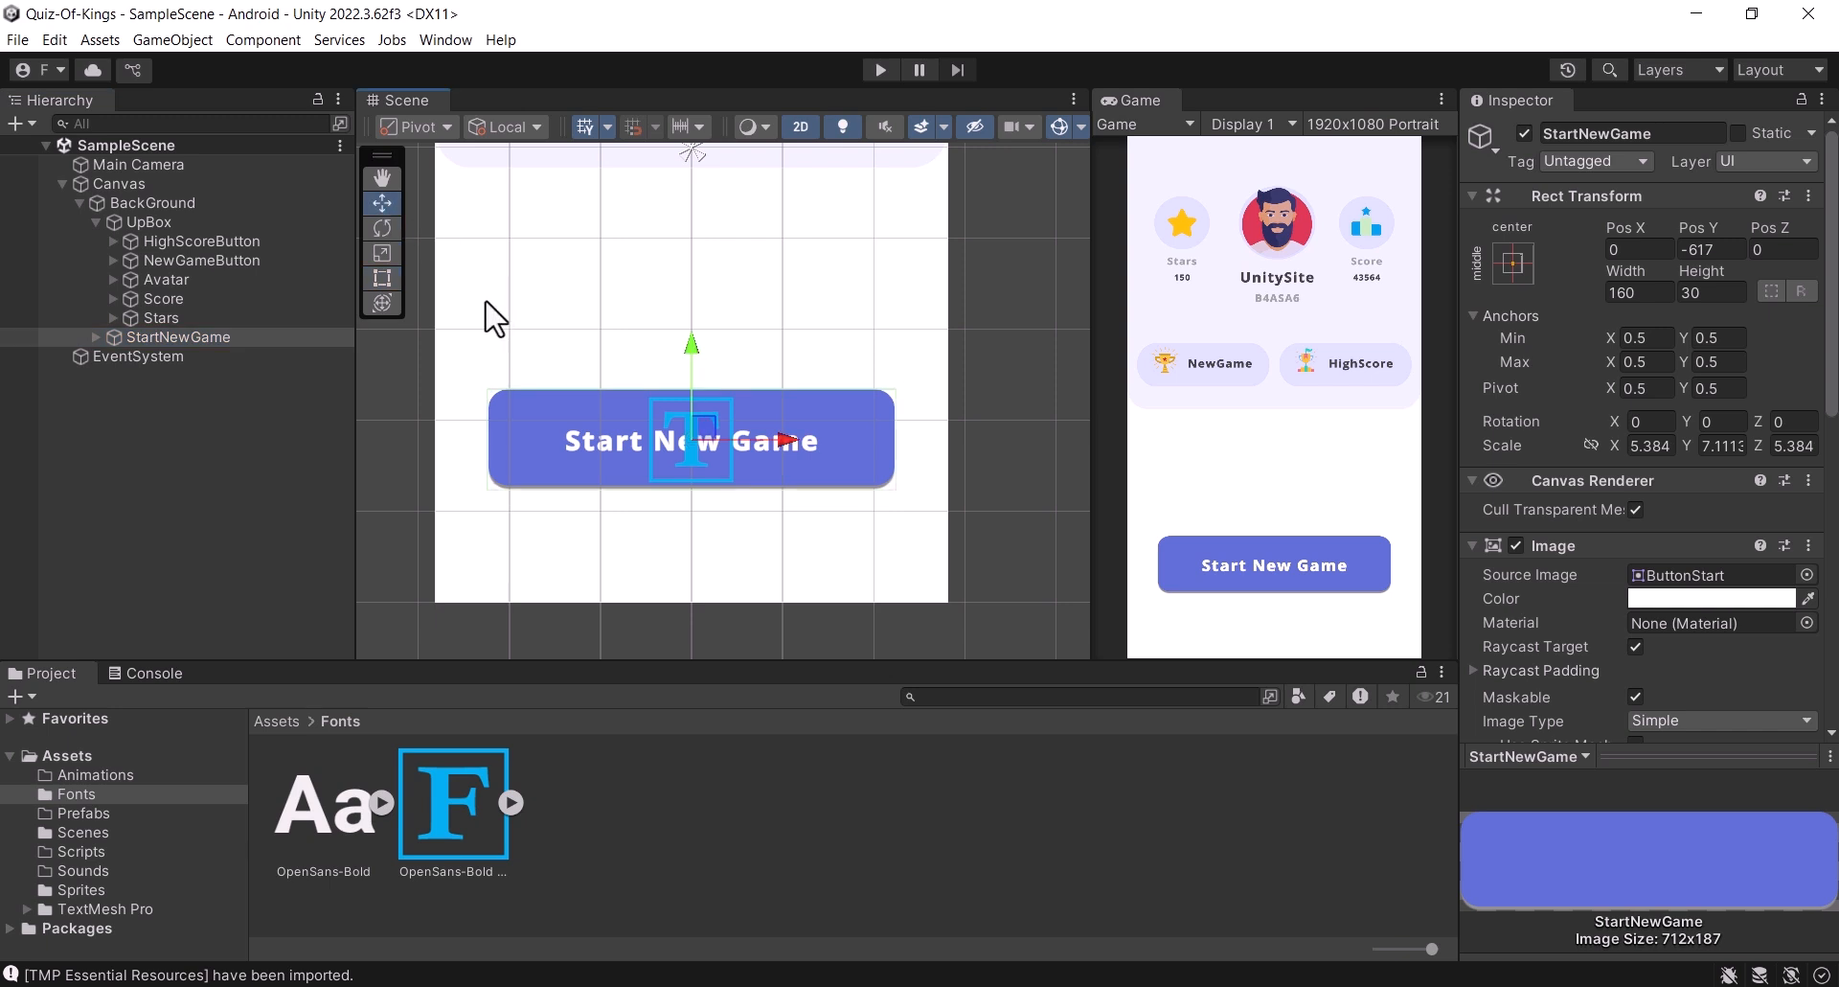
mouse_move(696, 347)
mouse_down()
mouse_move(696, 327)
mouse_move(702, 345)
mouse_up()
key(ctrl+s)
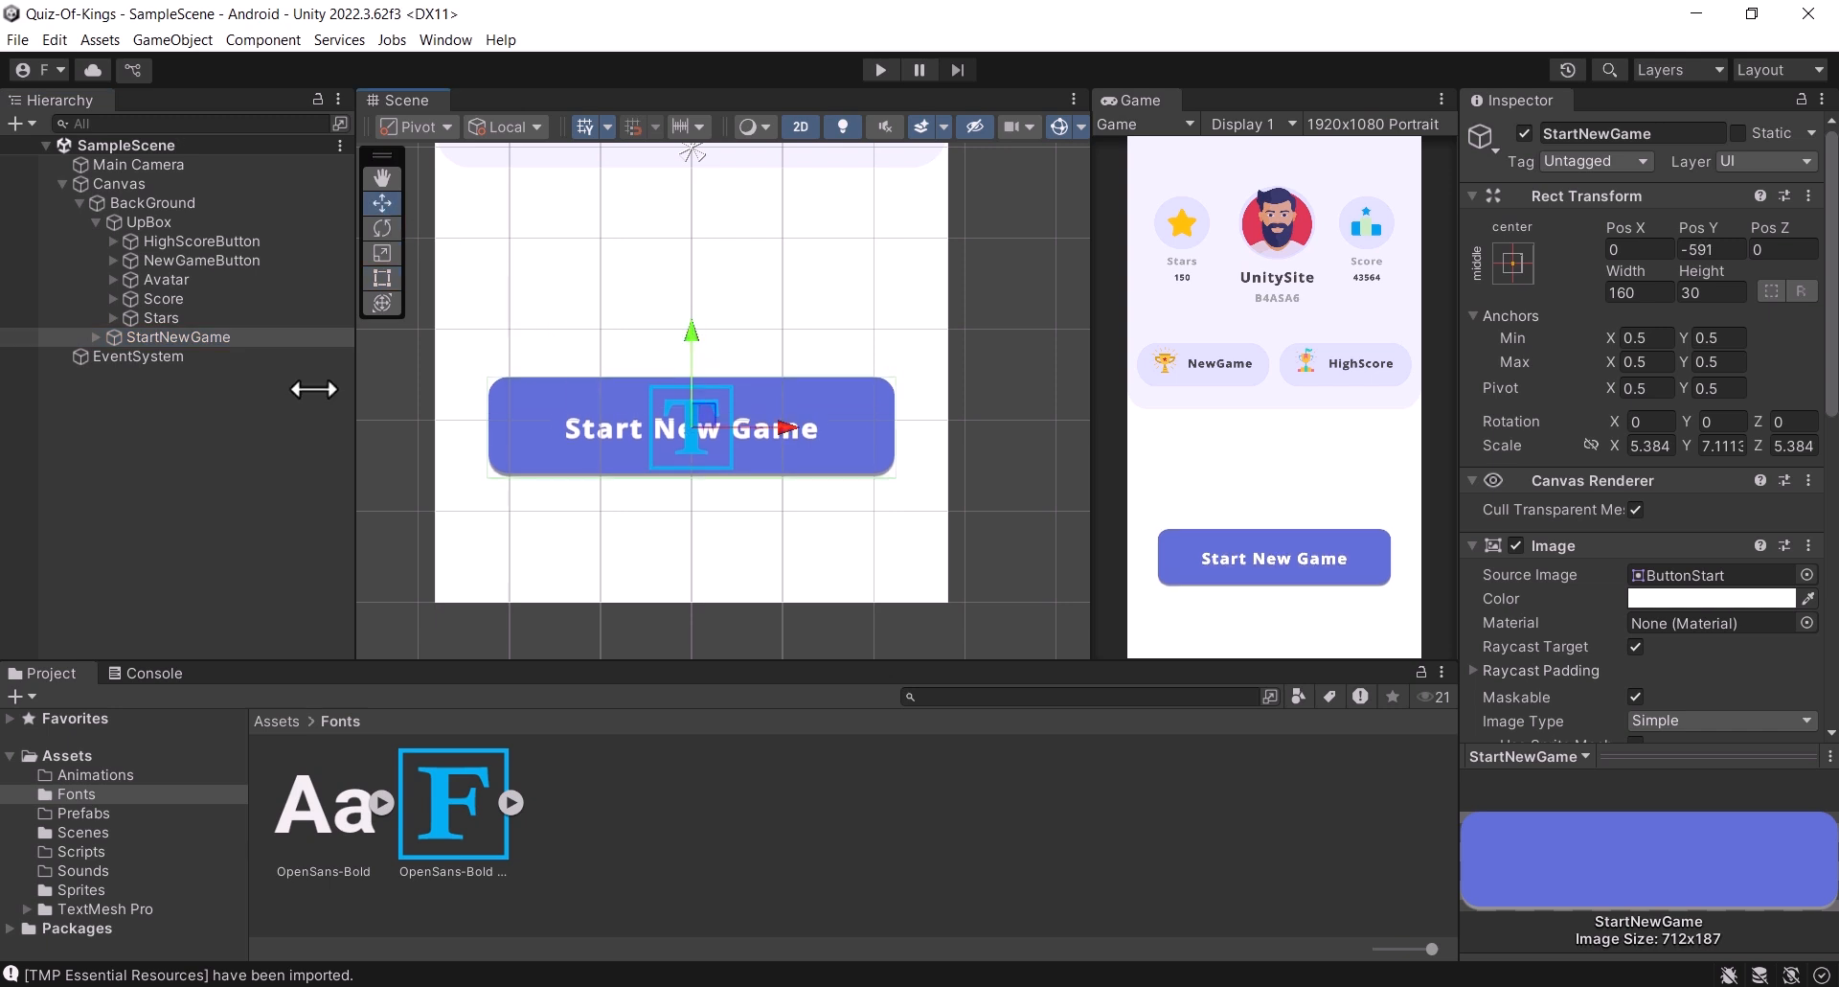
Step: Duplicate the StartNewGame button and move the copy straight down to Pos Y -821
click(94, 336)
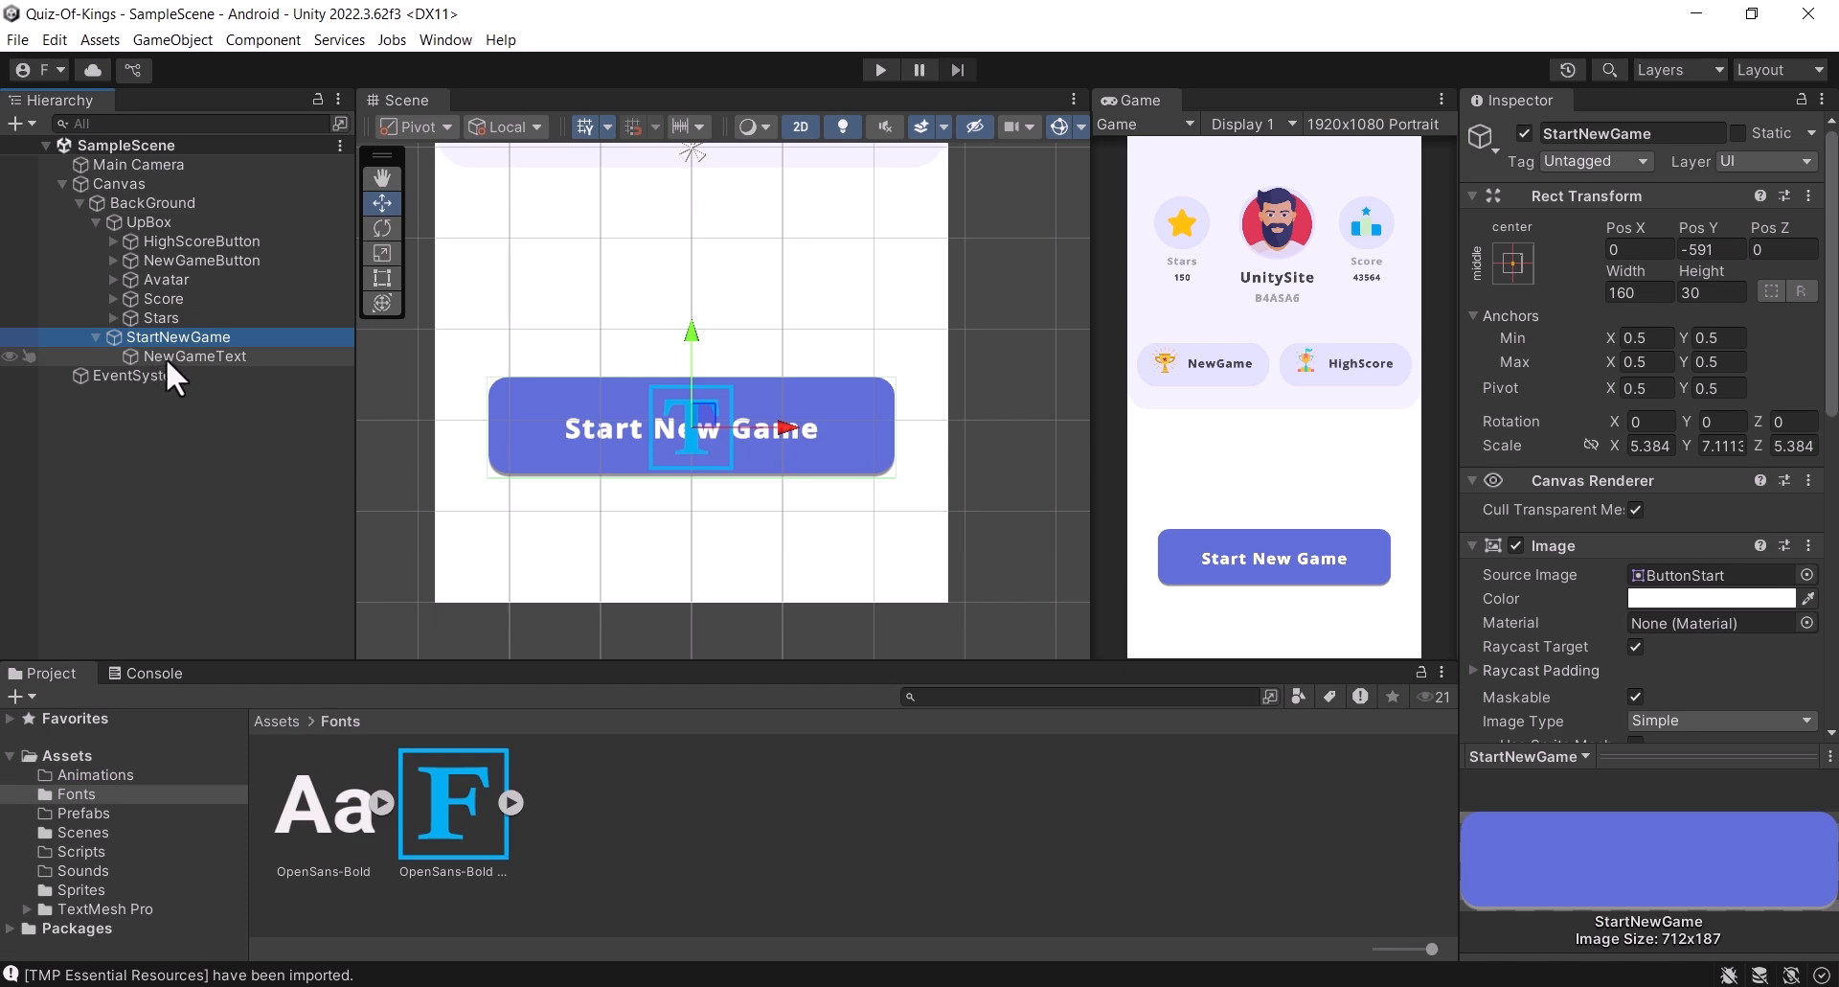
click(96, 336)
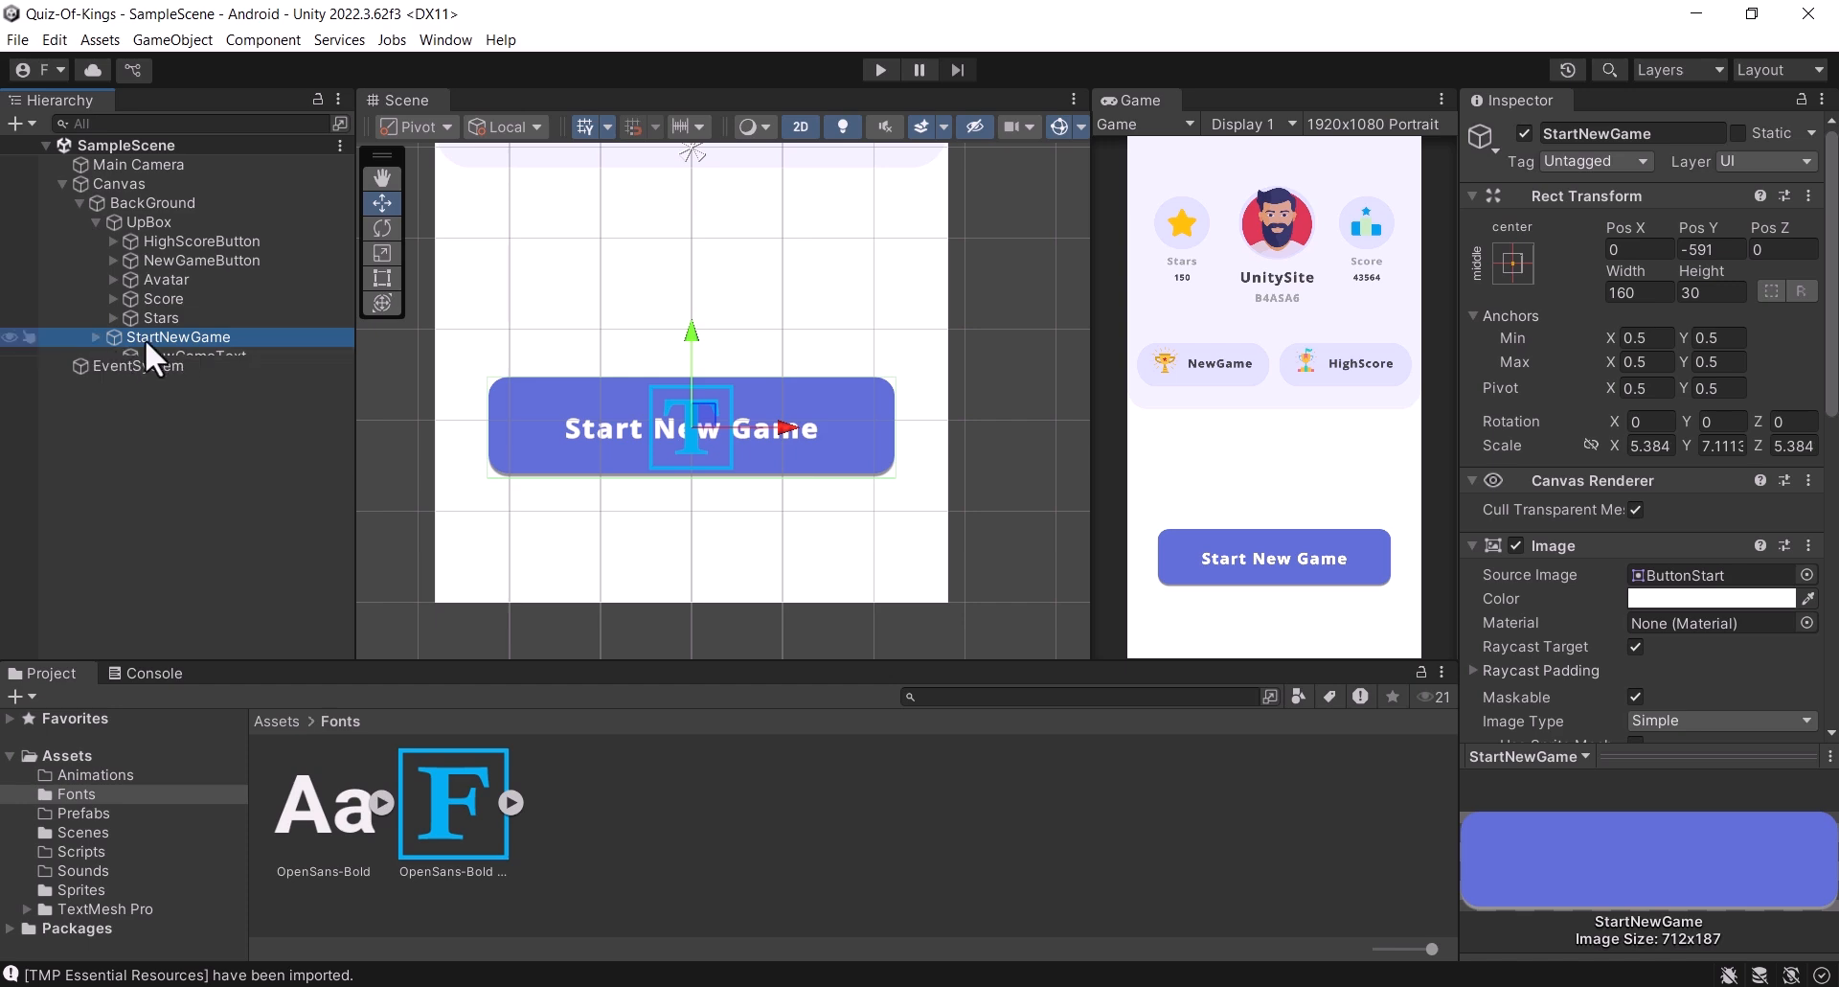
key(ctrl+d)
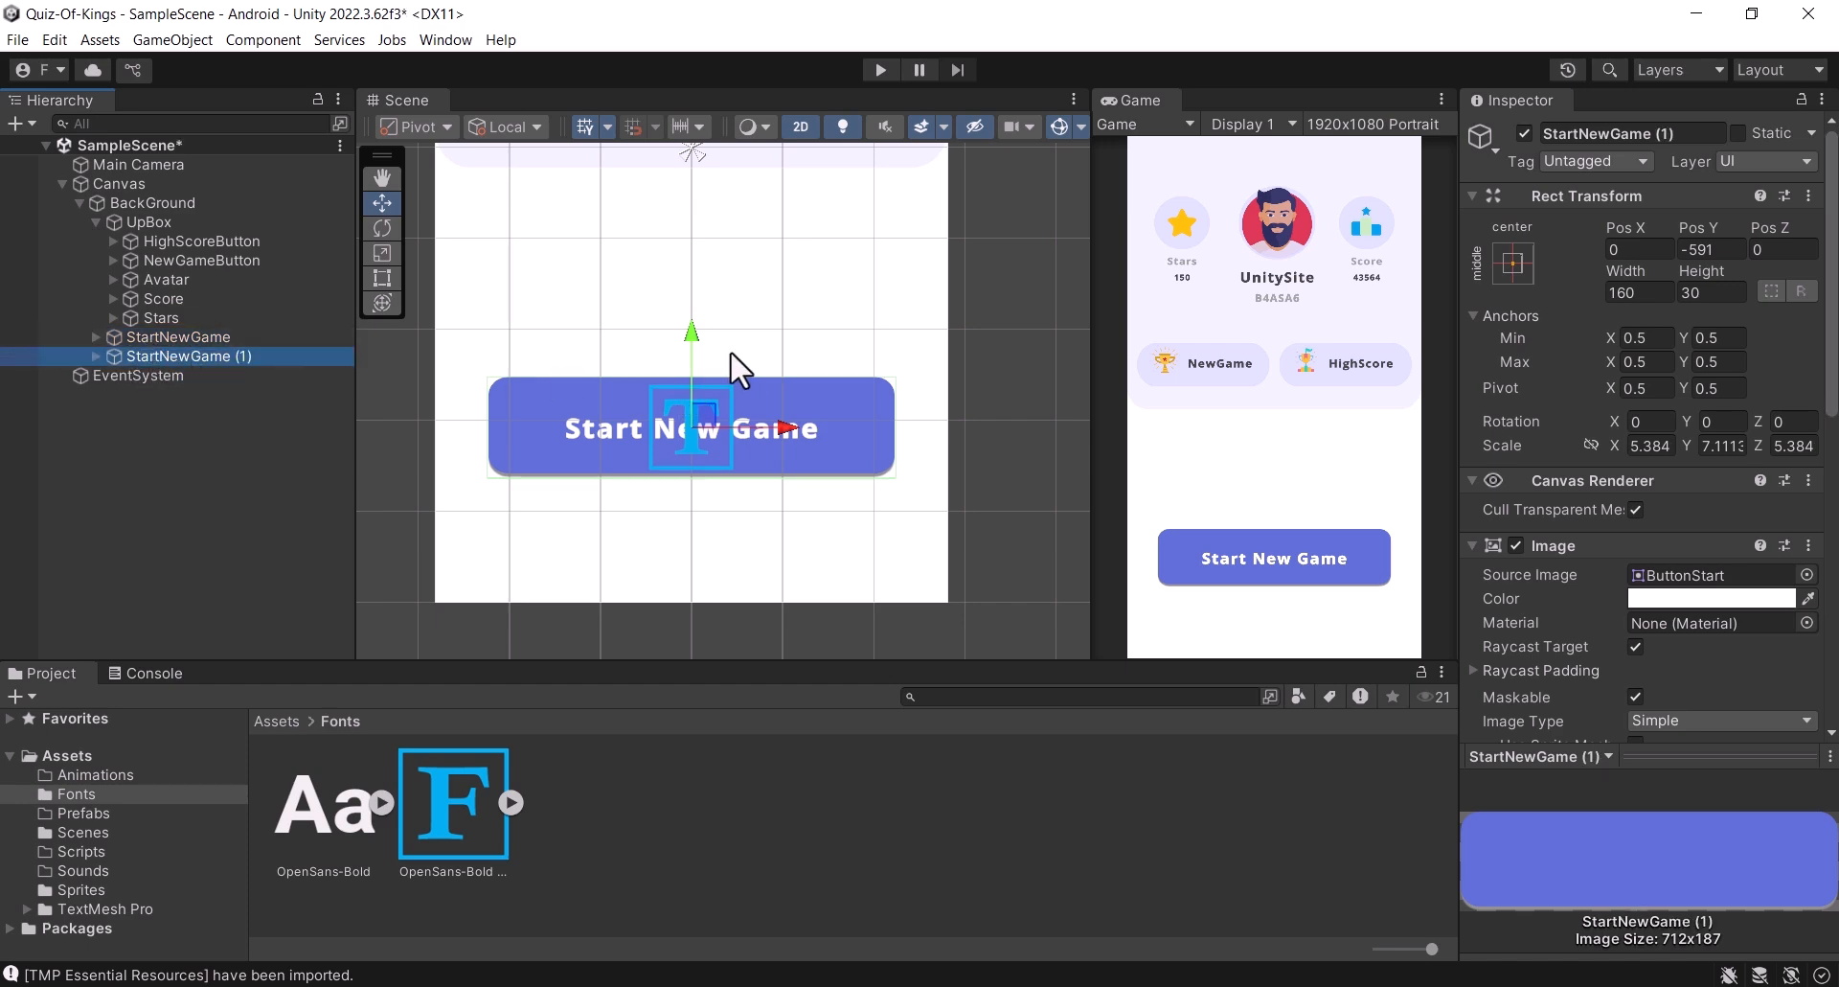
drag(693, 394, 707, 449)
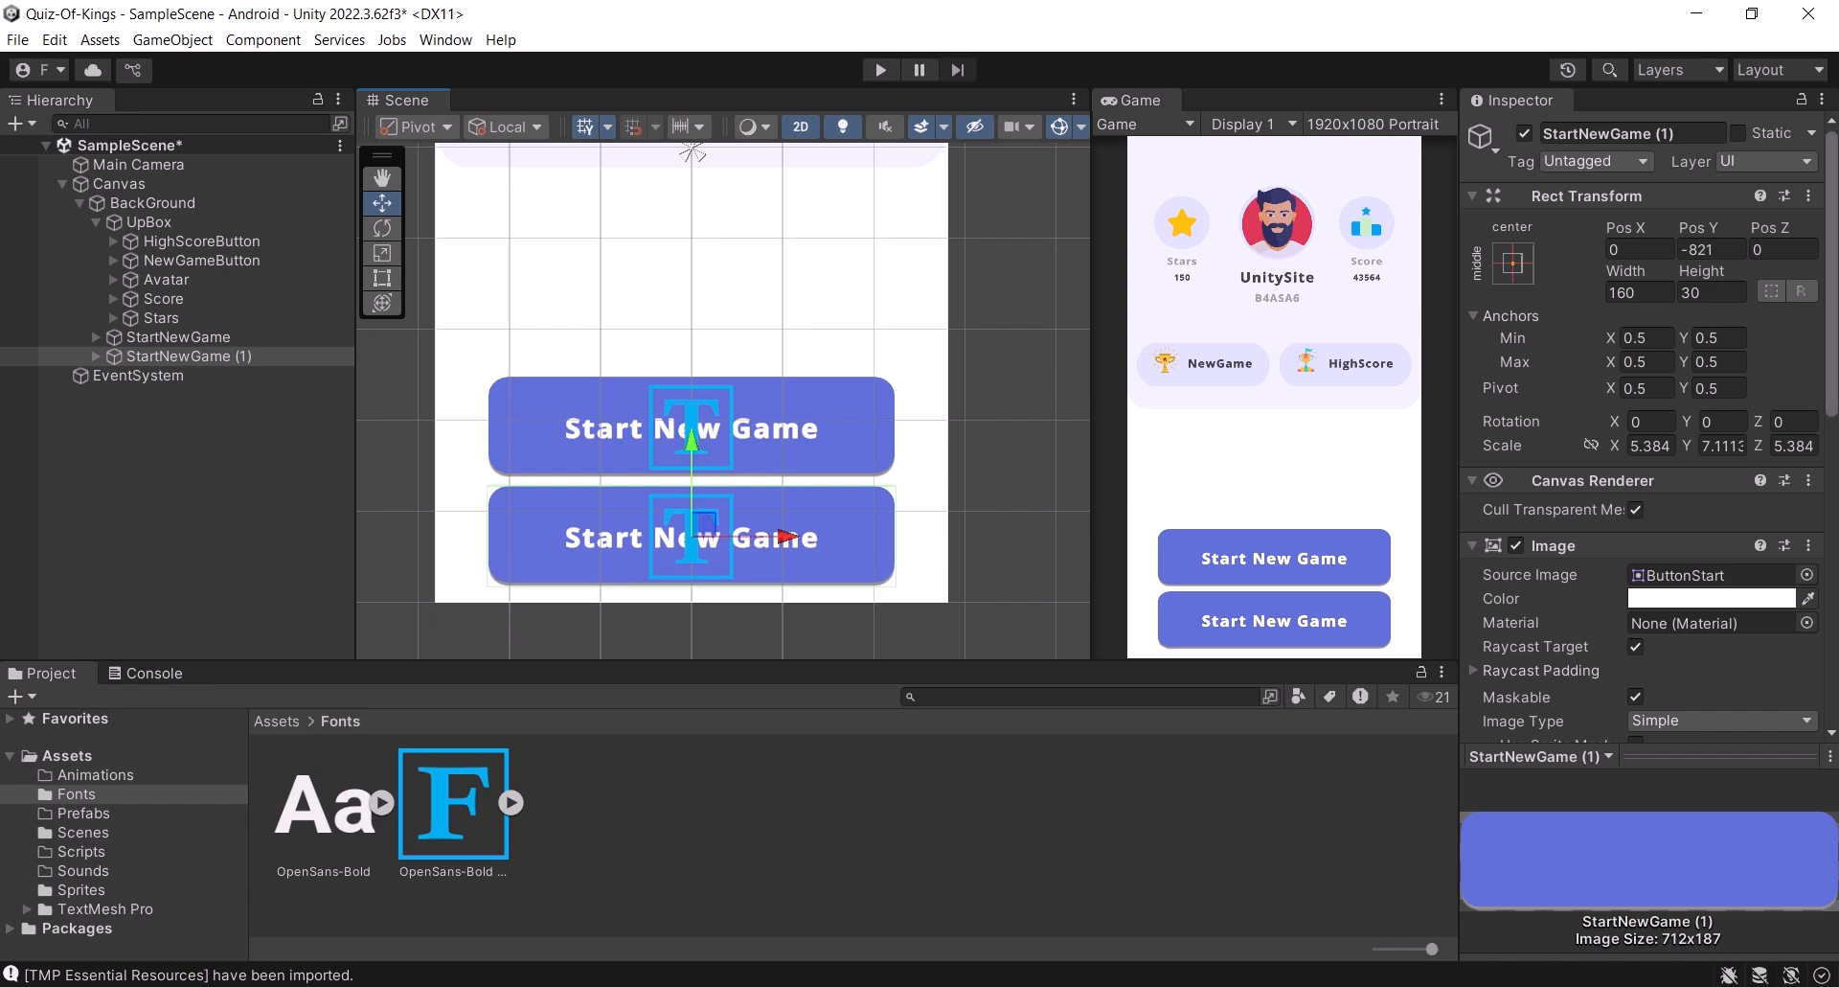
Step: Rename StartNewGame (1) as Store and save the scene
click(1657, 133)
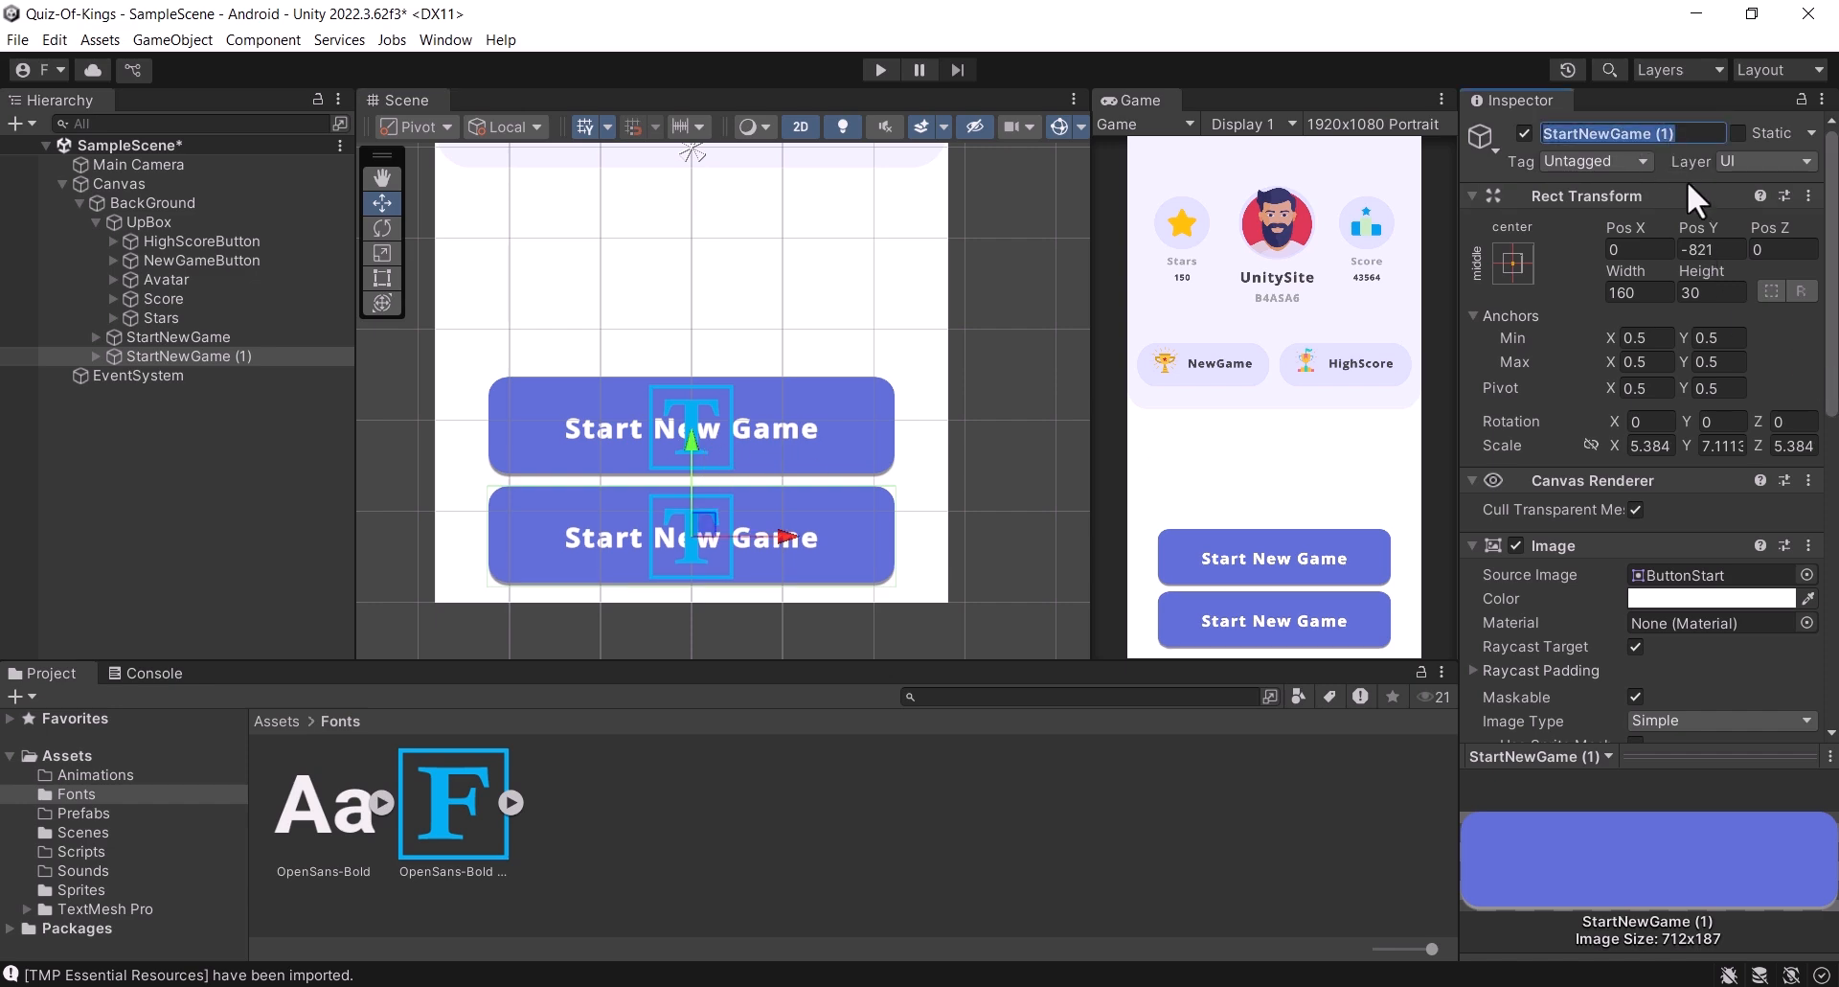
text(Store)
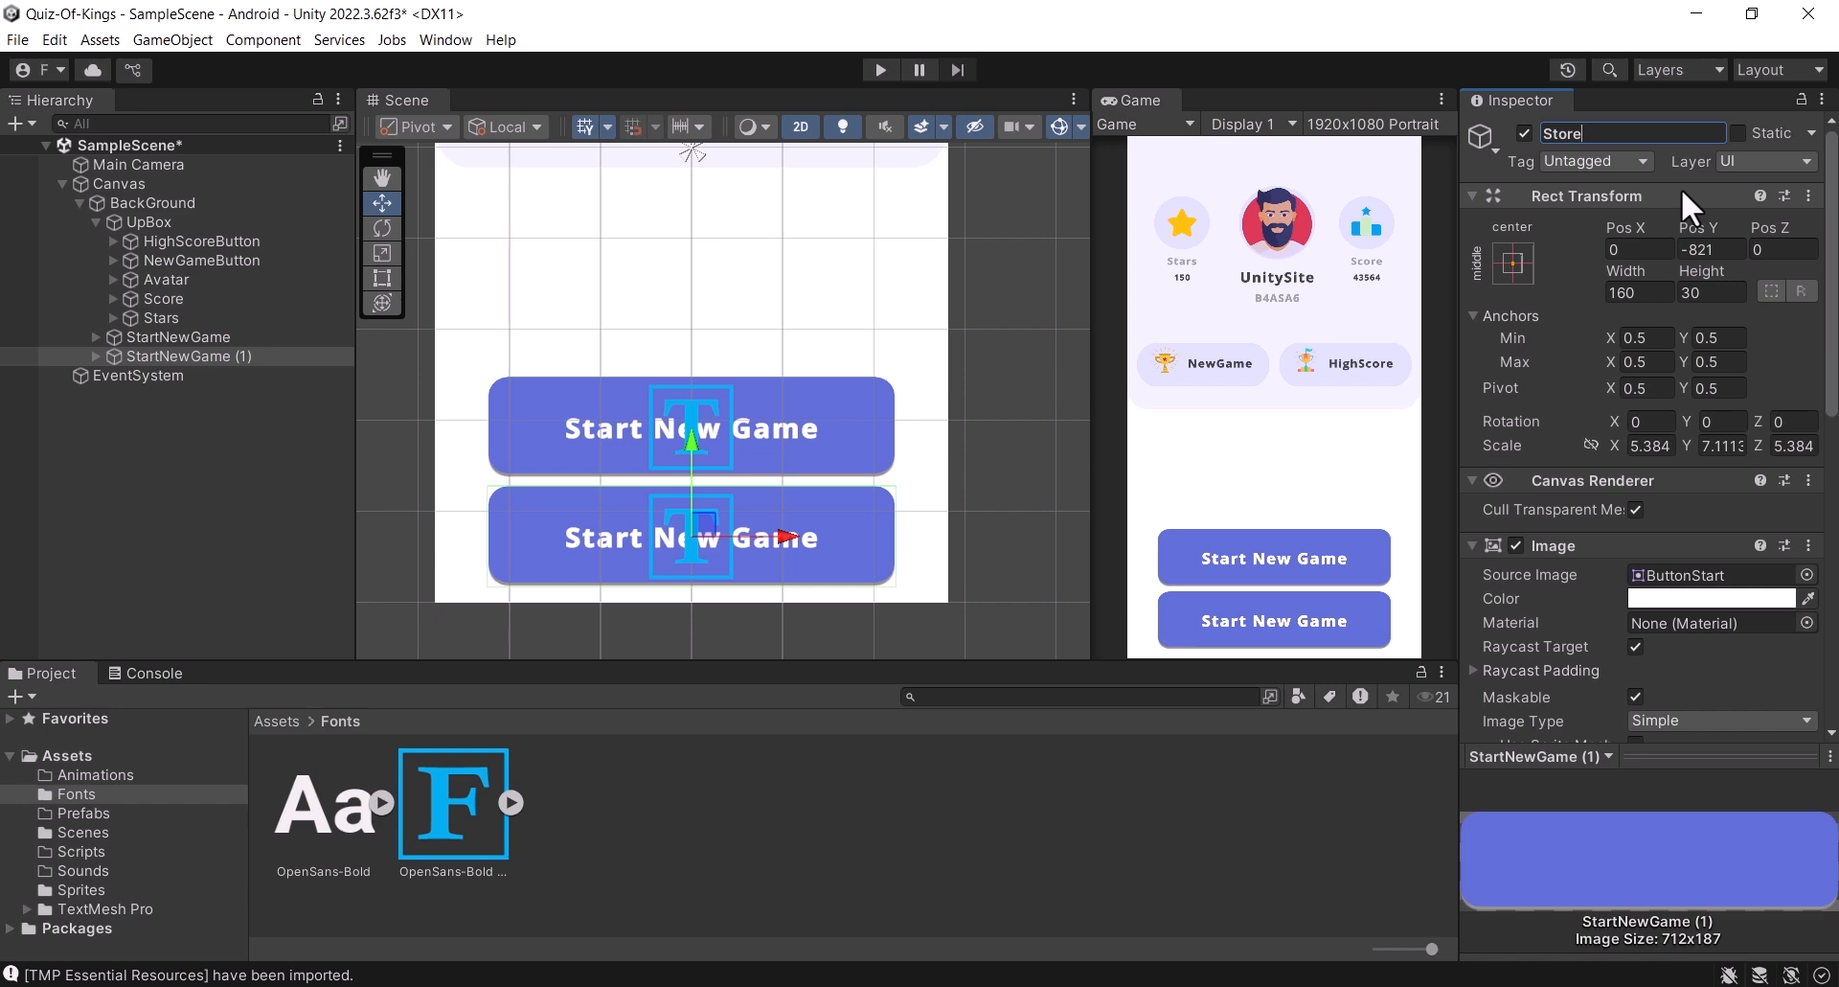
key(Return)
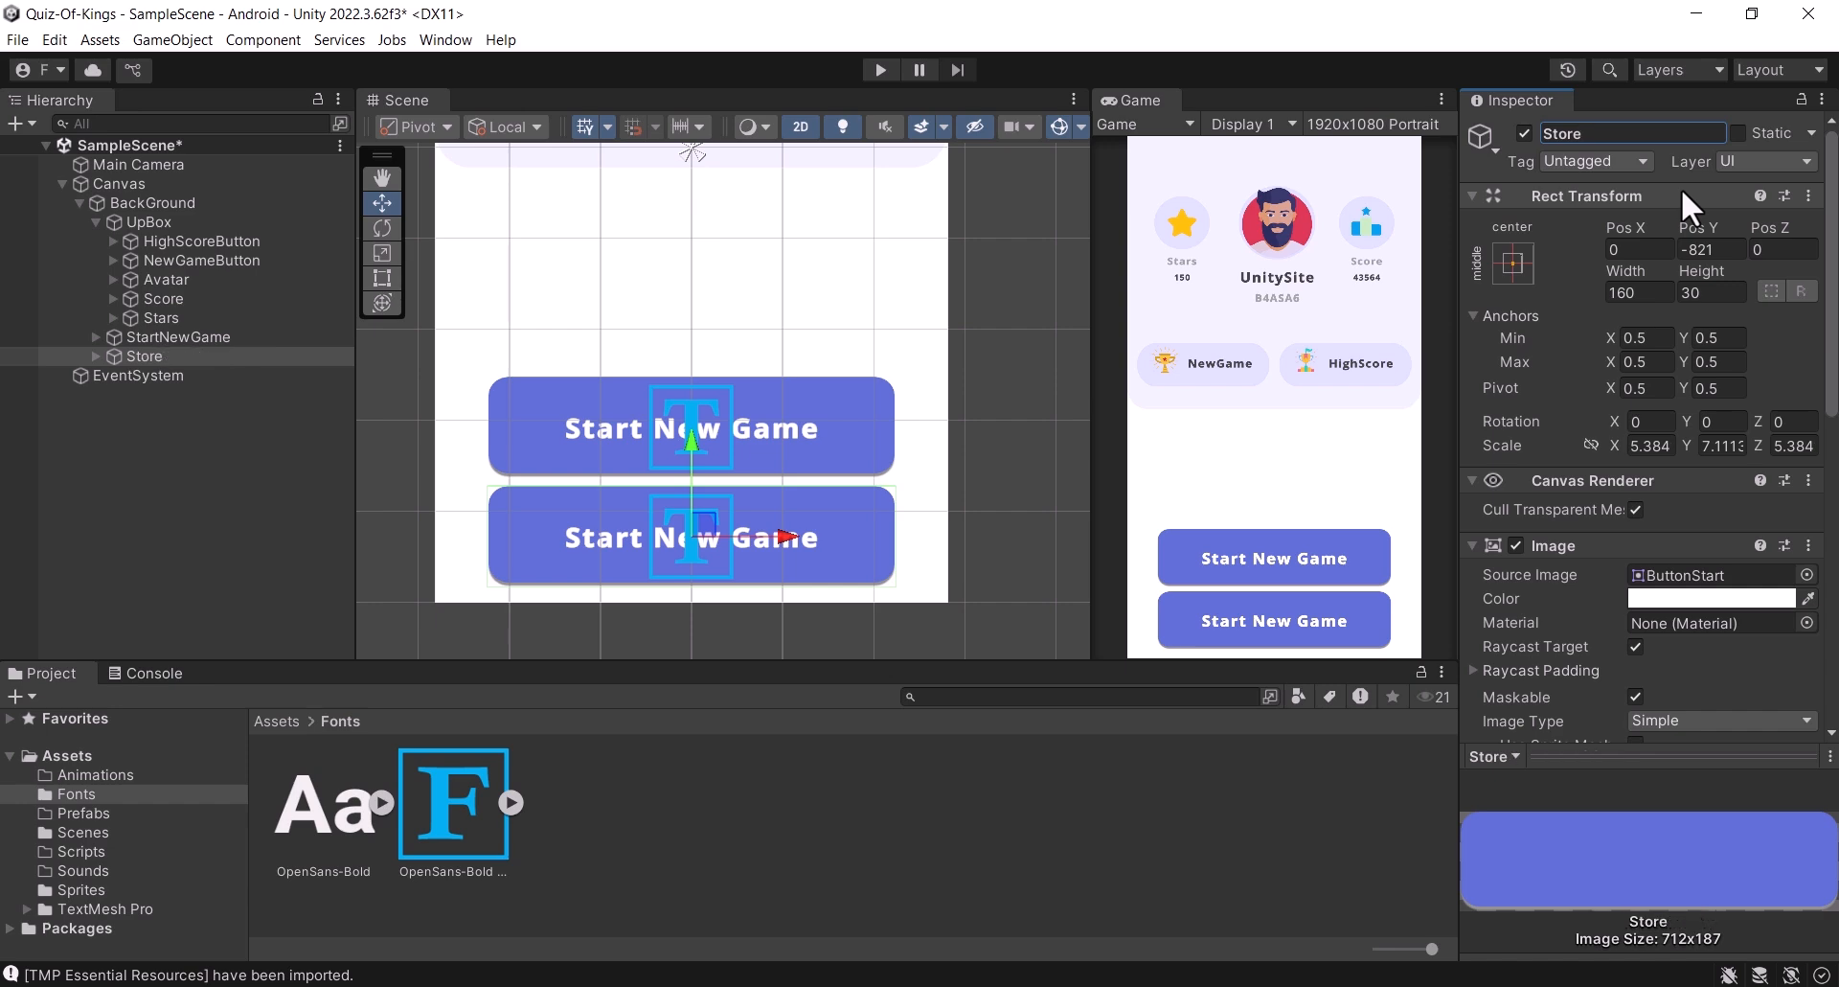
key(ctrl+s)
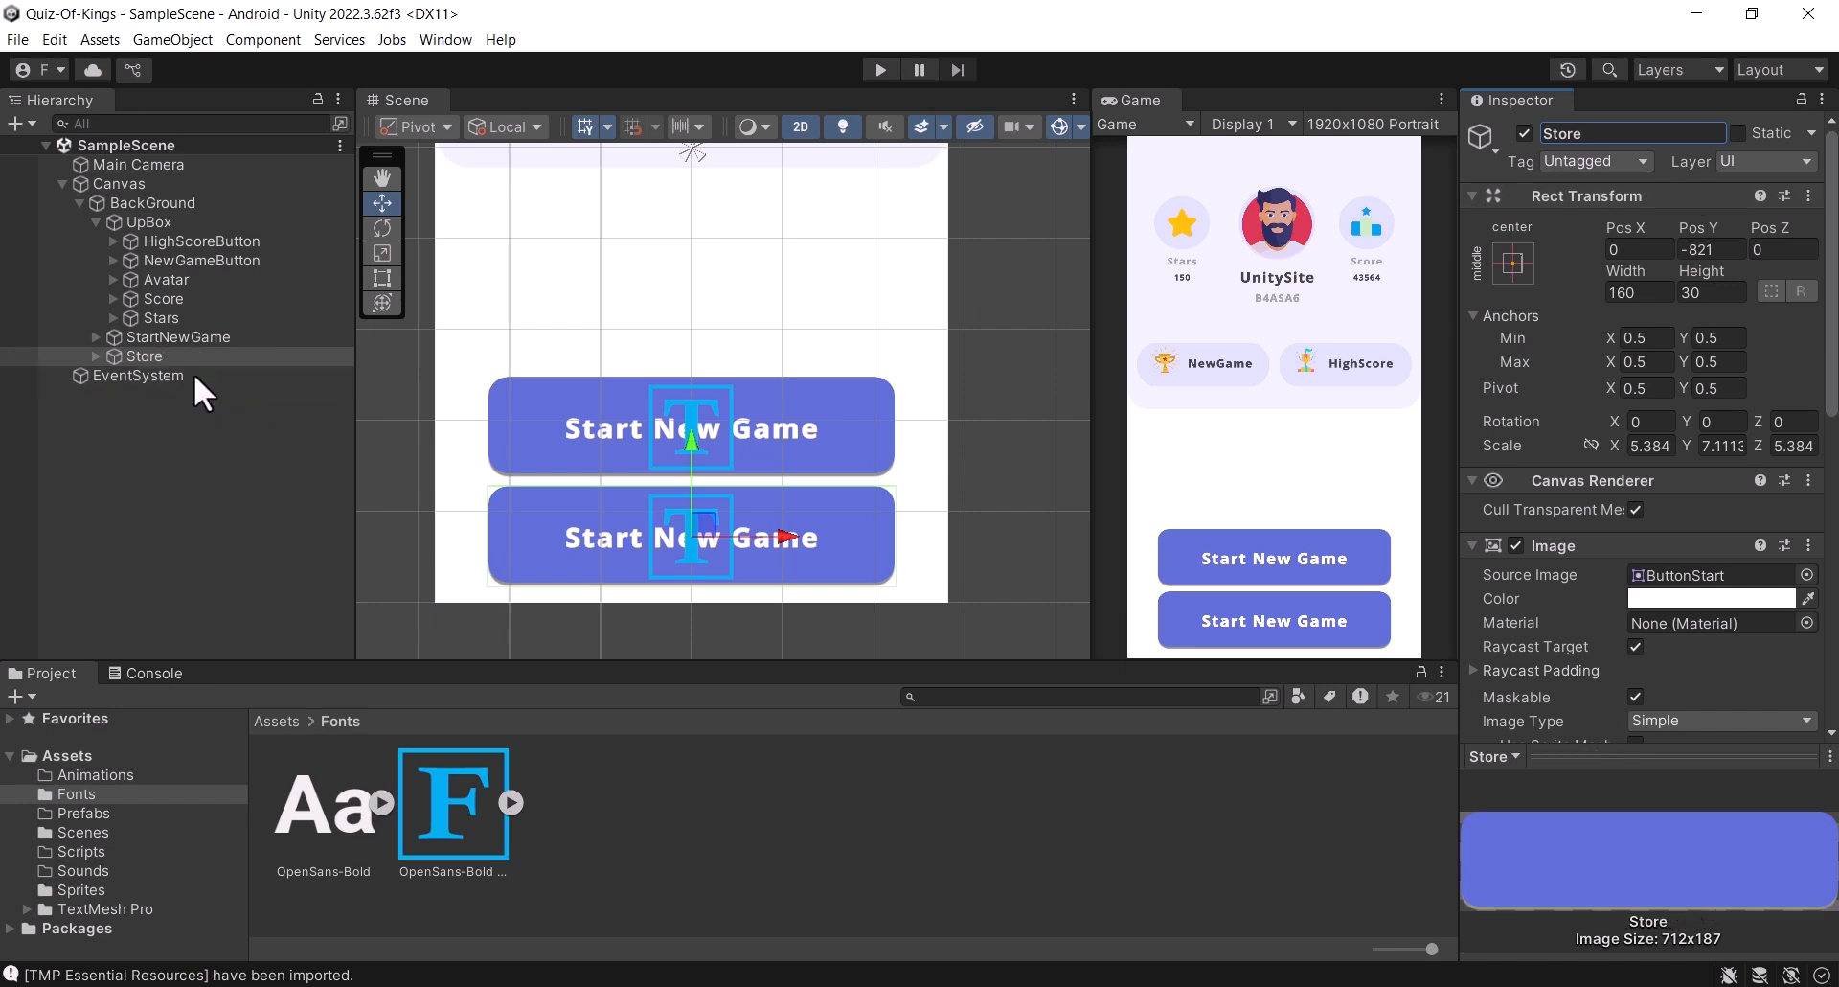
Step: Make the Store button's image fully transparent by setting its color alpha to 0
click(94, 355)
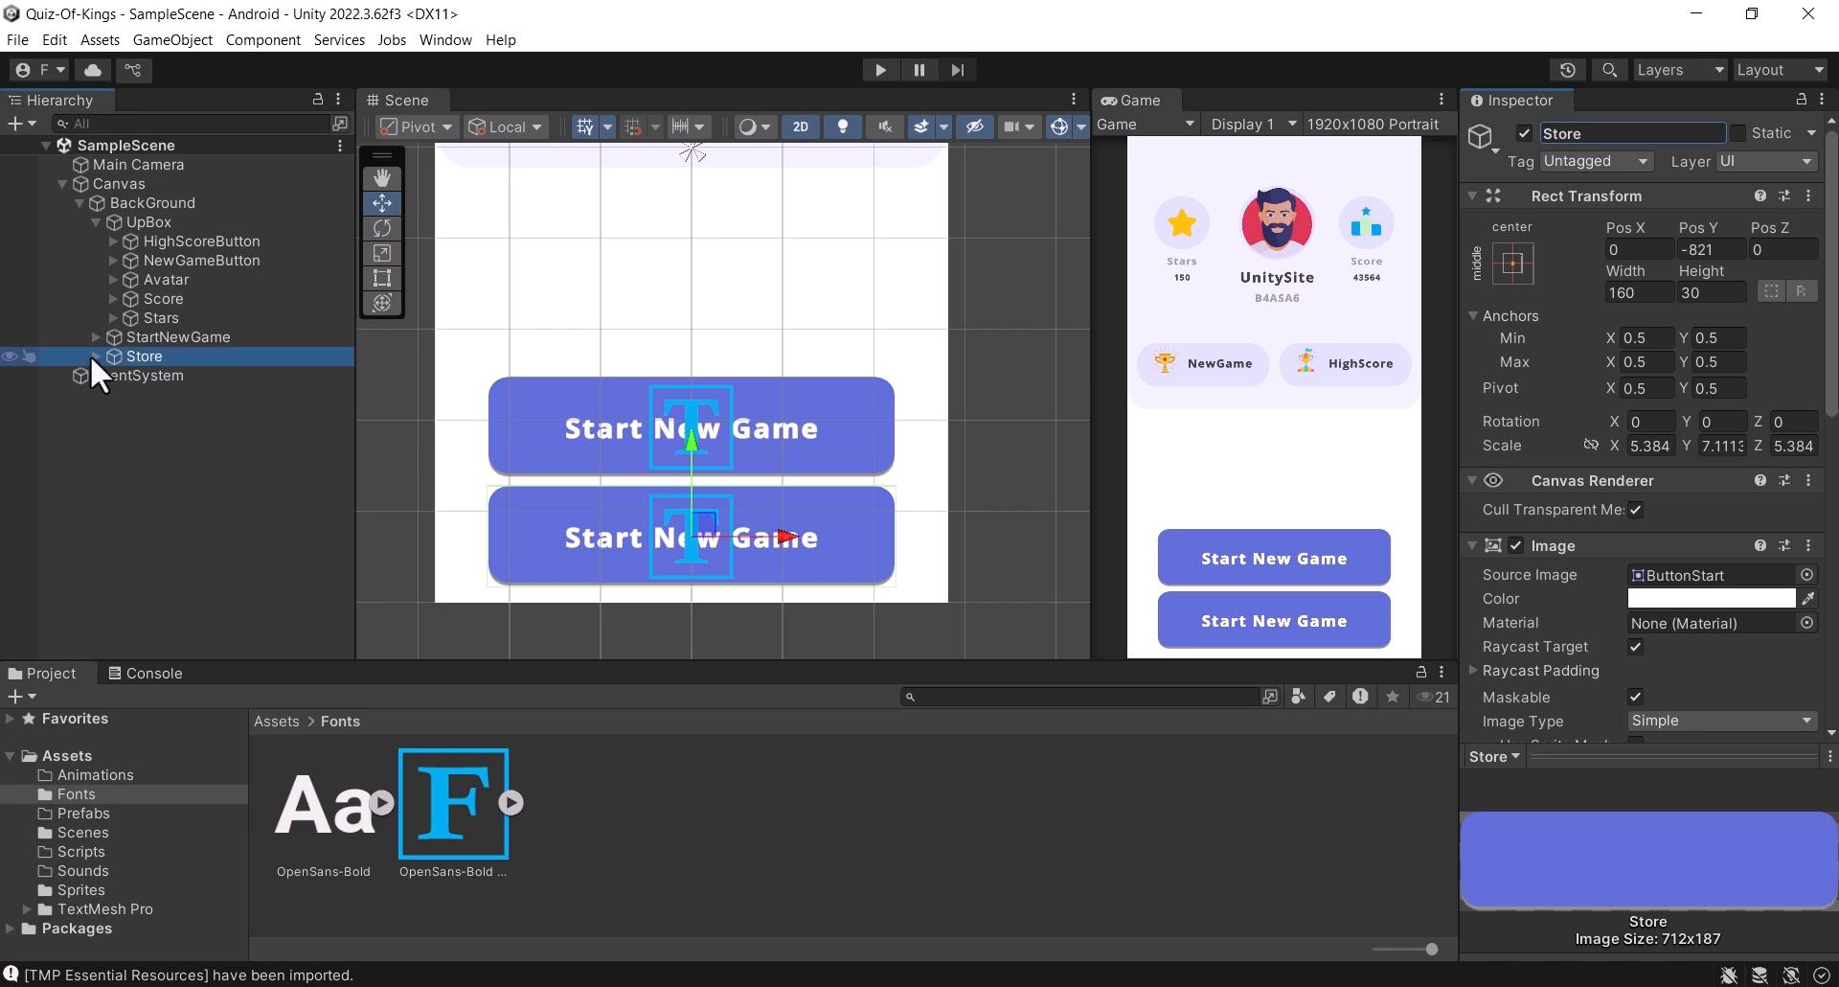
scroll(1707, 555, down, 3)
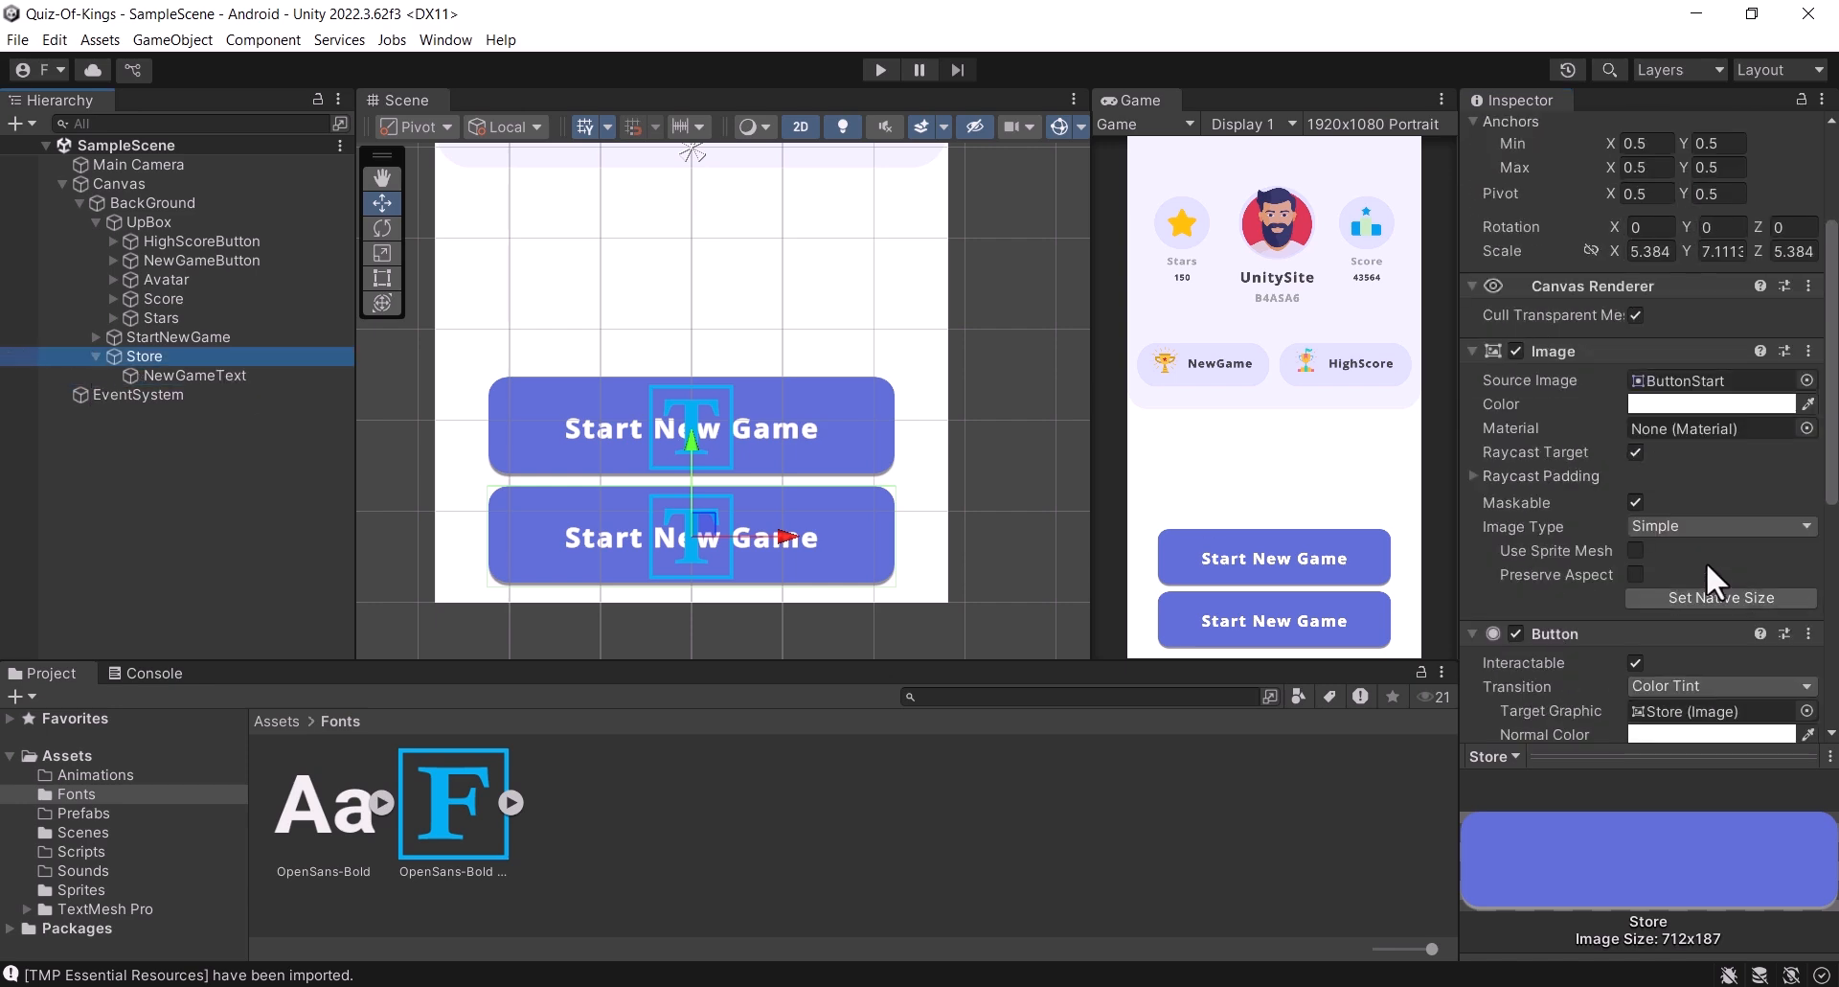
click(1717, 404)
drag(1710, 870, 1510, 878)
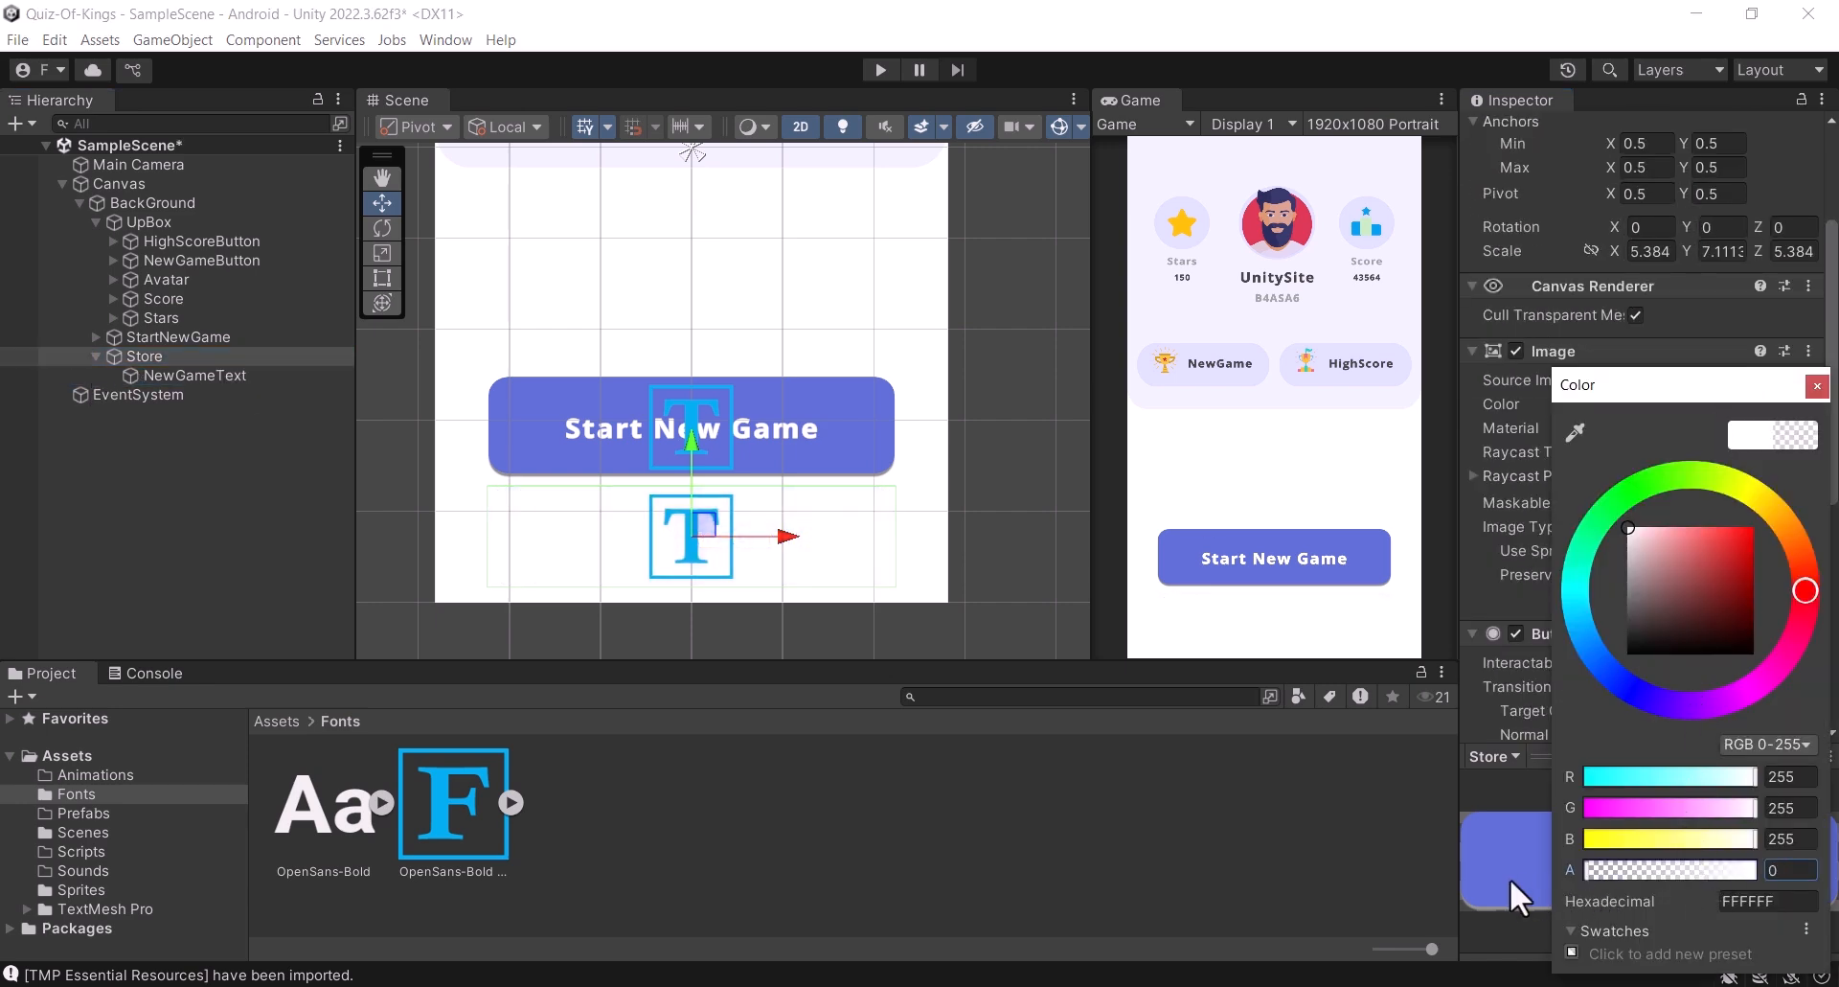
click(1817, 384)
Step: Replace the text content of Store's NewGameText with Game Store
click(194, 376)
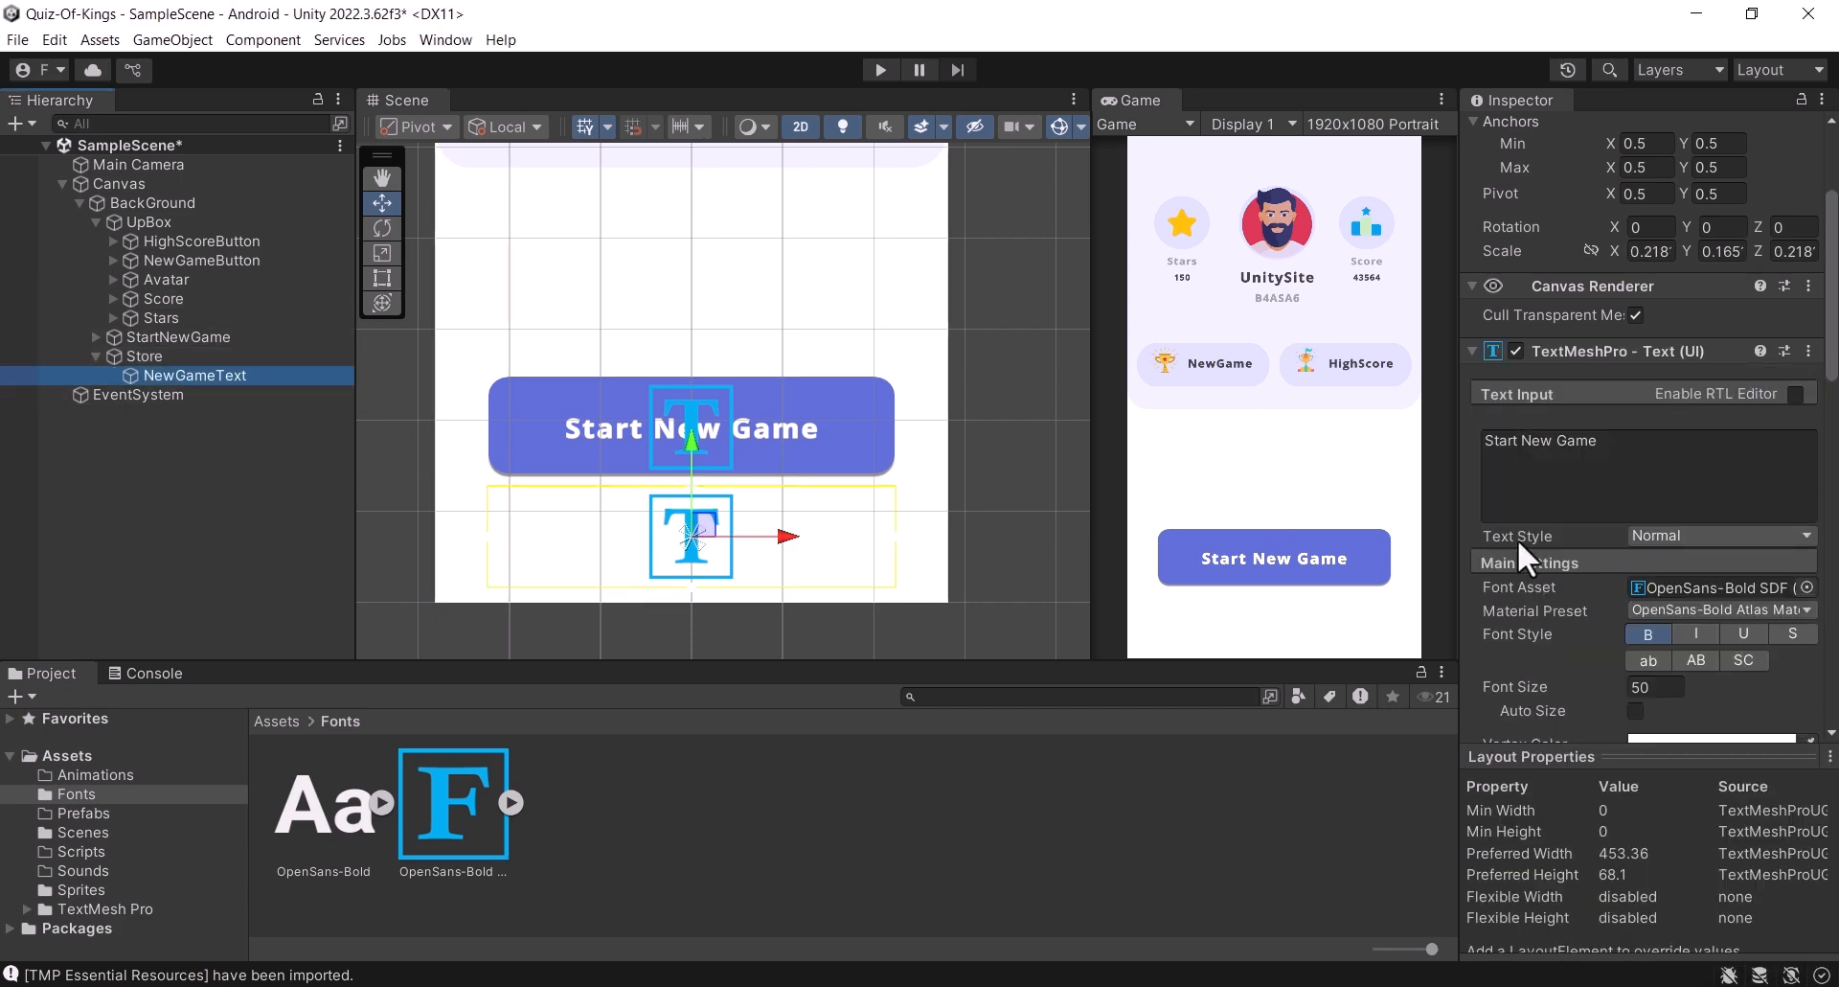
click(1657, 462)
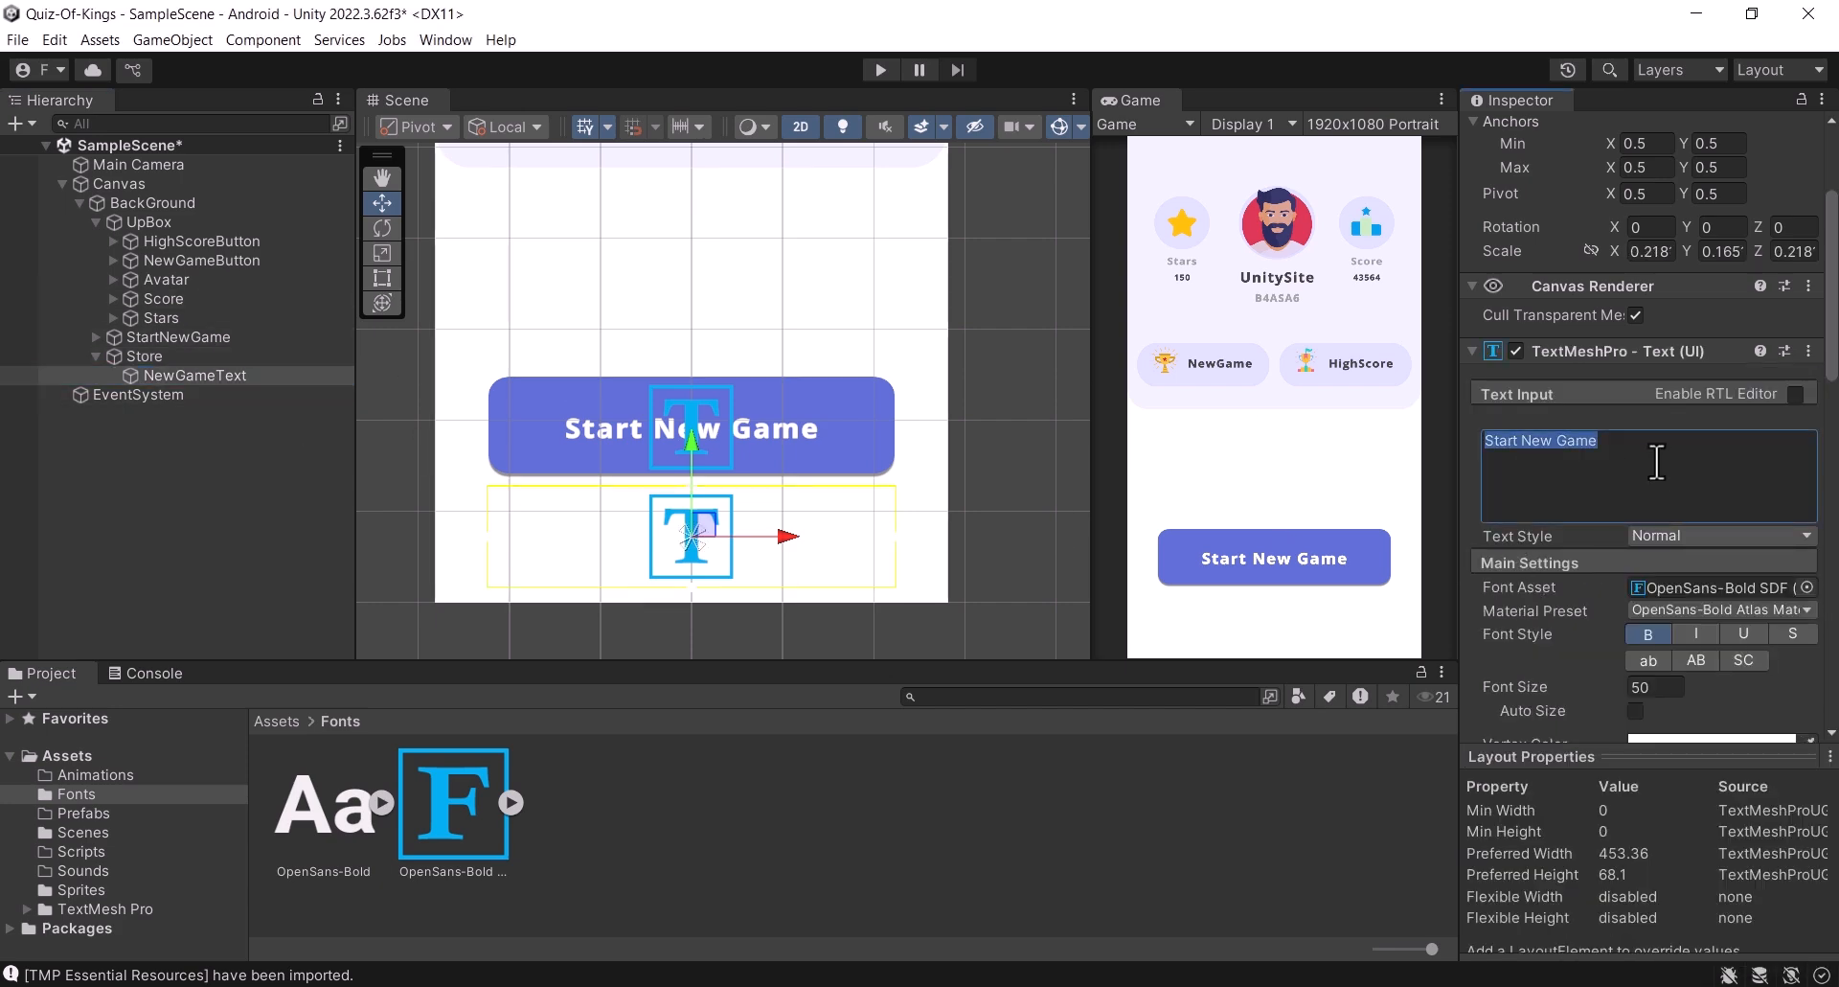
text(Game)
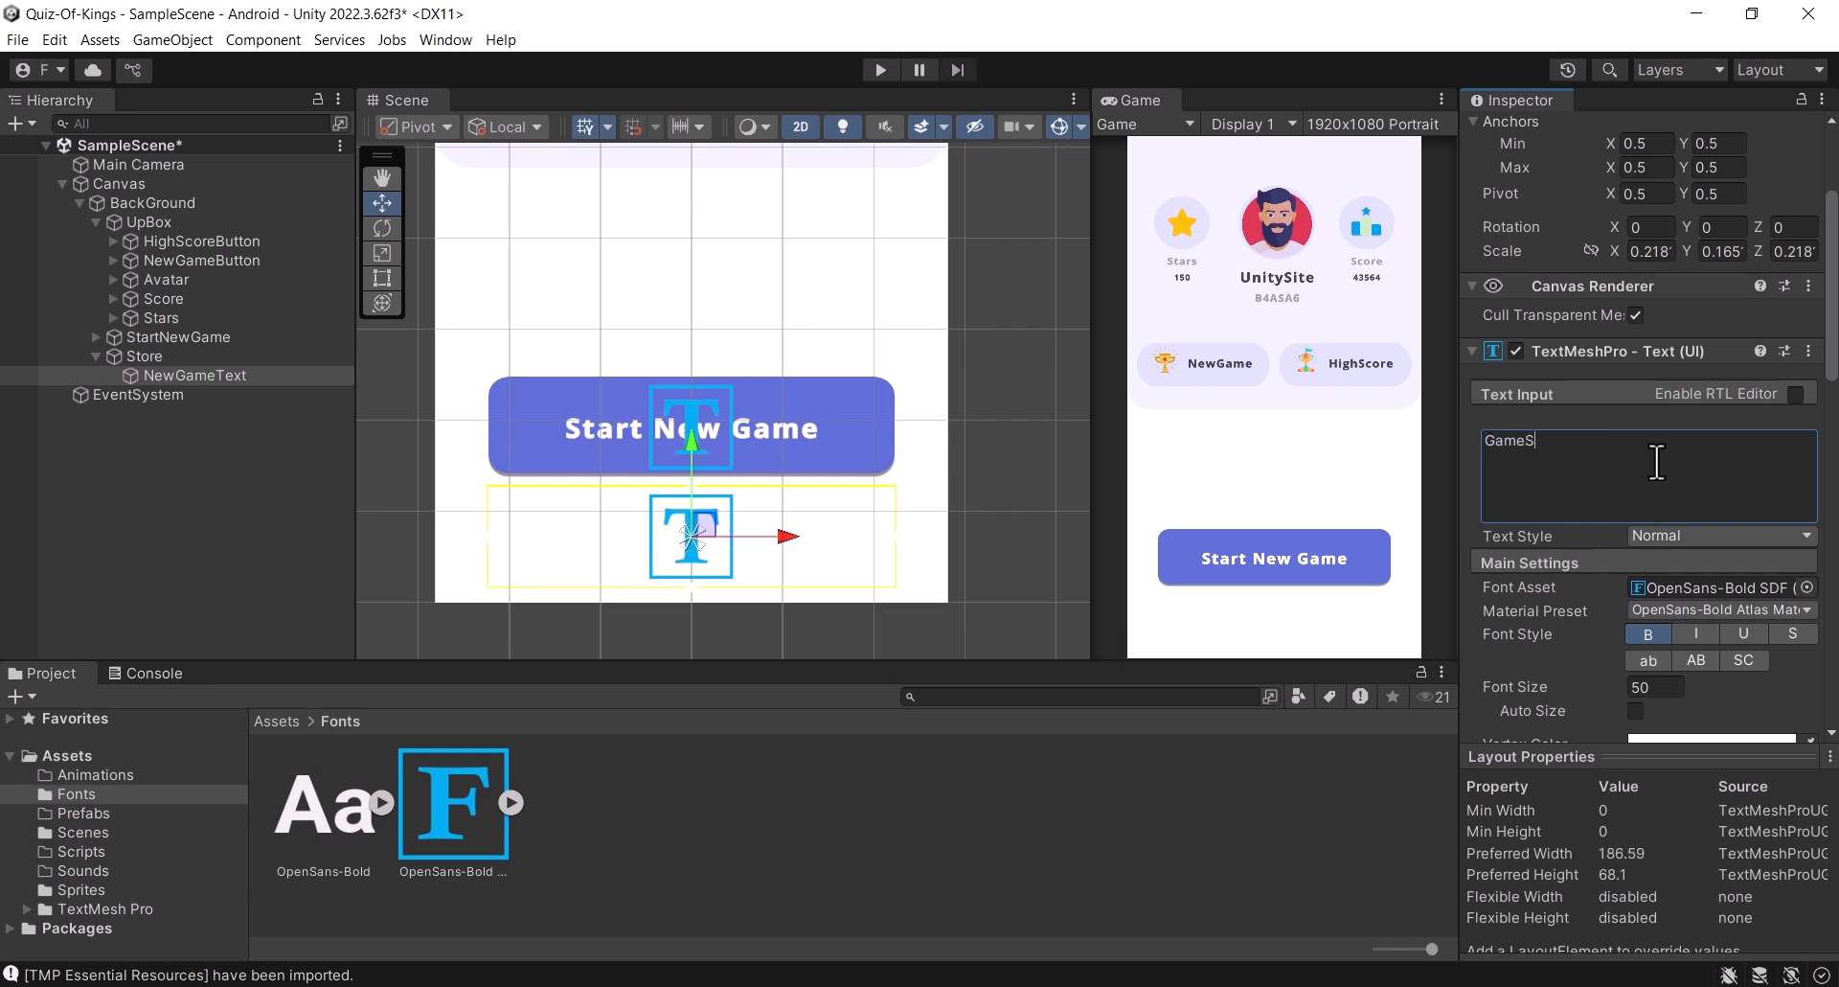
text( Store)
Step: Set the vertex color of the Game Store text to the StartNewGame button's blue, 5D6FD5, sampled from the game preview
scroll(1784, 366, down, 3)
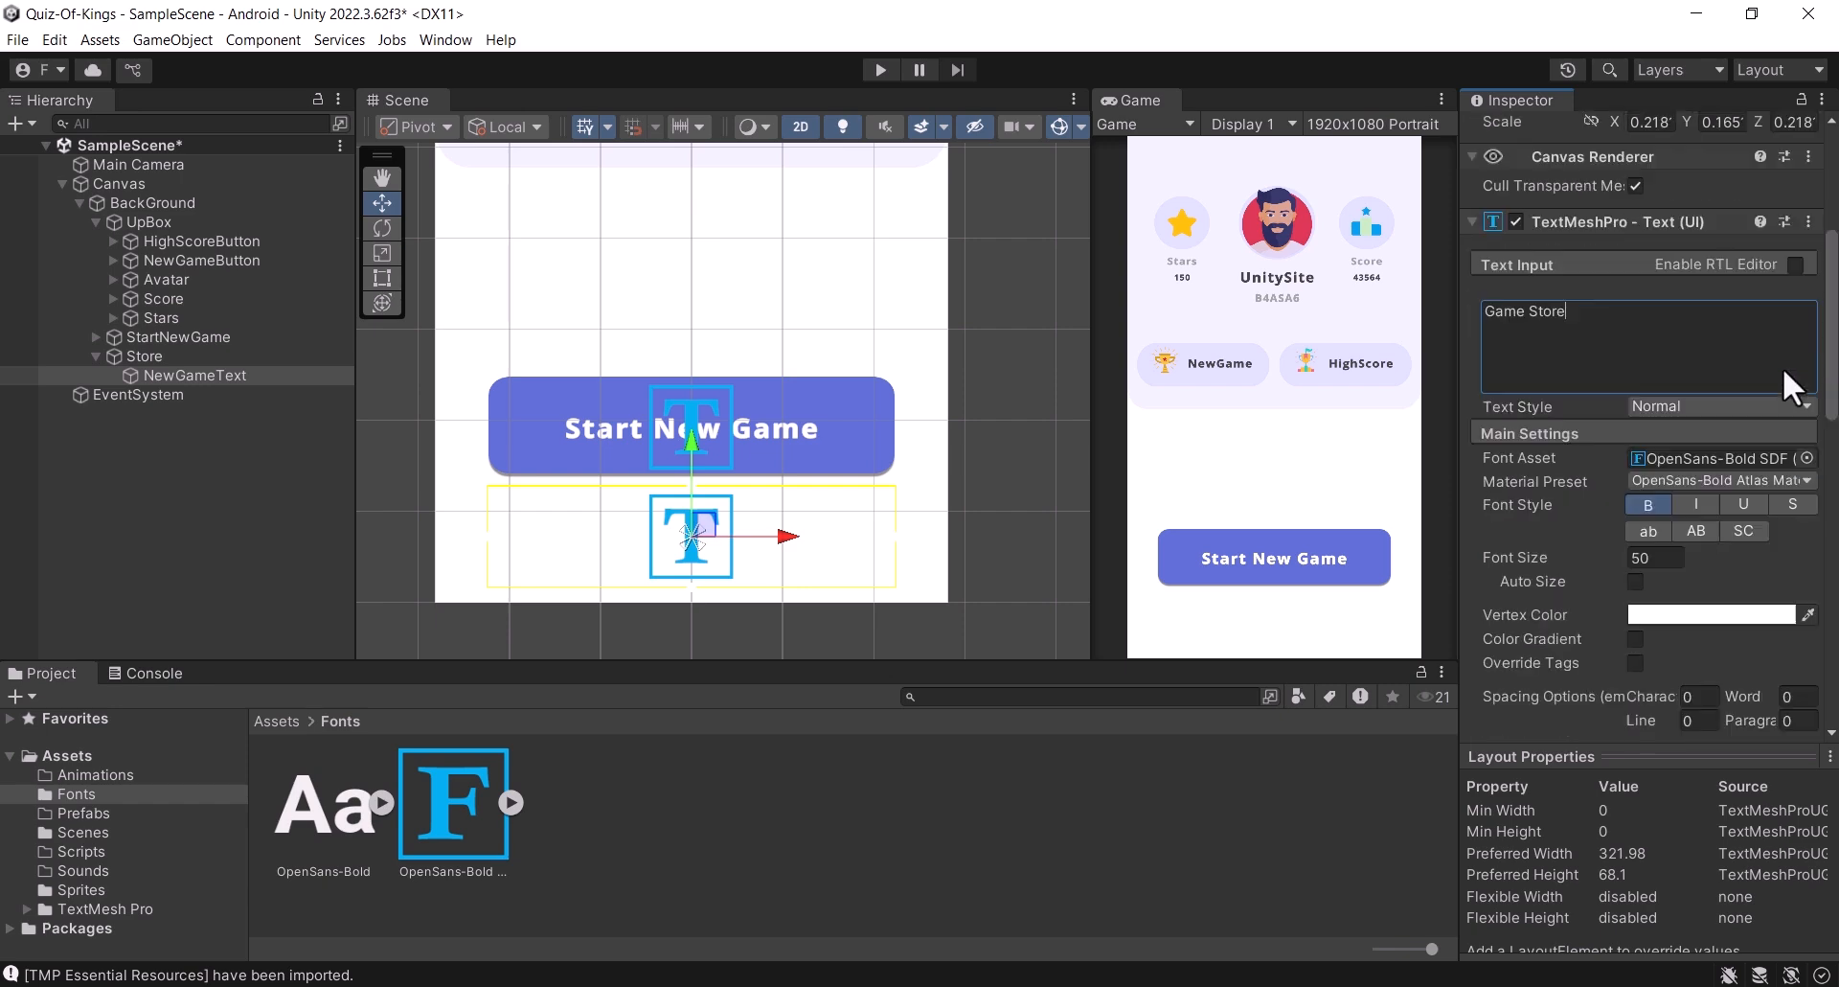
scroll(1762, 402, down, 4)
click(1718, 421)
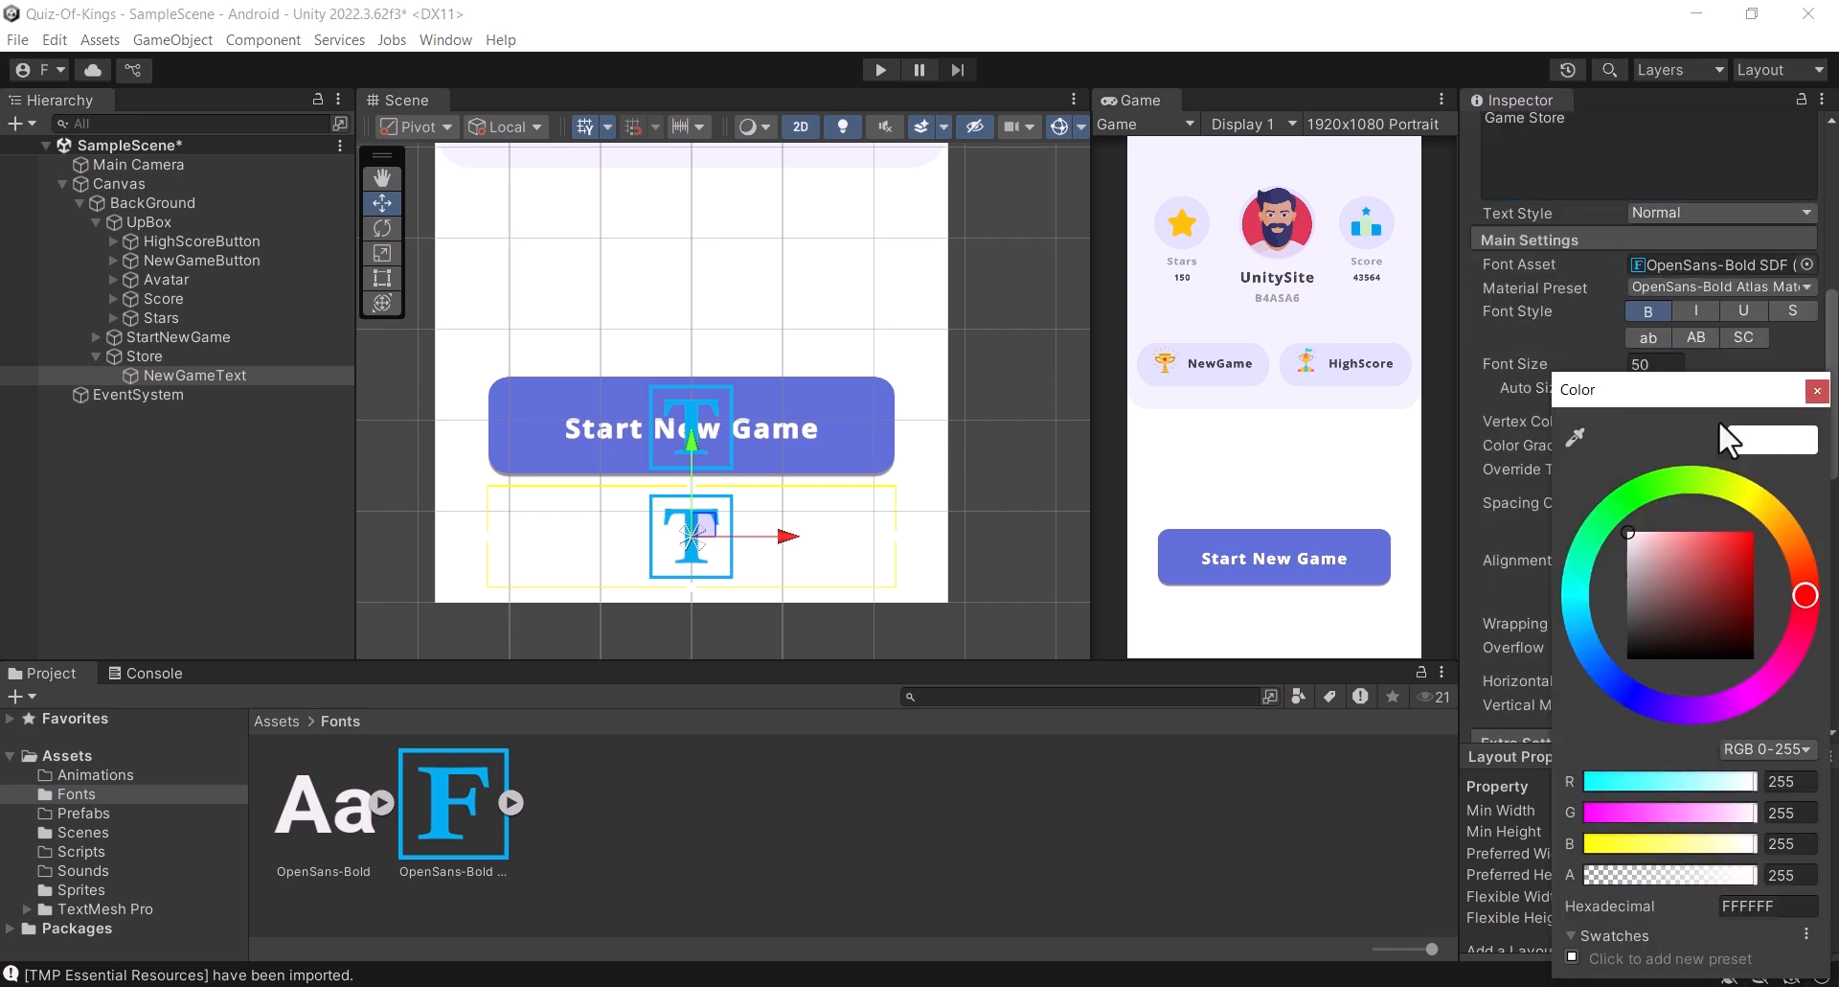
click(1574, 437)
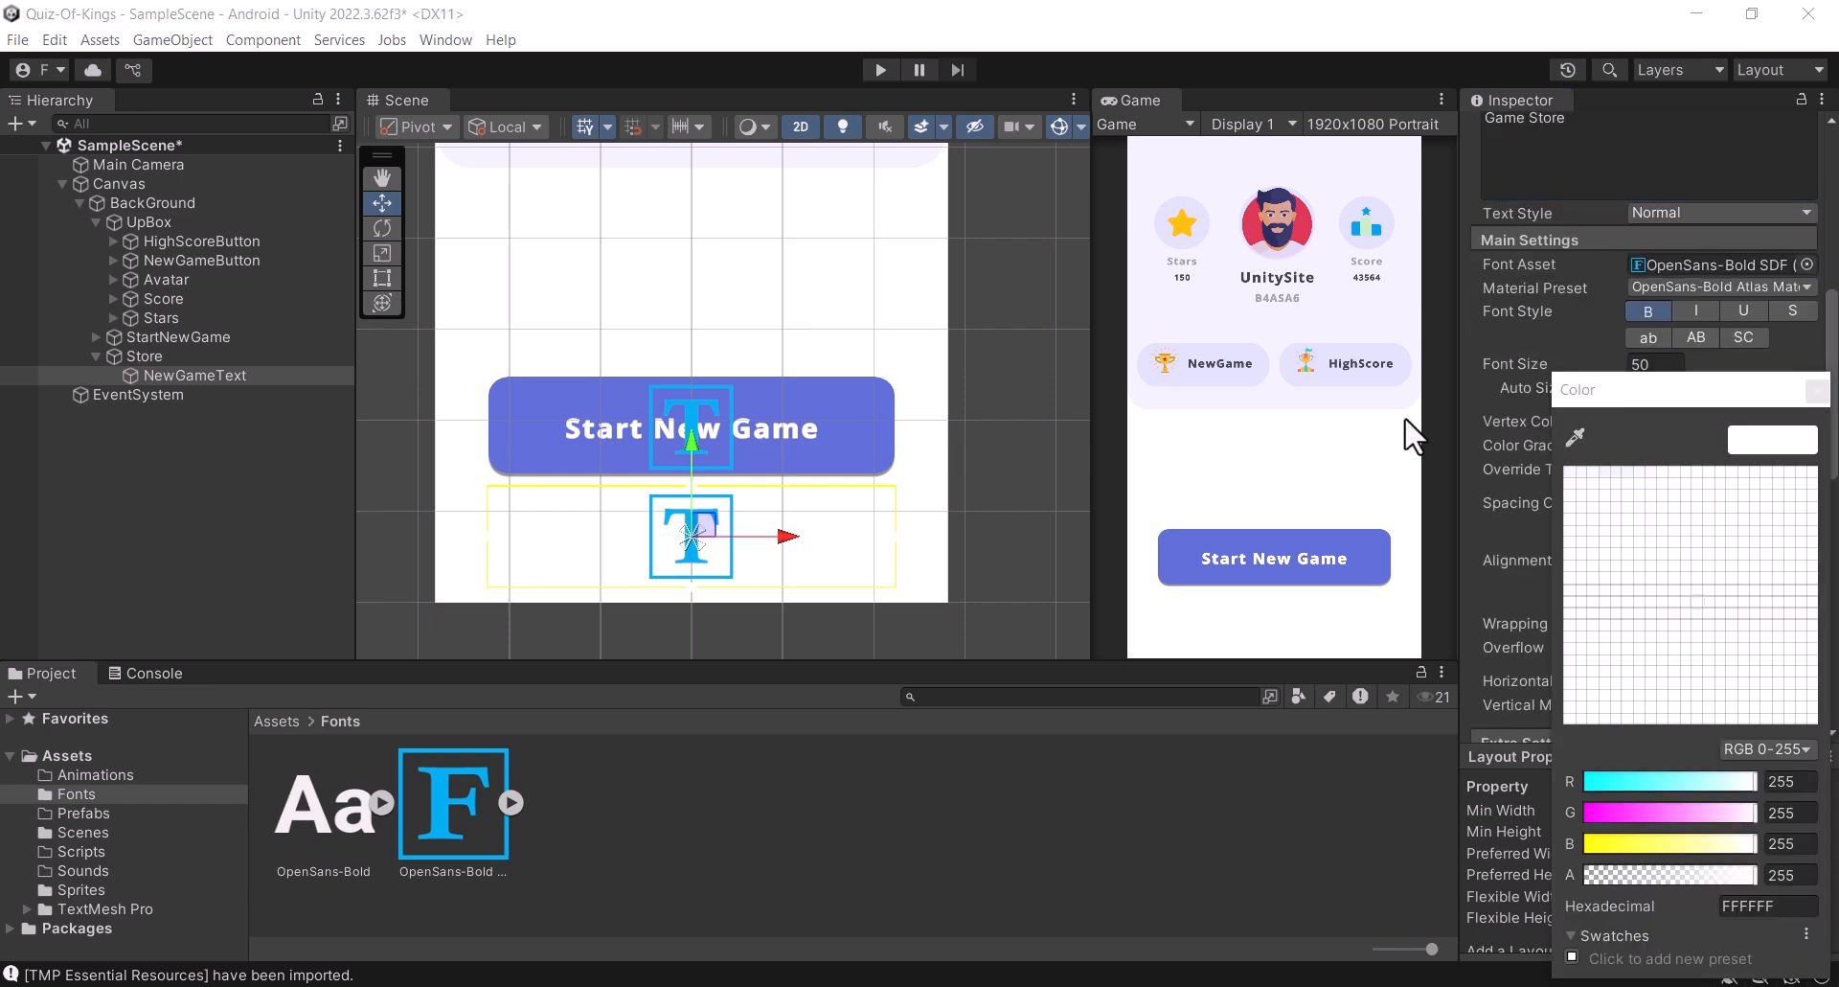
click(1369, 365)
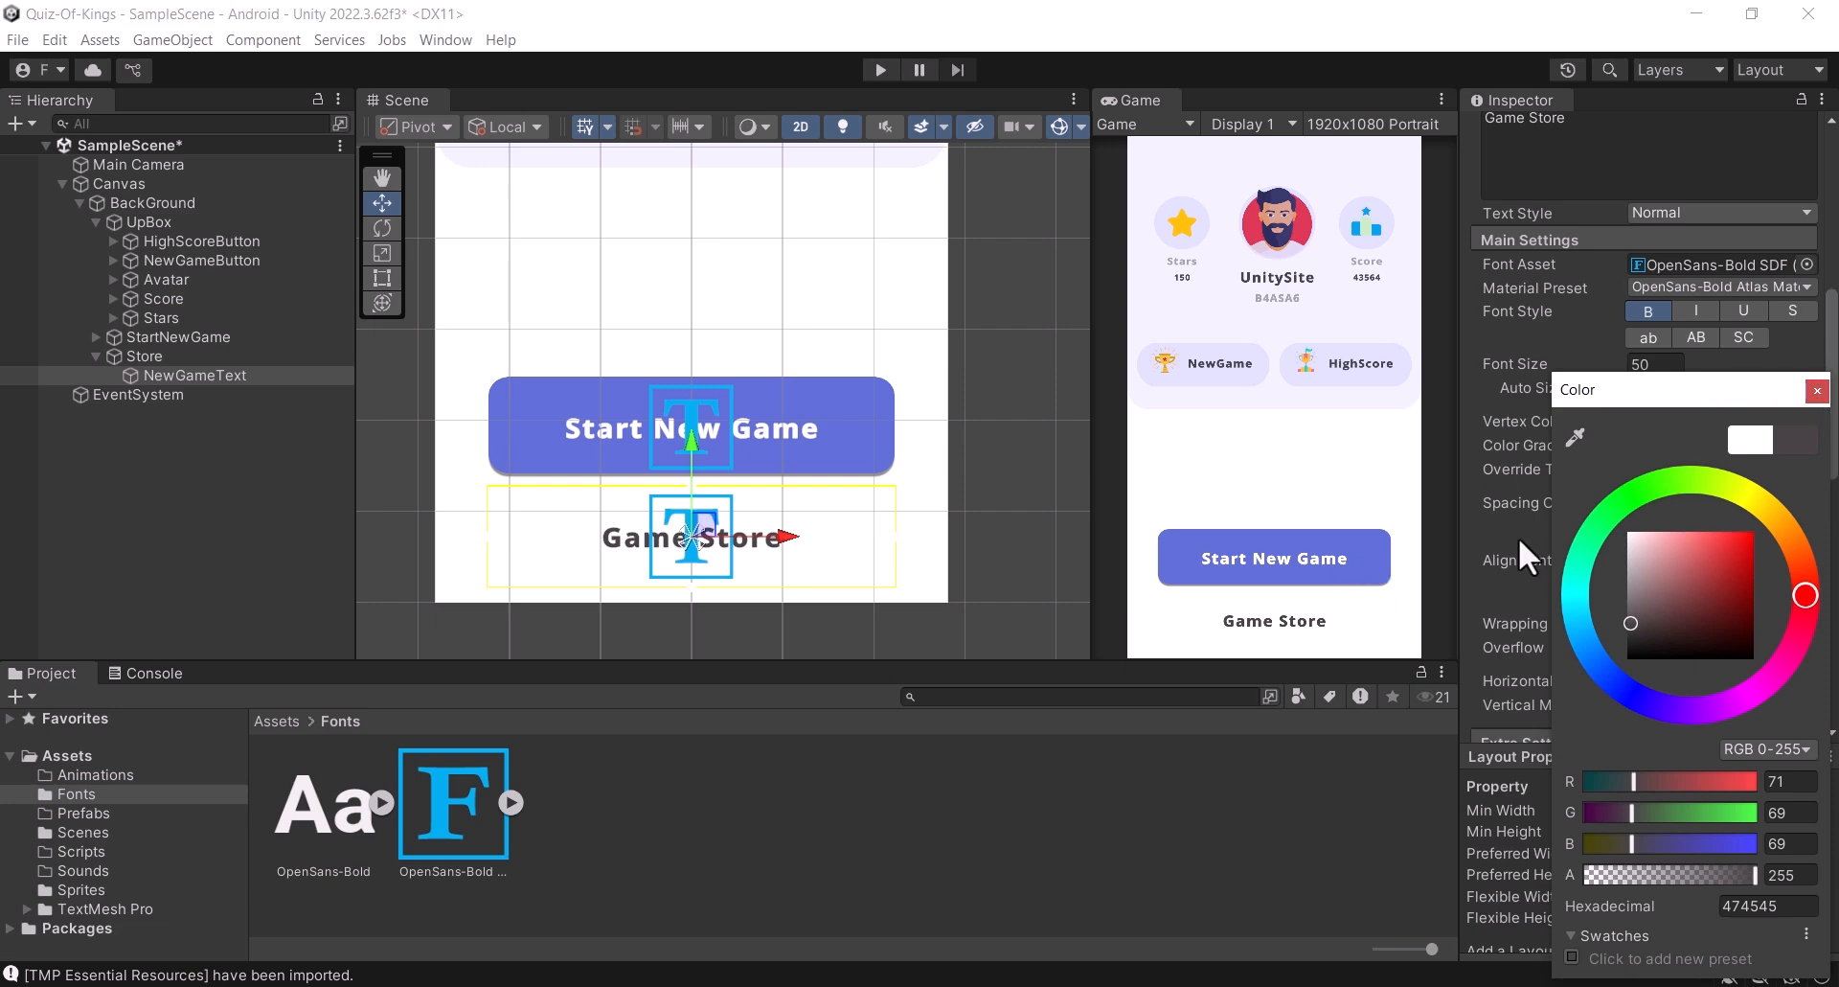
click(1573, 438)
click(1374, 549)
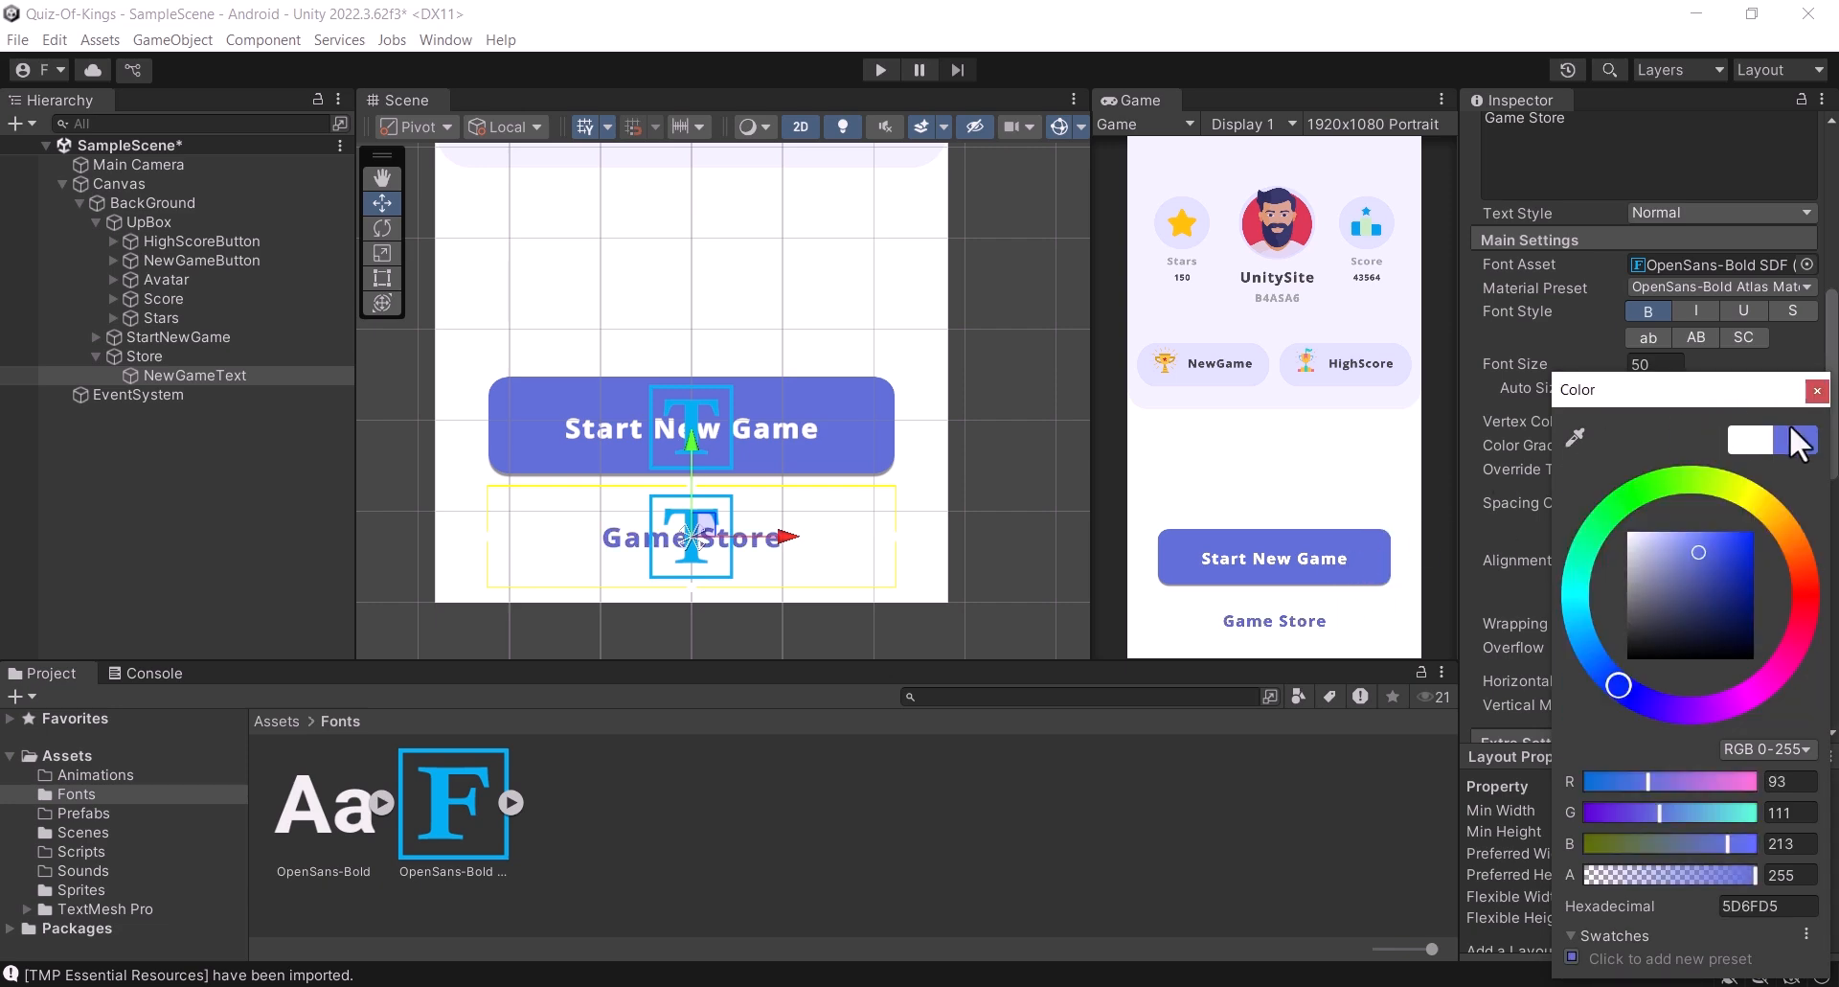
click(1816, 390)
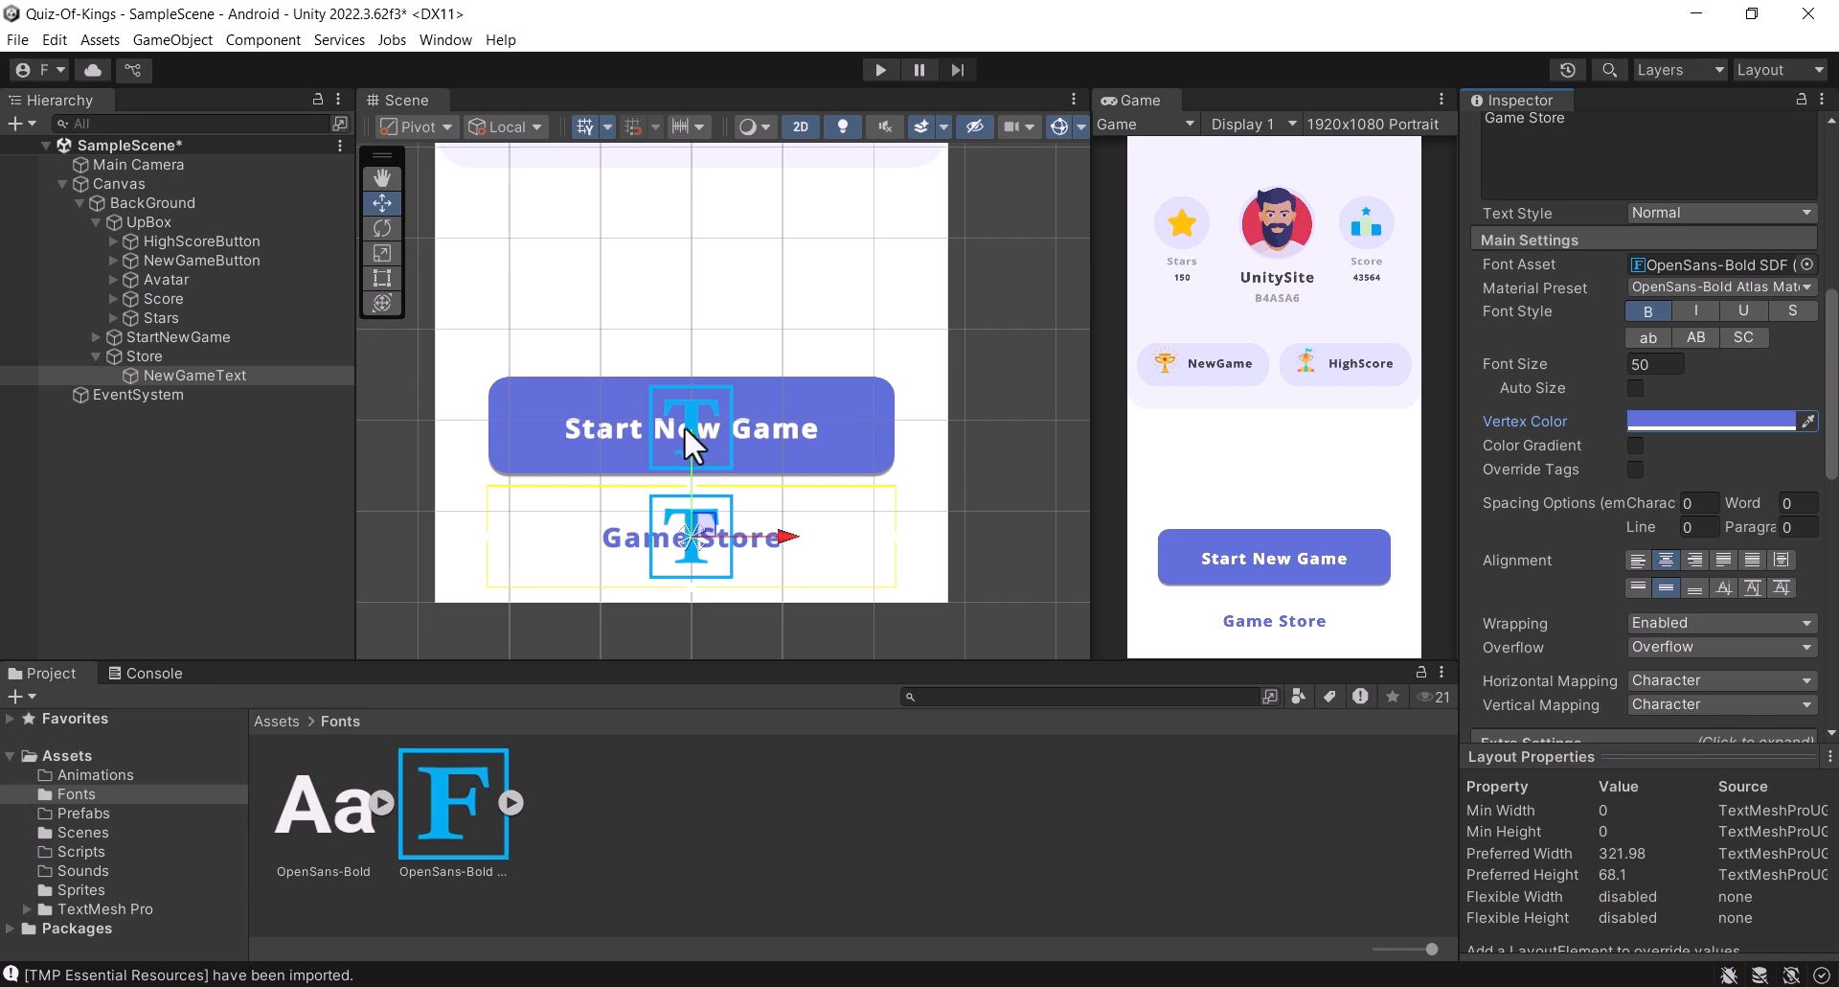
Step: Nudge the Game Store label and the StartNewGame button's label slightly upward, and save the scene
drag(692, 430, 692, 436)
key(ctrl+s)
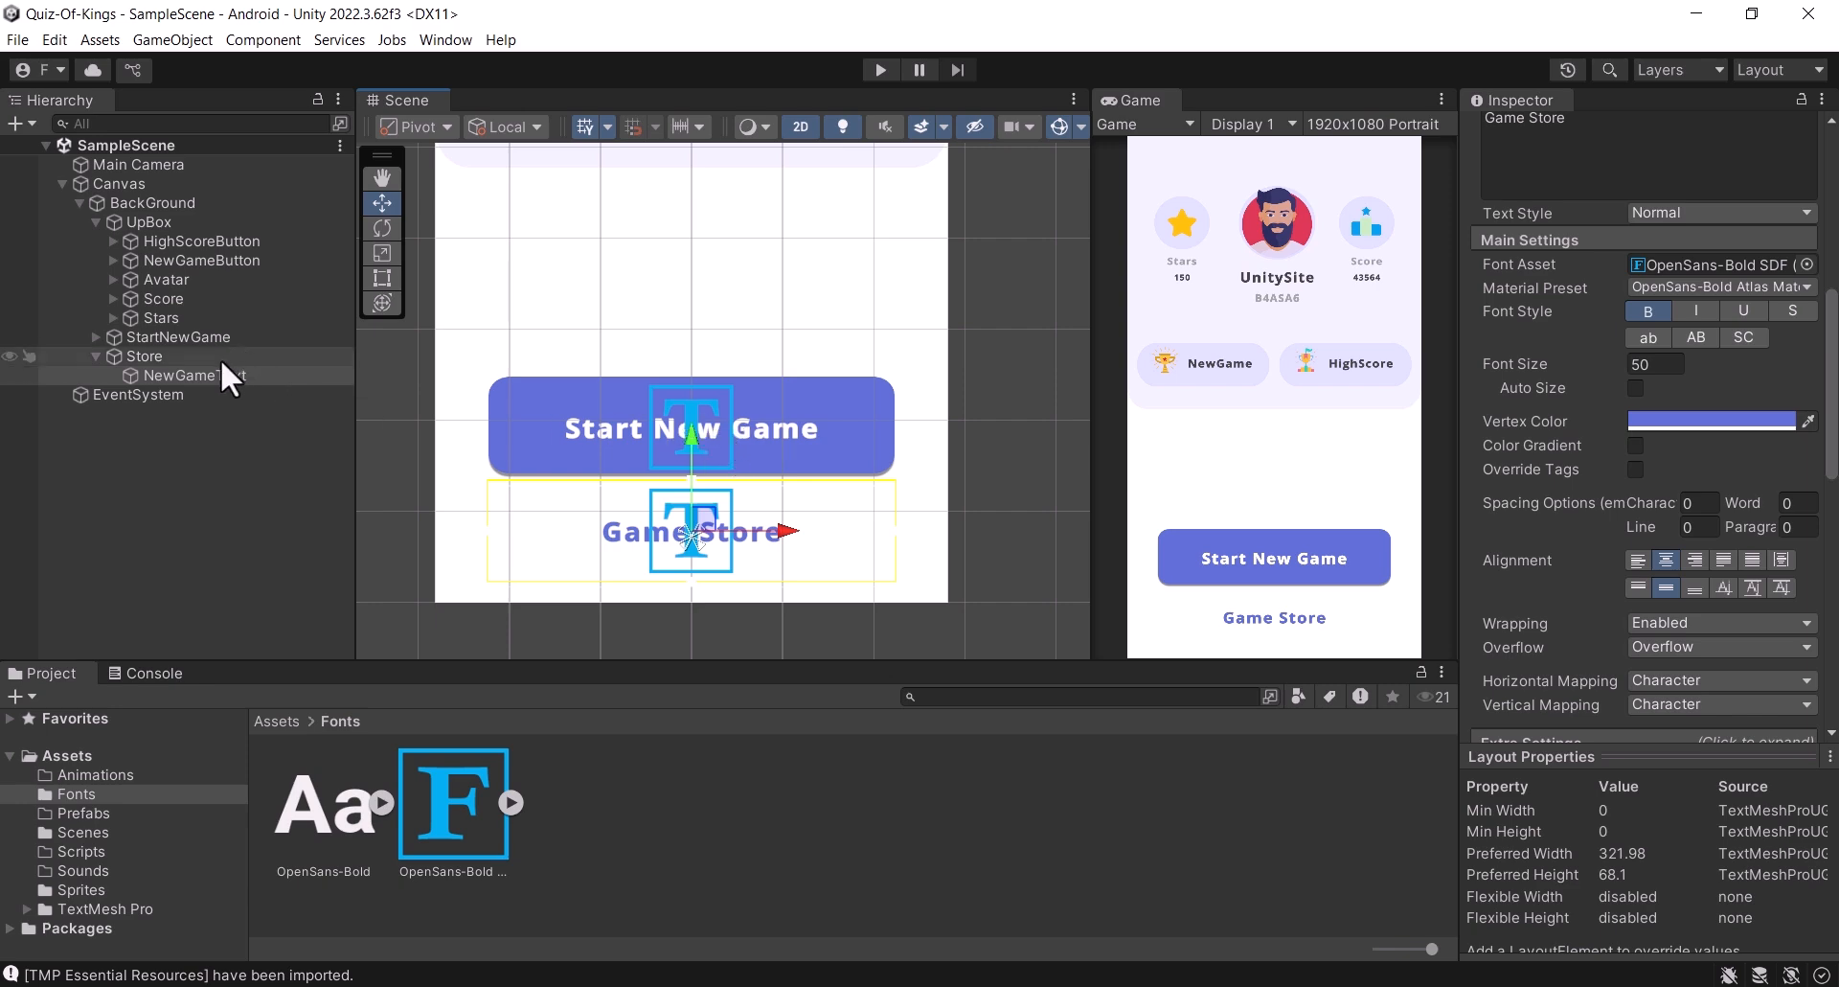
click(96, 336)
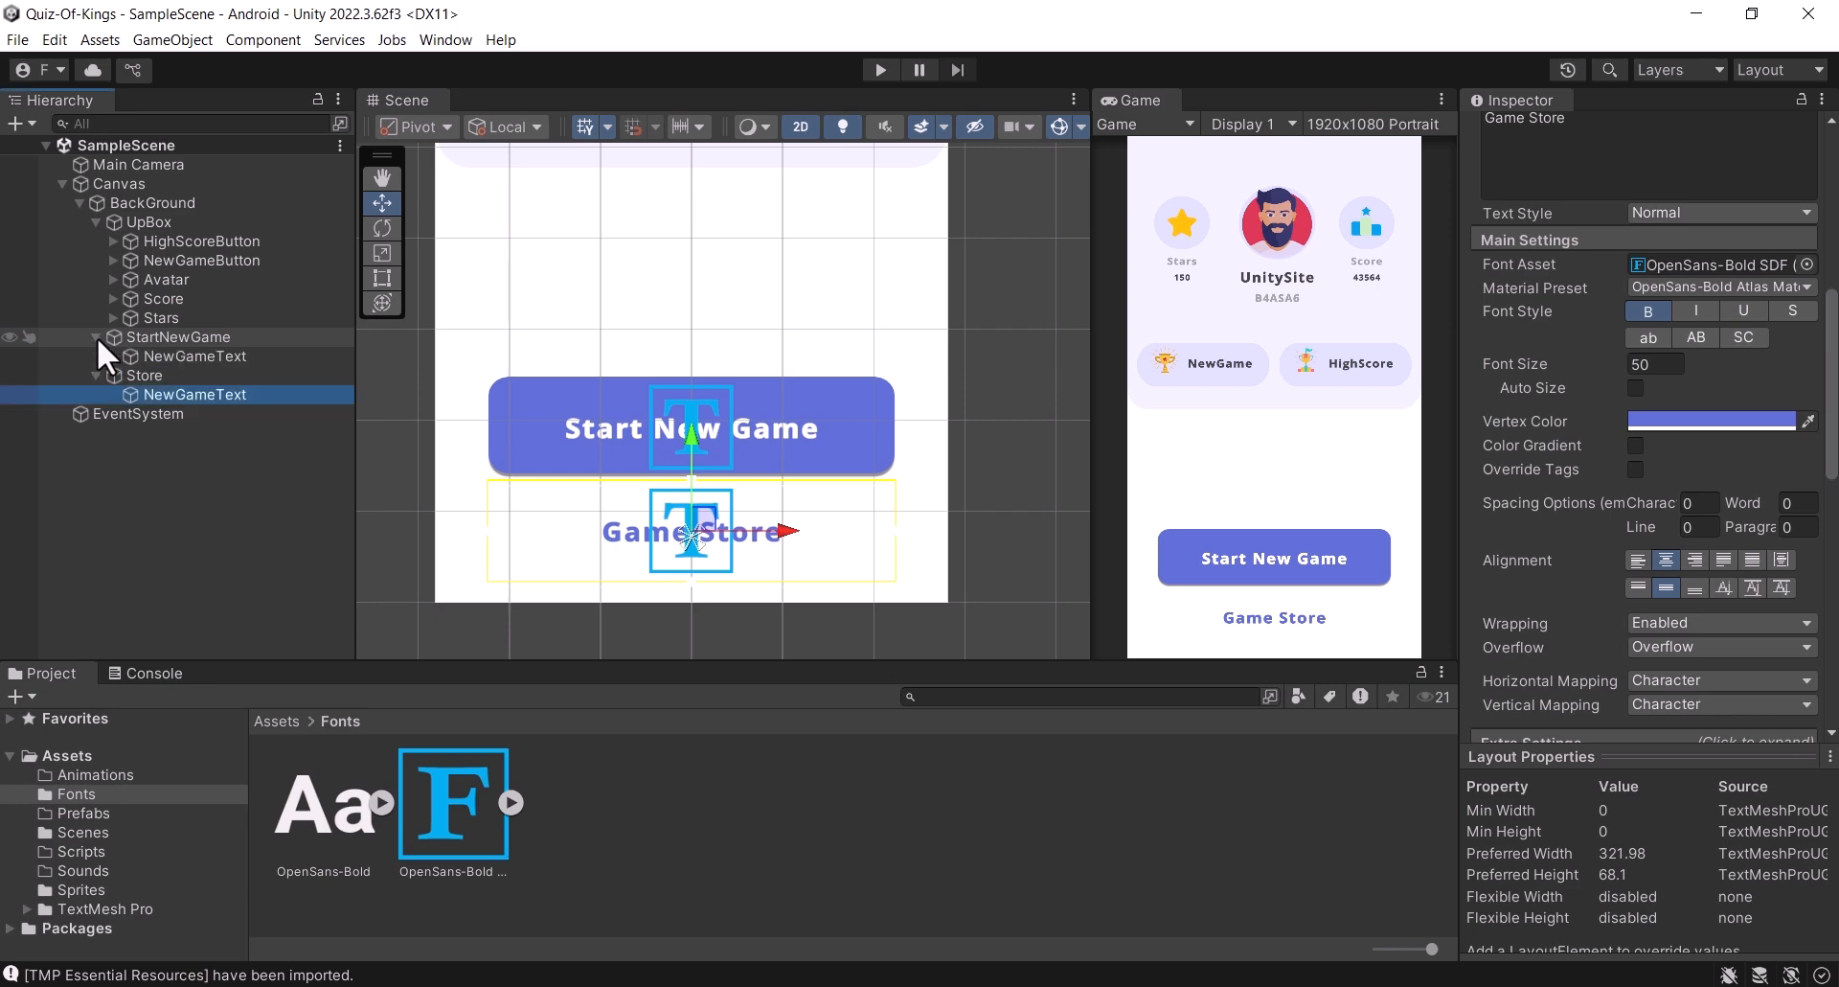
click(164, 357)
drag(689, 339, 692, 345)
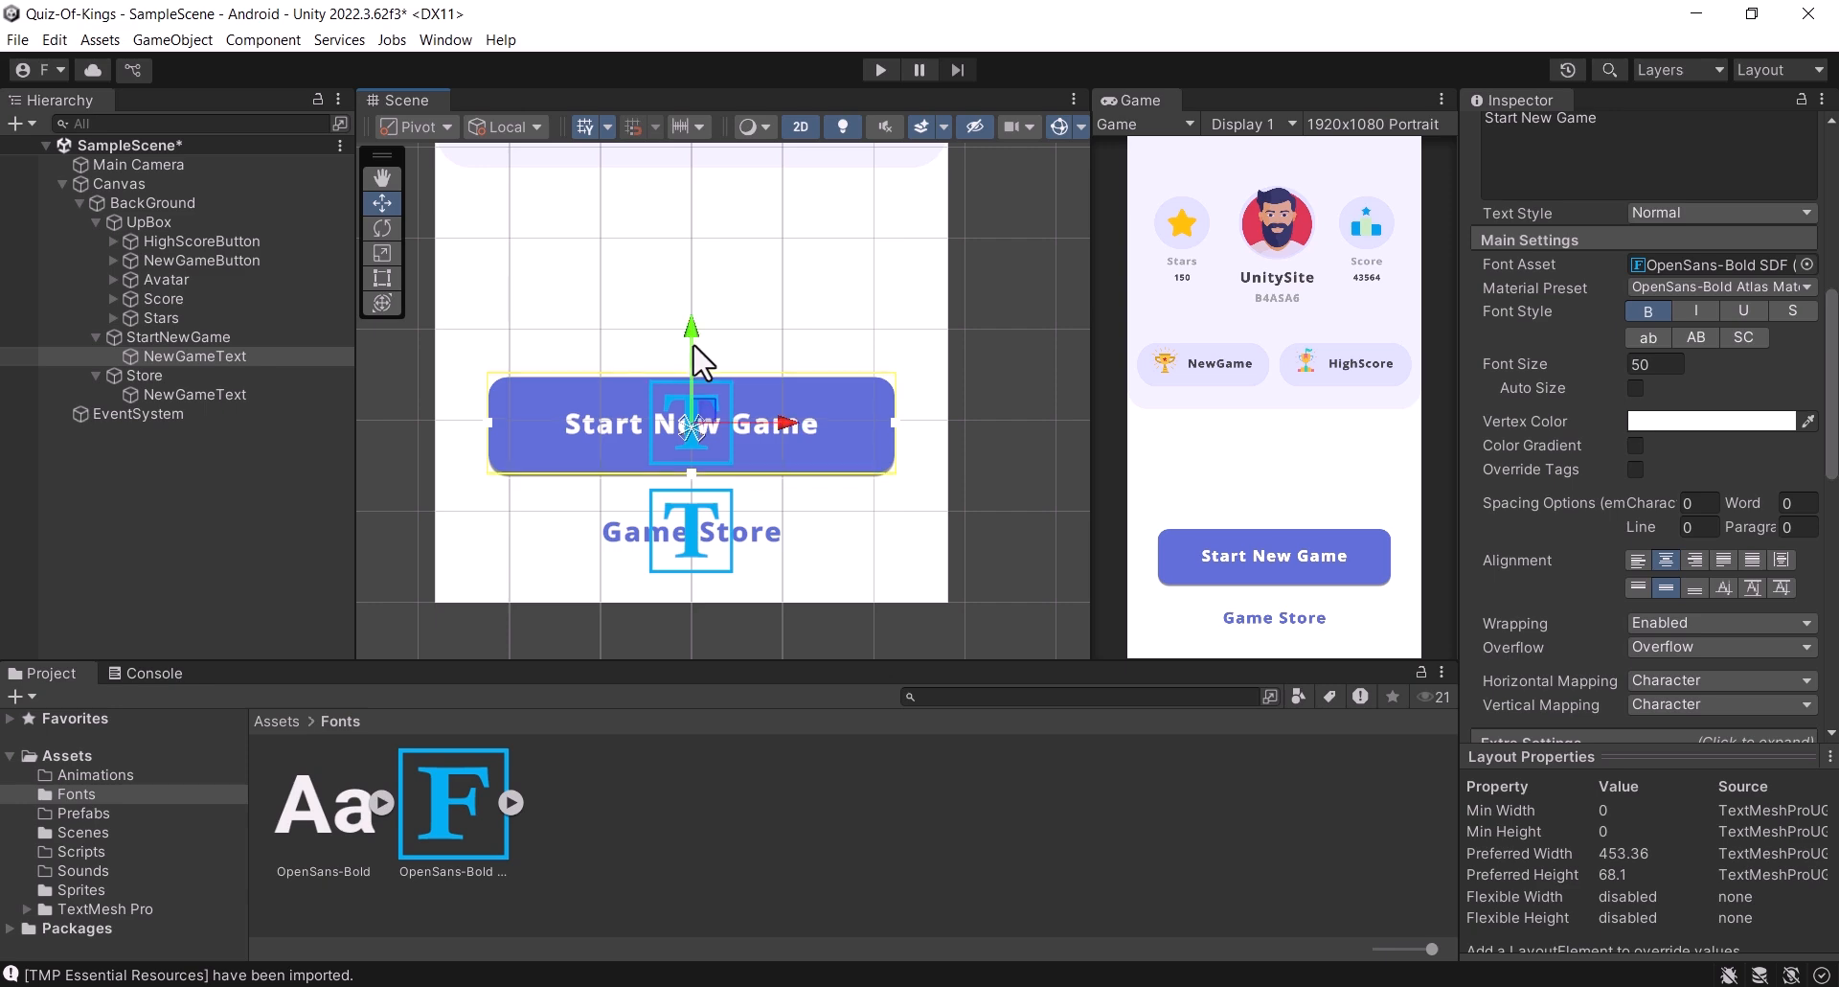
click(94, 373)
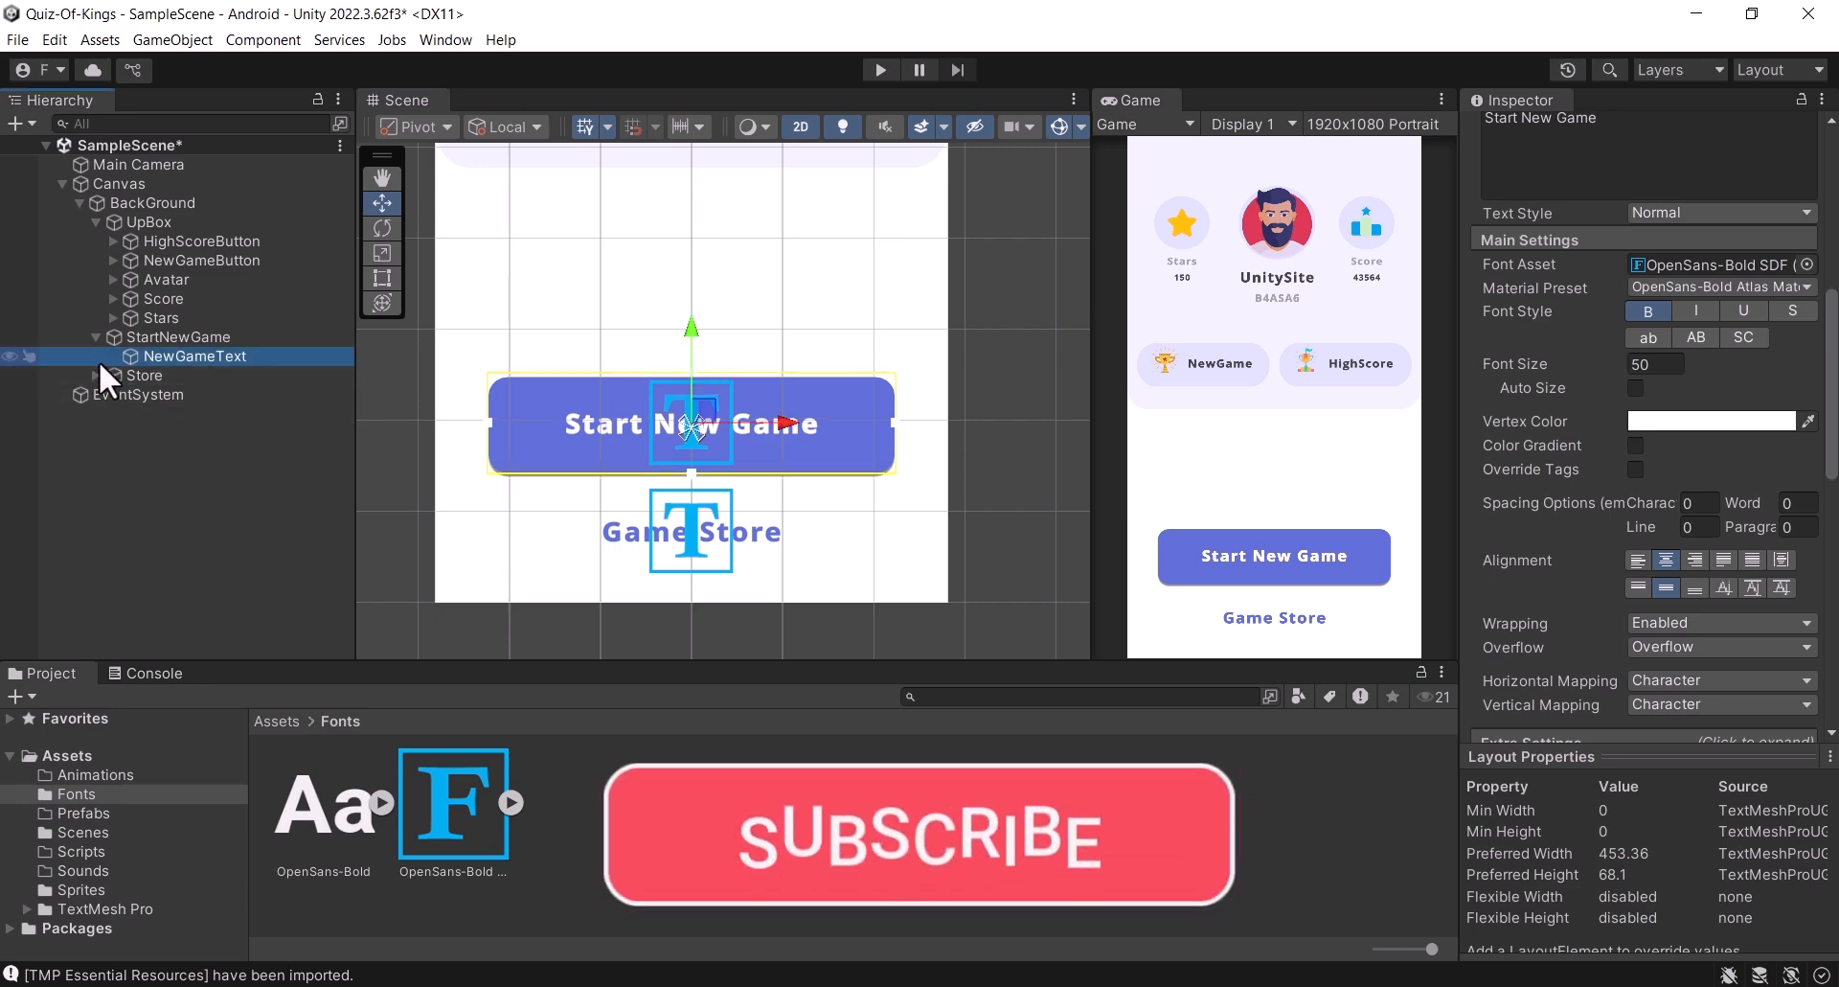
key(ctrl+s)
click(97, 338)
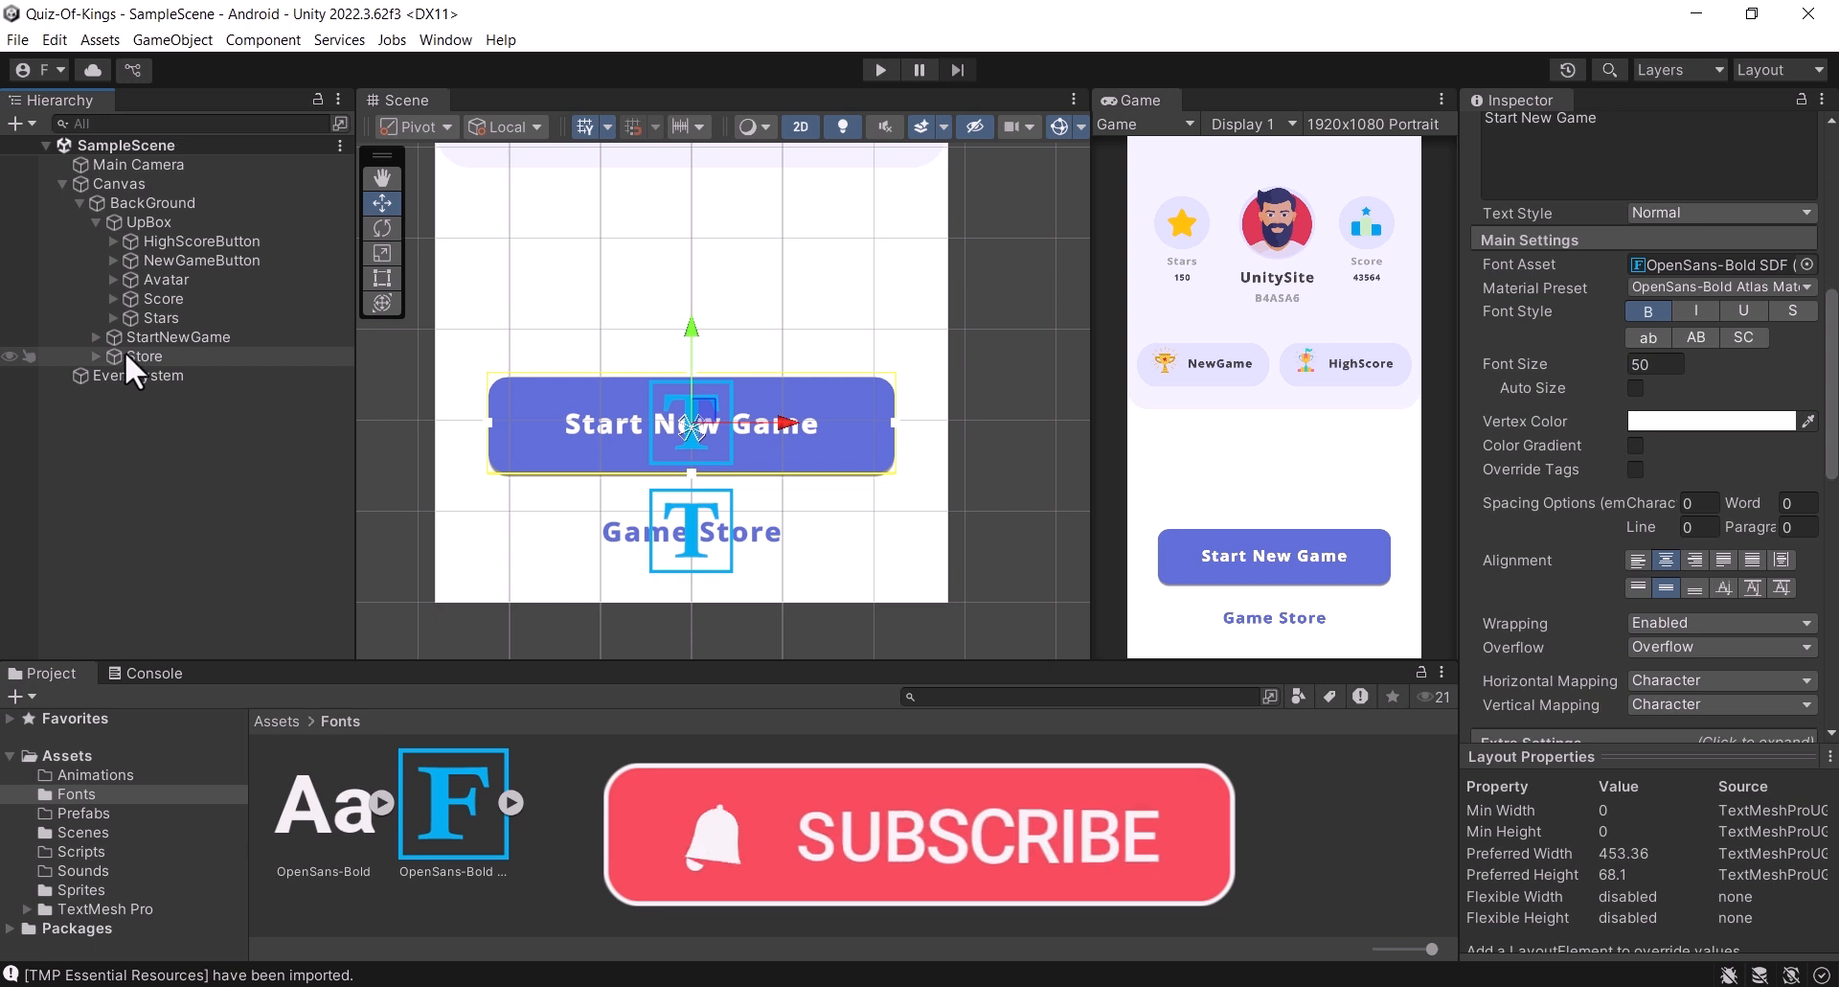